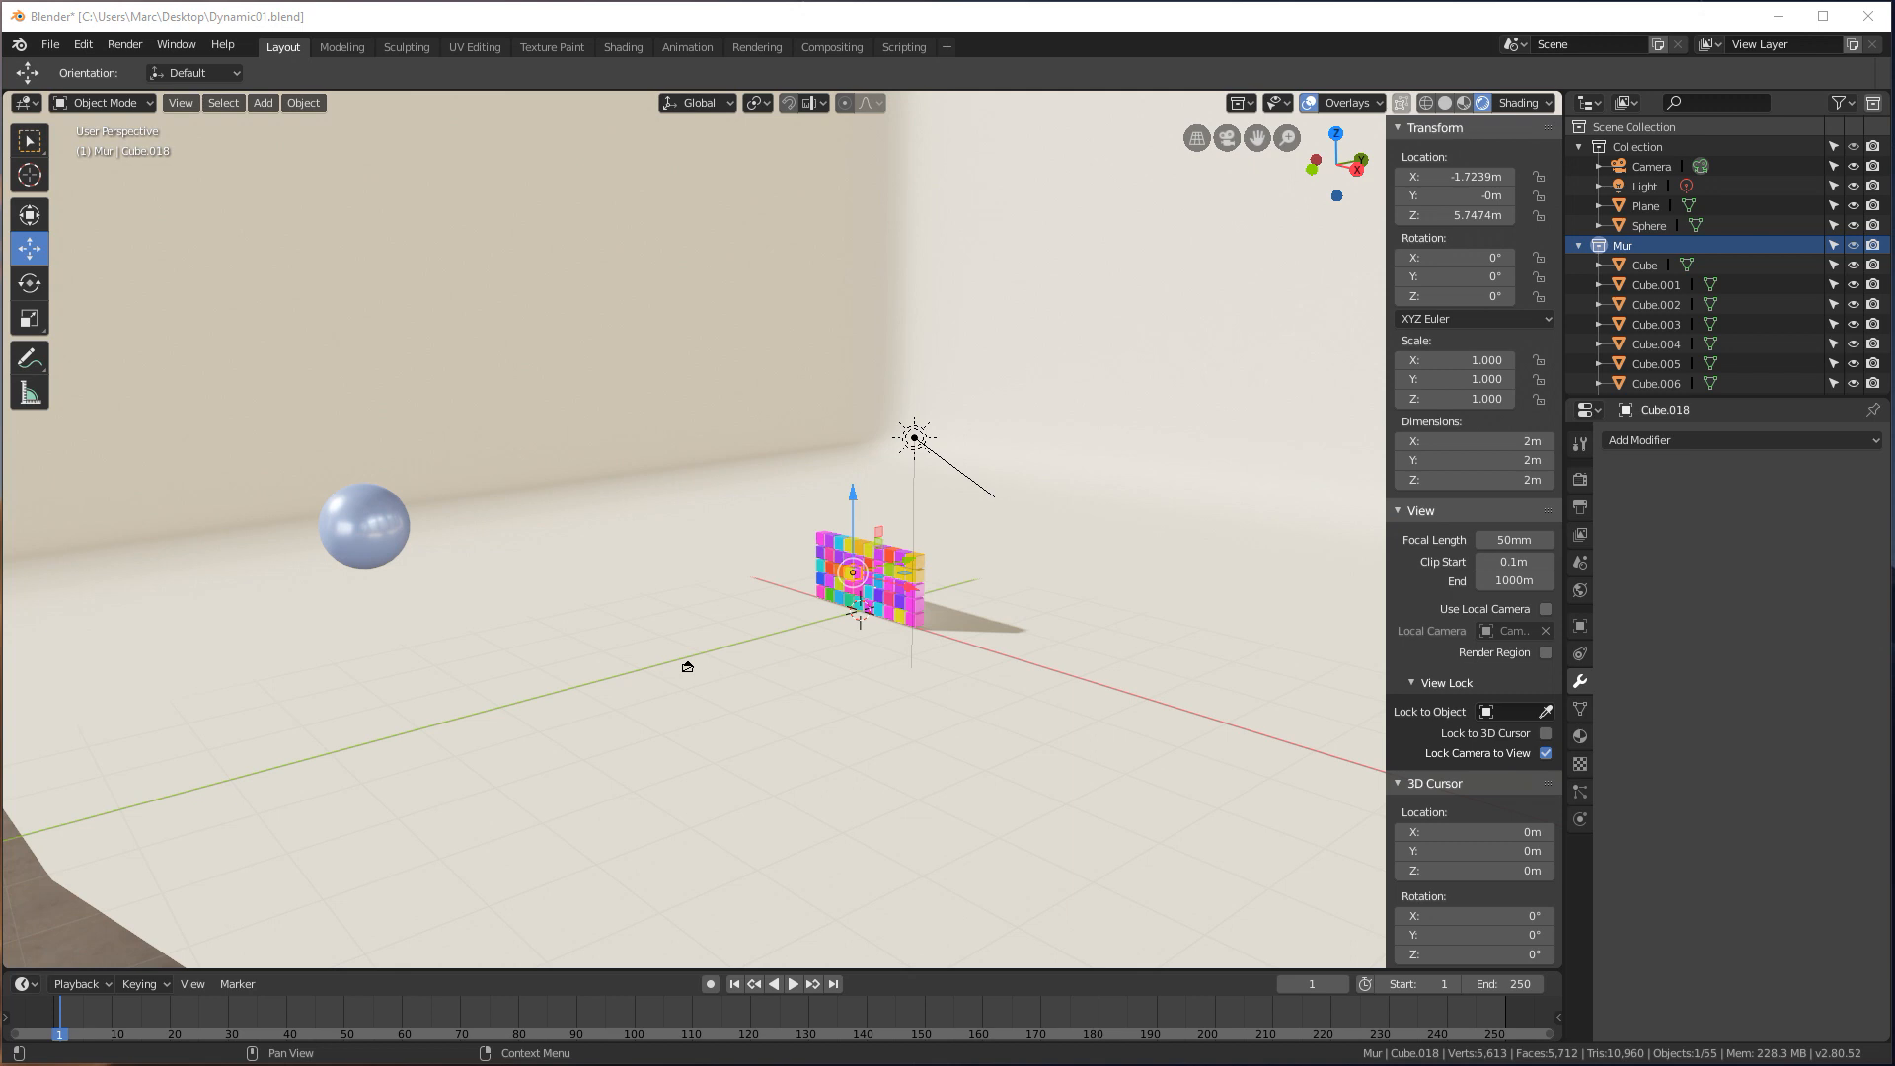
# Examine the wall of coloured cubes and its position relative to the sphere and light from several angles and distances.
pyautogui.click(909, 629)
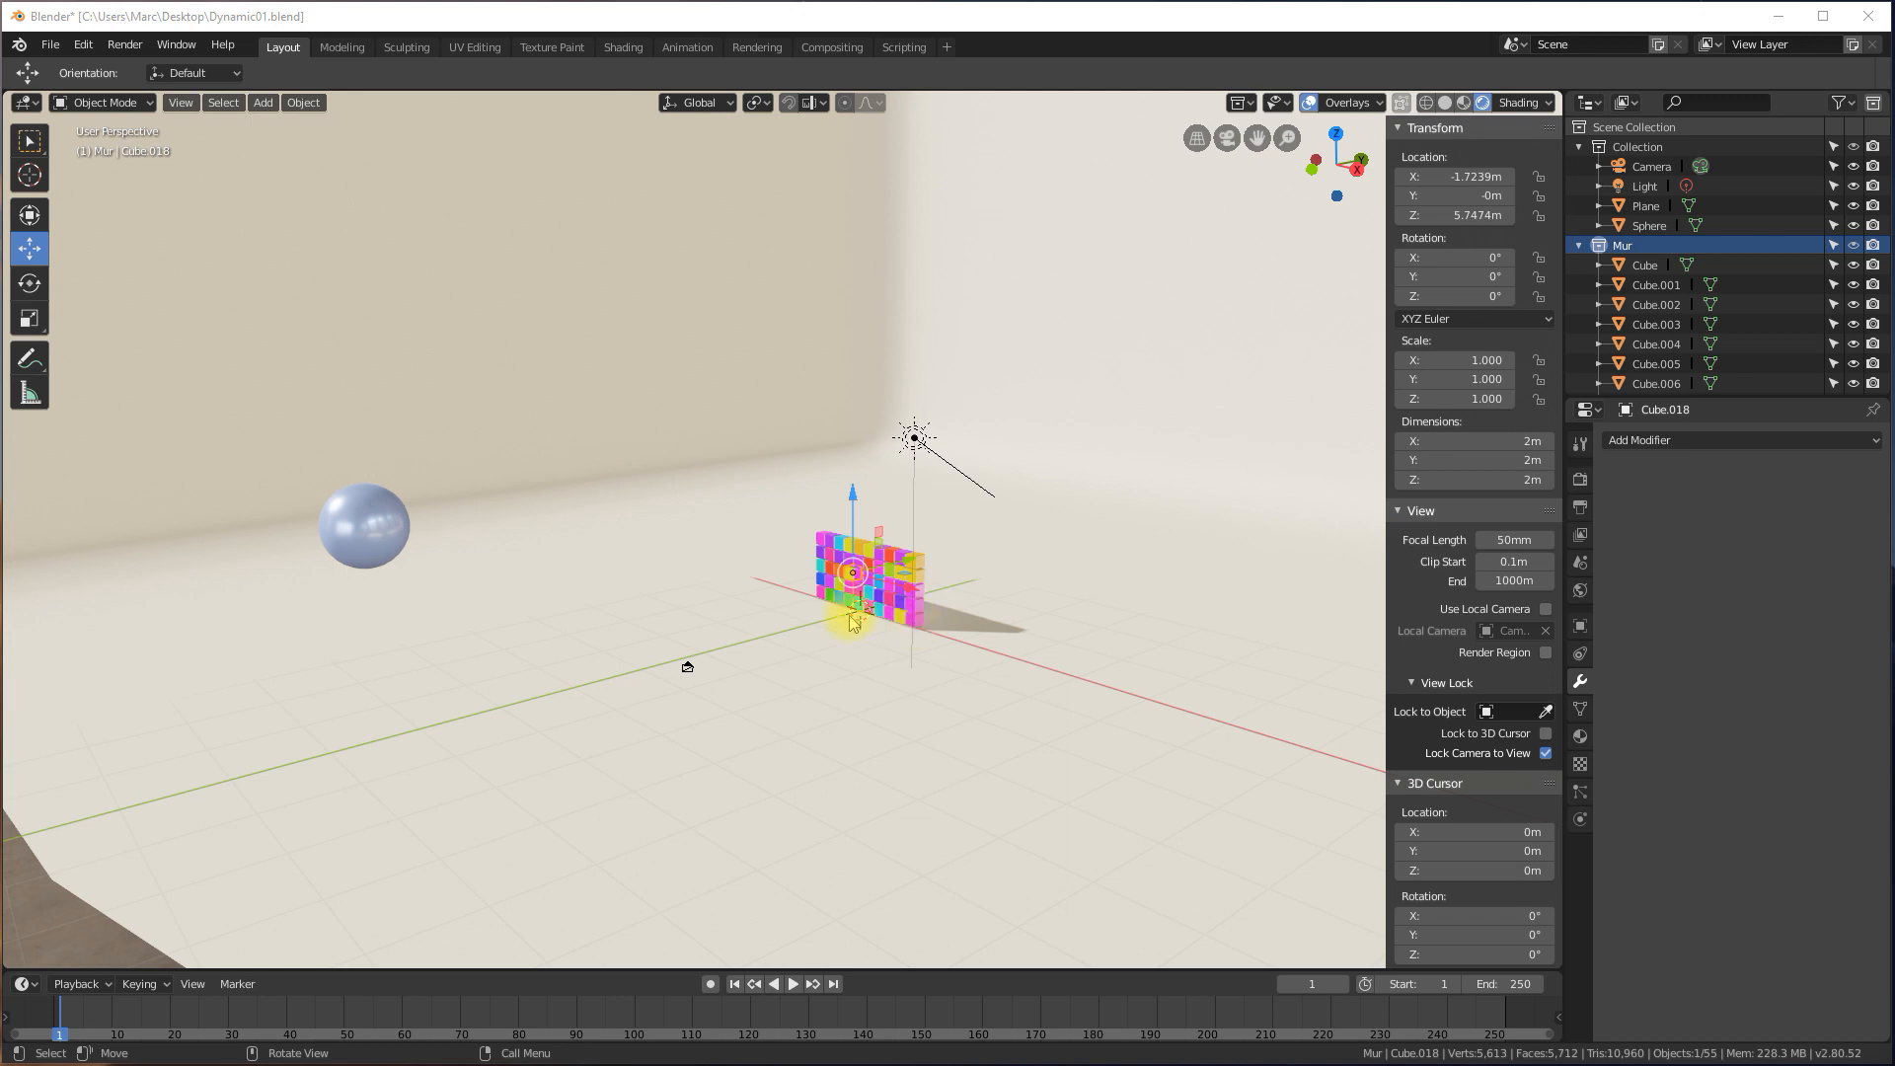
pyautogui.scroll(5, 902, 545)
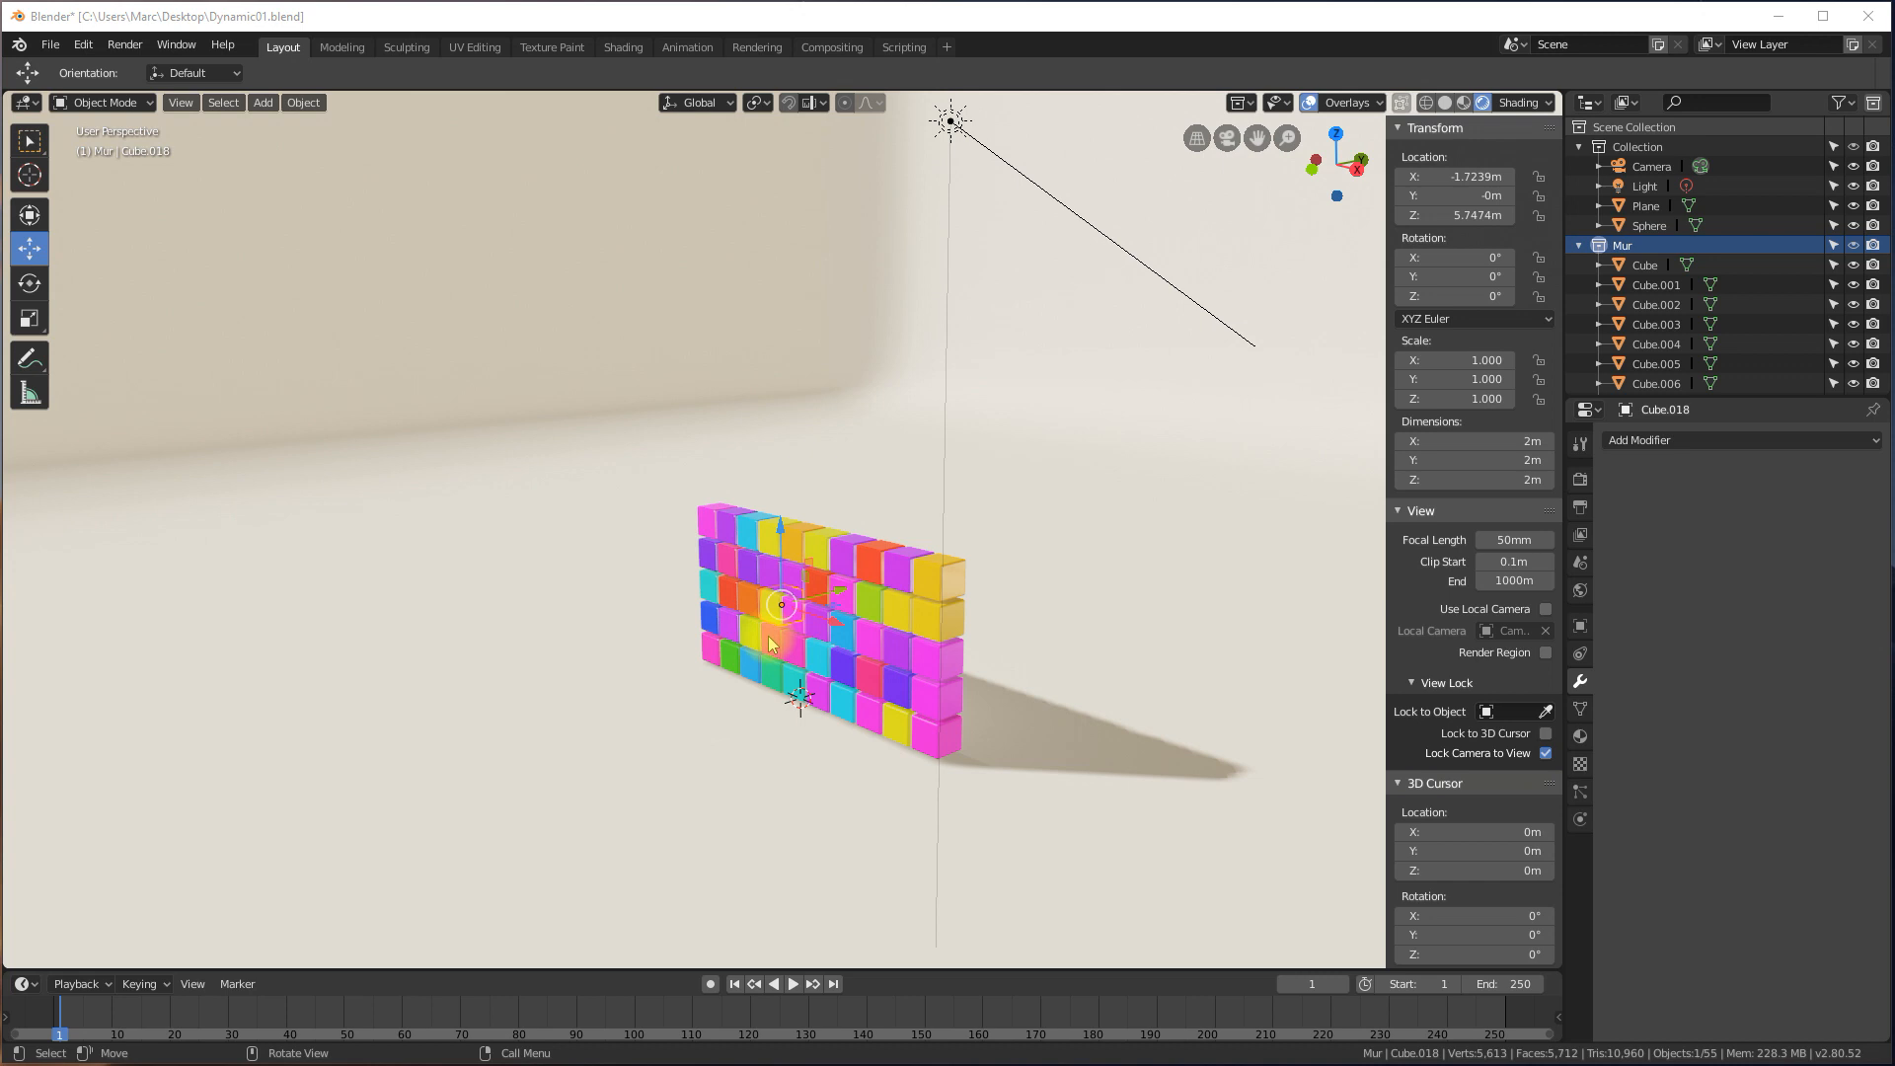
pyautogui.moveTo(775, 600); pyautogui.dragTo(643, 603, button='middle')
pyautogui.scroll(5, 839, 590)
pyautogui.scroll(-5, 821, 577)
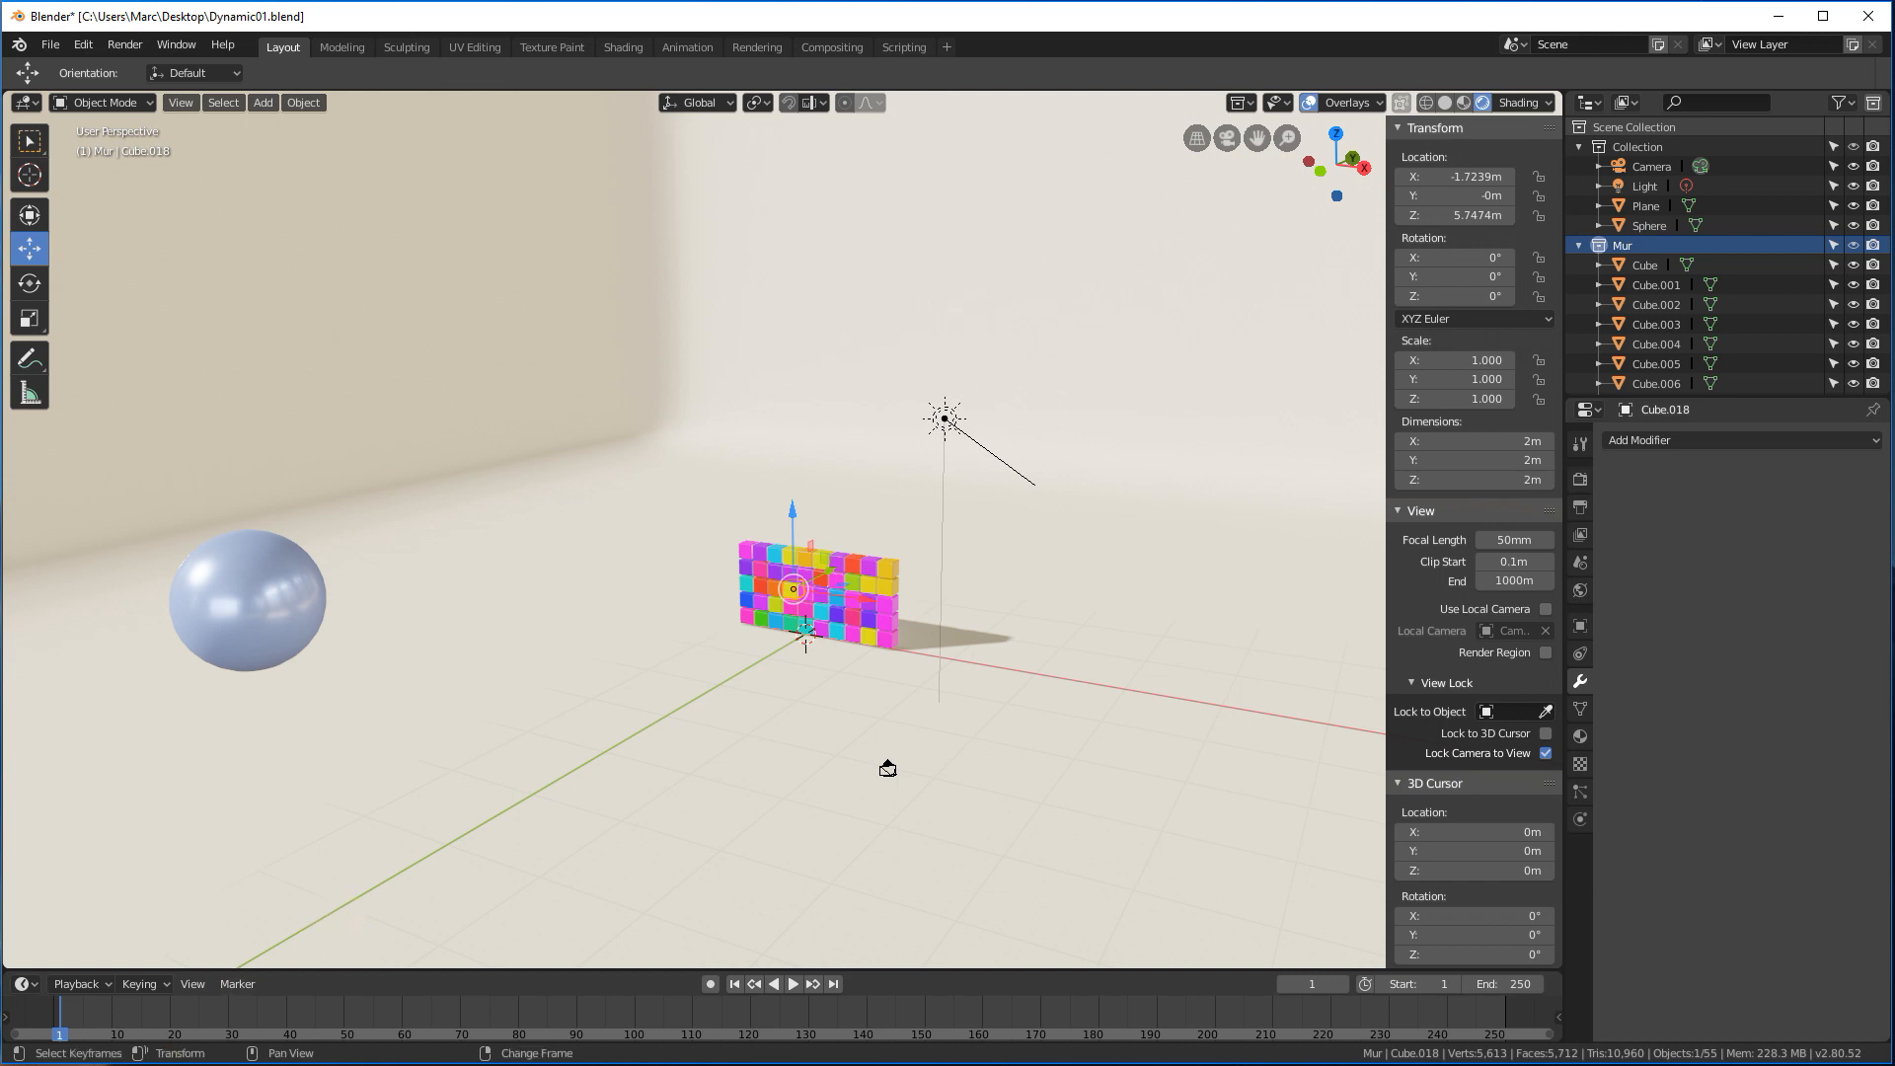
pyautogui.moveTo(894, 332); pyautogui.dragTo(885, 552, button='middle')
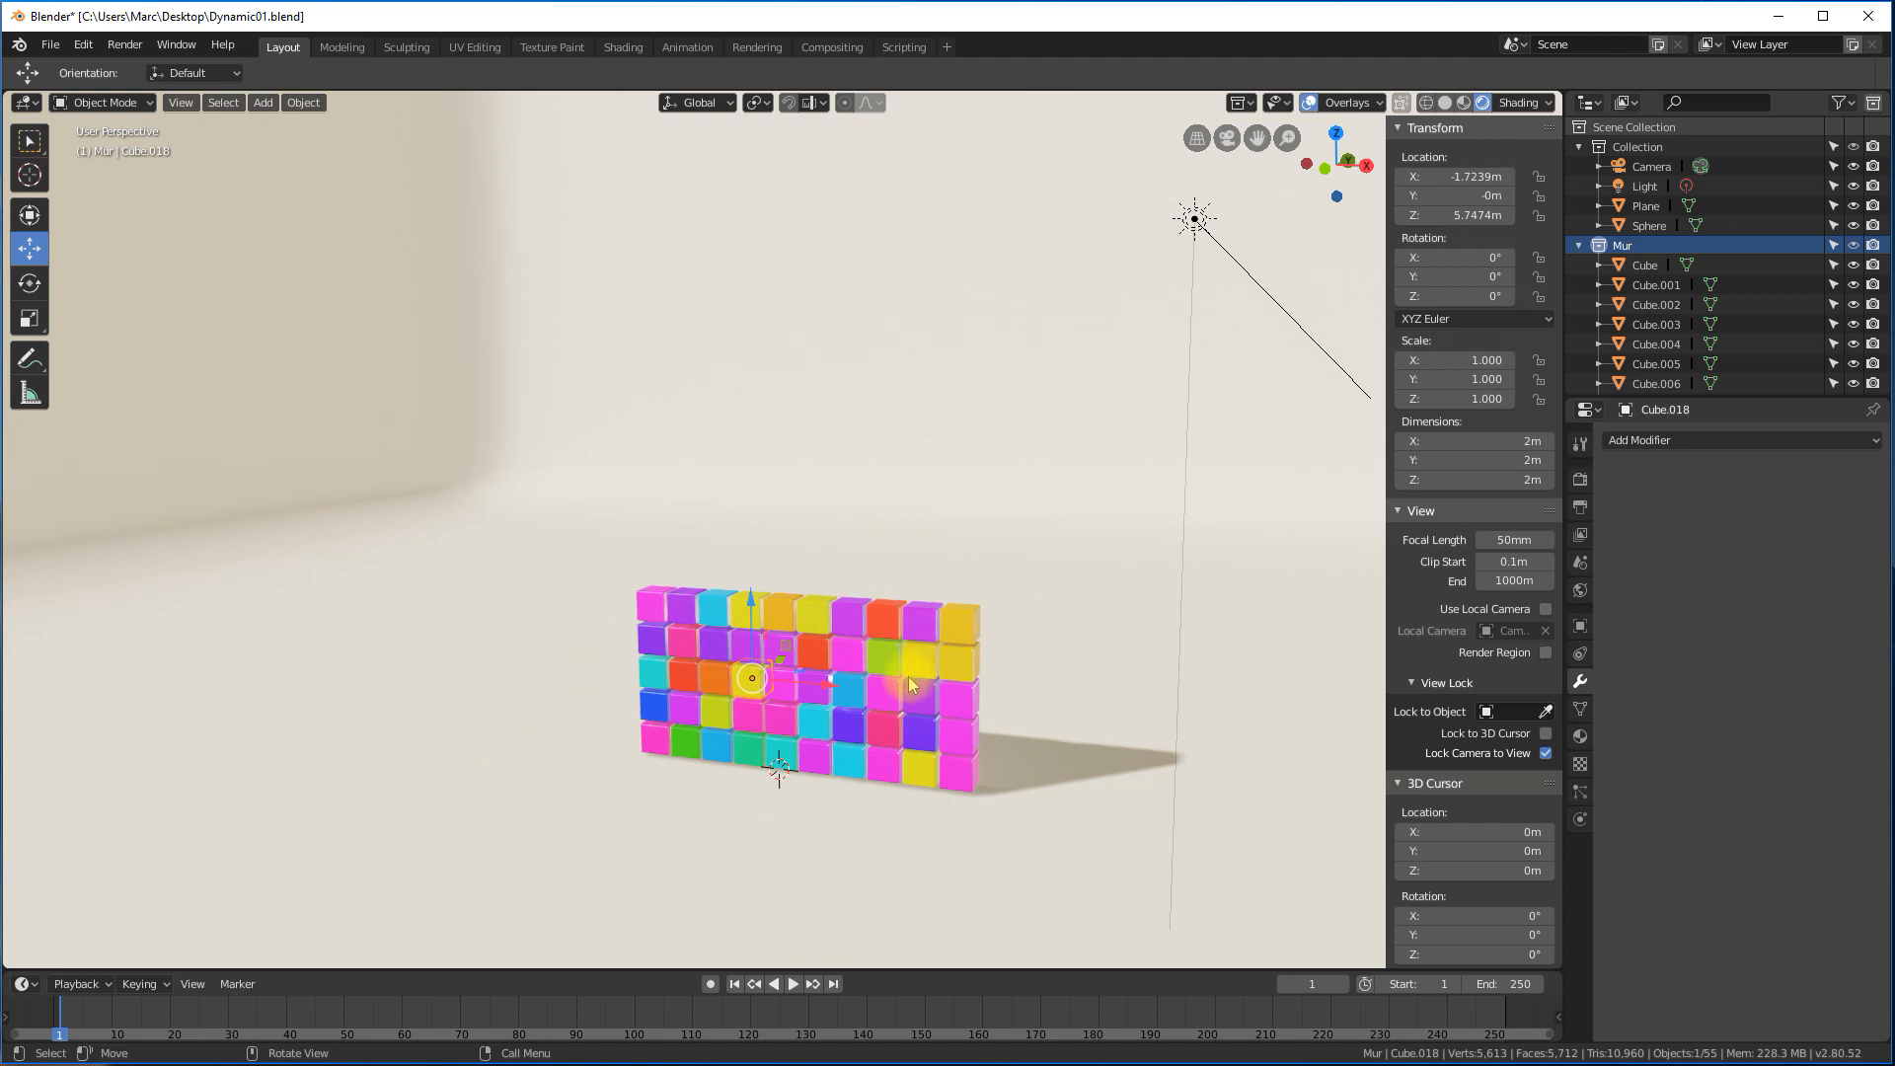
pyautogui.scroll(2, 897, 690)
pyautogui.scroll(1, 890, 697)
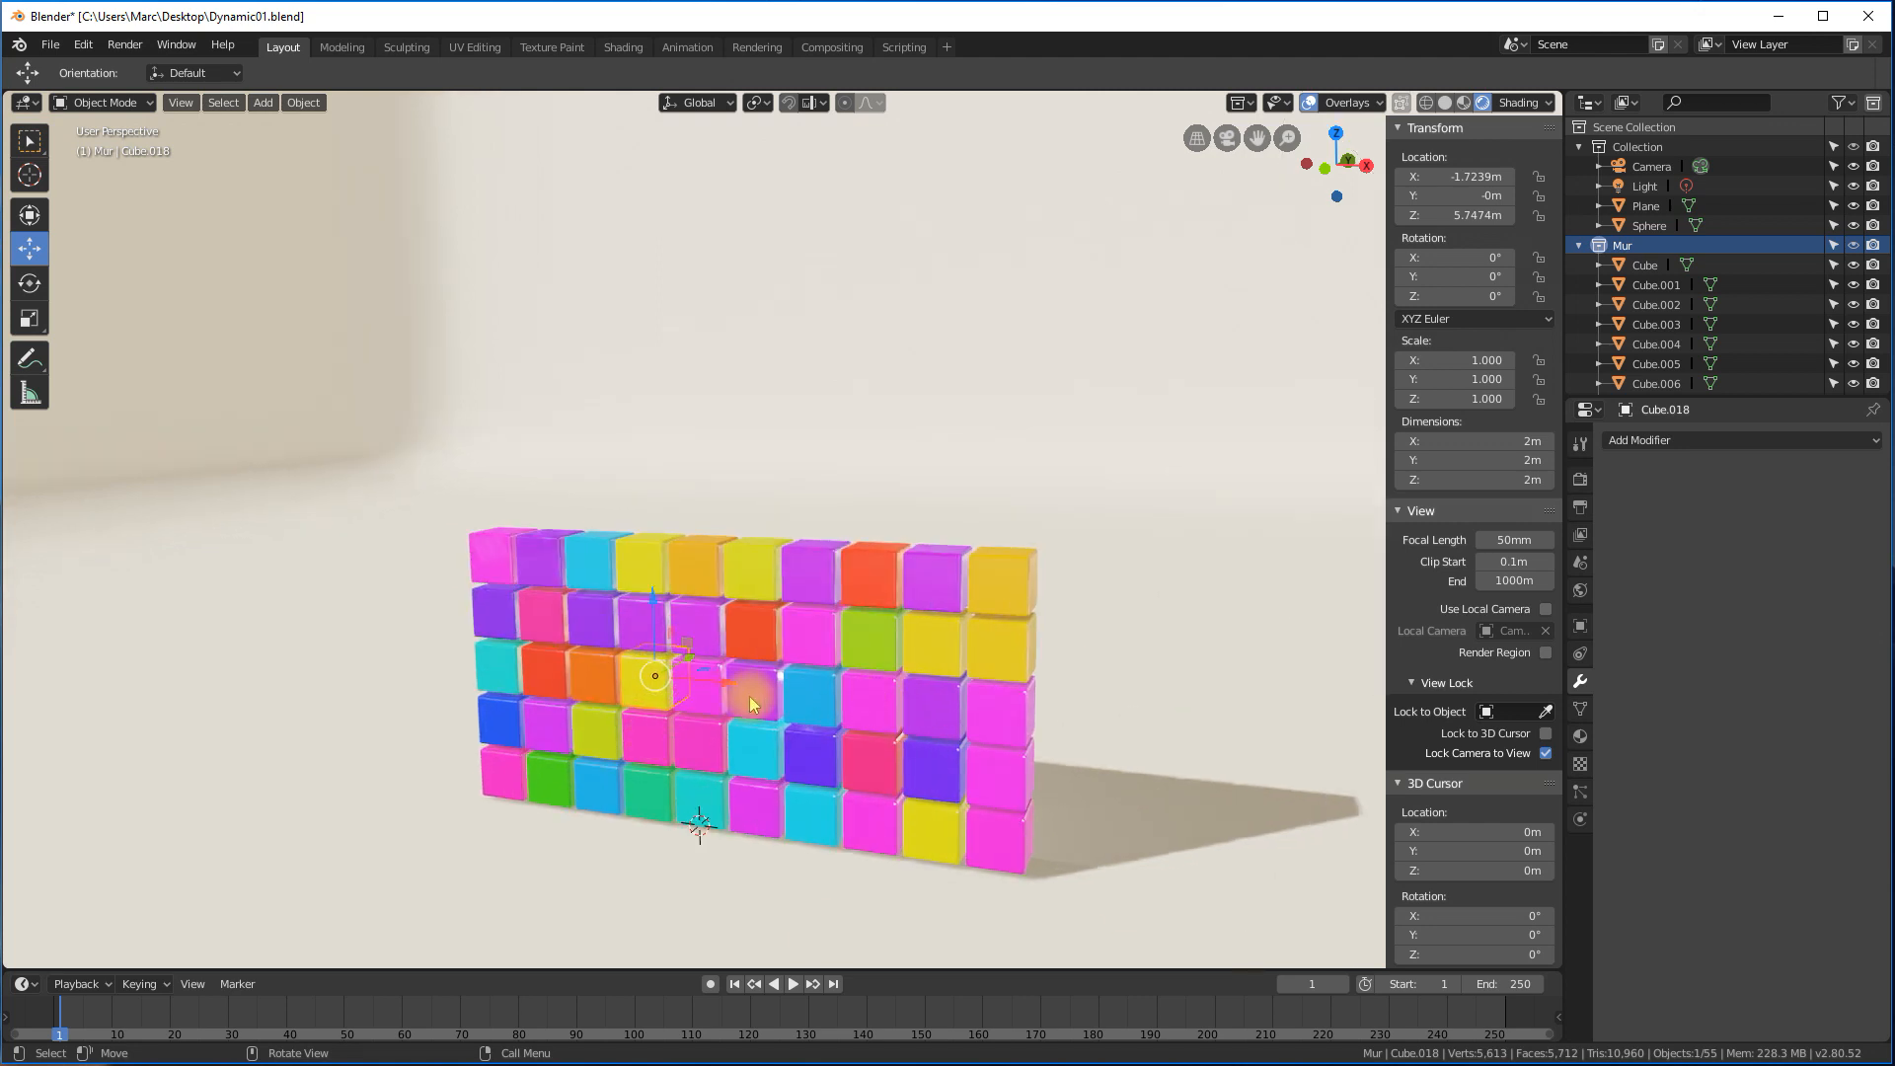
pyautogui.moveTo(762, 613)
pyautogui.mouseDown(button='middle')
pyautogui.moveTo(831, 606)
pyautogui.moveTo(778, 609)
pyautogui.mouseUp(button='middle')
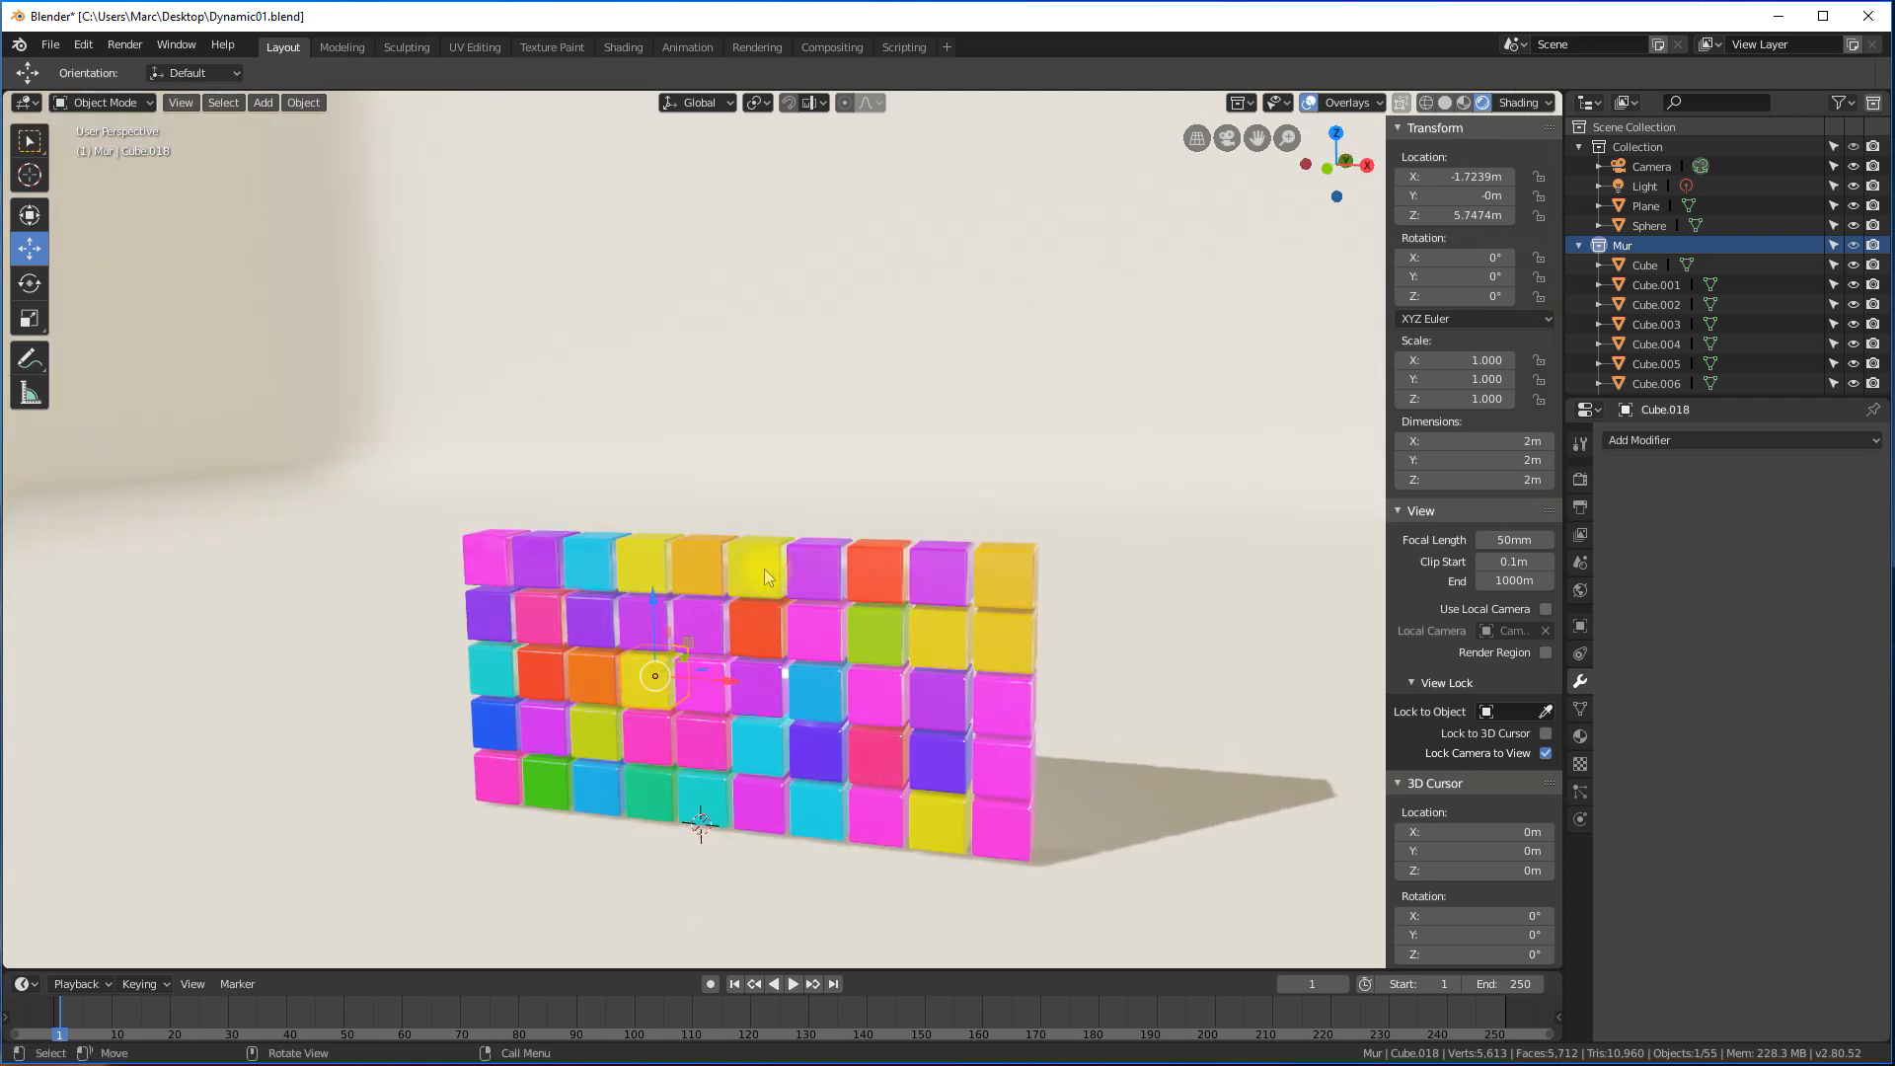
# Check that the wall is made of separate cubes by selecting several of them individually in different rows.
pyautogui.click(767, 575)
pyautogui.click(820, 571)
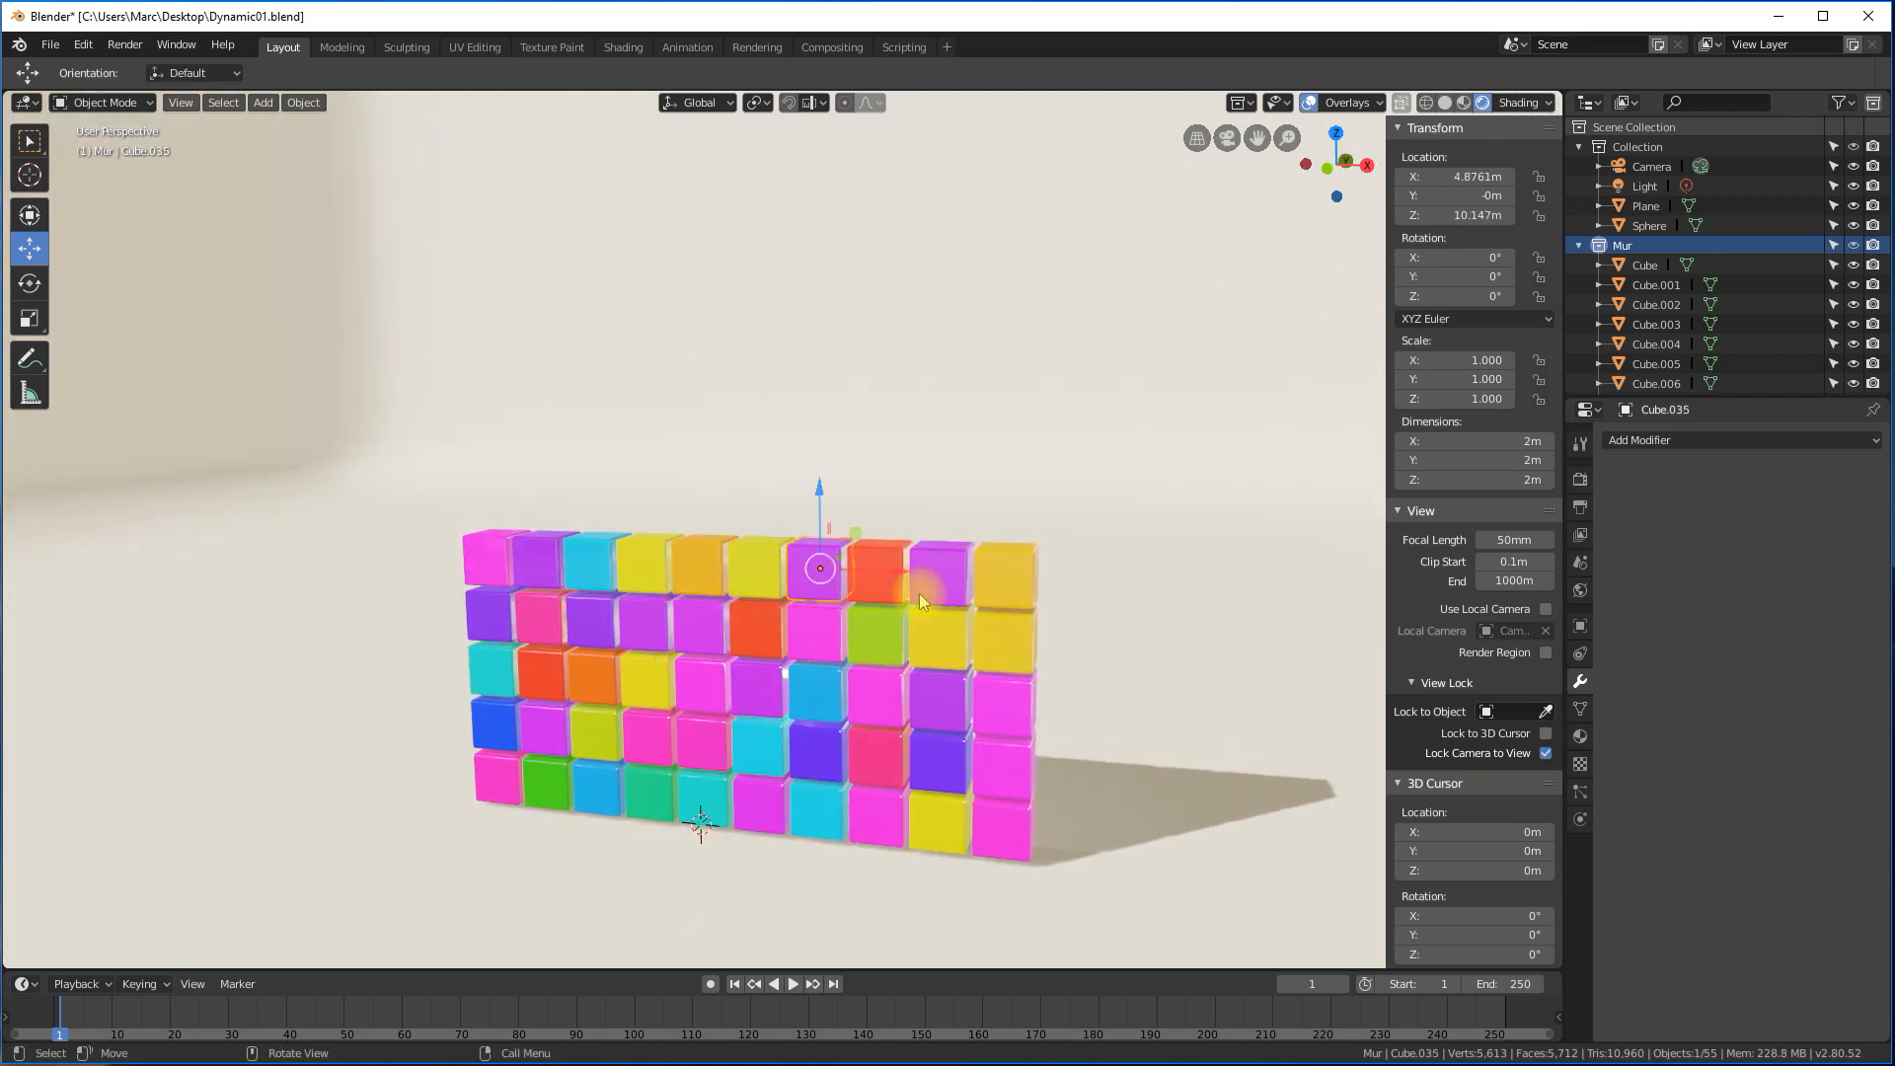
pyautogui.click(874, 564)
pyautogui.click(943, 574)
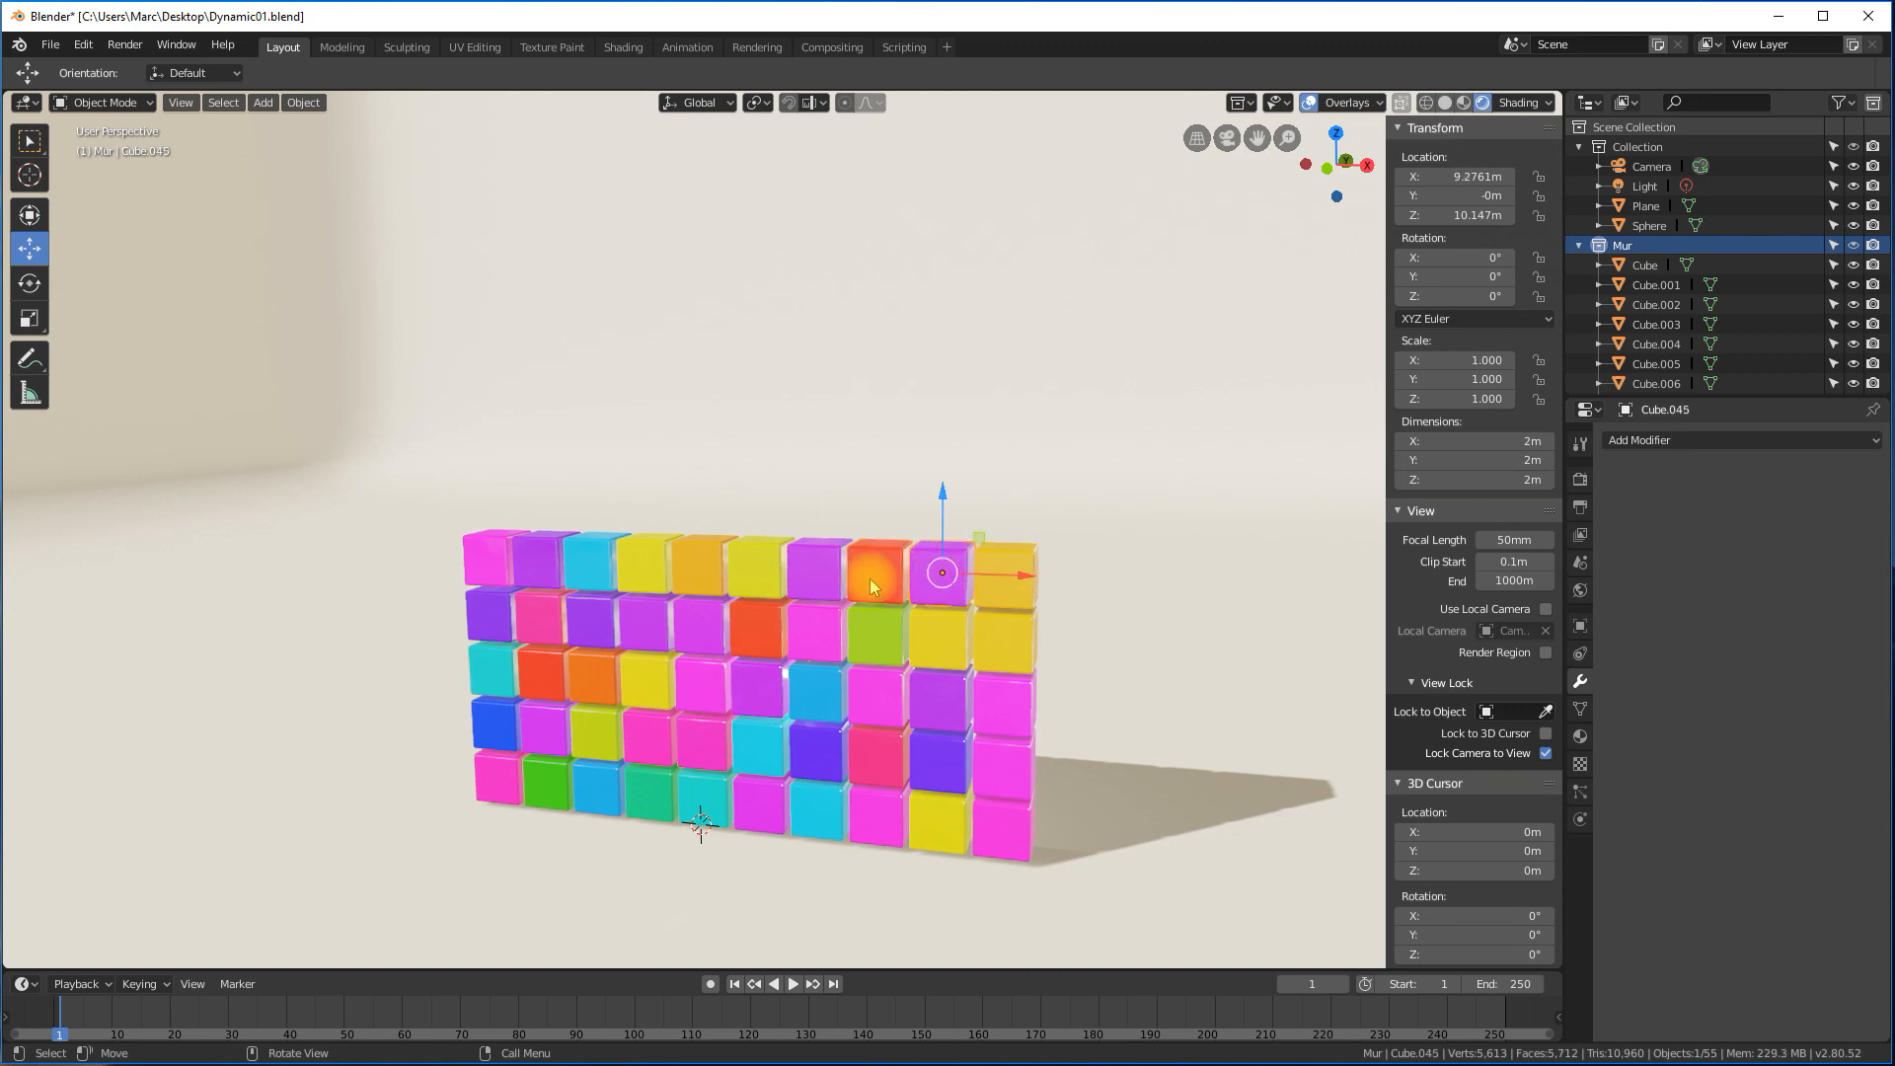
pyautogui.click(724, 565)
pyautogui.click(634, 564)
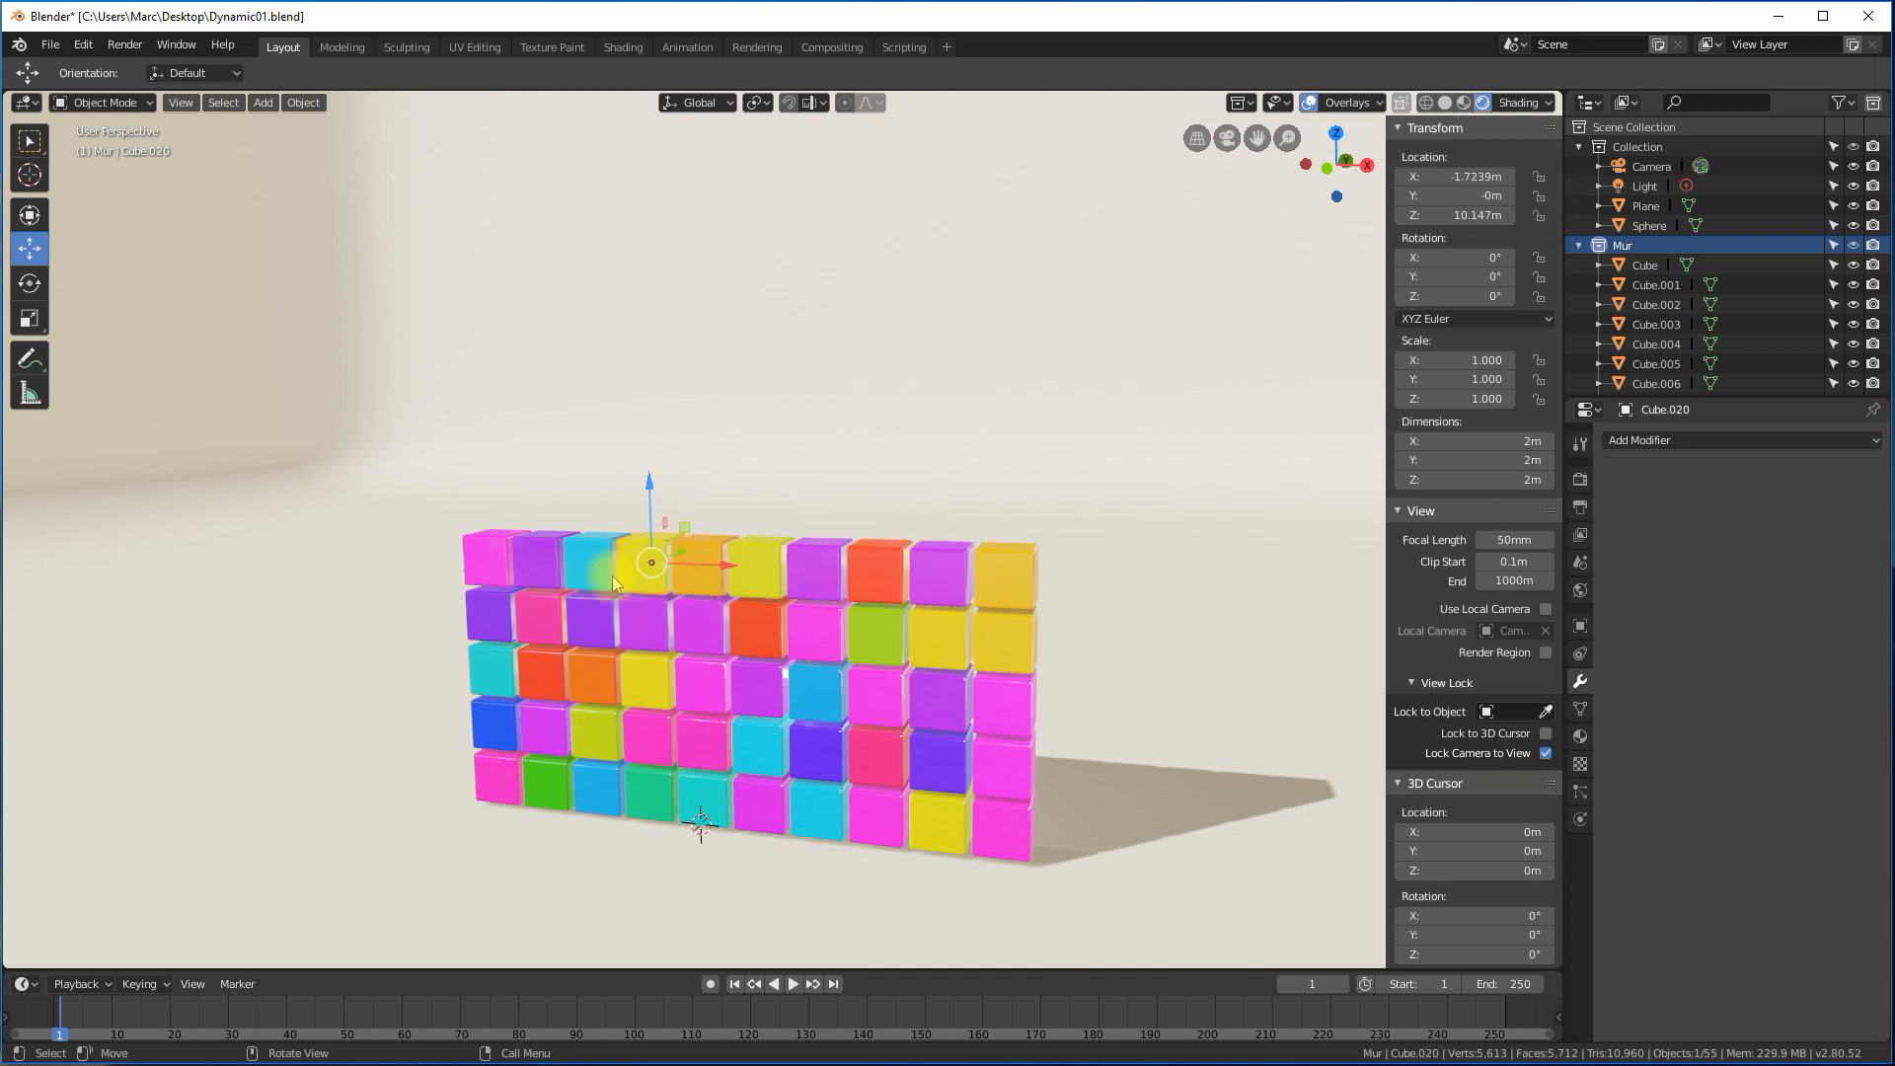
pyautogui.click(597, 564)
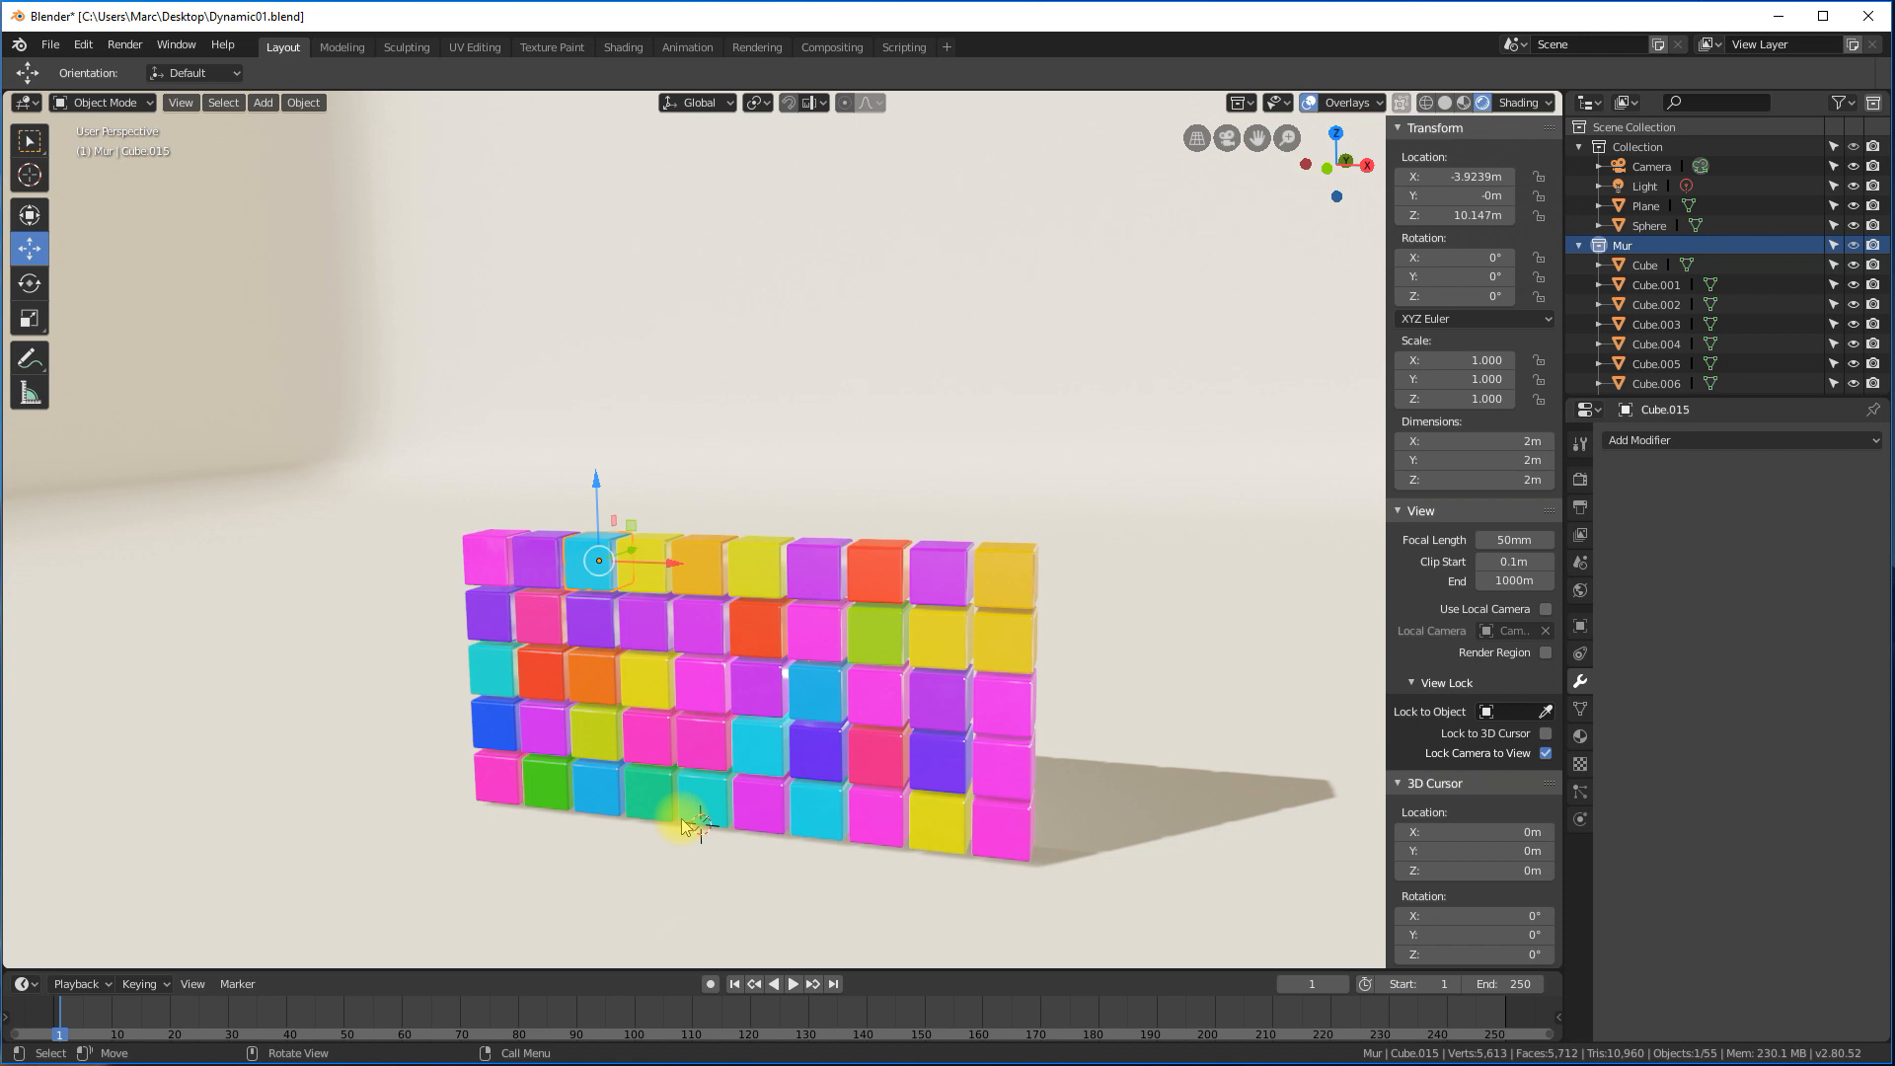
pyautogui.click(591, 691)
pyautogui.click(652, 692)
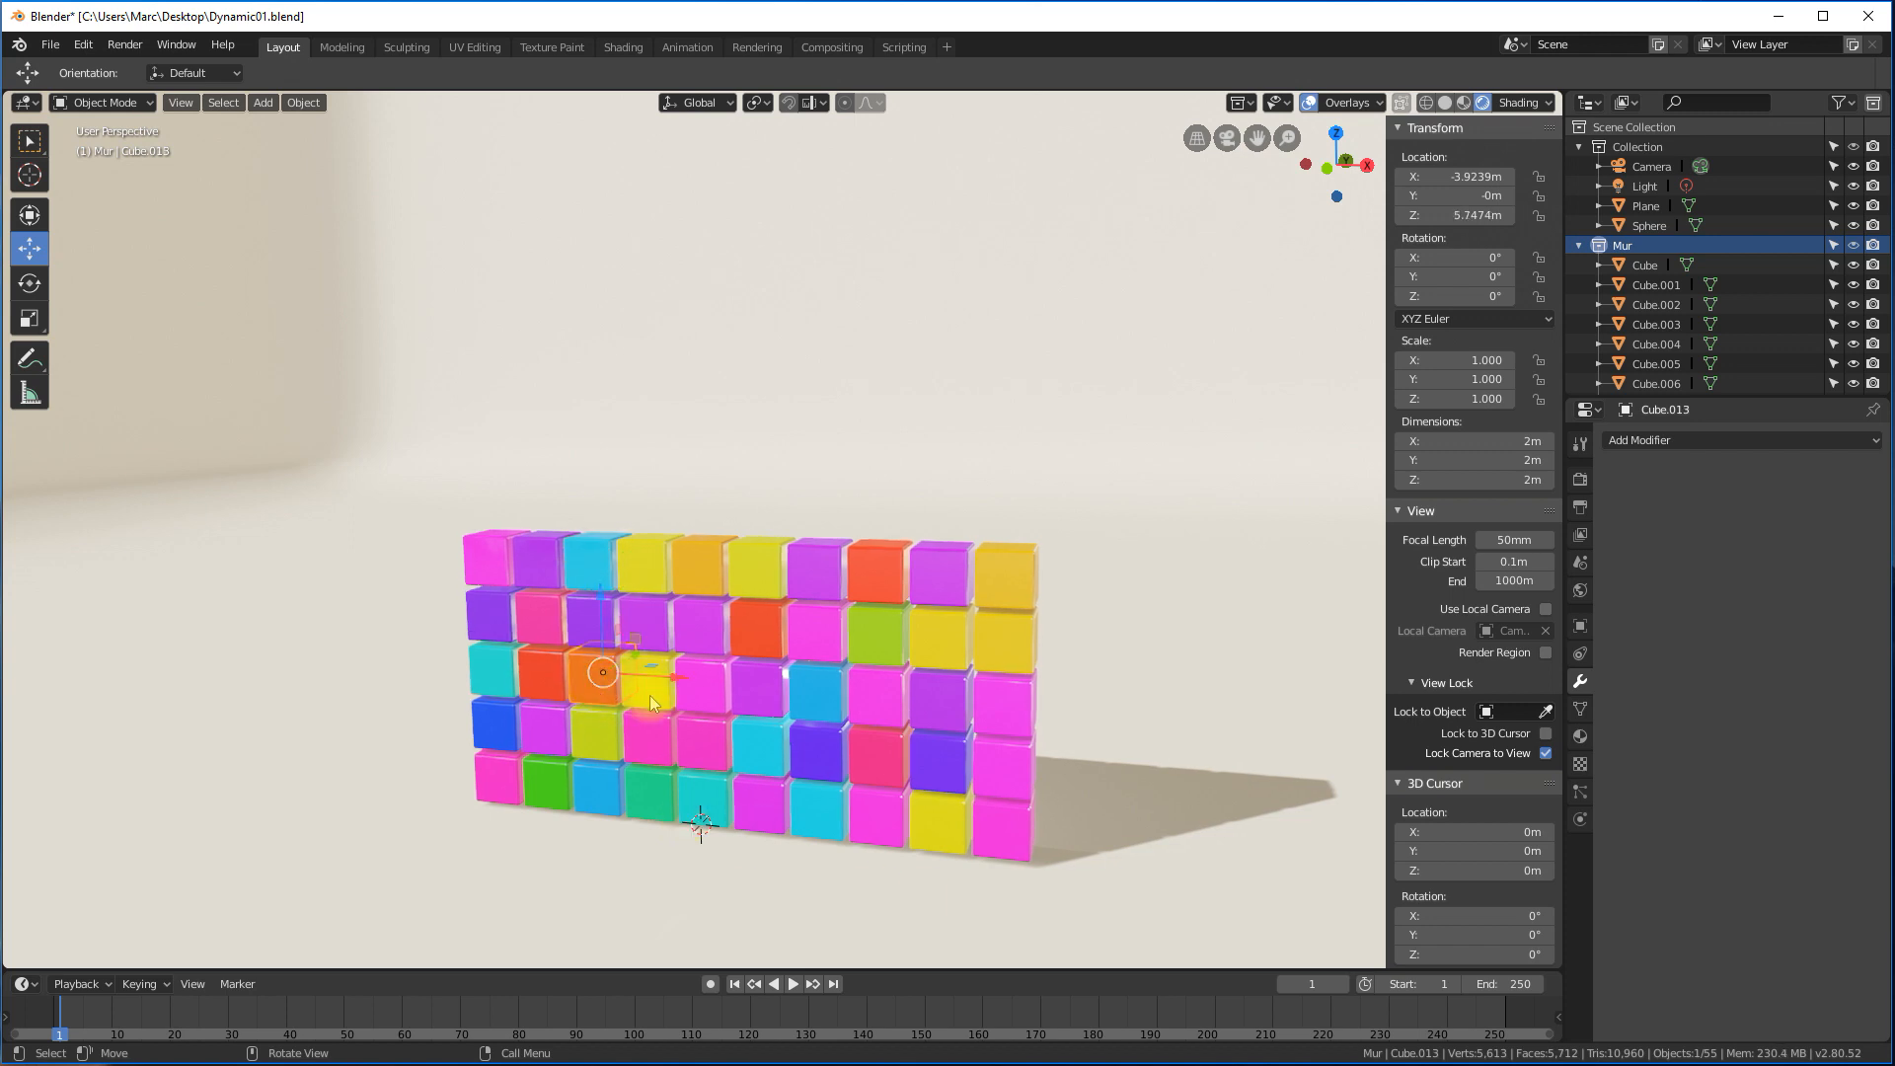
pyautogui.click(722, 688)
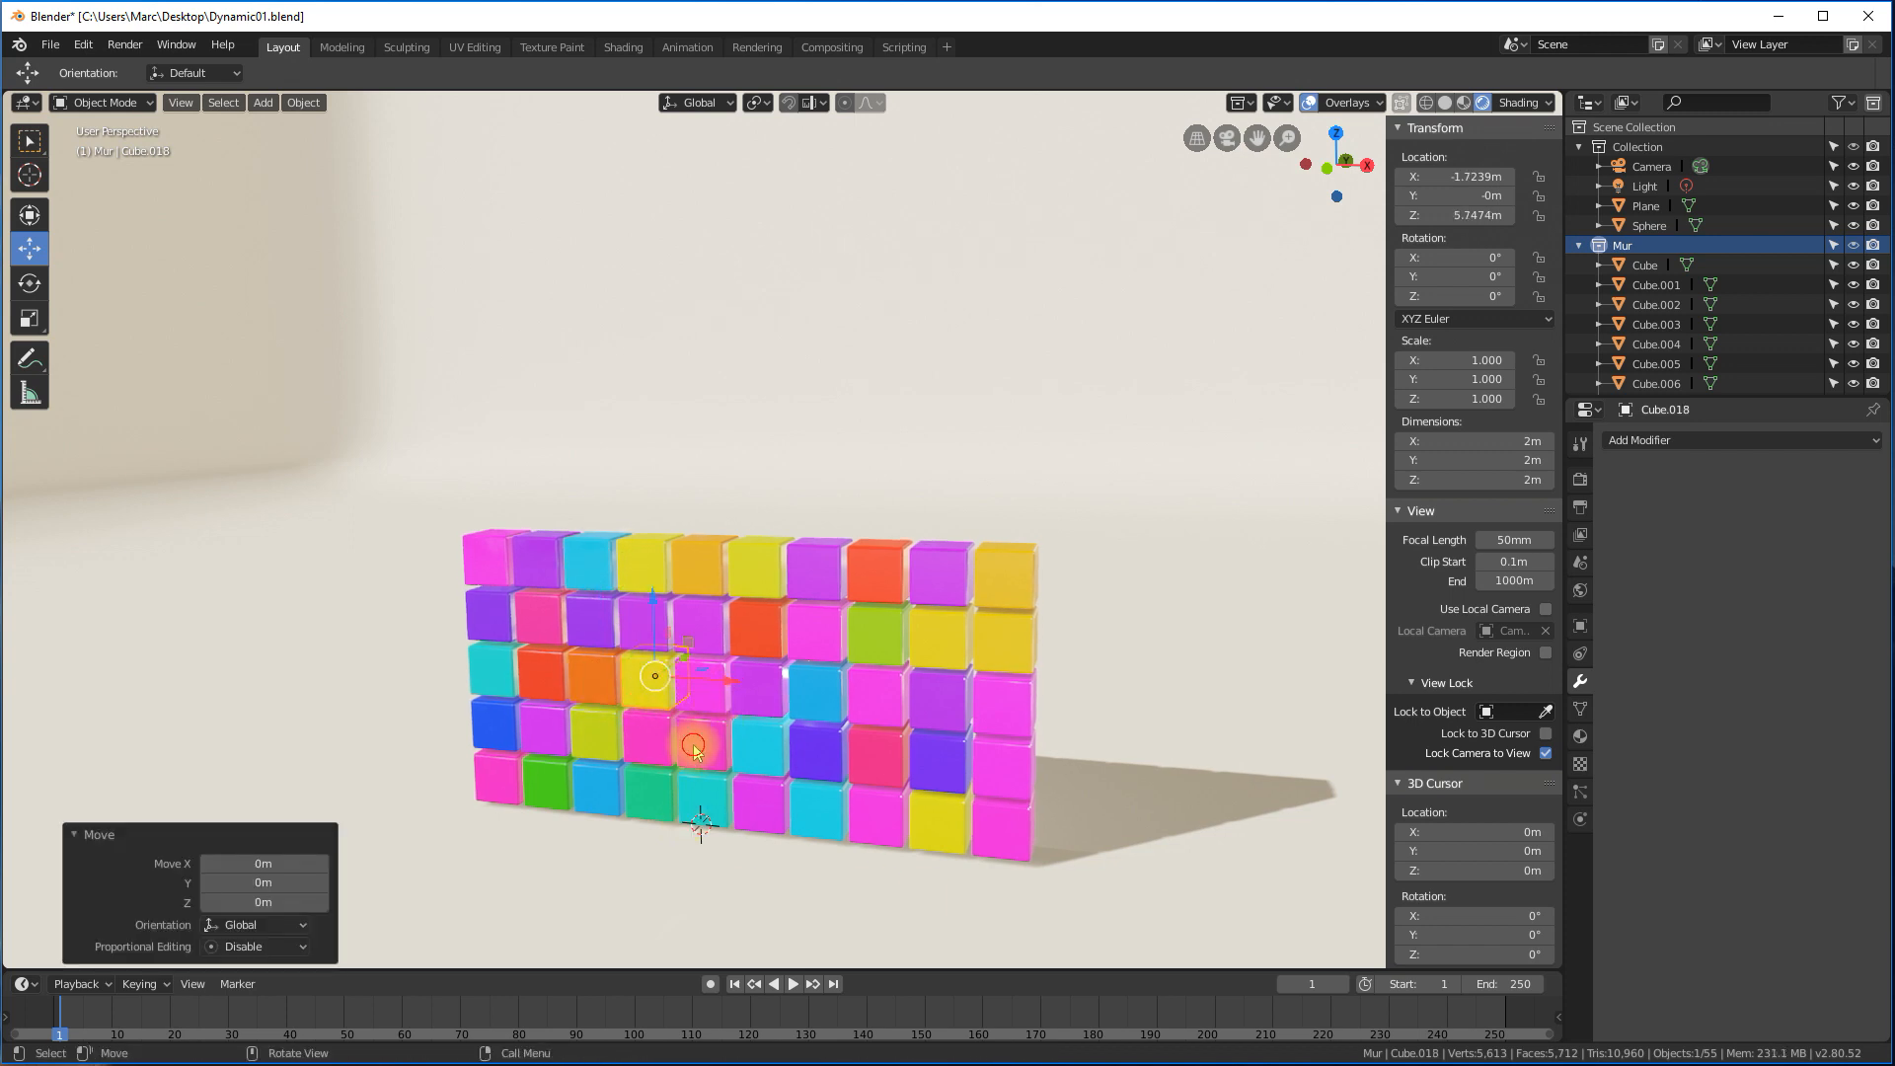
pyautogui.click(694, 750)
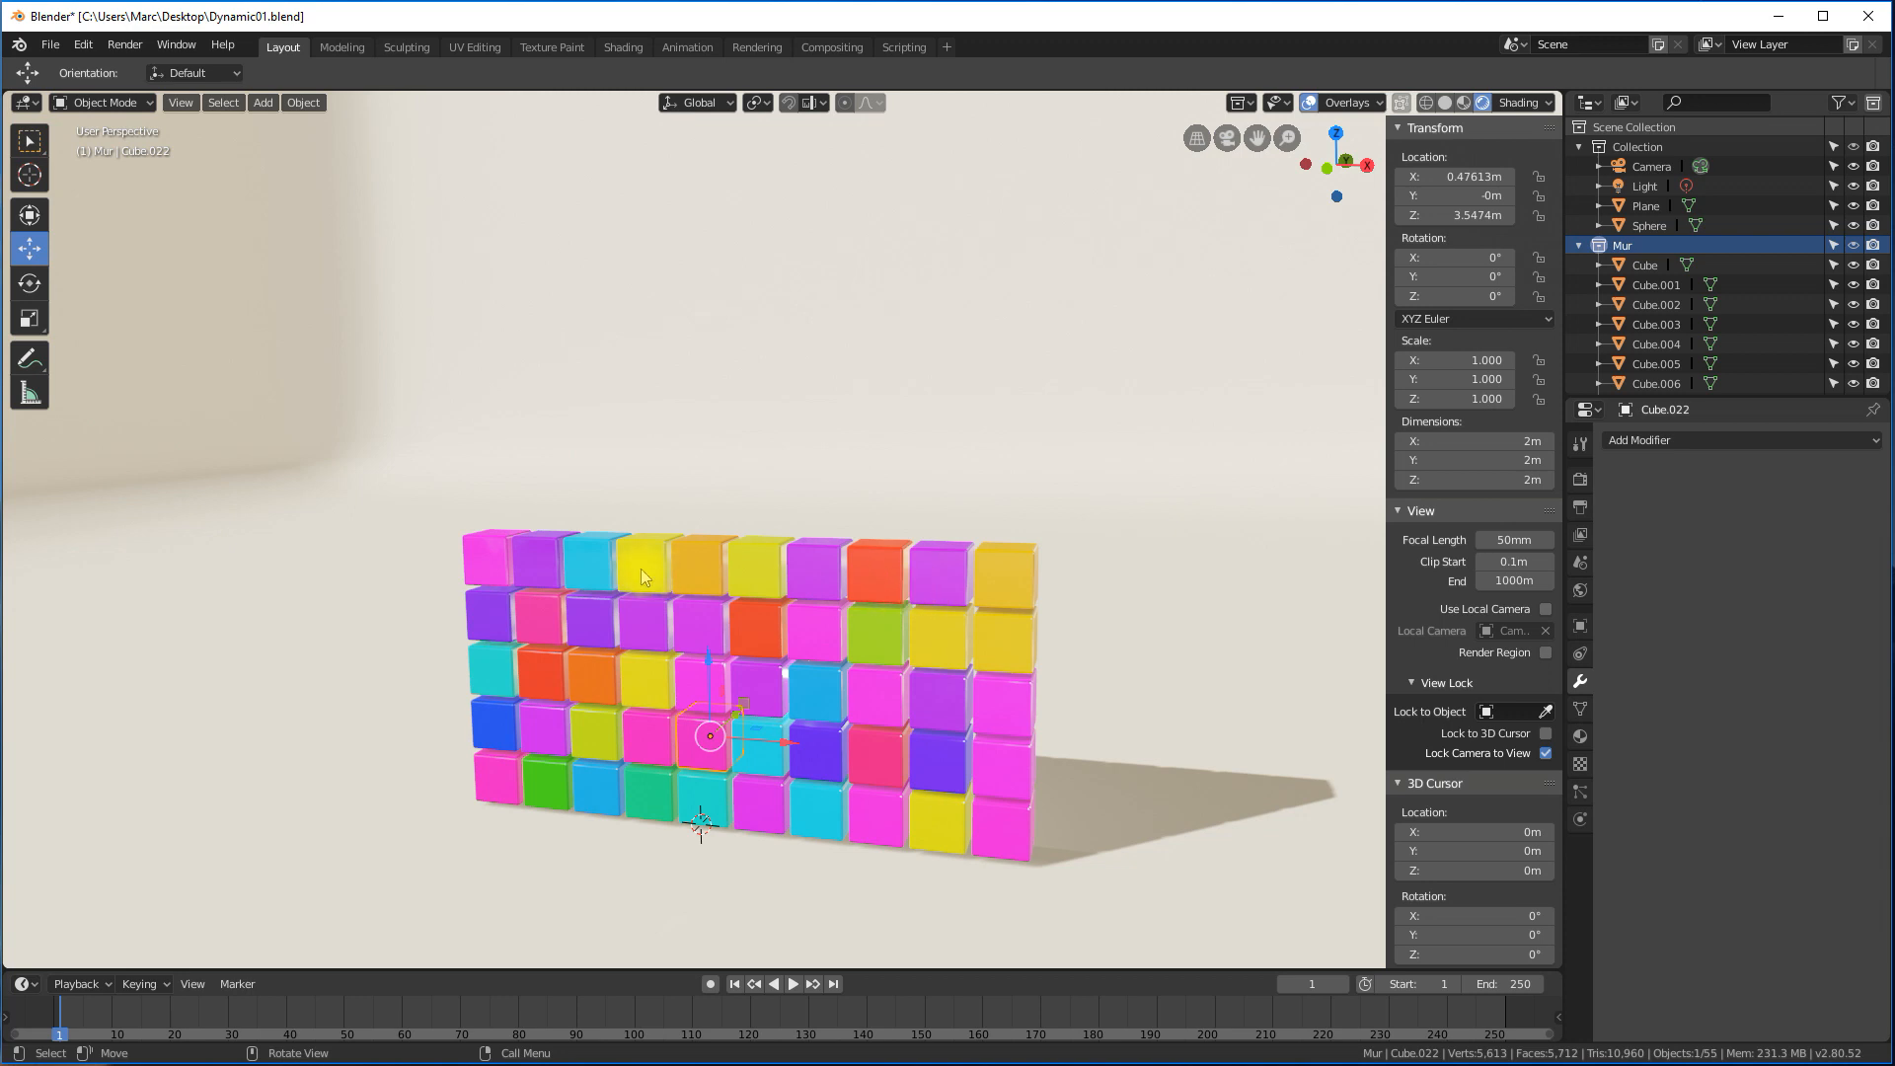
# Review the contents of the Mur collection and make Cube, the block at the upper-right corner of the wall, the selected object.
pyautogui.click(1005, 578)
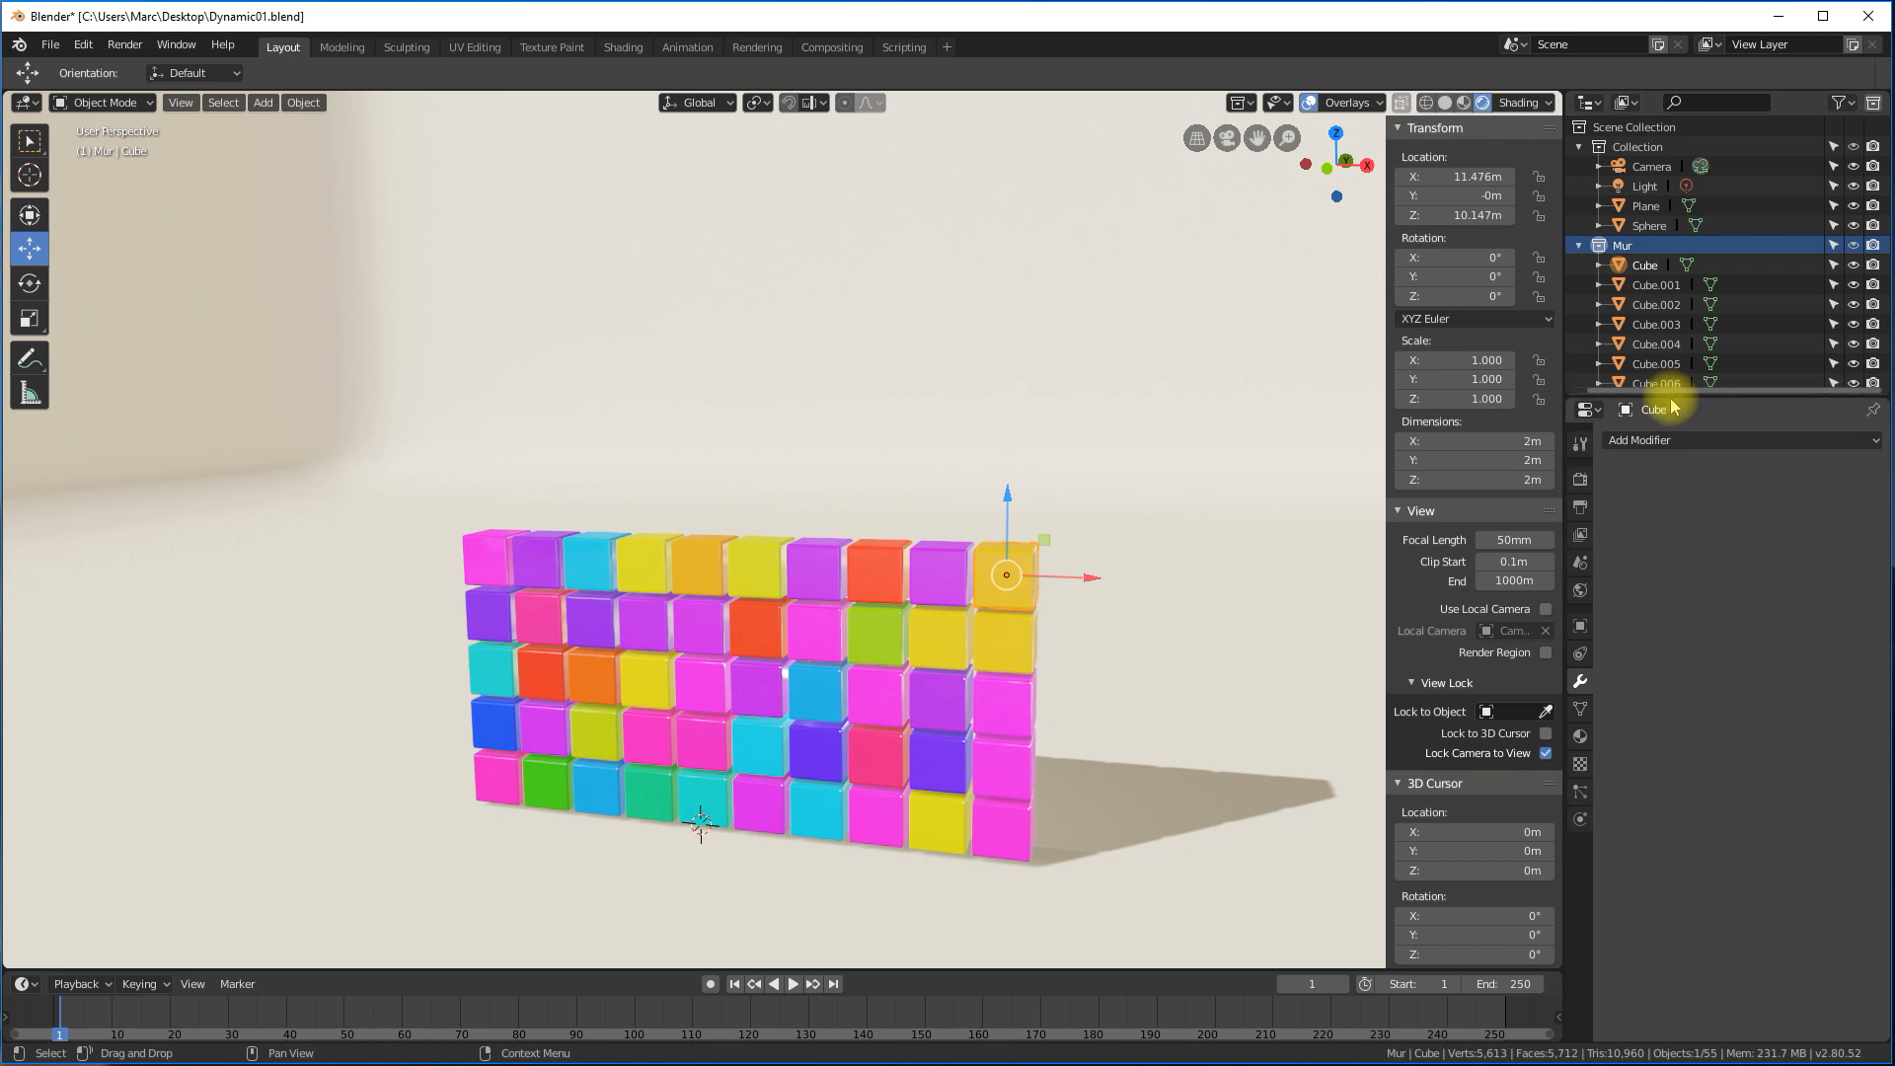
pyautogui.moveTo(1669, 397); pyautogui.dragTo(1631, 808)
pyautogui.click(1581, 244)
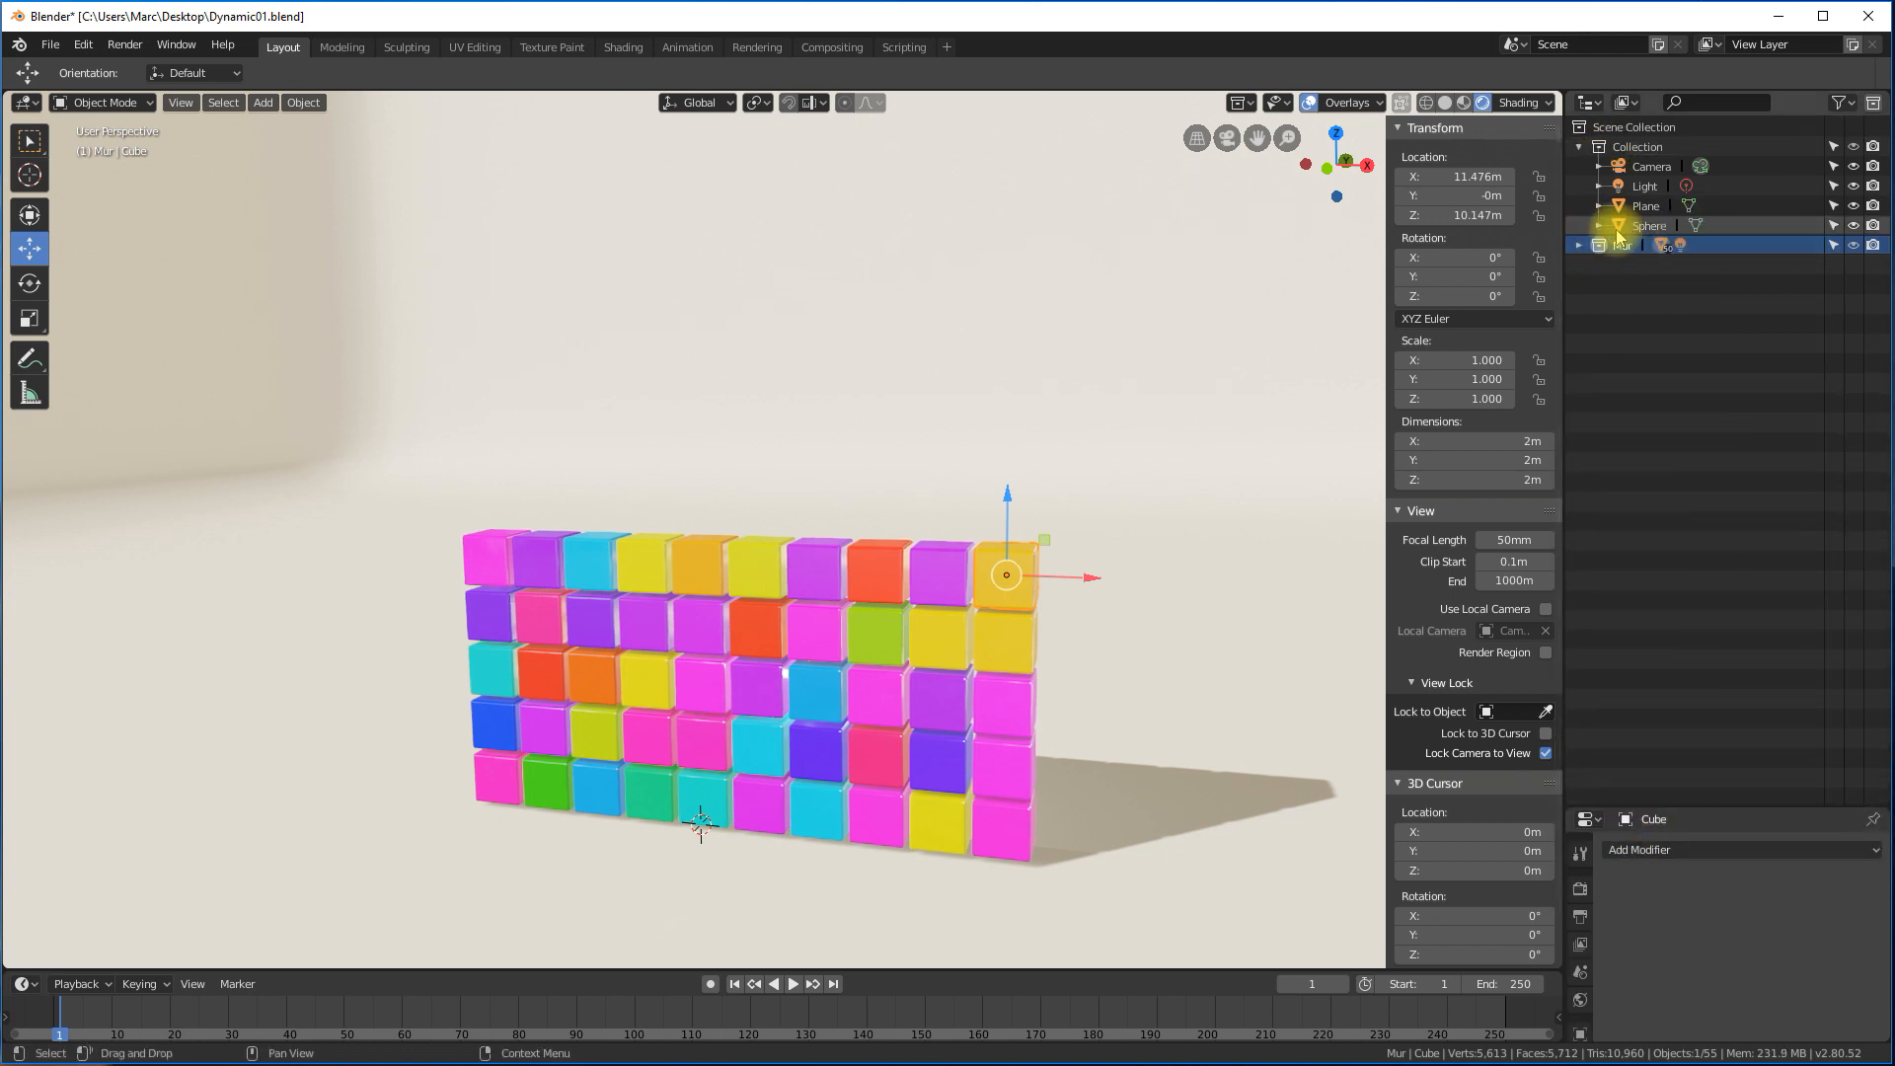
pyautogui.click(1579, 246)
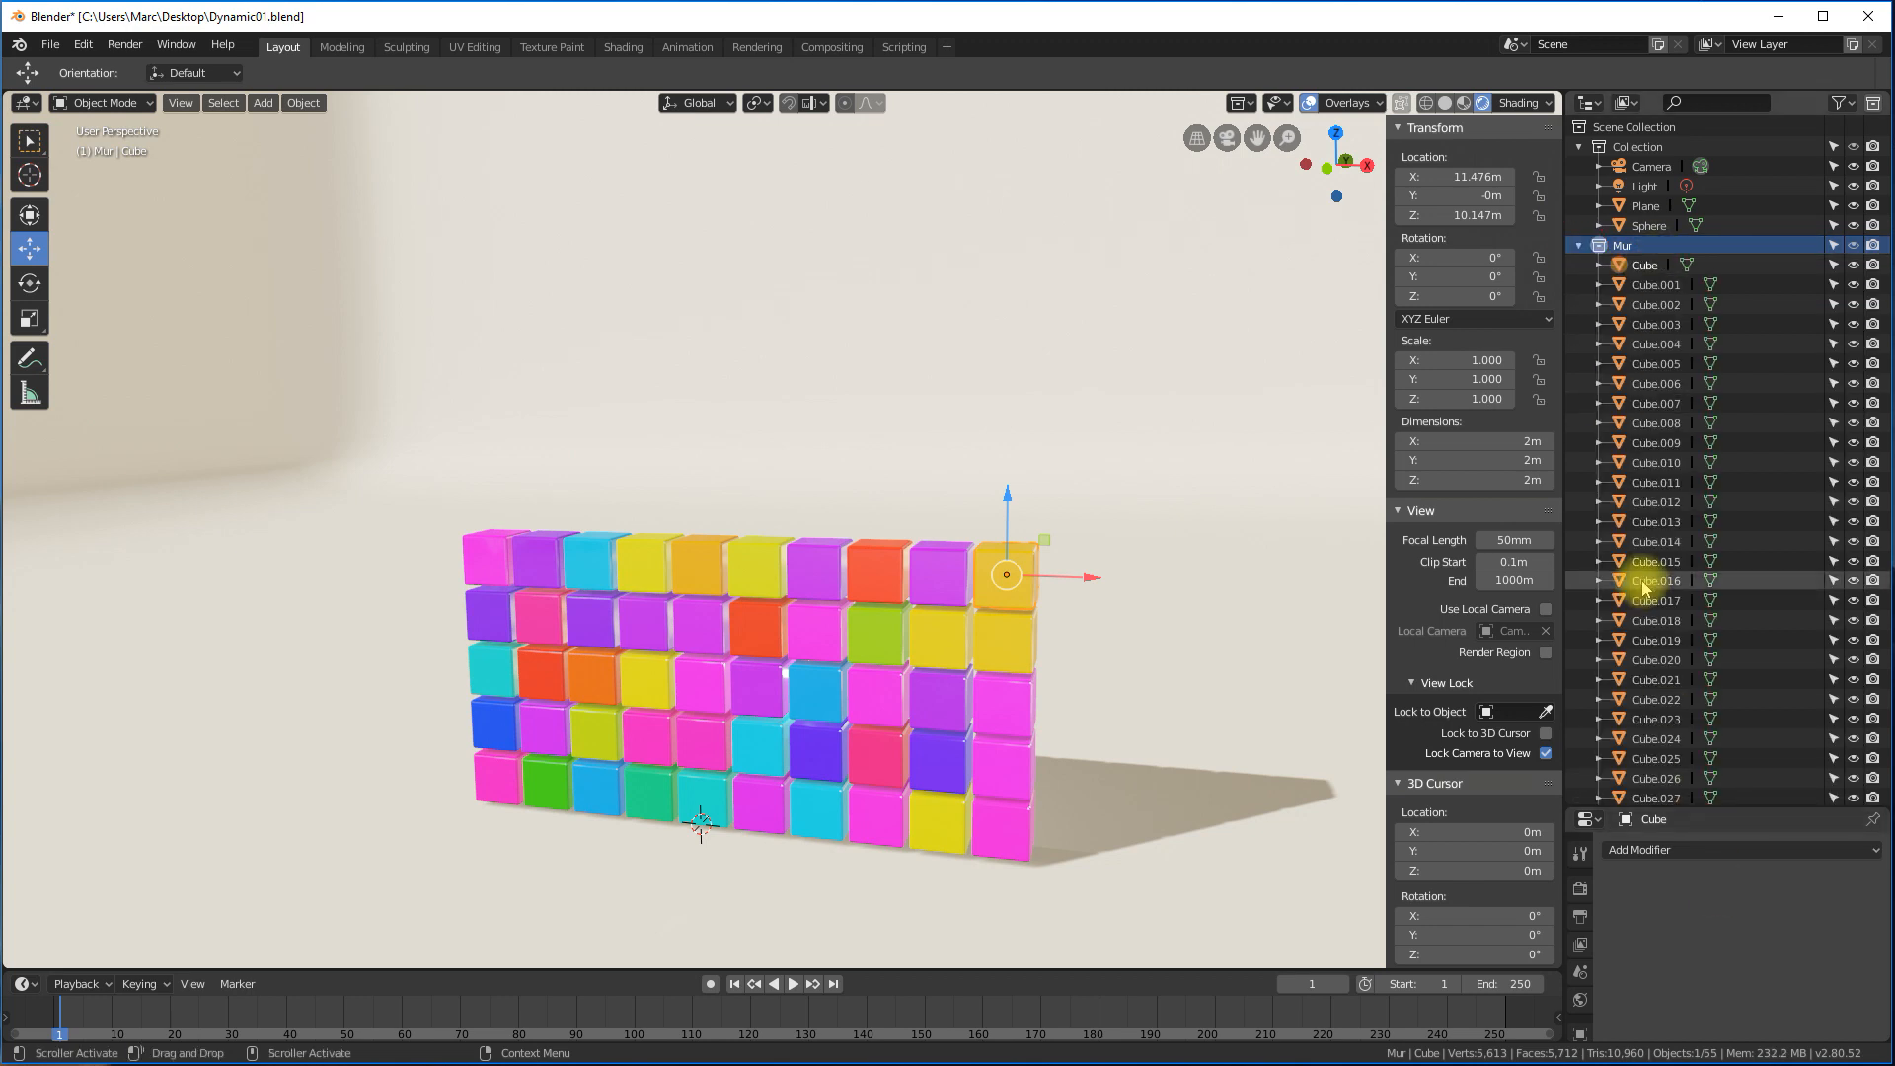
pyautogui.rightClick(1619, 245)
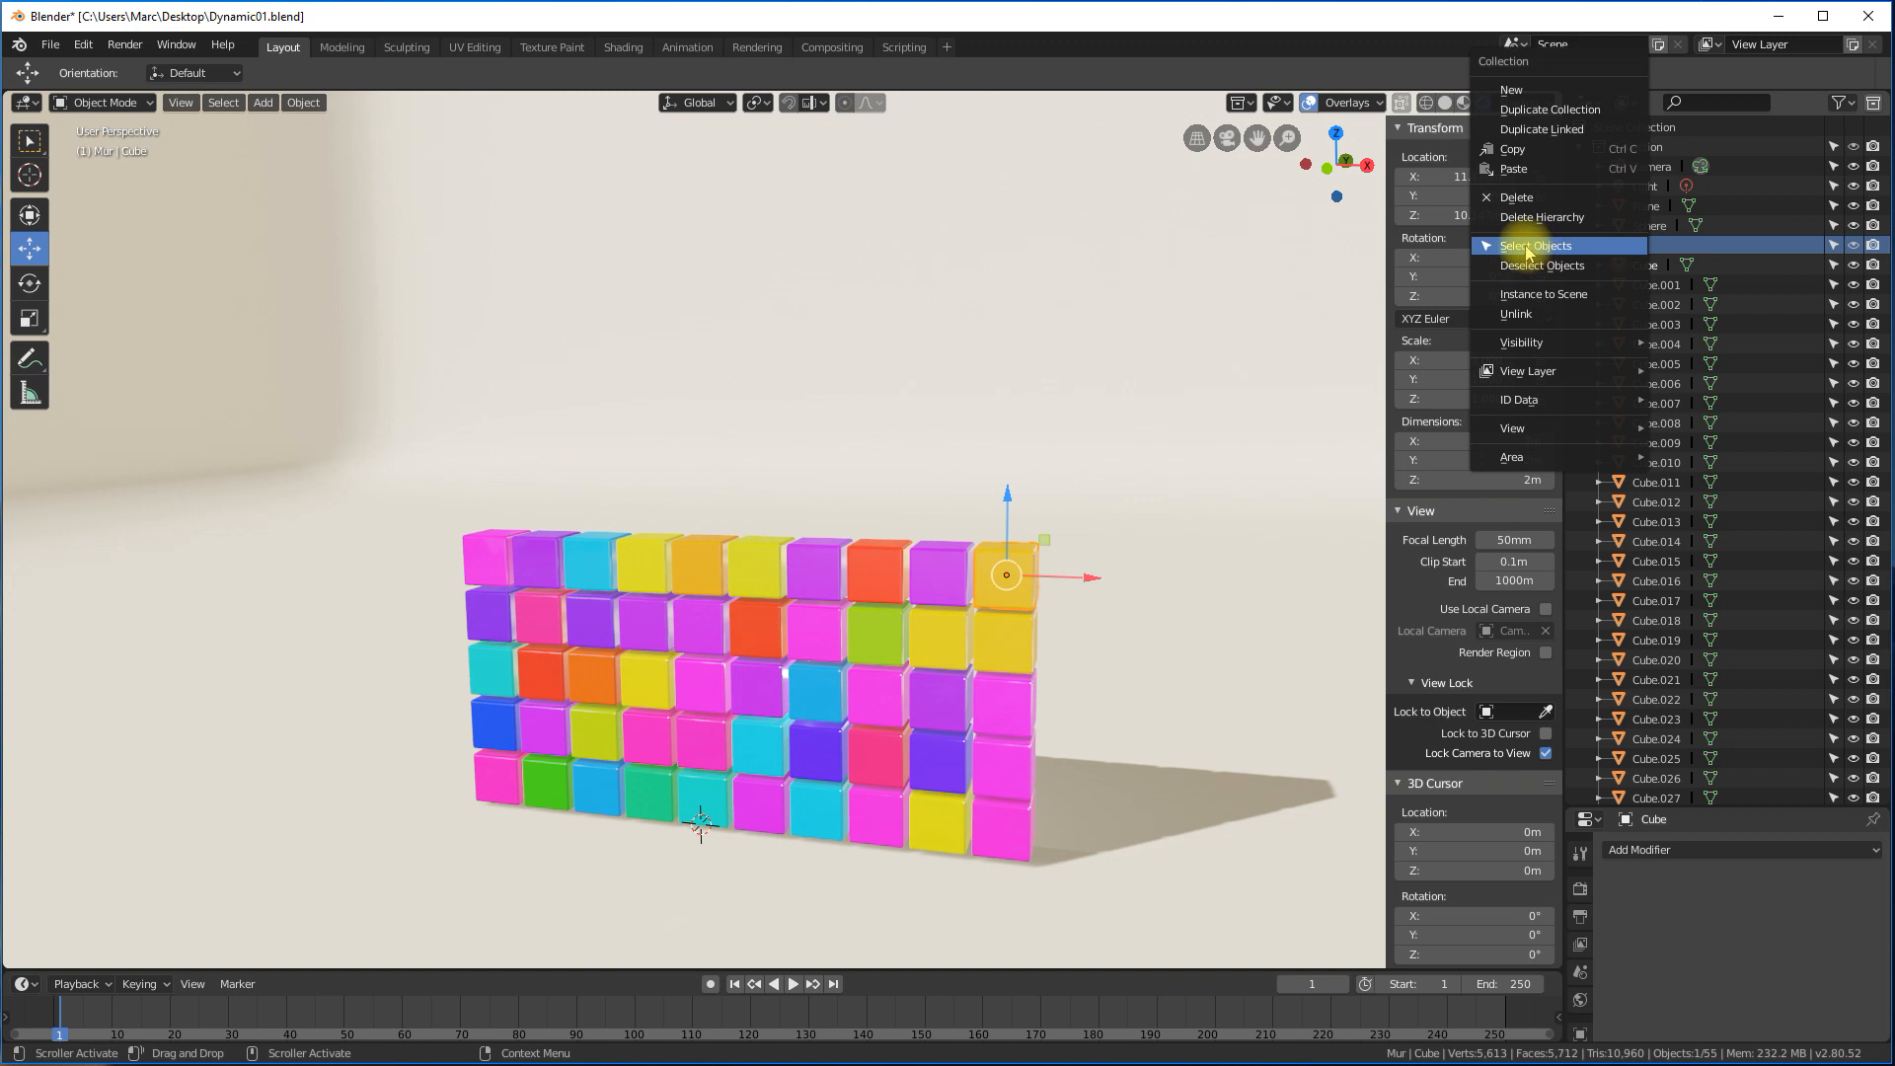
pyautogui.click(1645, 264)
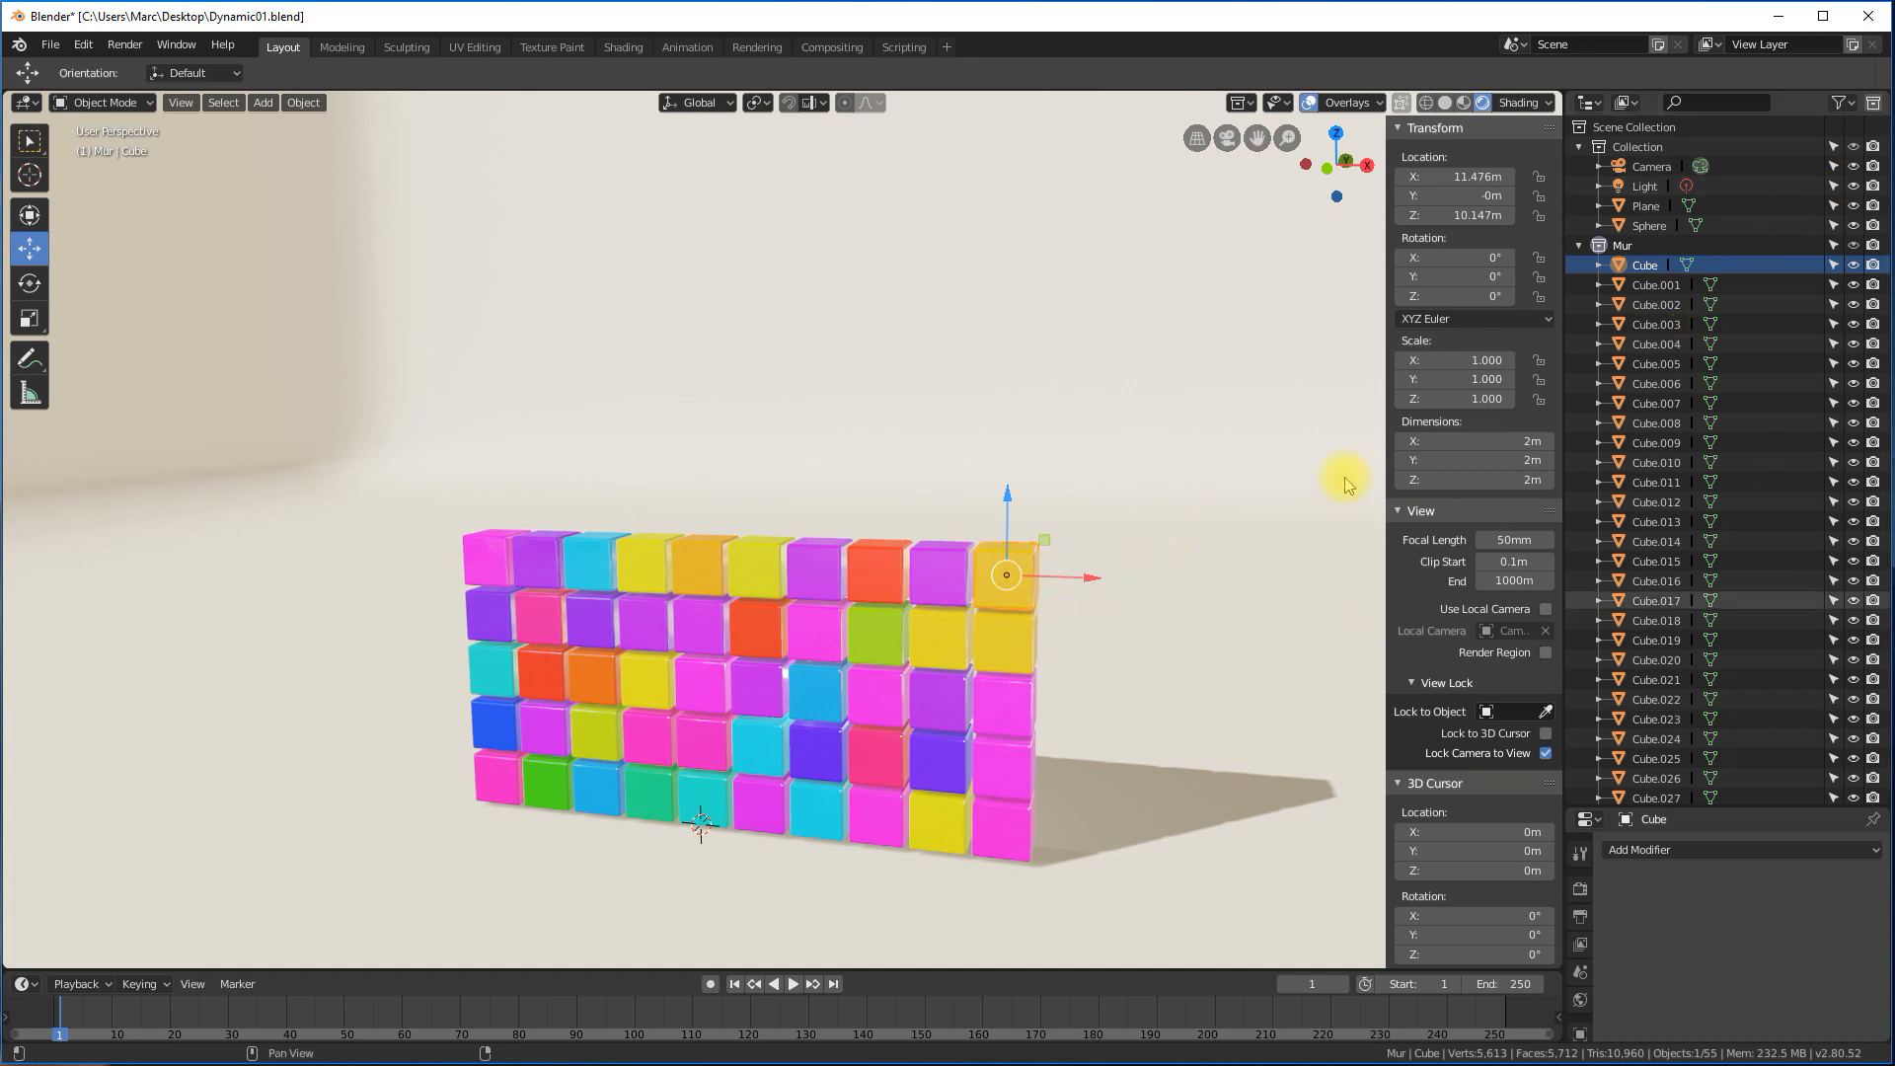
# Enable Rigid Body physics on the selected corner cube and set its mass to 0.1 kg.
pyautogui.moveTo(1716, 807); pyautogui.dragTo(1679, 406)
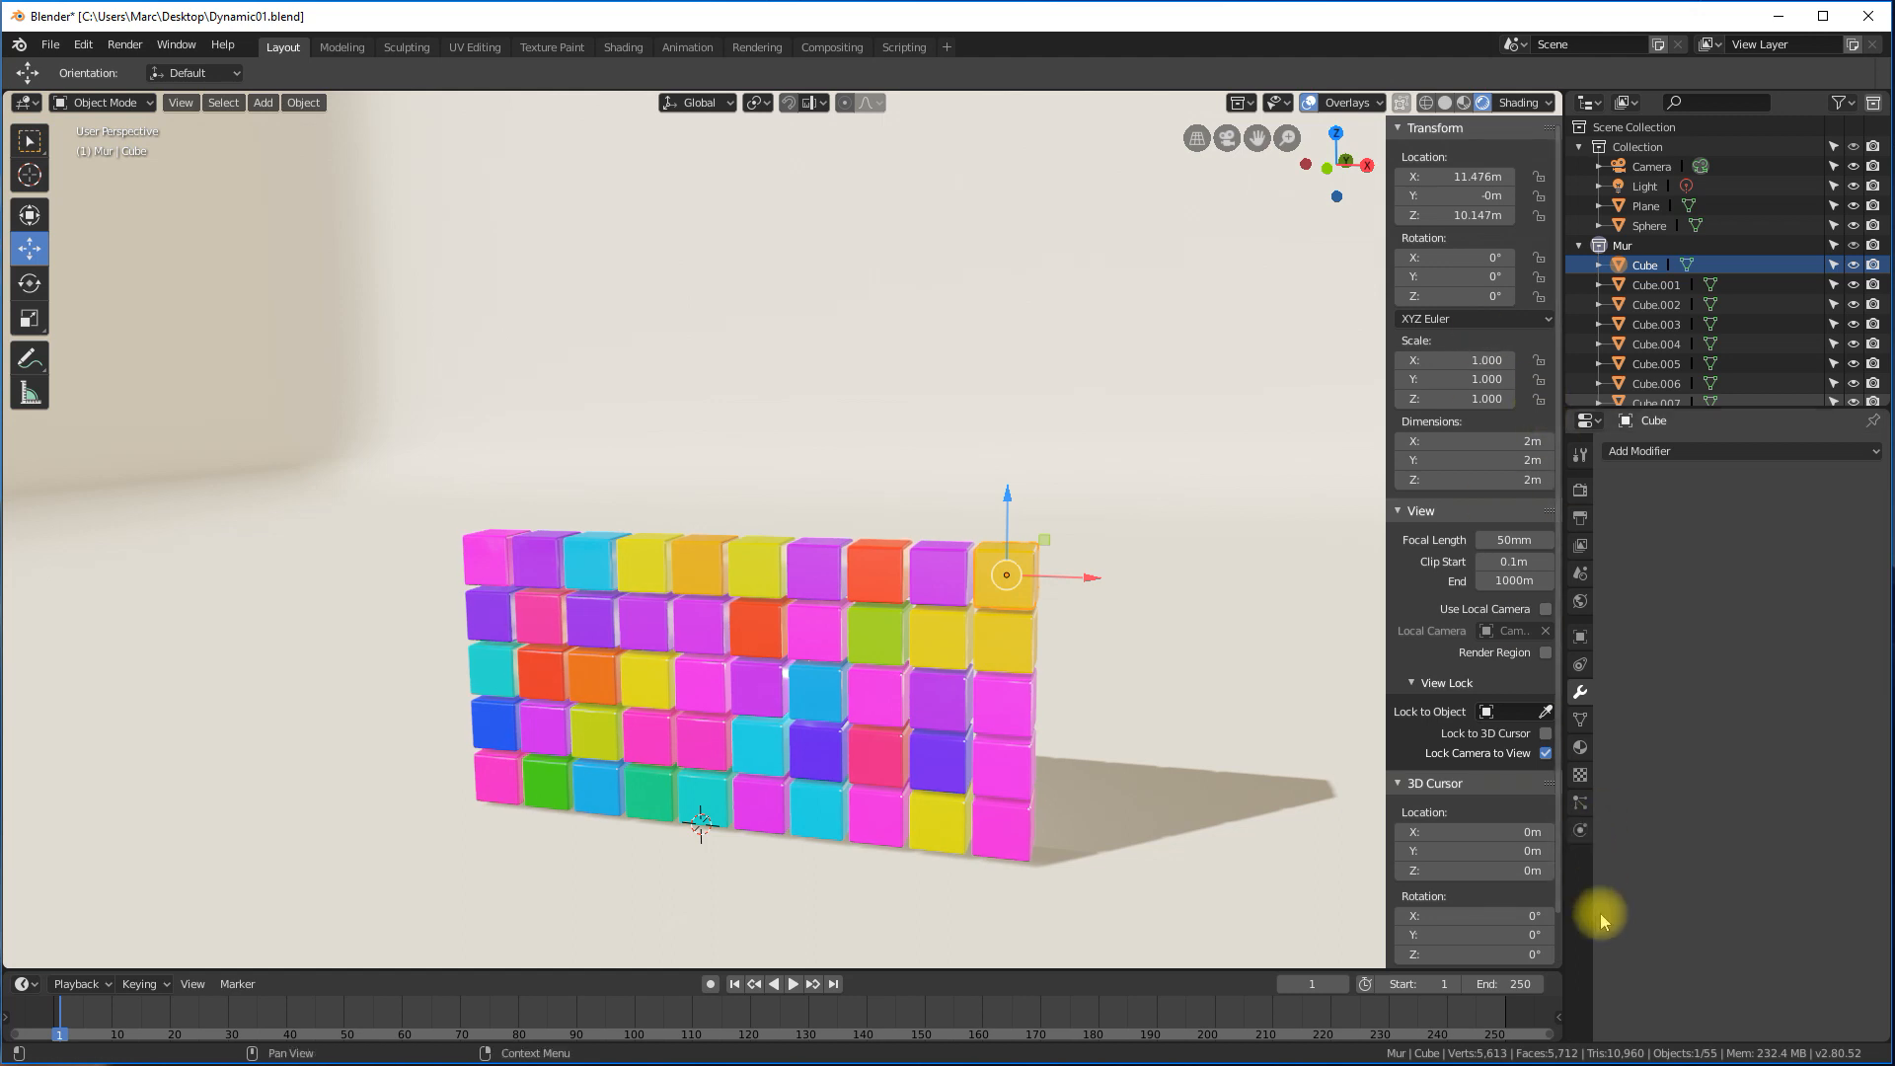
pyautogui.click(1581, 832)
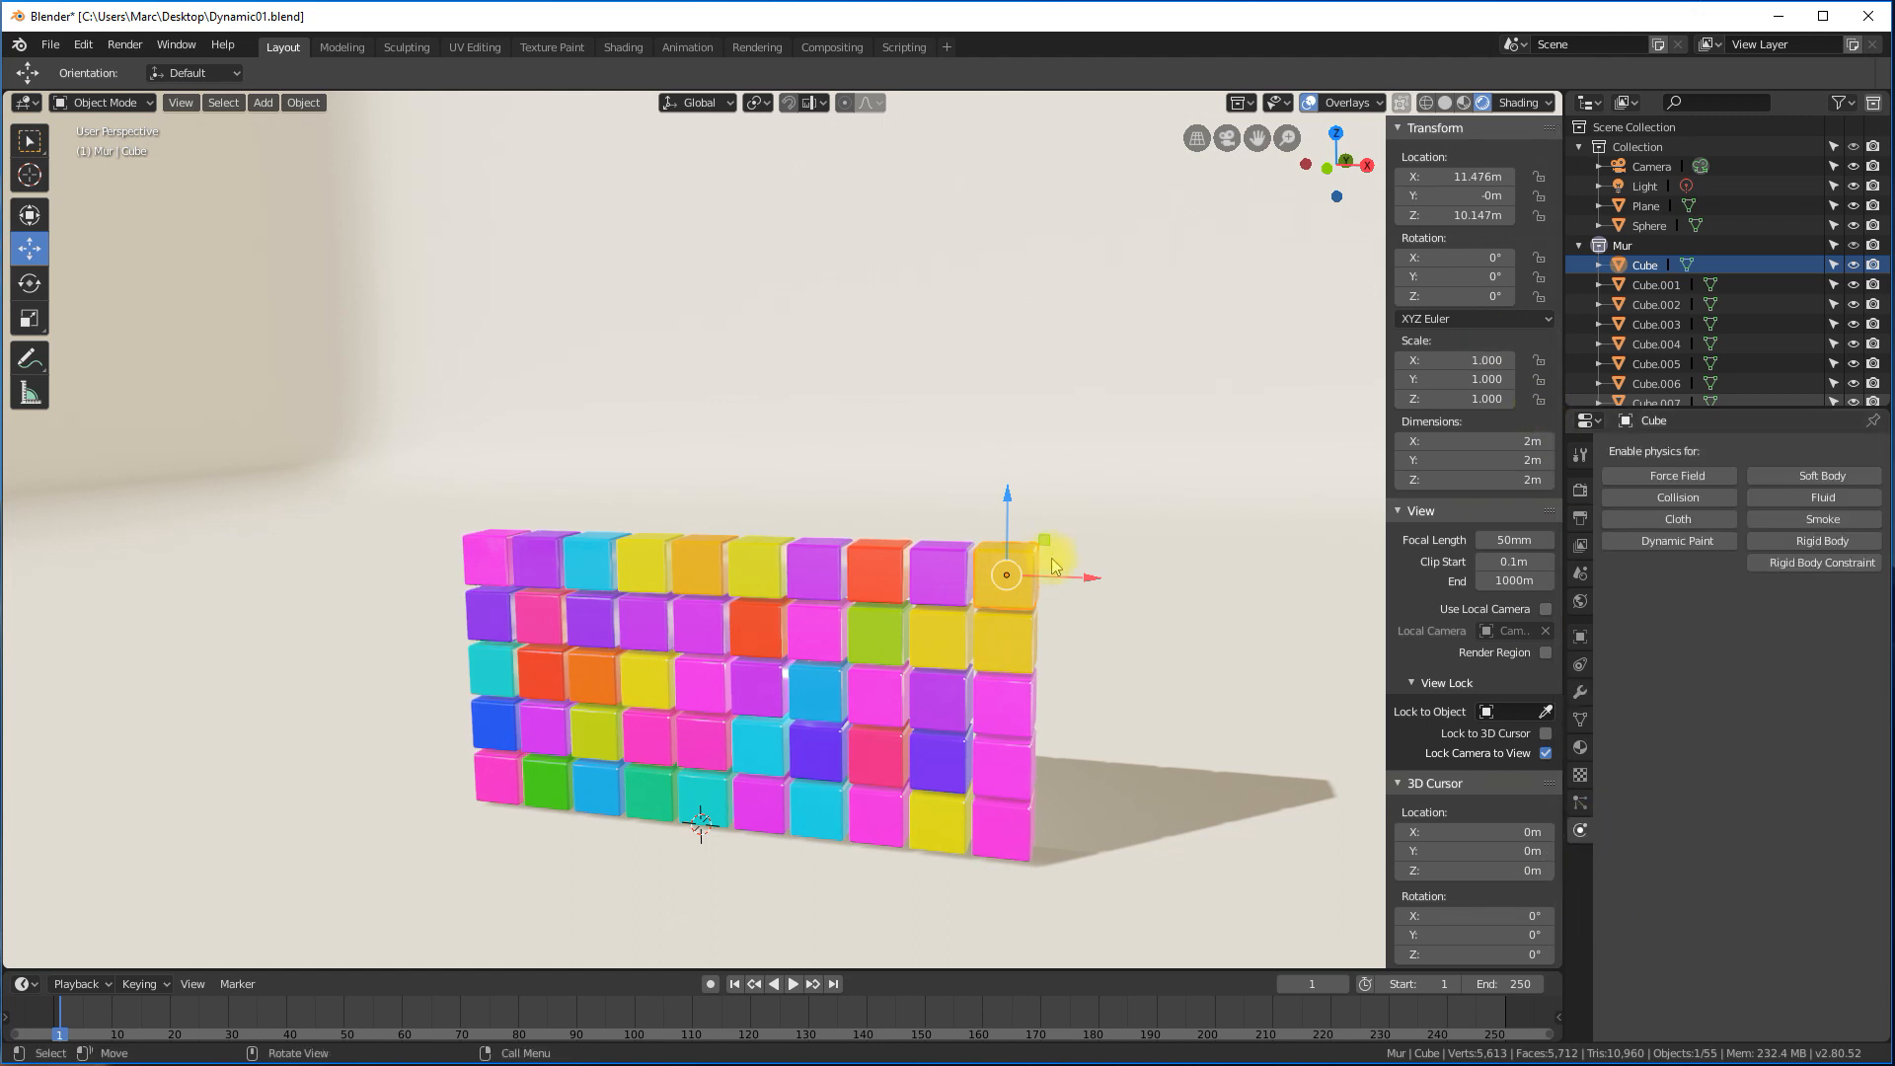
pyautogui.click(1822, 545)
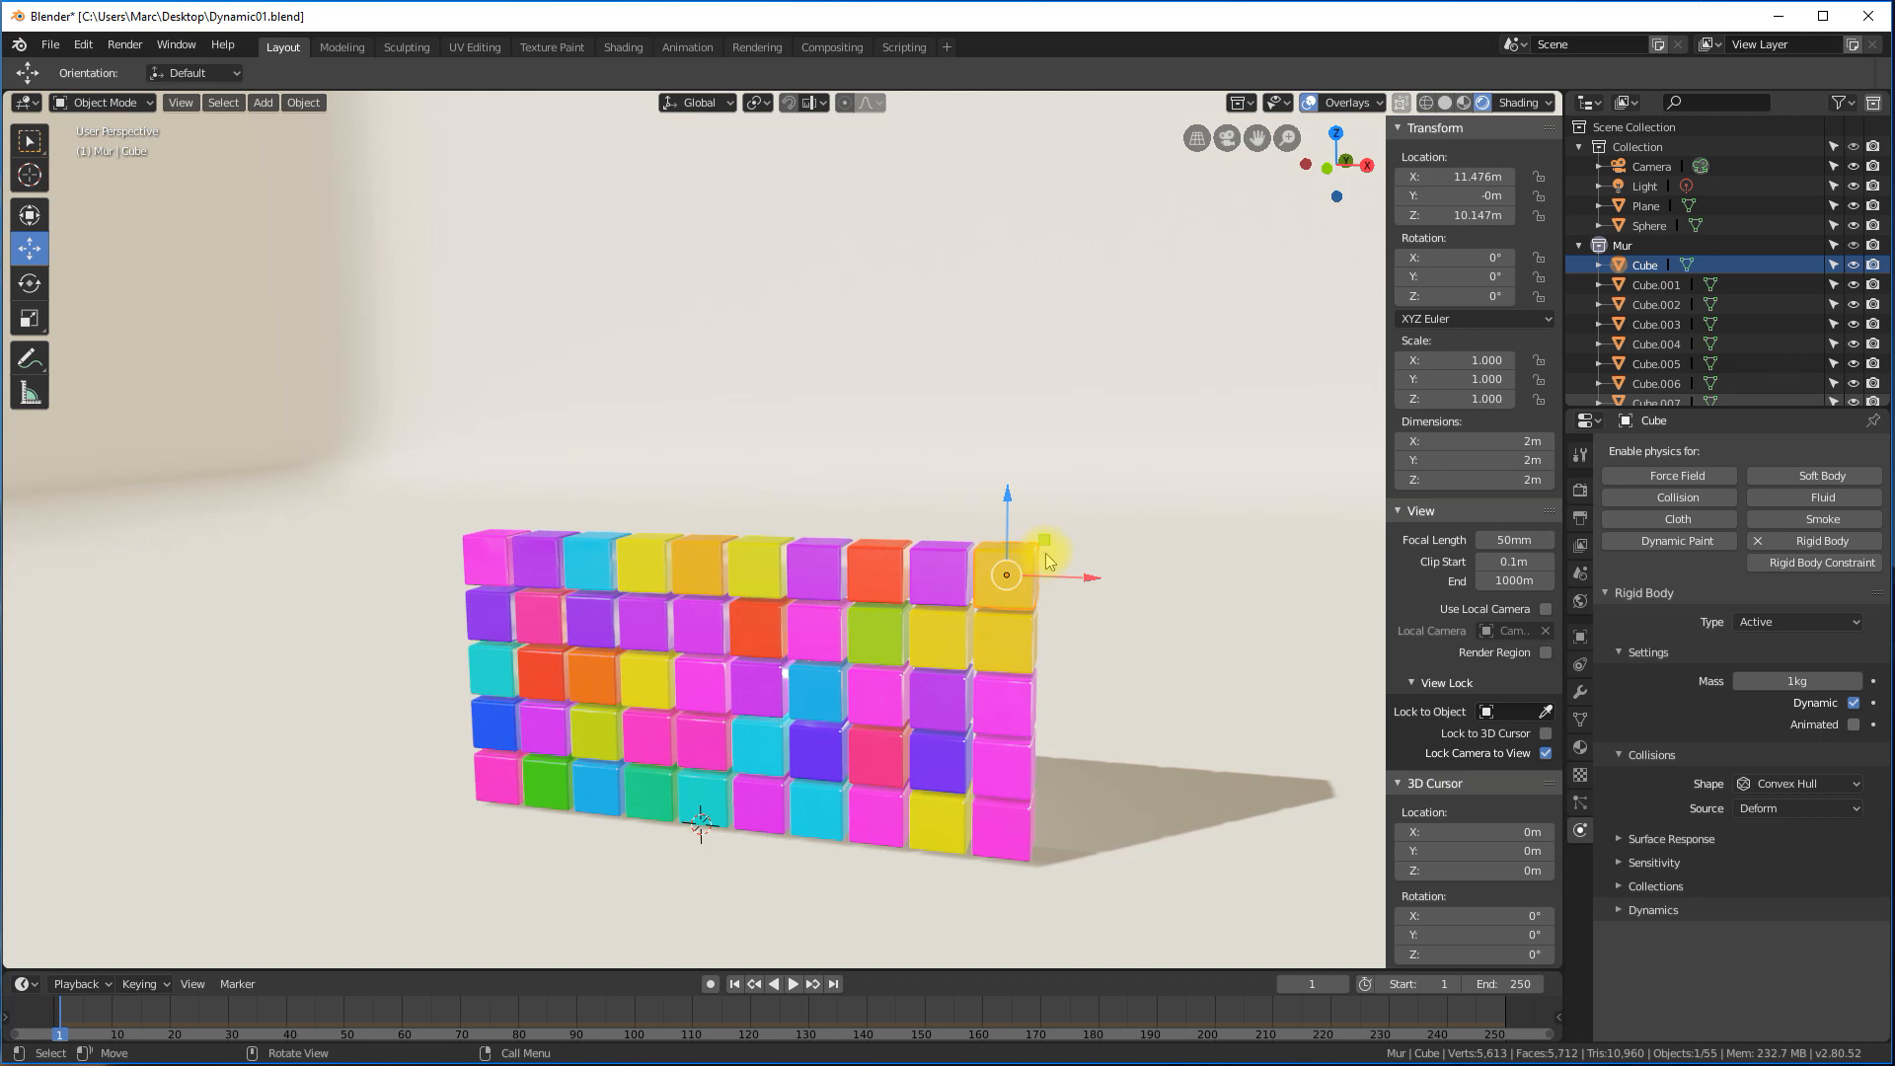
pyautogui.click(1836, 680)
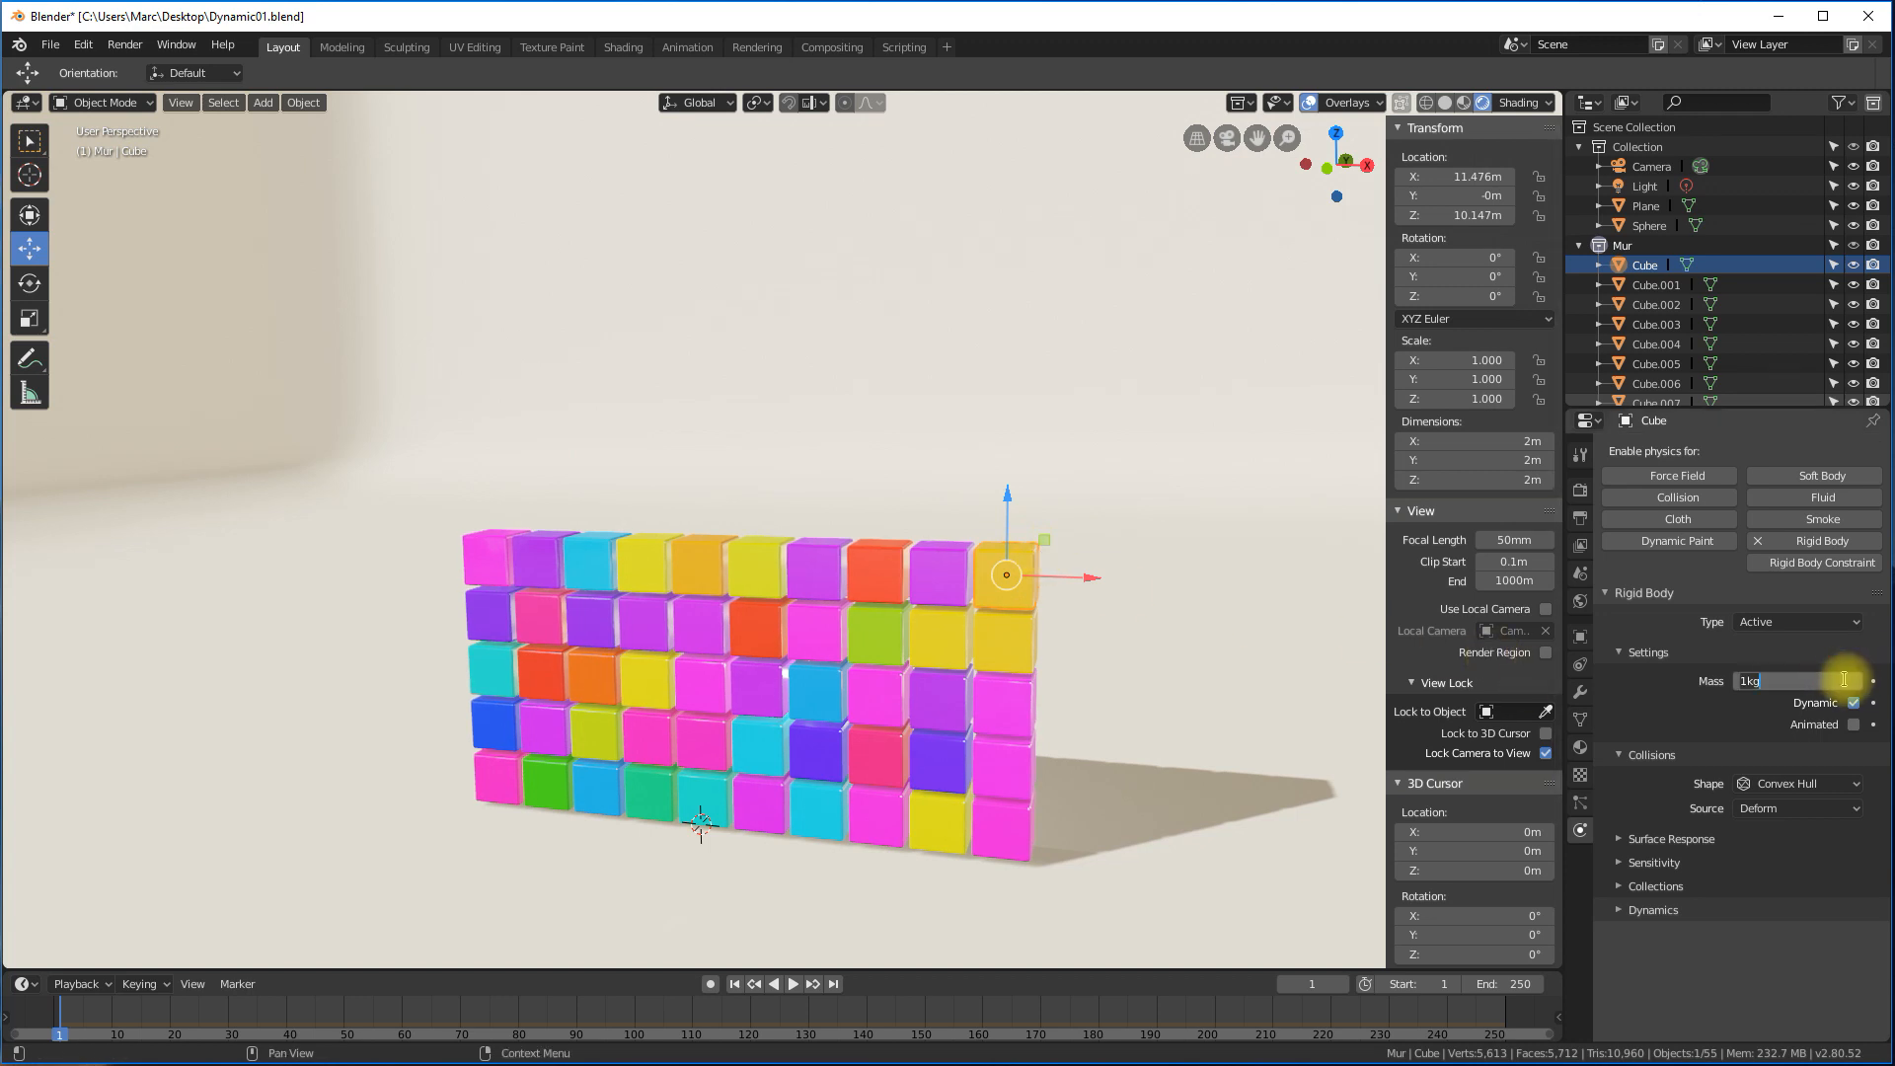
pyautogui.write('0.1')
pyautogui.press('Return')
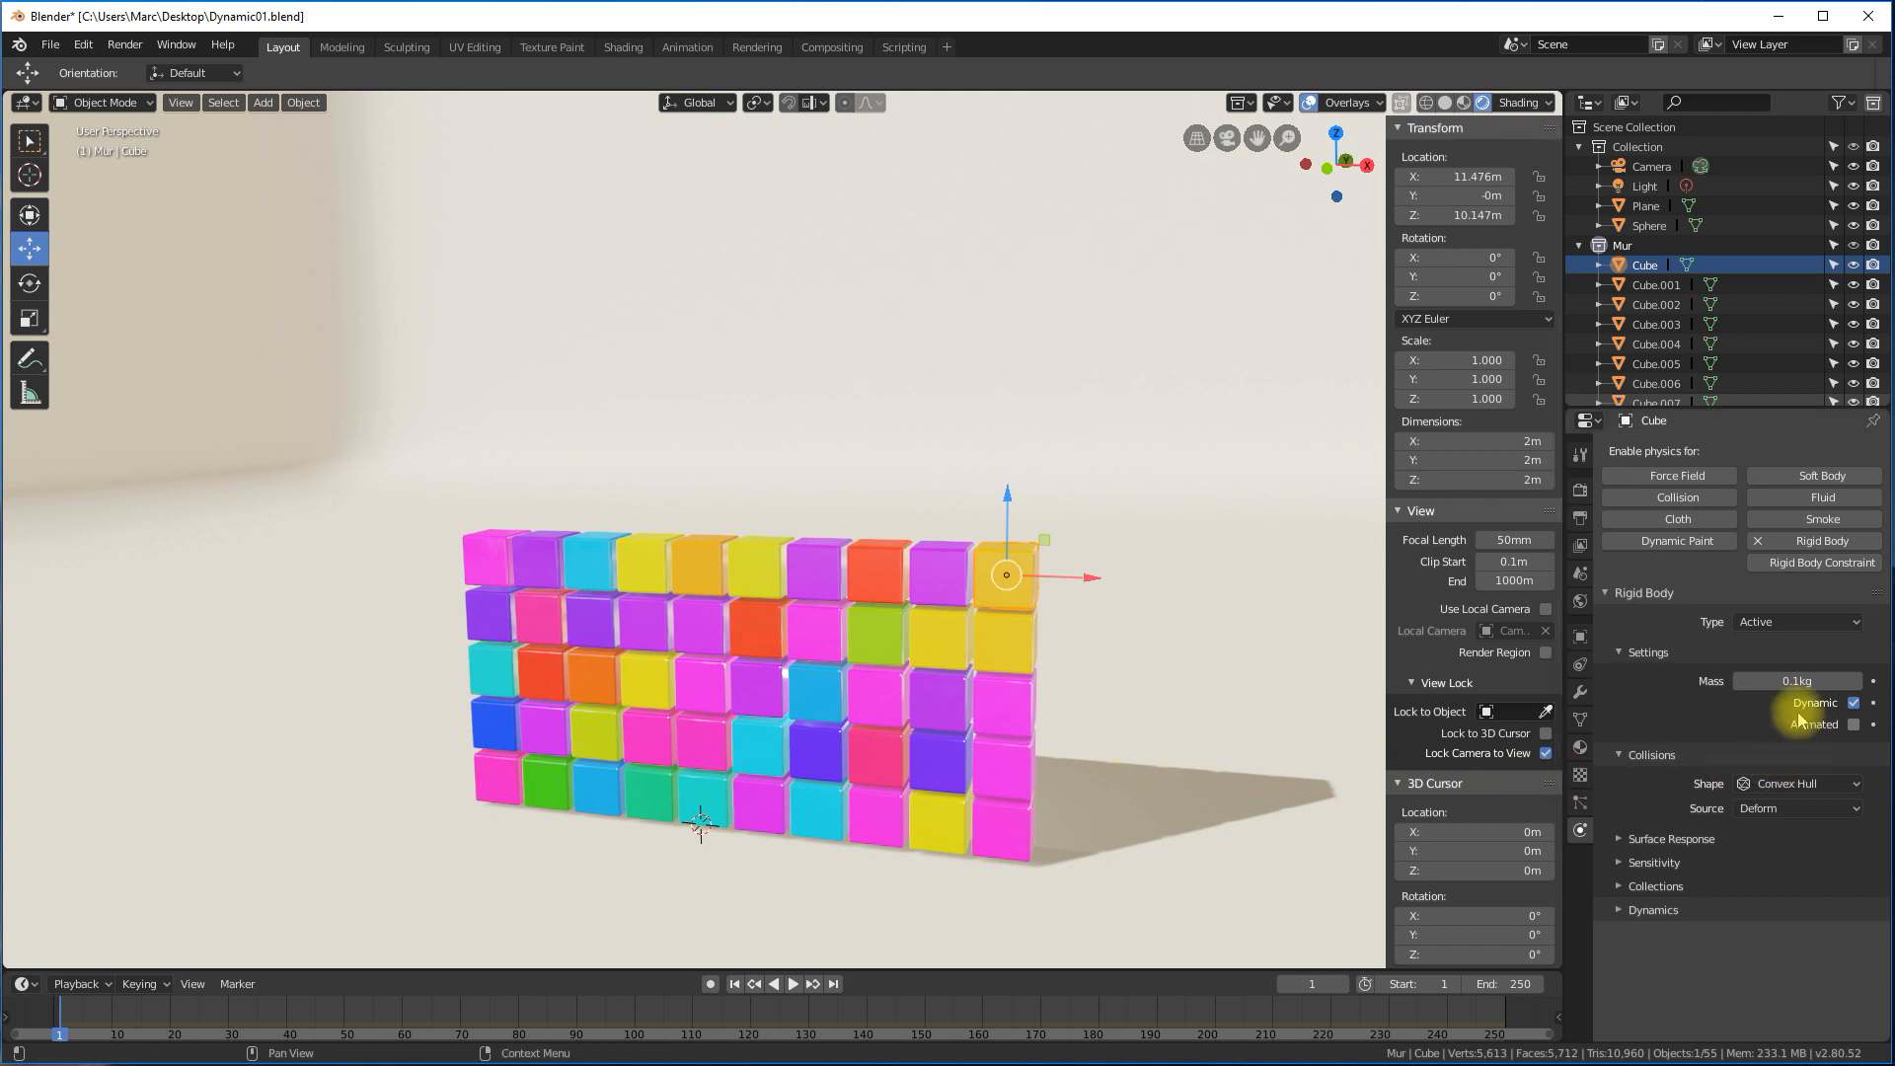
# Set the corner cube's rigid body collision shape to Mesh.
pyautogui.click(1785, 783)
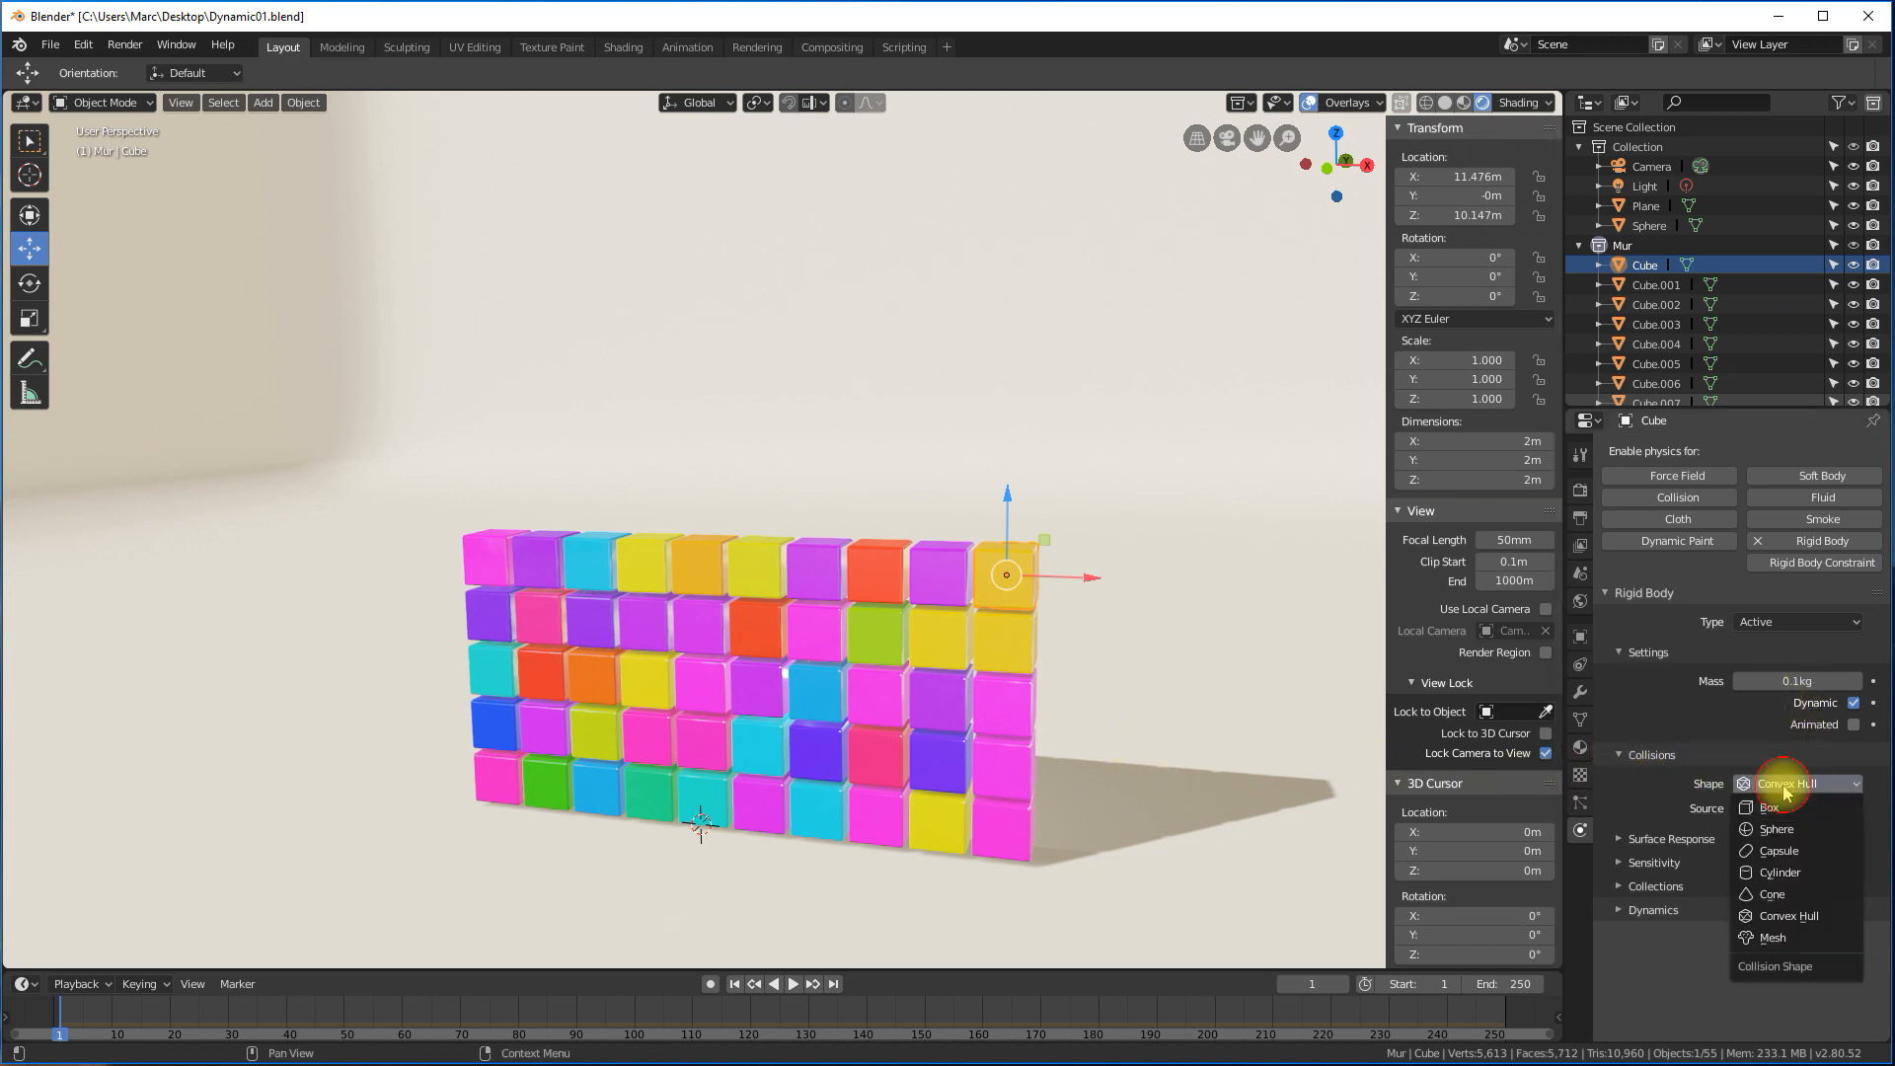
pyautogui.click(1767, 939)
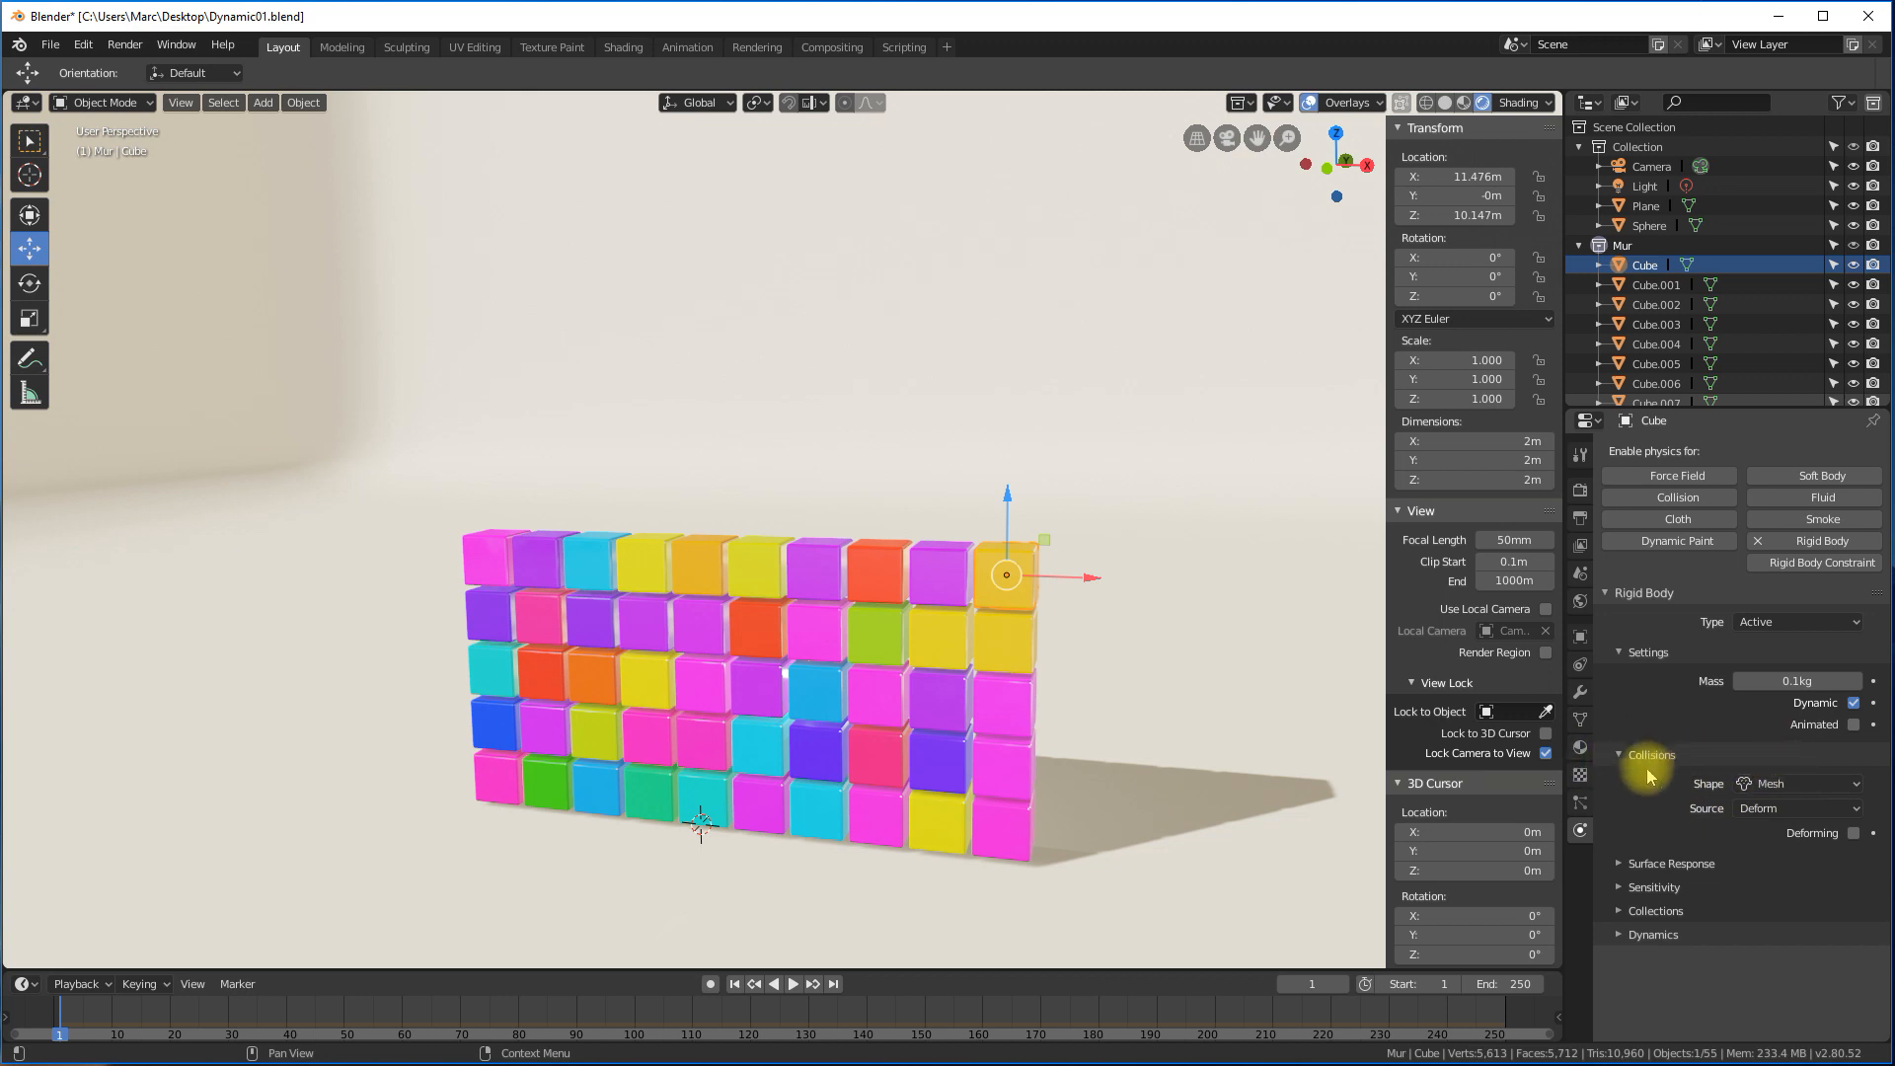
pyautogui.click(1756, 787)
pyautogui.click(1752, 941)
pyautogui.click(1765, 783)
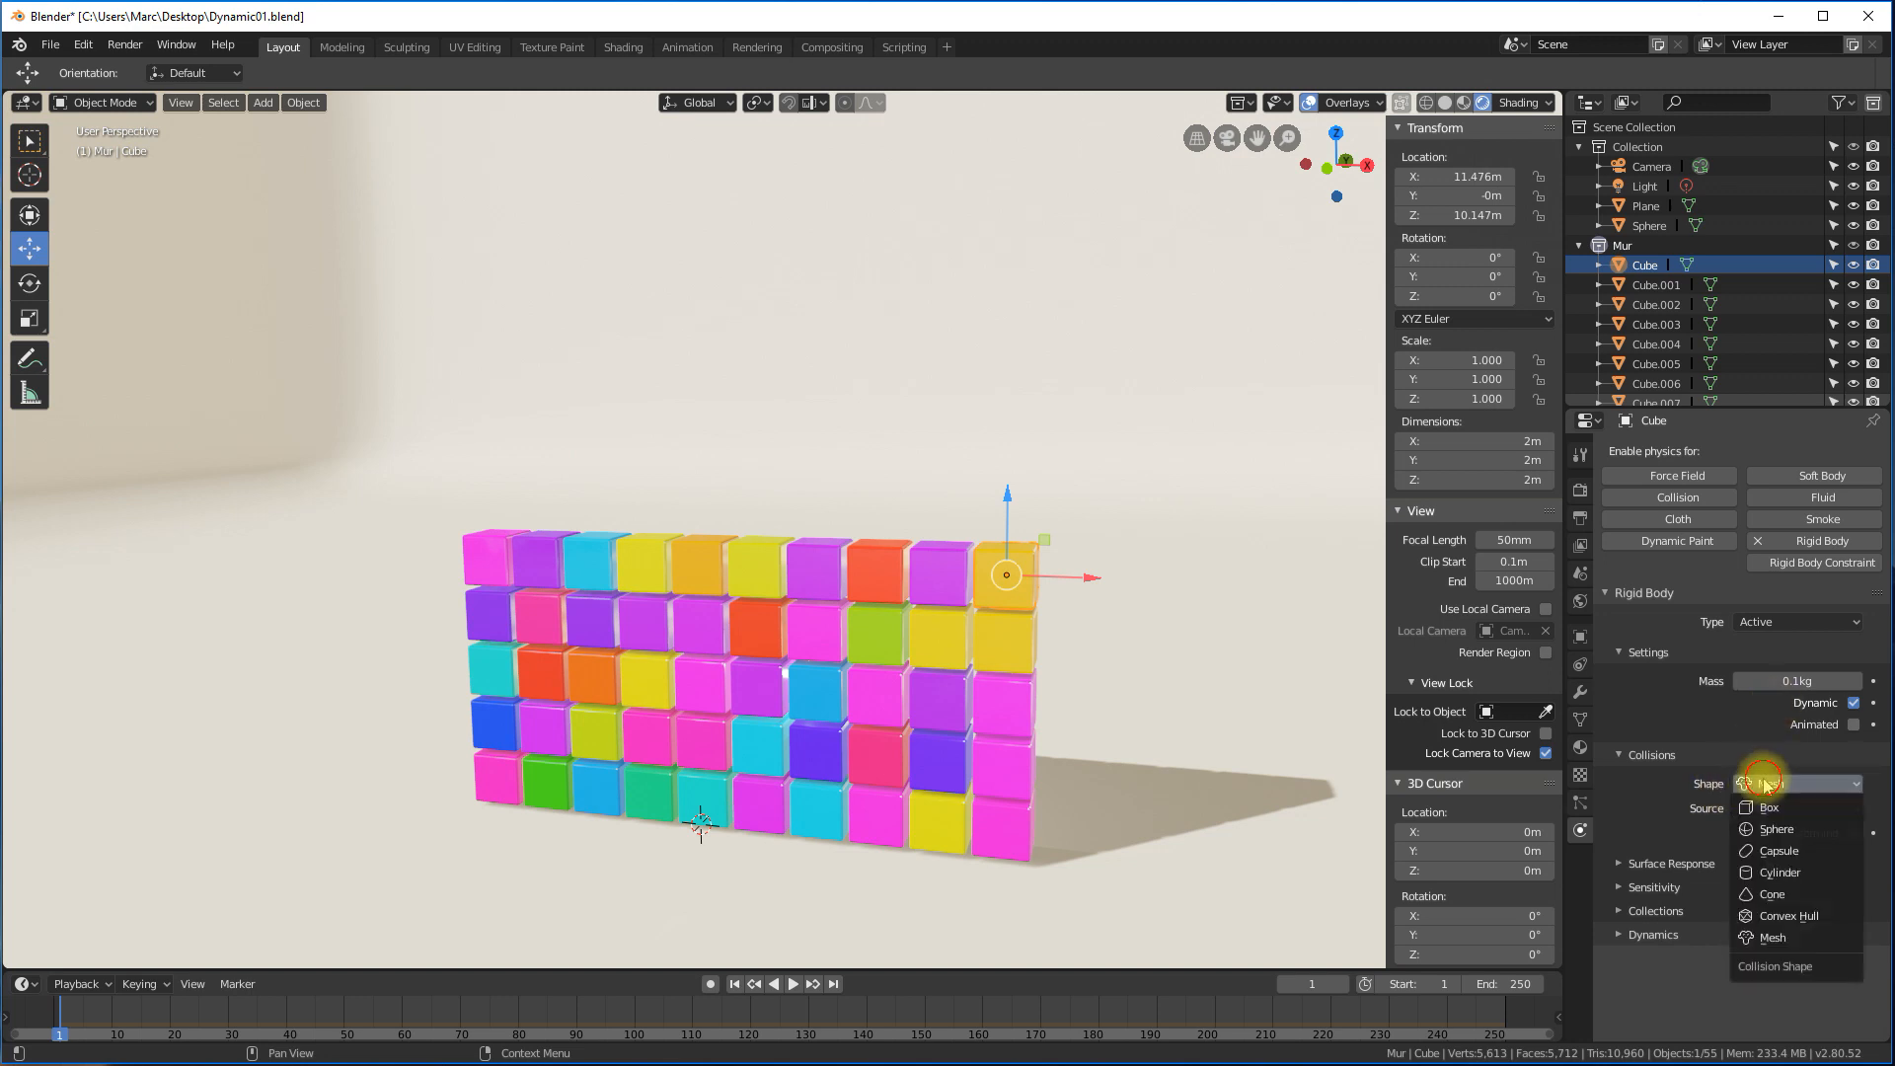
pyautogui.click(1795, 943)
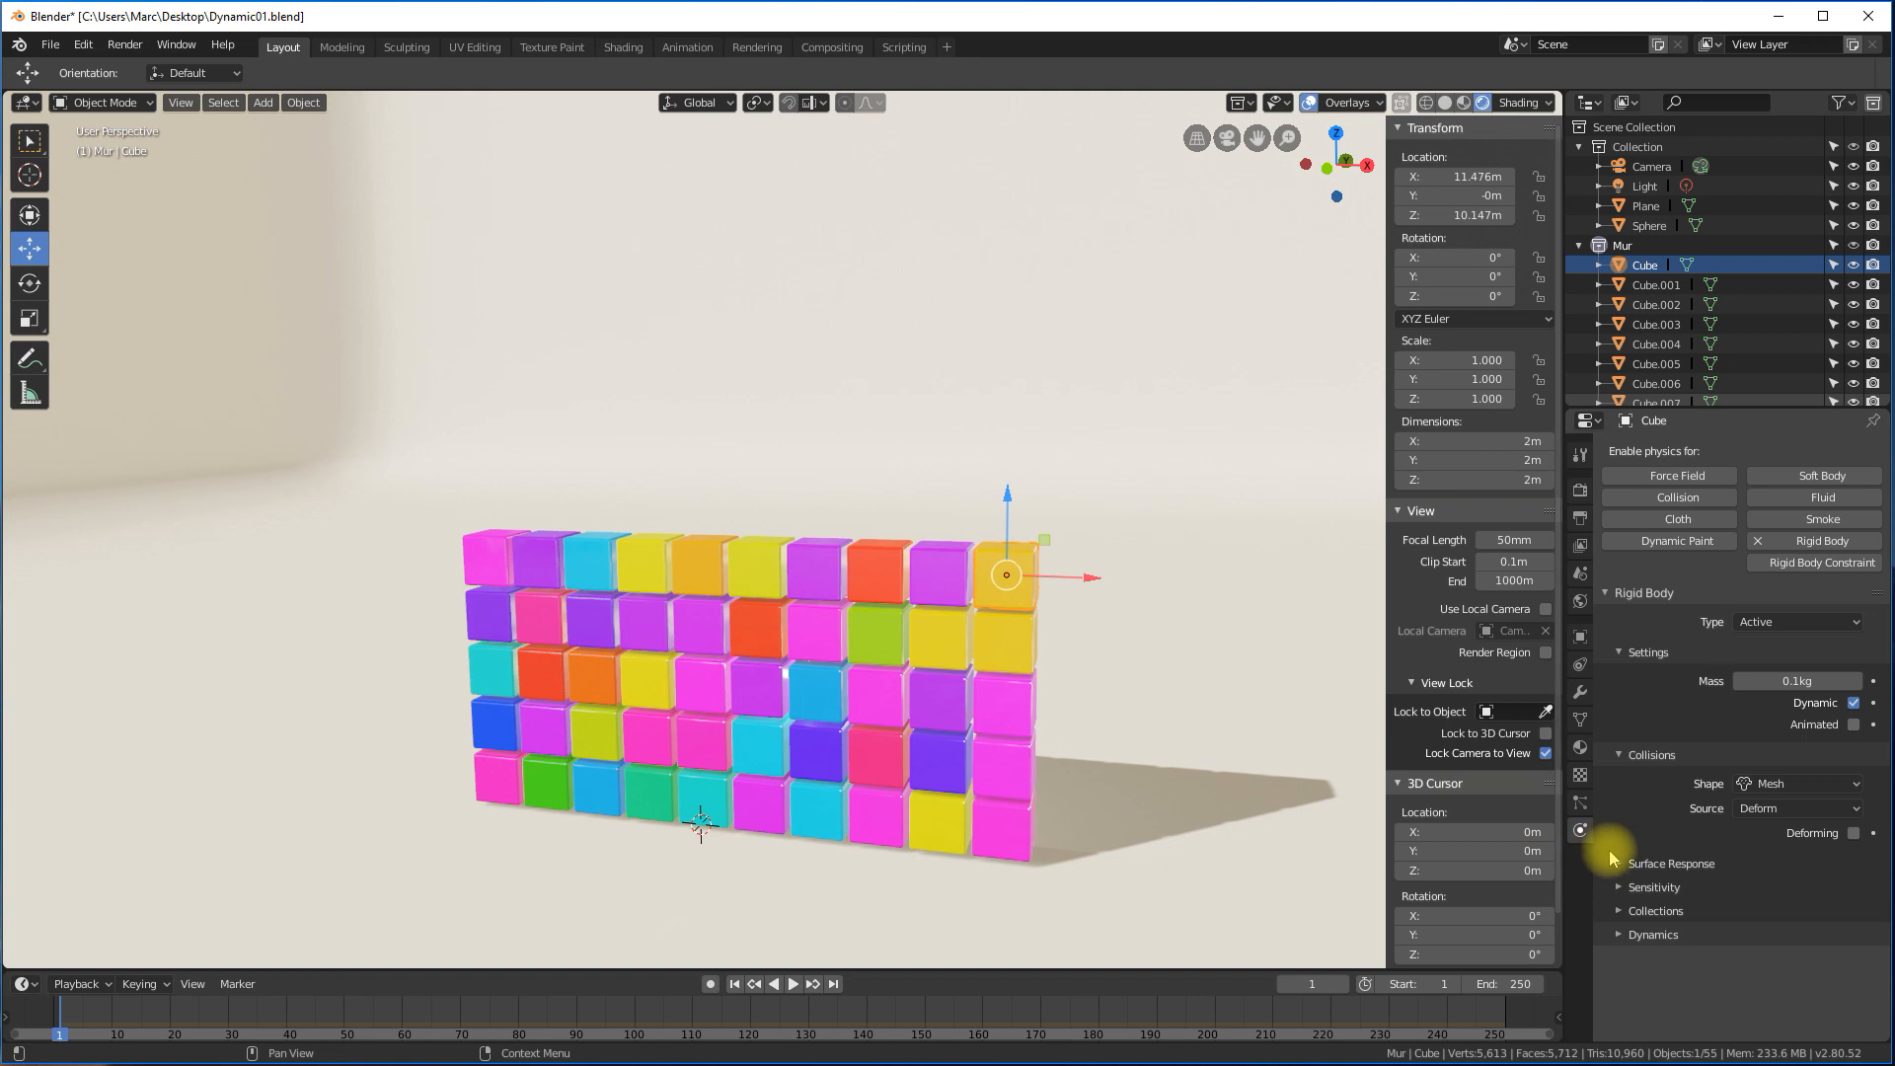
# Expand and review the cube's Surface Response, Sensitivity and Dynamics rigid body settings.
pyautogui.click(1629, 862)
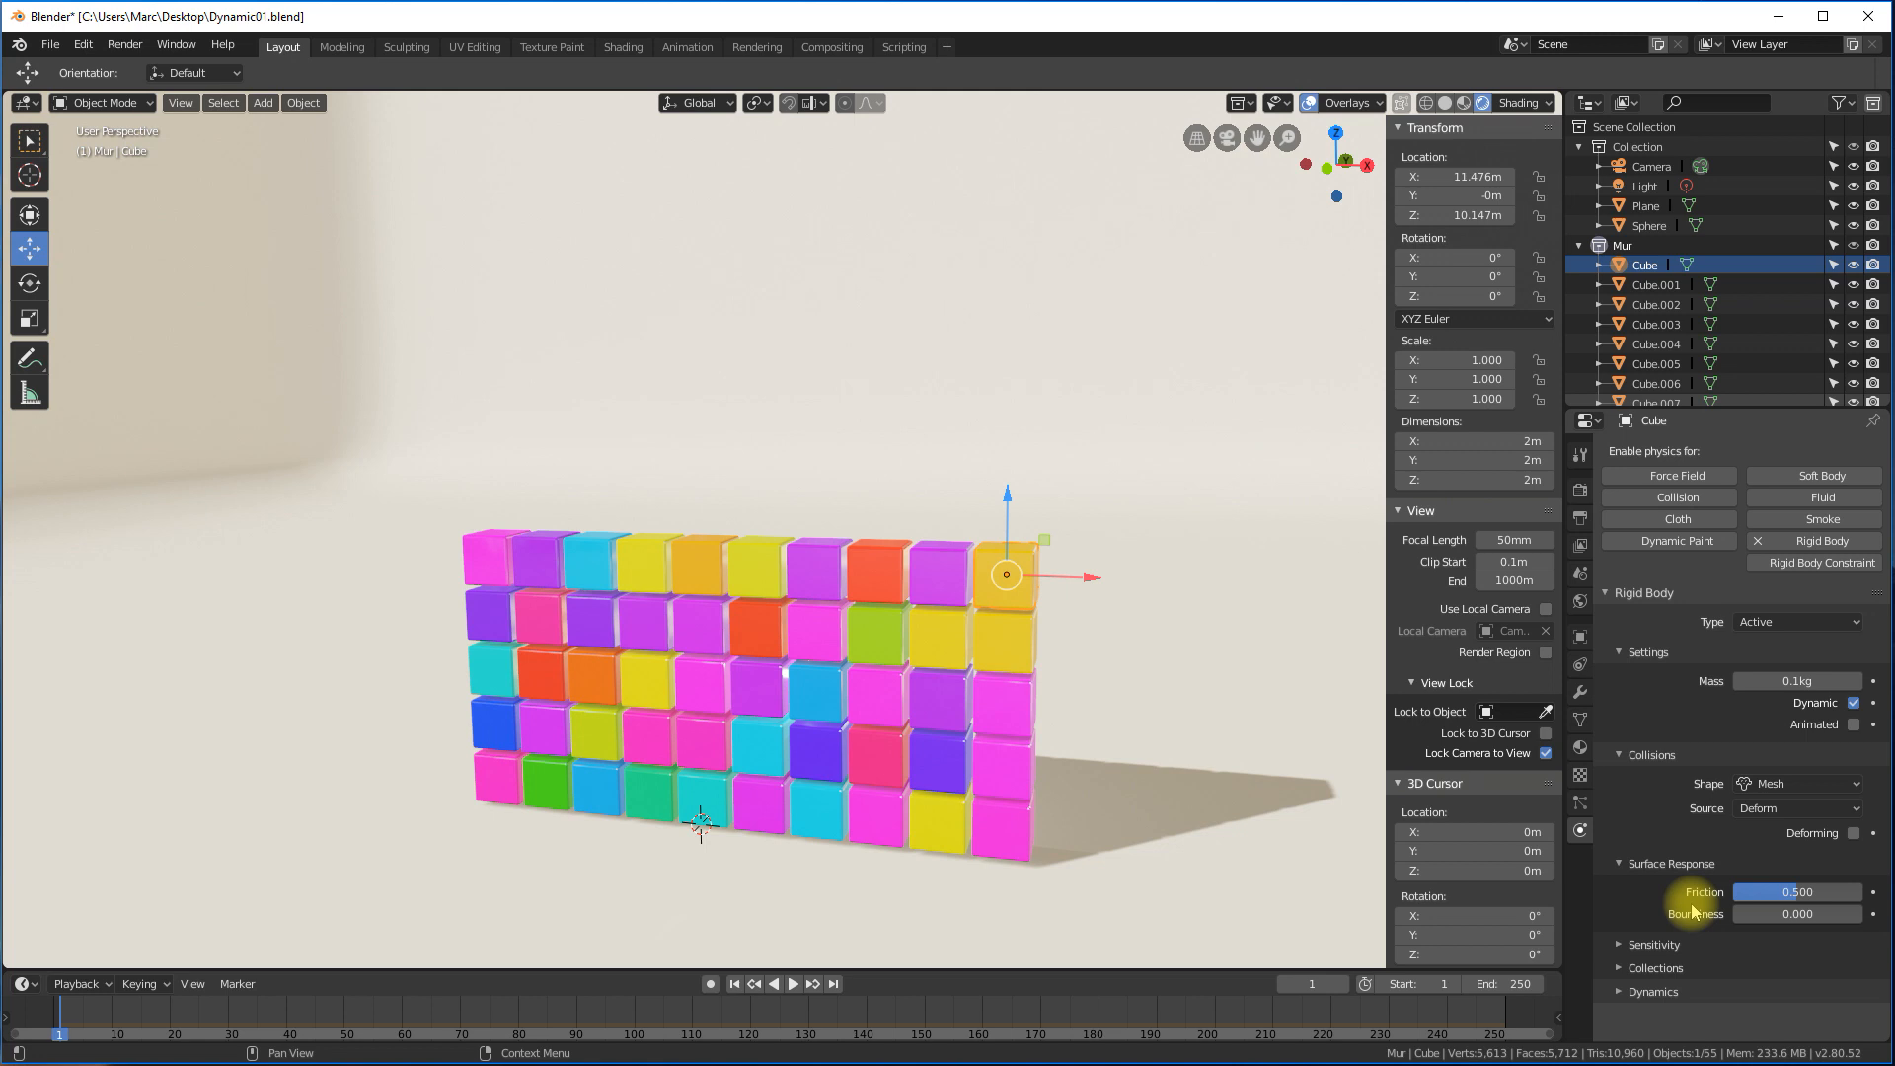
pyautogui.click(1620, 942)
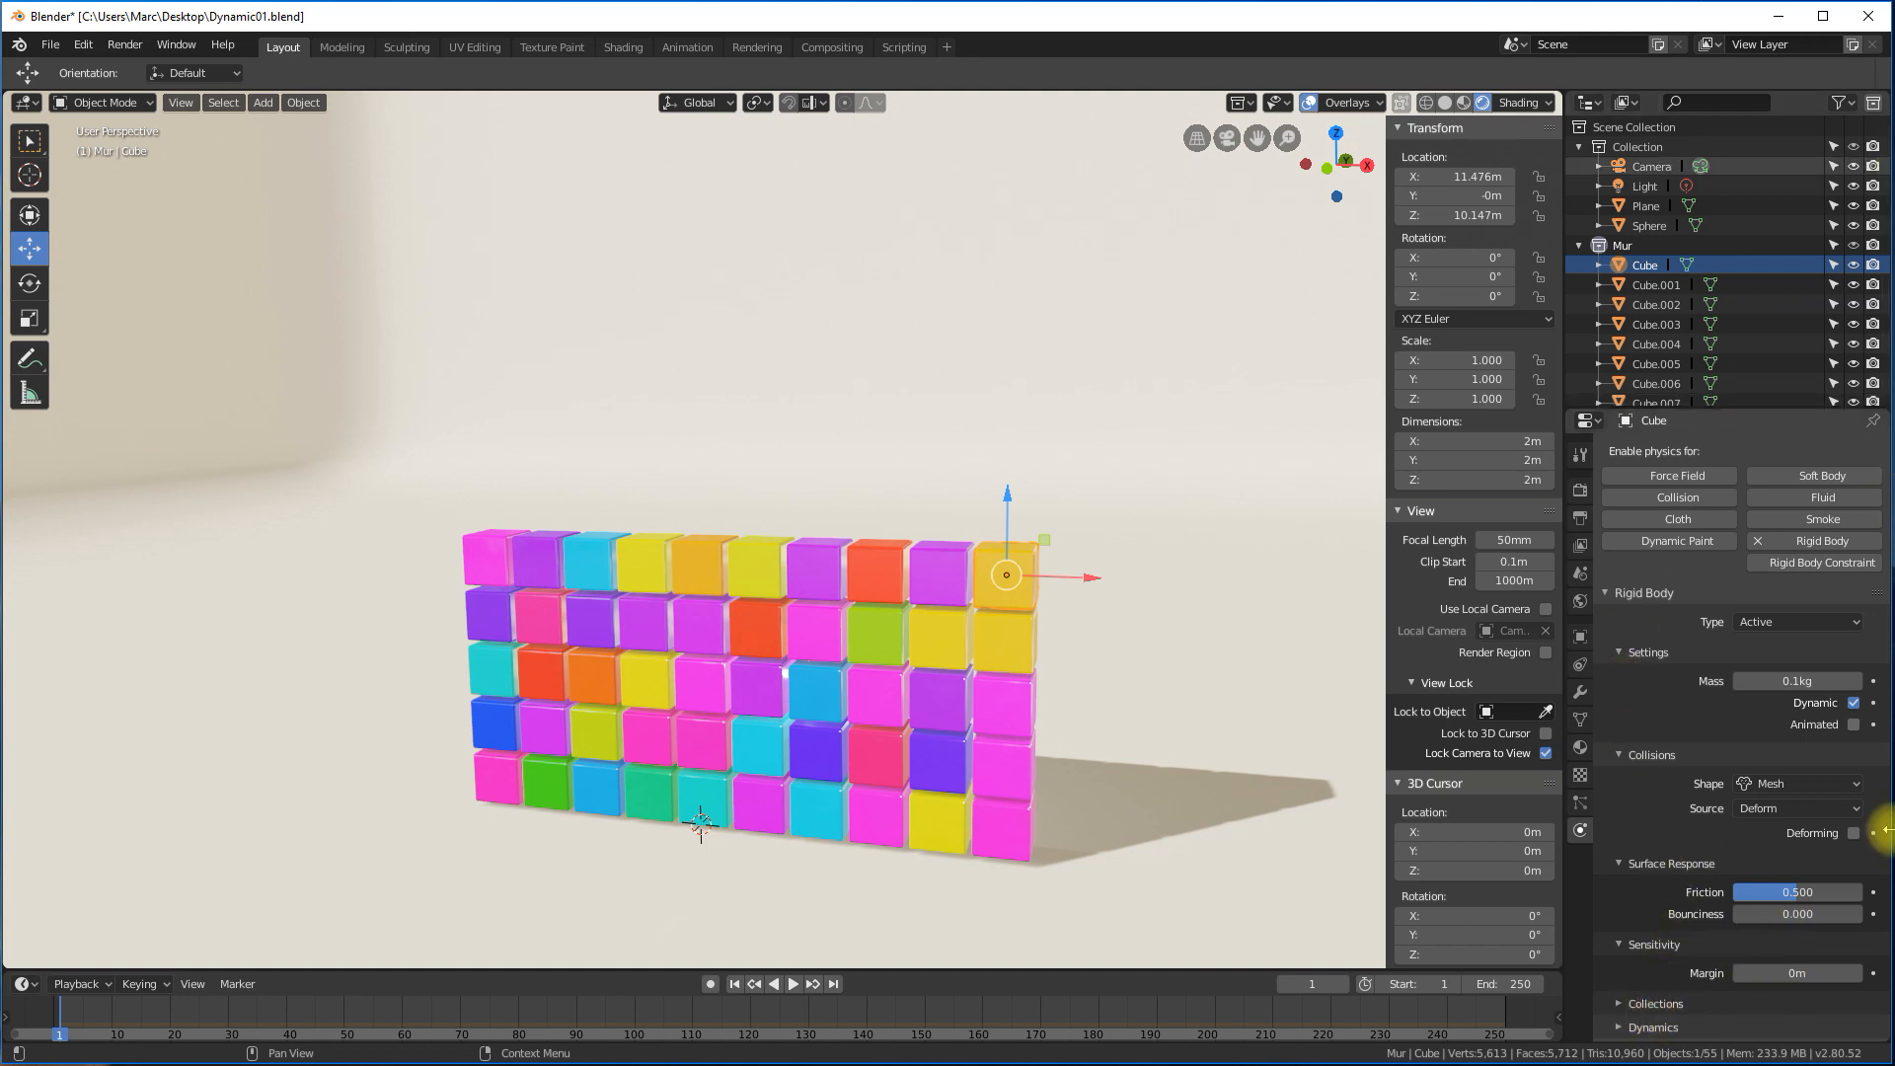
pyautogui.click(1615, 1029)
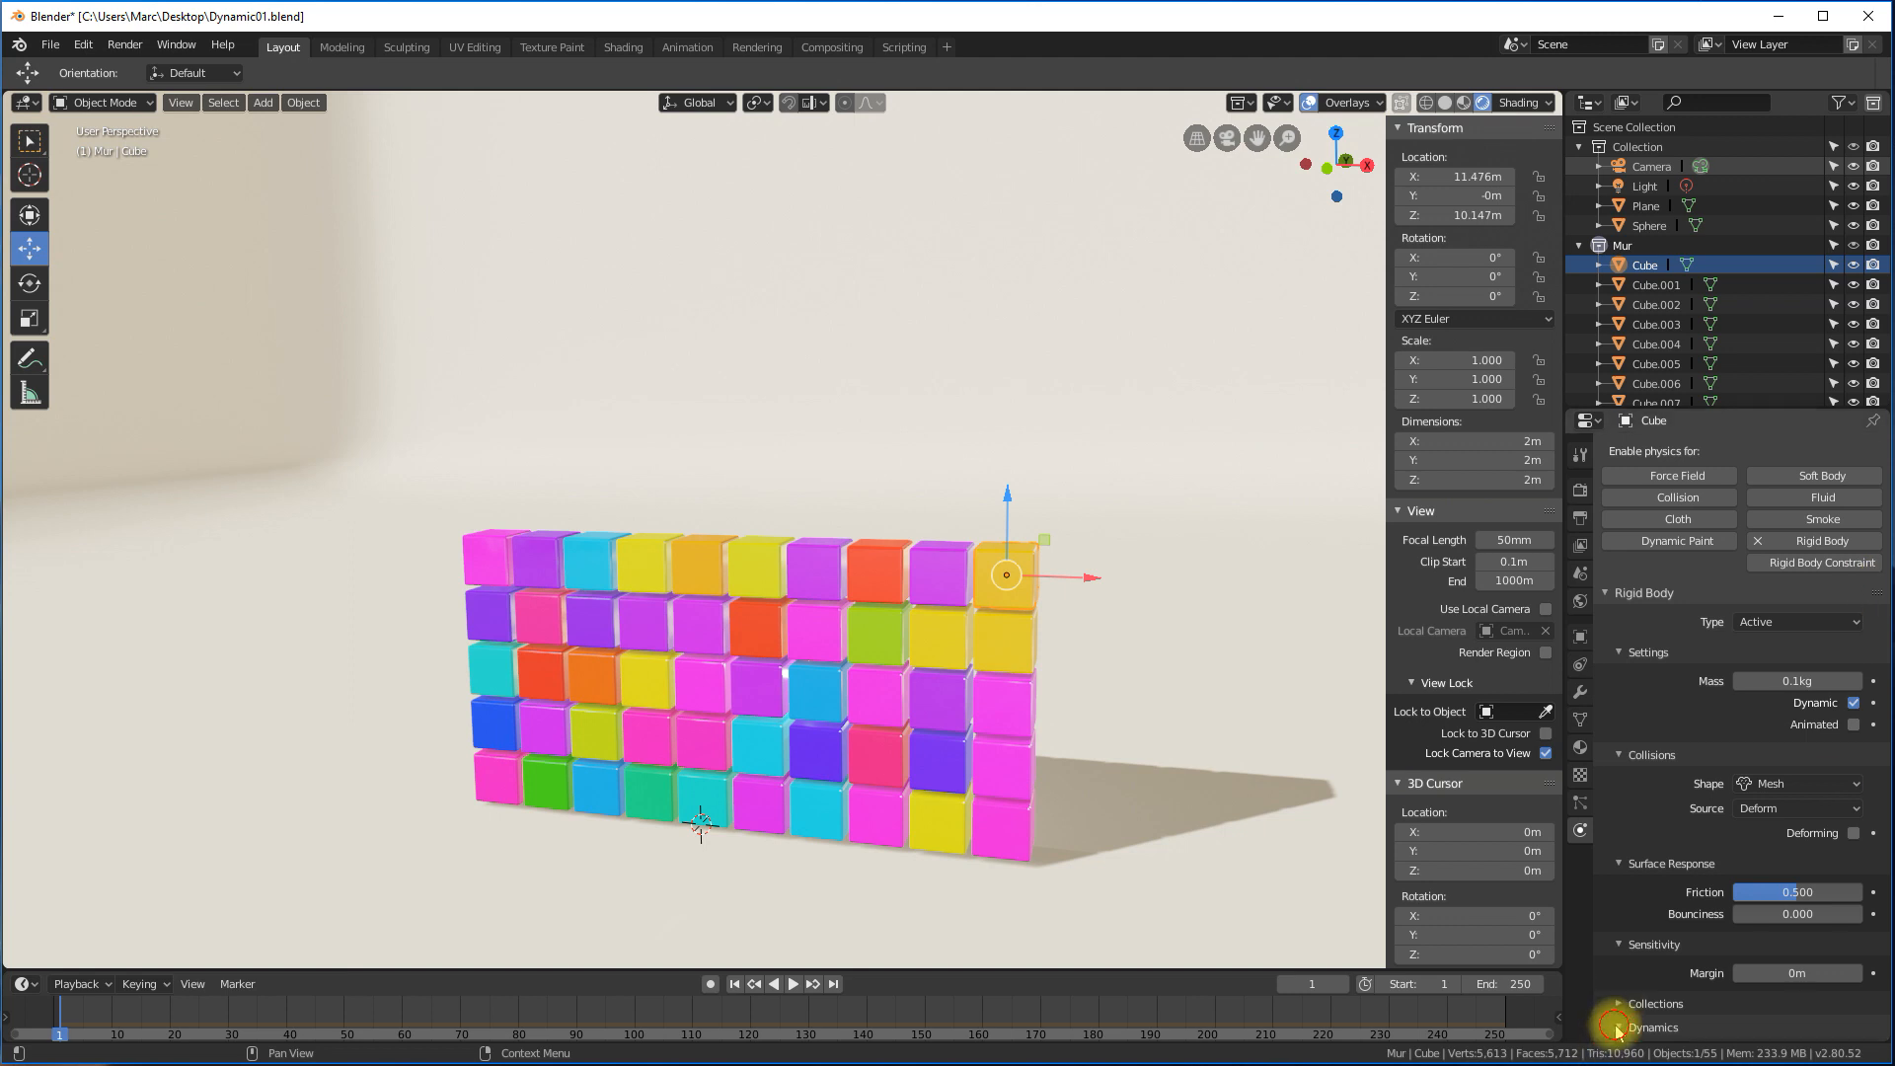
pyautogui.scroll(-2, 1622, 1024)
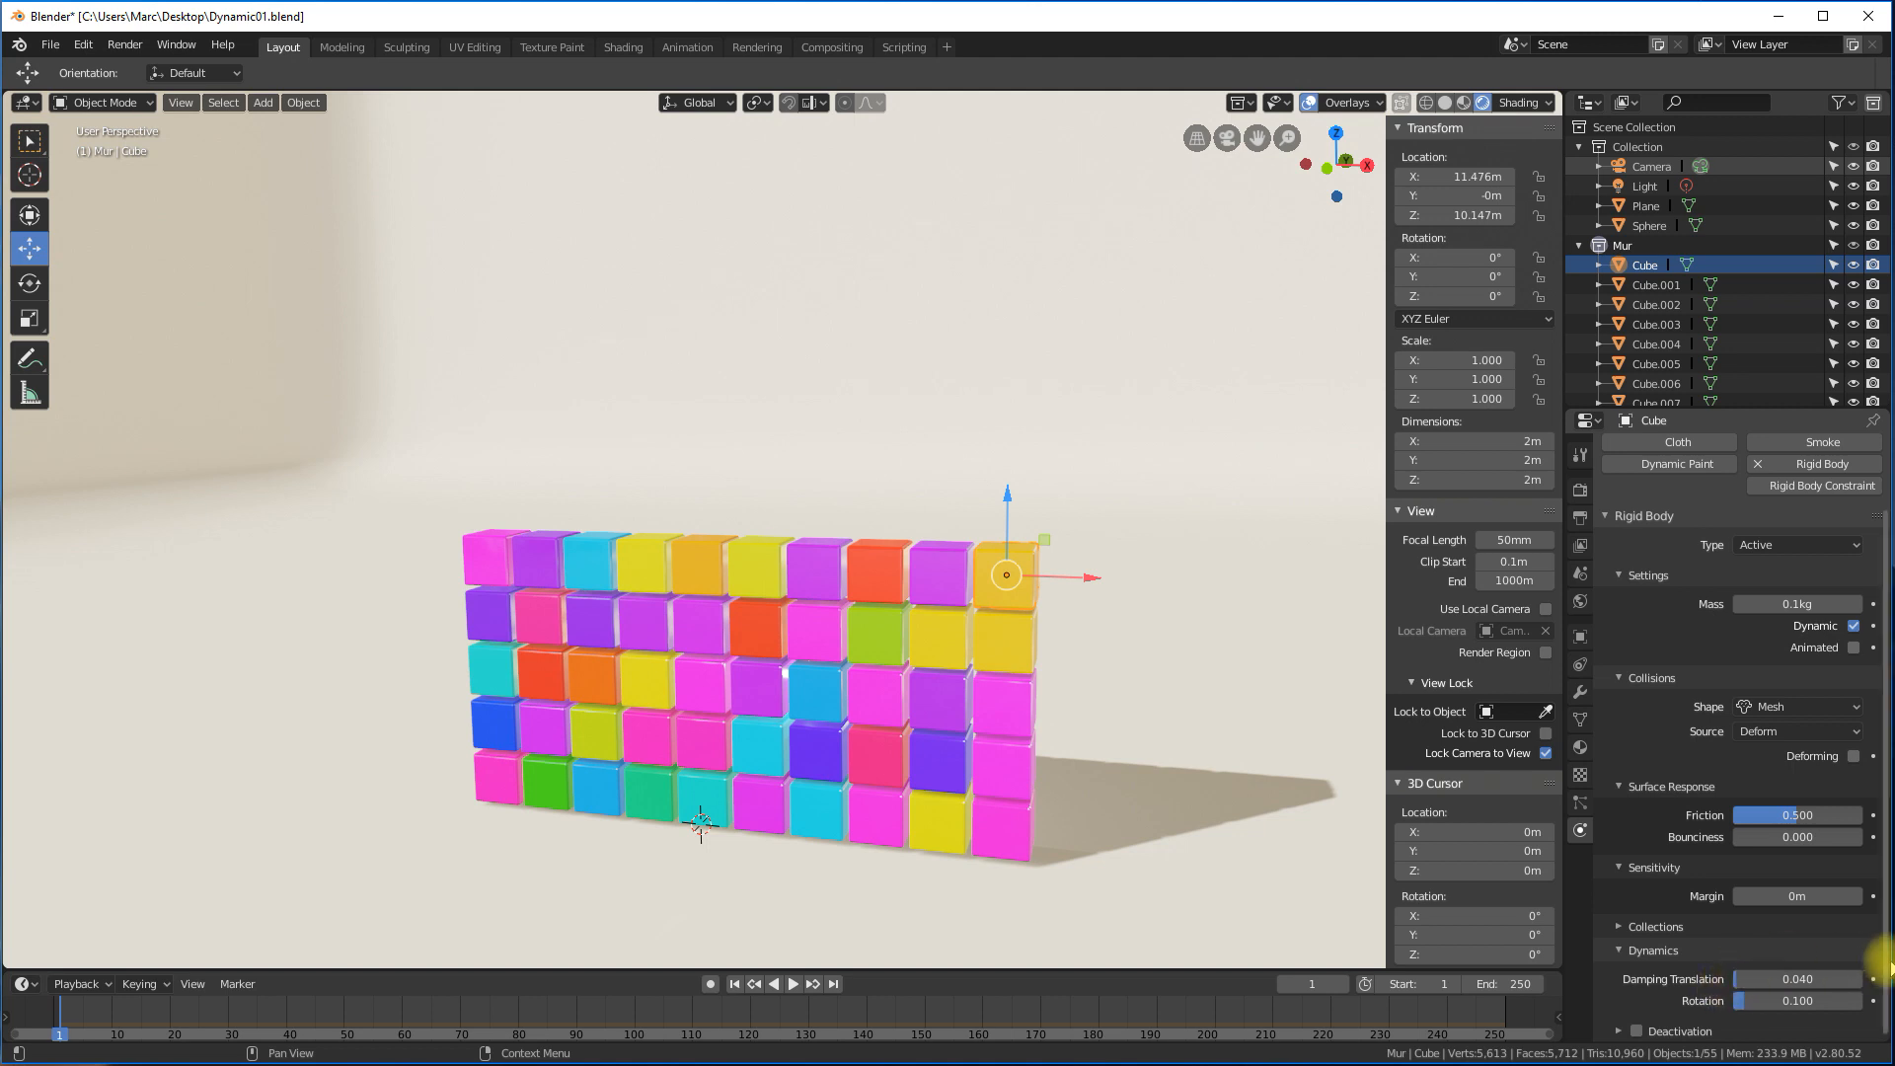
pyautogui.scroll(2, 1623, 987)
pyautogui.scroll(-2, 1650, 996)
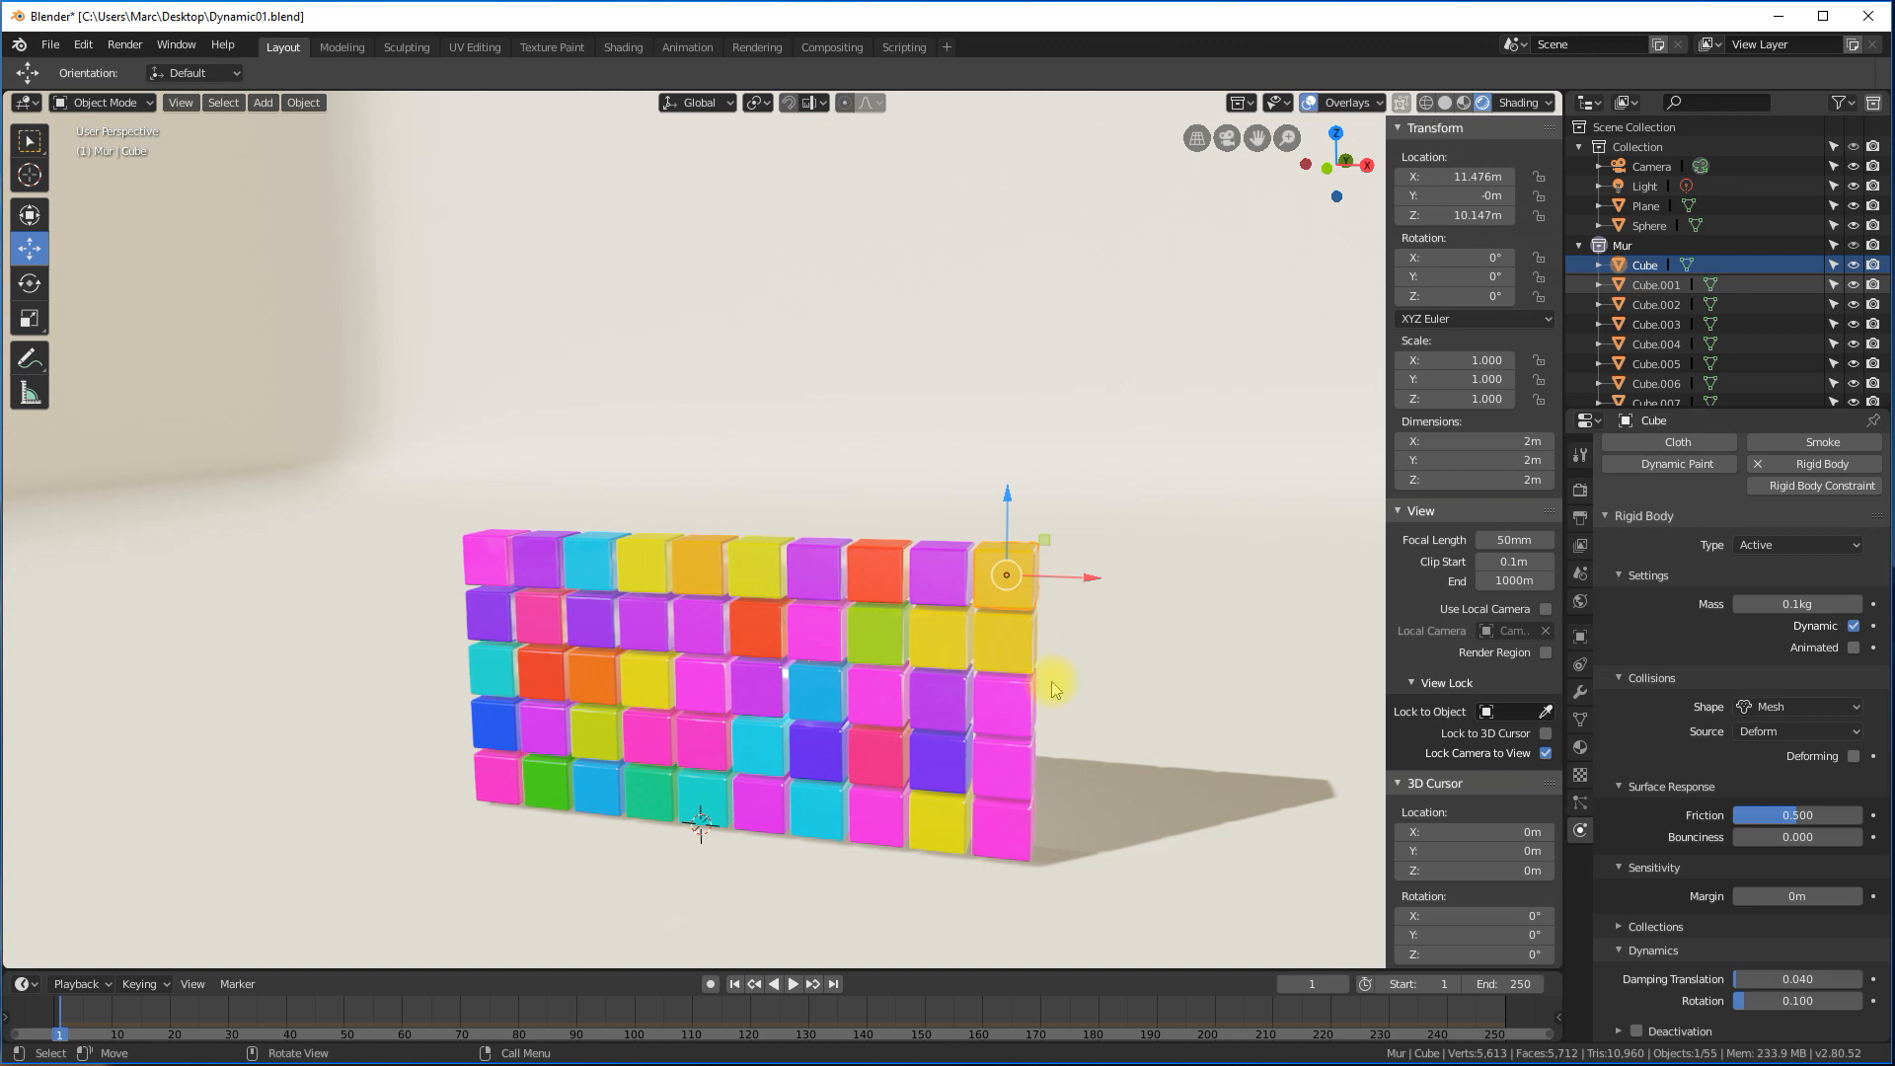
# Select all objects of the Mur collection, keeping the configured corner cube as the active object.
pyautogui.rightClick(1619, 245)
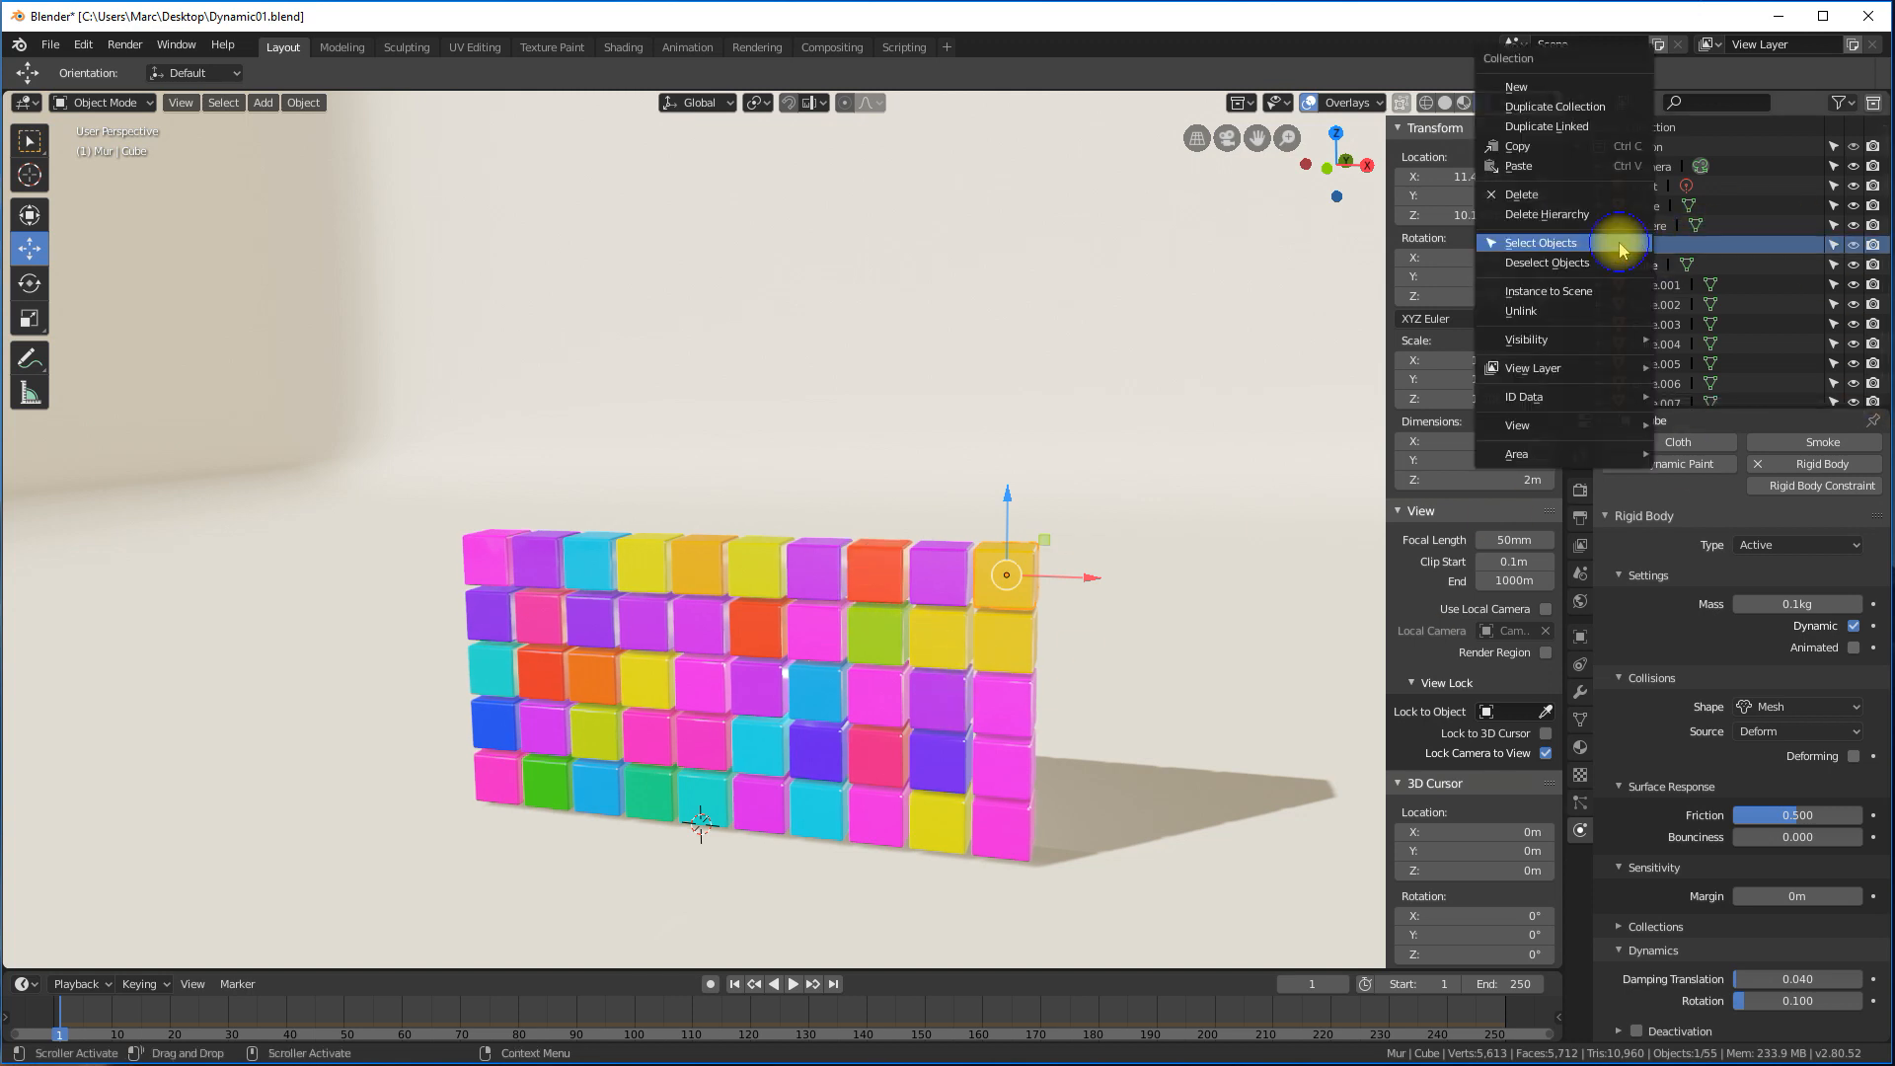
pyautogui.click(1558, 246)
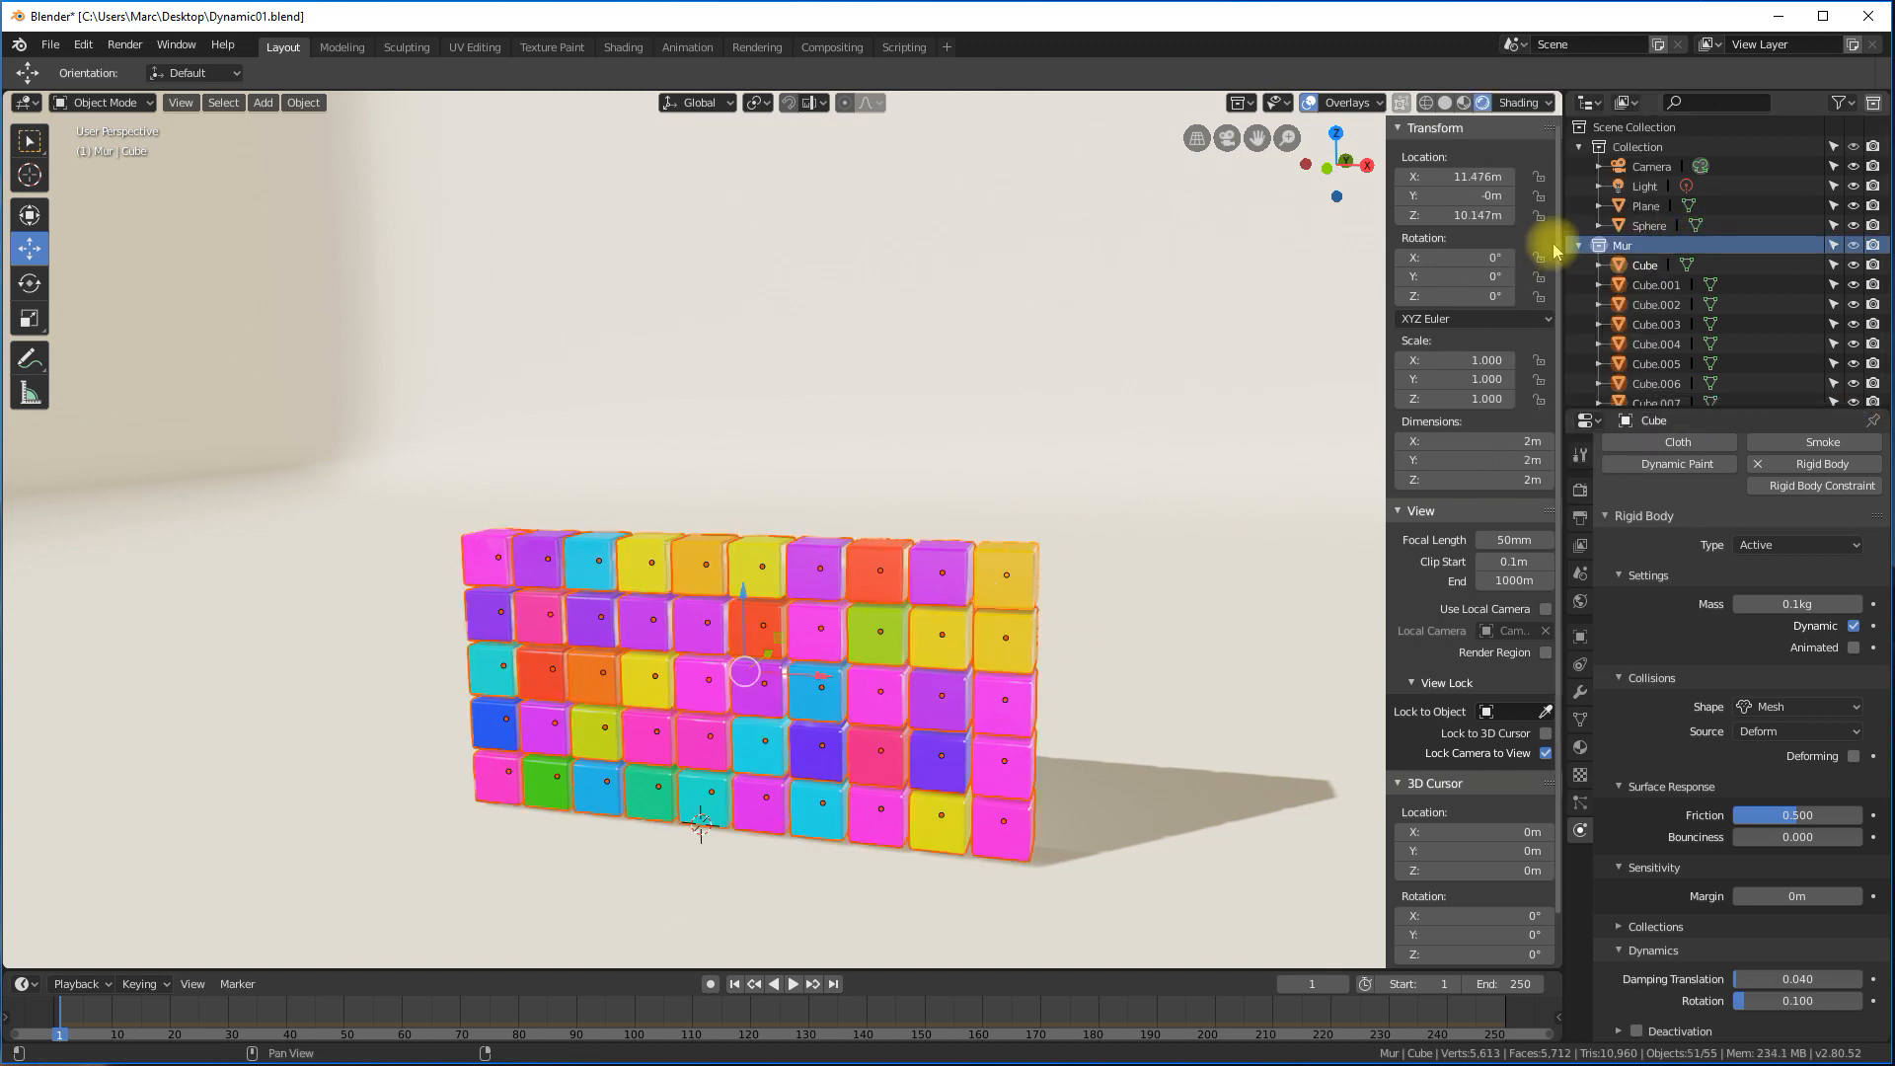
pyautogui.rightClick(1599, 247)
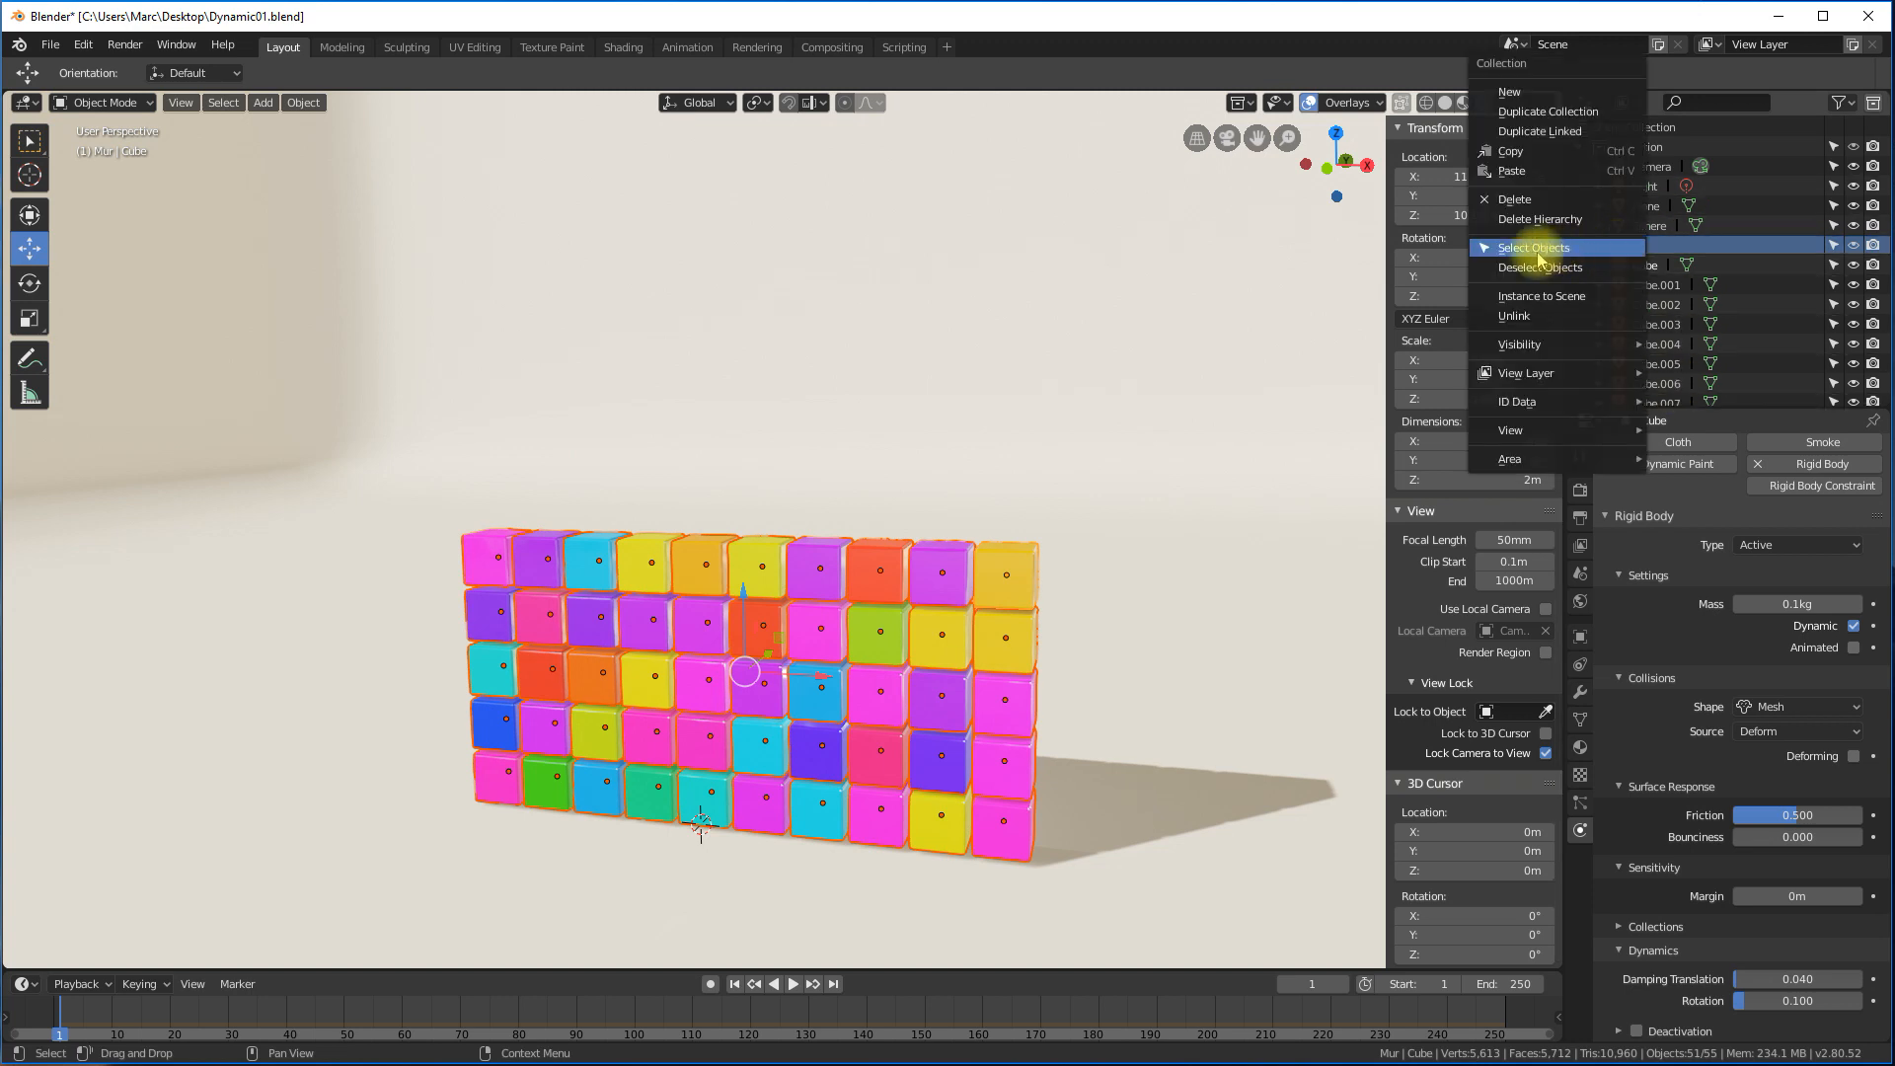
# Copy the corner cube's rigid body settings to all selected cubes of the Mur collection, working in wireframe shading.
pyautogui.click(1536, 249)
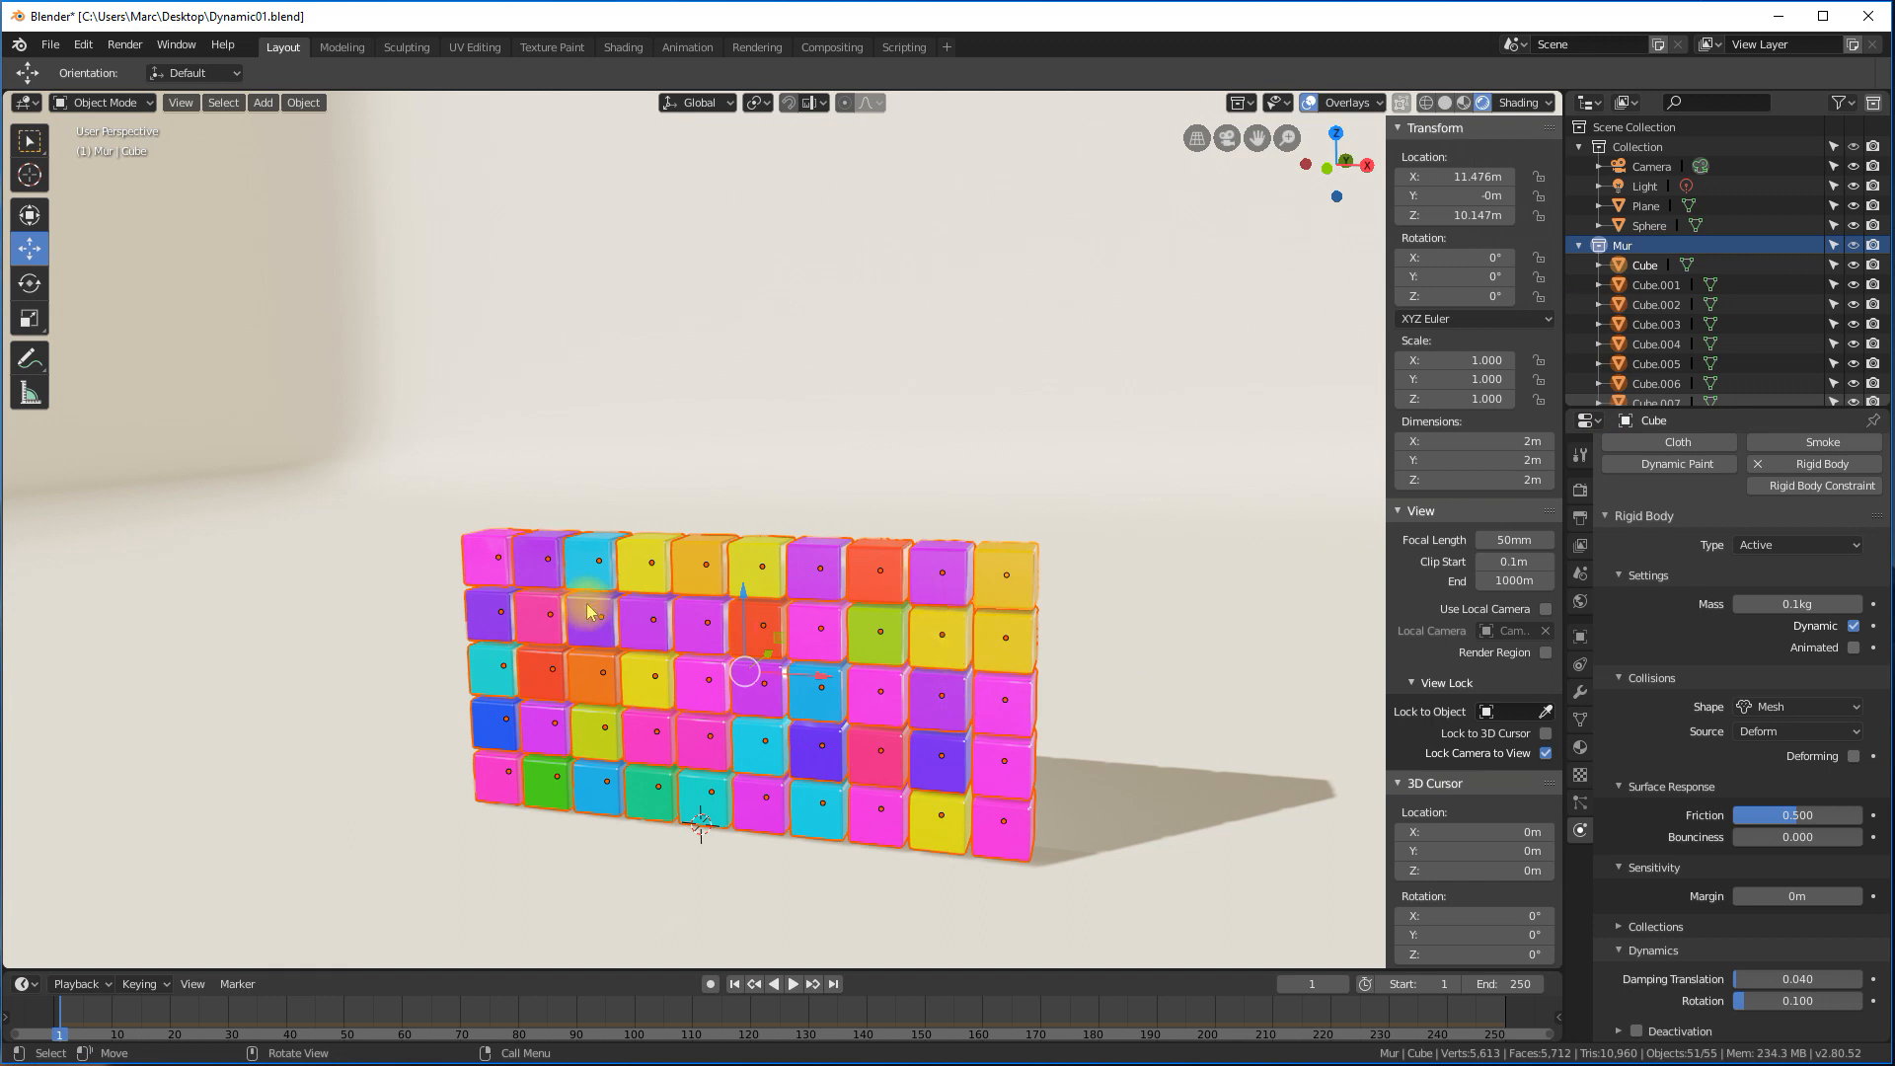
pyautogui.click(1426, 103)
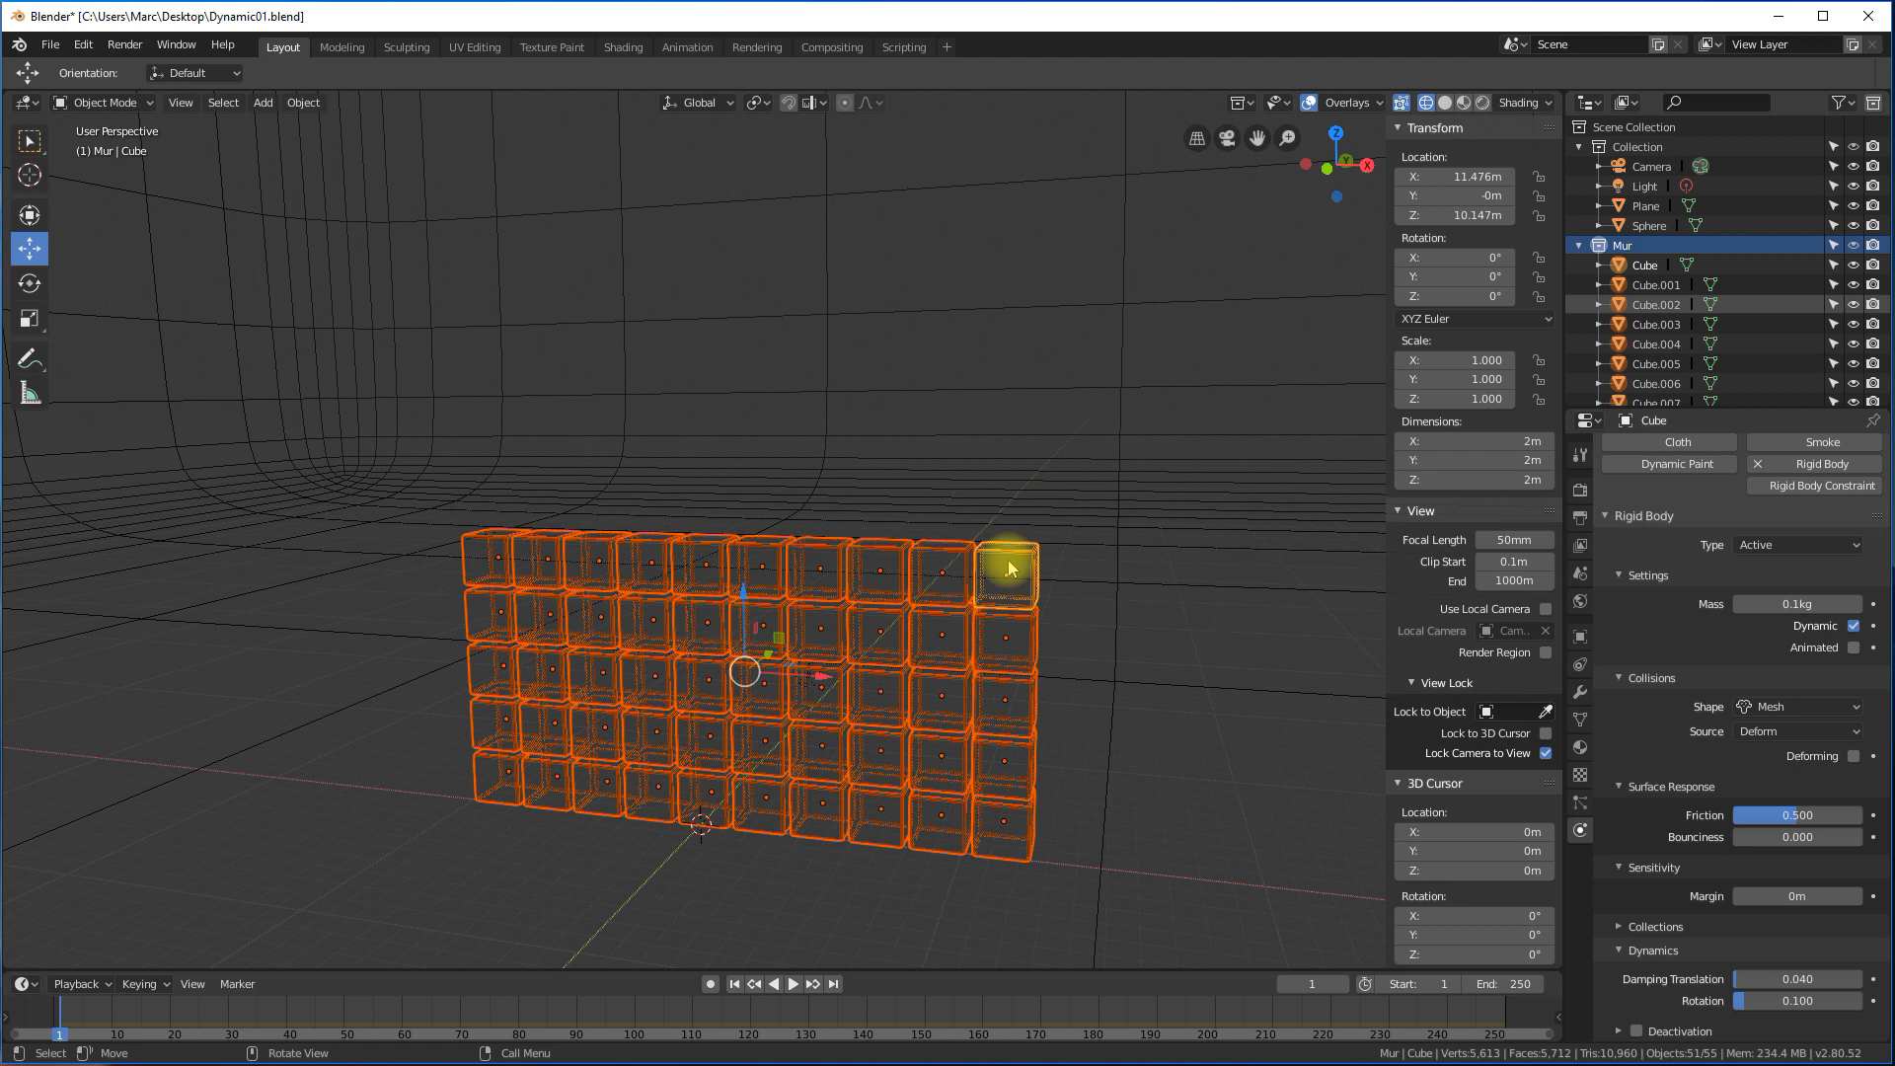
pyautogui.click(302, 105)
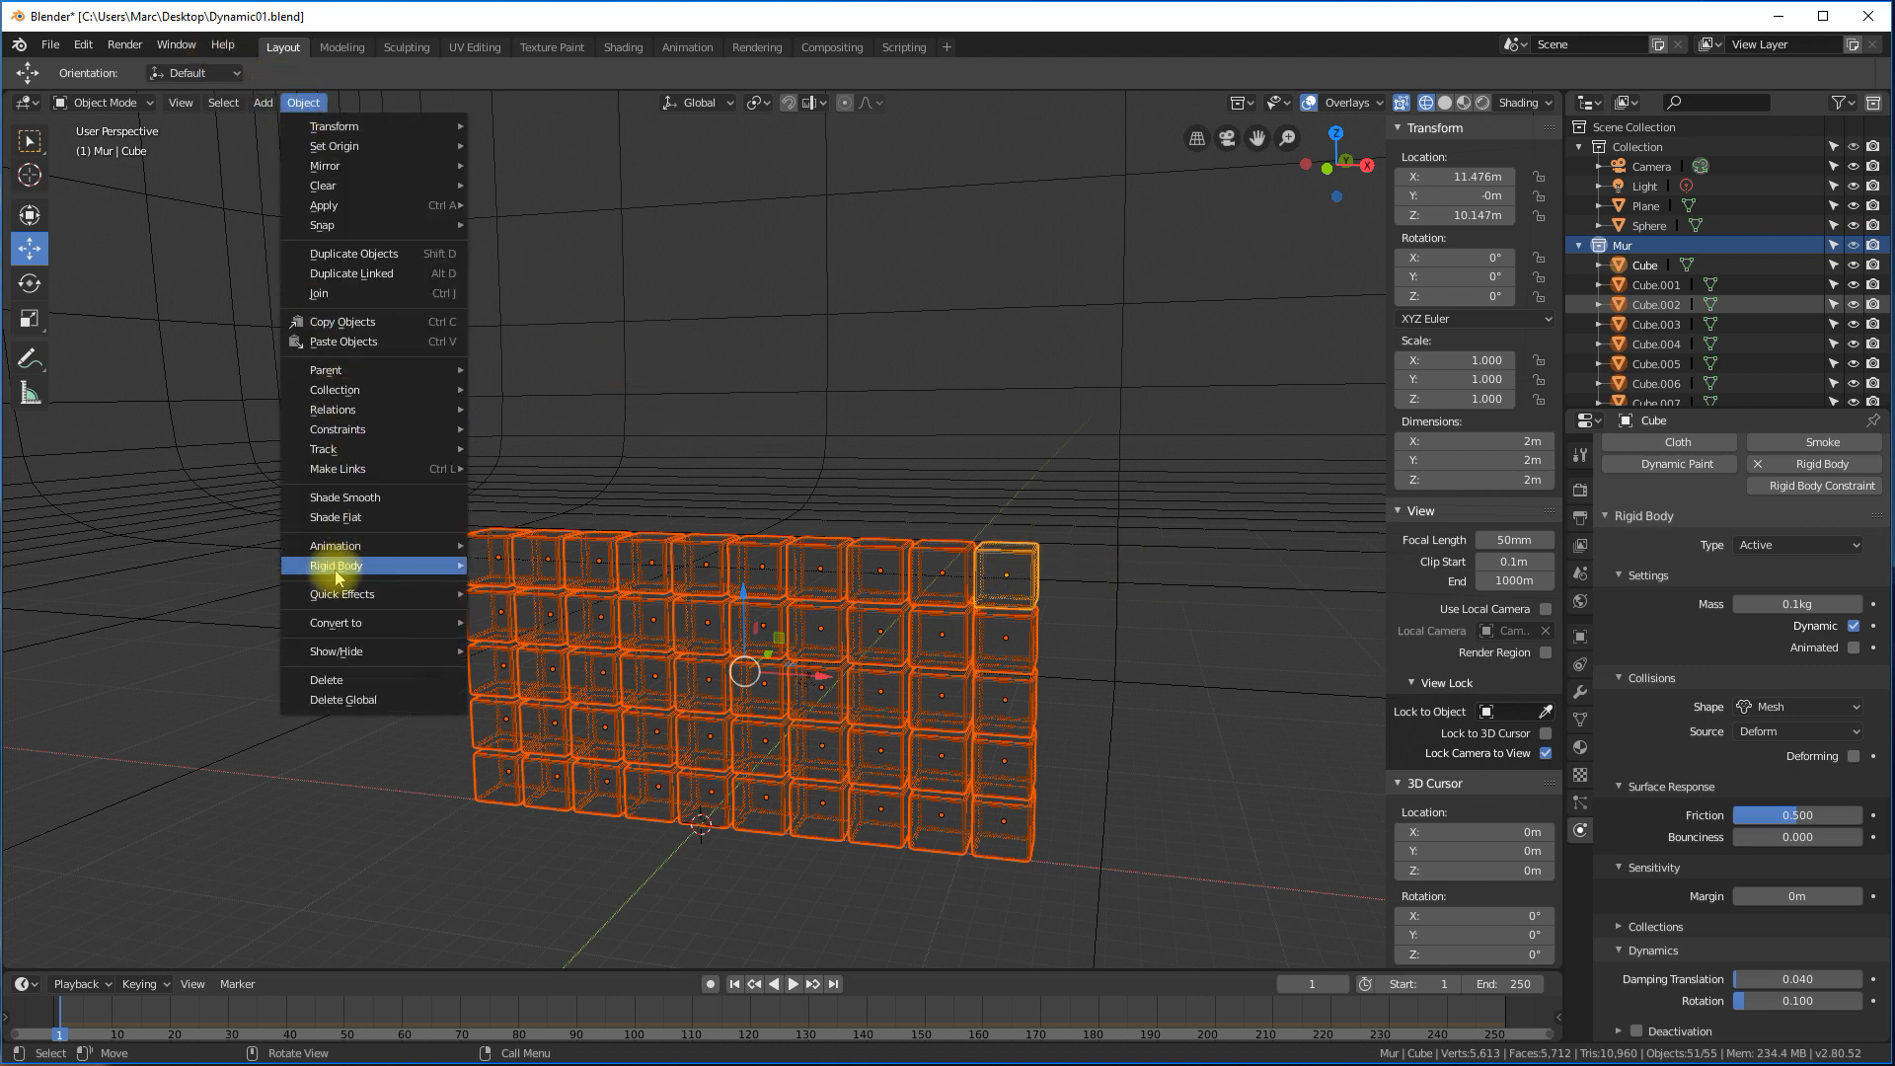
pyautogui.moveTo(332, 565)
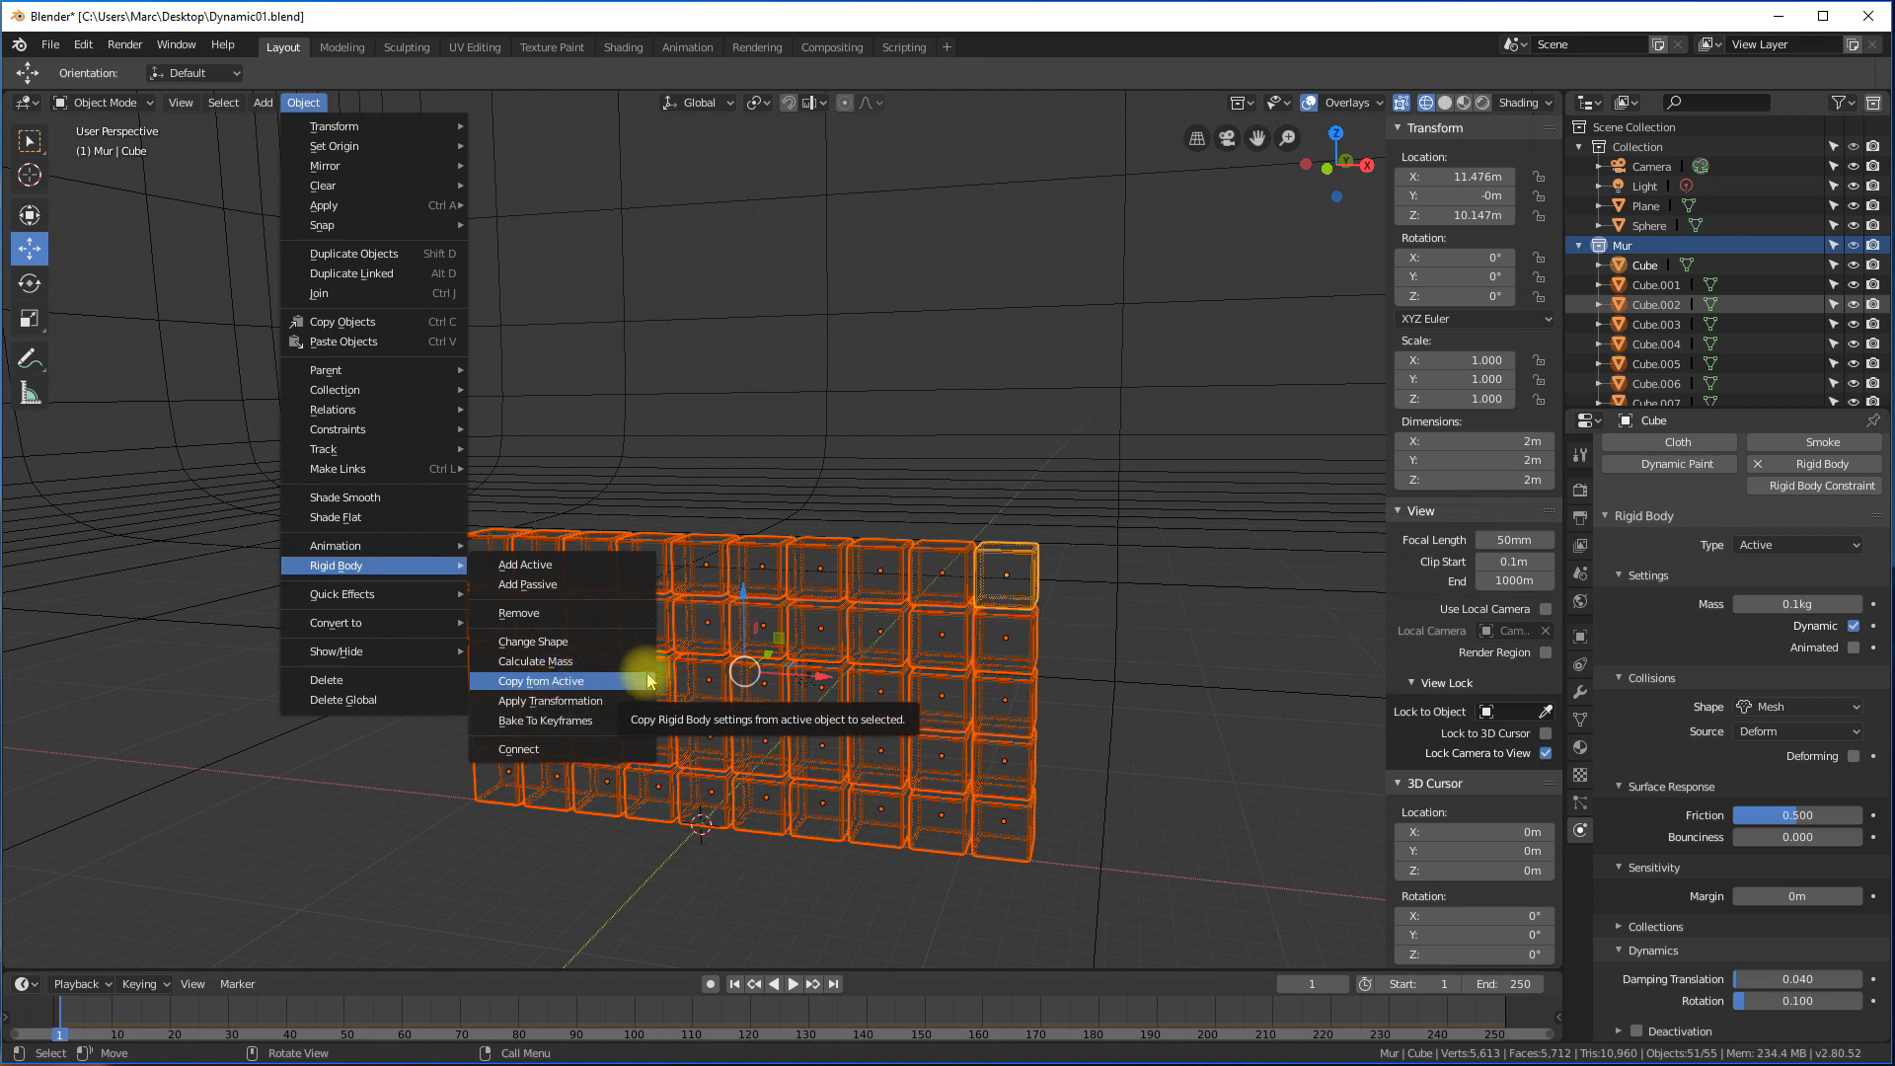
pyautogui.click(544, 681)
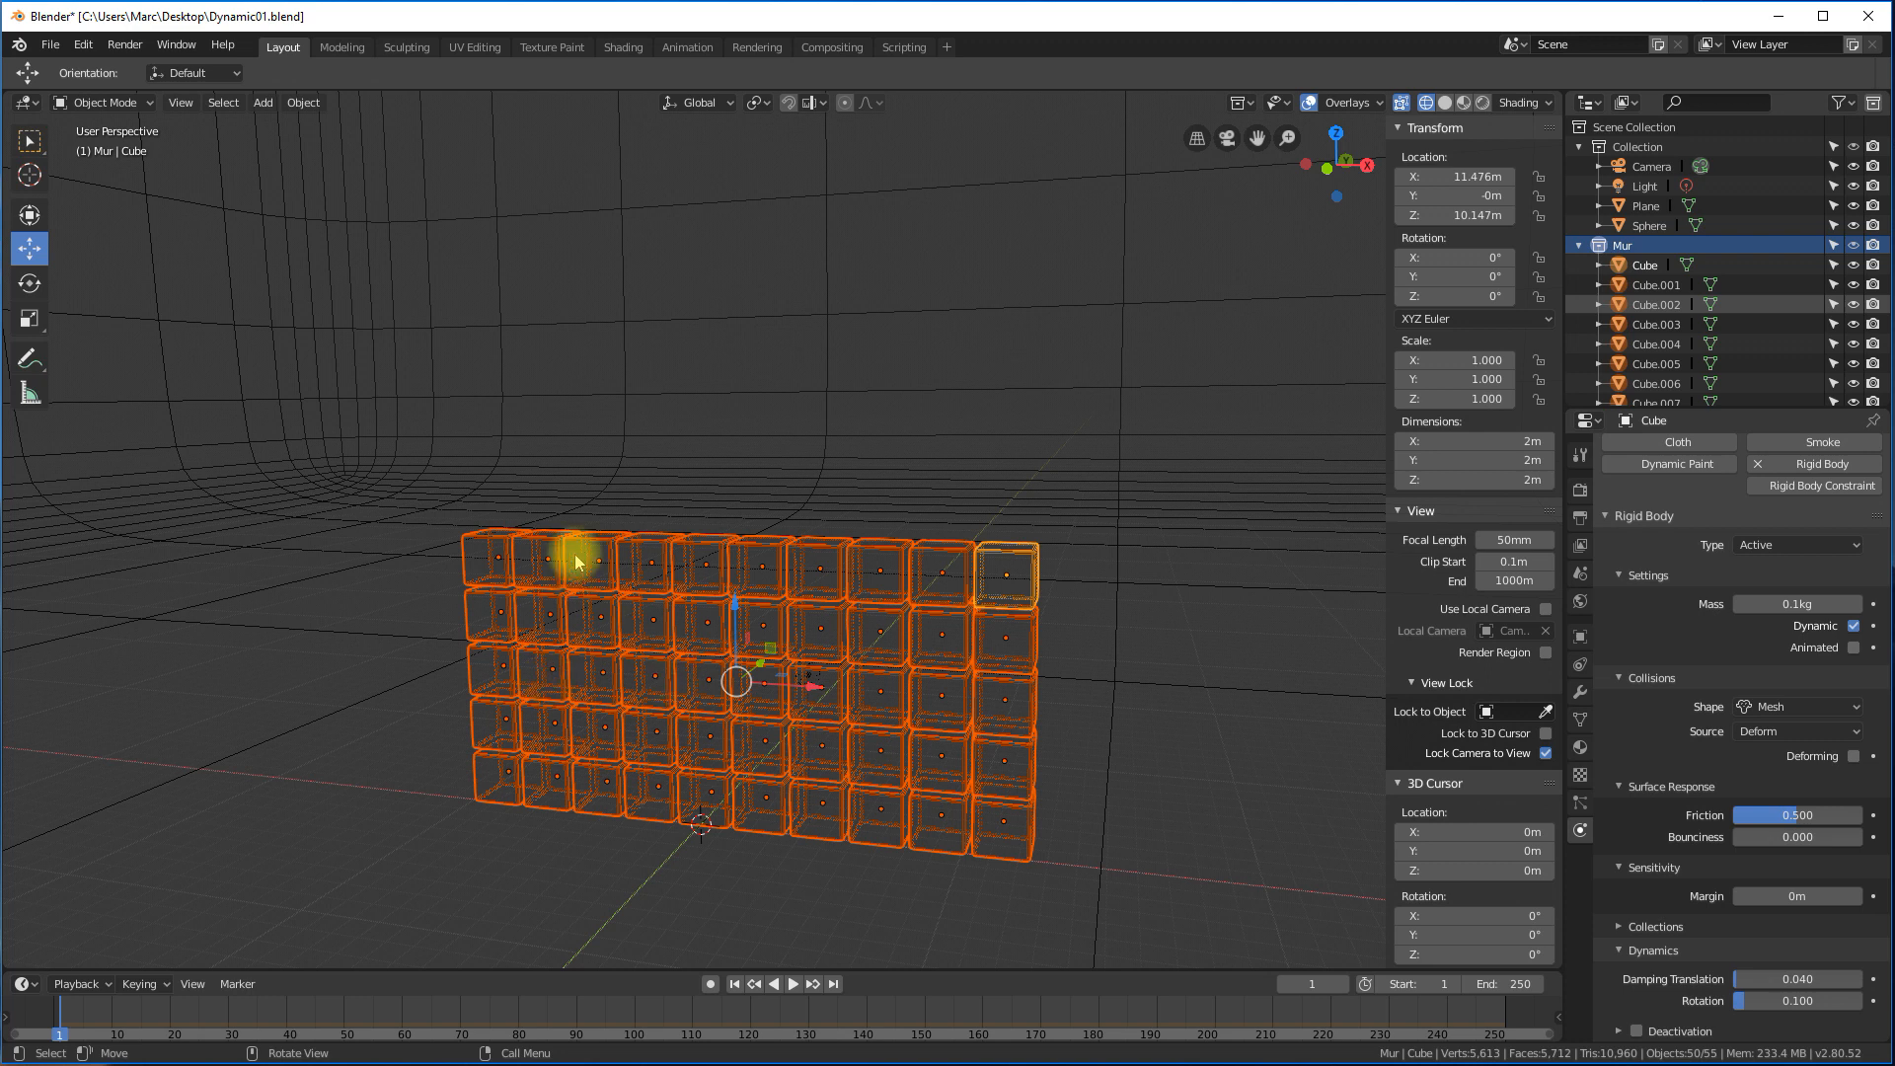
# Check the rigid body settings of several individual top-row cubes, then restore rendered shading.
pyautogui.click(644, 554)
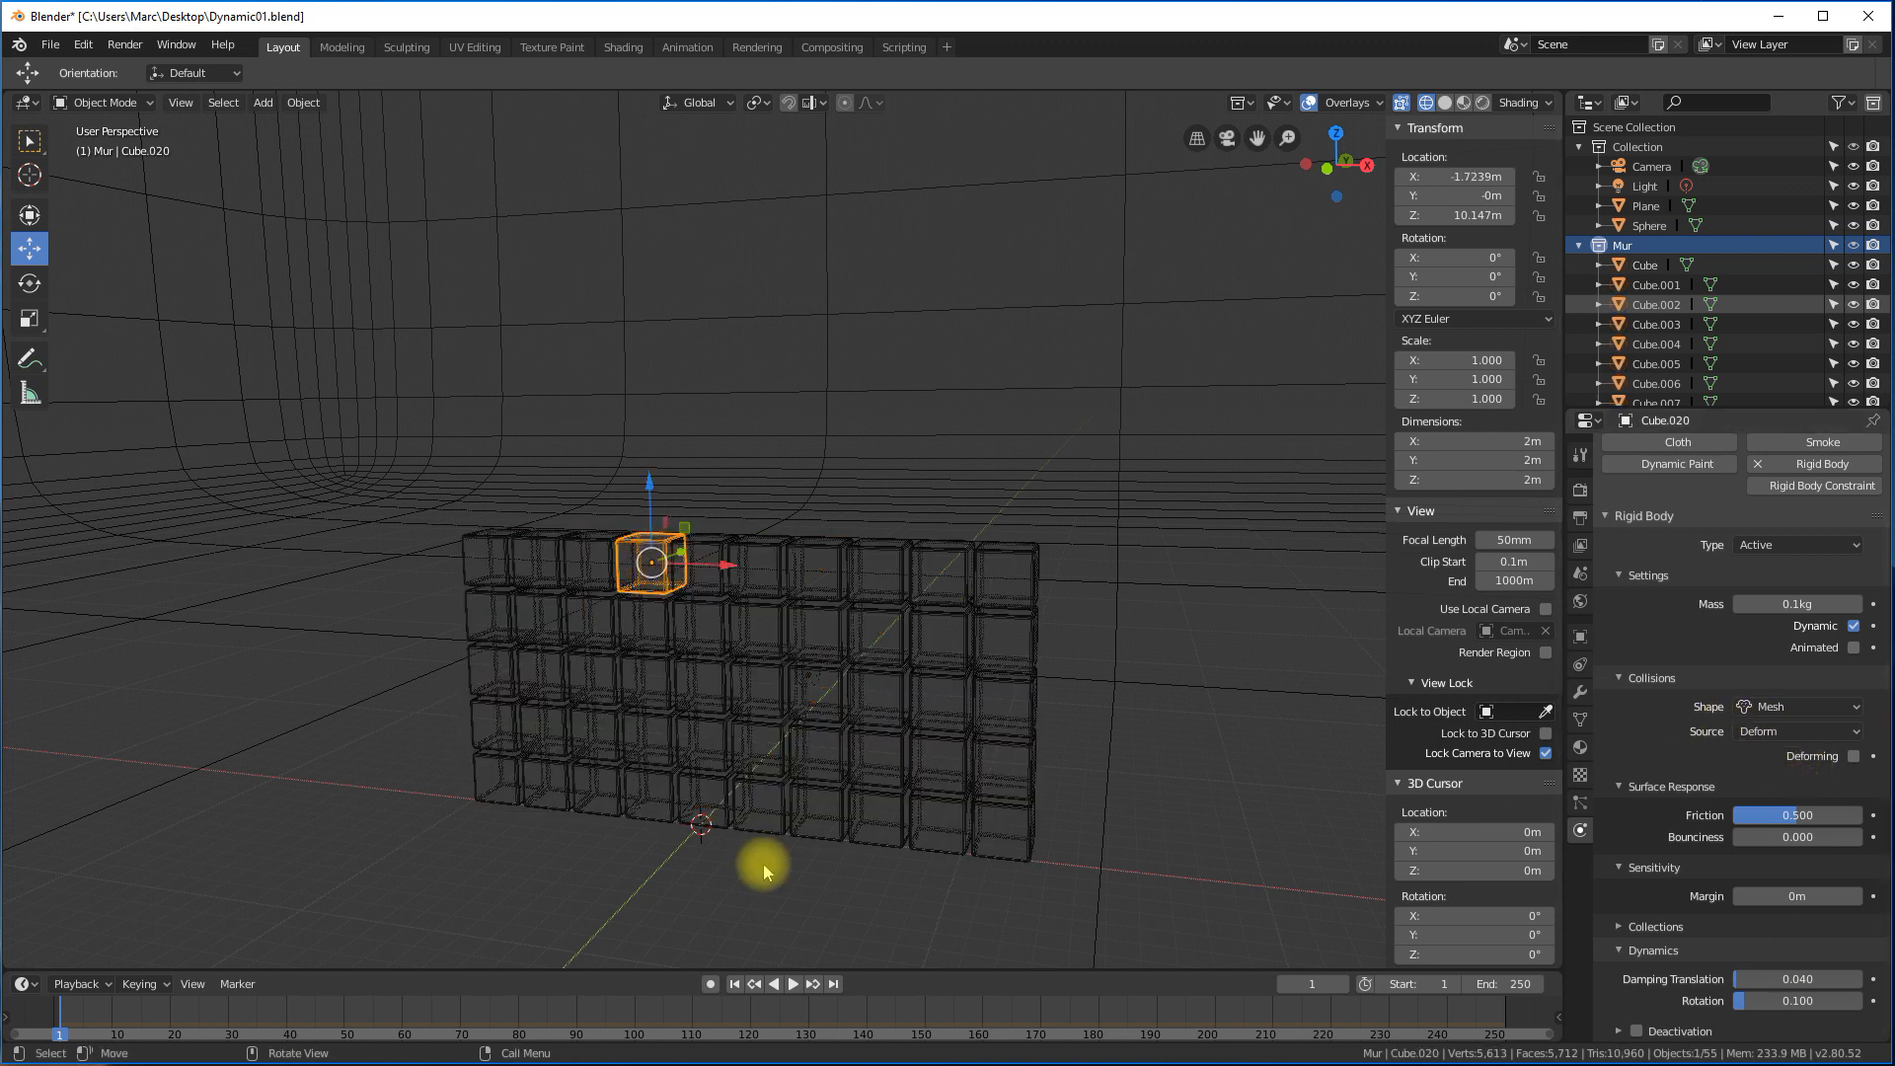
pyautogui.click(574, 559)
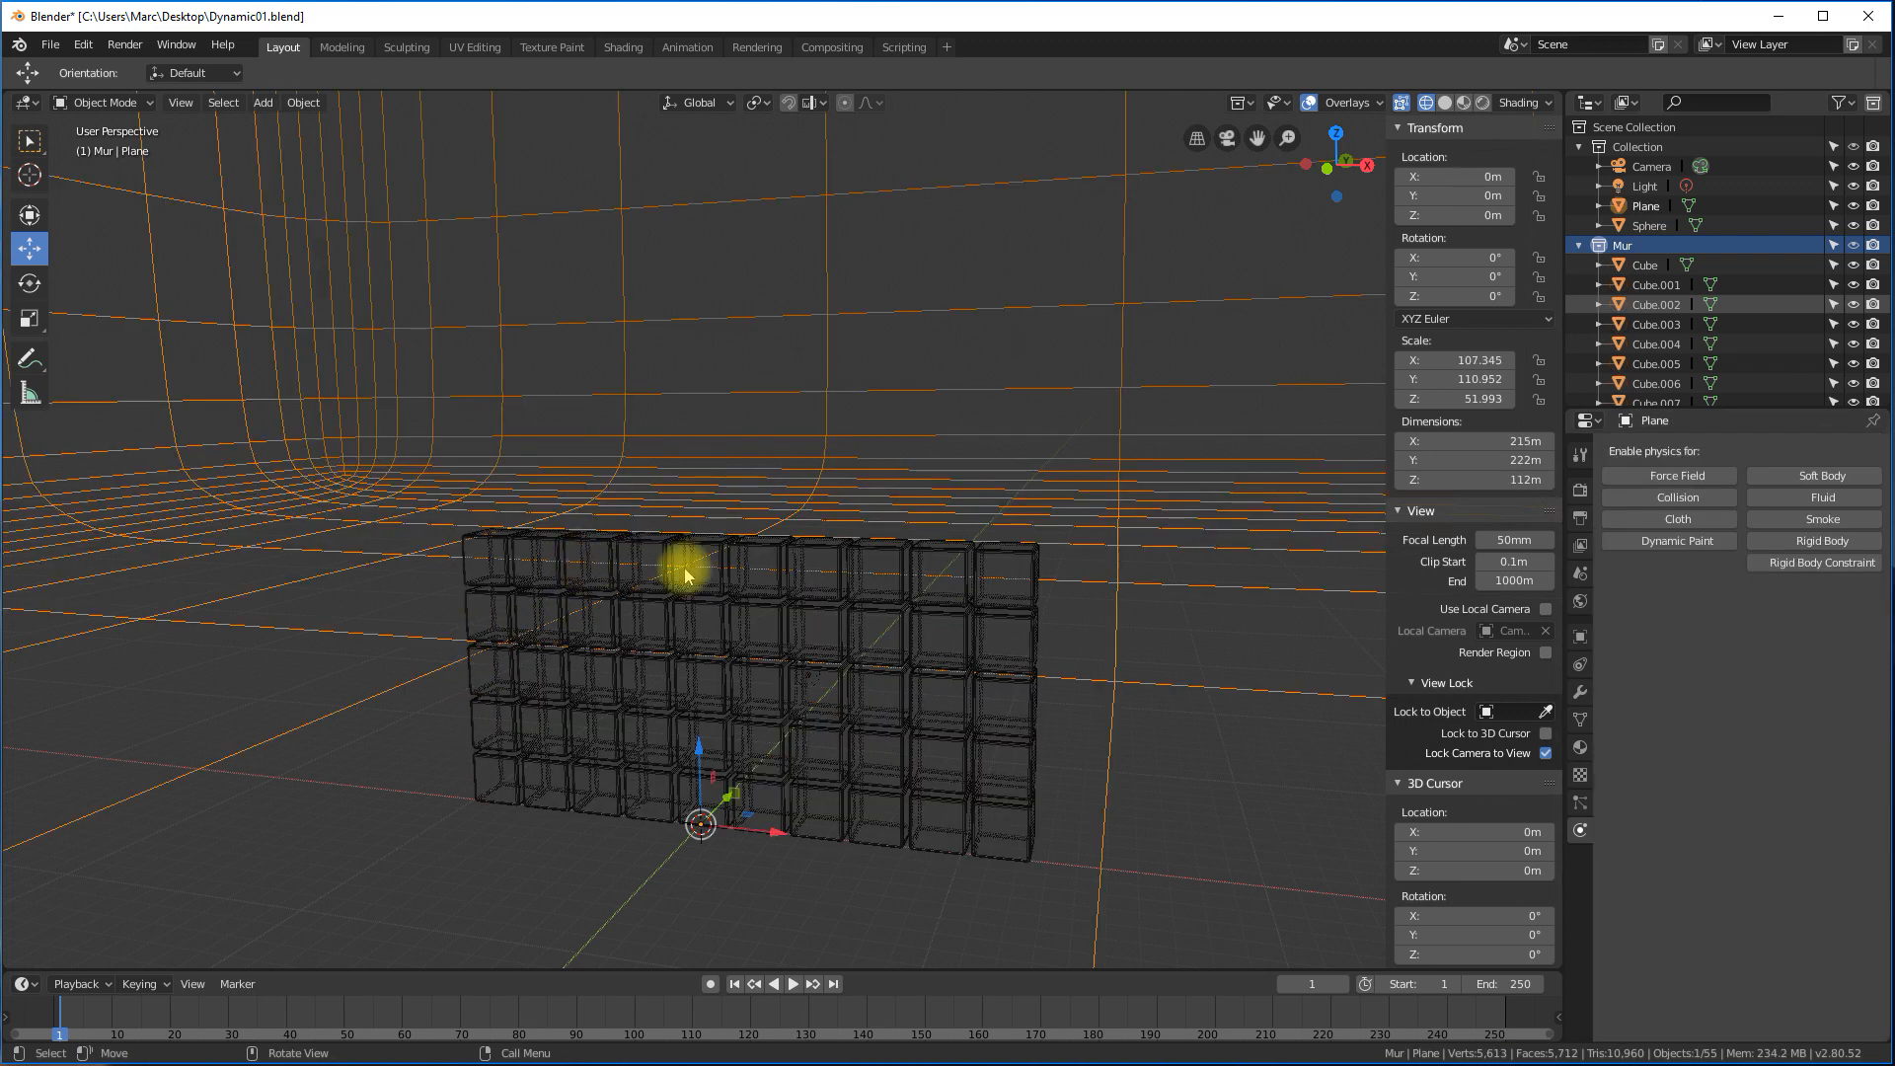
pyautogui.click(601, 542)
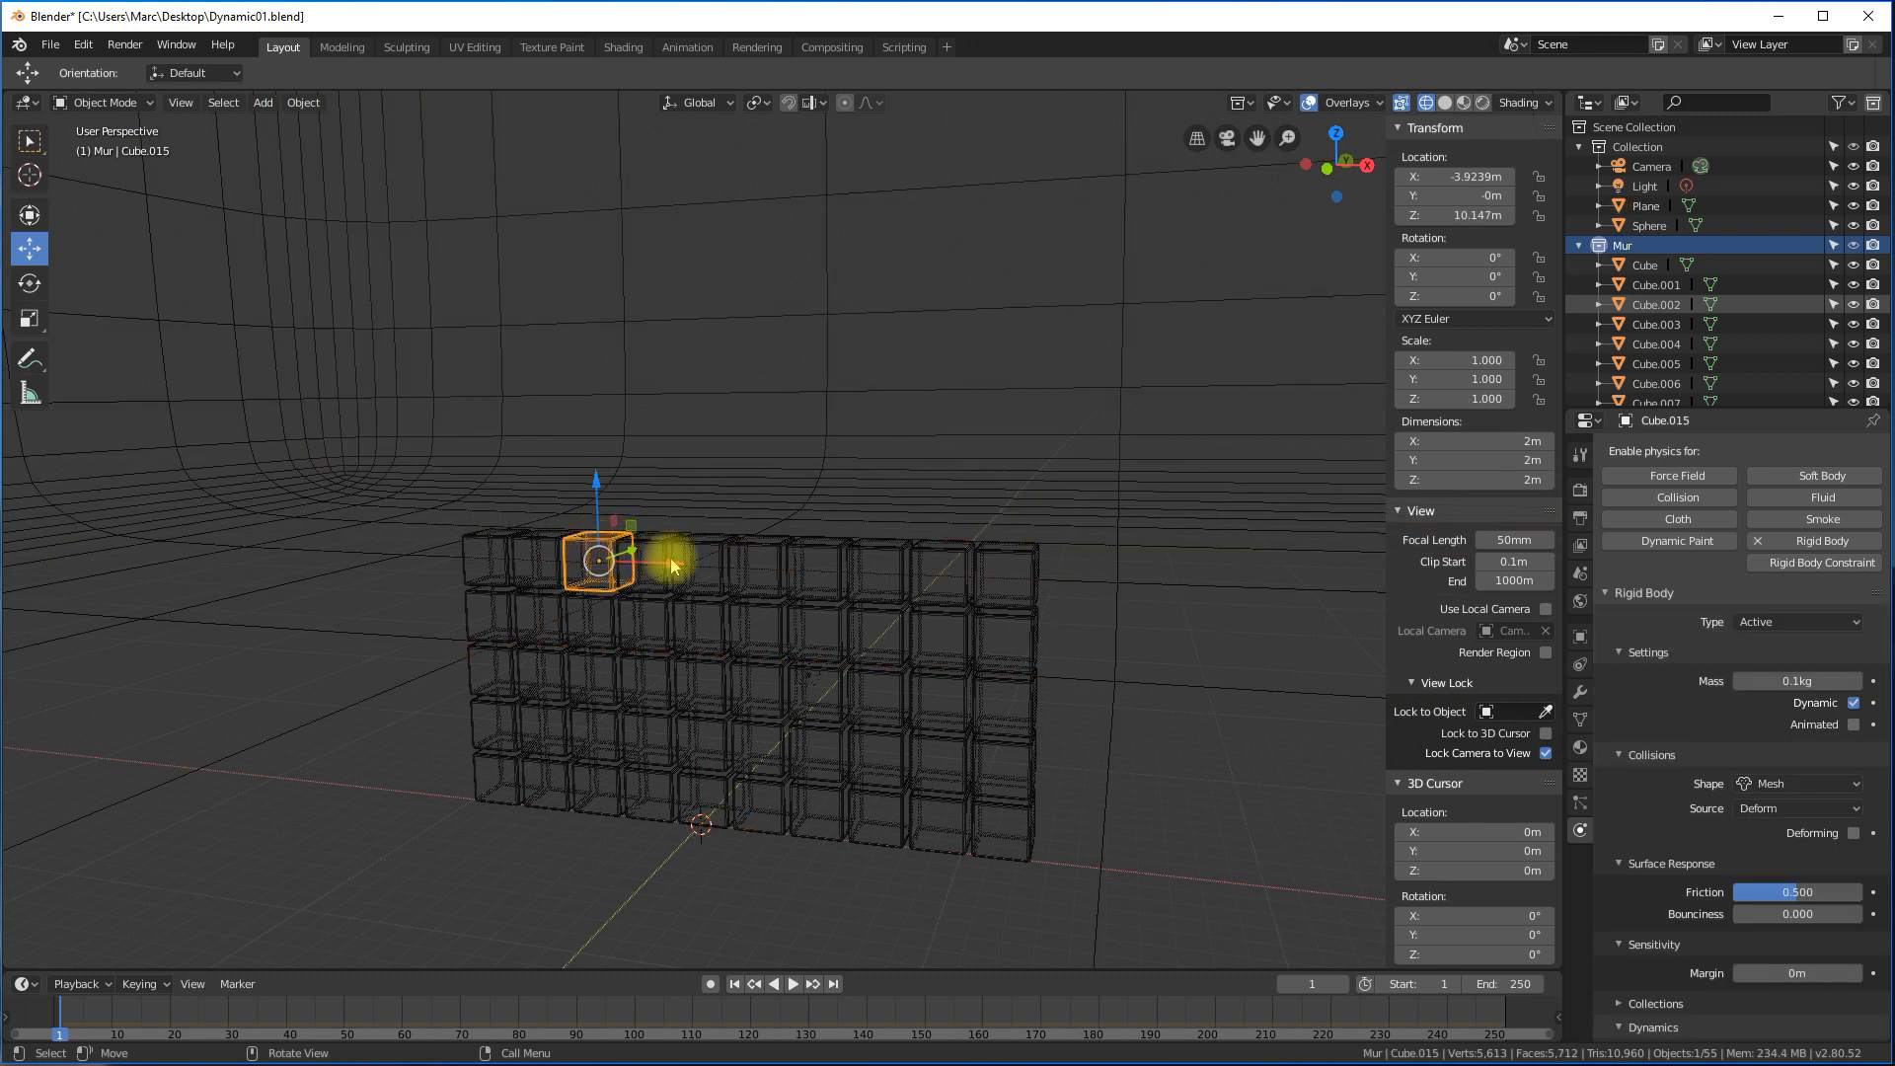
pyautogui.click(1007, 574)
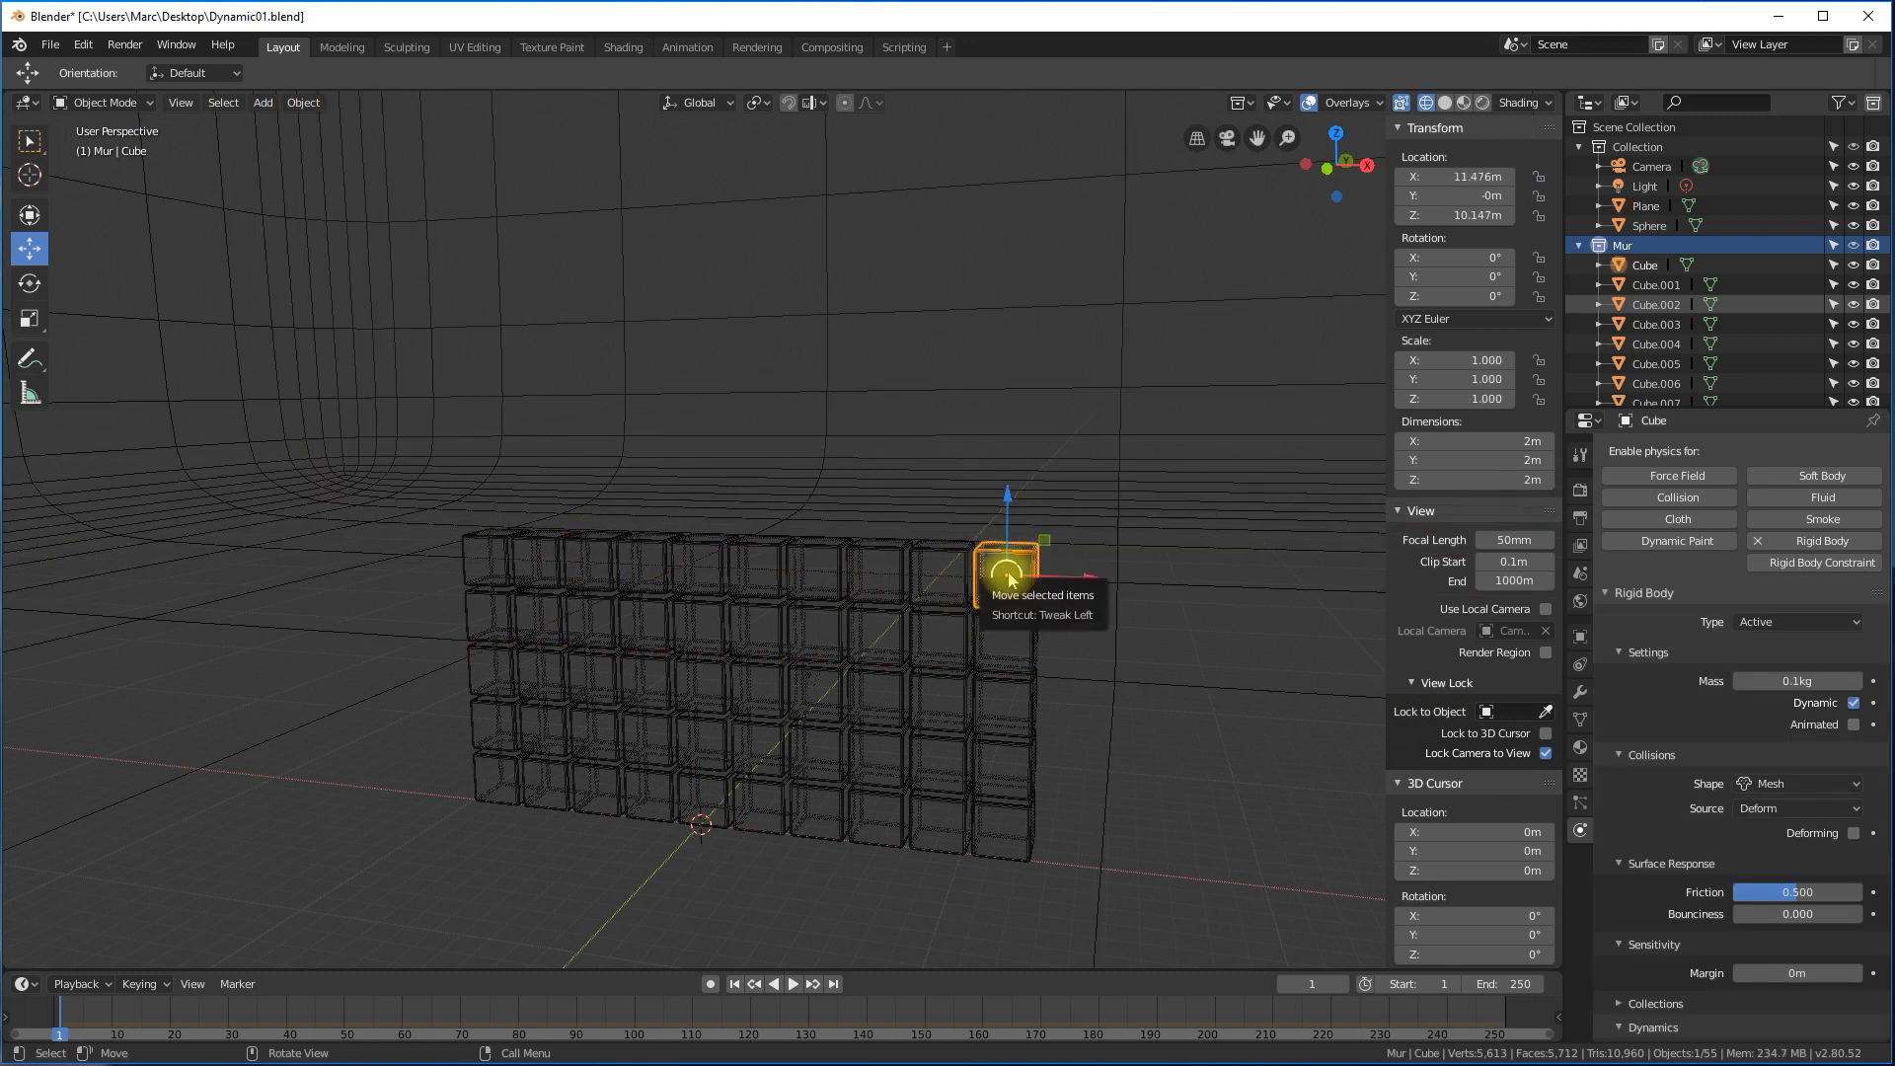
pyautogui.click(1008, 579)
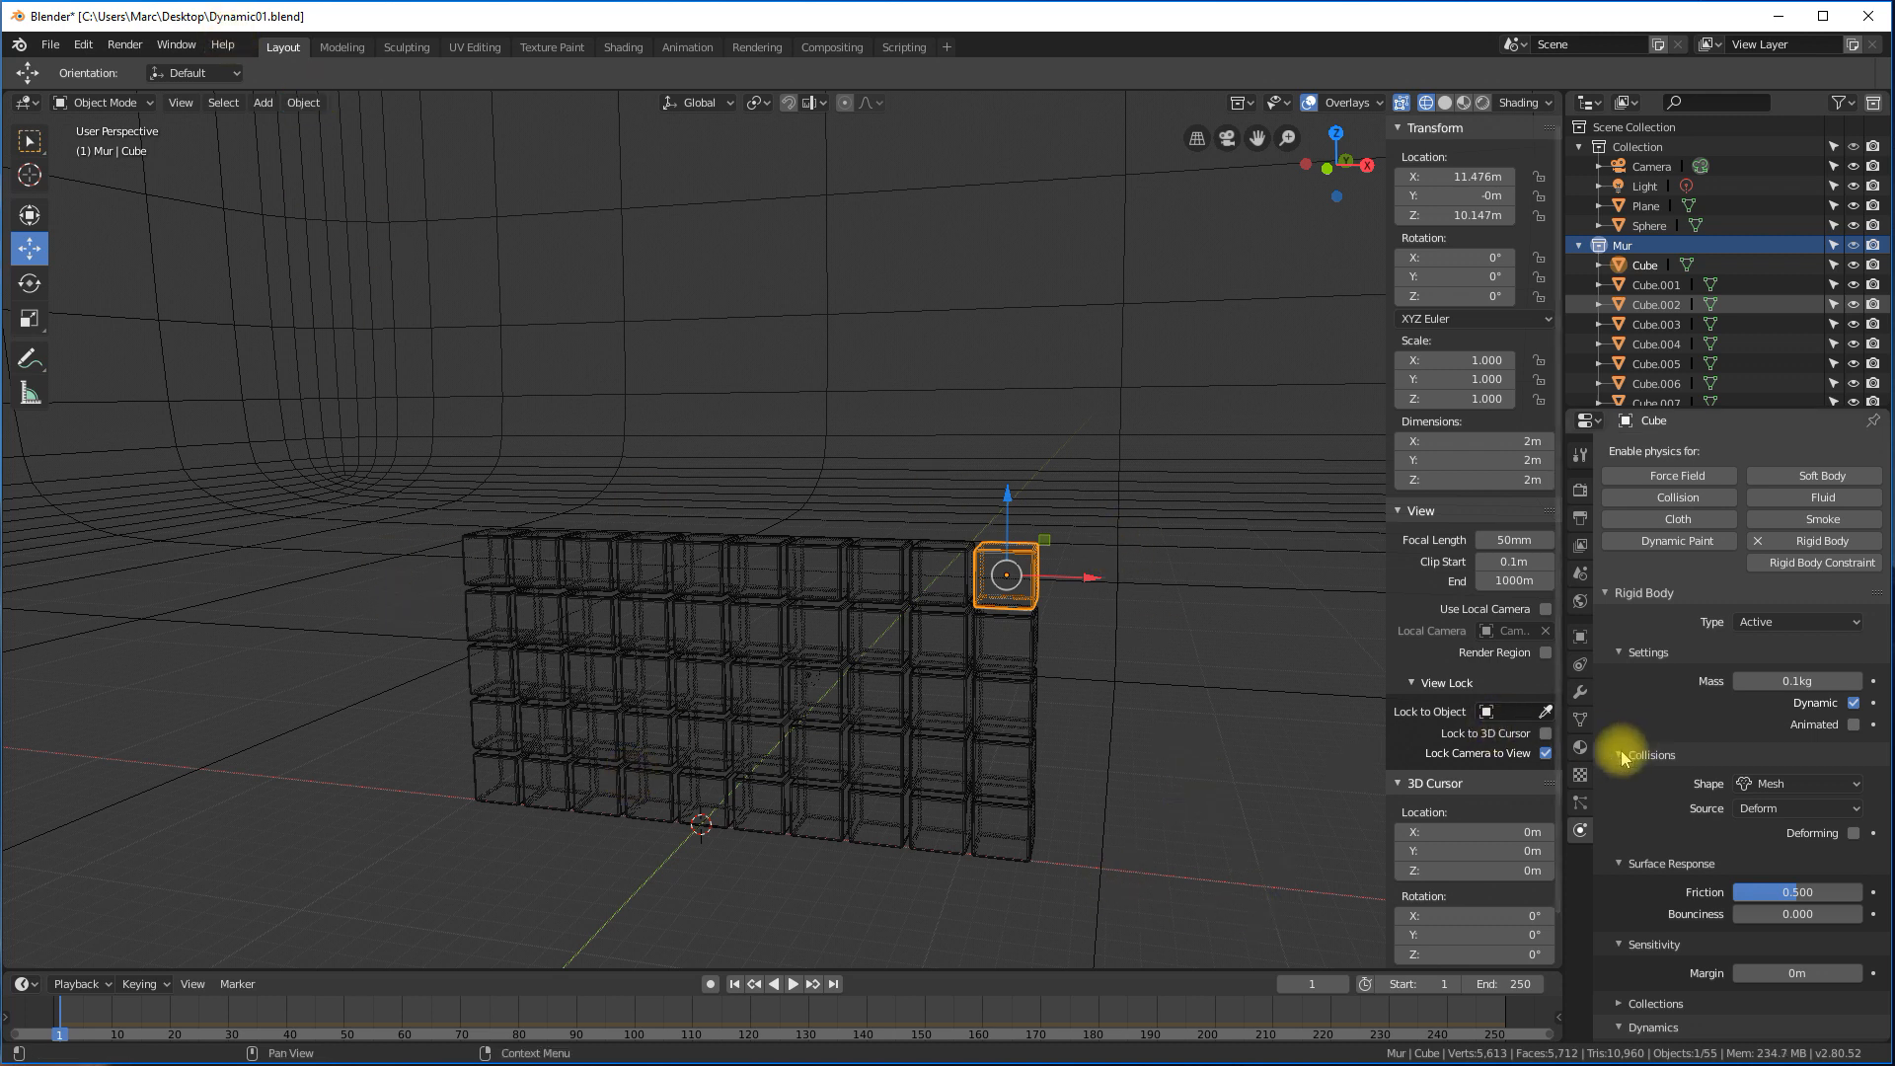
pyautogui.click(1482, 103)
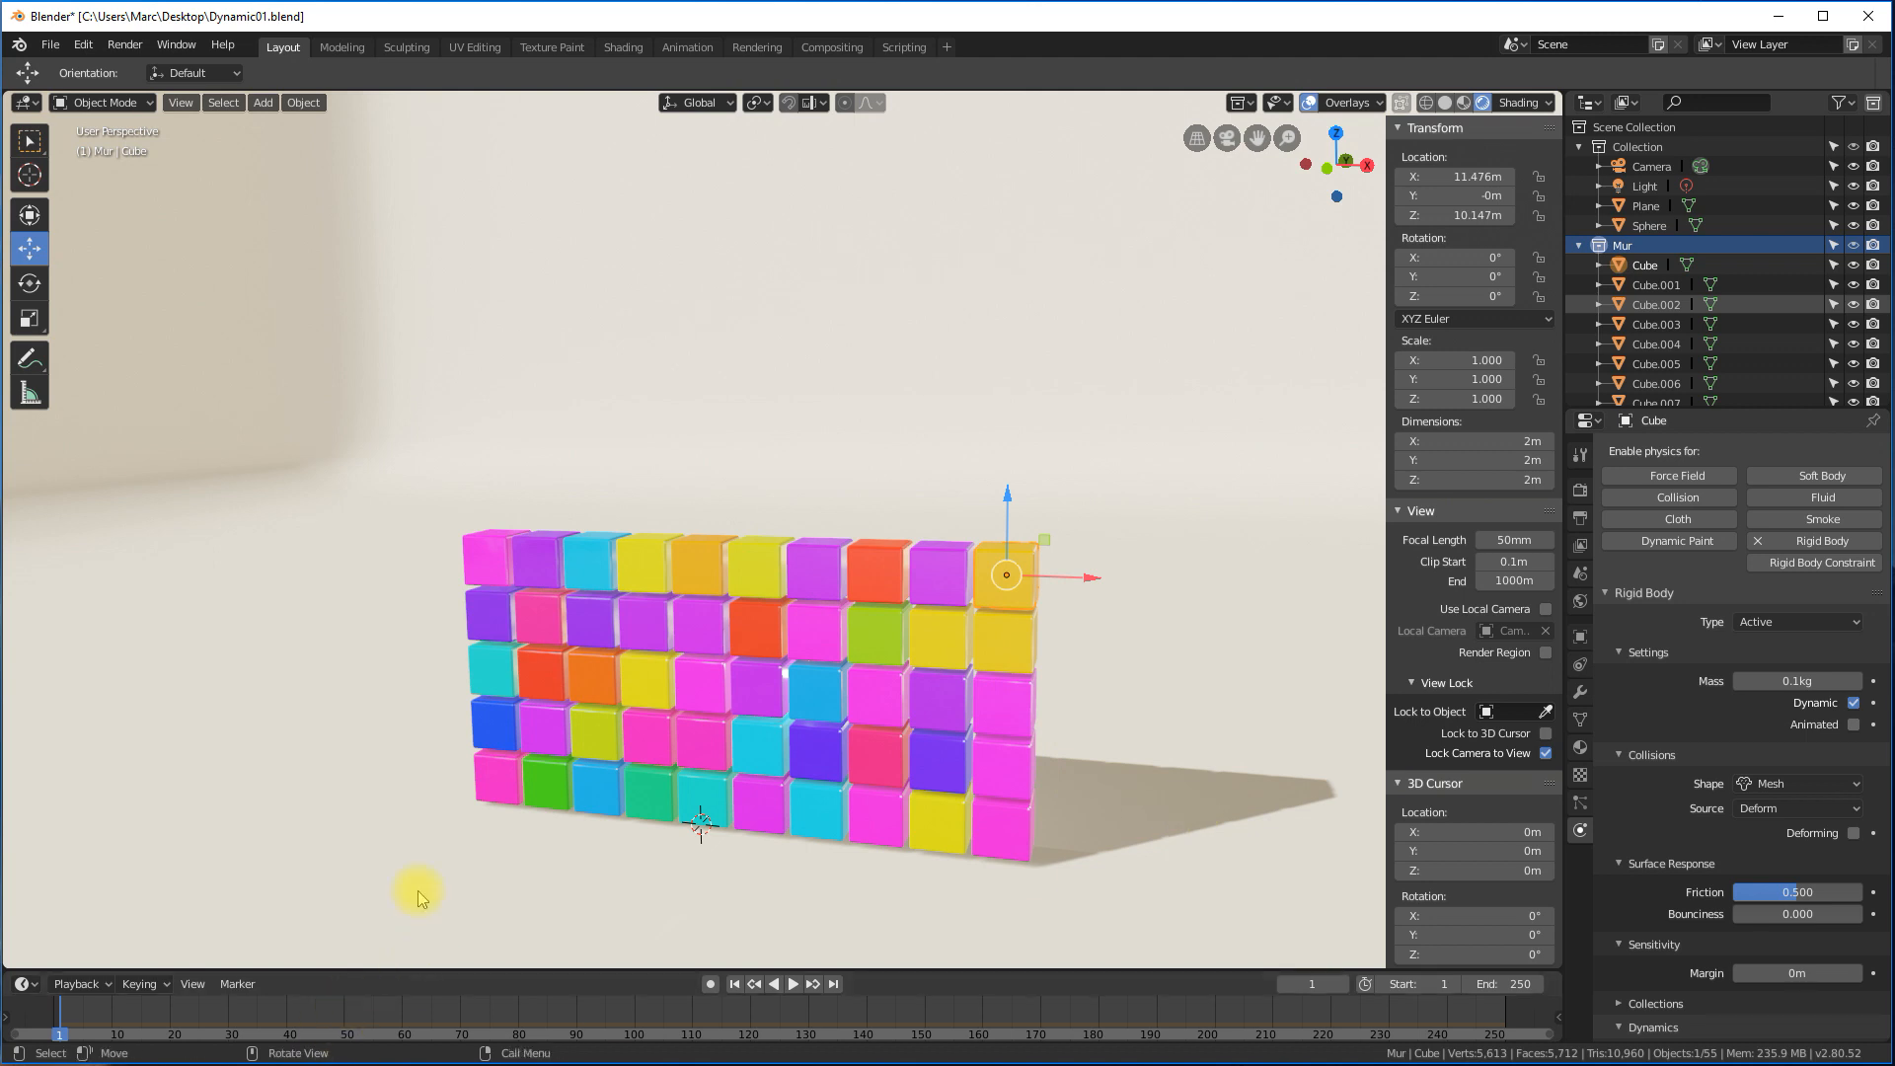
# Select the backdrop plane and rename it Studio.
pyautogui.click(385, 852)
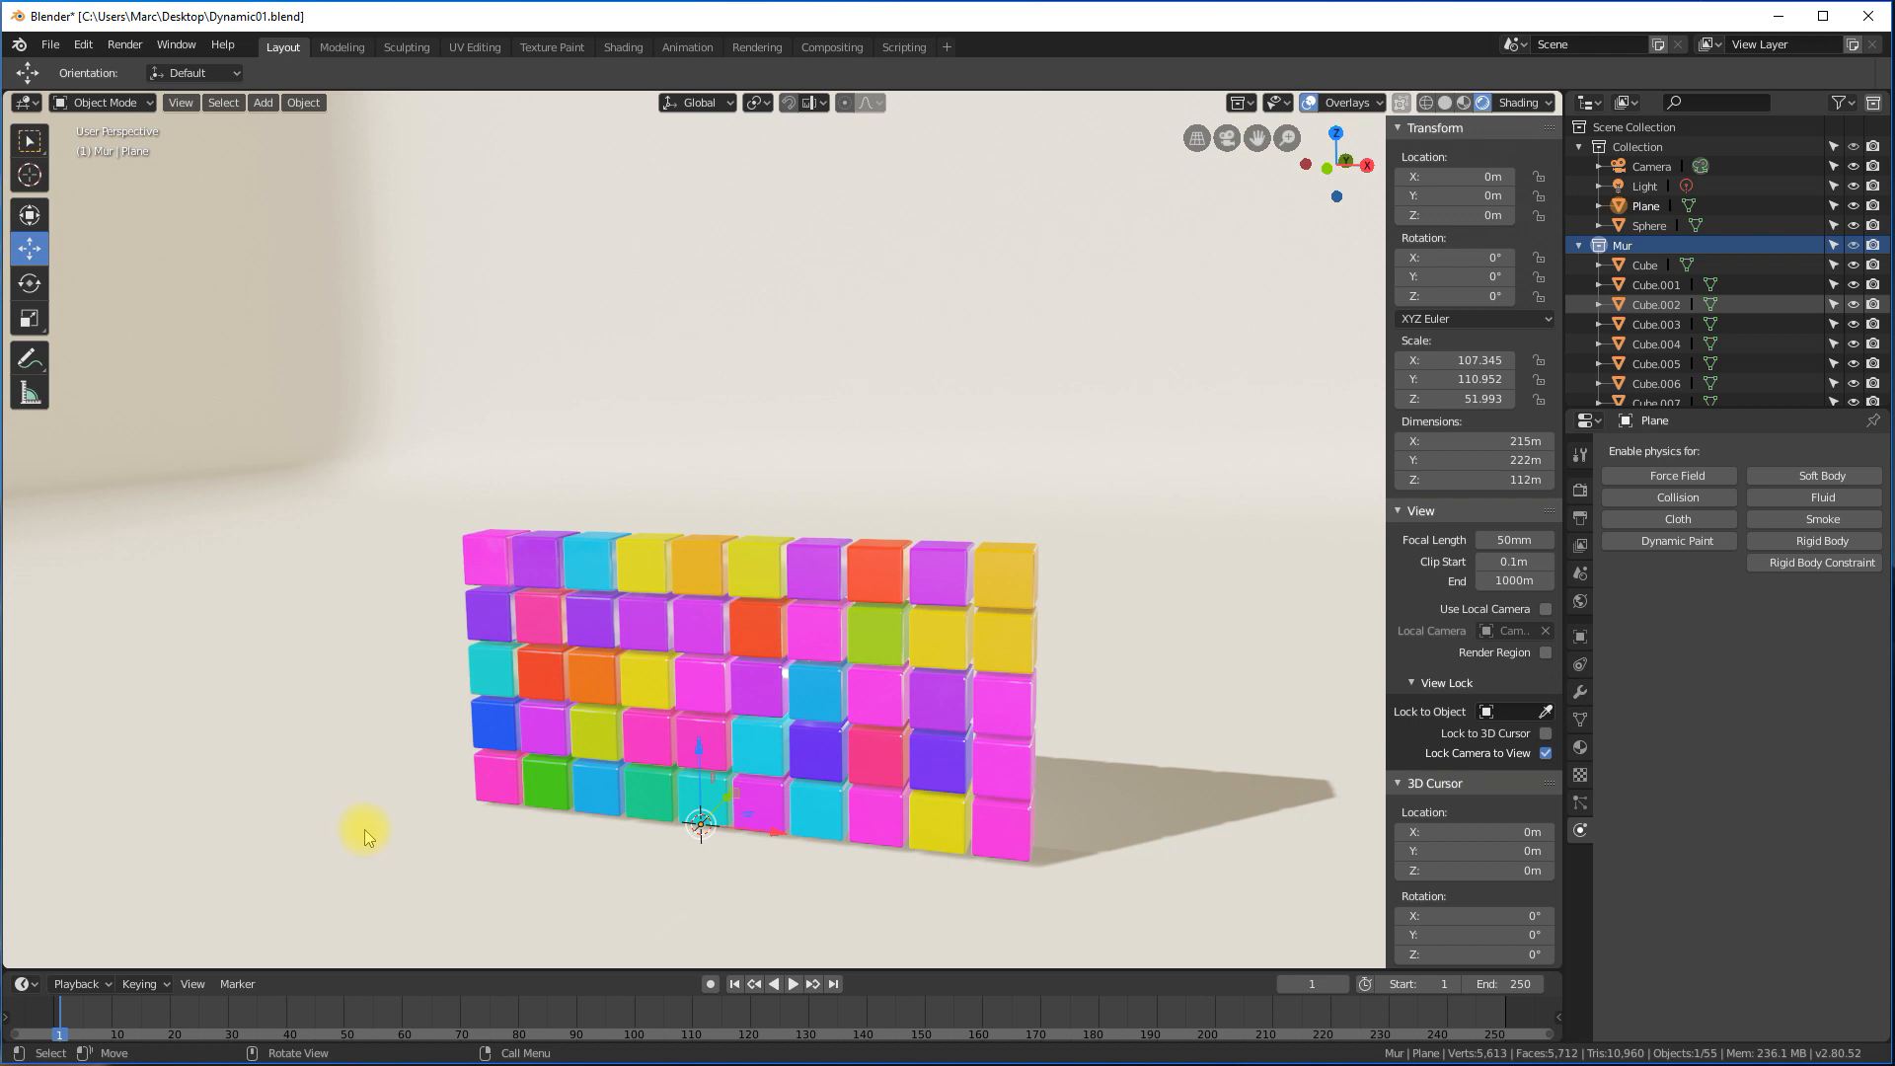
pyautogui.click(1648, 207)
pyautogui.doubleClick(1648, 208)
pyautogui.write('Studio')
pyautogui.press('Return')
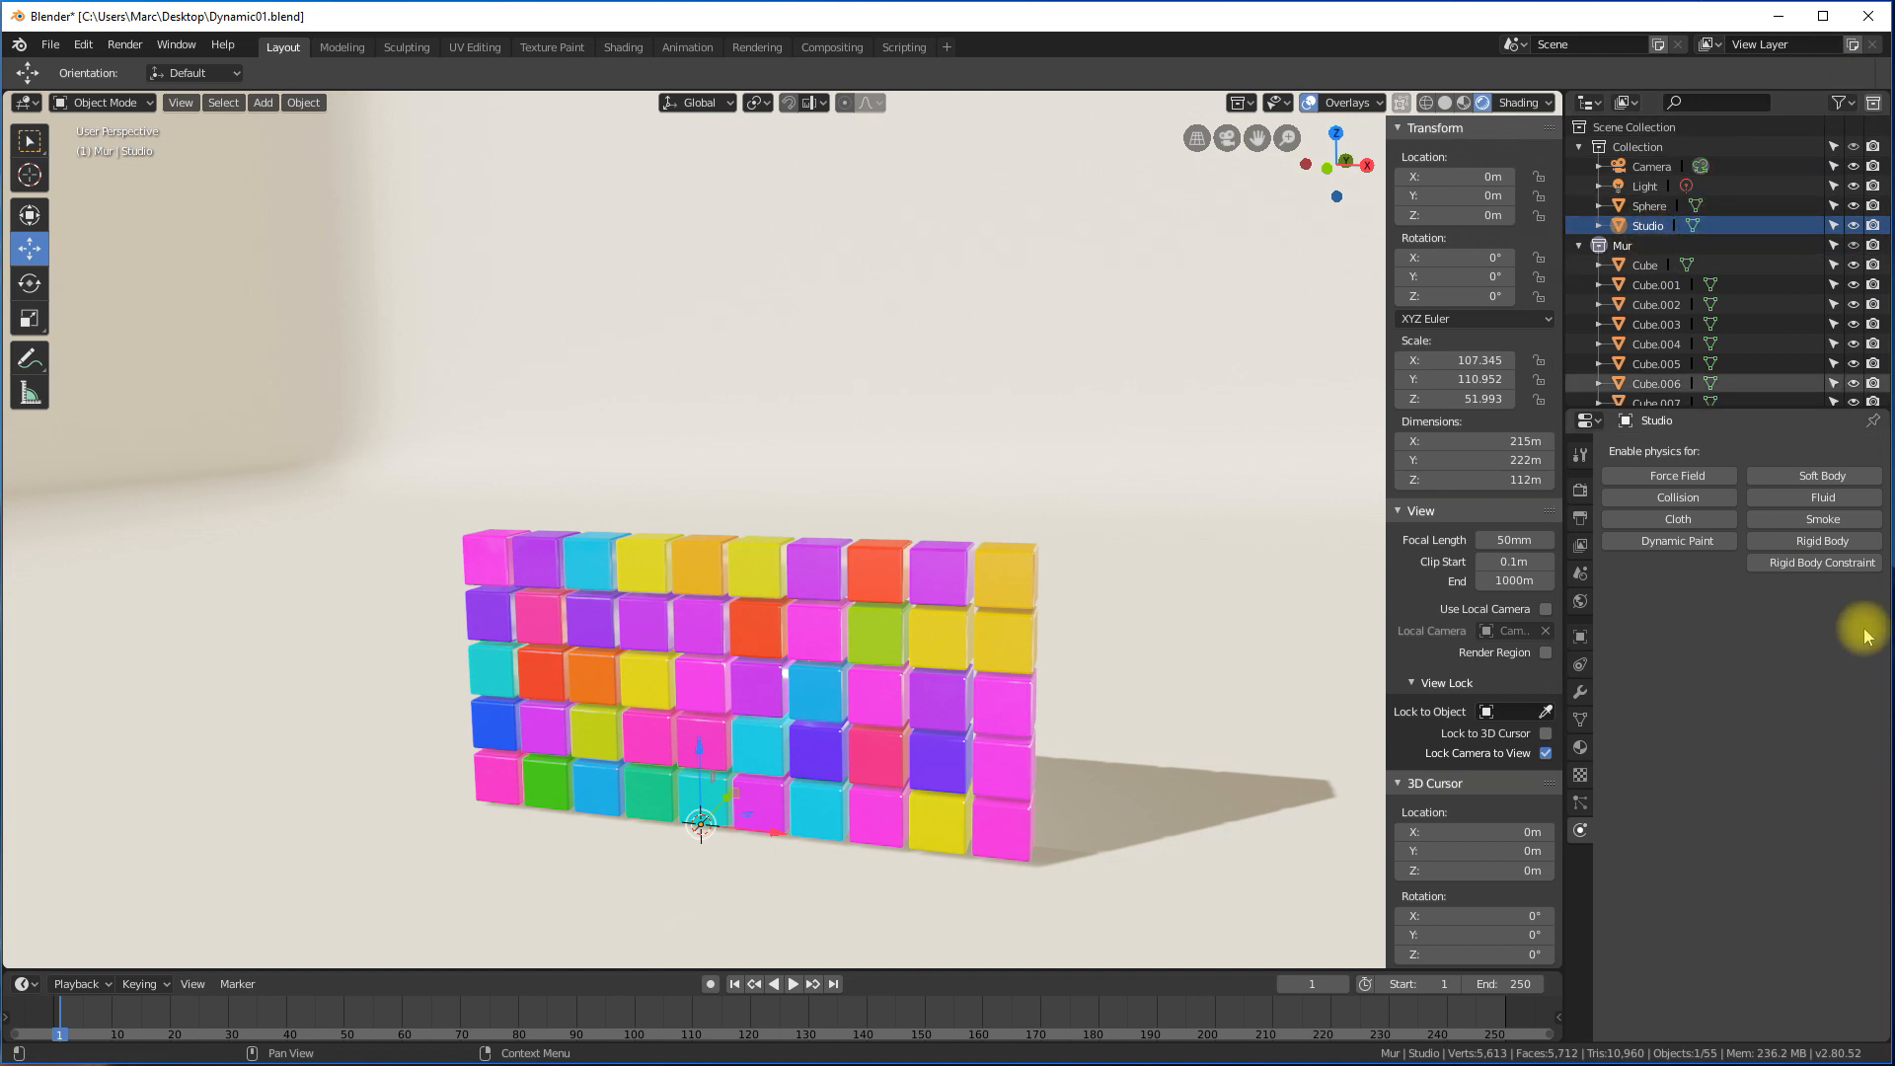
# Enable Rigid Body physics on the Studio backdrop and set its type to Passive.
pyautogui.click(1822, 541)
pyautogui.click(1755, 622)
pyautogui.click(1758, 669)
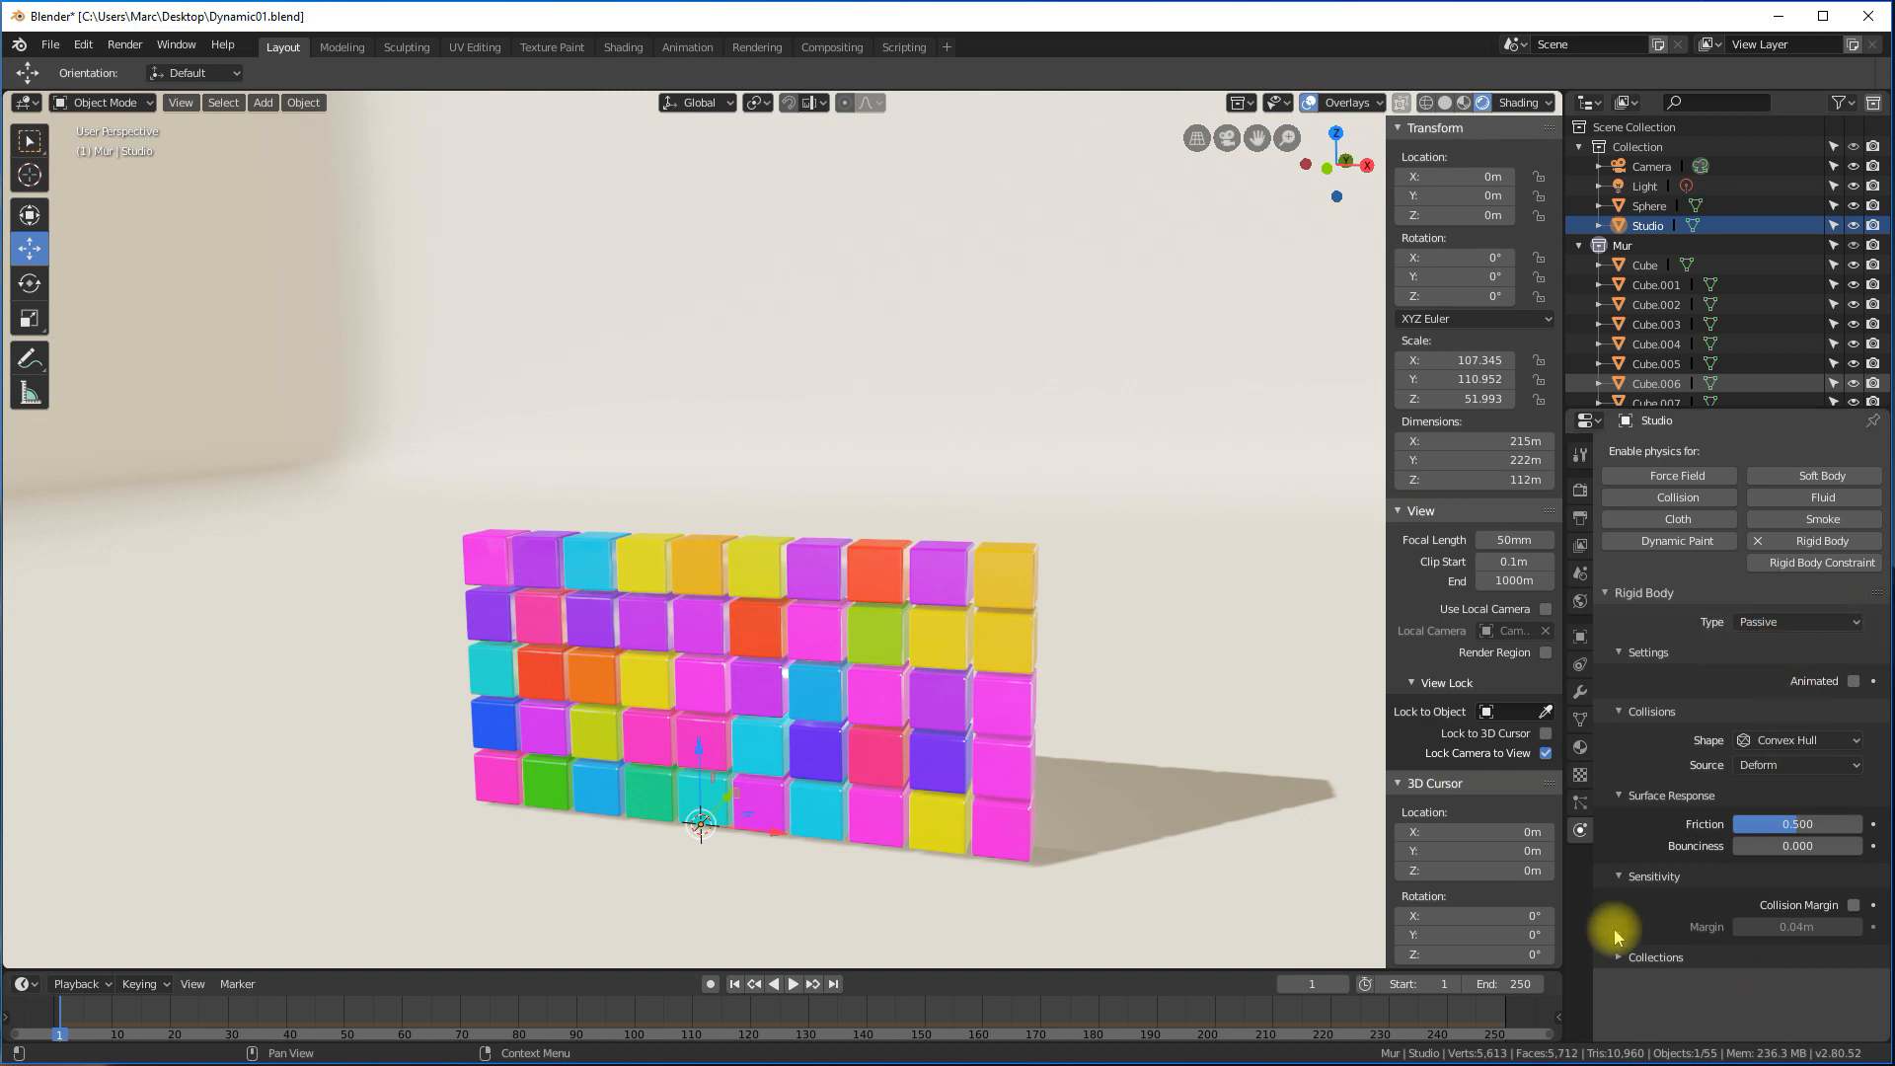
# Set the Studio backdrop's bounciness to about 0.187 and enable its collision margin with a value of 0 m.
pyautogui.click(1756, 846)
pyautogui.moveTo(1758, 845); pyautogui.dragTo(1774, 846)
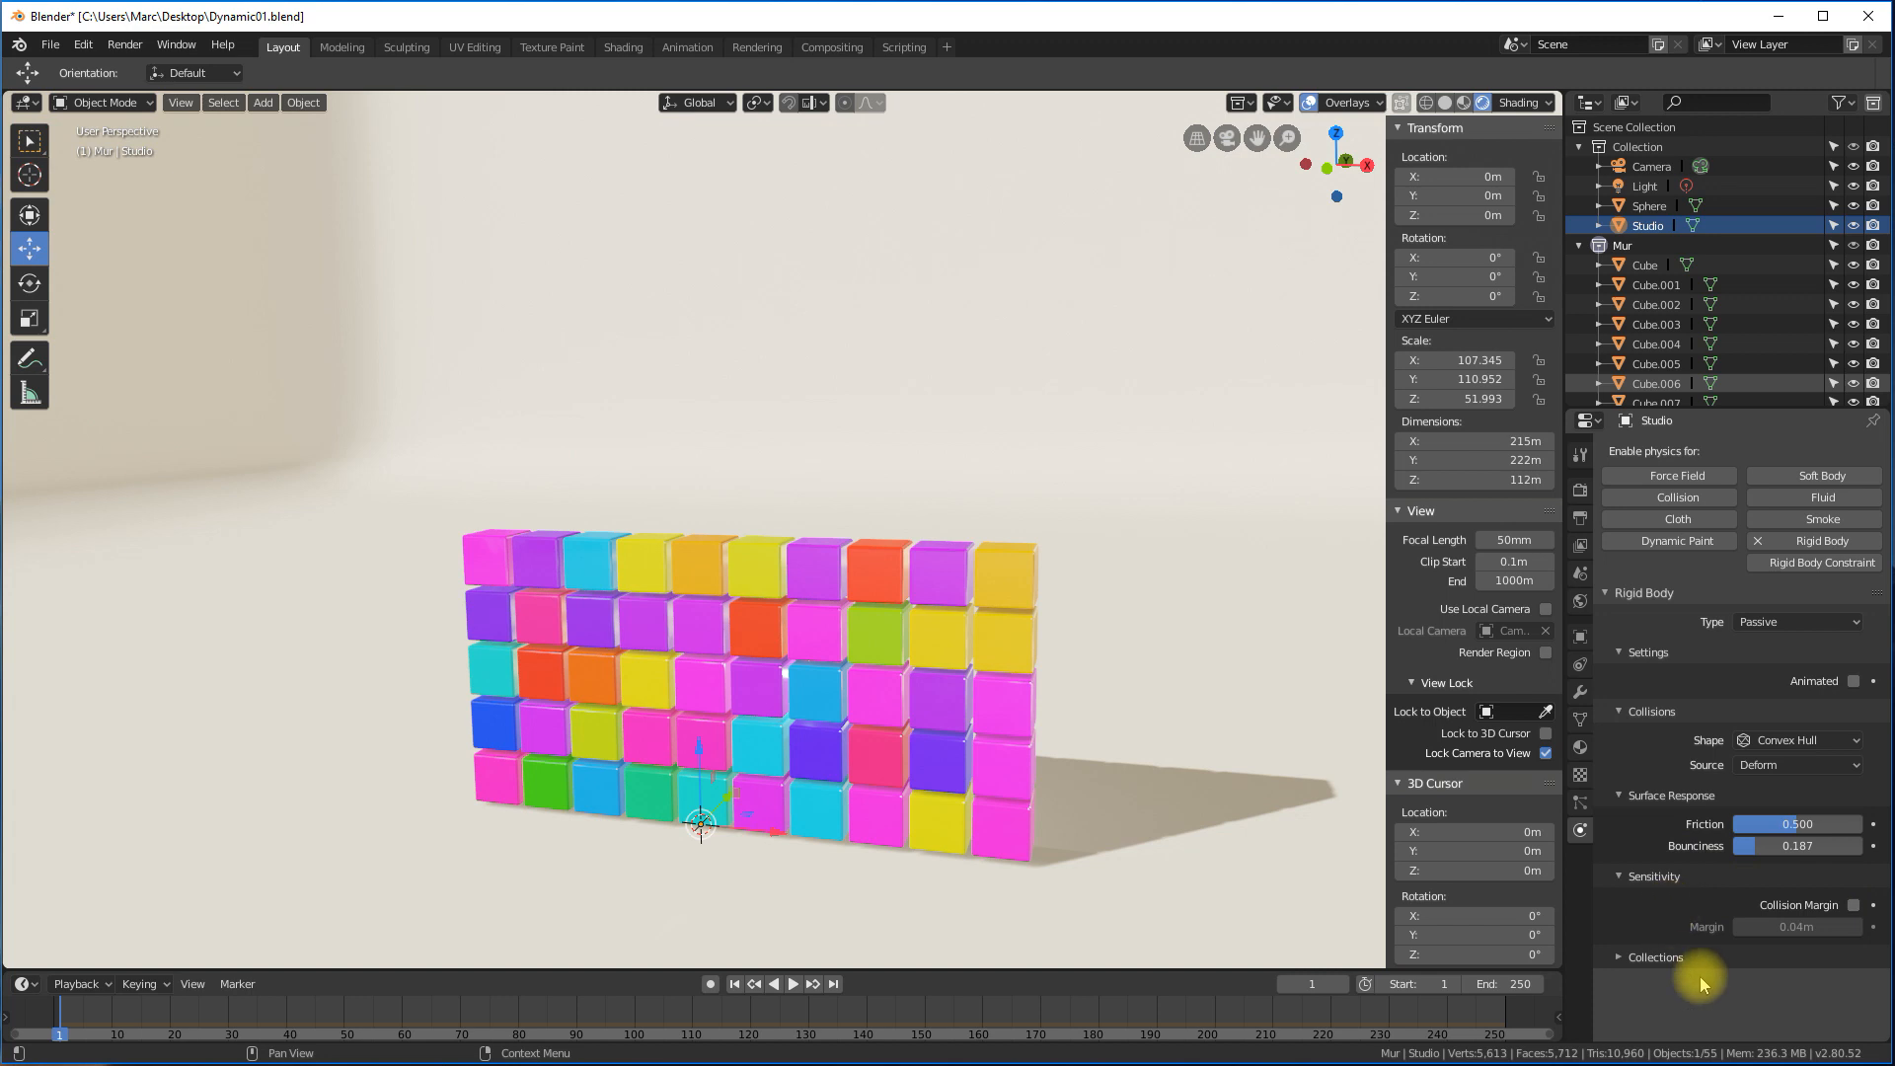
pyautogui.click(1854, 905)
pyautogui.click(1830, 929)
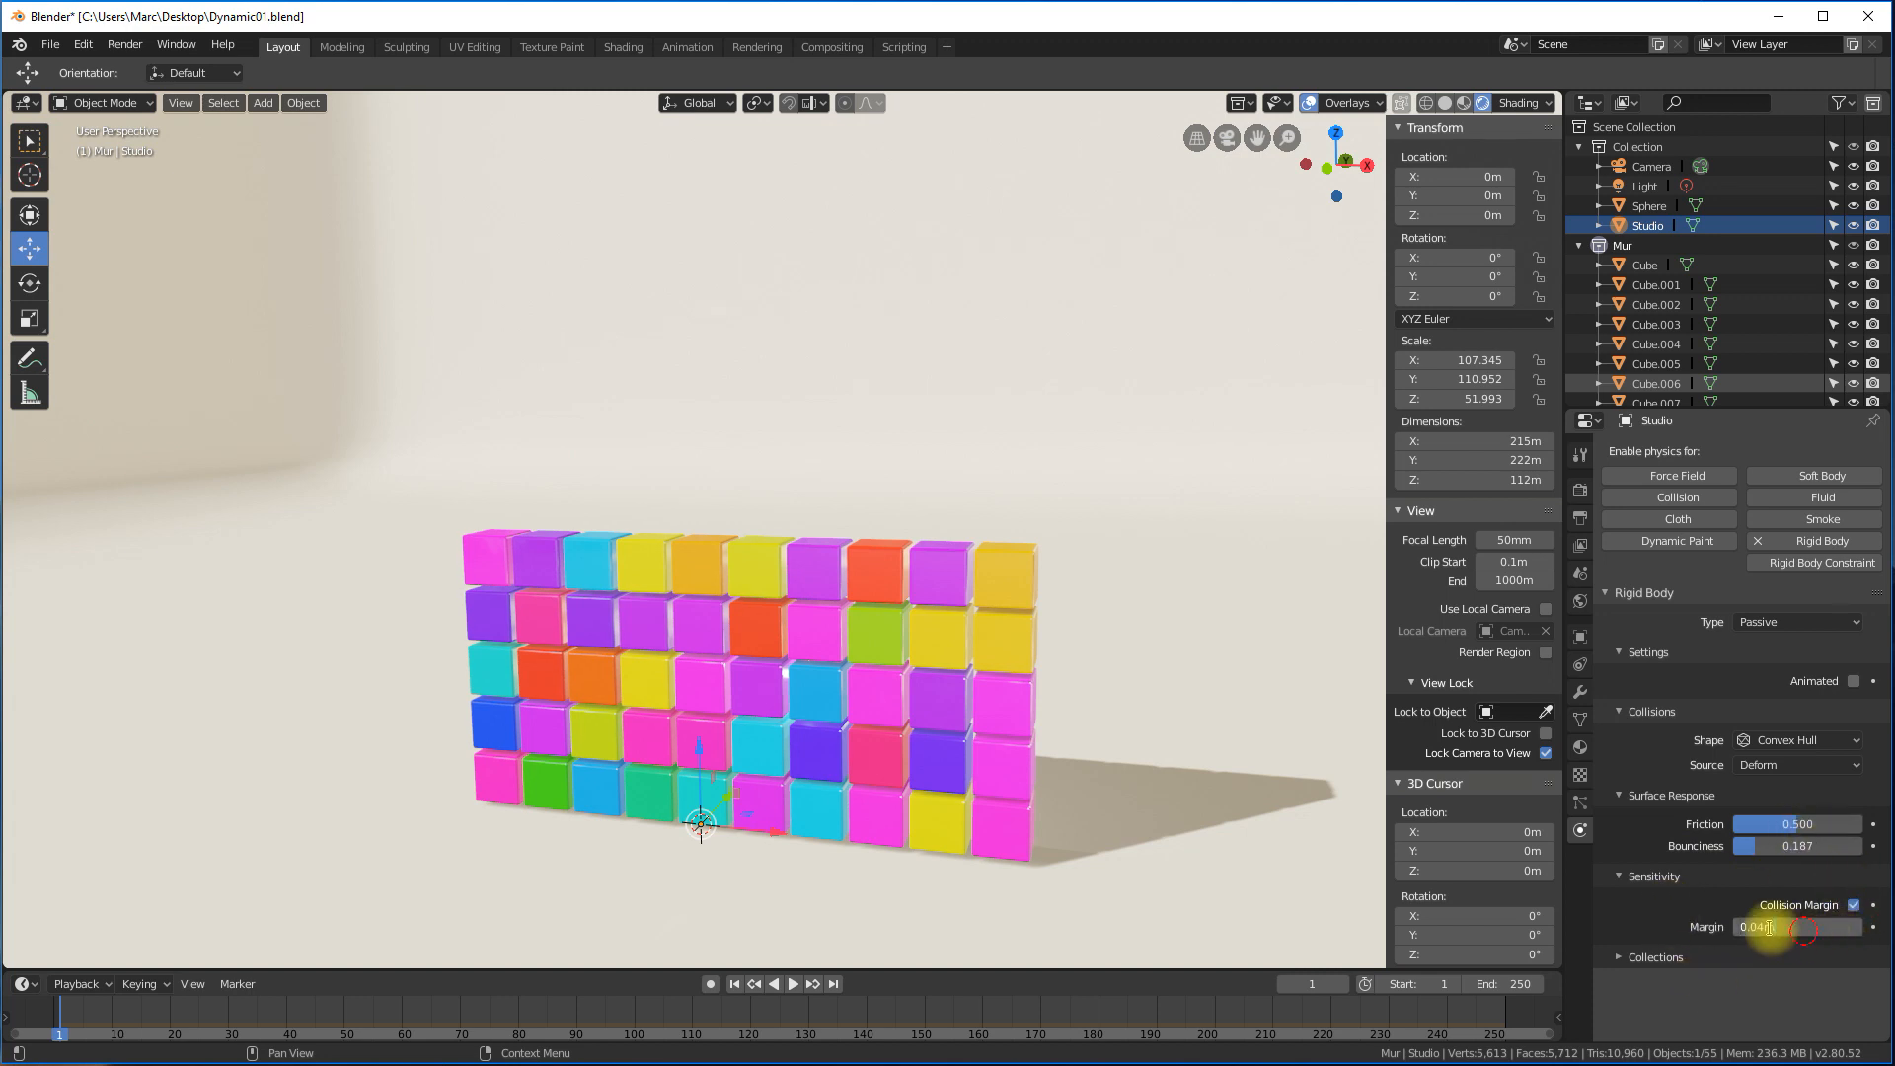
pyautogui.write('0')
pyautogui.press('Return')
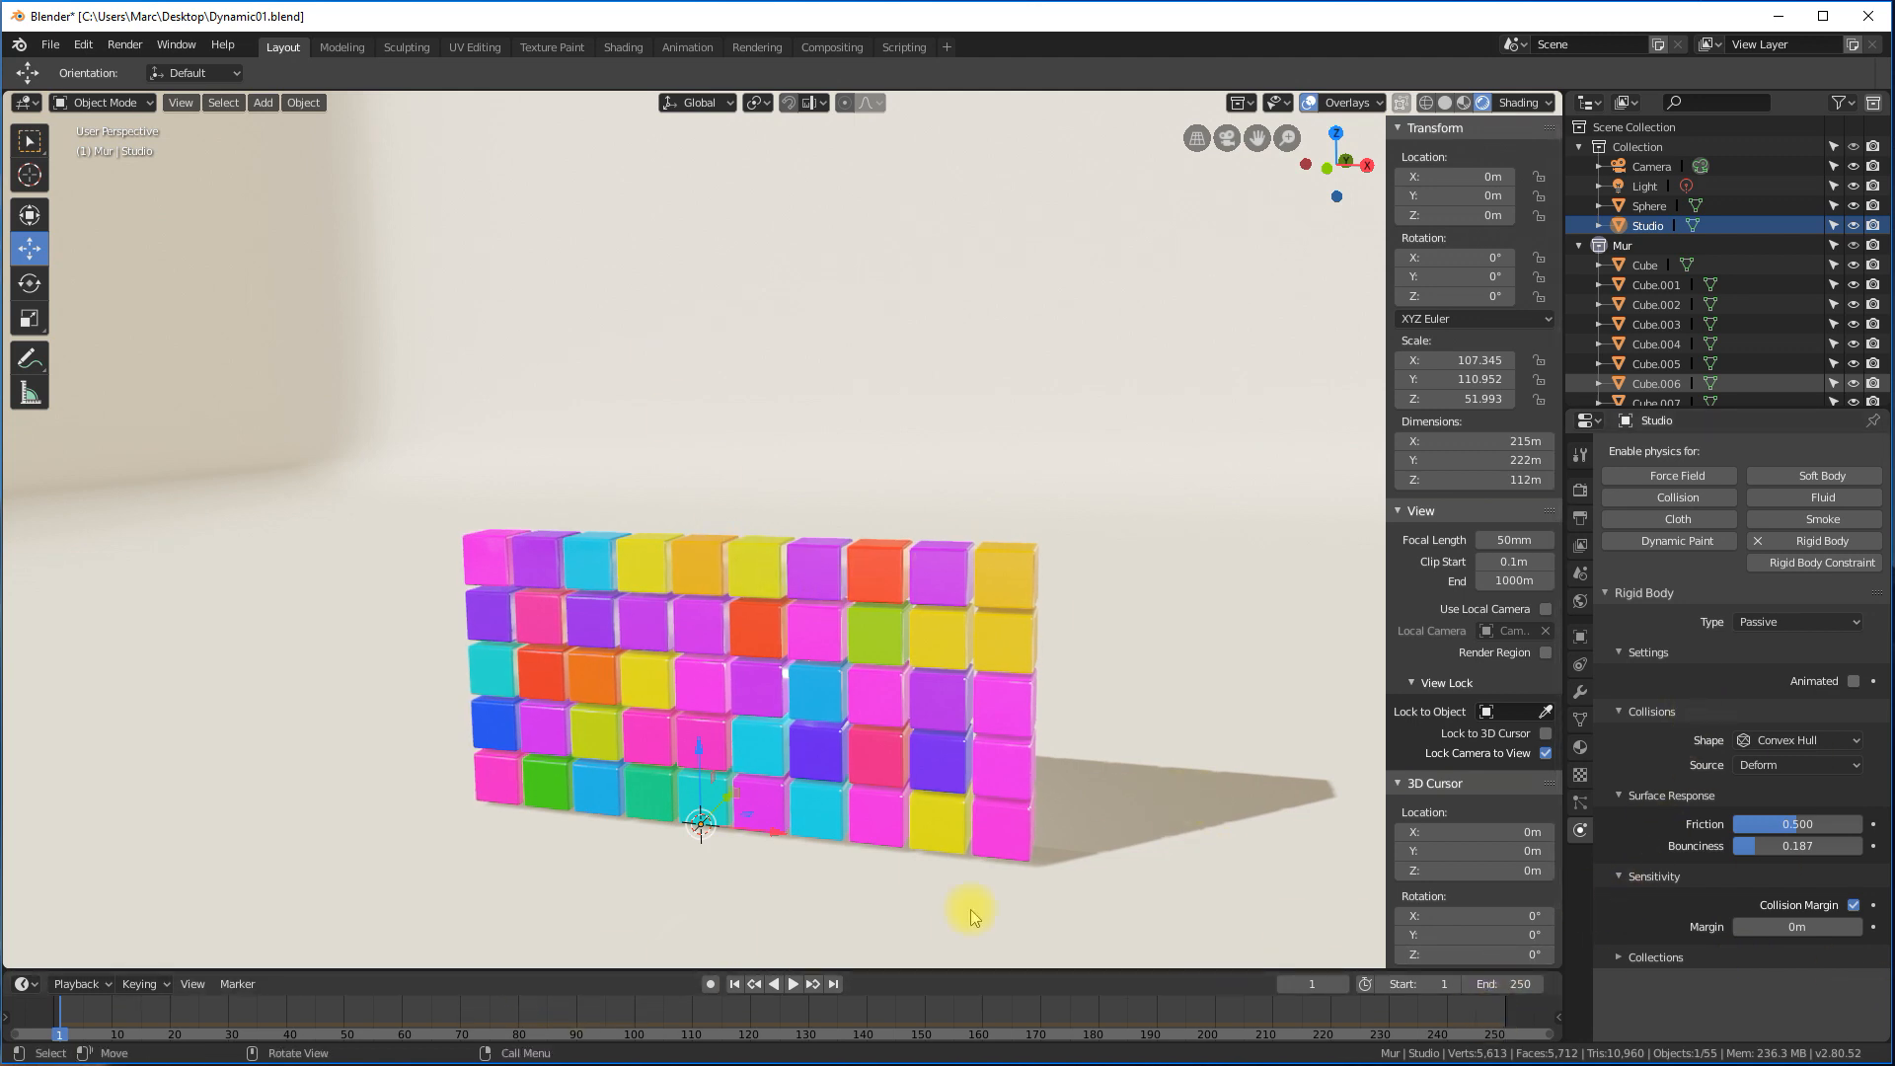
# Play the simulation briefly to test the cubes against the backdrop, stop it and return to frame 1.
pyautogui.click(793, 985)
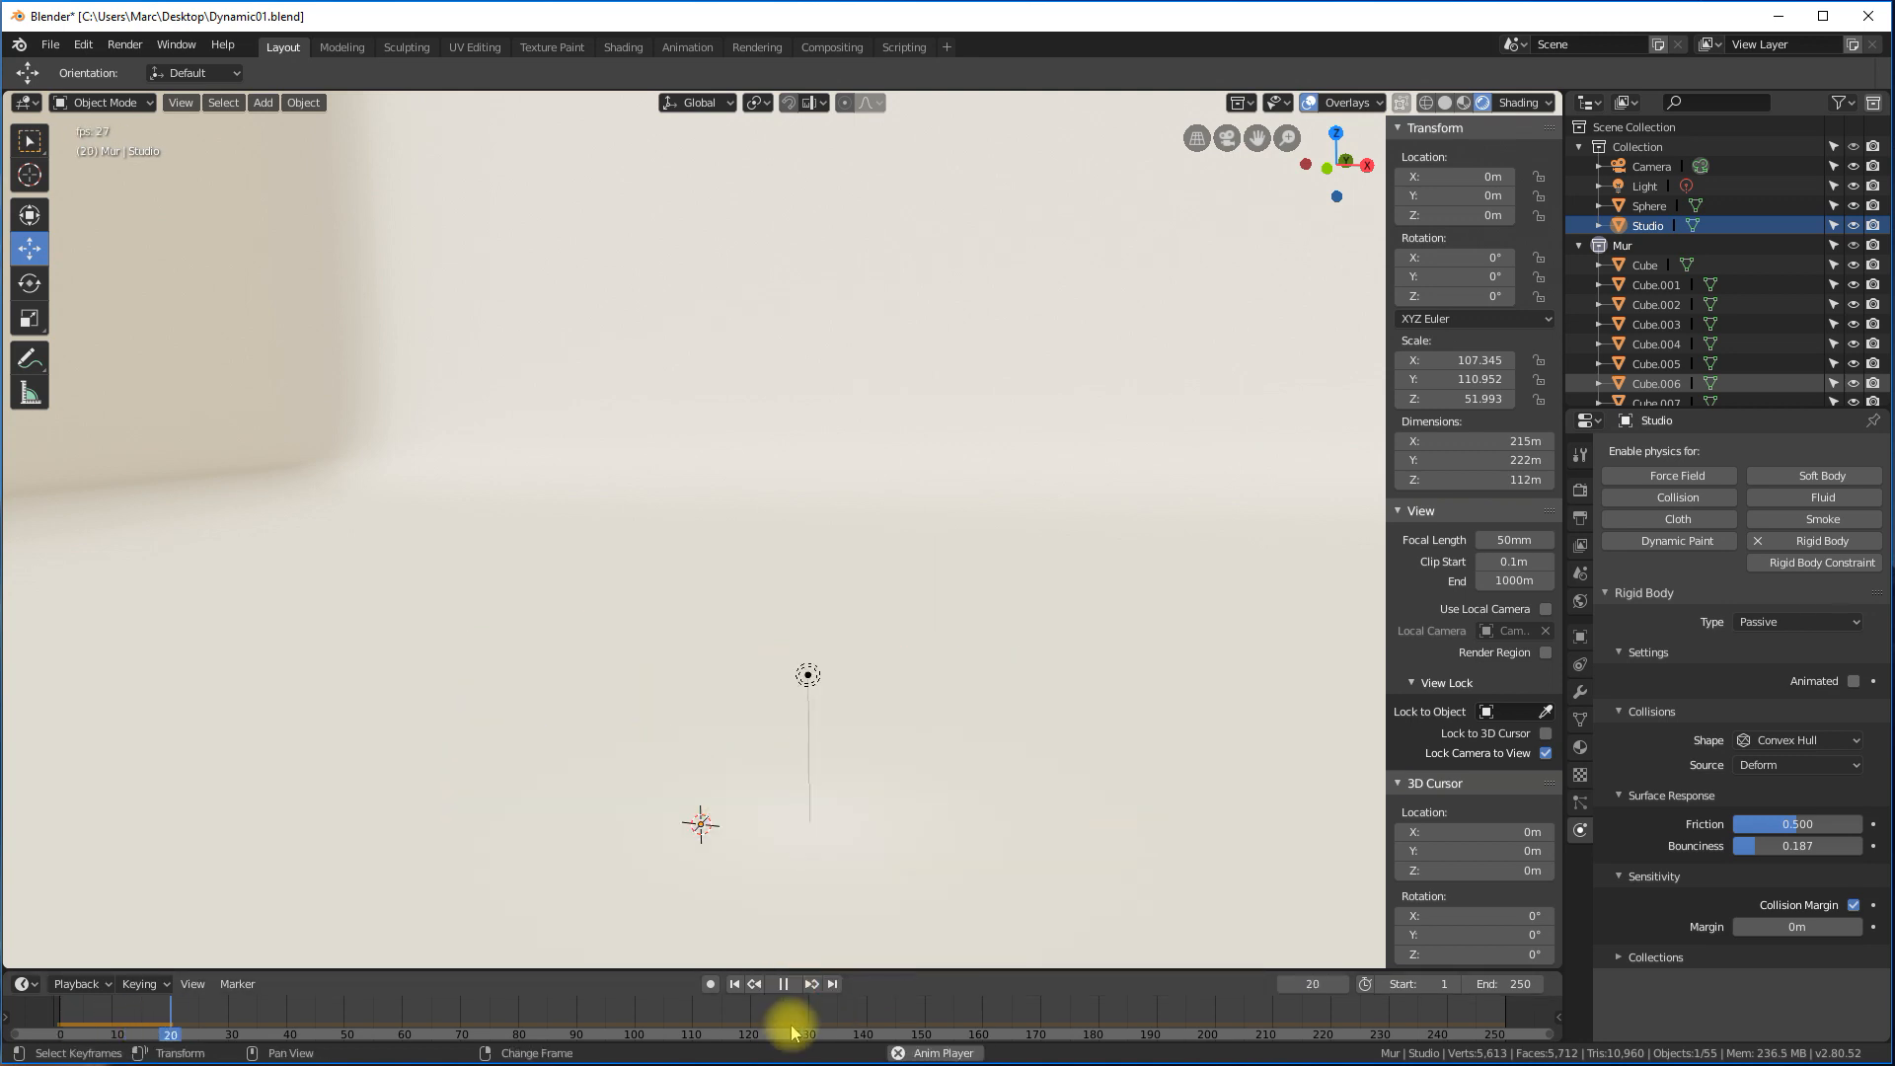
pyautogui.click(784, 984)
pyautogui.click(735, 984)
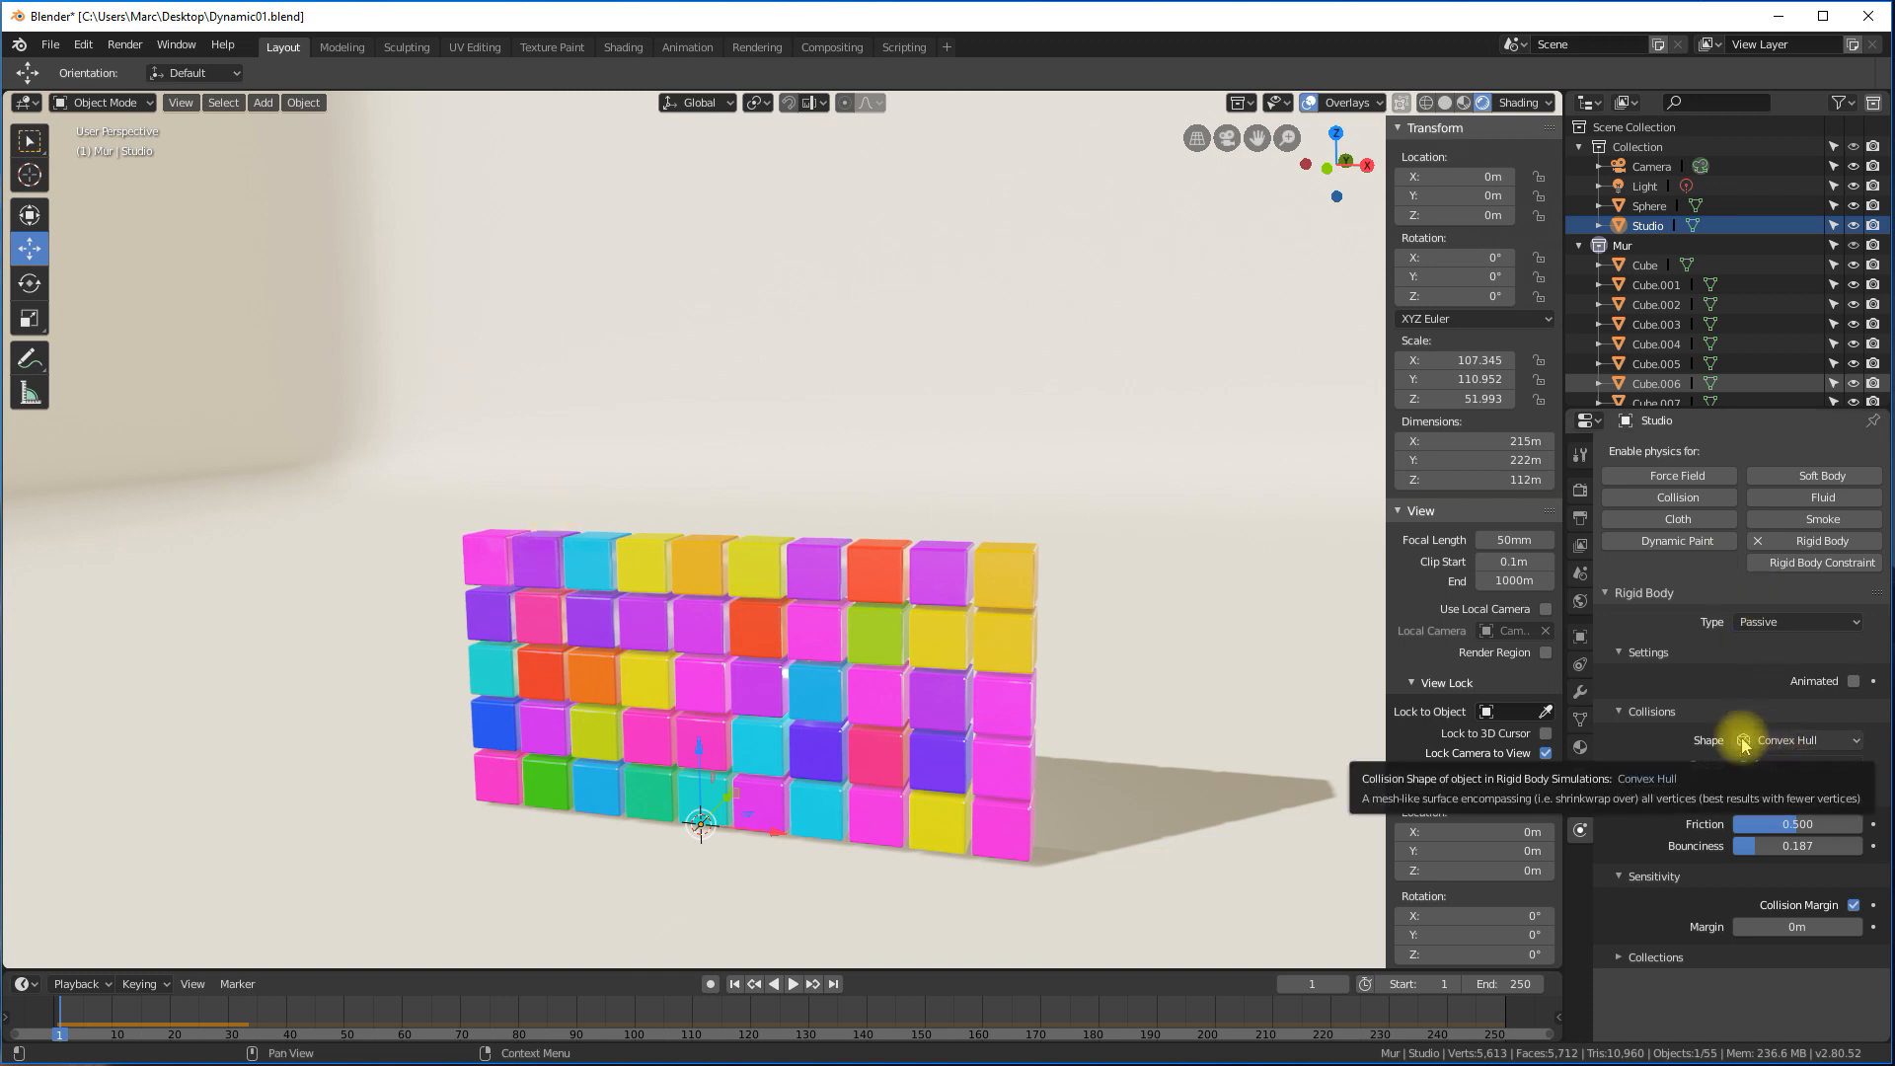
# Change the Studio backdrop's rigid body collision shape to Mesh.
pyautogui.scroll(-6, 514, 463)
pyautogui.scroll(2, 592, 415)
pyautogui.moveTo(711, 427); pyautogui.dragTo(614, 436, button='middle')
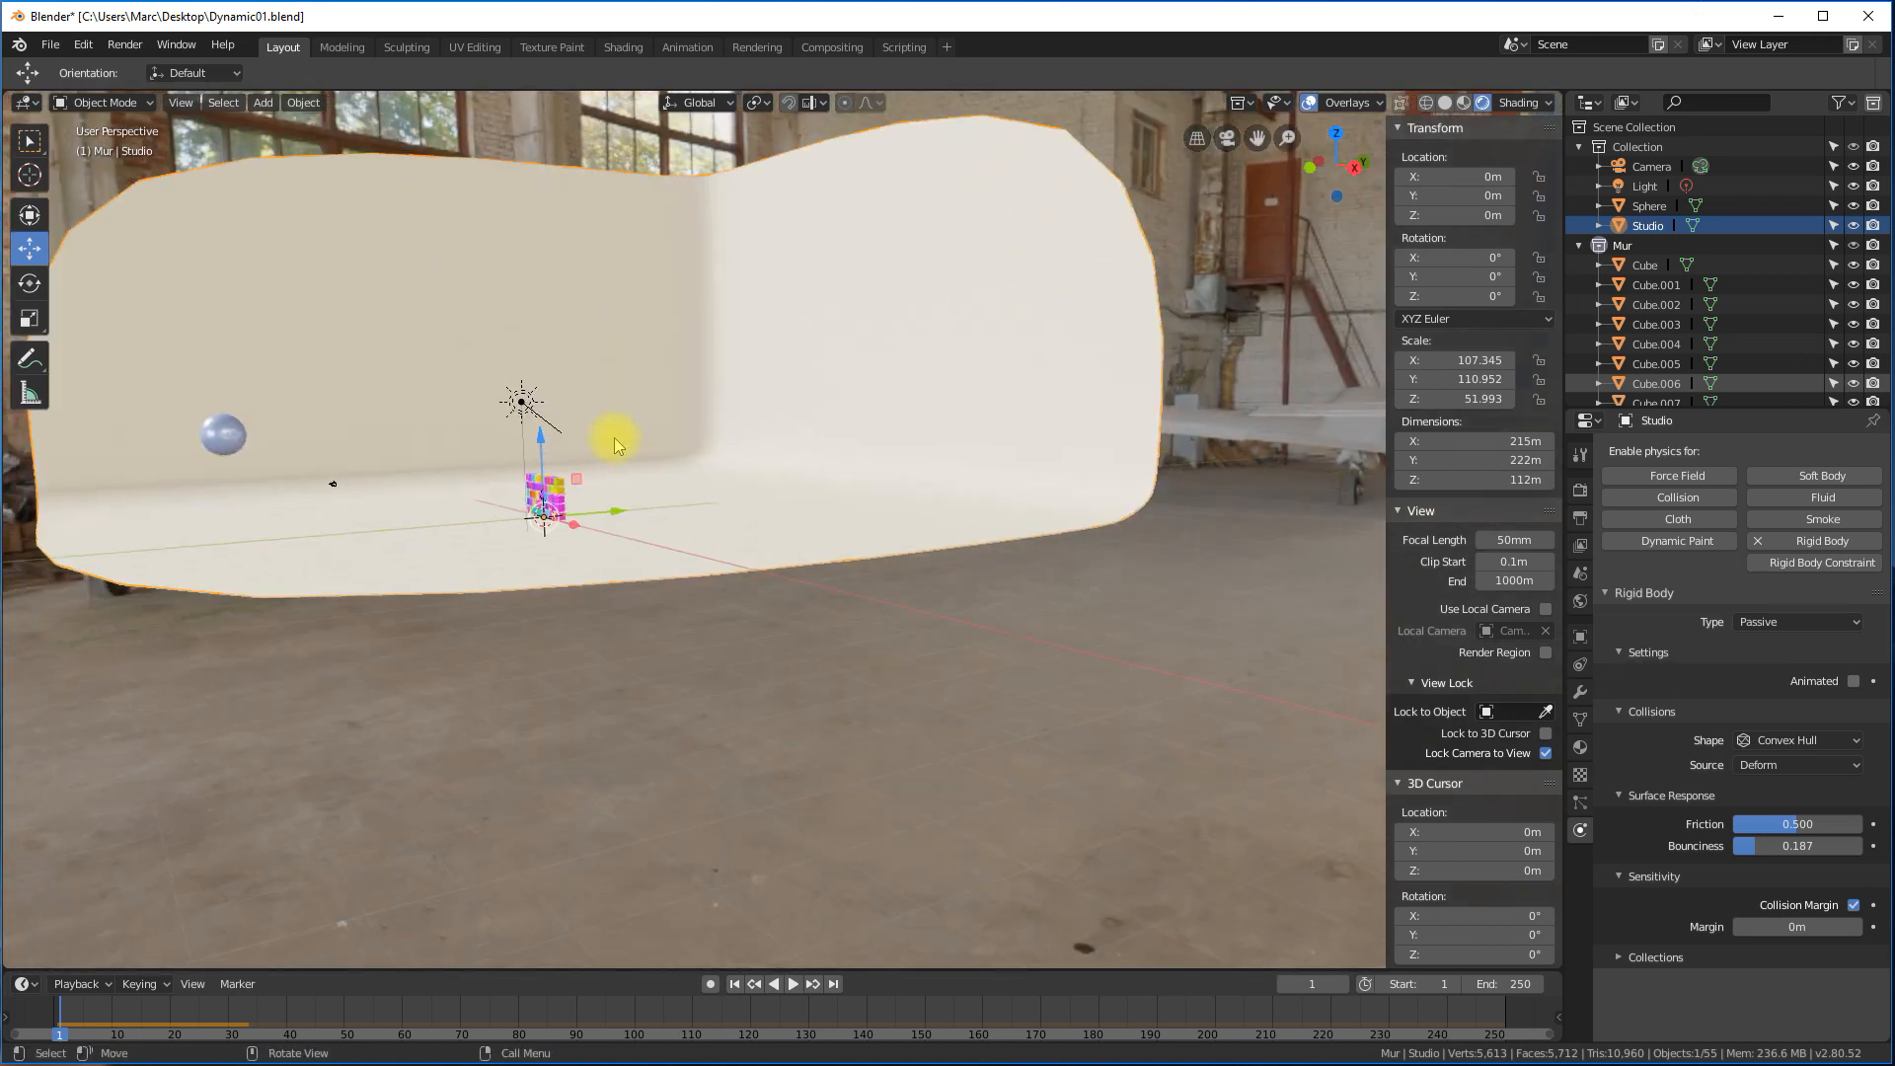
pyautogui.moveTo(768, 439); pyautogui.dragTo(881, 494, button='middle')
pyautogui.scroll(7, 601, 492)
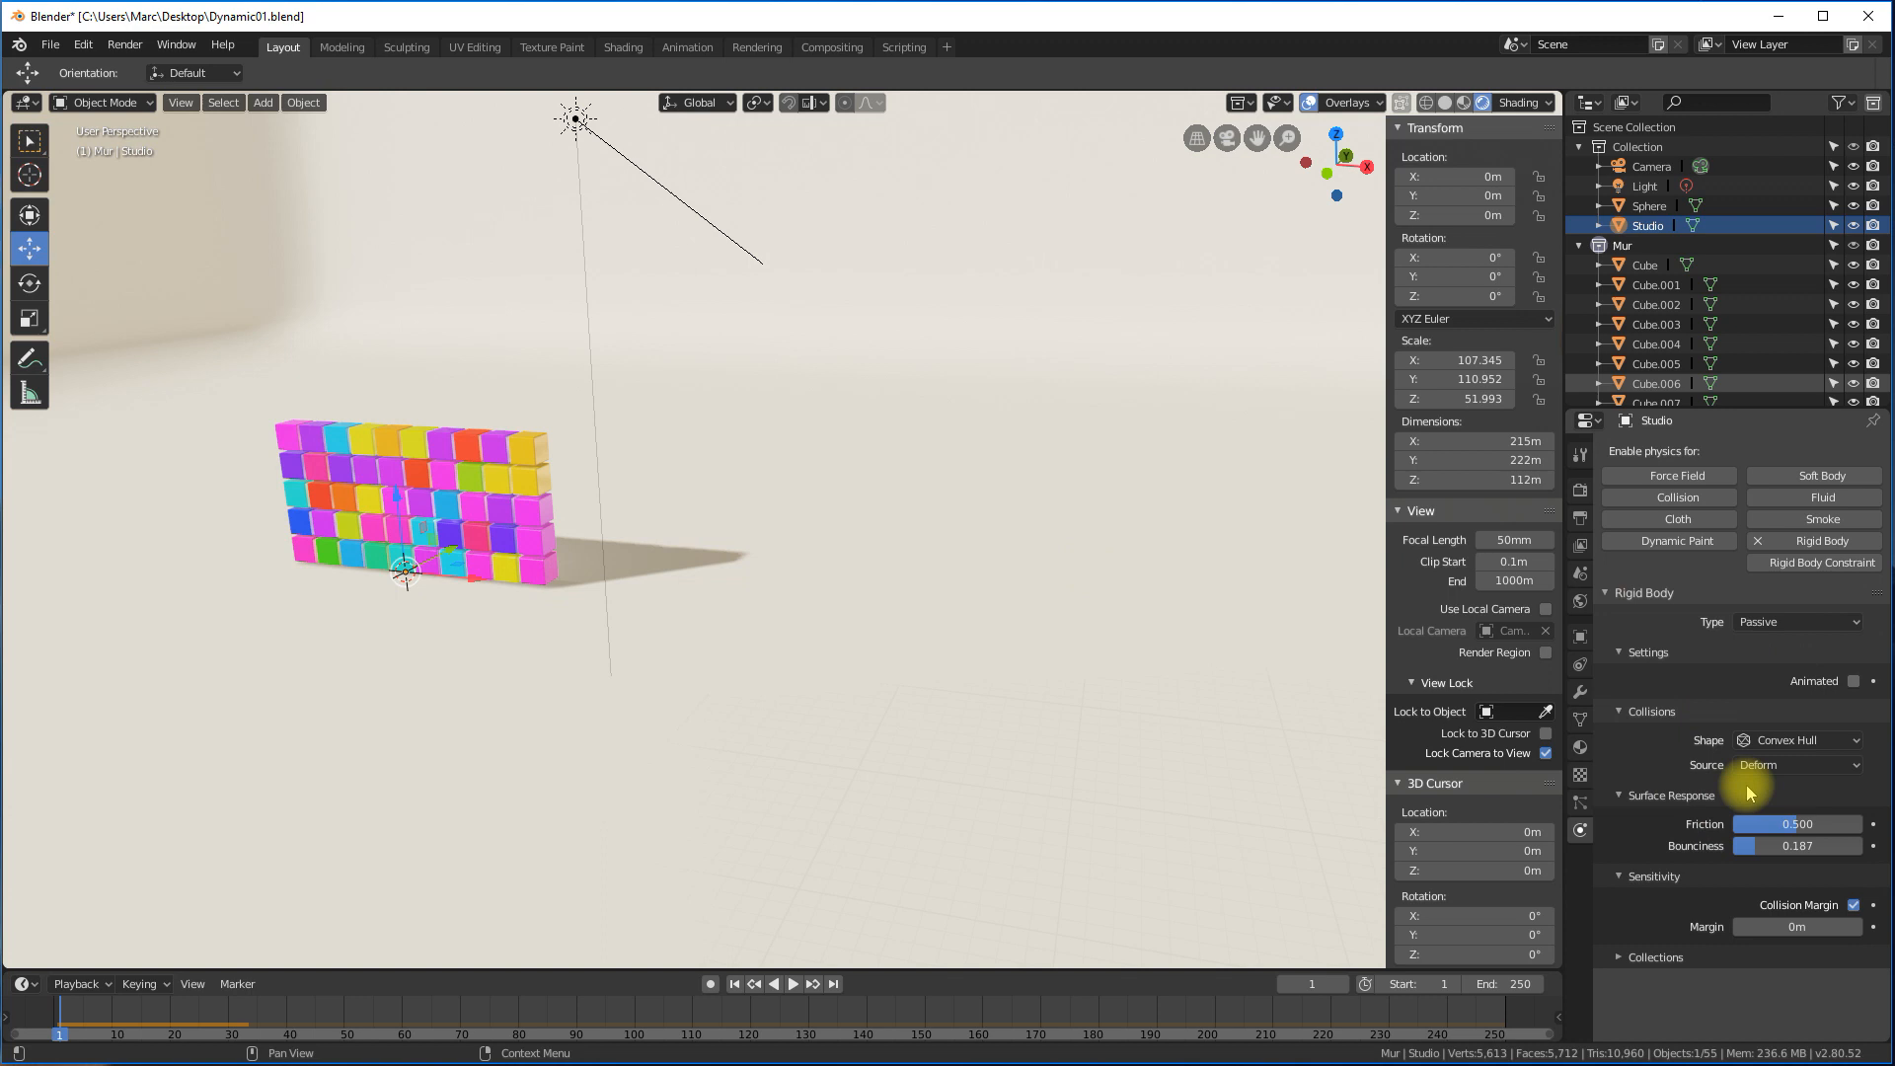
pyautogui.click(1797, 740)
pyautogui.click(1752, 895)
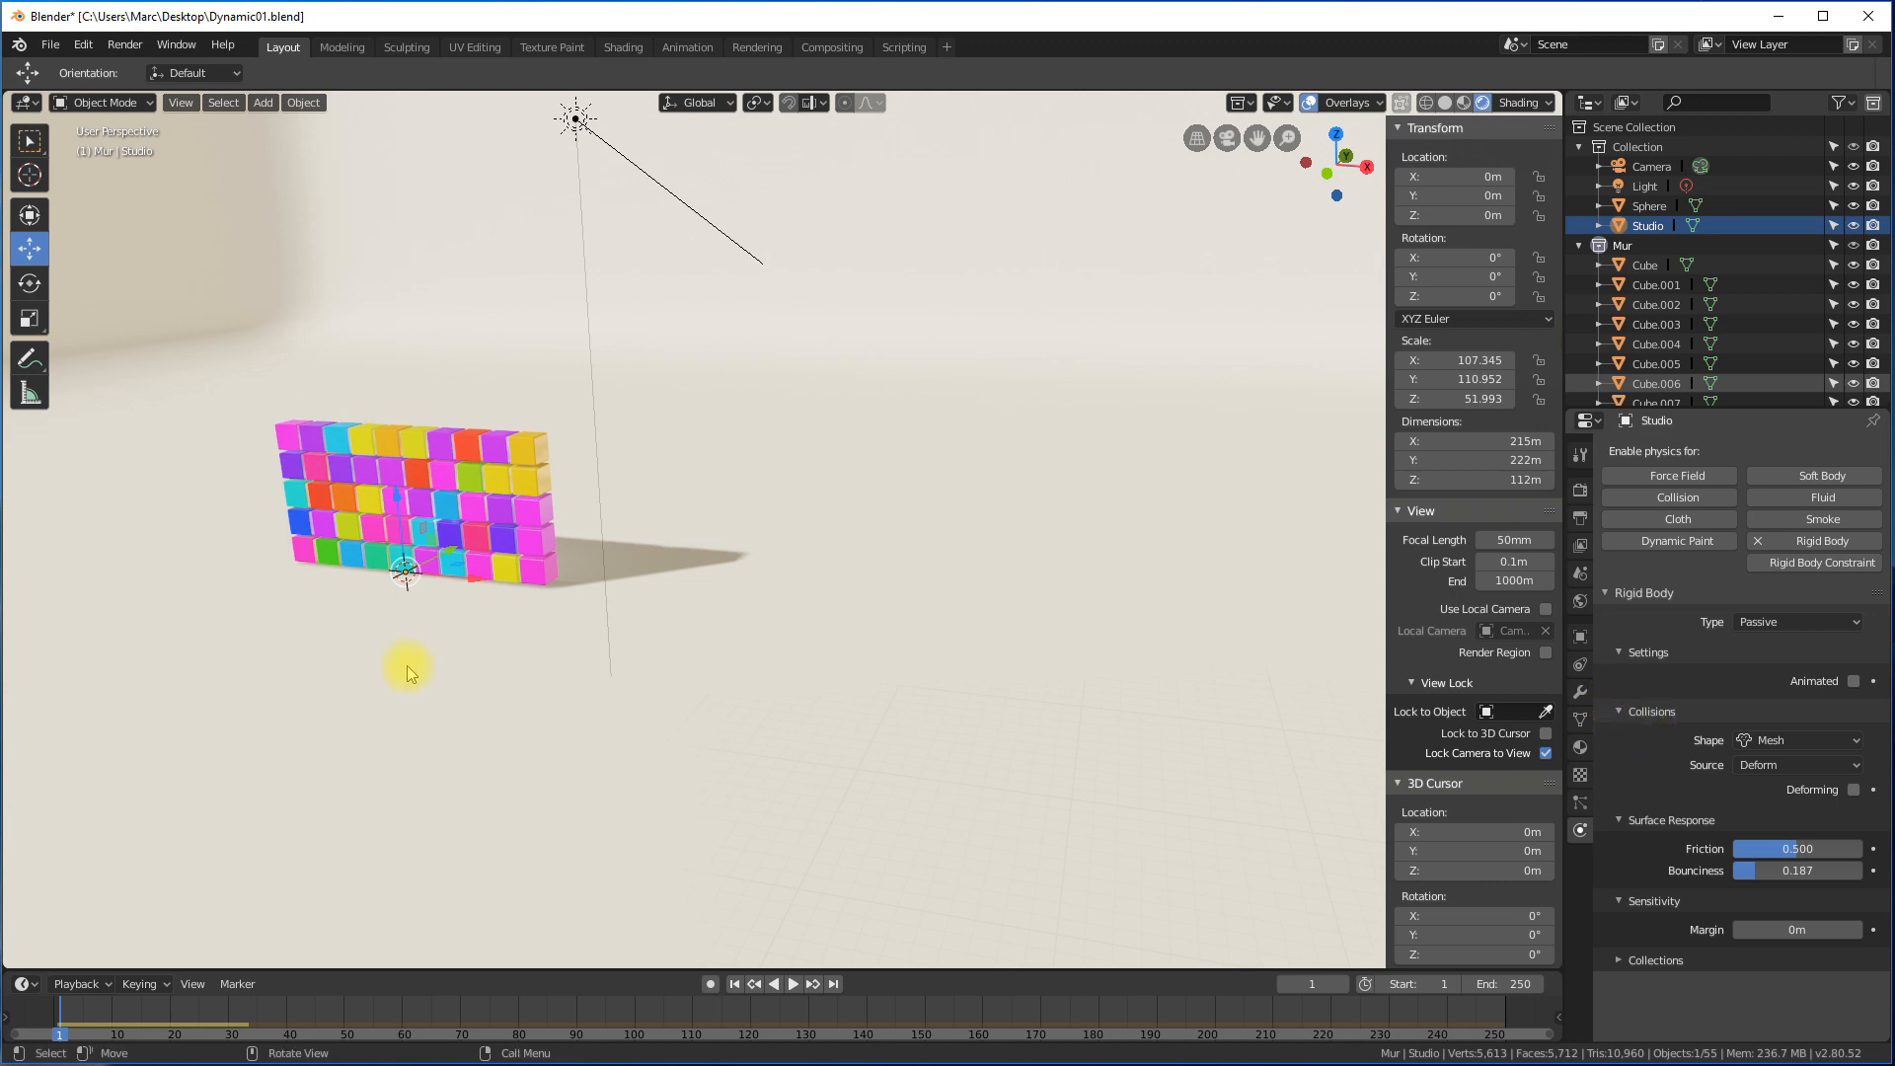
# Replay the simulation with the cube wall in close view, stop it and return to the first frame.
pyautogui.keyDown('shift'); pyautogui.moveTo(715, 681); pyautogui.dragTo(1140, 768, button='middle'); pyautogui.keyUp('shift')
pyautogui.scroll(2, 809, 571)
pyautogui.scroll(3, 778, 585)
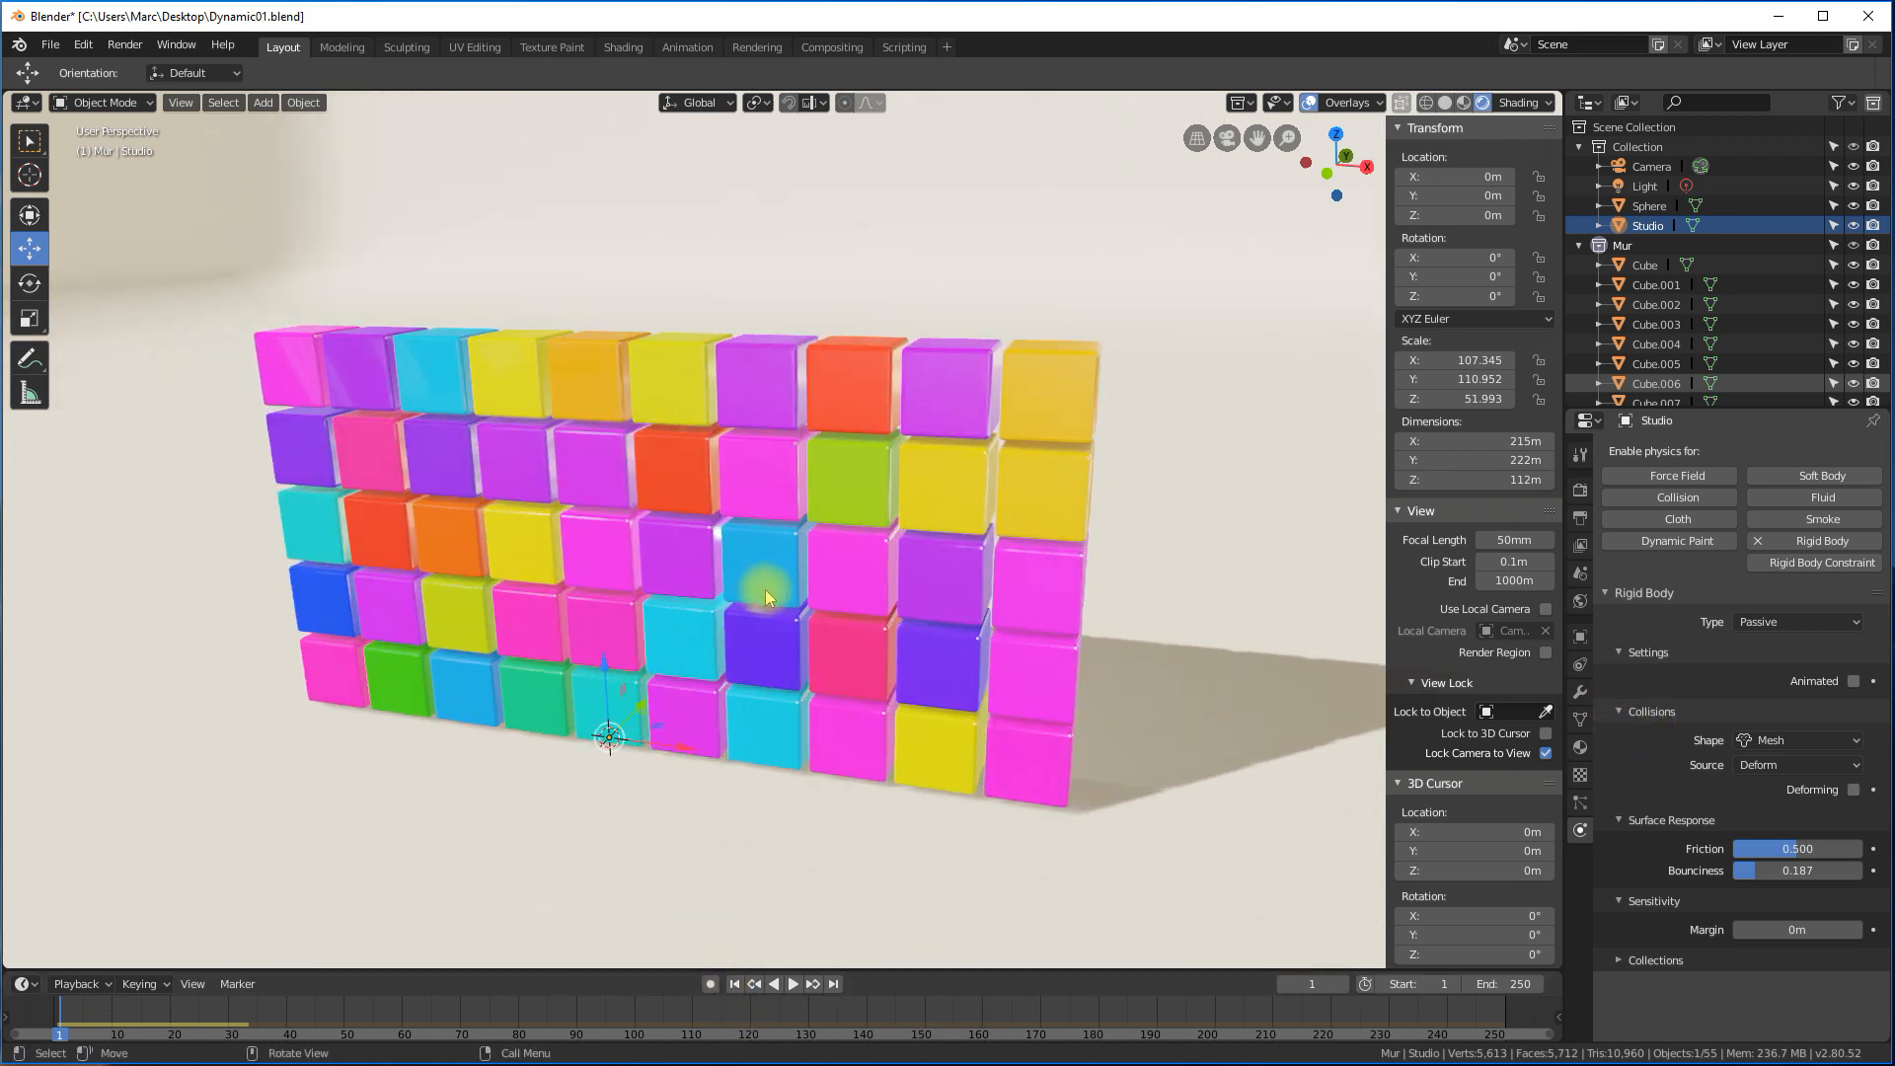
pyautogui.keyDown('shift'); pyautogui.moveTo(690, 644); pyautogui.dragTo(826, 675, button='middle'); pyautogui.keyUp('shift')
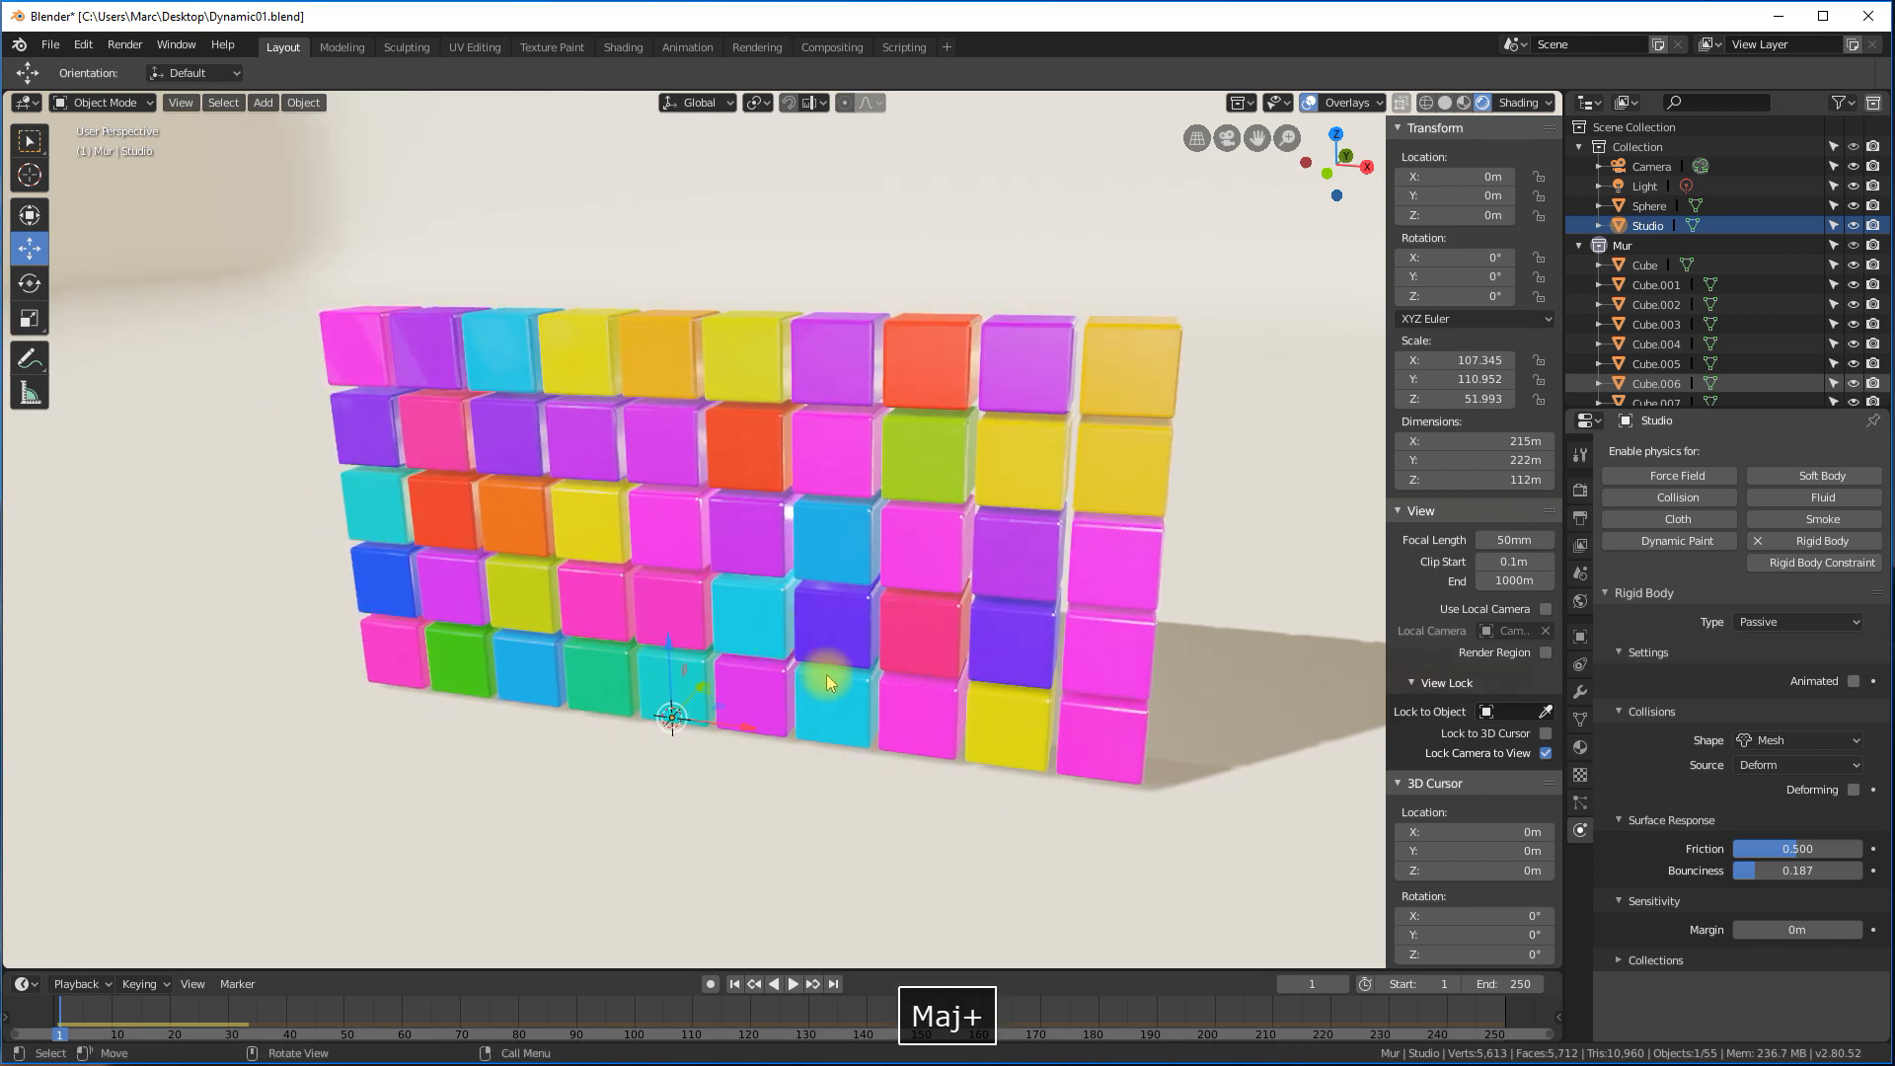
pyautogui.click(794, 984)
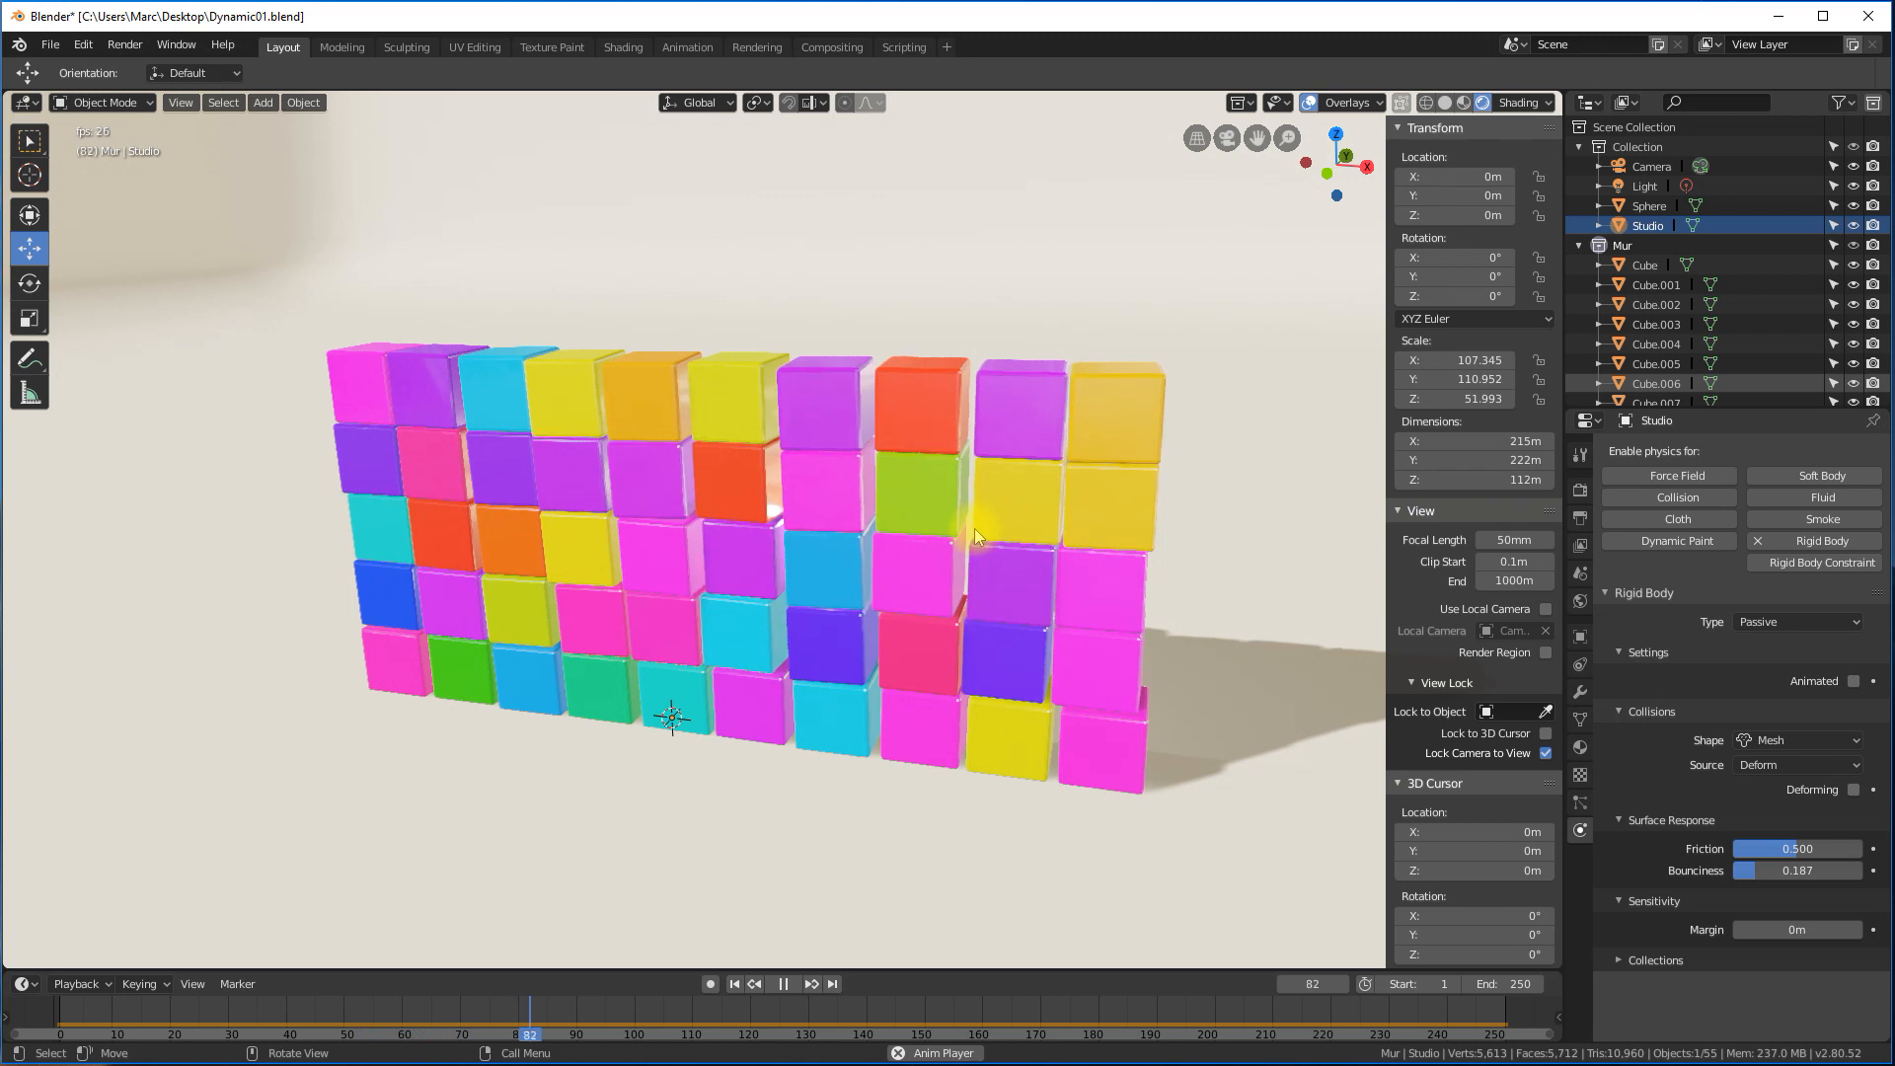
pyautogui.click(782, 984)
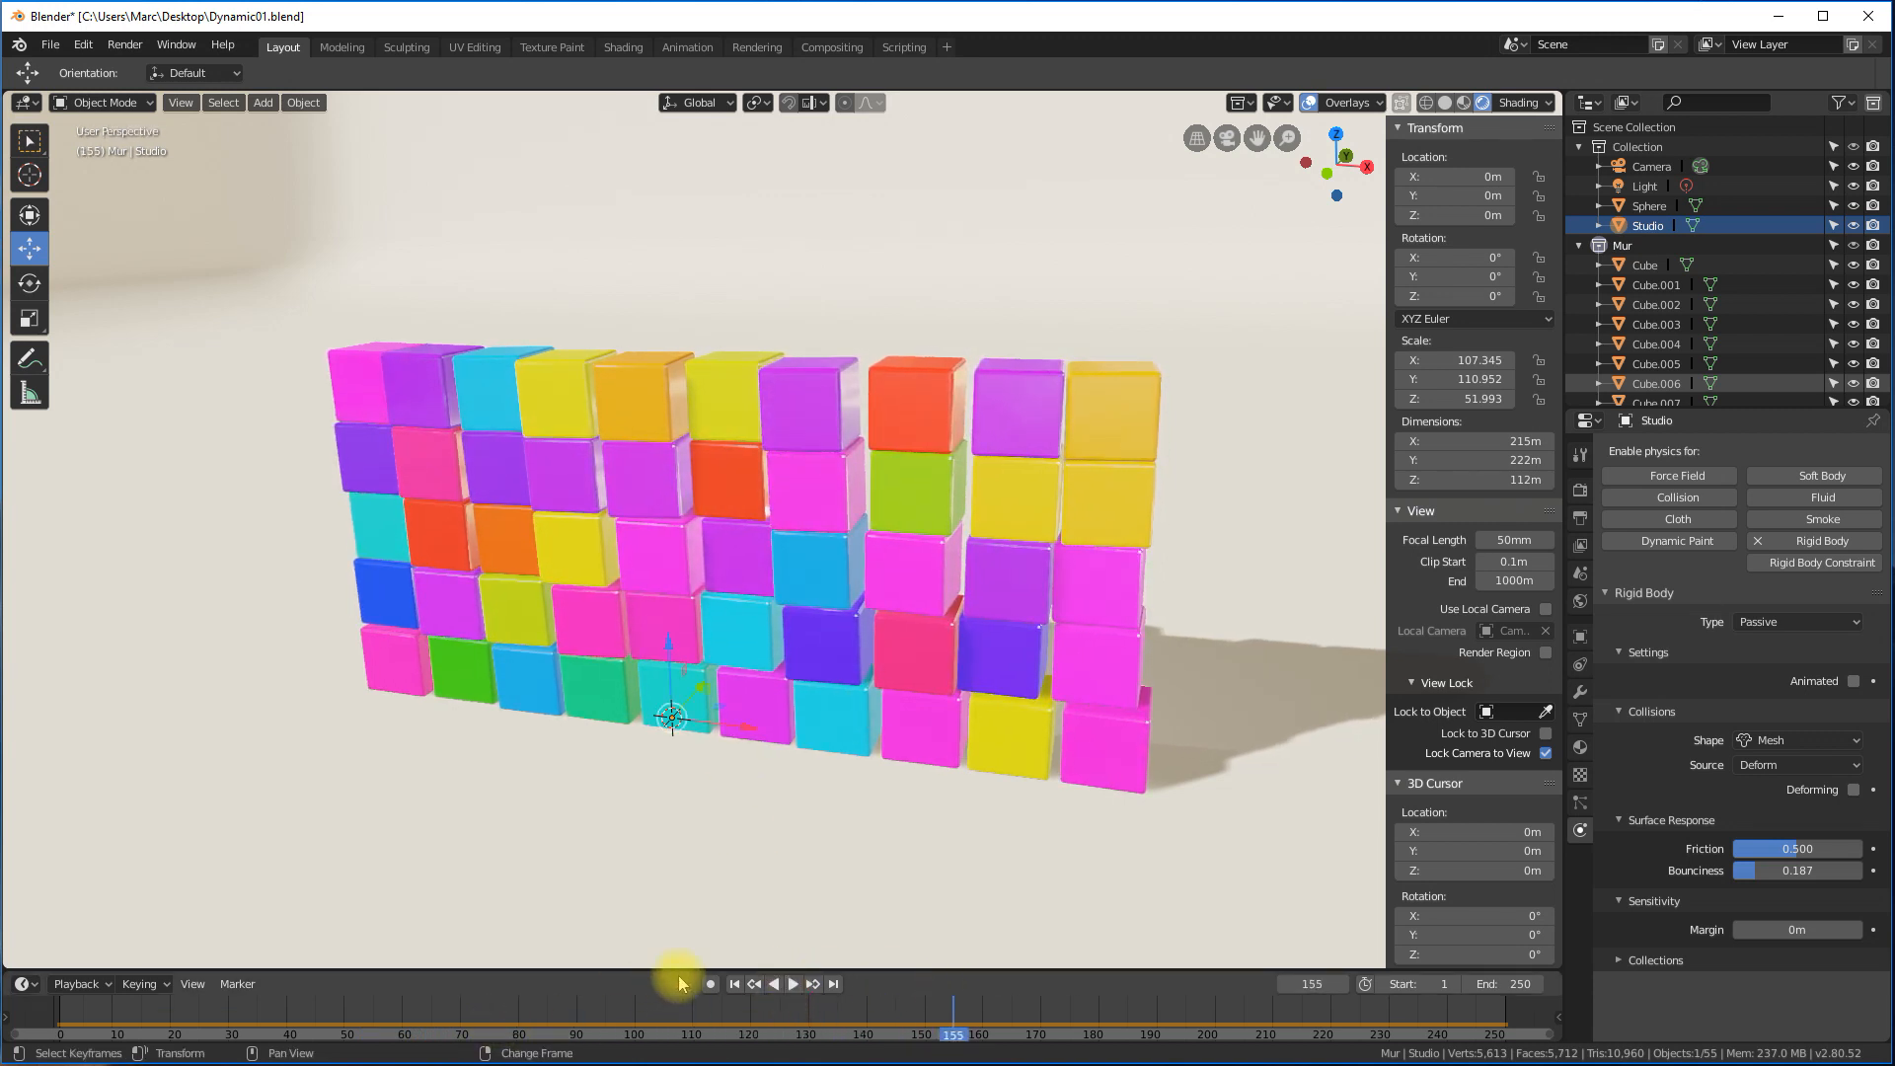
pyautogui.click(735, 984)
# Enable Rigid Body physics on the sphere, keeping it Active, and turn on its Animated option.
pyautogui.scroll(-8, 811, 447)
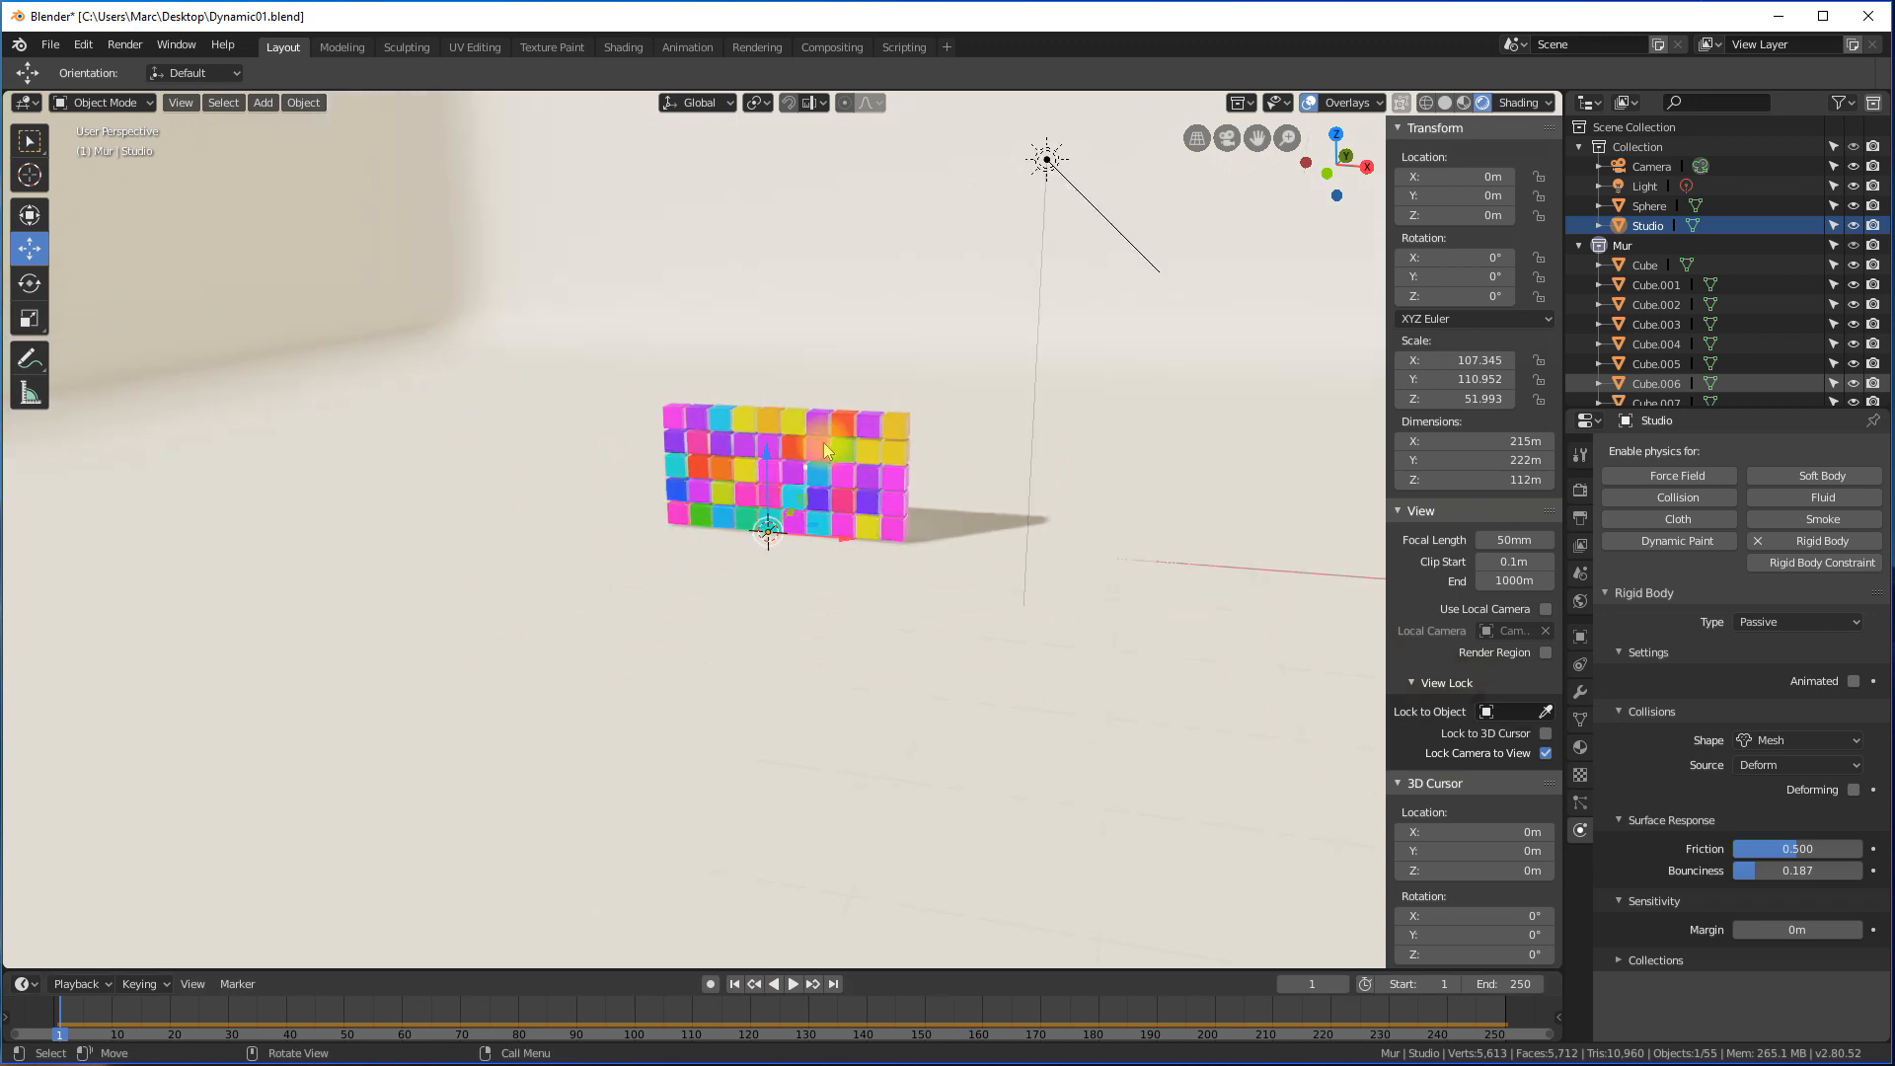
pyautogui.moveTo(1063, 555); pyautogui.dragTo(871, 585, button='middle')
pyautogui.keyDown('shift'); pyautogui.moveTo(506, 474); pyautogui.dragTo(696, 490, button='middle'); pyautogui.keyUp('shift')
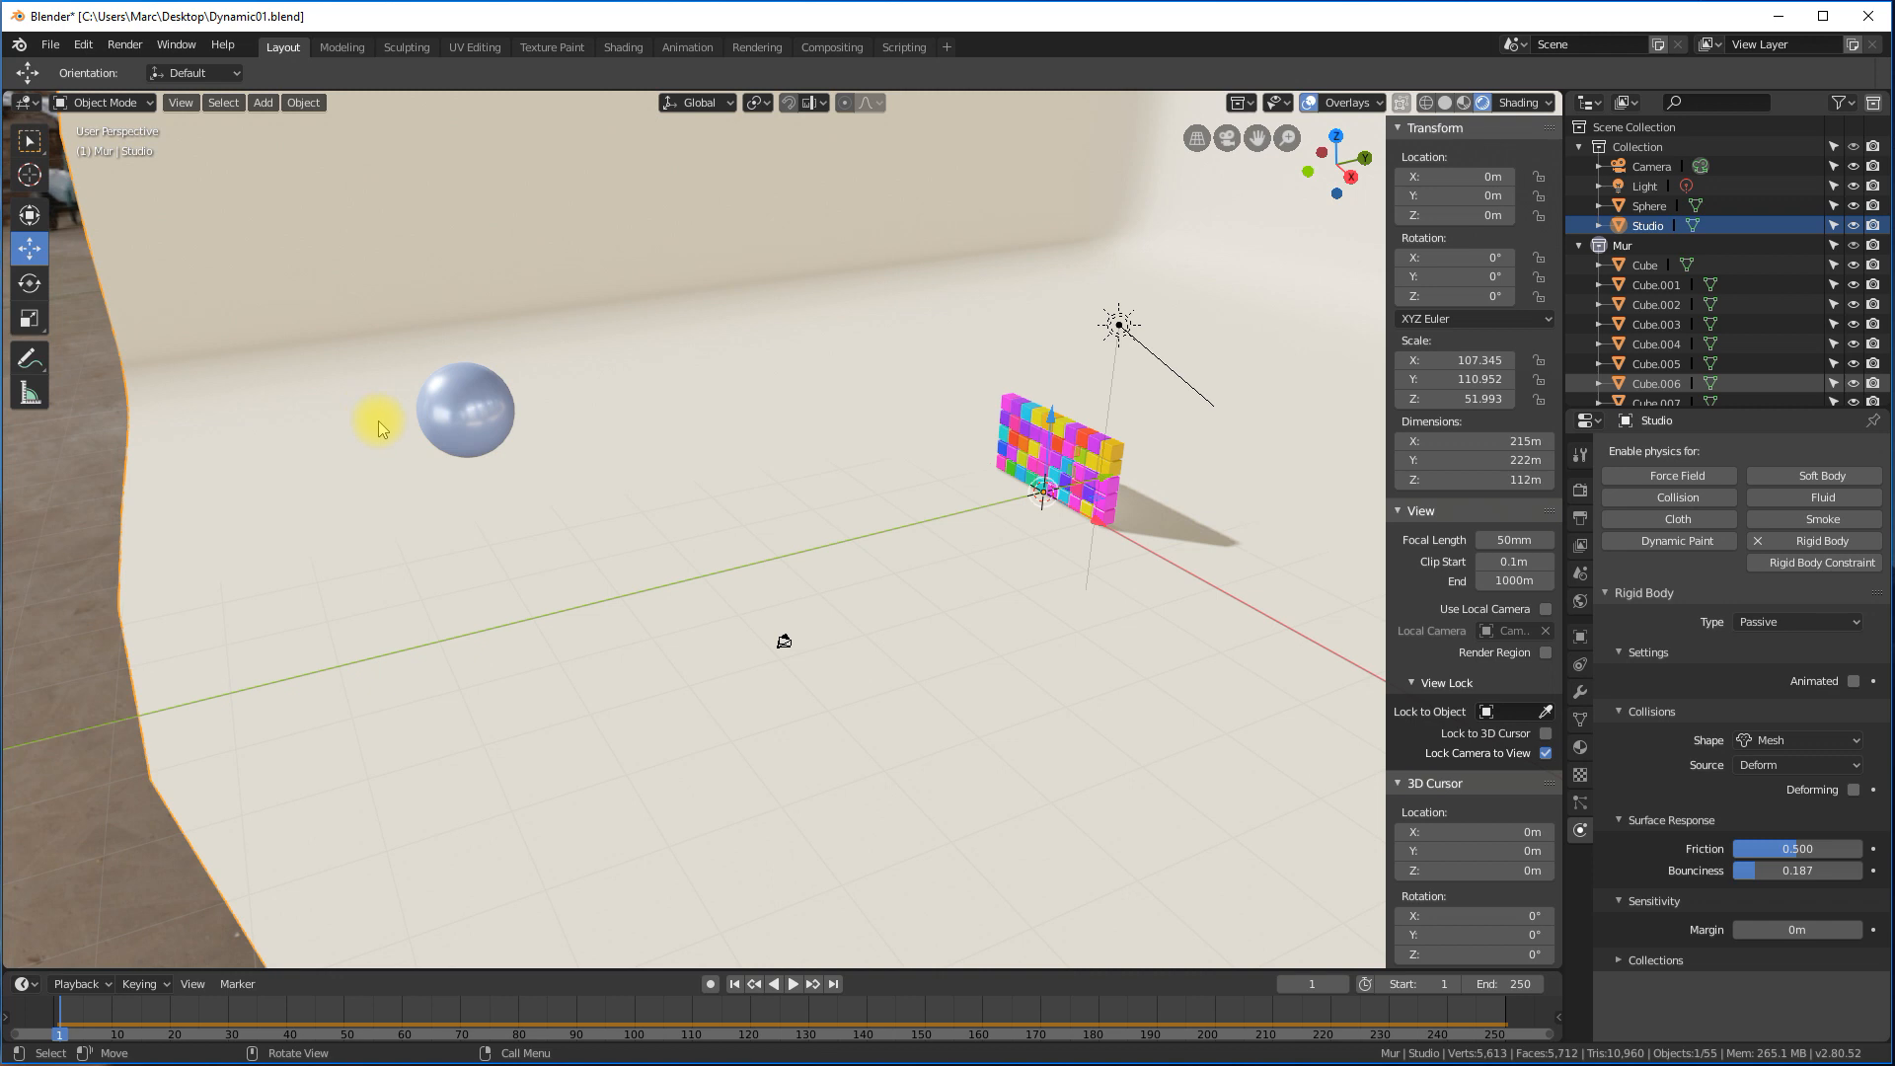
pyautogui.click(431, 431)
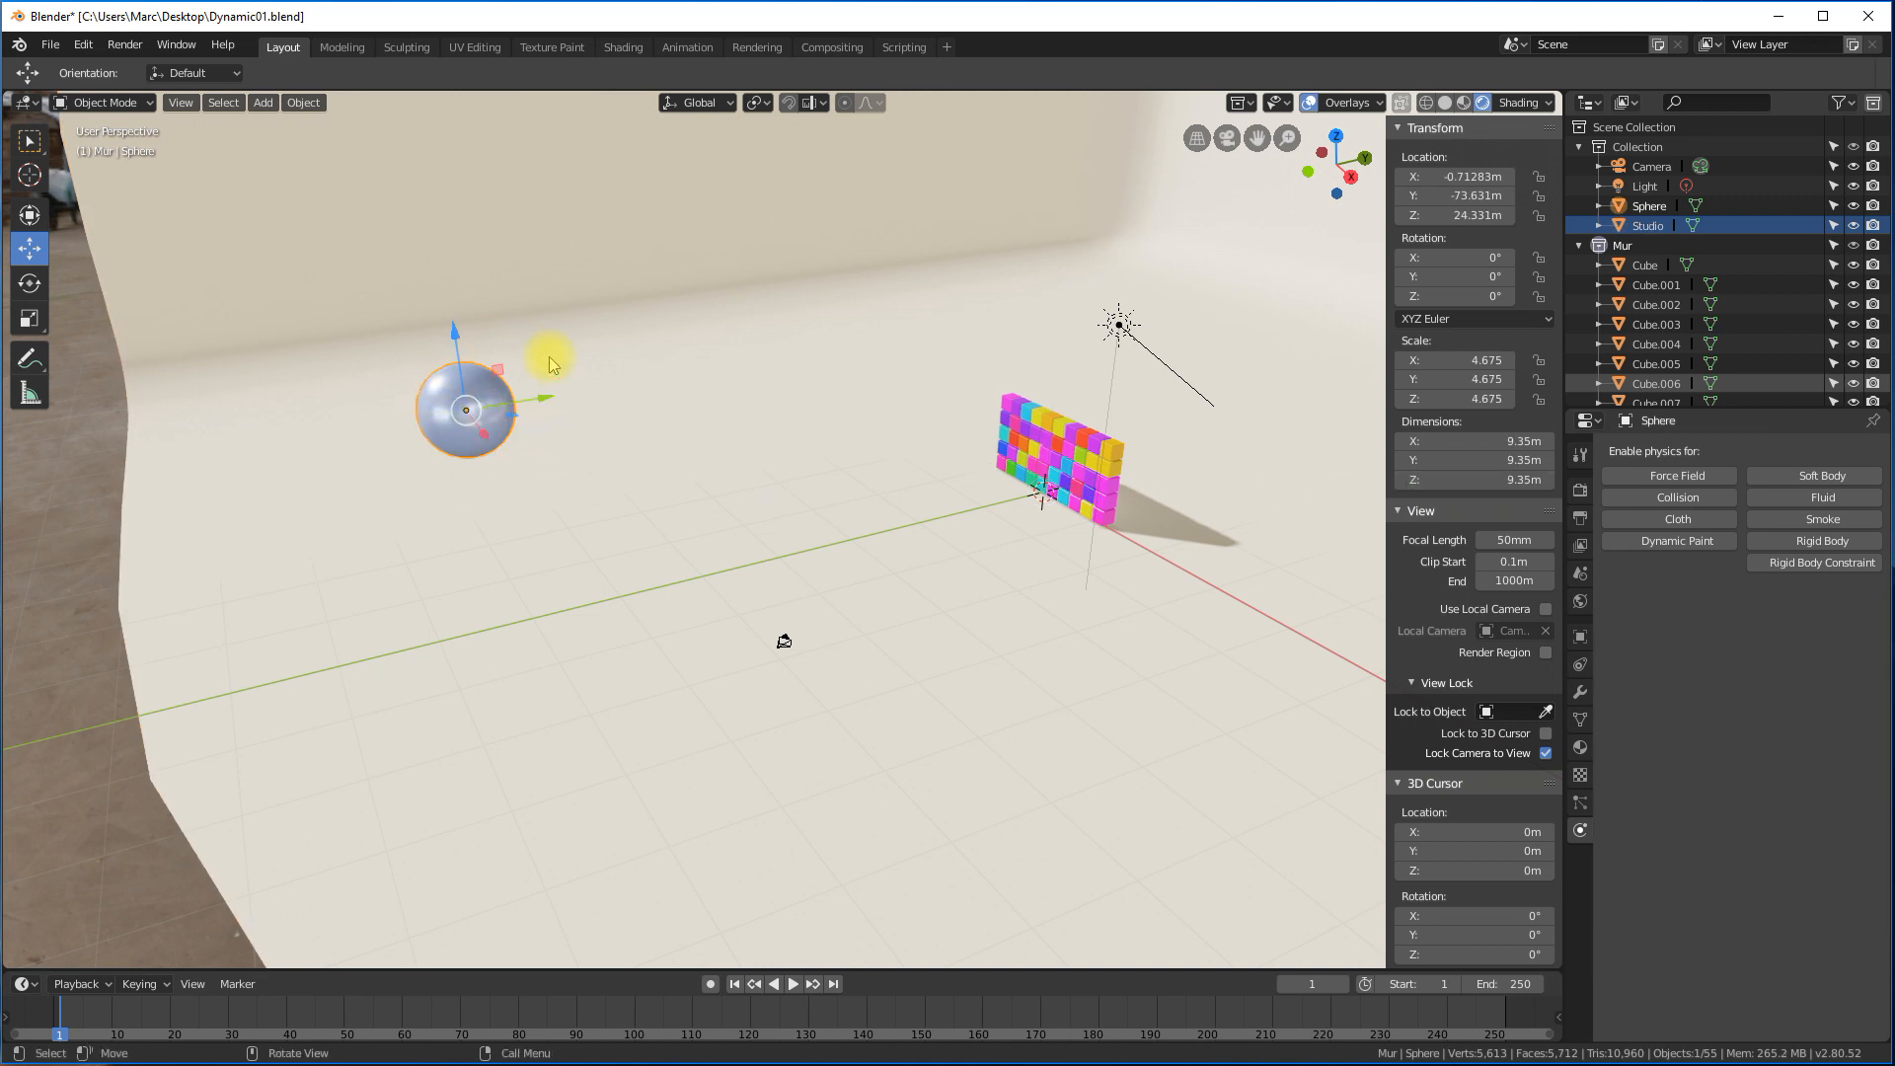
pyautogui.moveTo(501, 429)
pyautogui.mouseDown(button='middle')
pyautogui.moveTo(533, 462)
pyautogui.moveTo(535, 425)
pyautogui.mouseUp(button='middle')
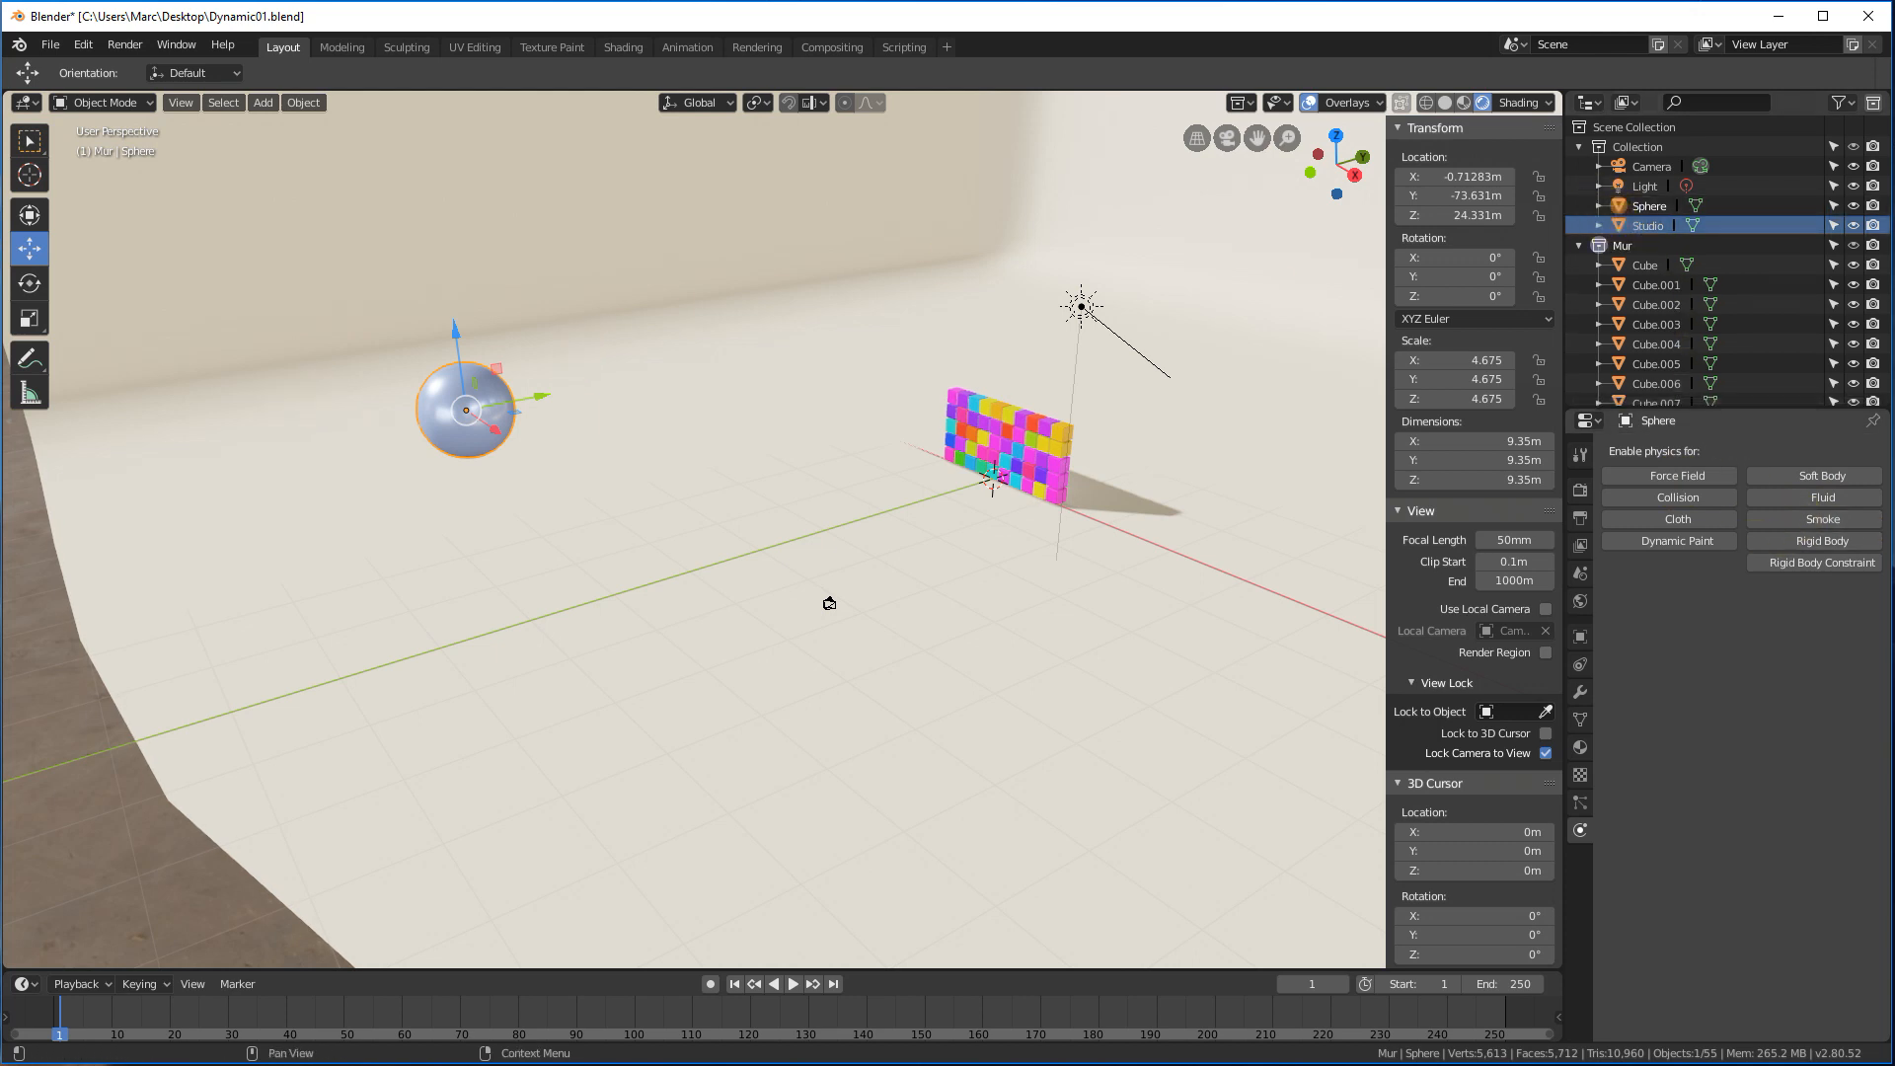
pyautogui.click(1819, 542)
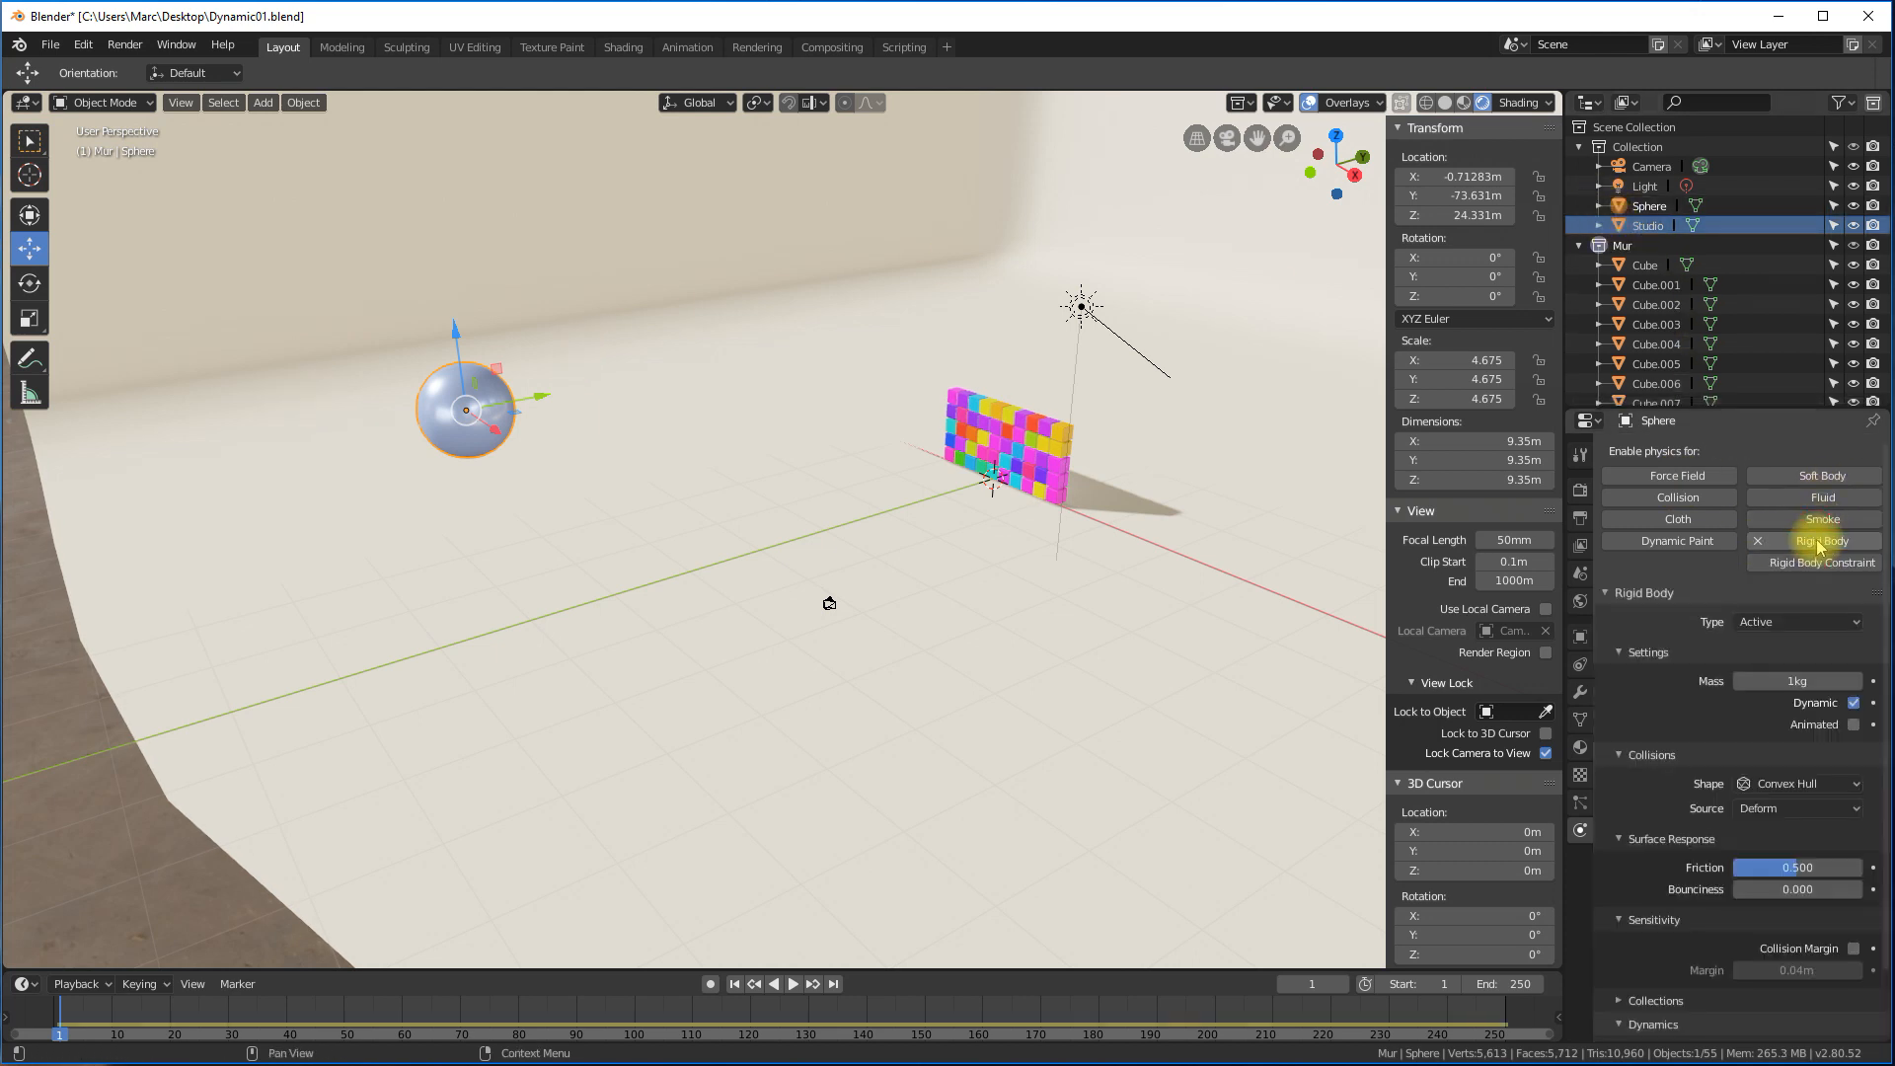
pyautogui.click(1854, 725)
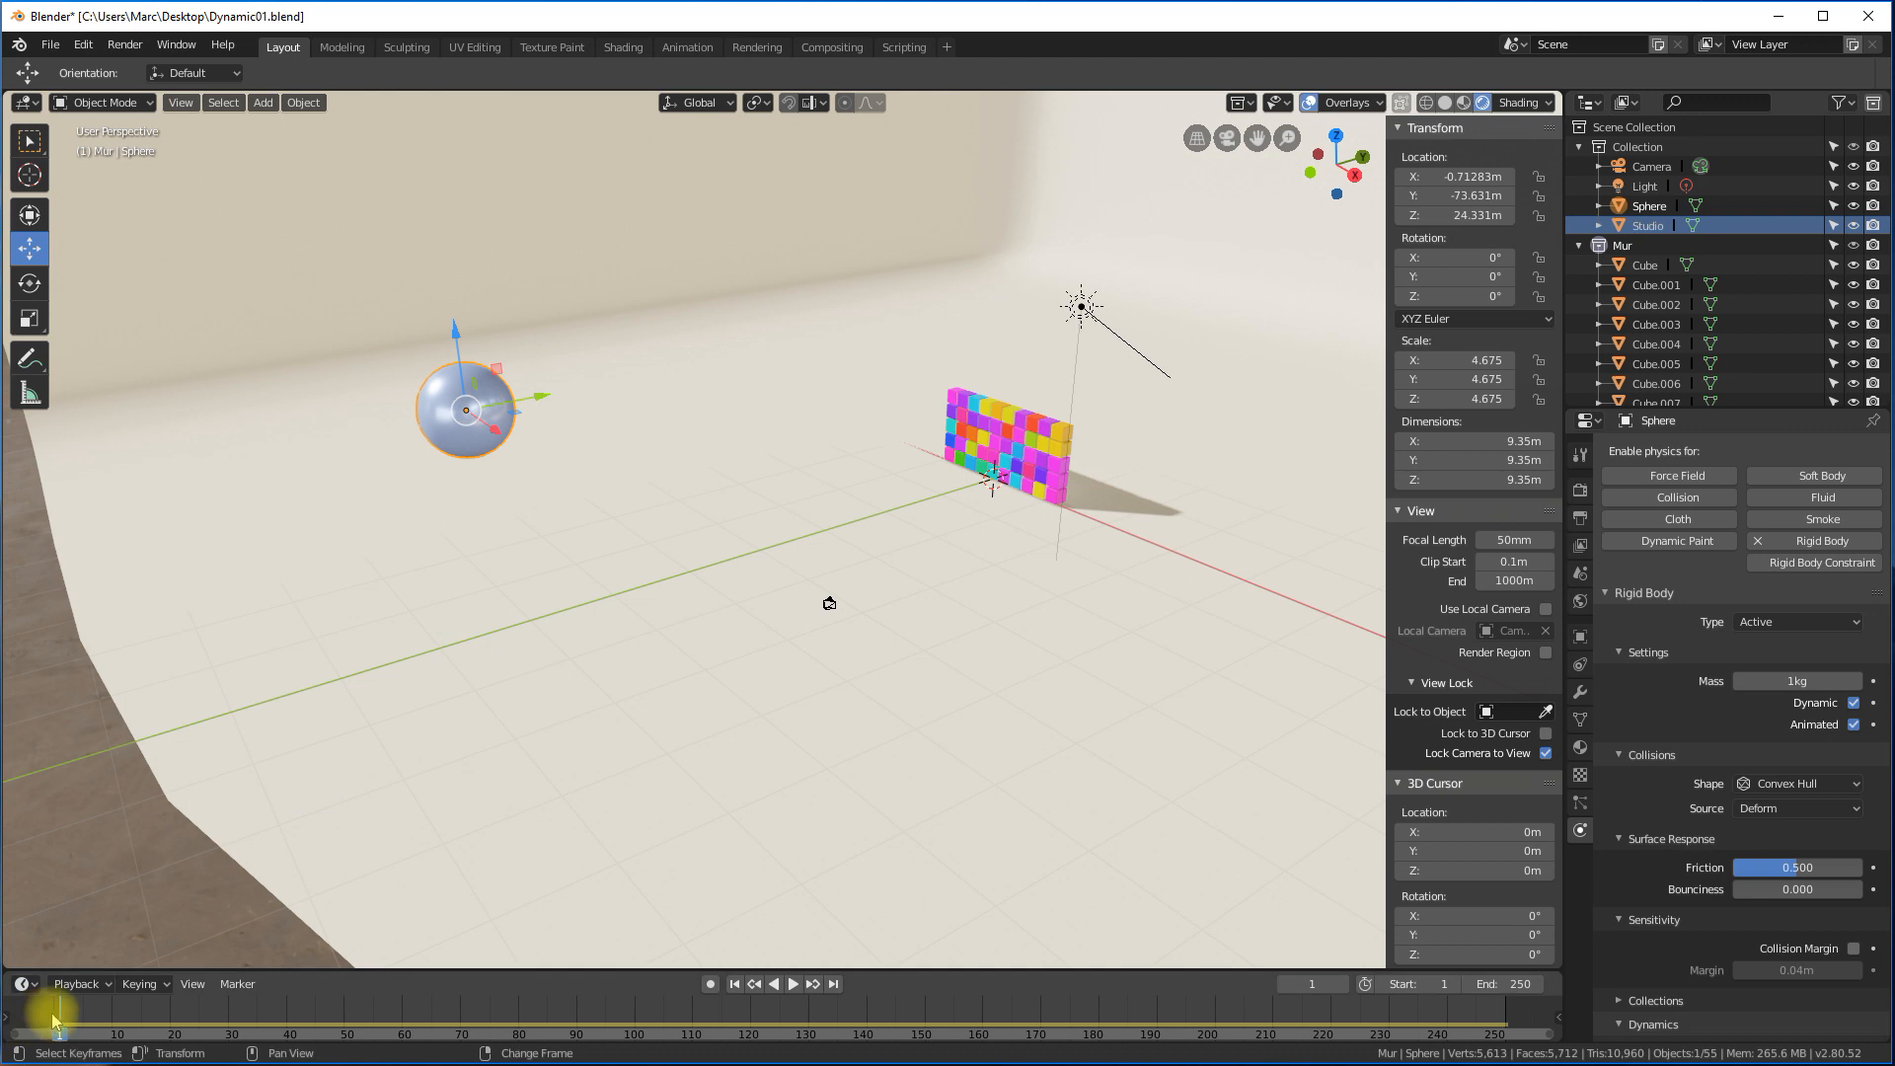
# Move the sphere -16 m along the Y axis, away from the wall, and insert a location keyframe at frame 1.
pyautogui.moveTo(536, 408); pyautogui.dragTo(367, 452)
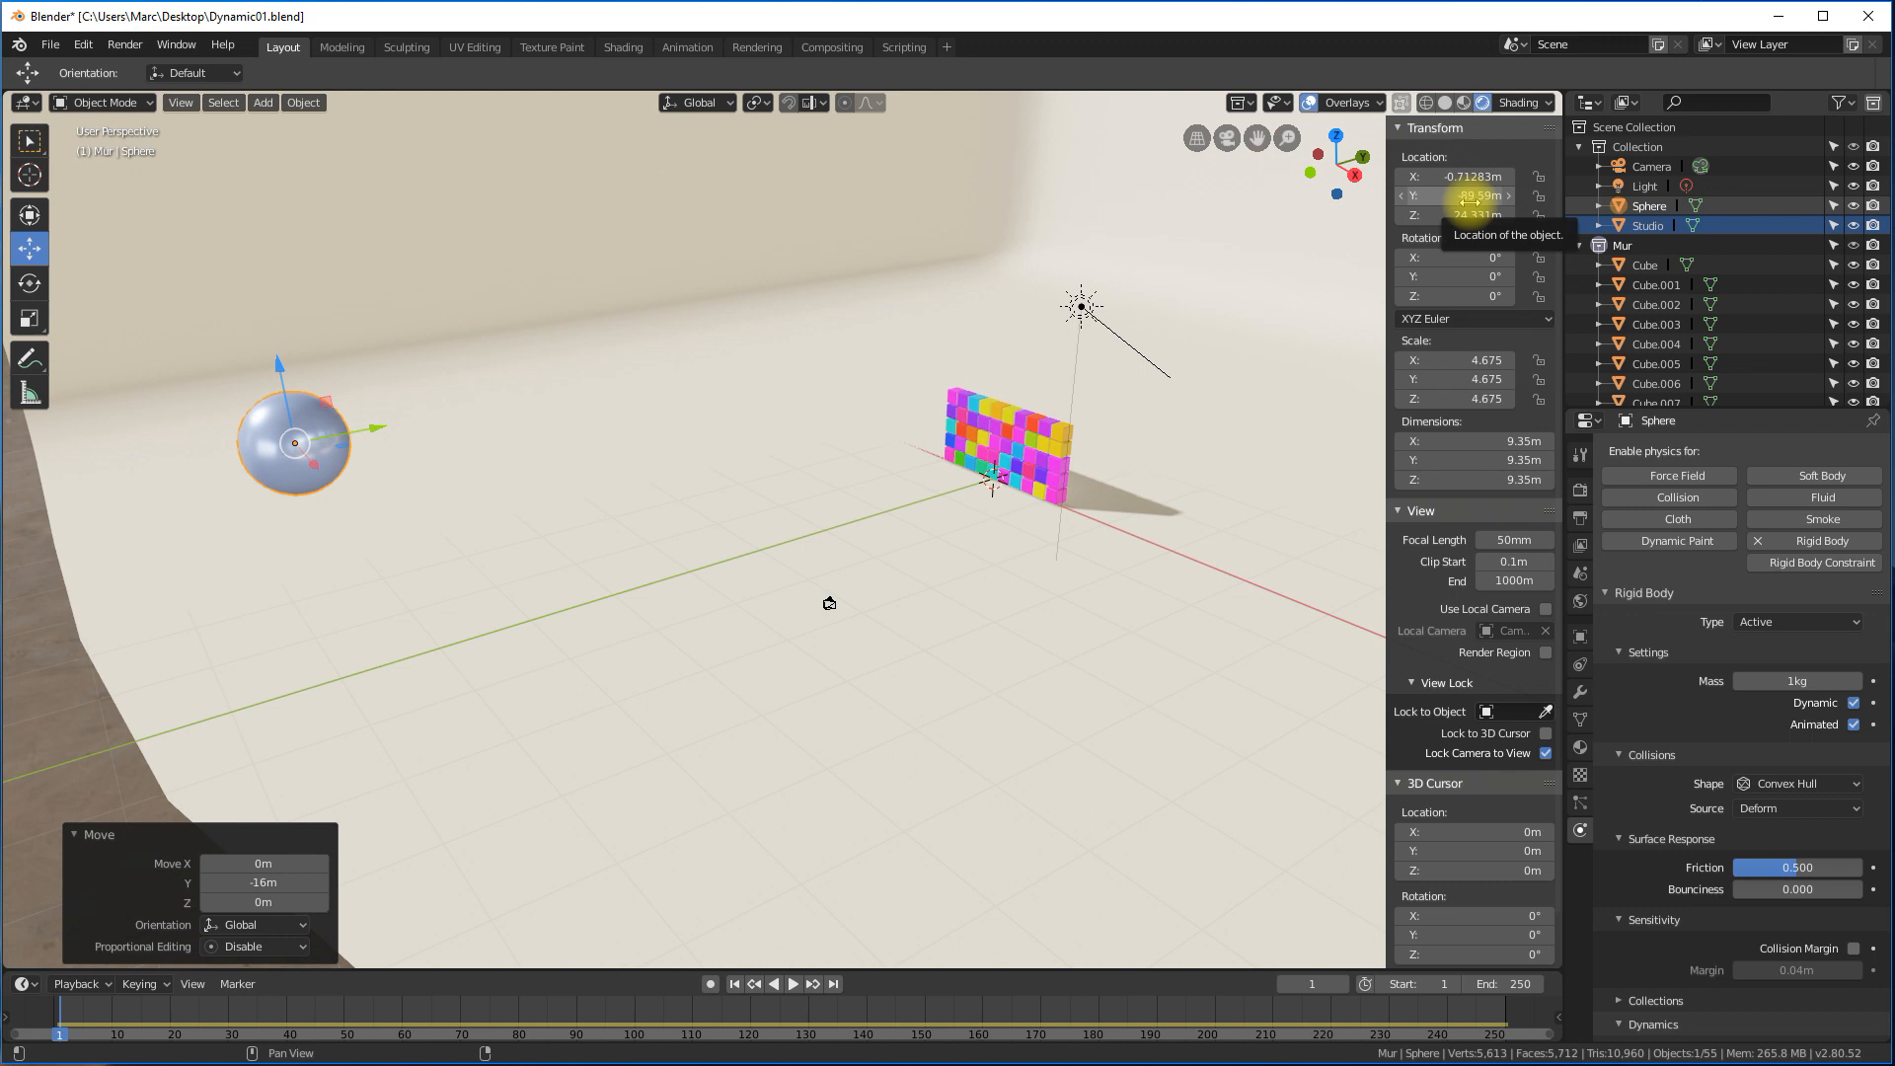
pyautogui.rightClick(1413, 177)
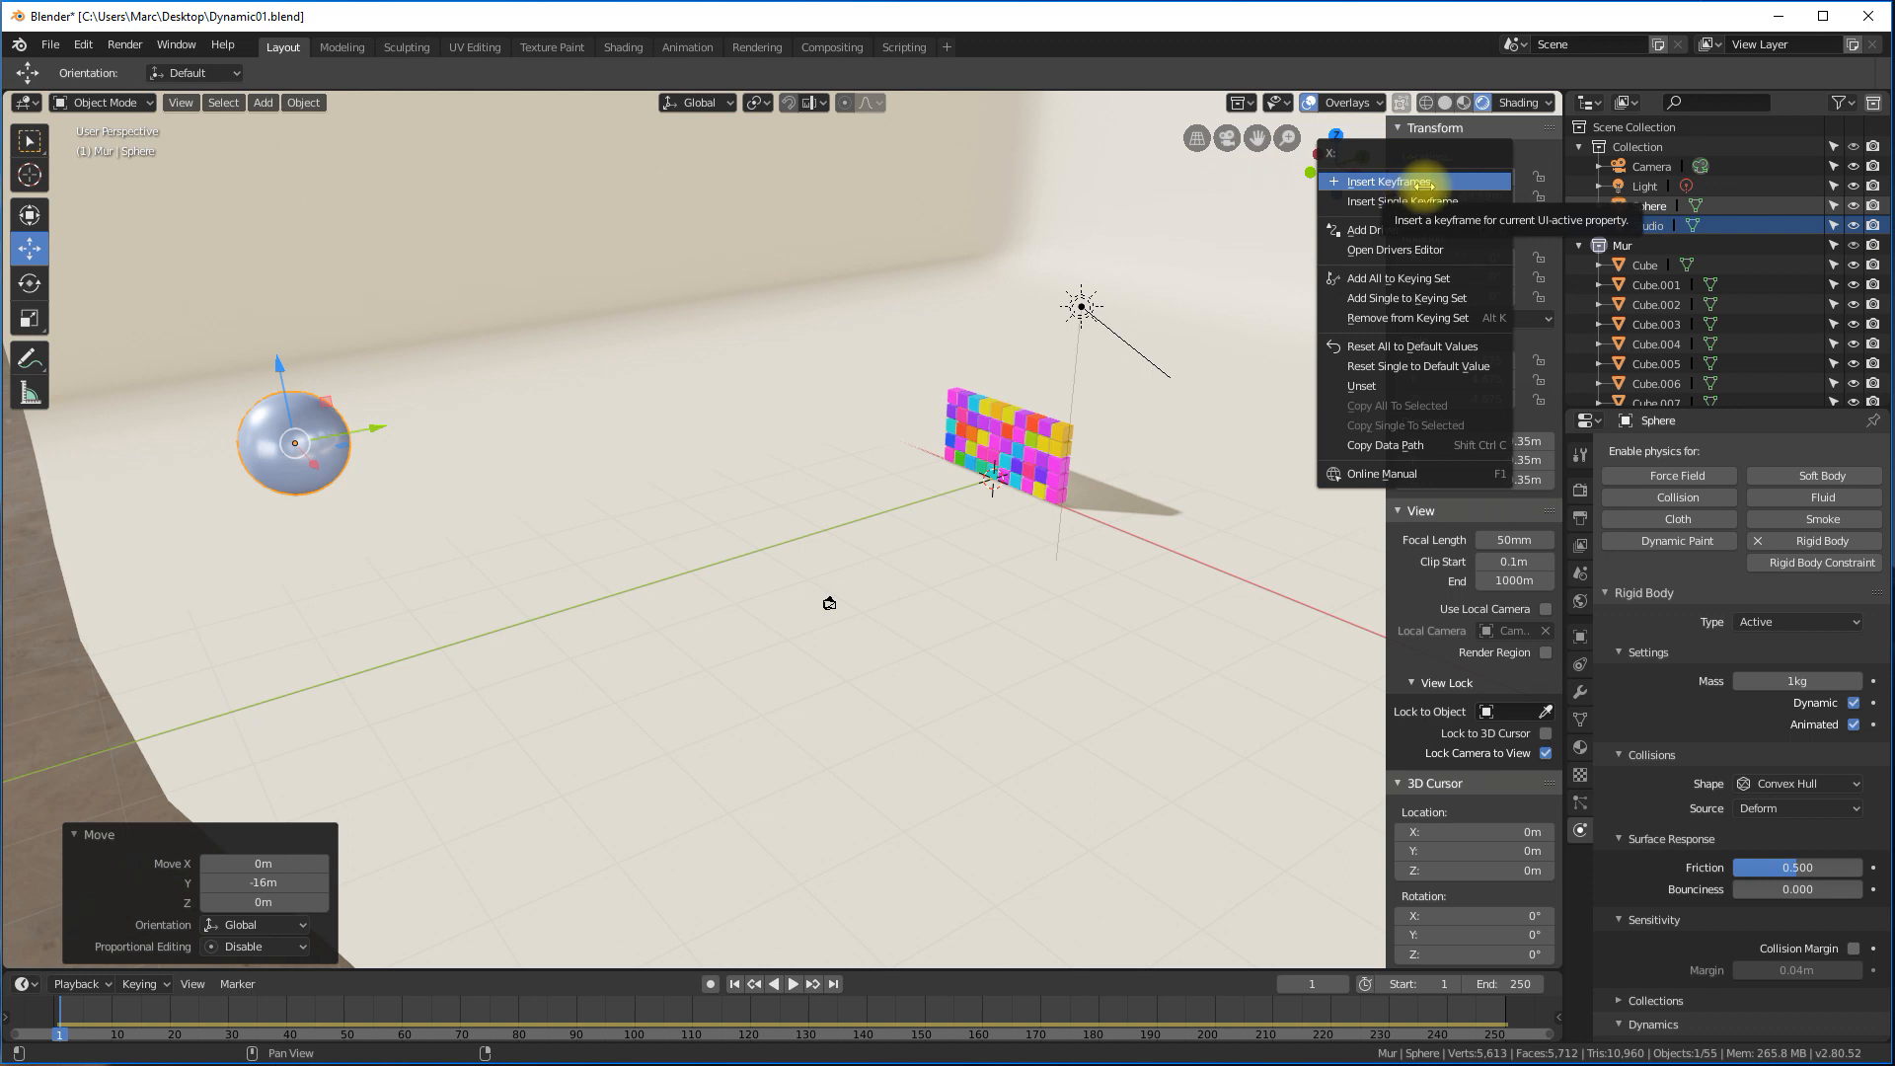
pyautogui.click(1421, 181)
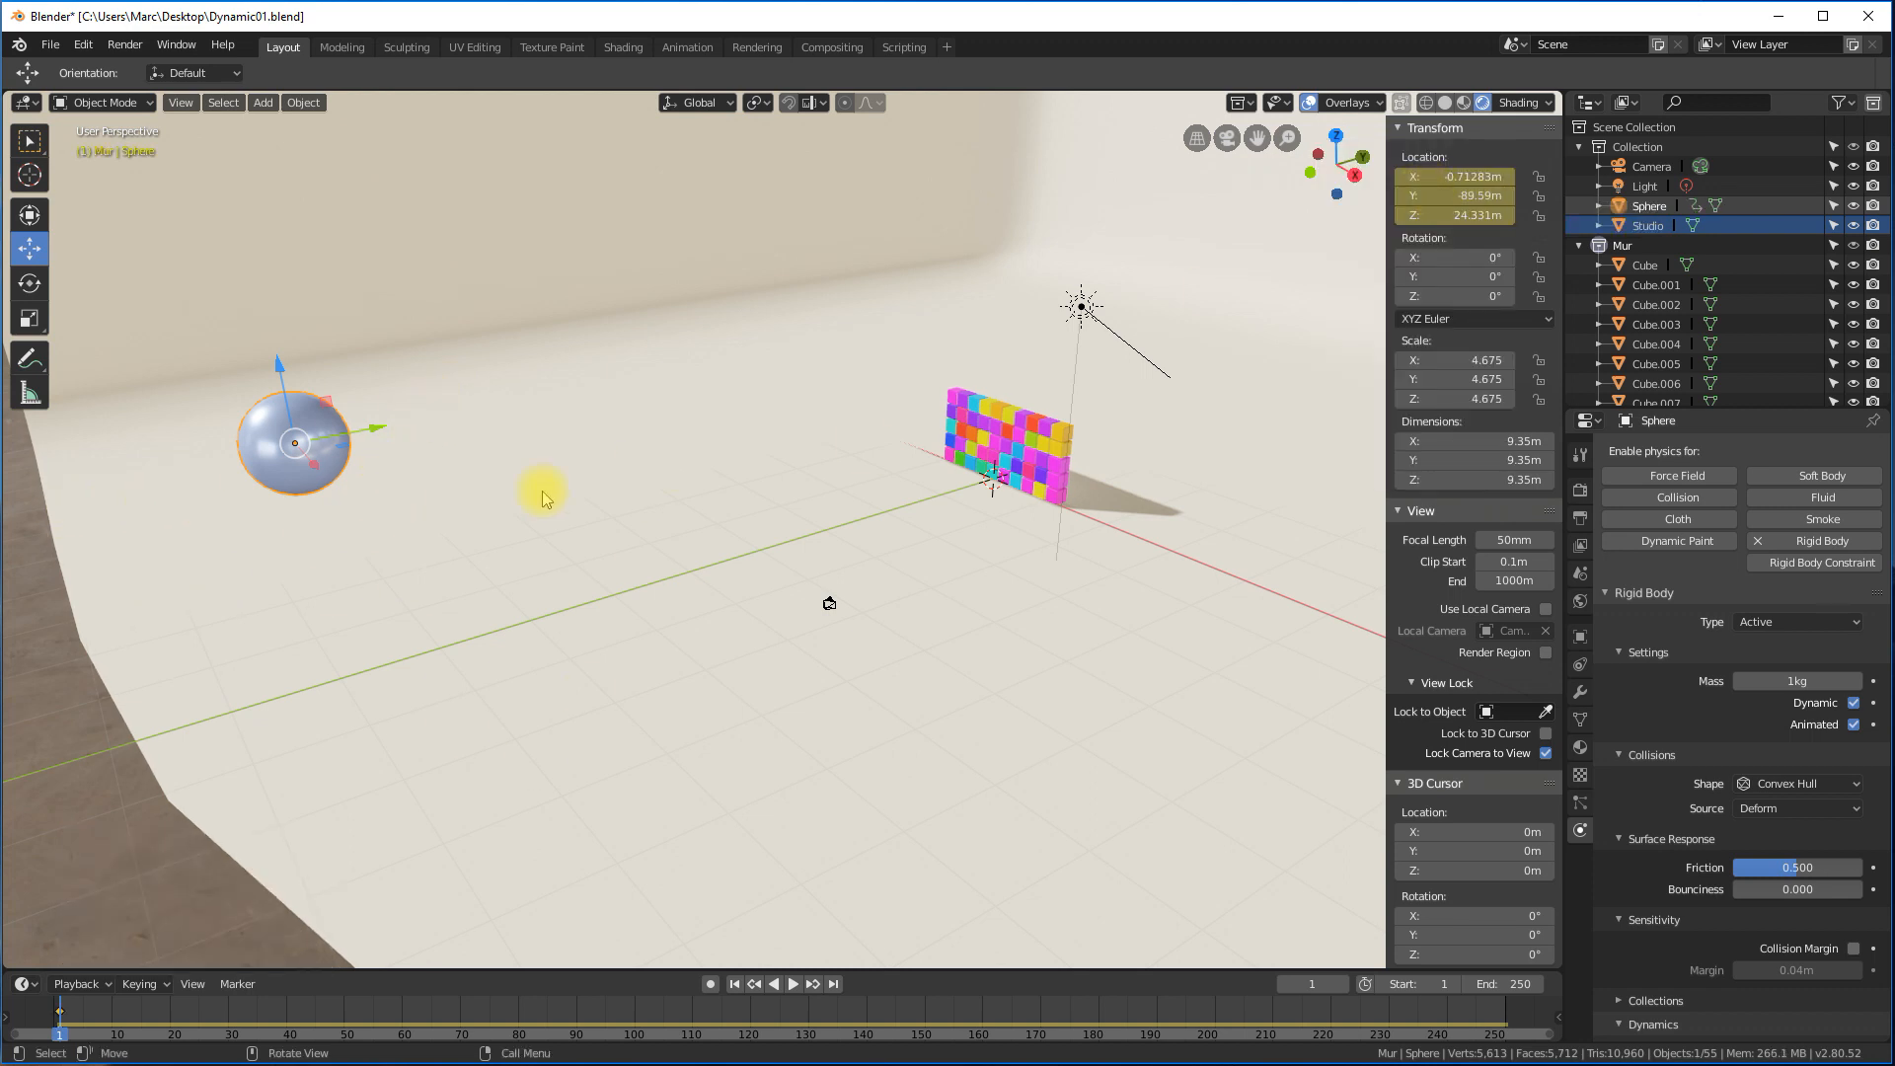
# At frame 15, move the sphere about 21 m along the Y axis towards the wall and insert a location keyframe.
pyautogui.moveTo(58, 1036); pyautogui.dragTo(139, 990)
pyautogui.moveTo(378, 432); pyautogui.dragTo(605, 404)
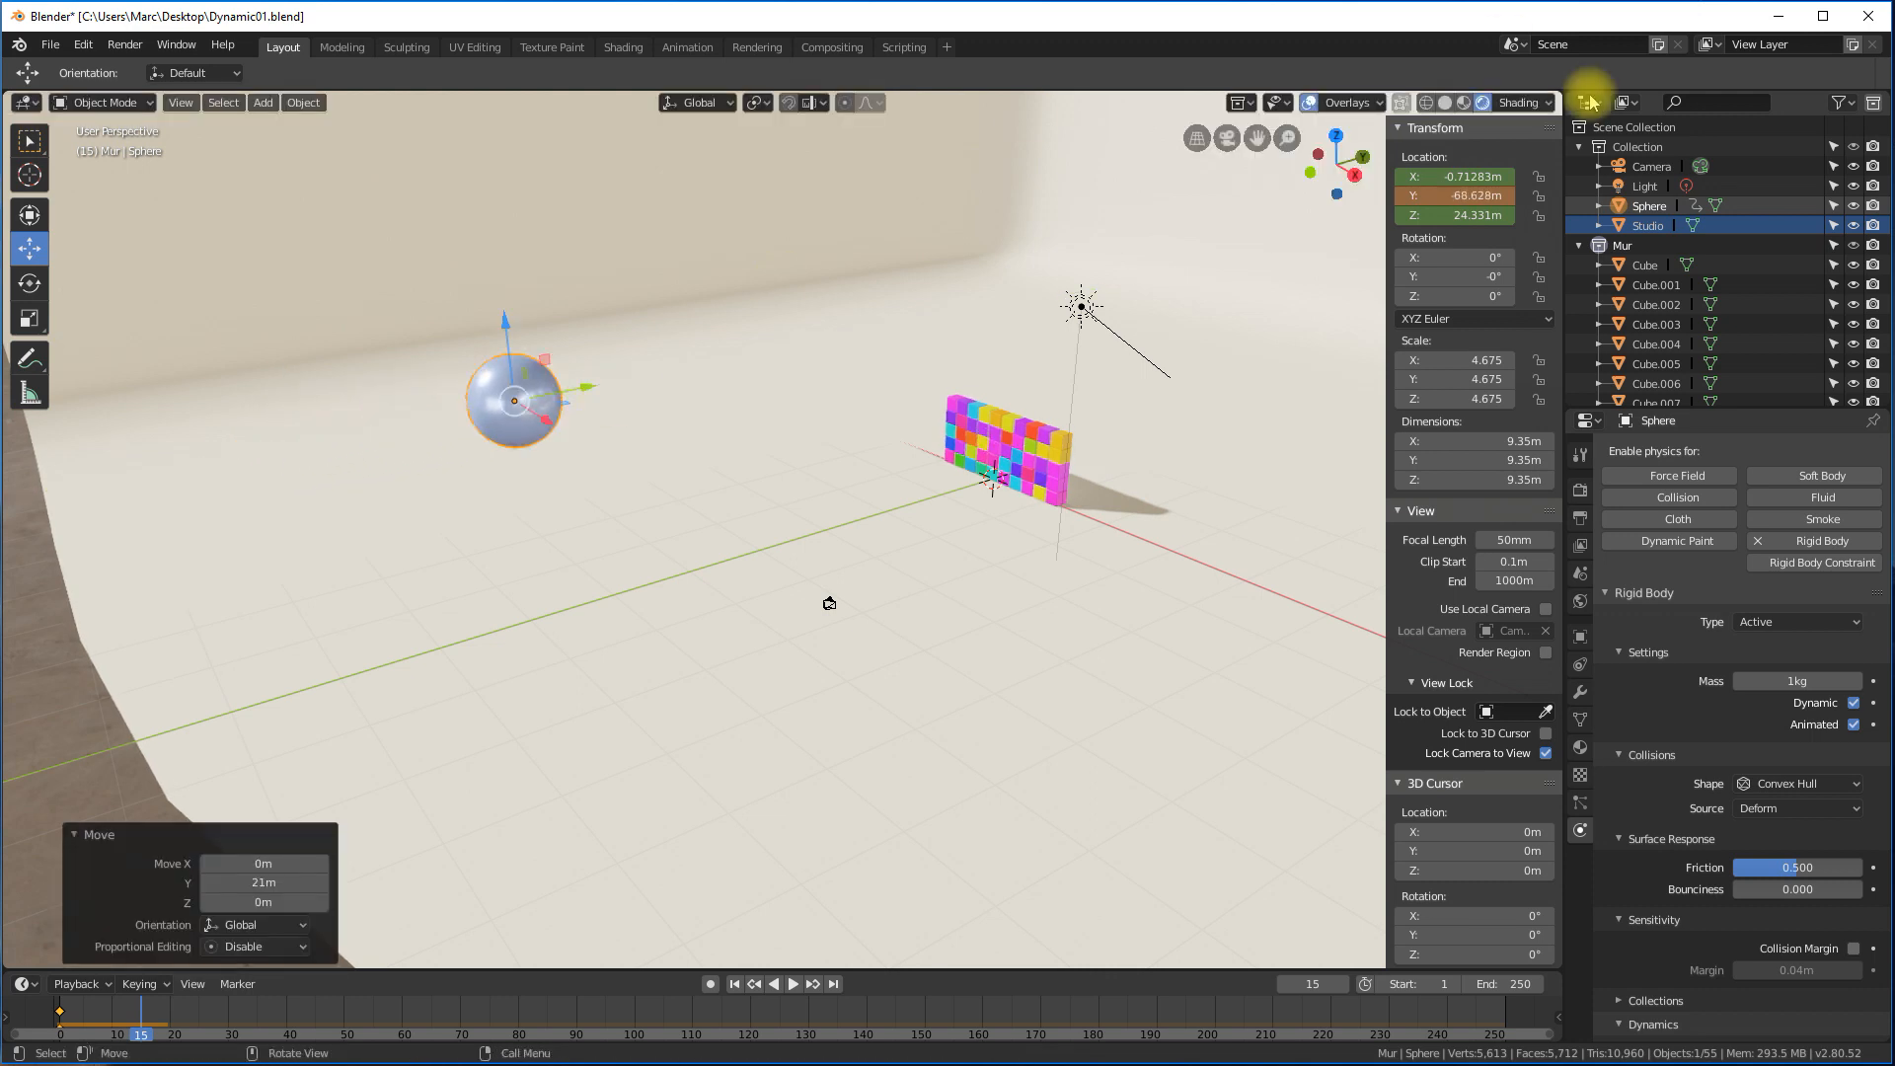
pyautogui.rightClick(1453, 195)
pyautogui.click(1354, 203)
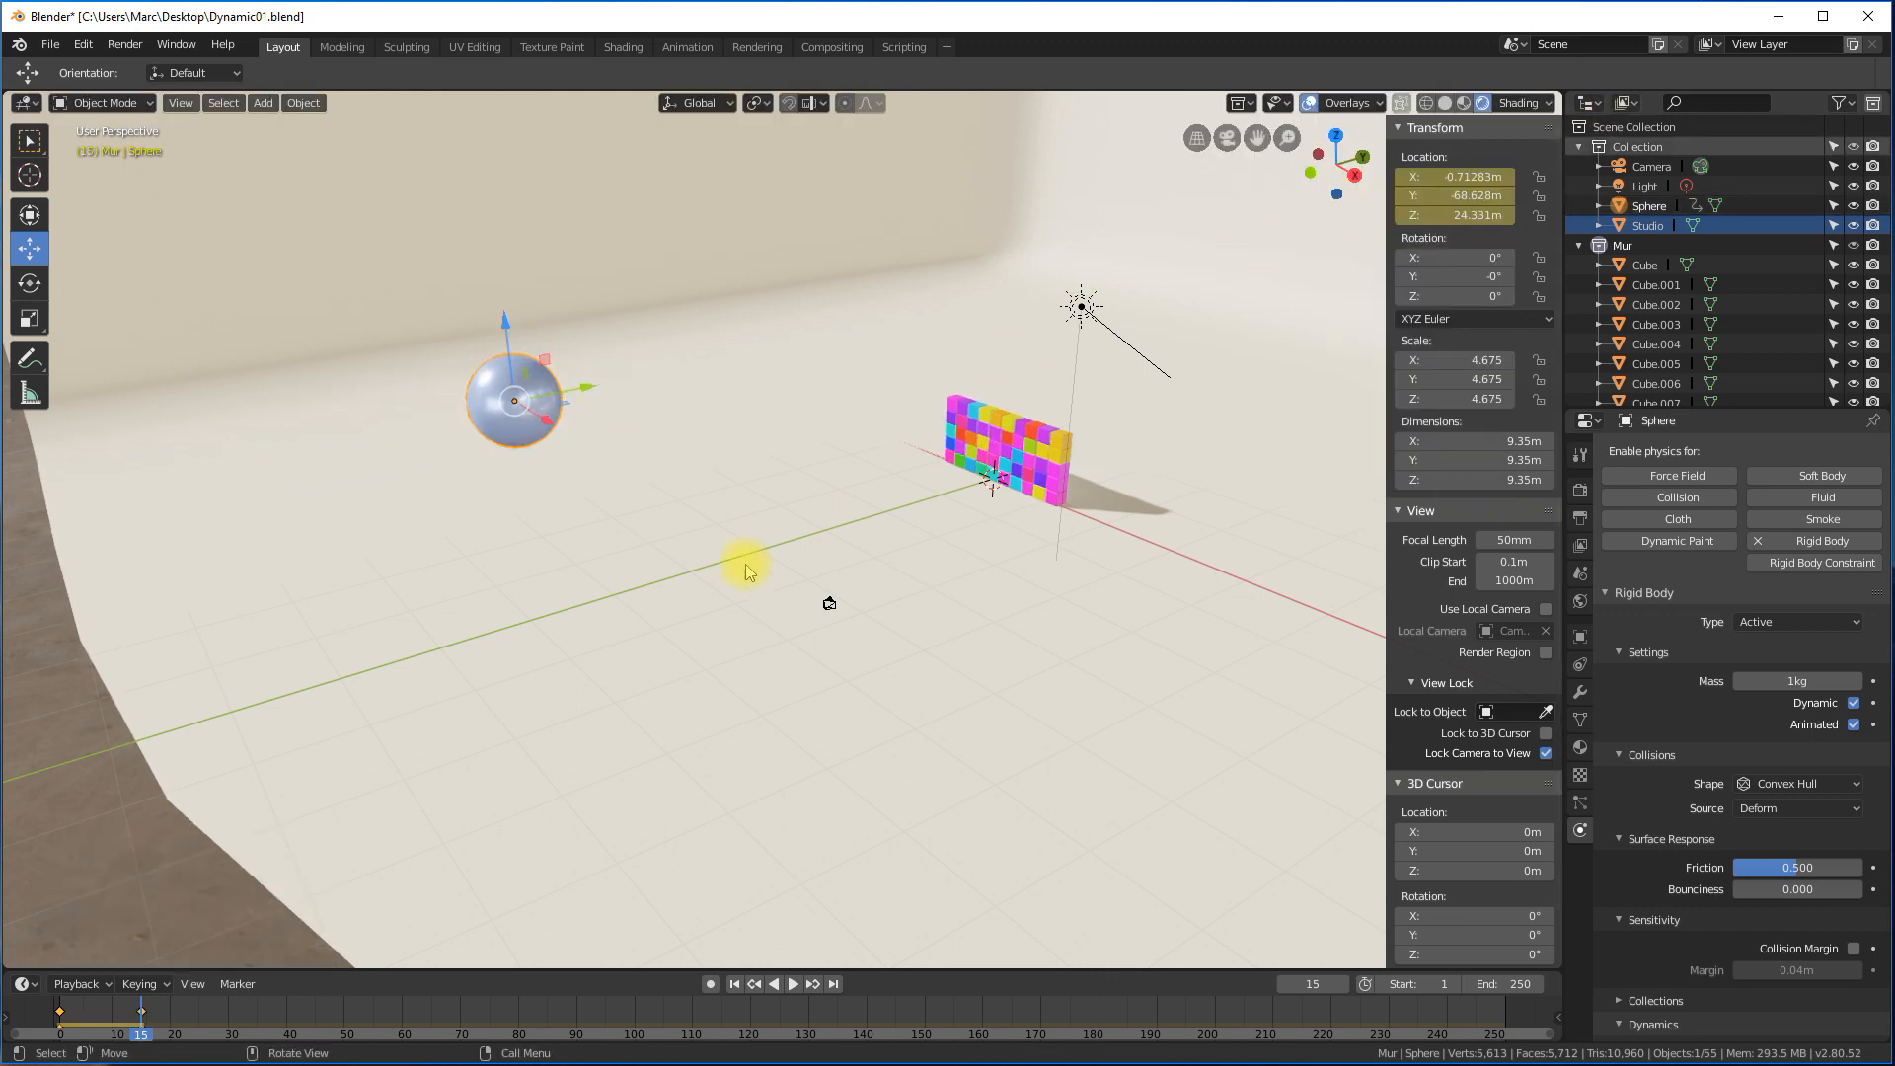
# Keyframe the sphere's rigid body Animated option on at frame 15 and off at frame 16, and return to frame 1.
pyautogui.moveTo(140, 1029)
pyautogui.mouseDown(button='right')
pyautogui.moveTo(86, 1034)
pyautogui.moveTo(146, 1026)
pyautogui.moveTo(142, 1042)
pyautogui.mouseUp(button='right')
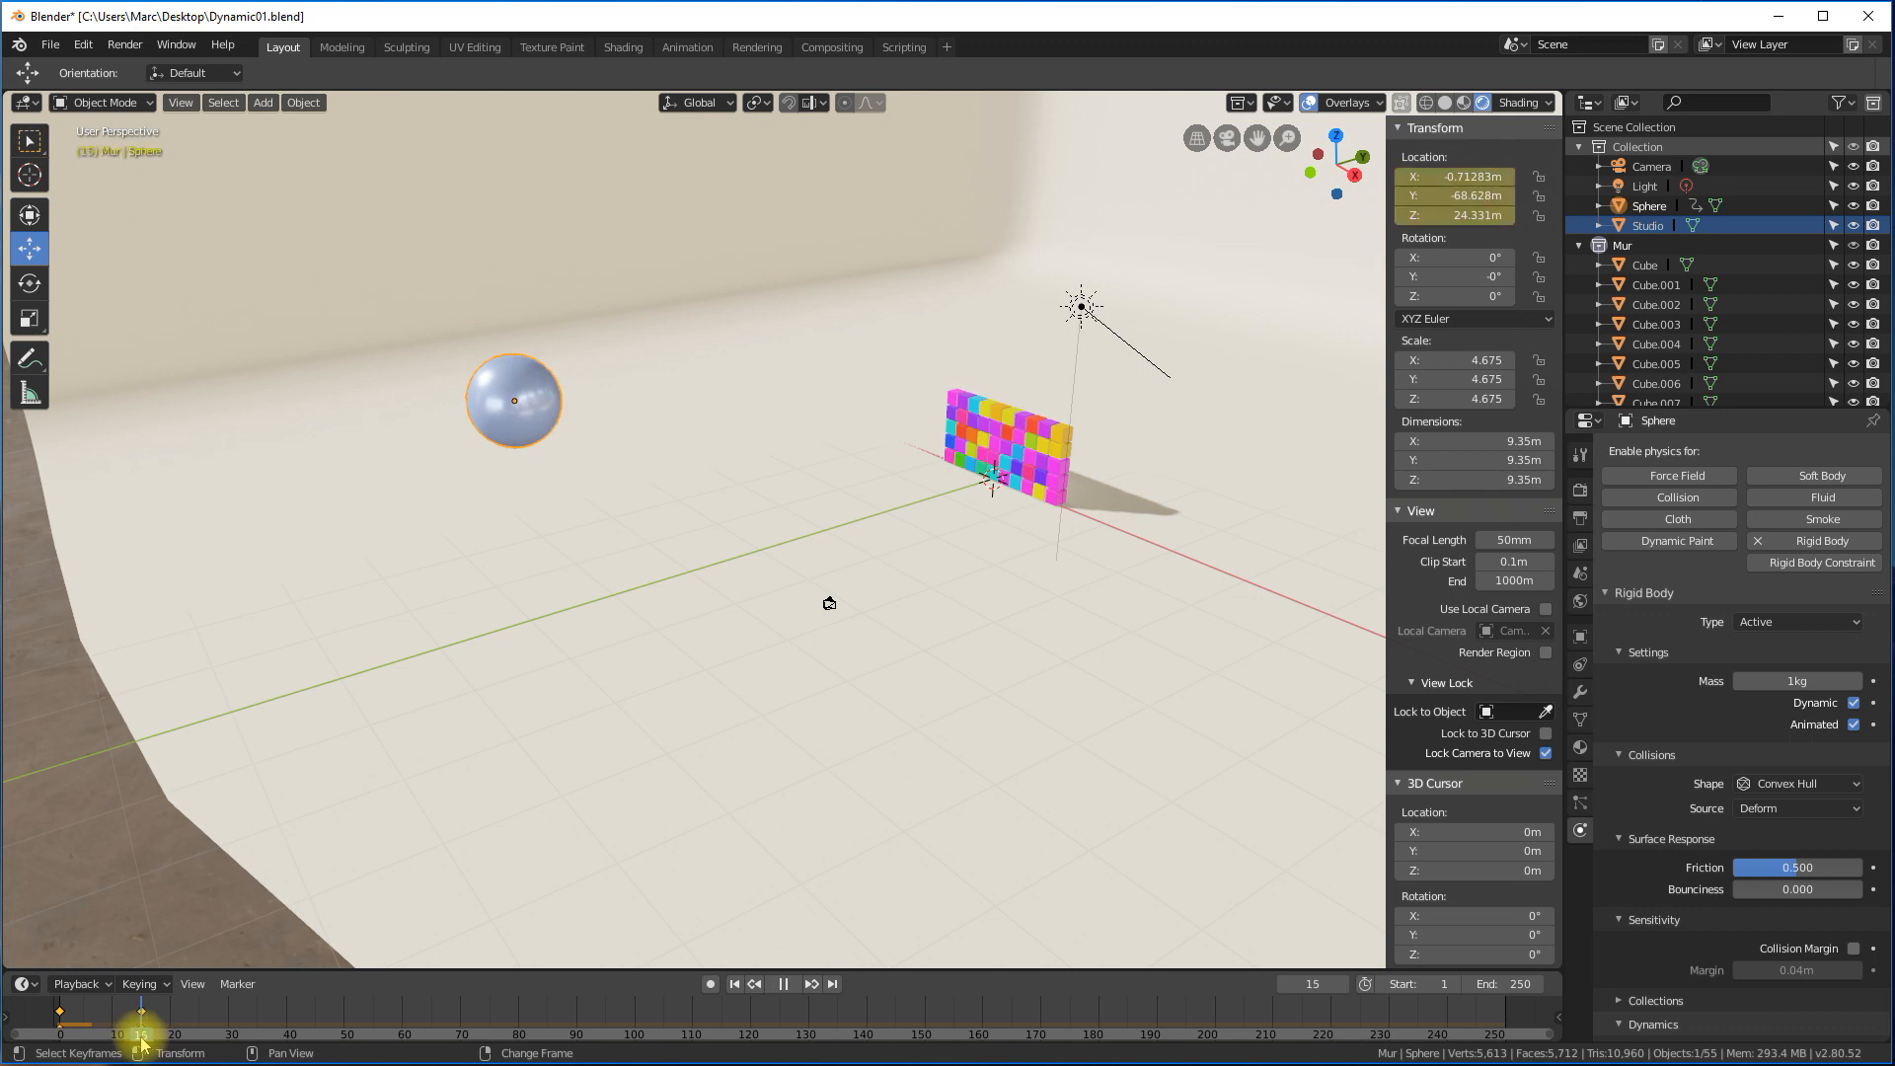
pyautogui.moveTo(143, 1043); pyautogui.dragTo(144, 1042, button='right')
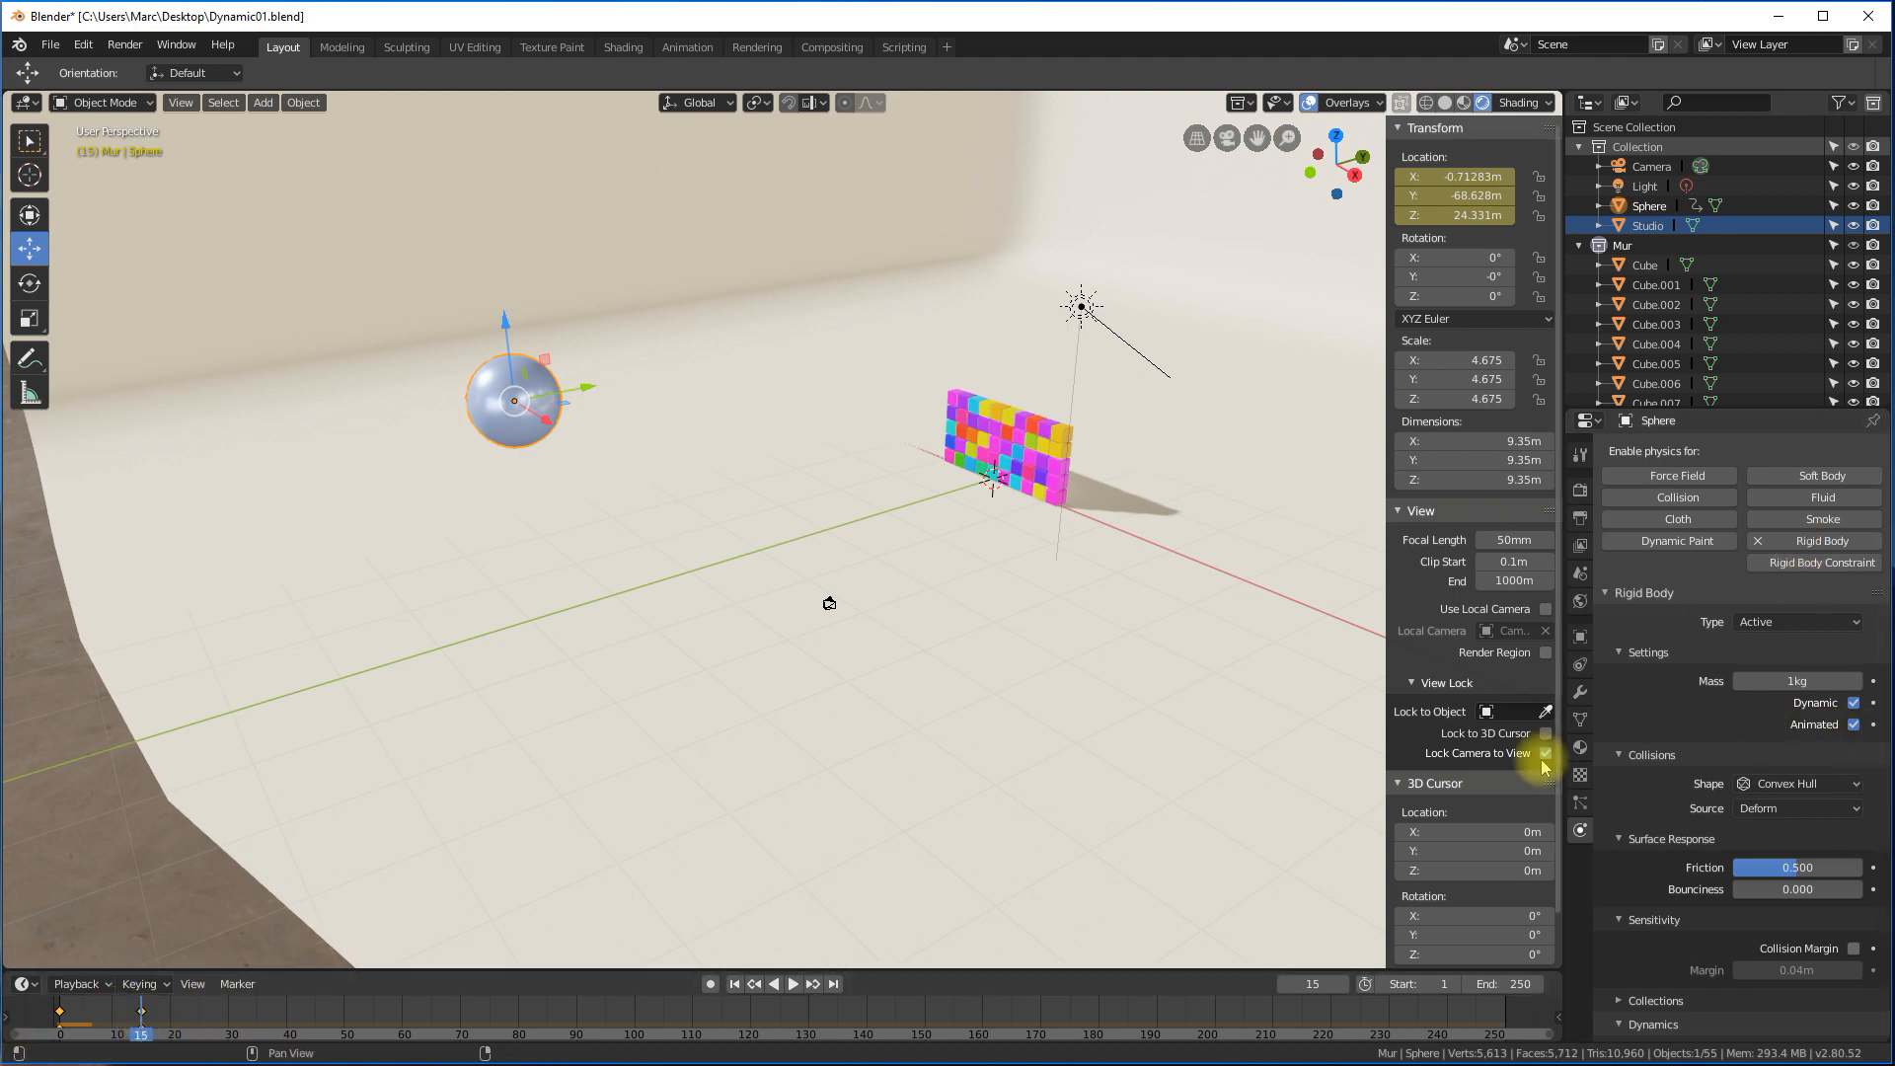
pyautogui.click(1874, 725)
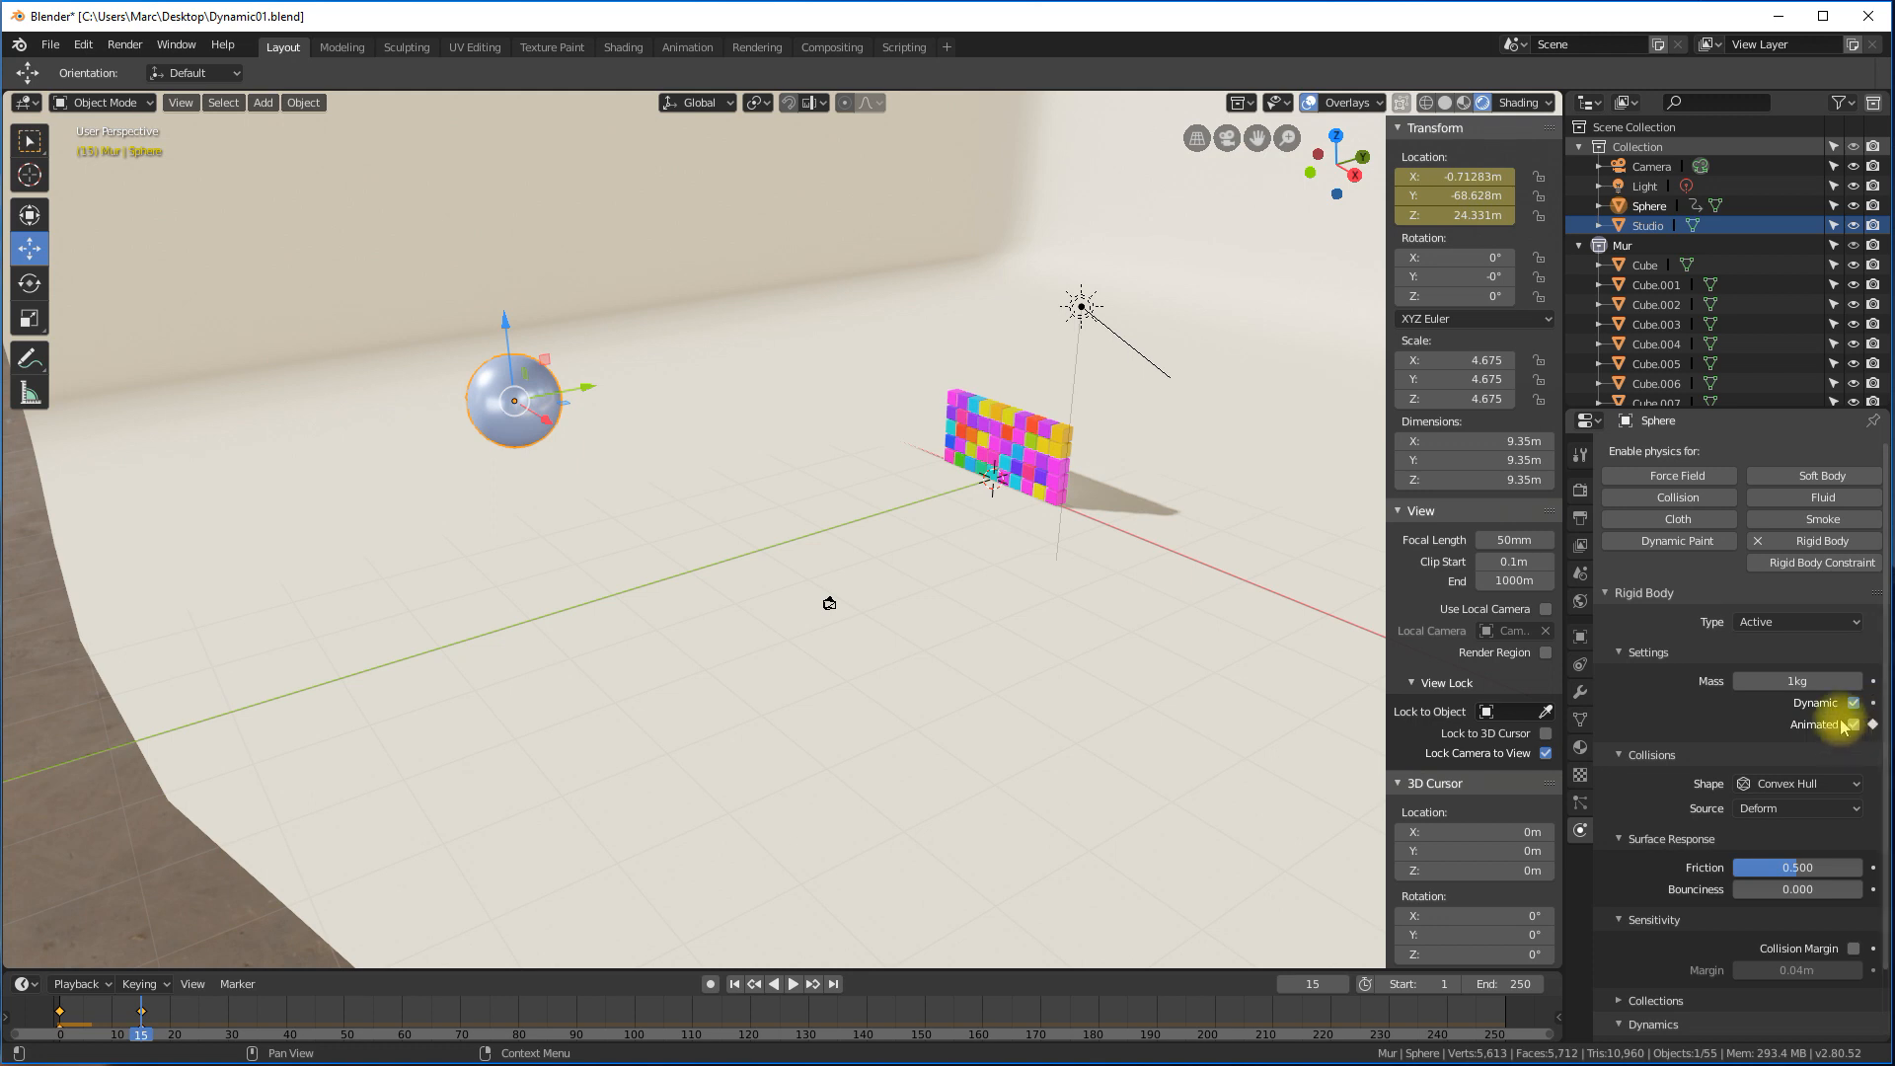
pyautogui.rightClick(143, 1039)
pyautogui.moveTo(143, 1026); pyautogui.dragTo(147, 1032, button='right')
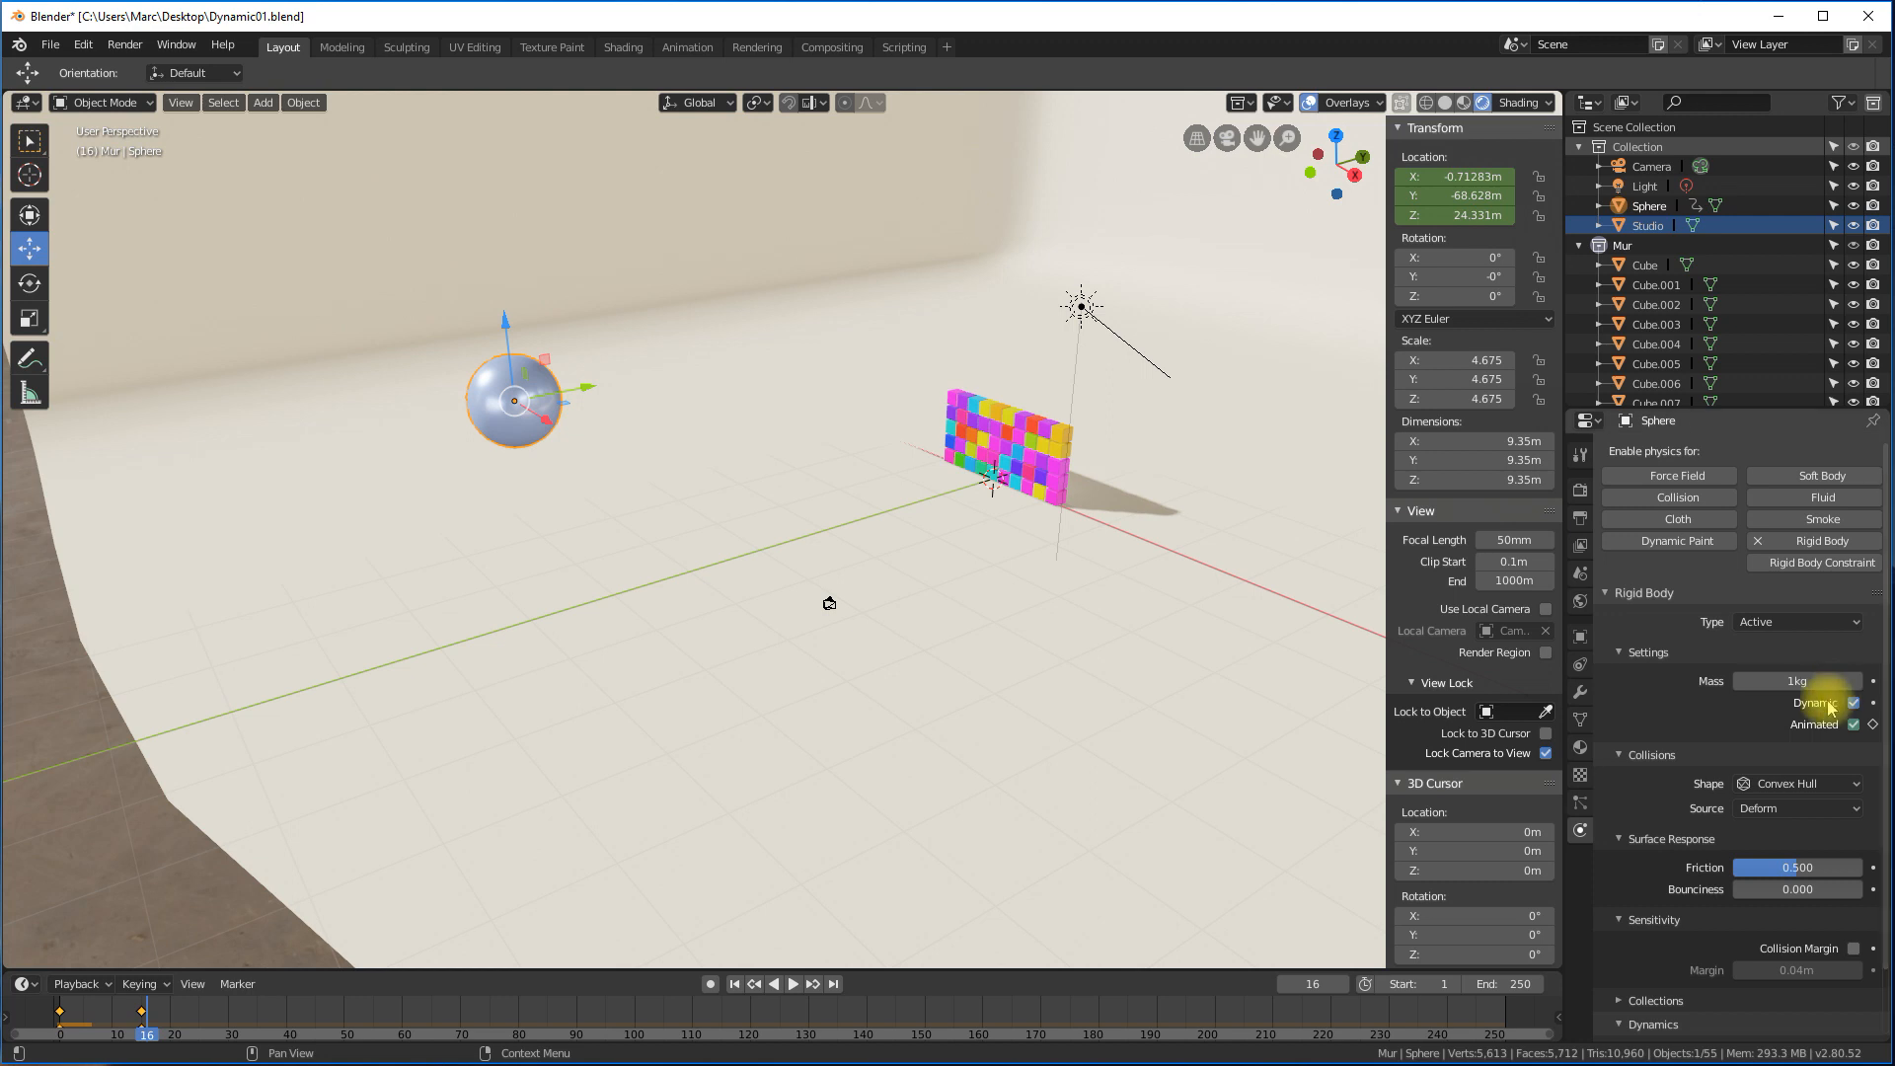
pyautogui.click(1853, 726)
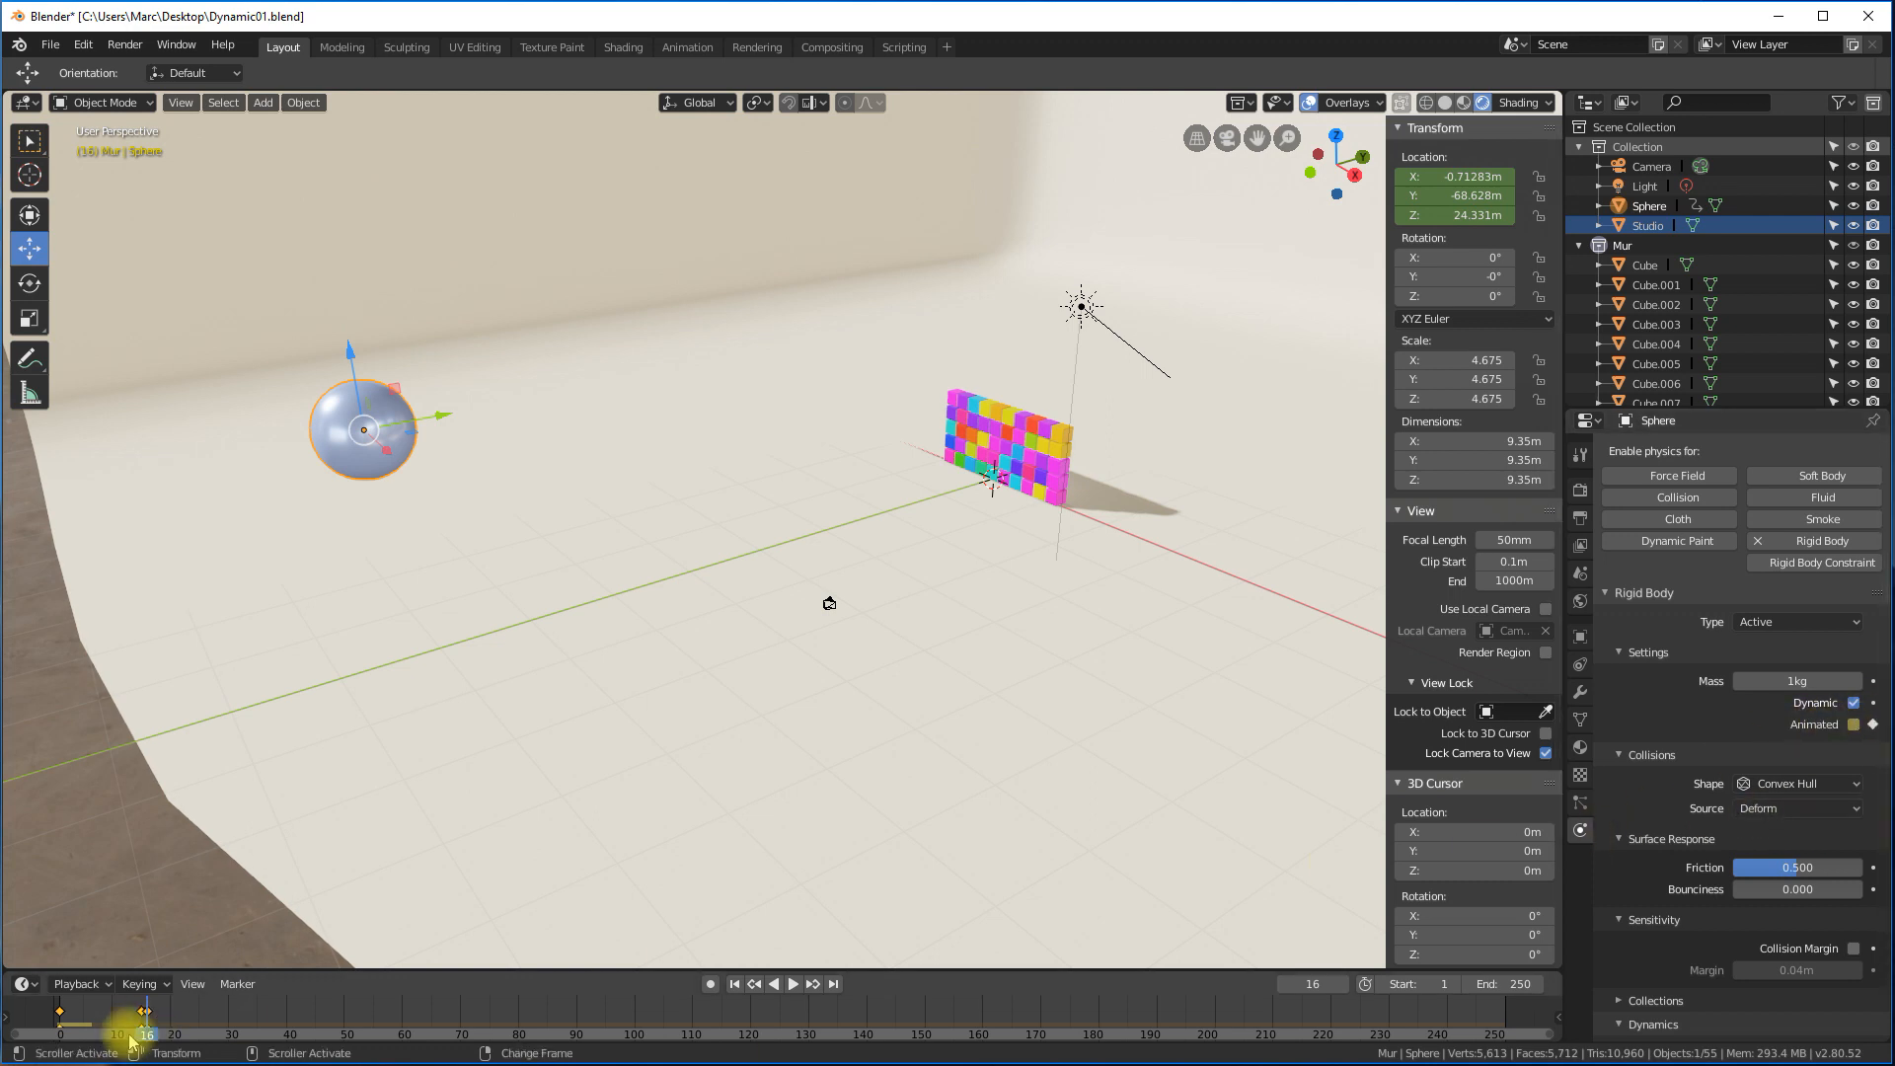
pyautogui.moveTo(147, 1029); pyautogui.dragTo(61, 1008, button='right')
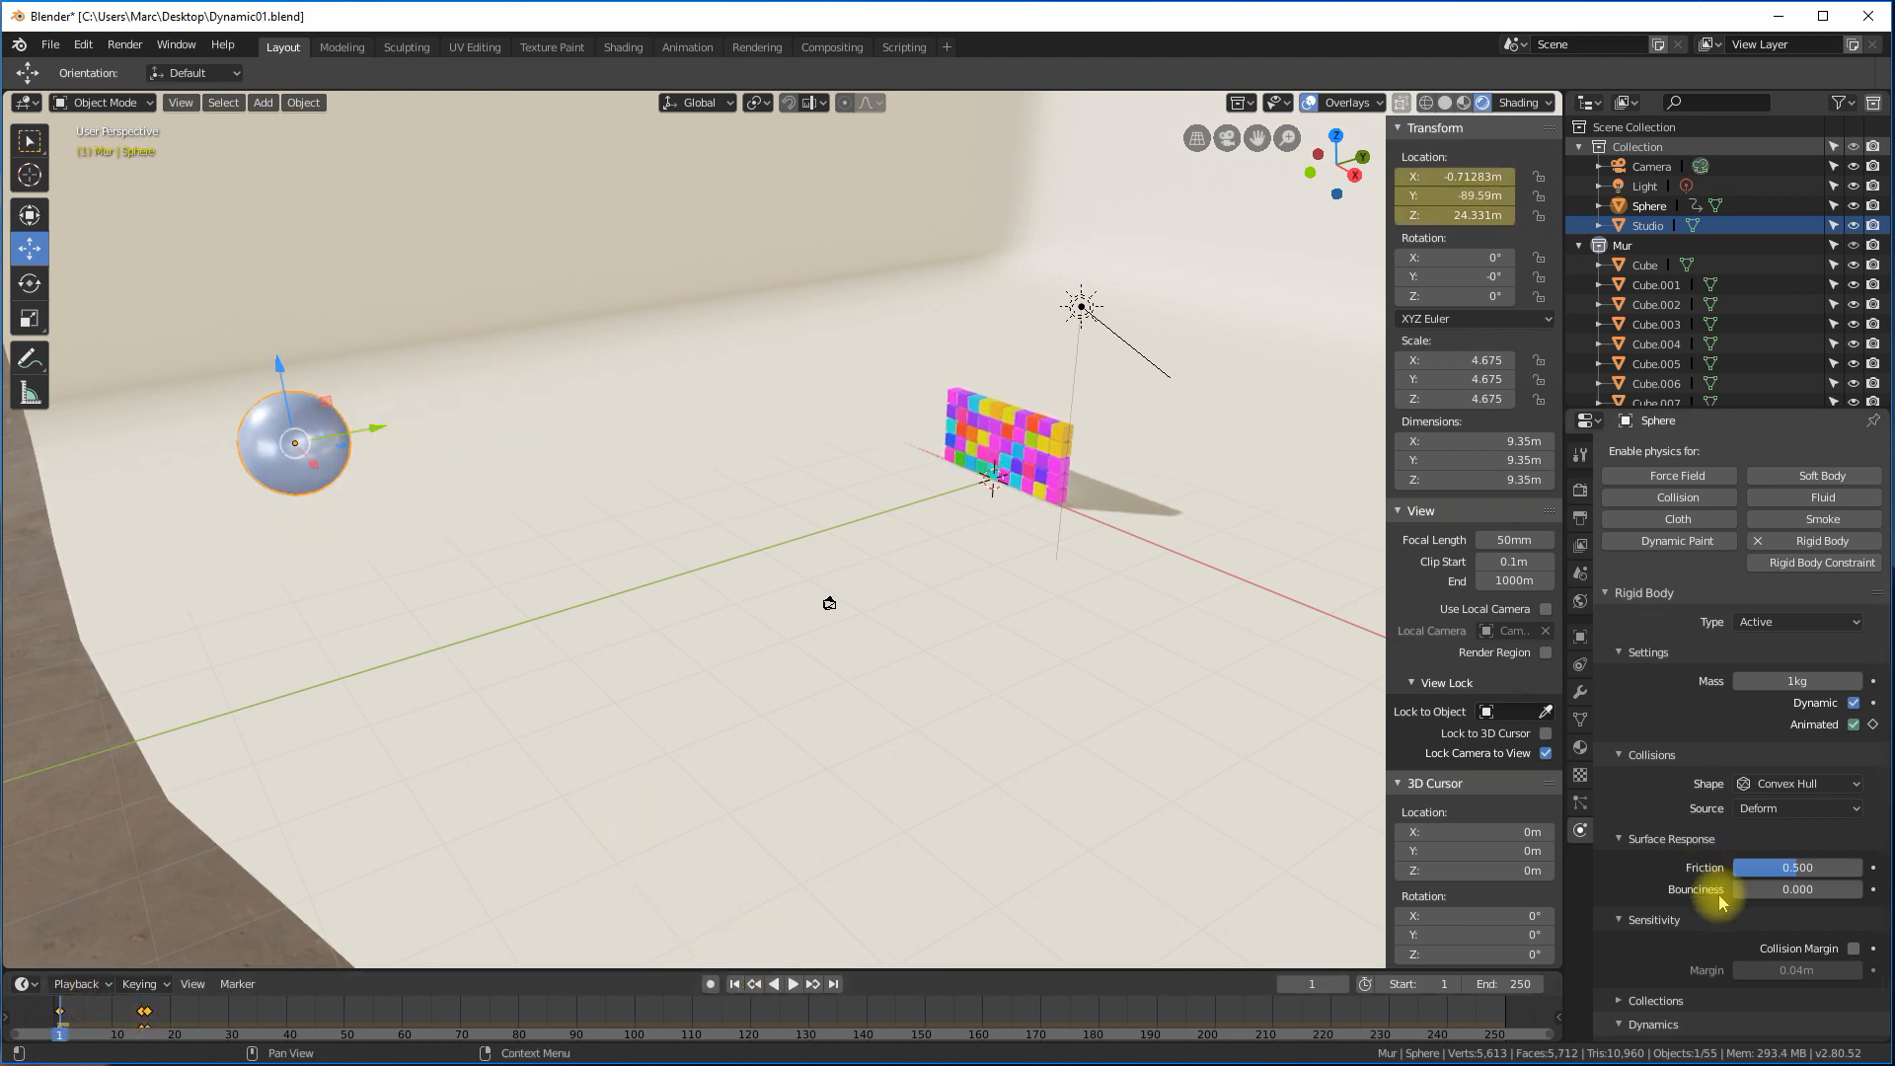
# Change the sphere's rigid body collision shape to Sphere and set its bounciness to about 0.317.
pyautogui.scroll(-2, 1748, 847)
pyautogui.click(1767, 711)
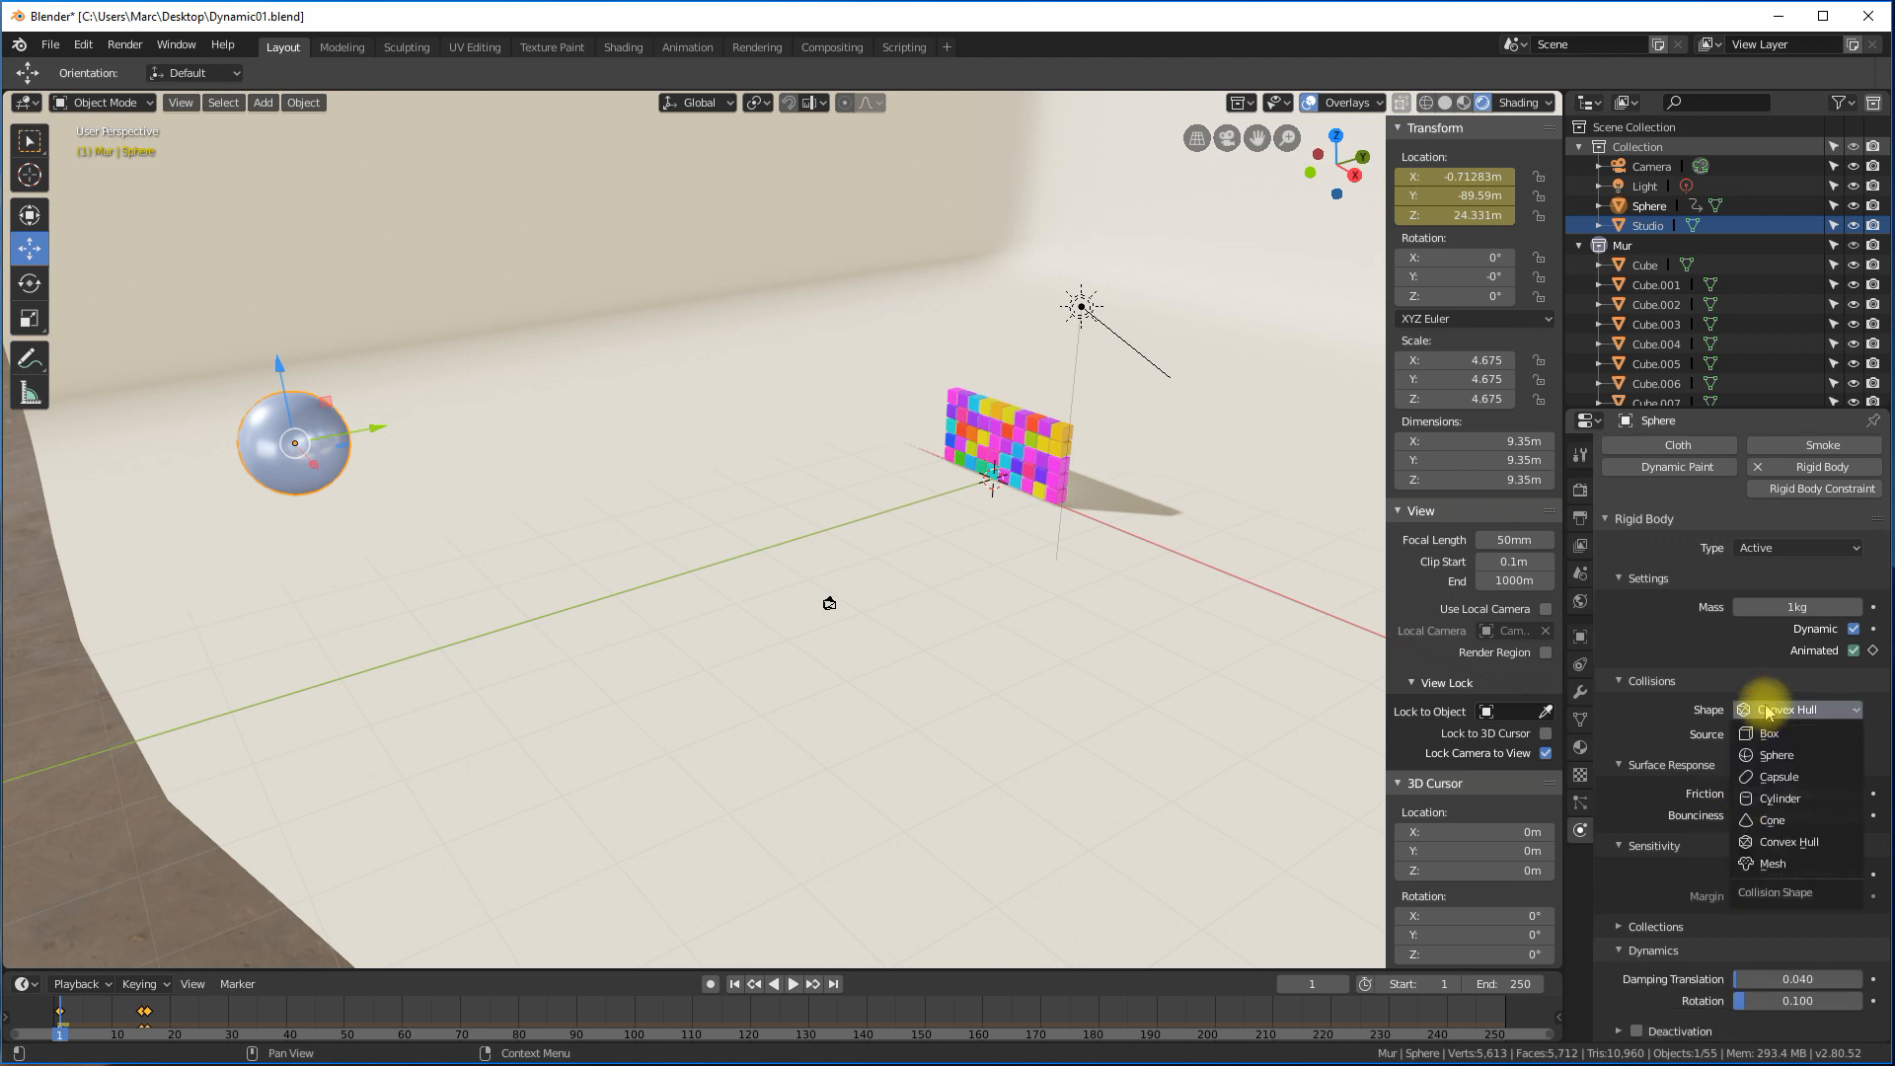
pyautogui.click(1777, 755)
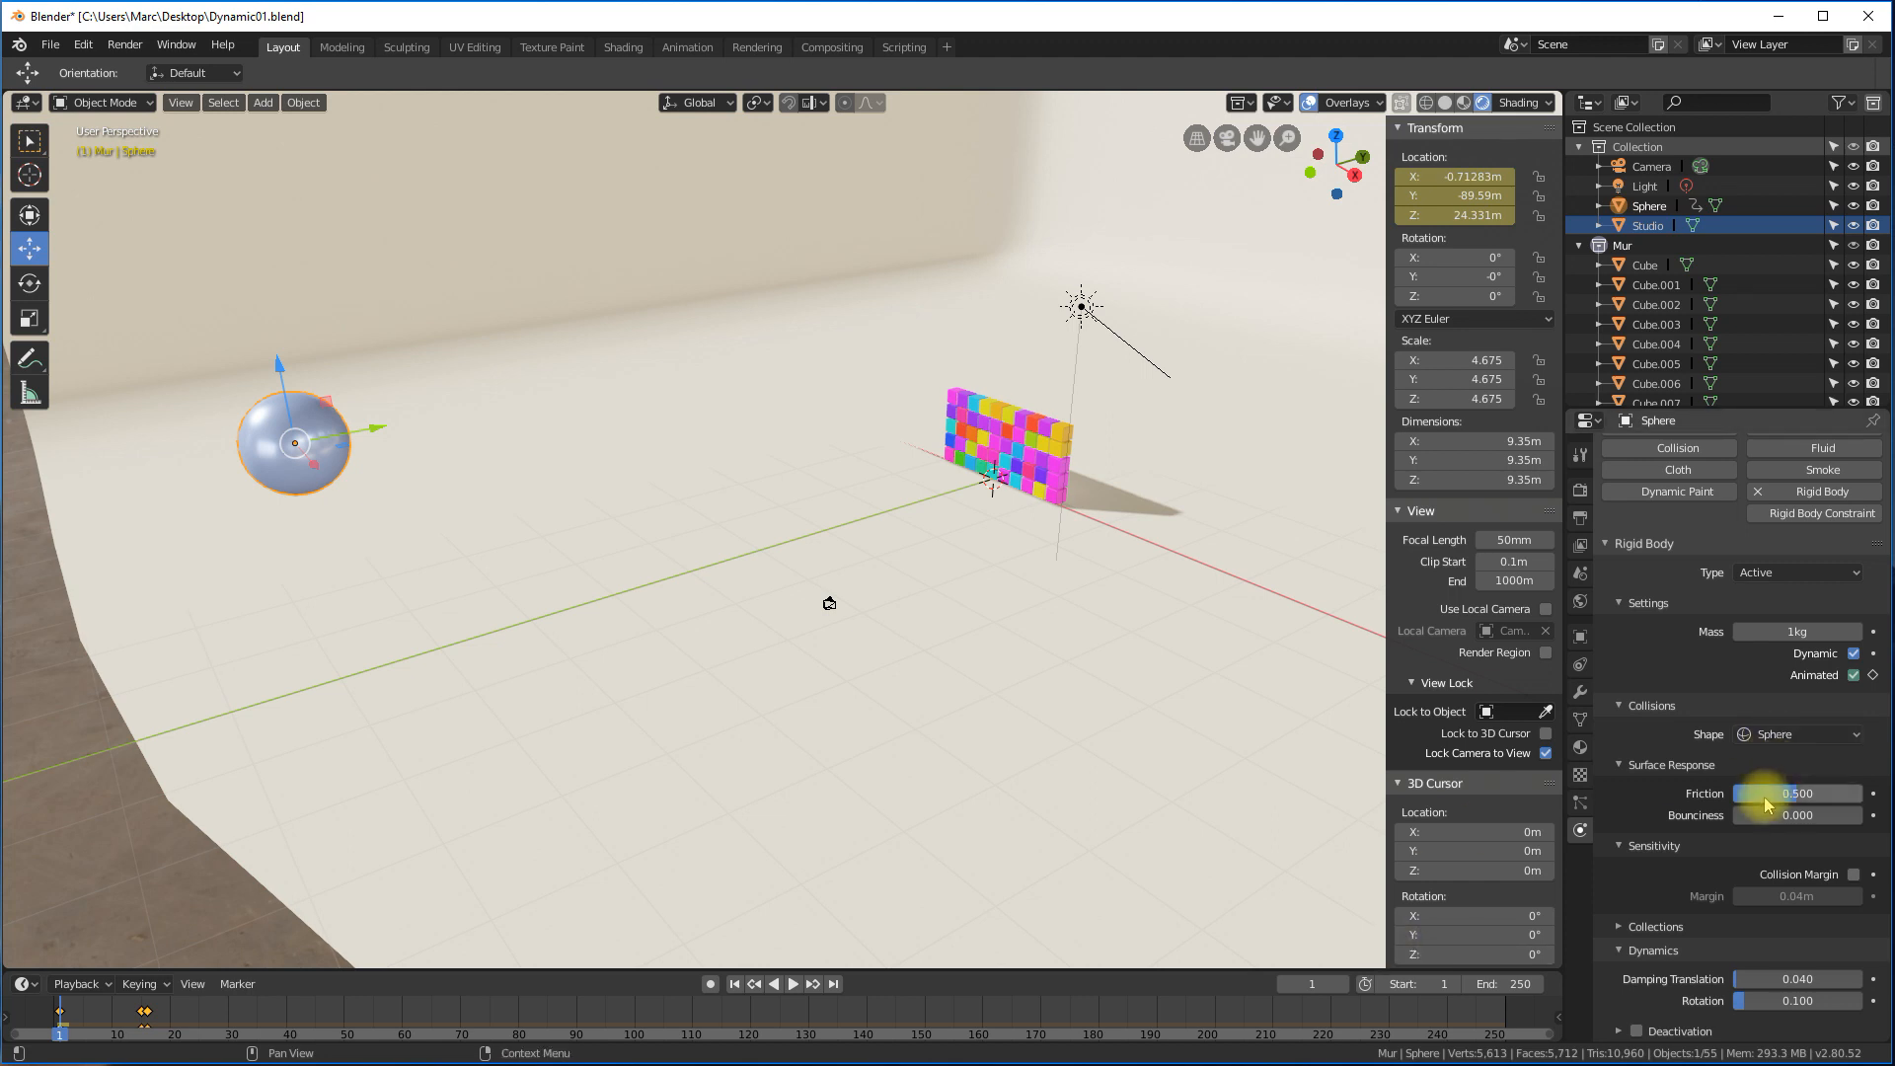
pyautogui.moveTo(1743, 813); pyautogui.dragTo(1766, 813)
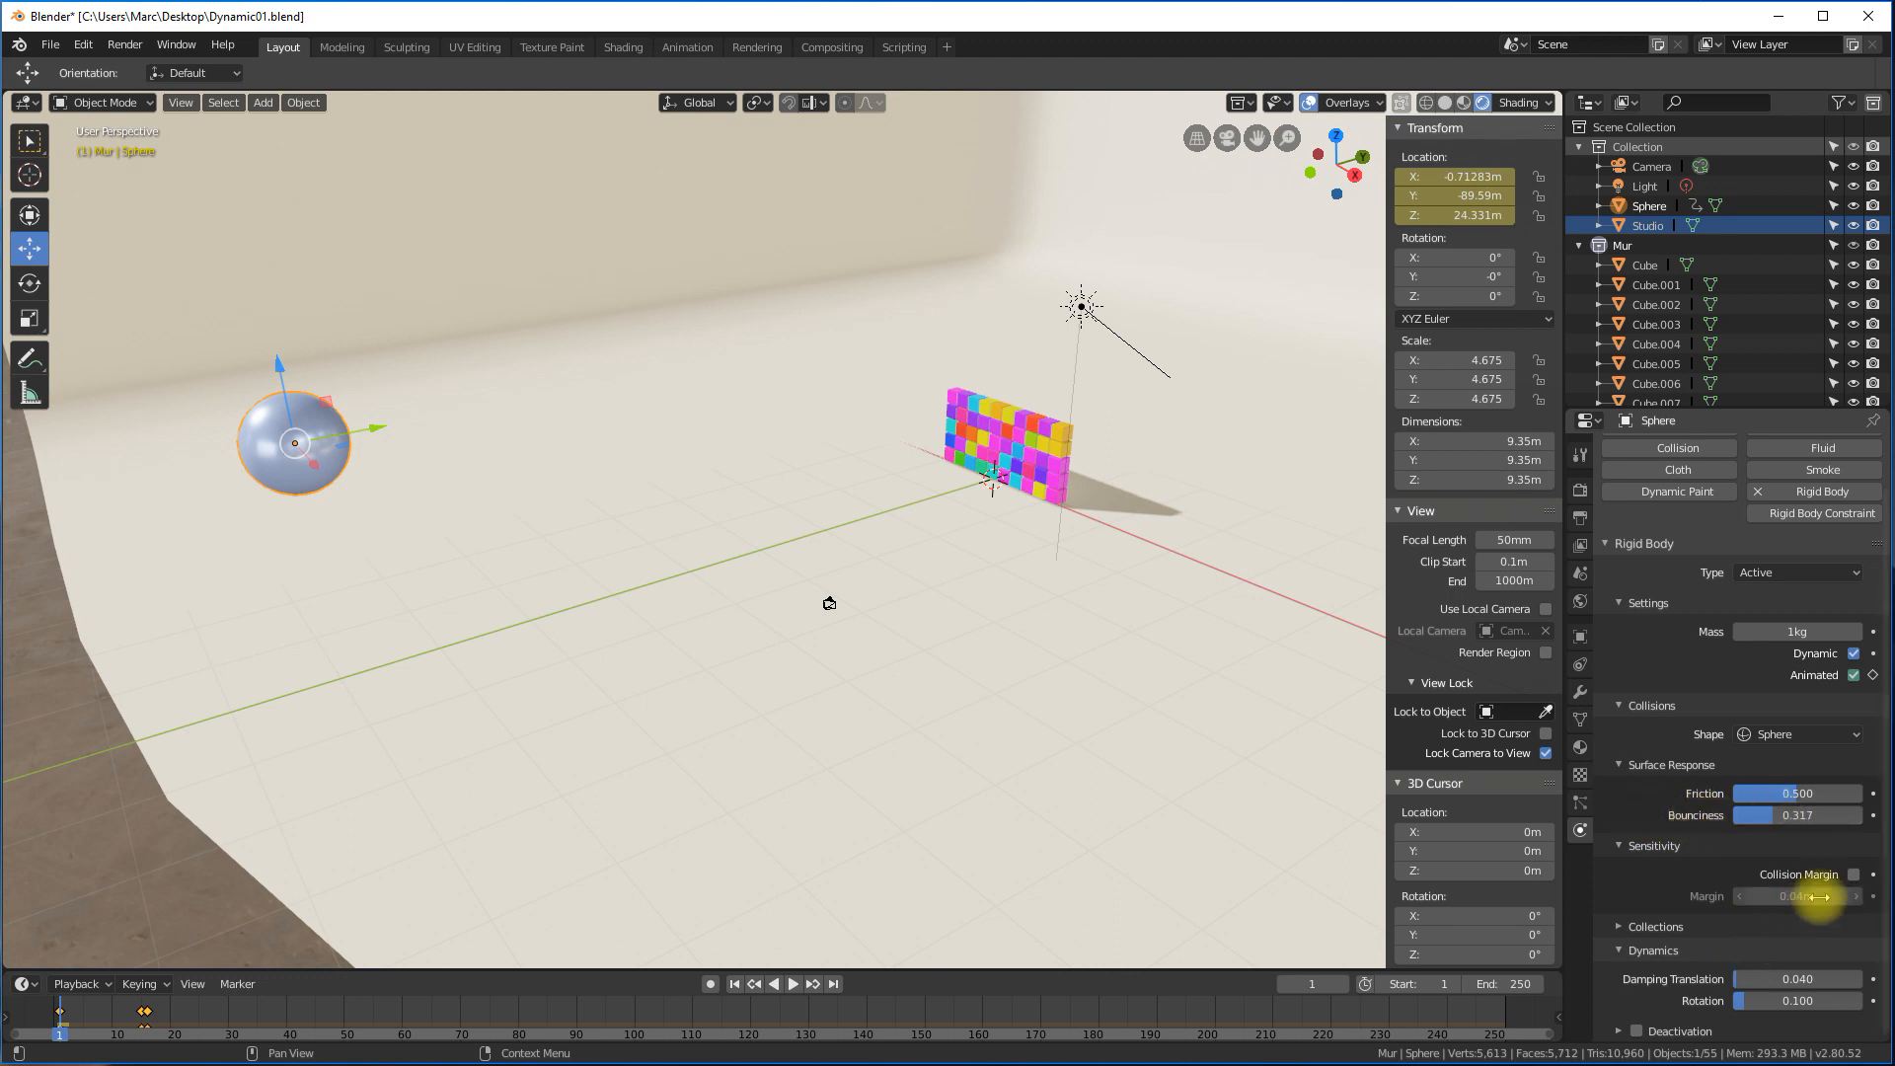
# Set the sphere's rotation damping to about 0.189 and its mass to 10 kg.
pyautogui.moveTo(1742, 1012); pyautogui.dragTo(1756, 1005)
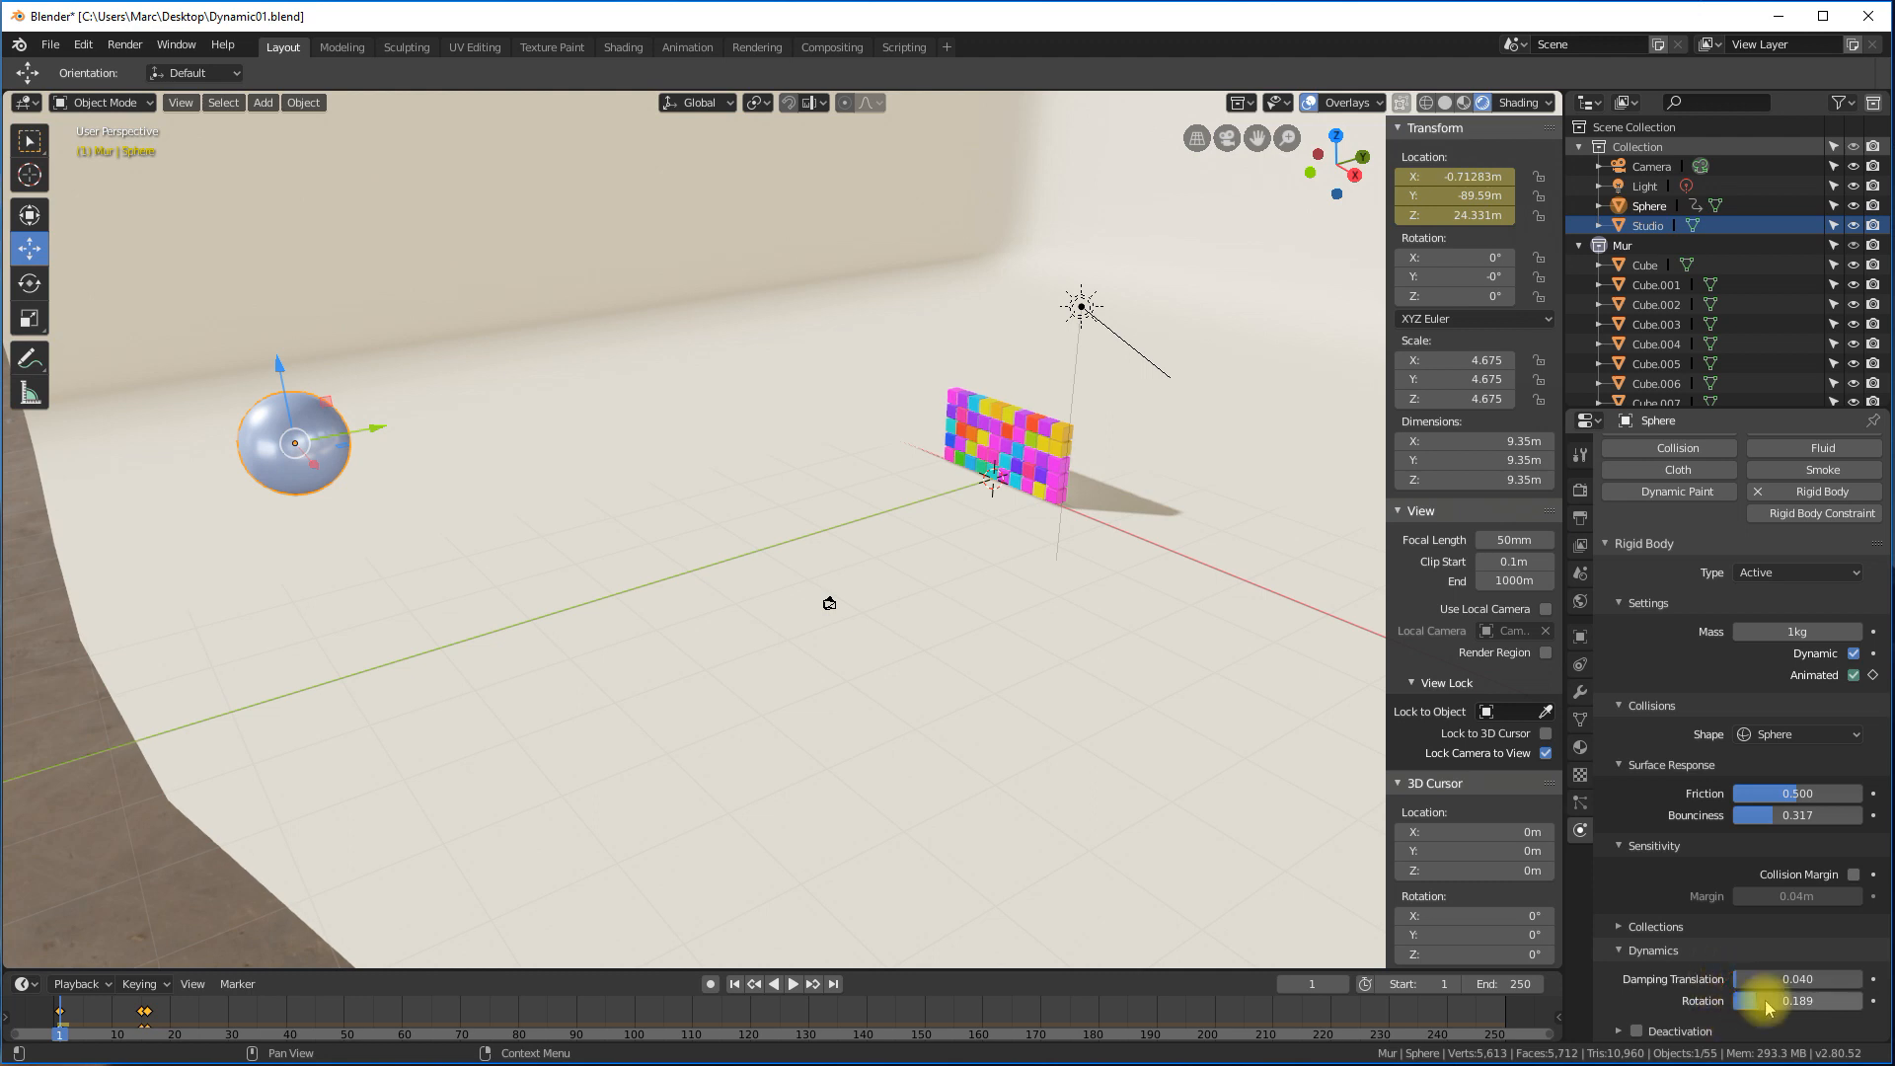
pyautogui.scroll(1, 1700, 997)
pyautogui.scroll(-1, 1696, 997)
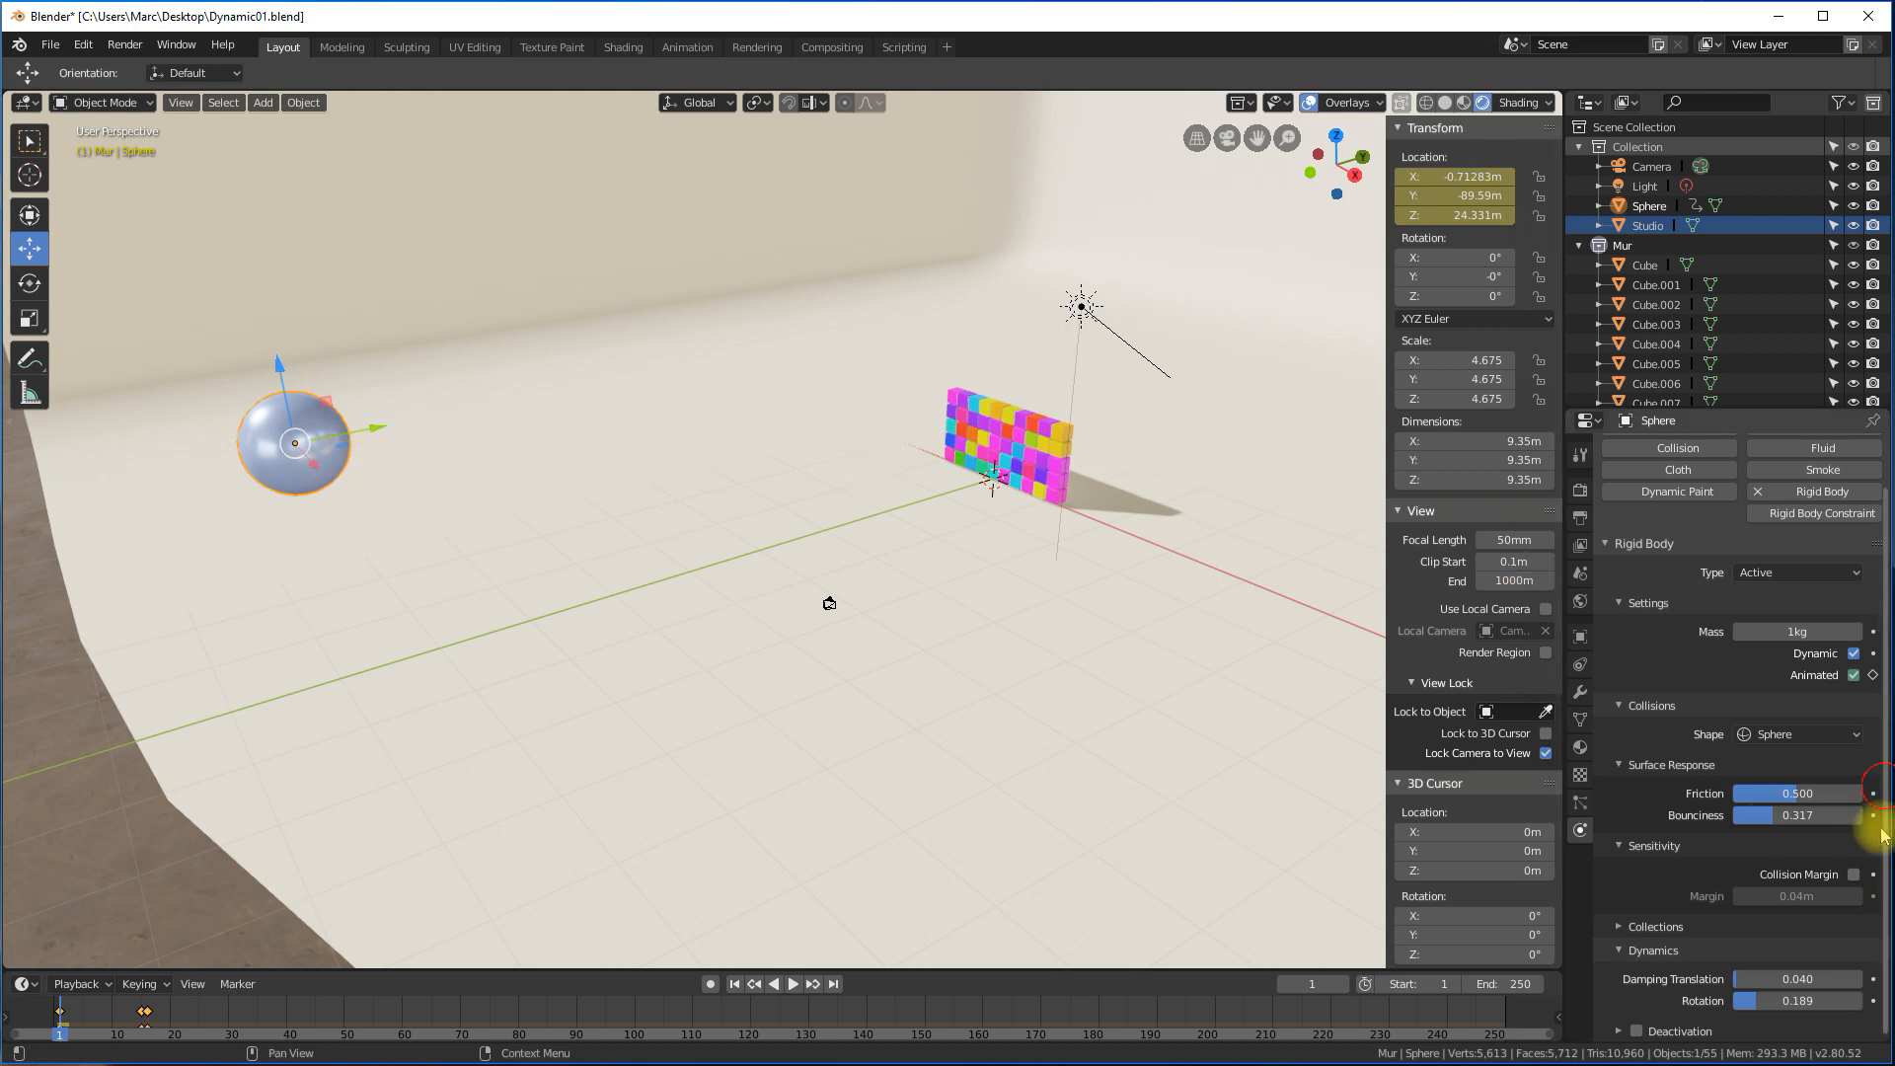
pyautogui.scroll(2, 1871, 834)
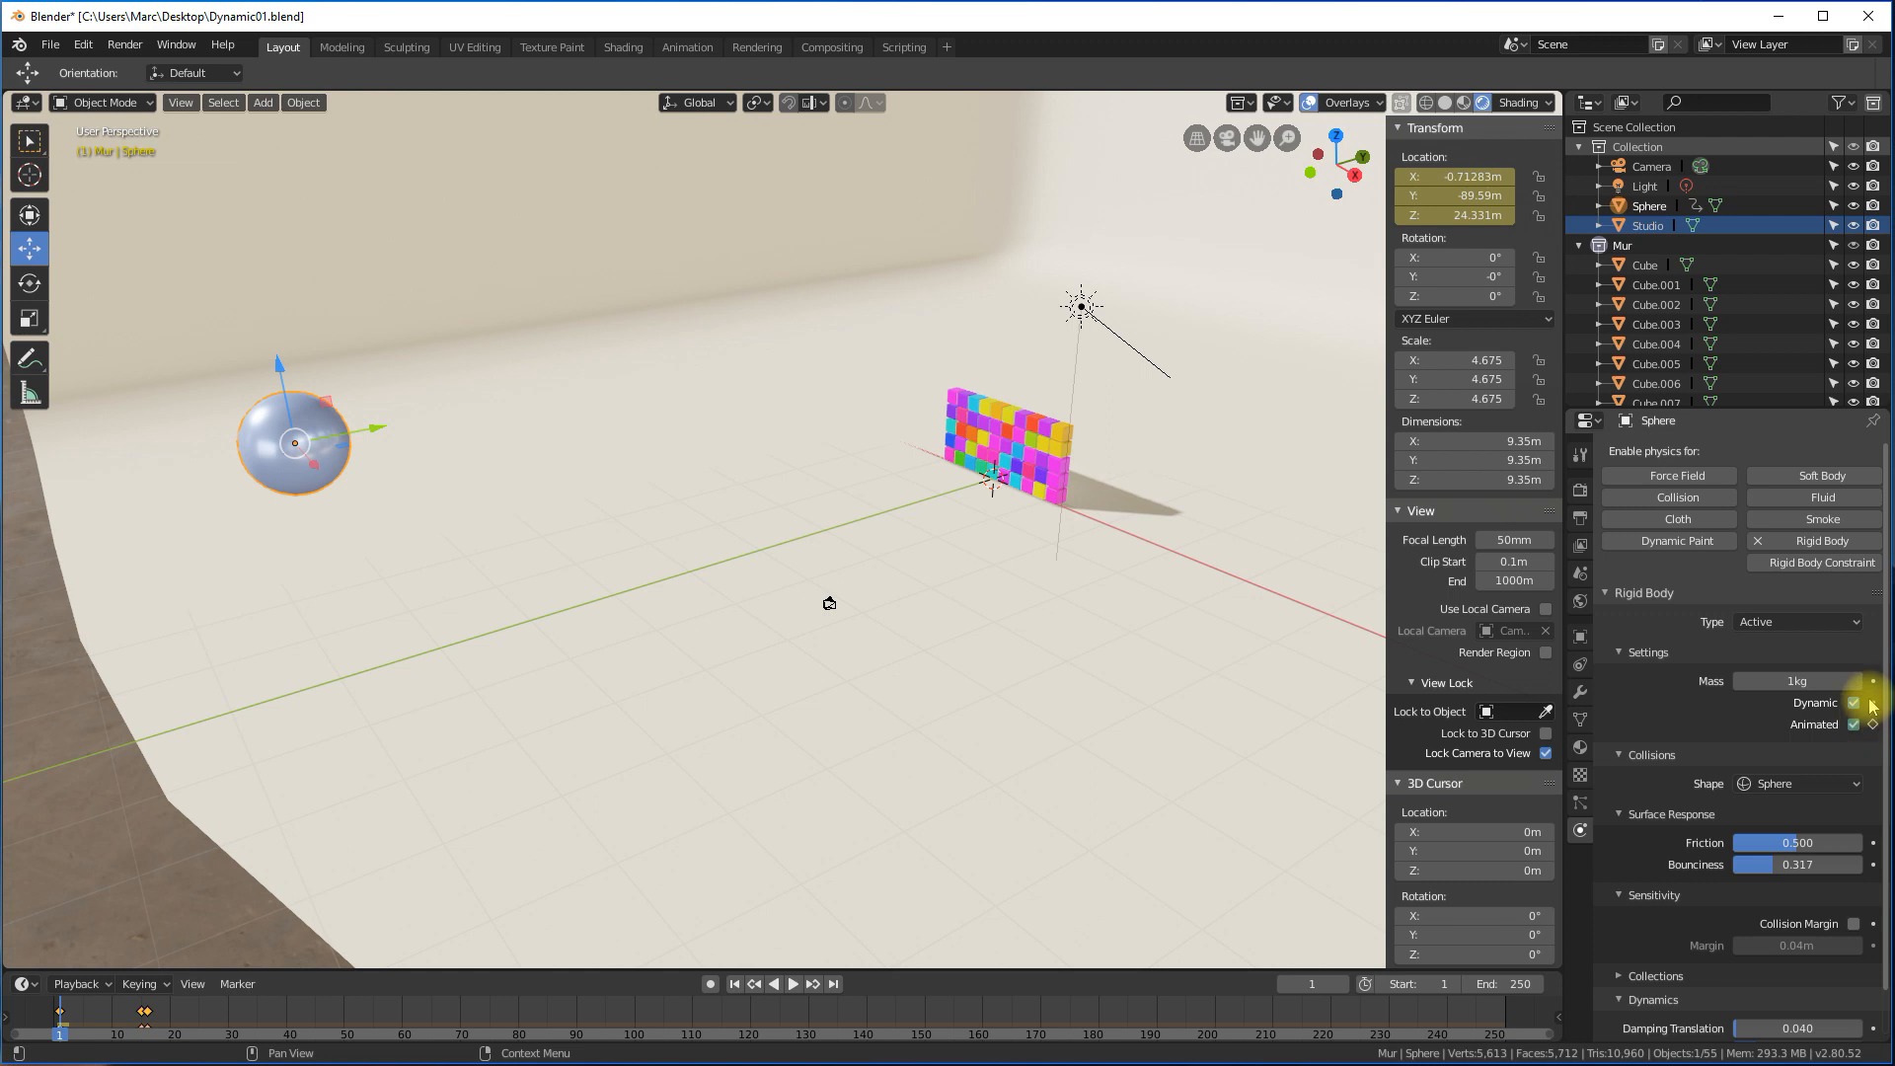
pyautogui.click(1767, 680)
pyautogui.write('10')
pyautogui.press('Return')
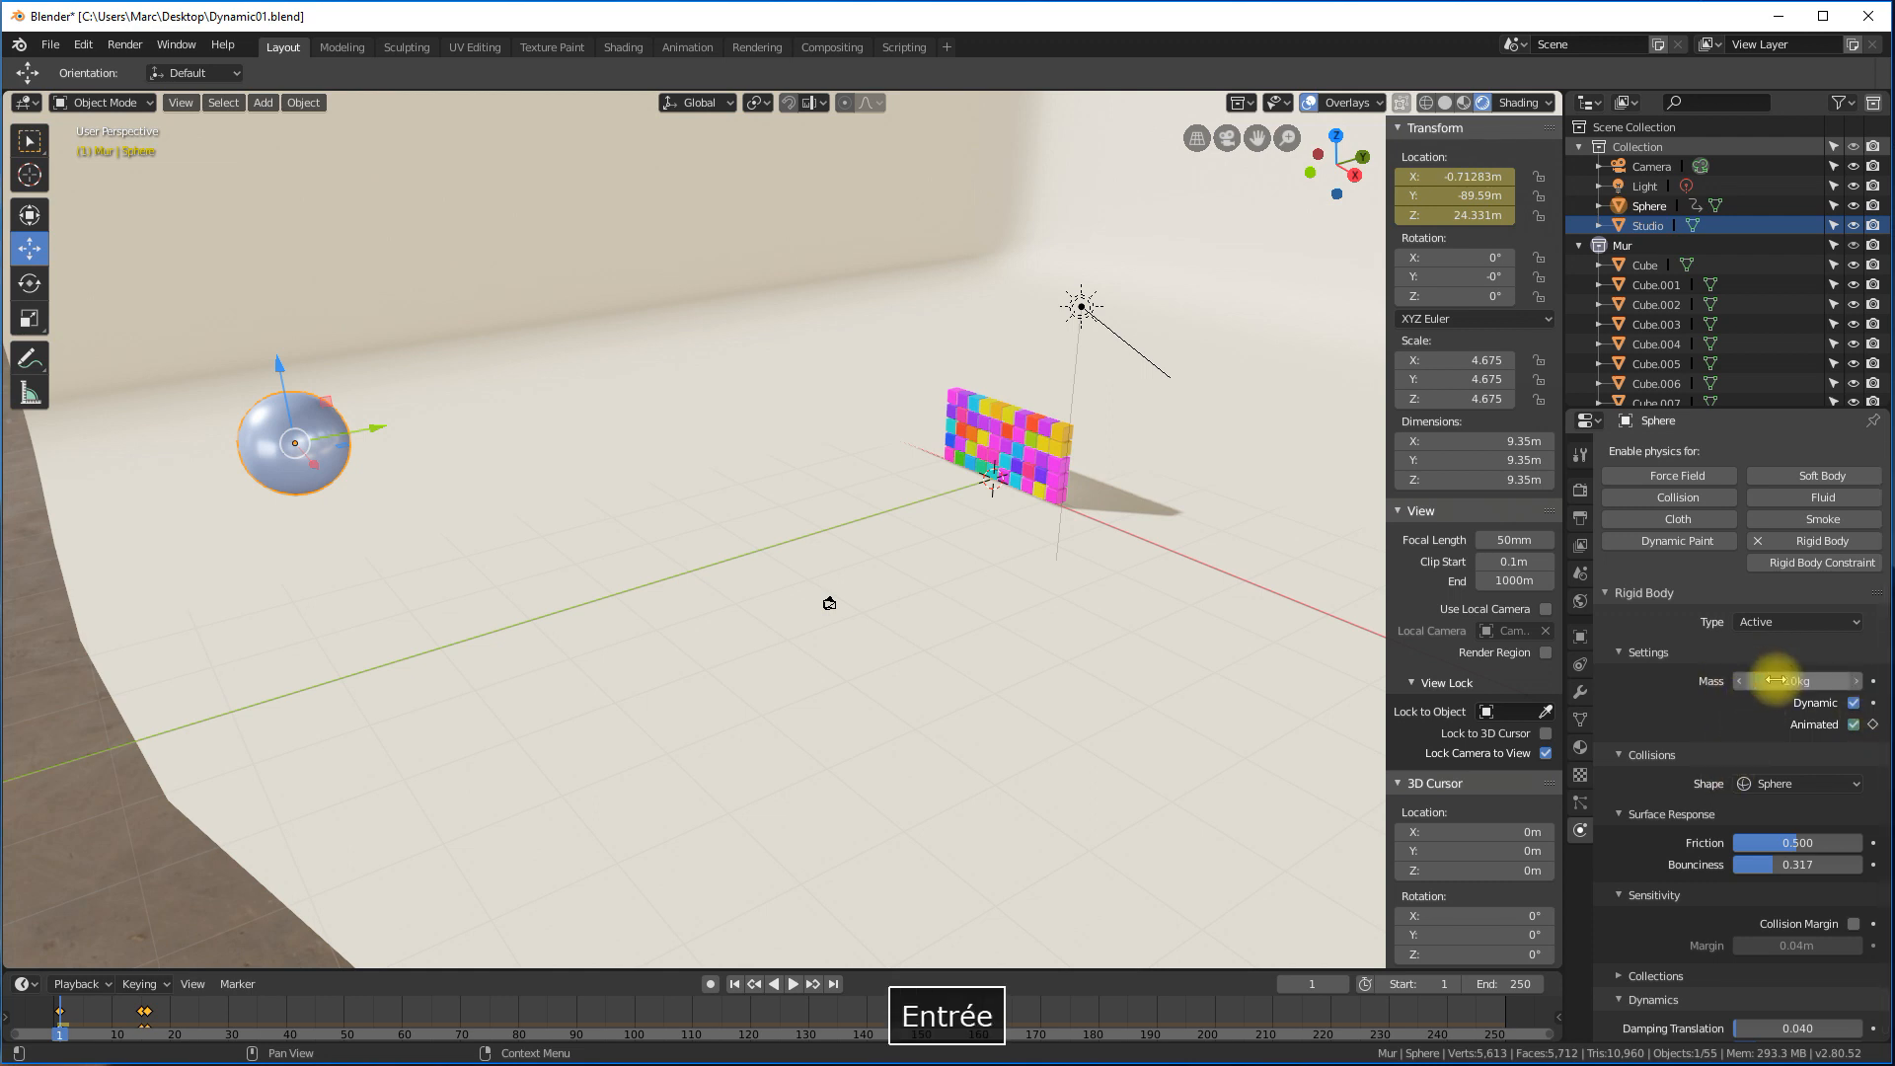
# Play the simulation of the launched sphere and stop the playback.
pyautogui.click(793, 984)
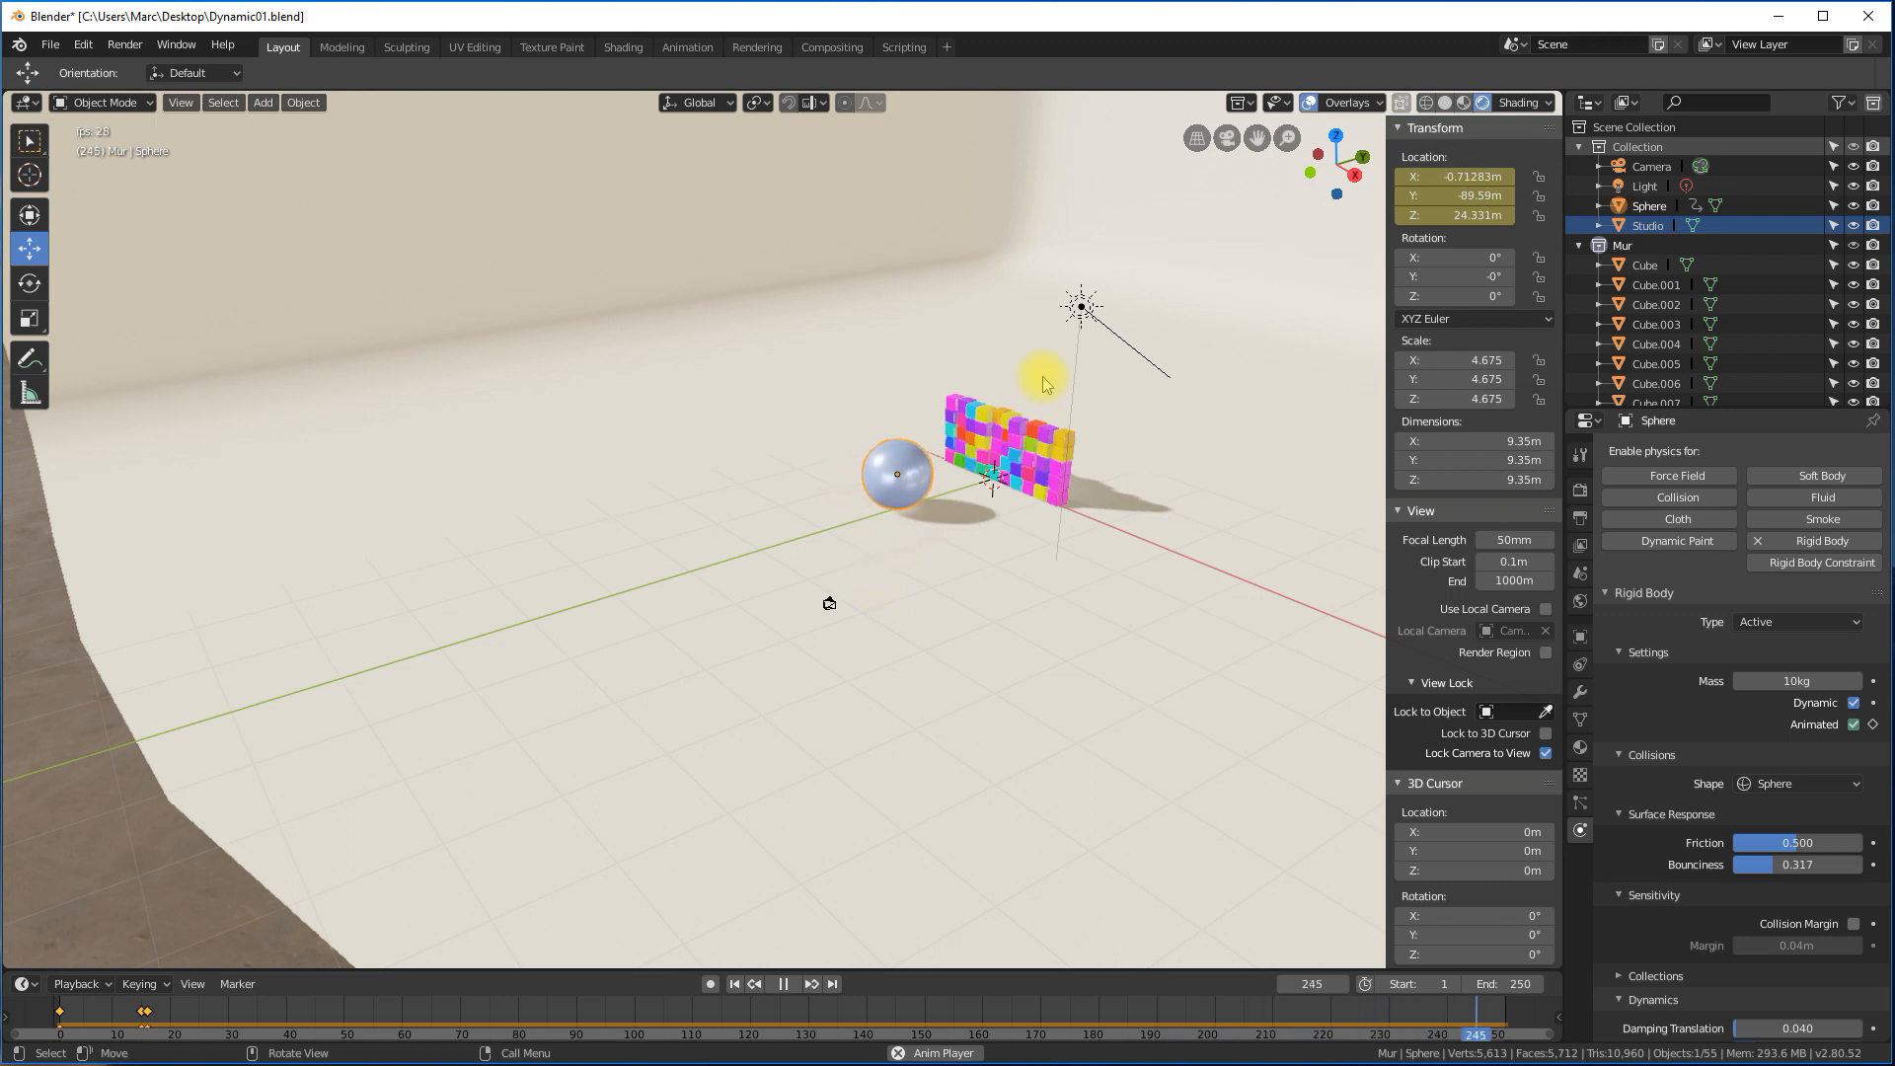
pyautogui.click(782, 984)
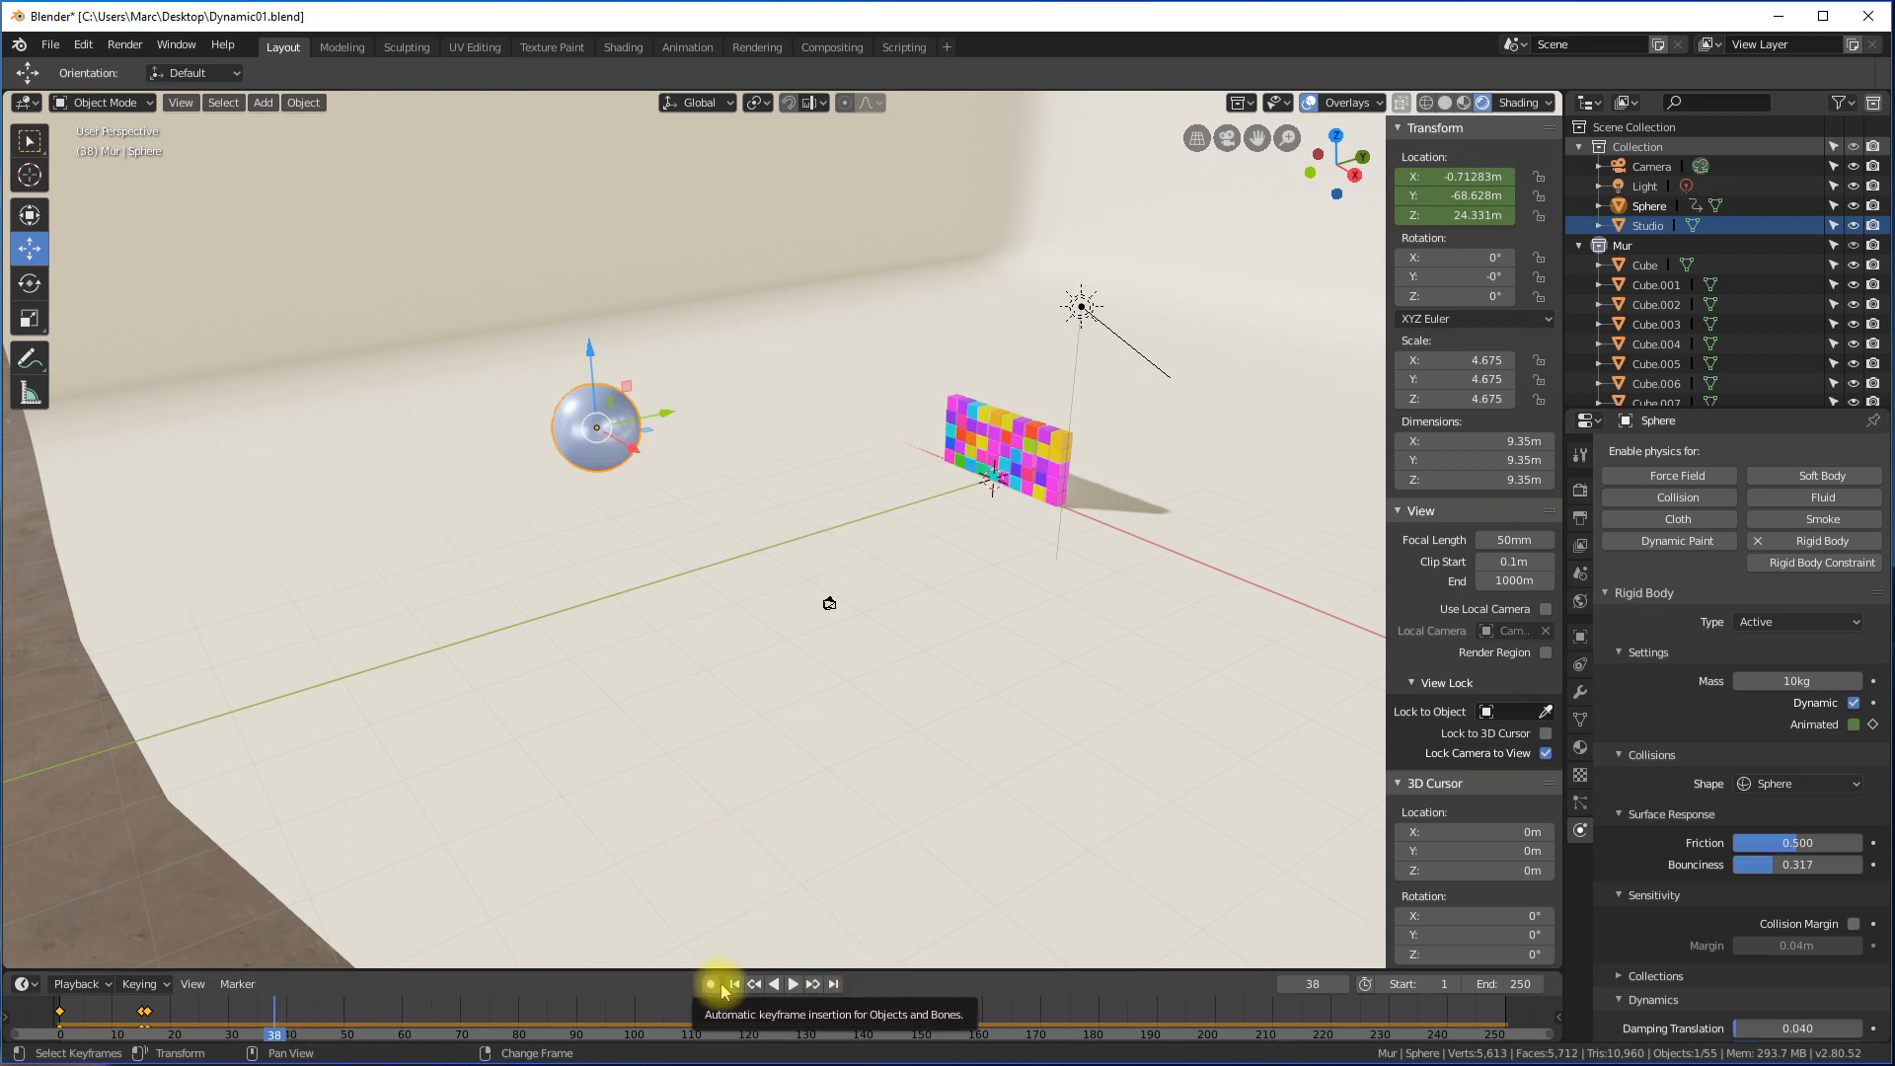
# Move the Sun light above the sphere, to about X 29.4 m, Y -72.8 m and Z 38.3 m.
pyautogui.click(1085, 308)
pyautogui.moveTo(1134, 293); pyautogui.dragTo(595, 418)
pyautogui.moveTo(533, 338); pyautogui.dragTo(494, 247)
pyautogui.moveTo(601, 309); pyautogui.dragTo(614, 401)
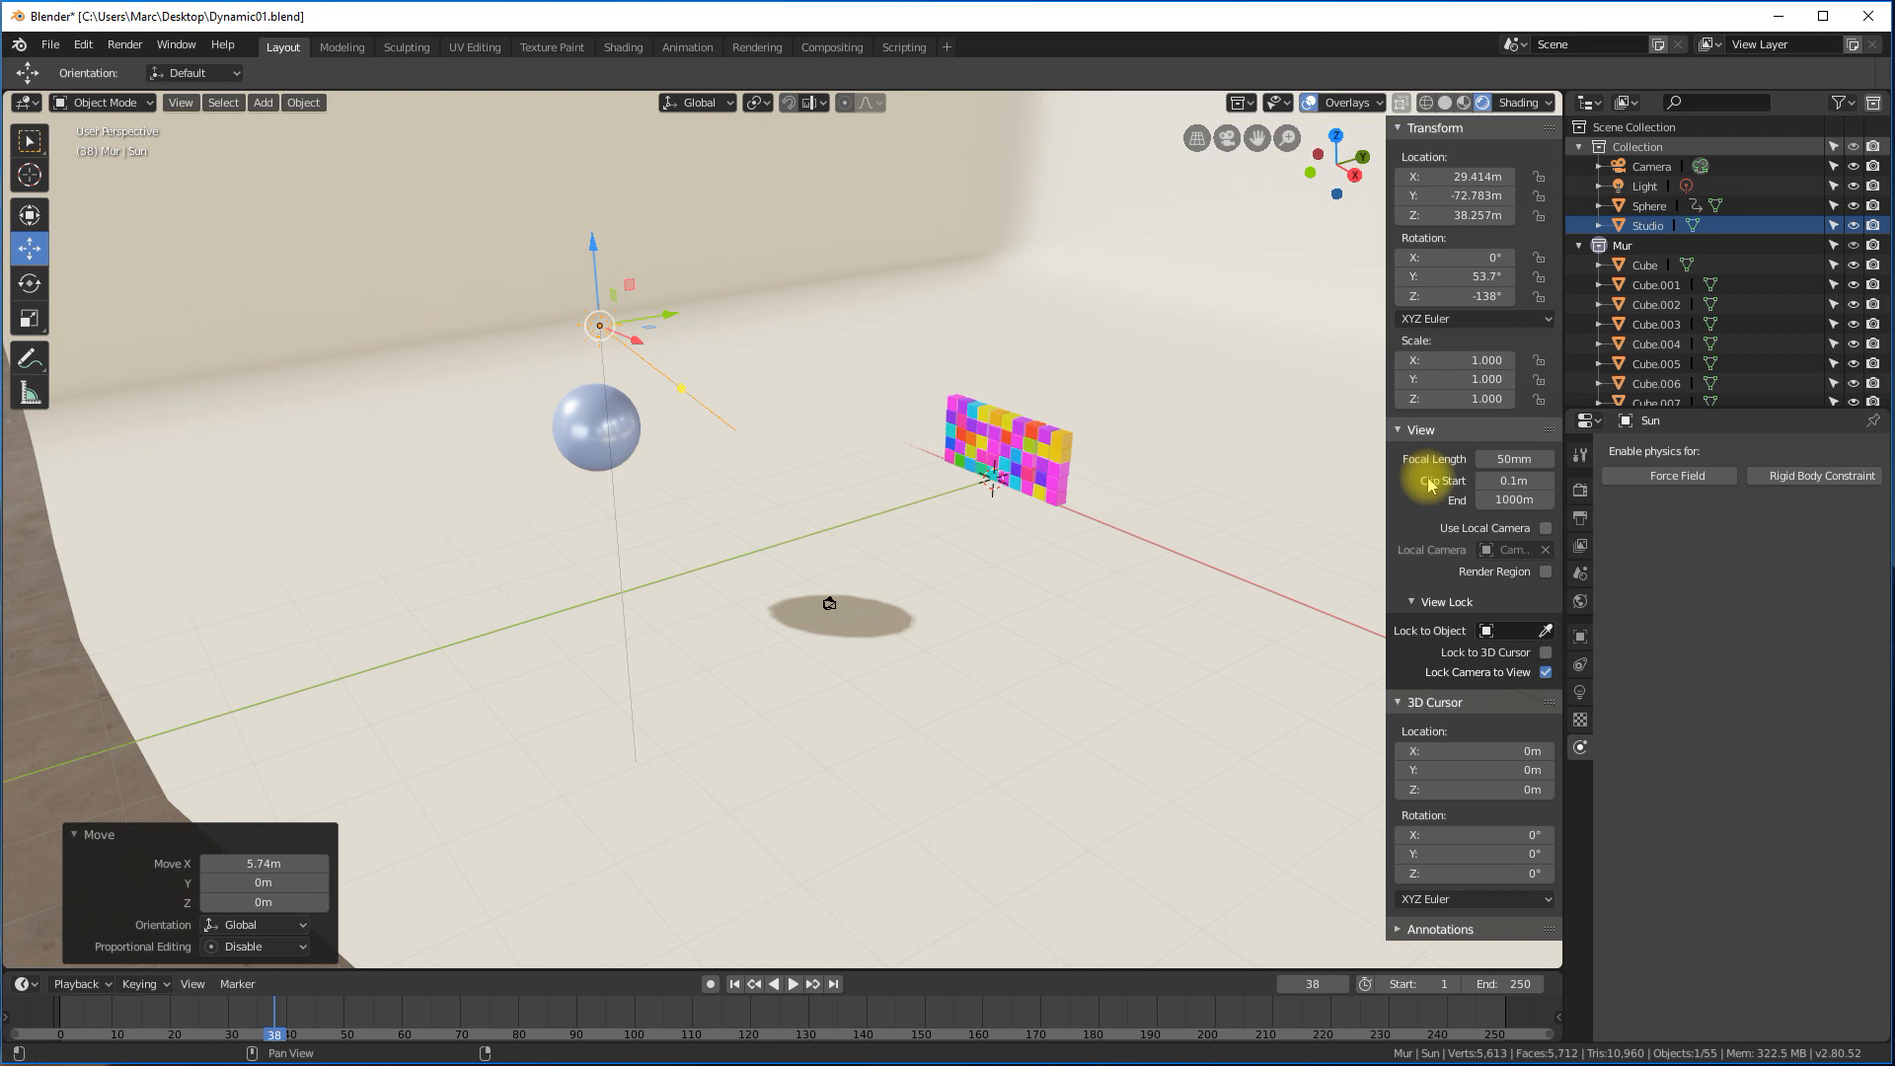
# Set the custom distance value of the point light named Light to 10000 m.
pyautogui.click(1650, 189)
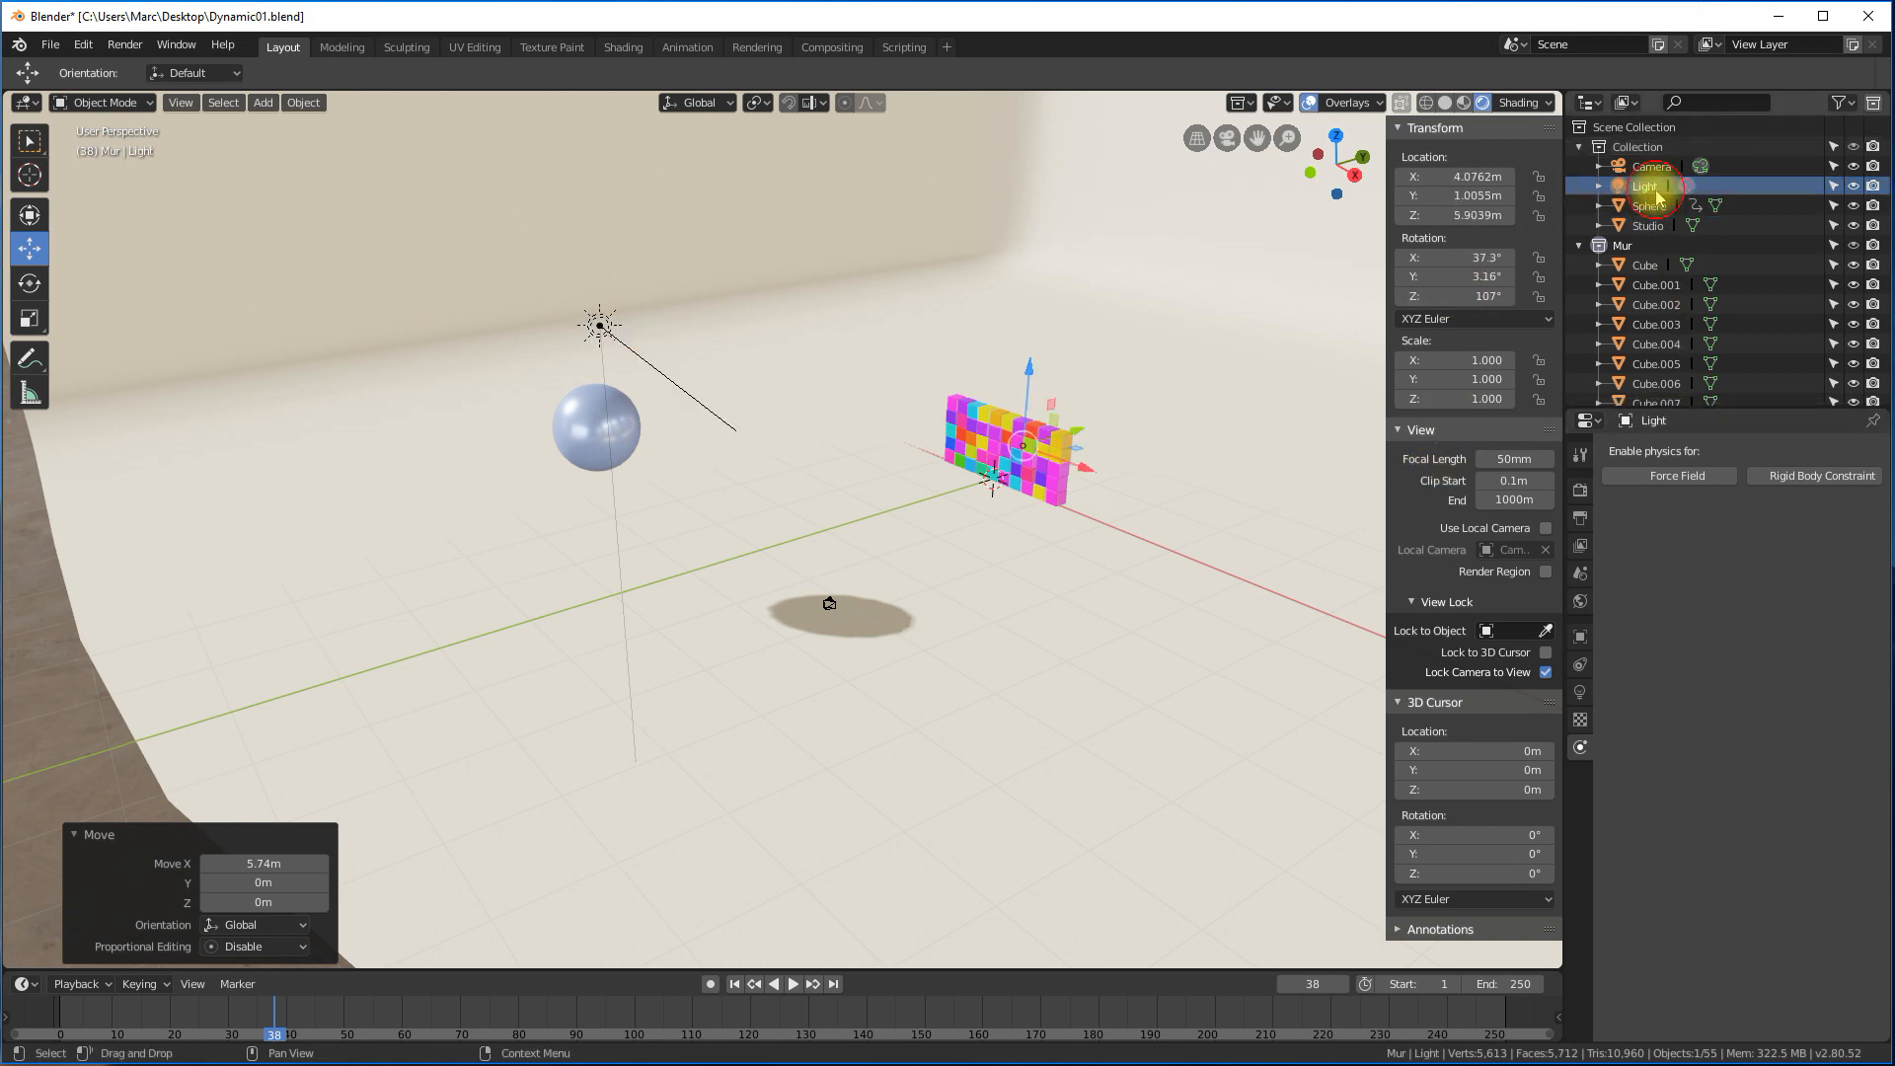
pyautogui.click(1583, 691)
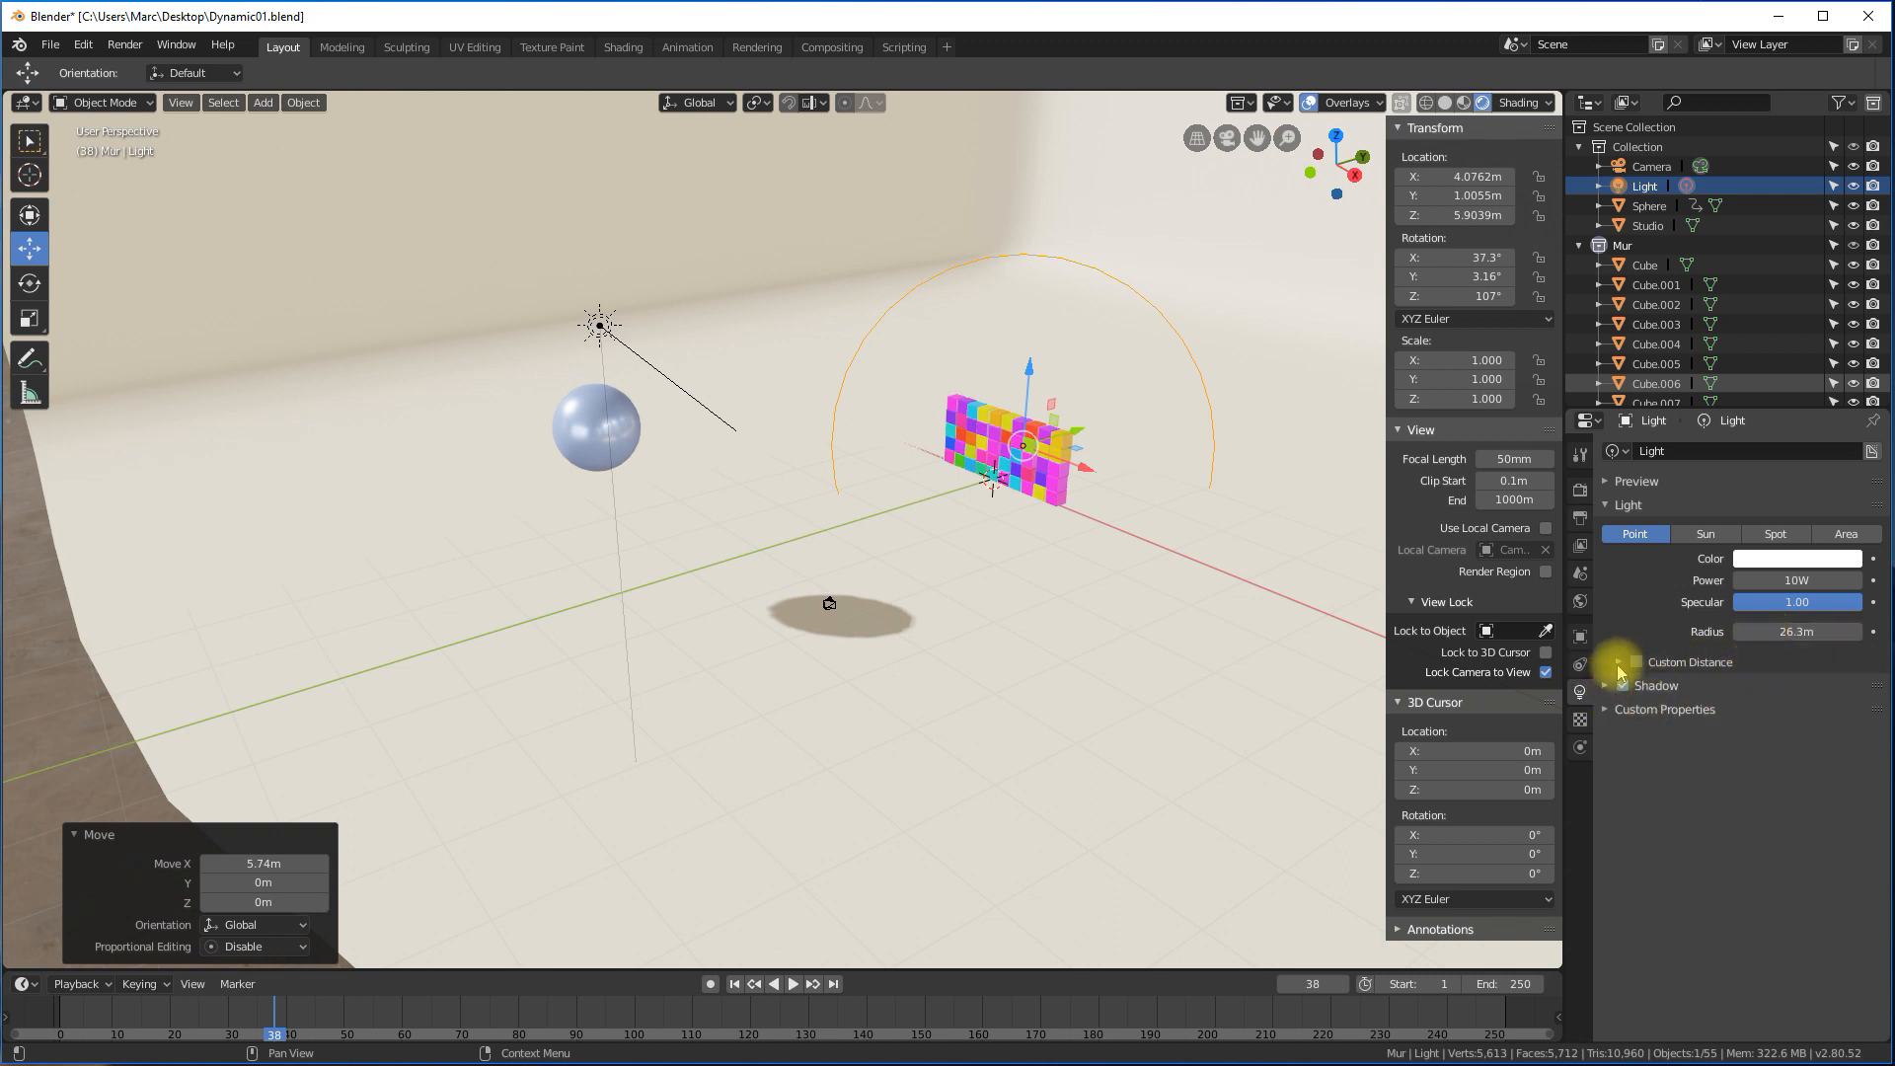
pyautogui.click(1618, 663)
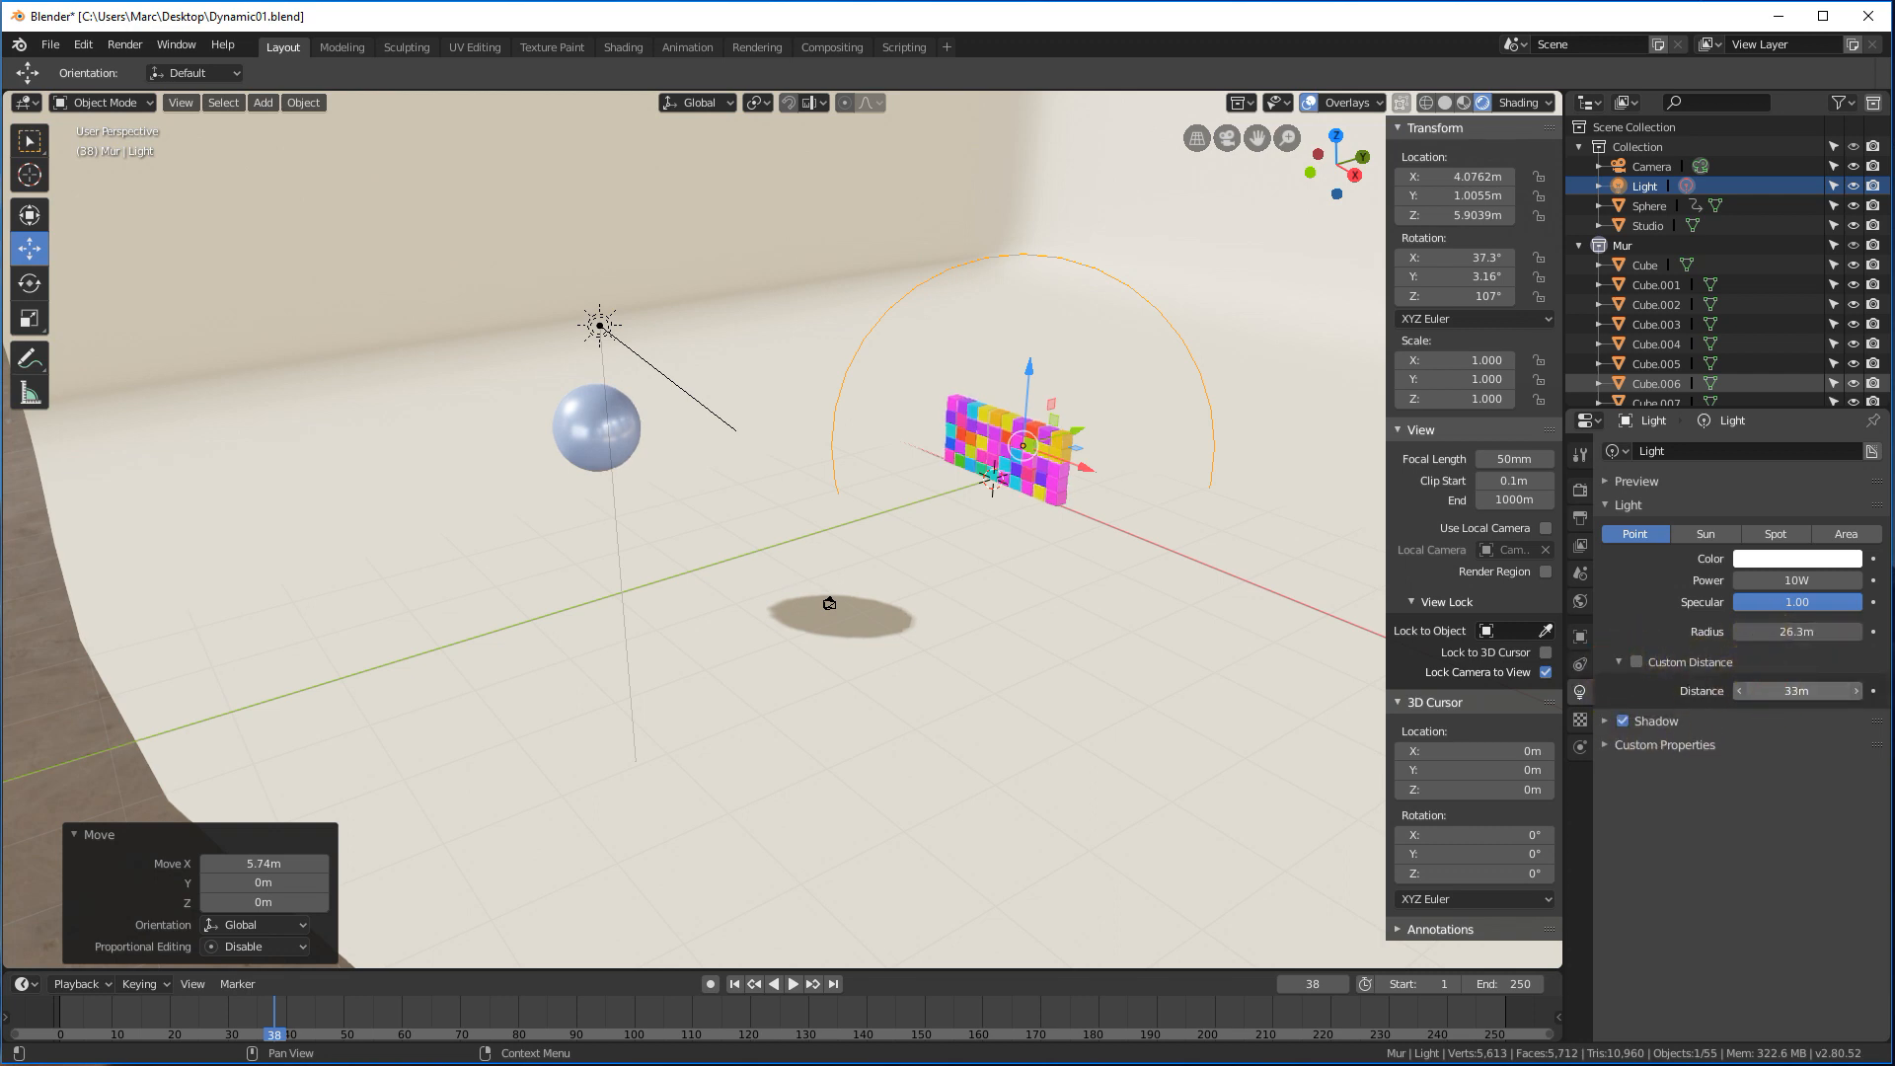
pyautogui.moveTo(1796, 691); pyautogui.dragTo(1816, 691)
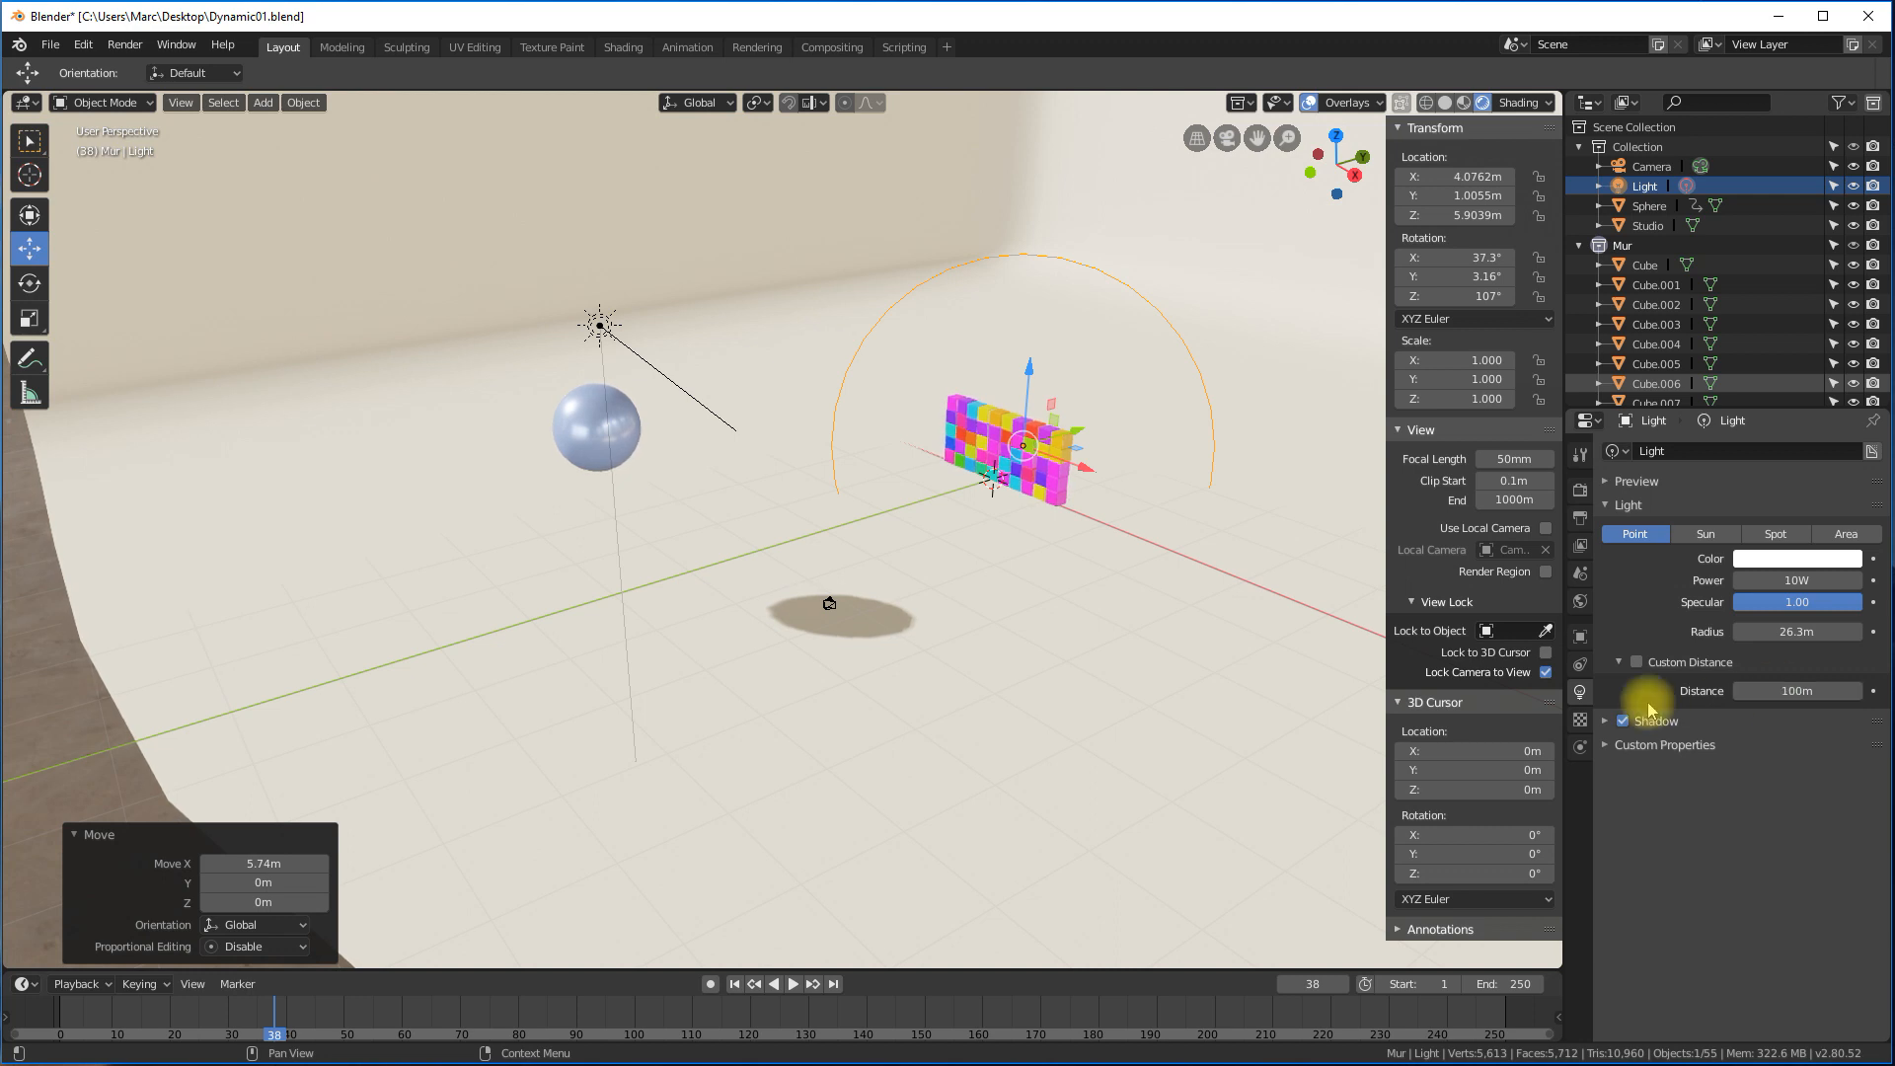
pyautogui.click(1793, 696)
pyautogui.write('10000')
pyautogui.press('Return')
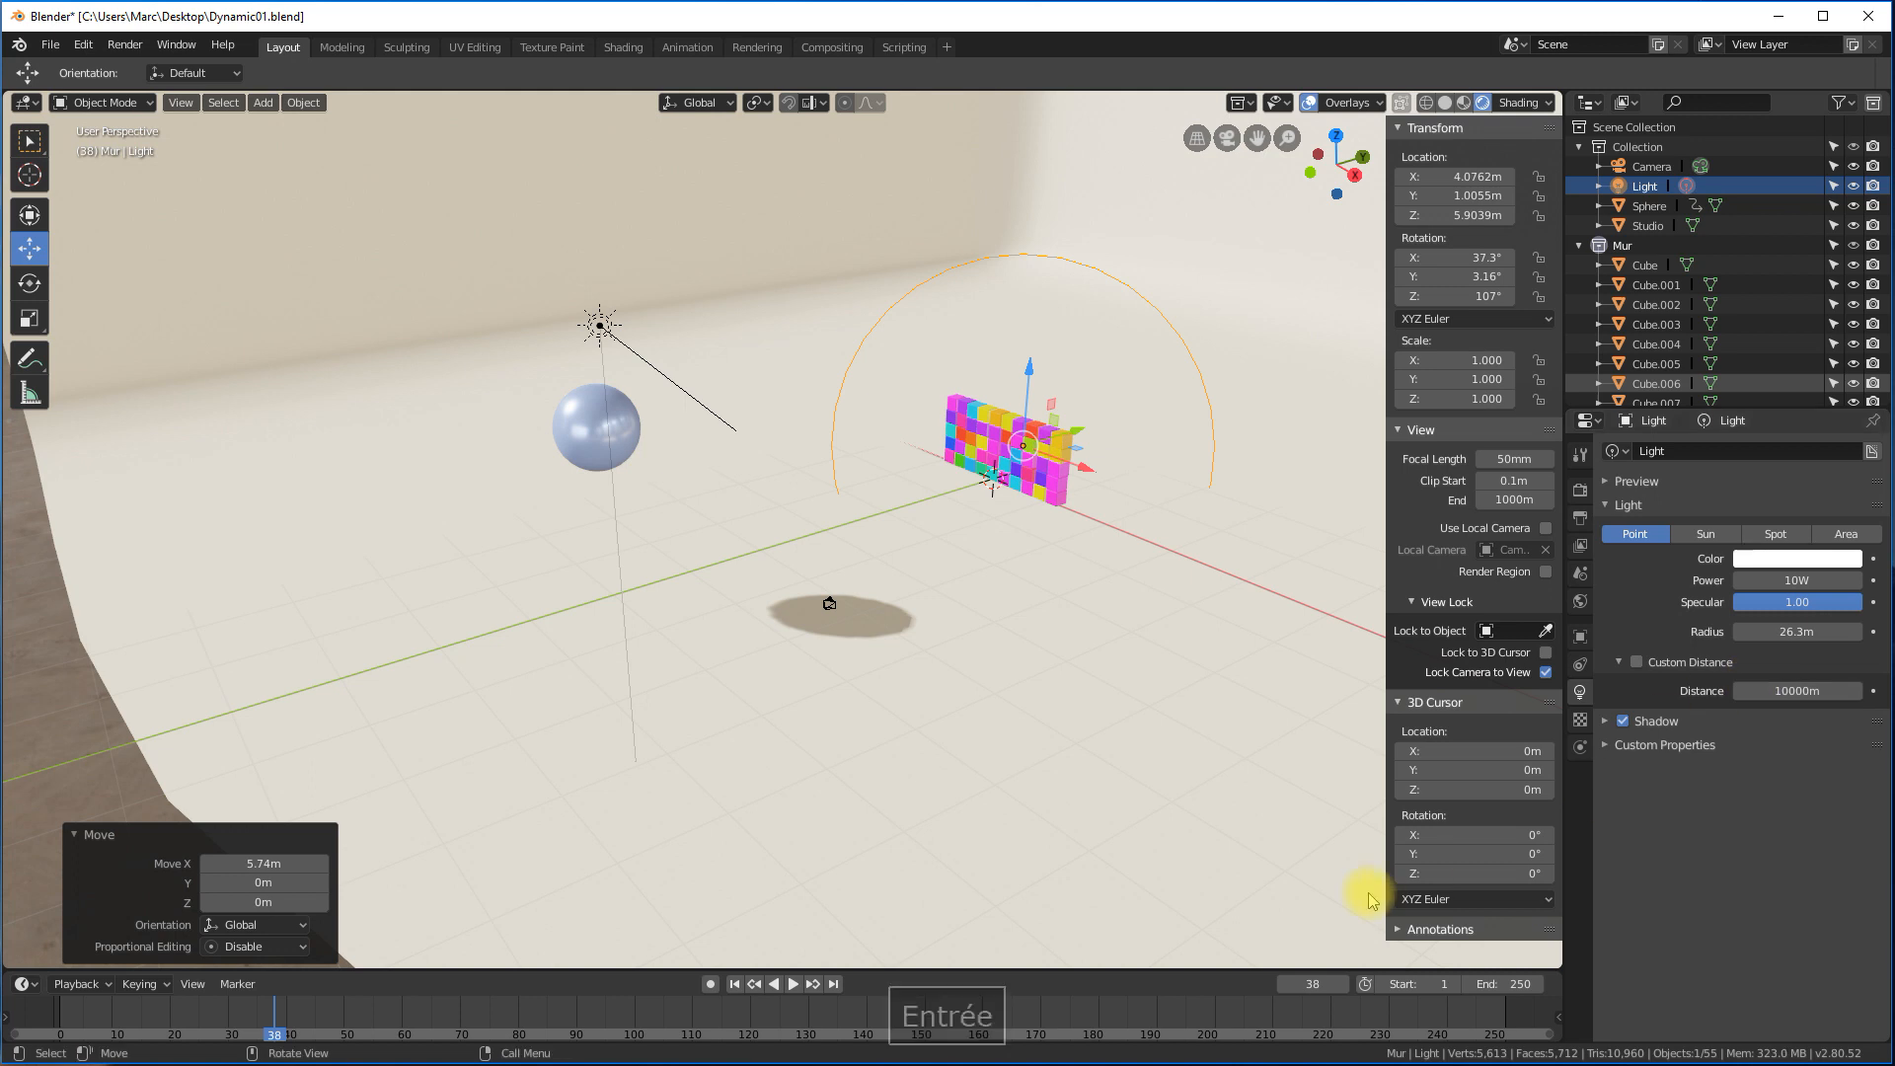
# Set the shadow clip start of the point light named Light to 10000 m.
pyautogui.click(1606, 721)
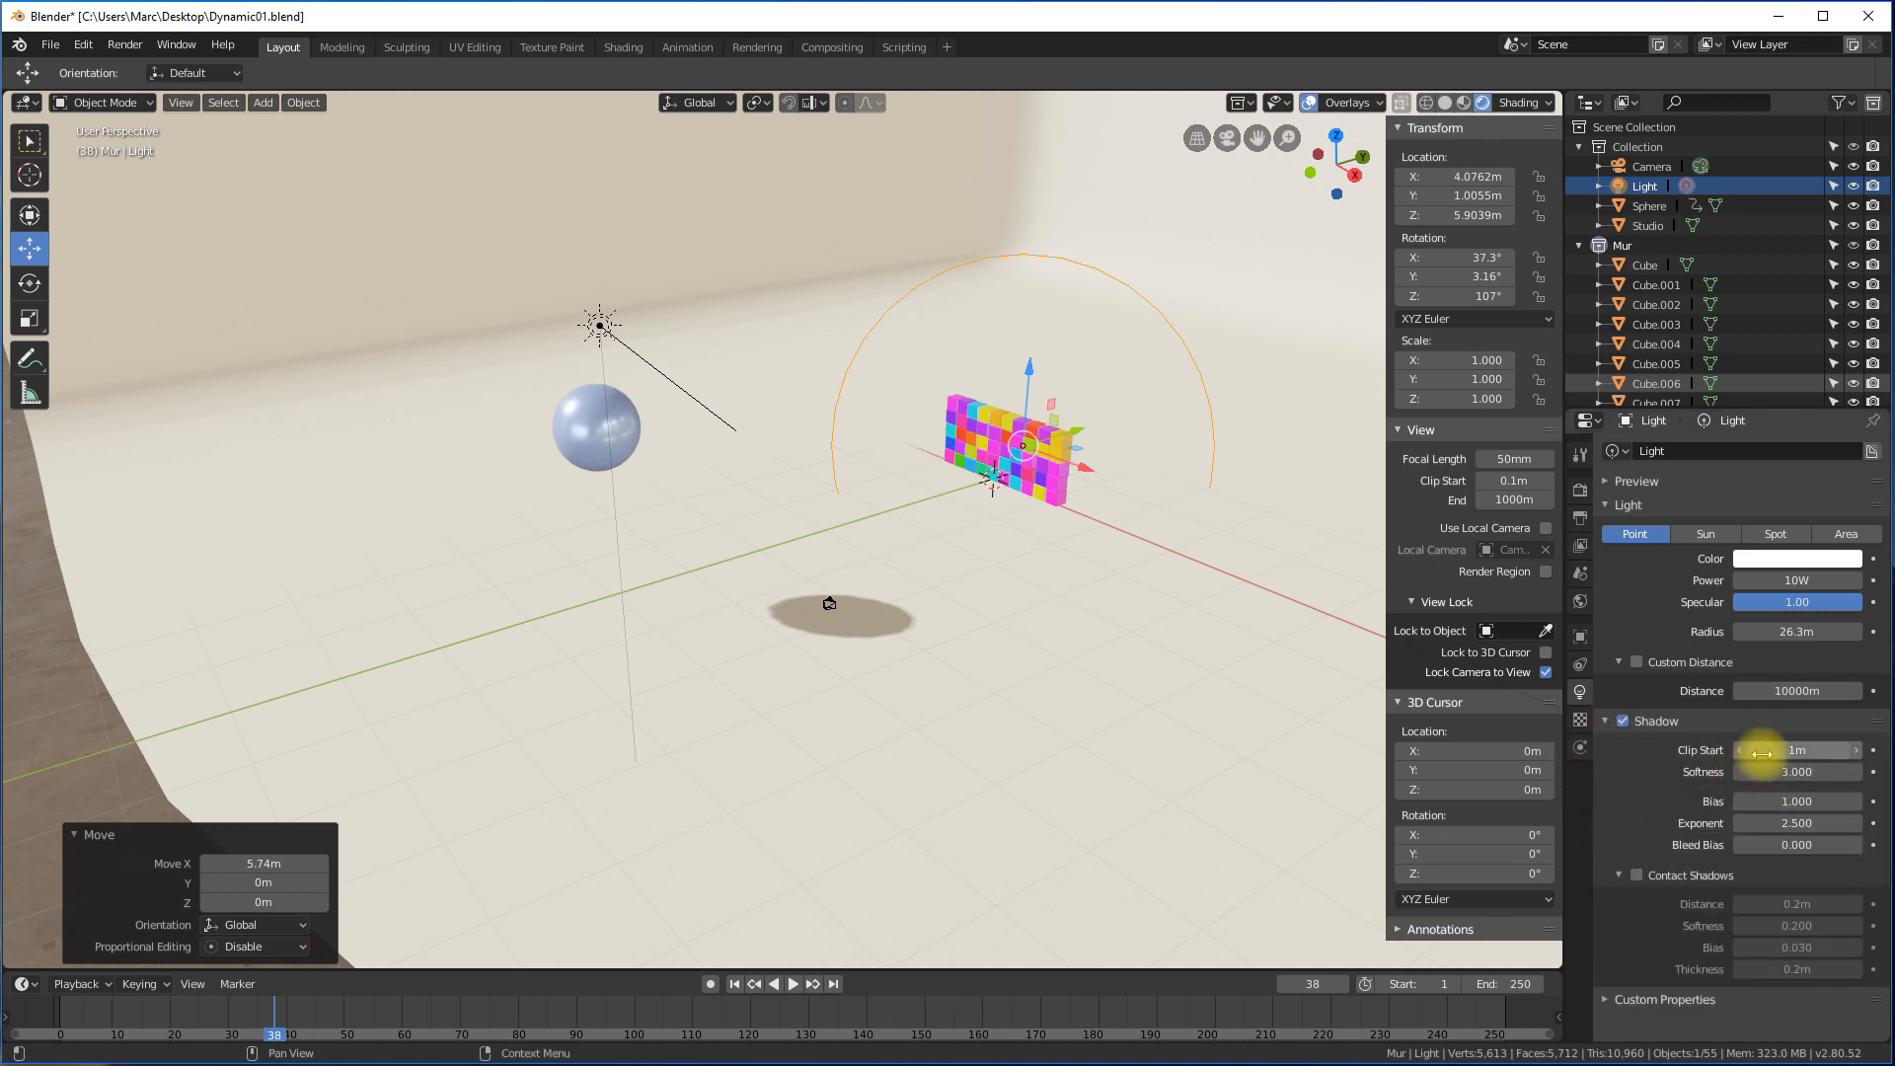
pyautogui.click(1765, 753)
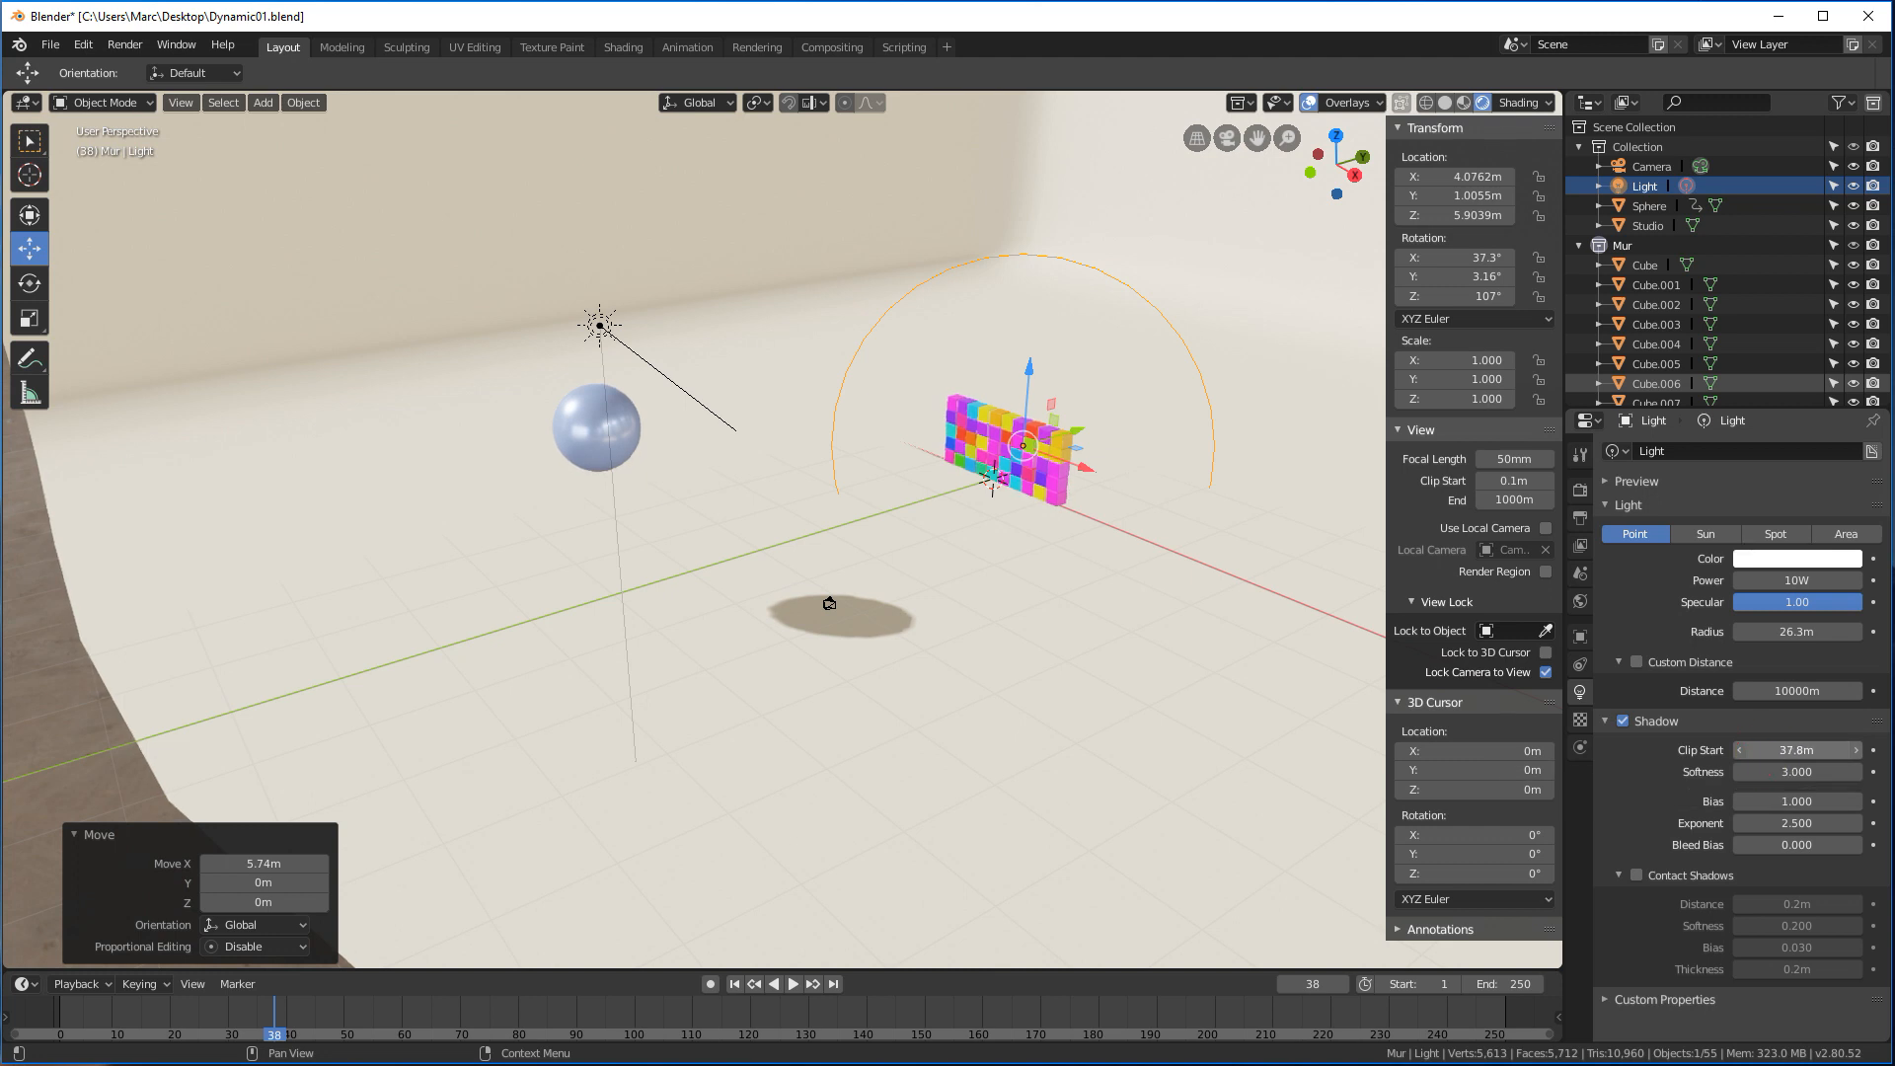
pyautogui.moveTo(1766, 753); pyautogui.dragTo(1707, 748)
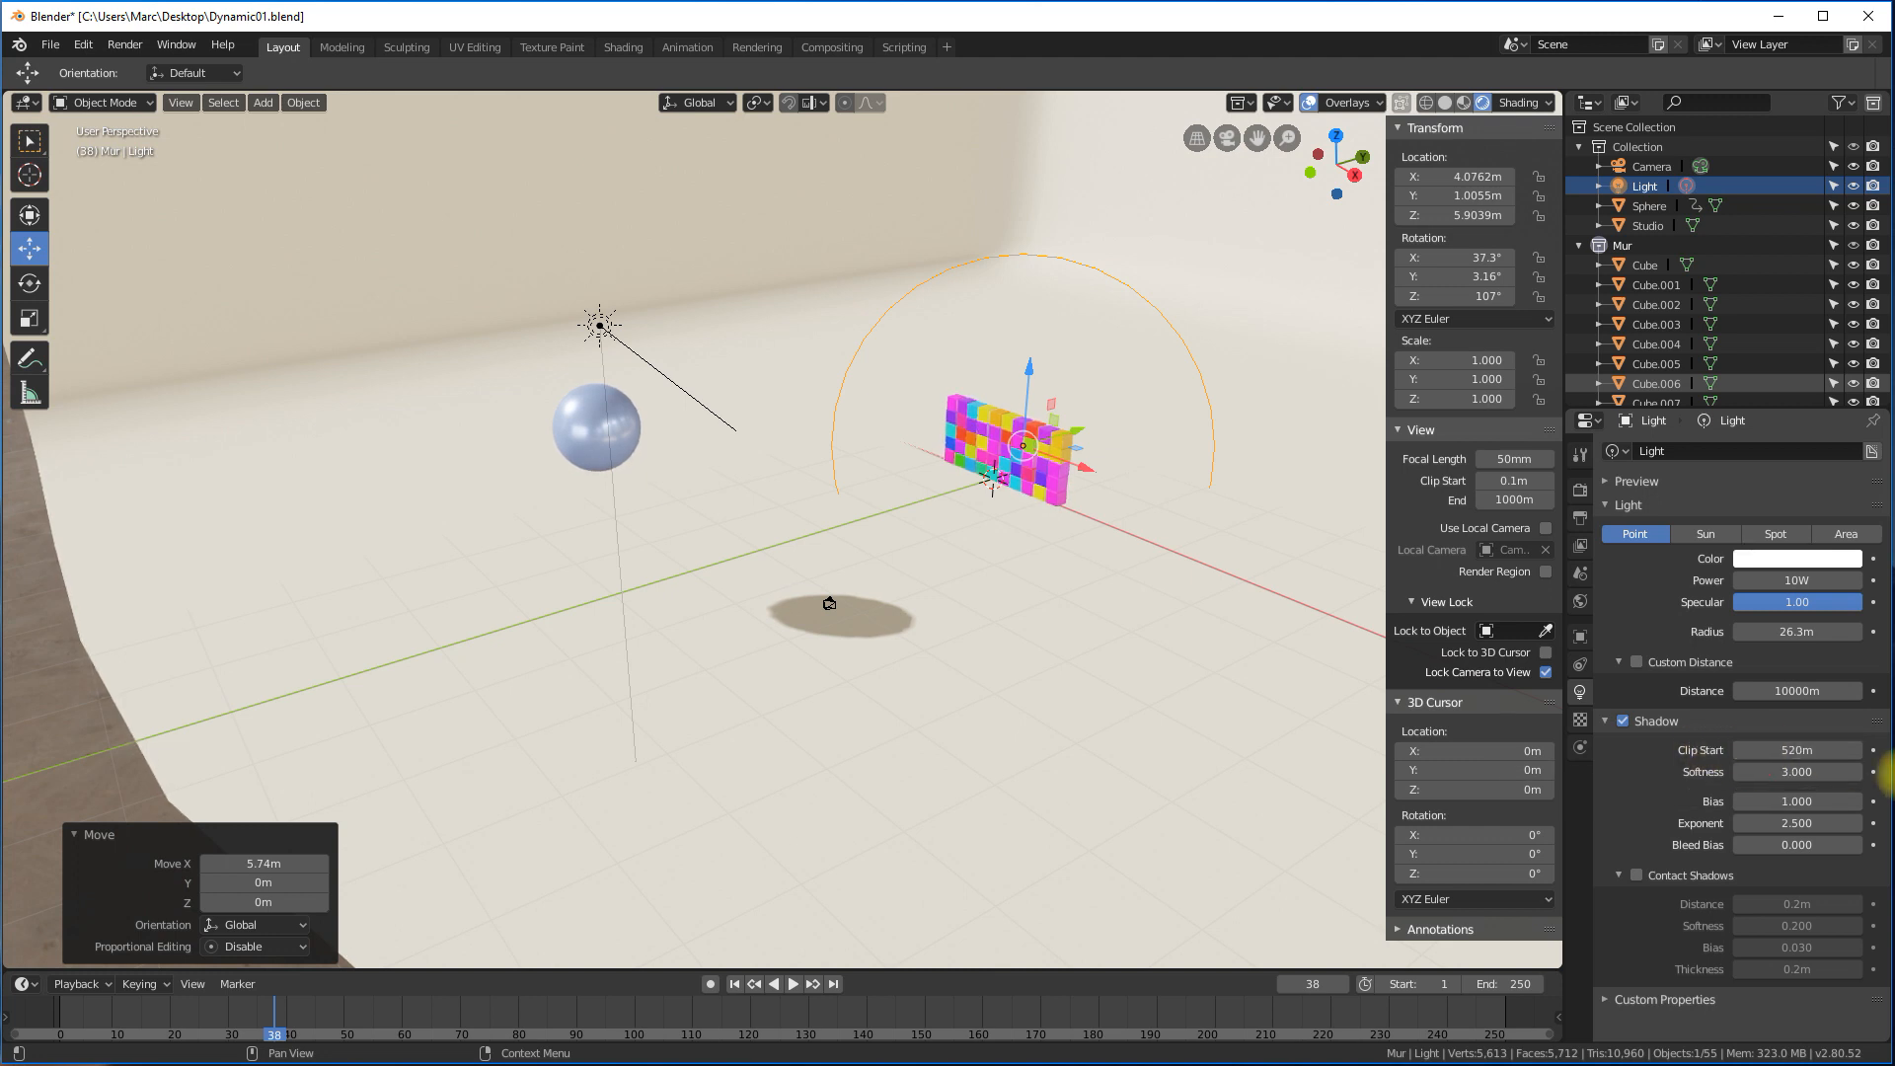
pyautogui.click(1799, 752)
pyautogui.write('10000')
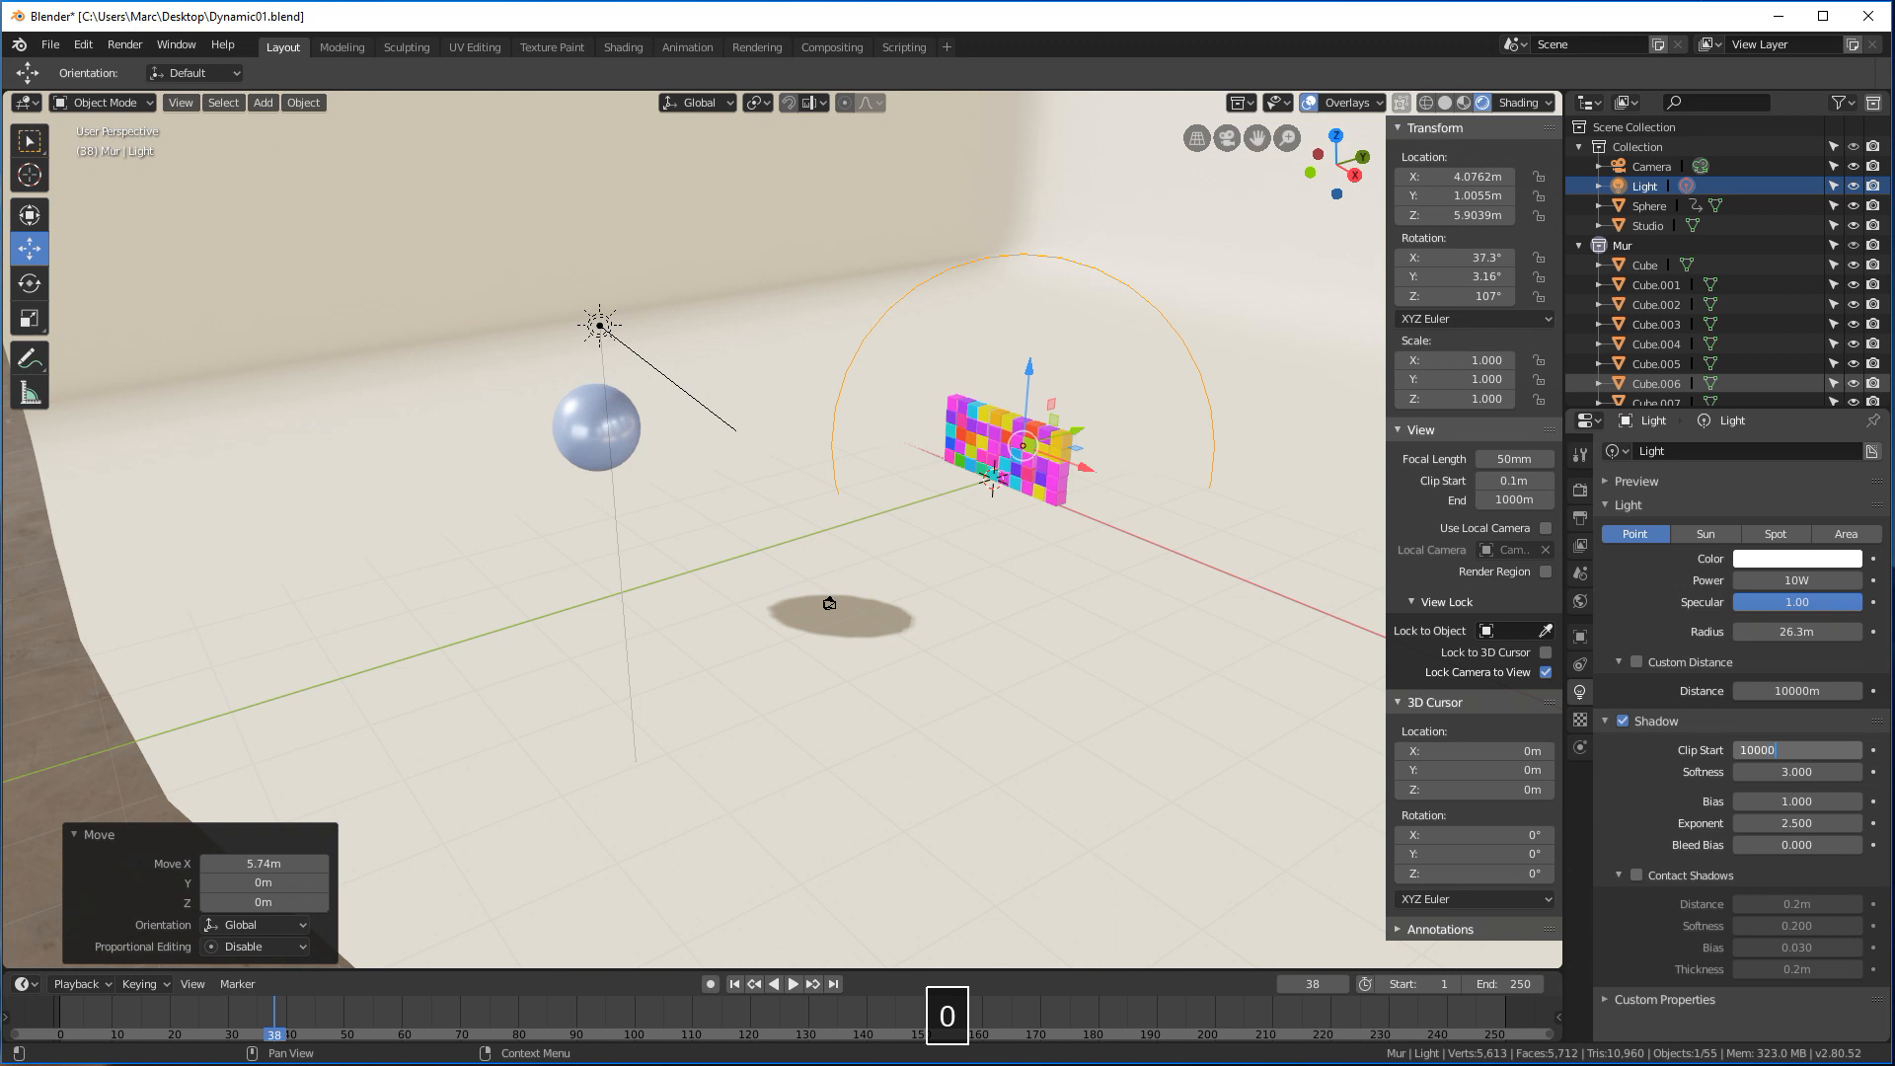
pyautogui.press('Return')
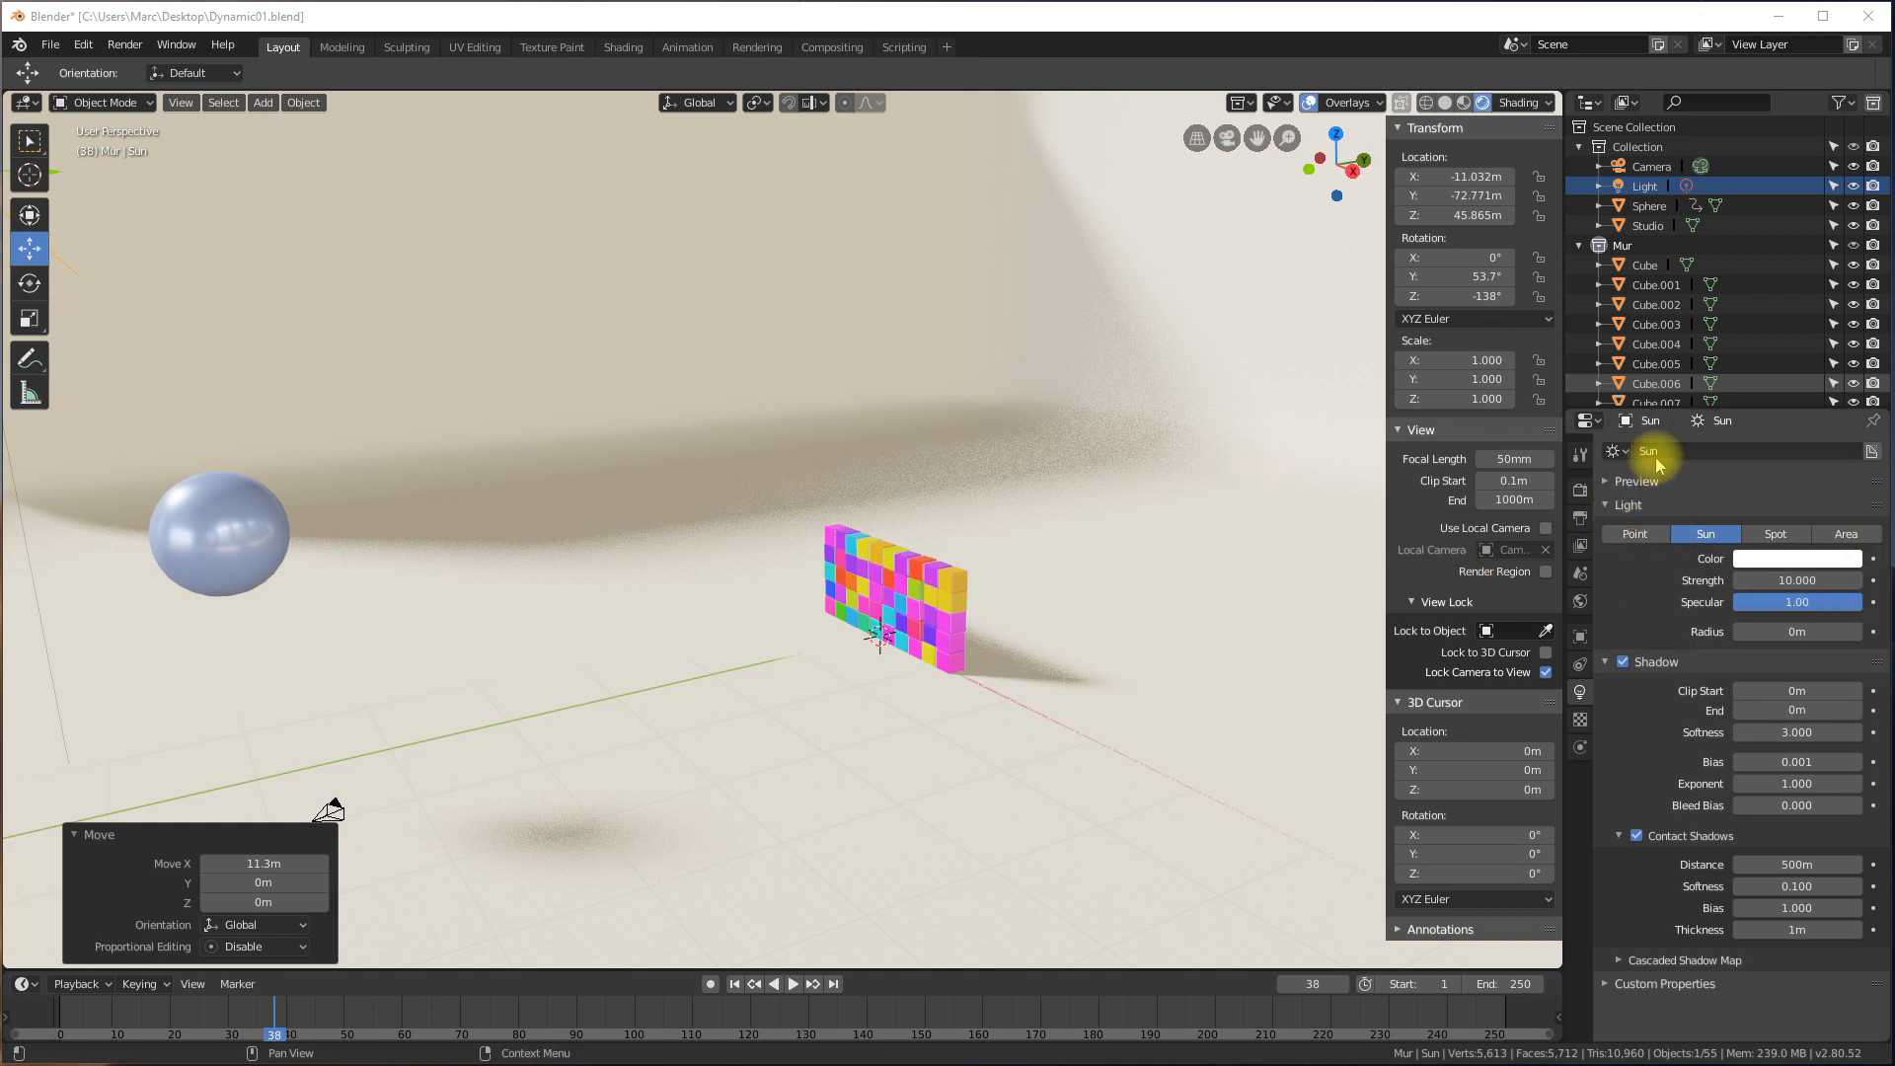
# Set the Sun light's location to X -11 m, Y -72 m and Z 45 m.
pyautogui.scroll(-5, 578, 642)
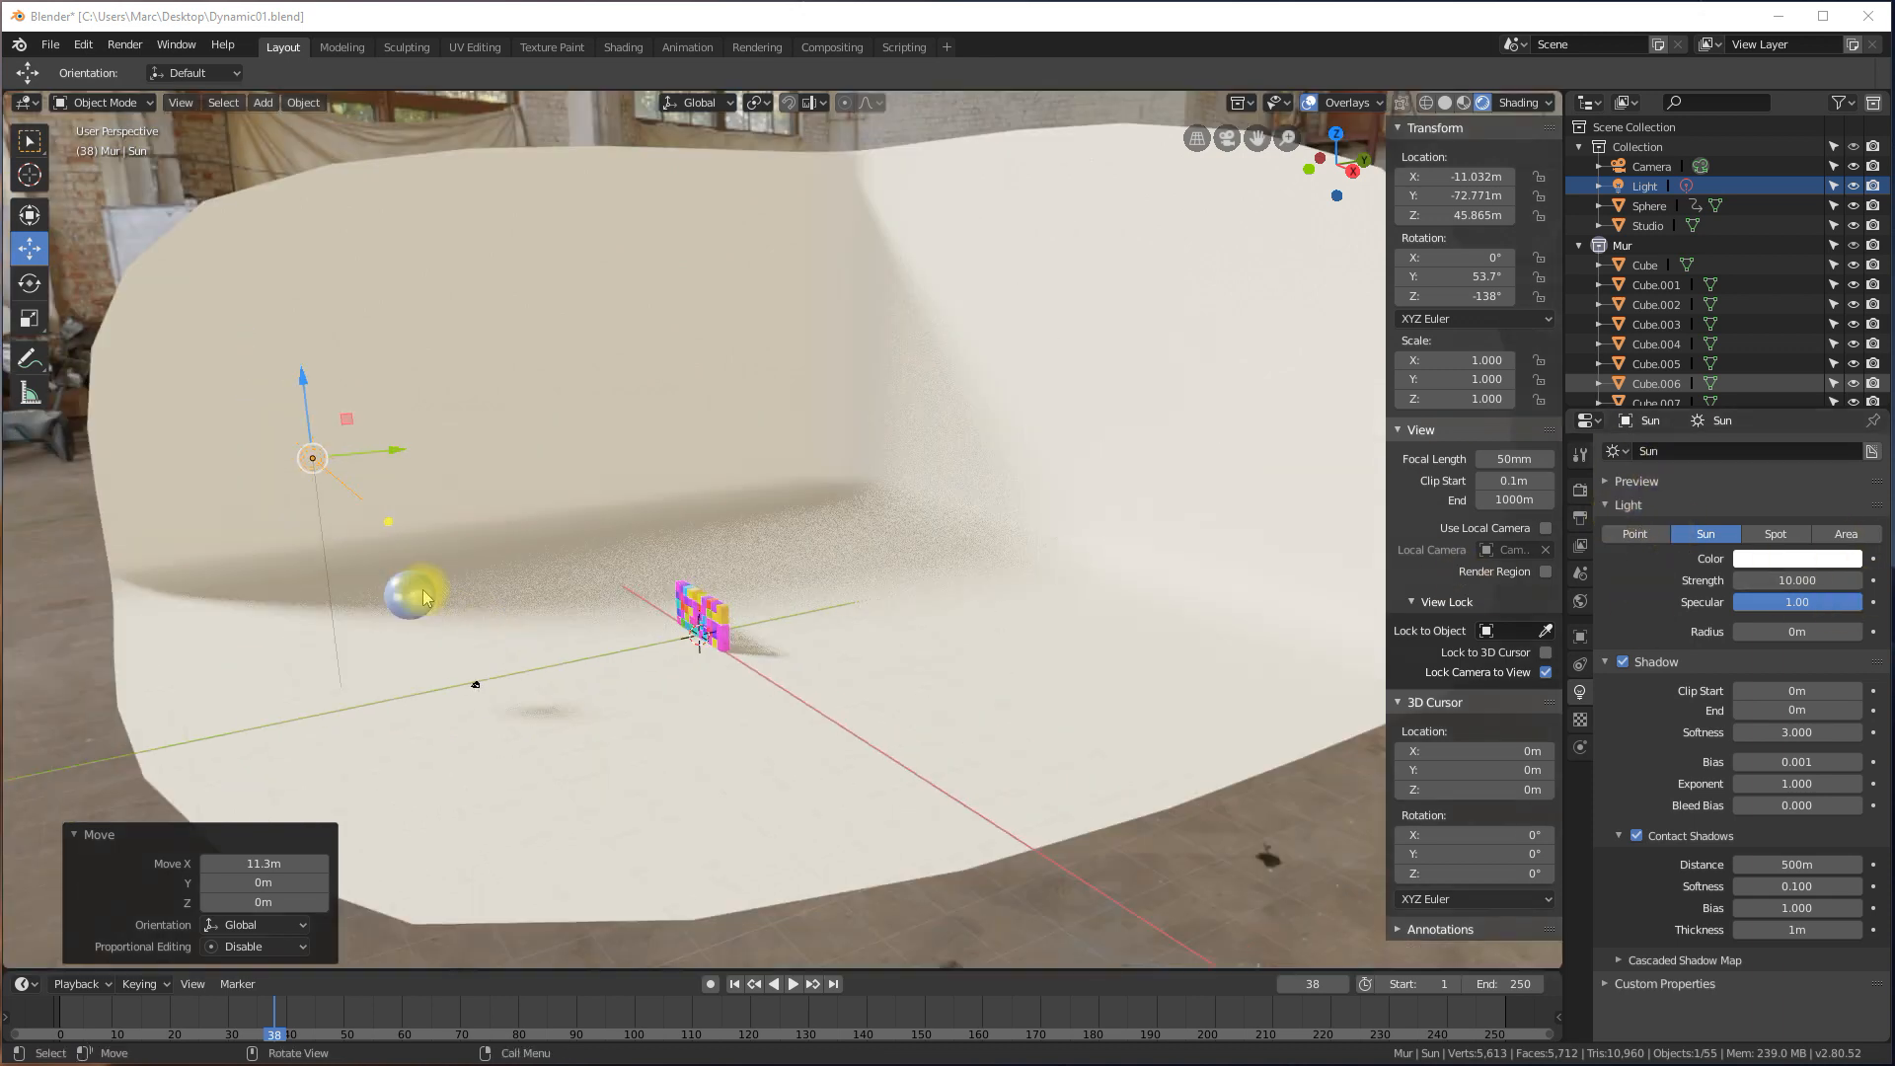
pyautogui.click(1466, 176)
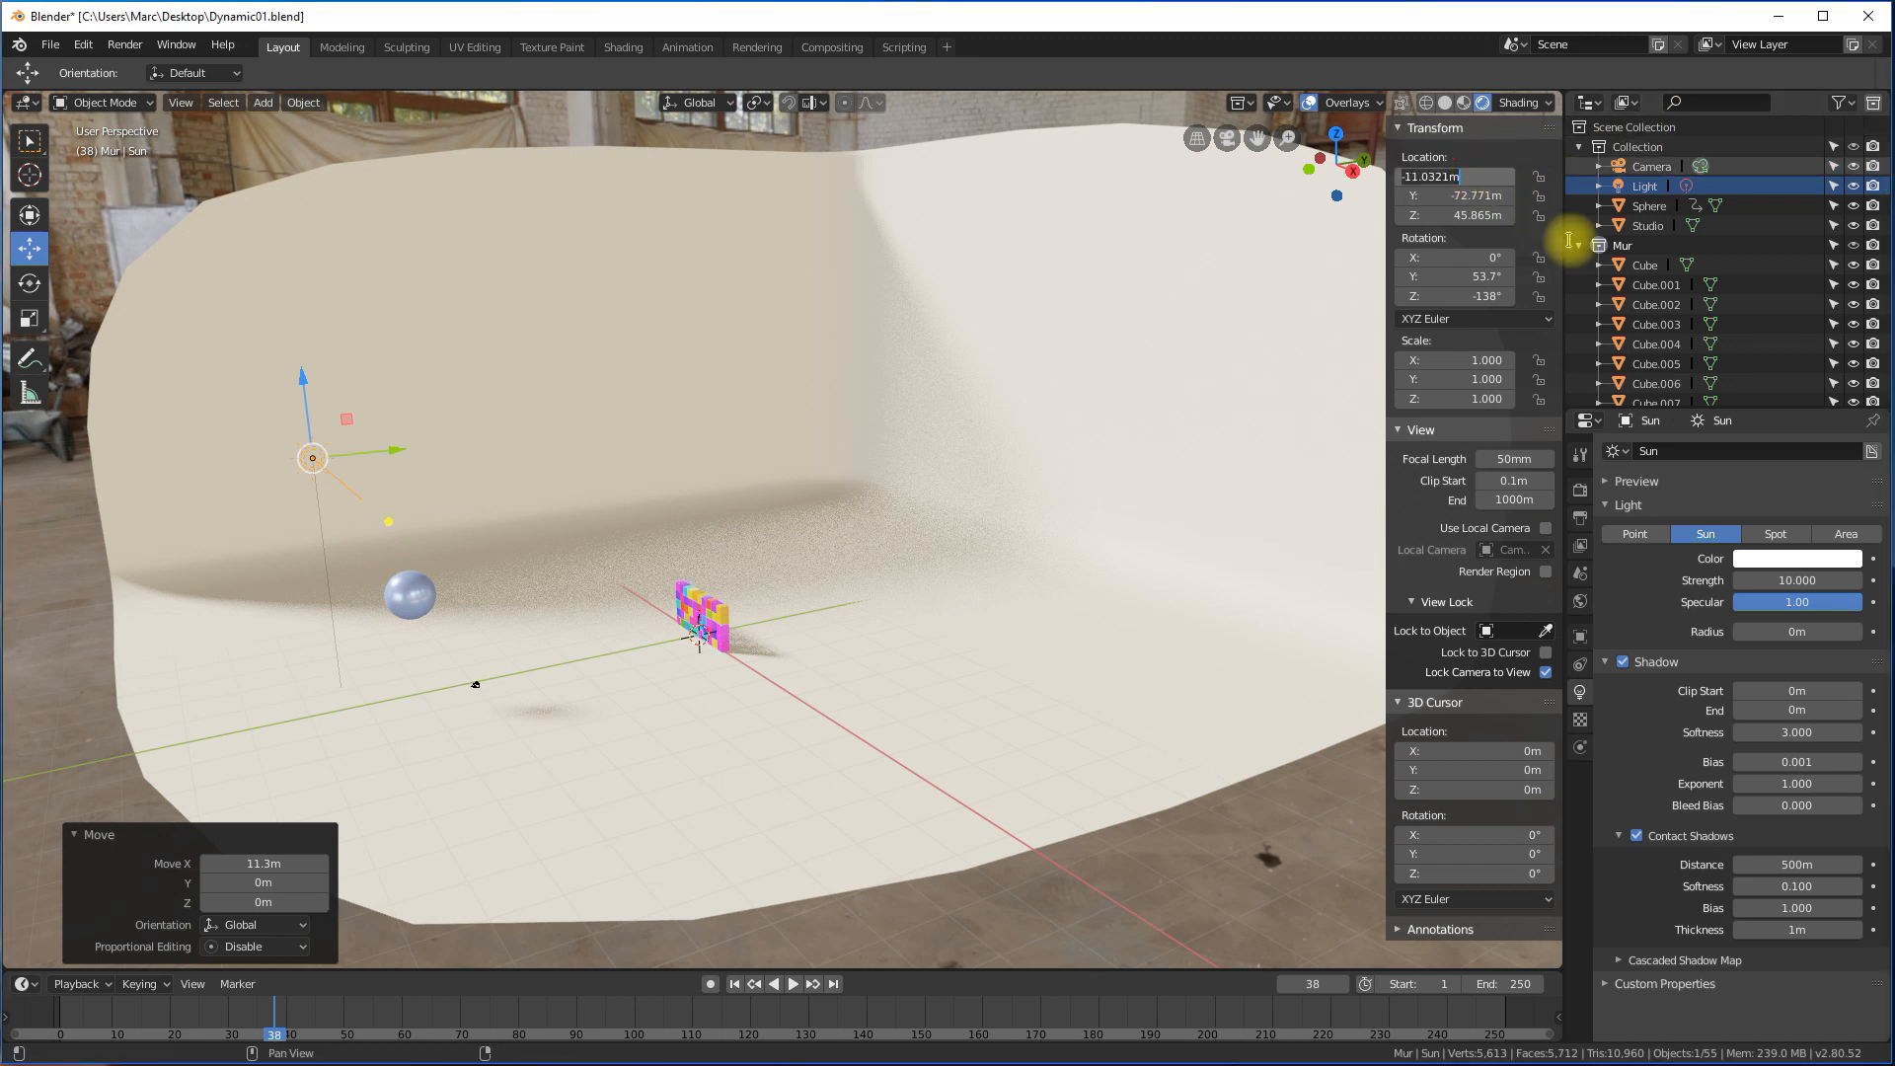
pyautogui.write('-11')
pyautogui.press('Return')
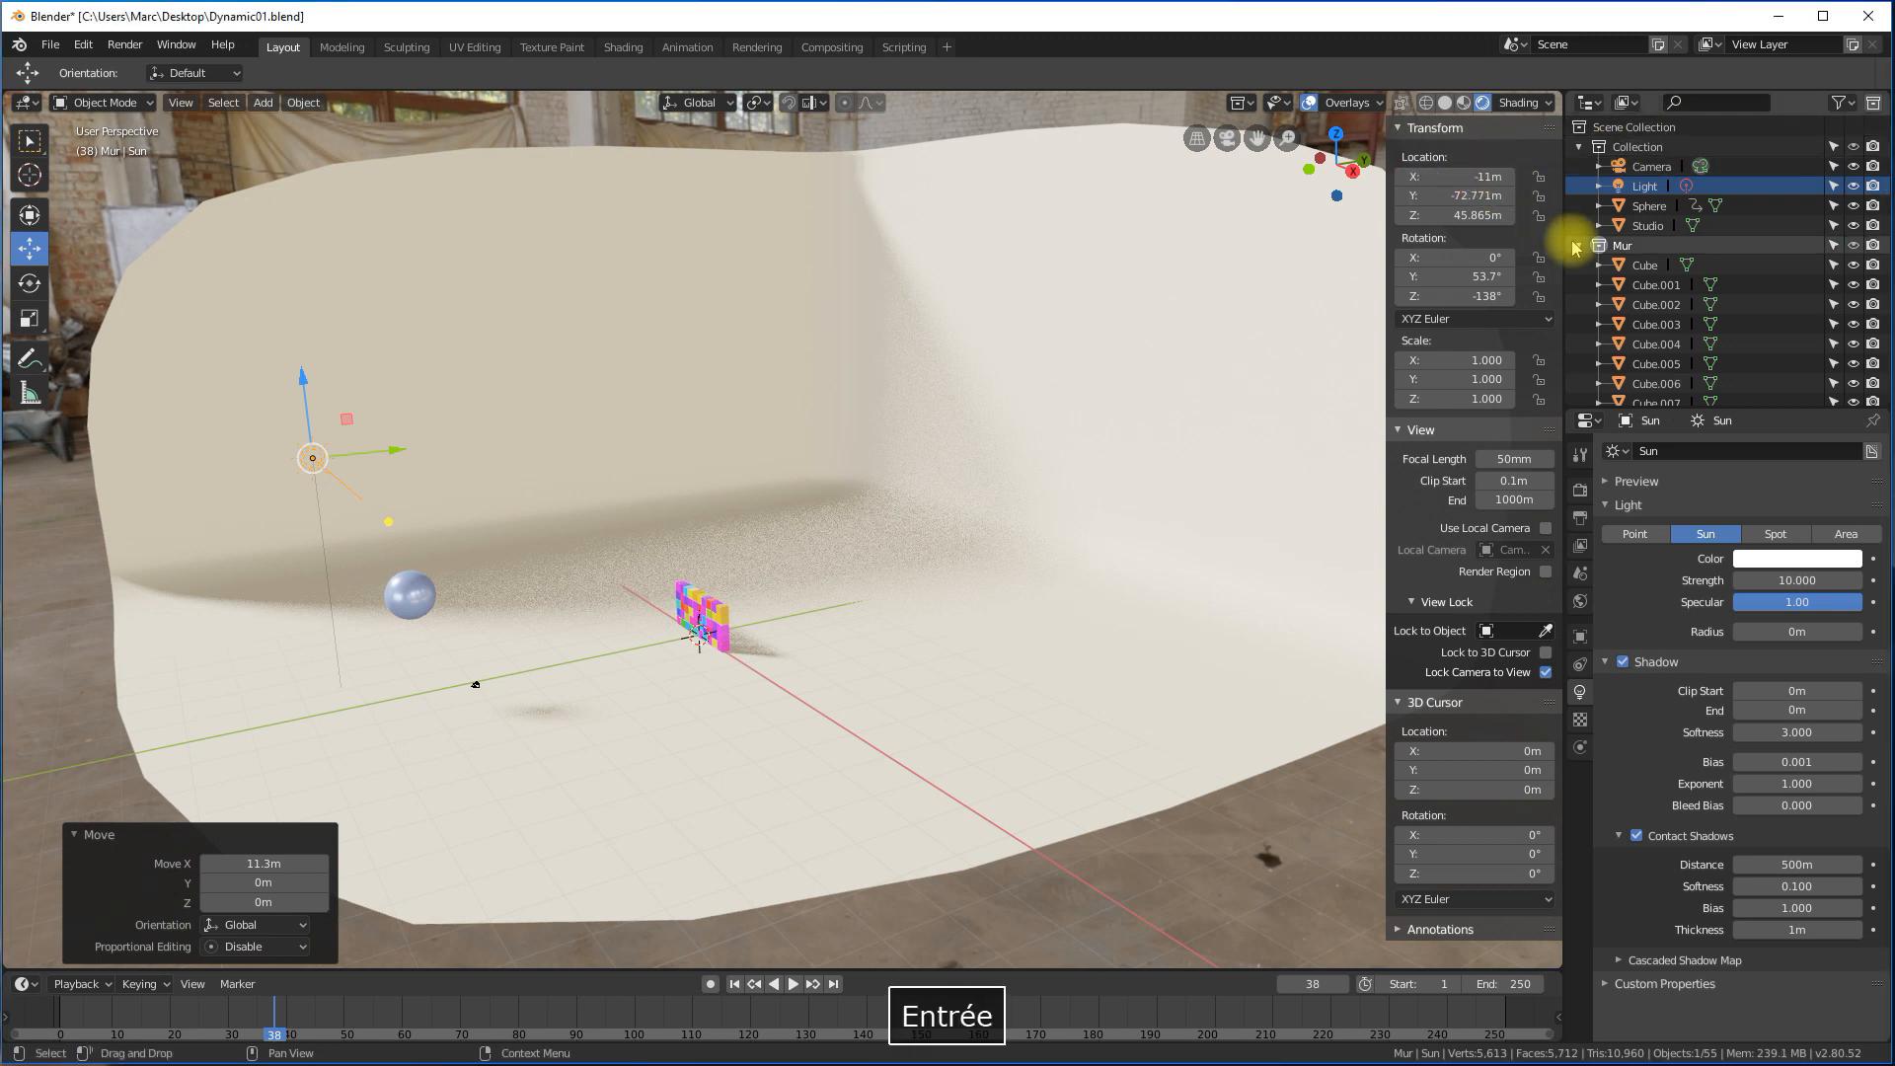
pyautogui.click(1470, 196)
pyautogui.write('-72')
pyautogui.press('Return')
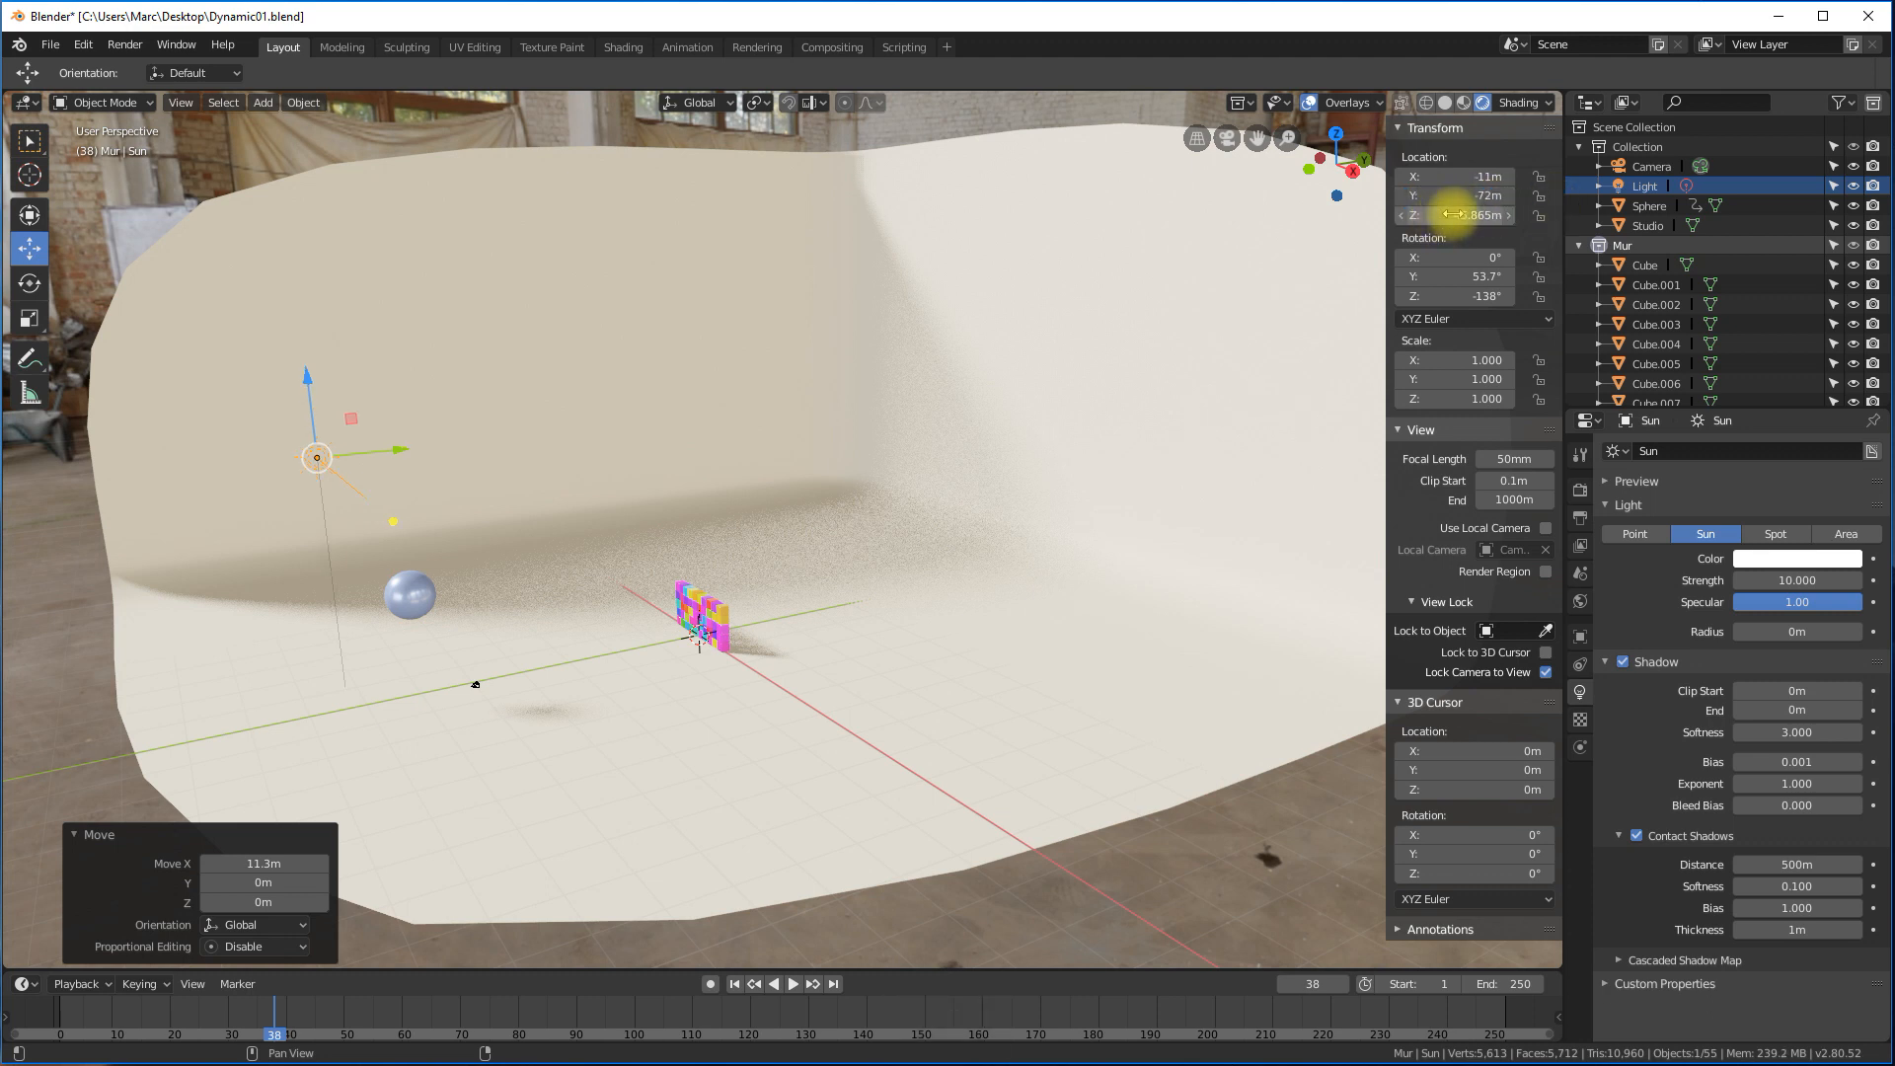
pyautogui.write('45')
pyautogui.press('Return')
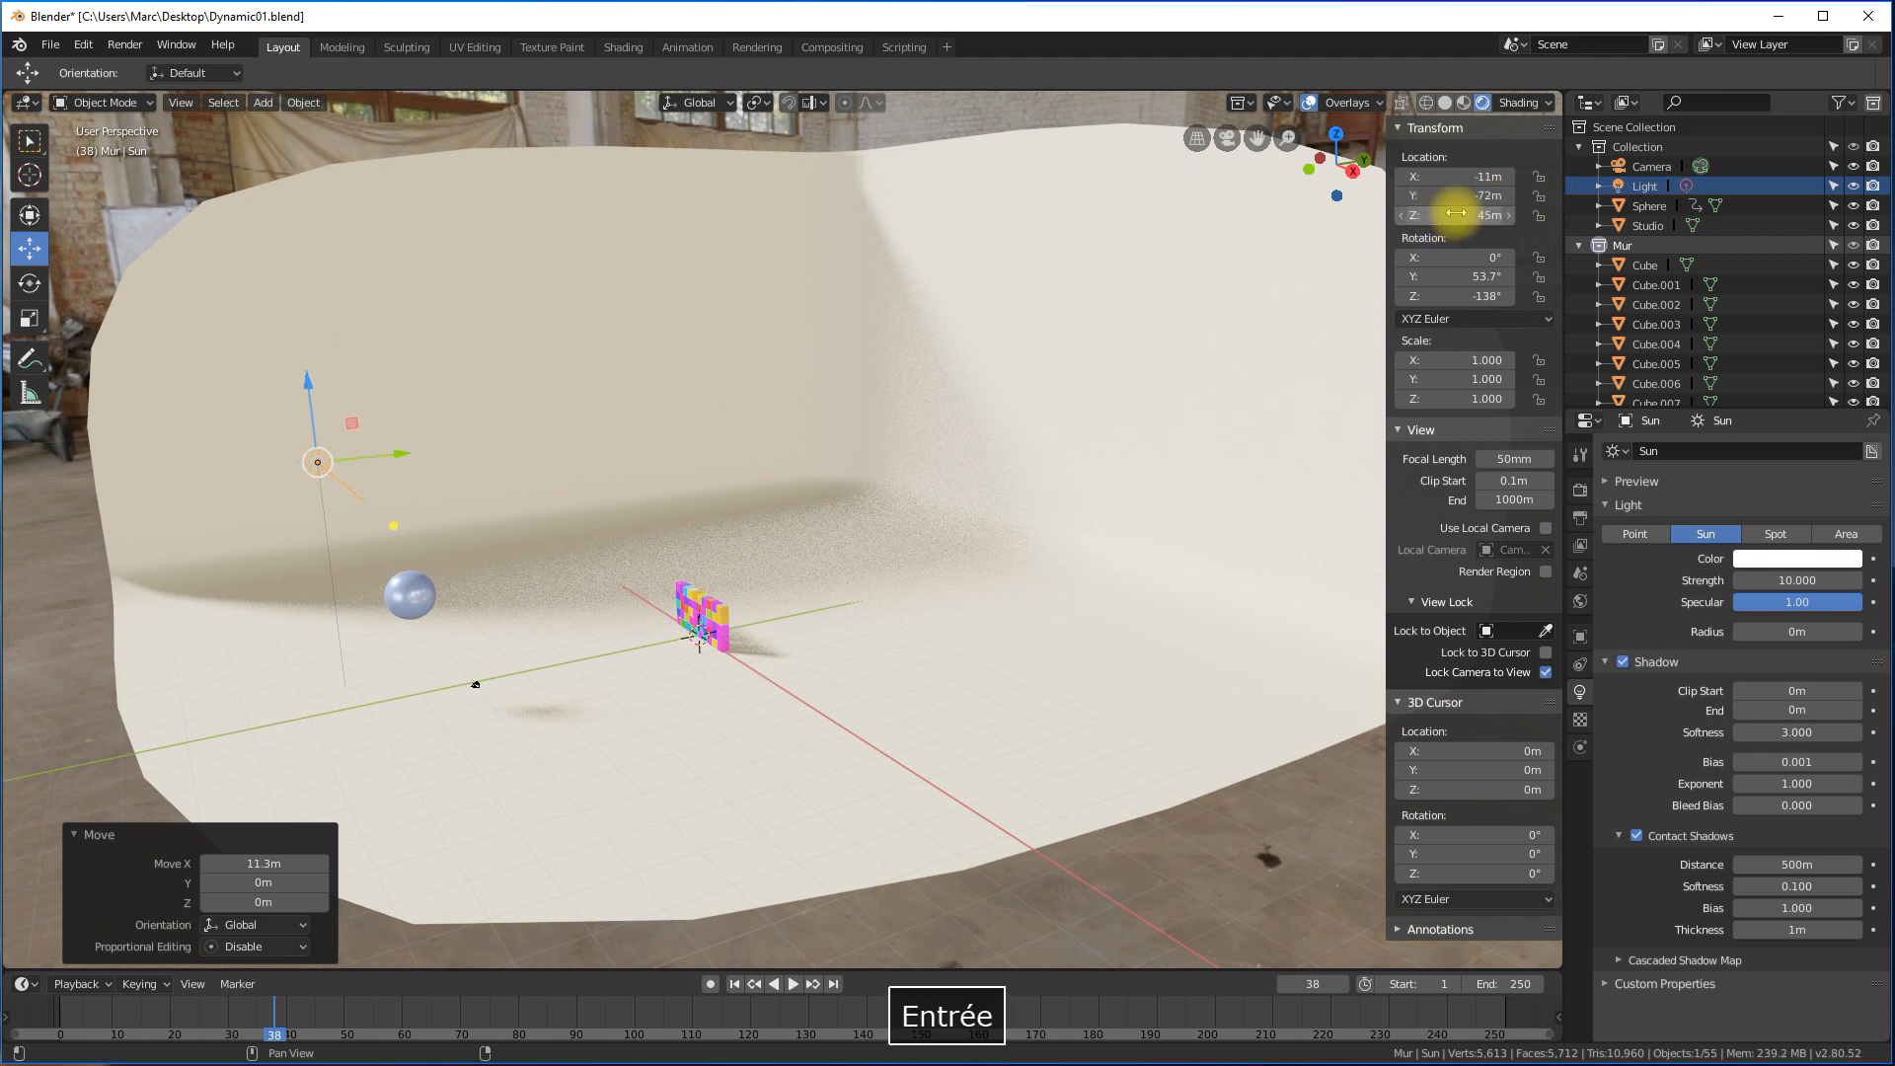
# Set the Sun light's rotation to 53° on Y and -140° on Z.
pyautogui.click(1480, 278)
pyautogui.write('53')
pyautogui.press('Return')
pyautogui.click(1486, 296)
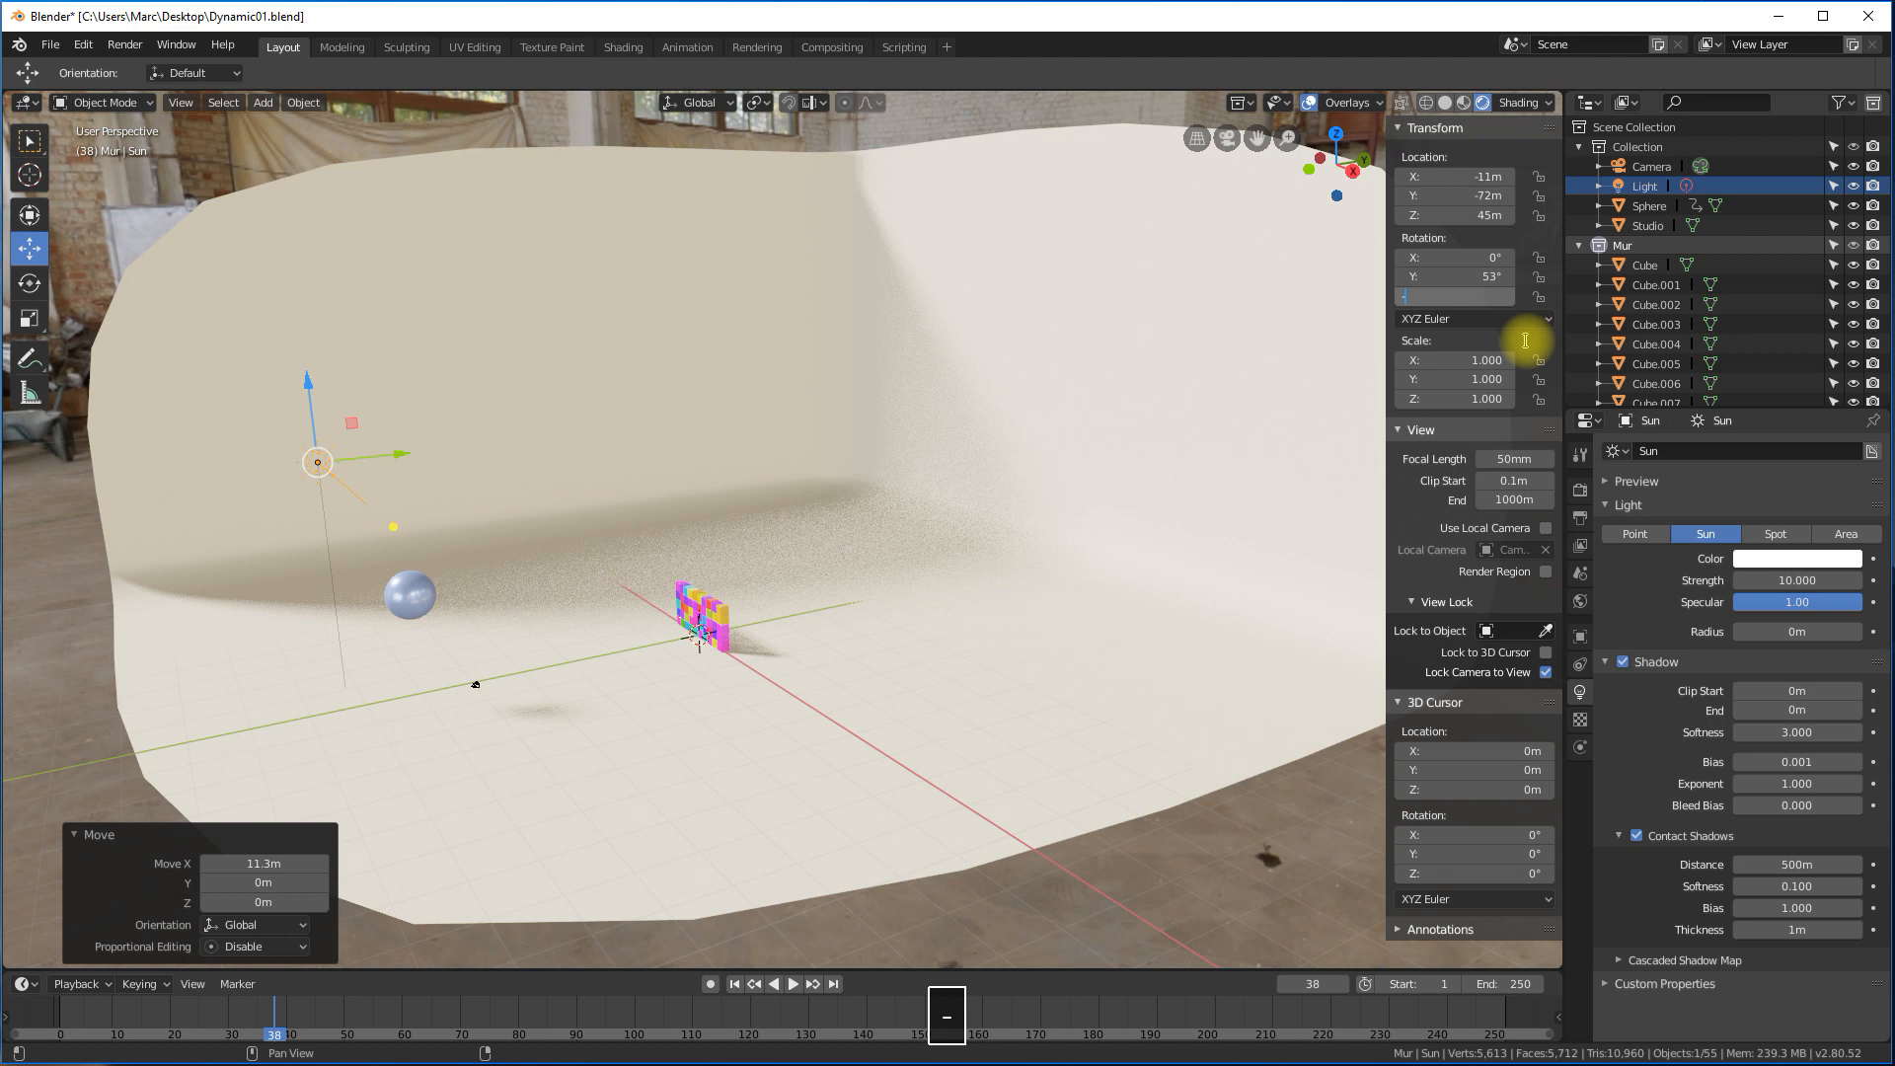
pyautogui.write('-140')
pyautogui.press('Return')
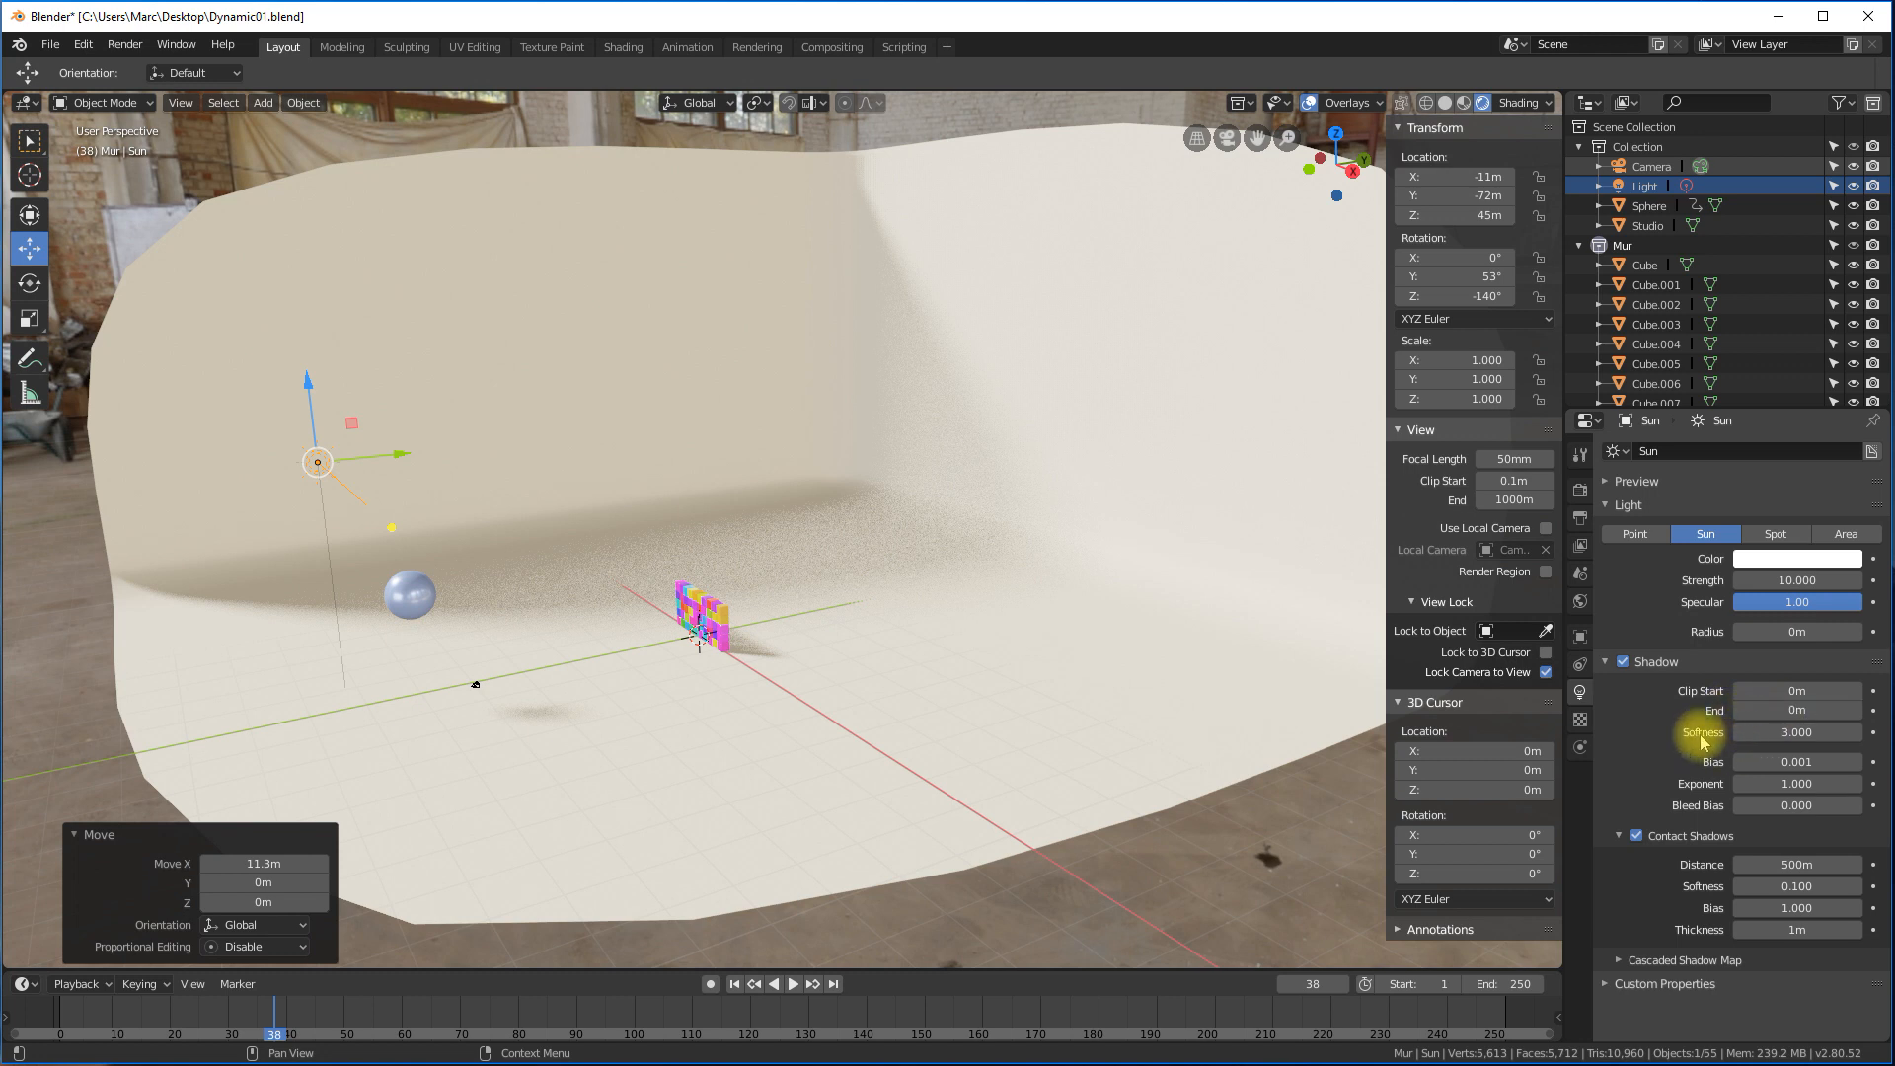
# Set the Sun light's shadow softness to 8.
pyautogui.press('Return')
pyautogui.click(1794, 736)
pyautogui.write('2.0')
pyautogui.press('Return')
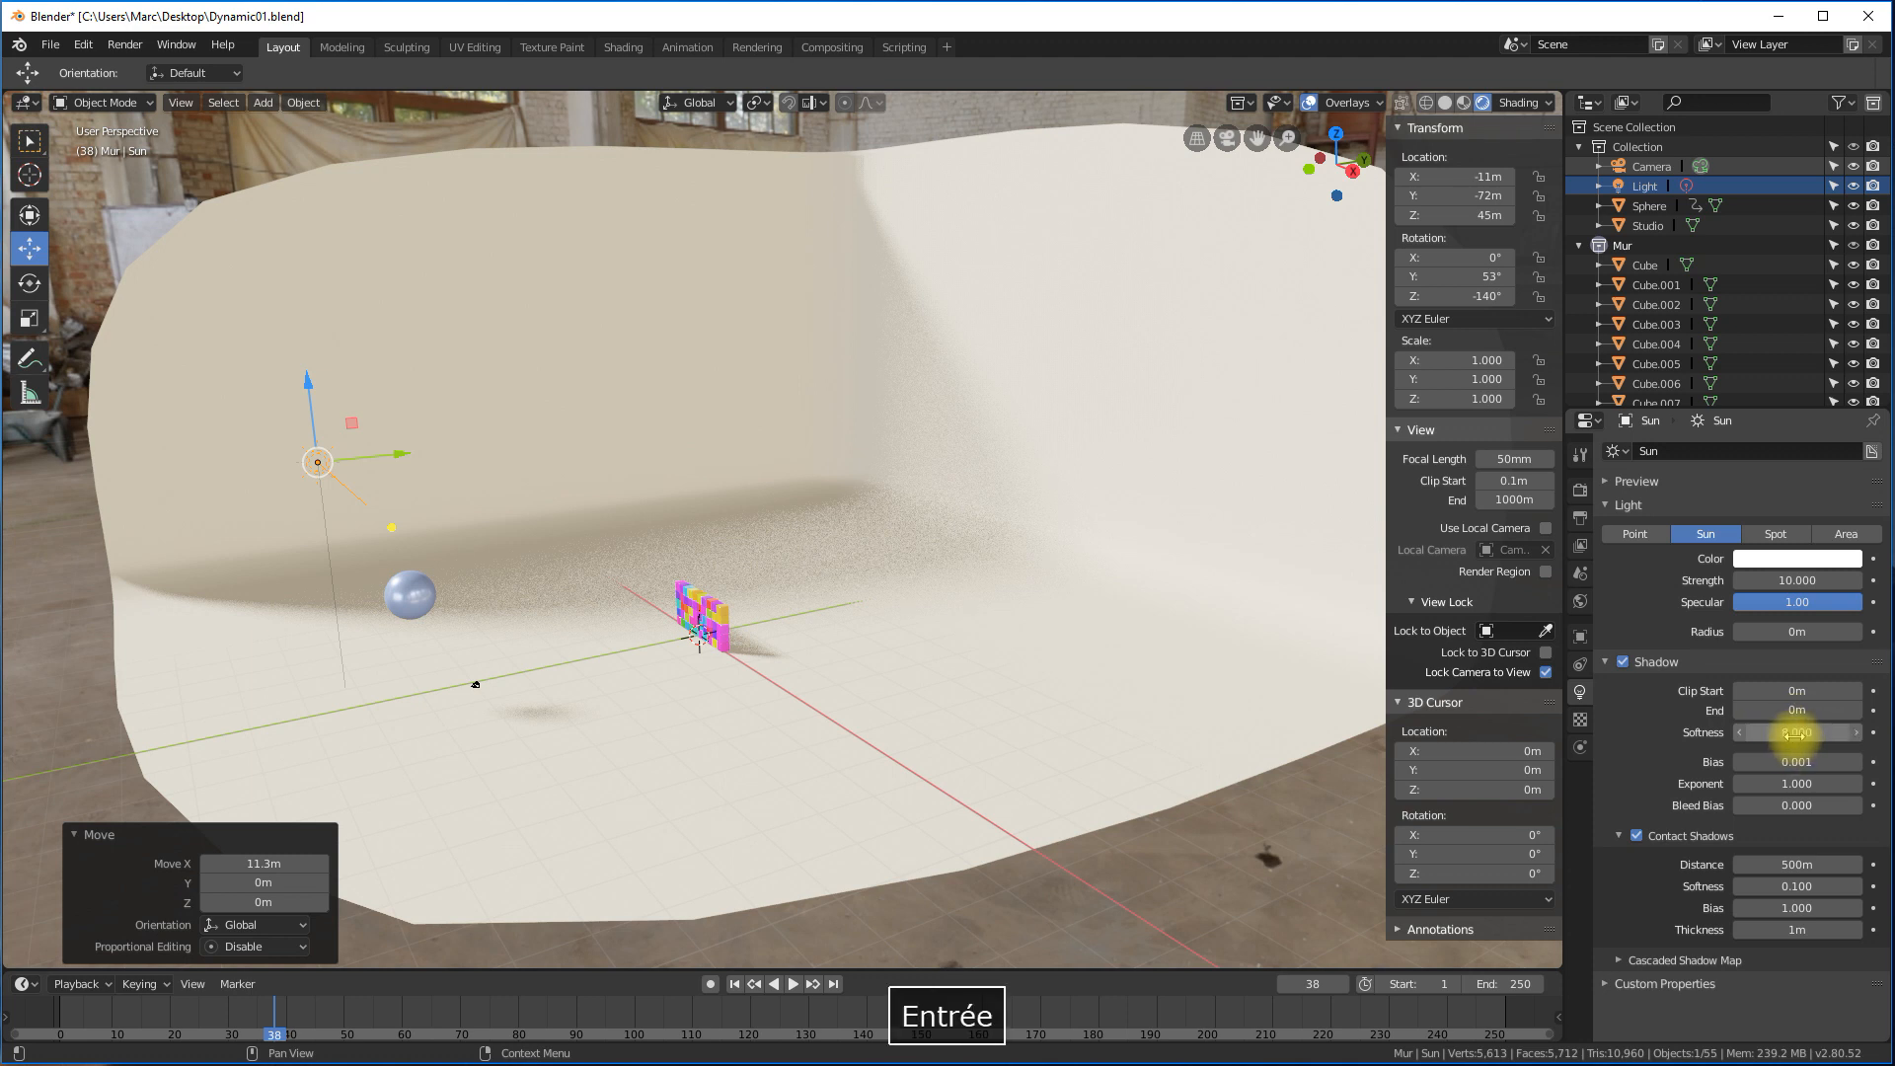
pyautogui.scroll(5, 712, 646)
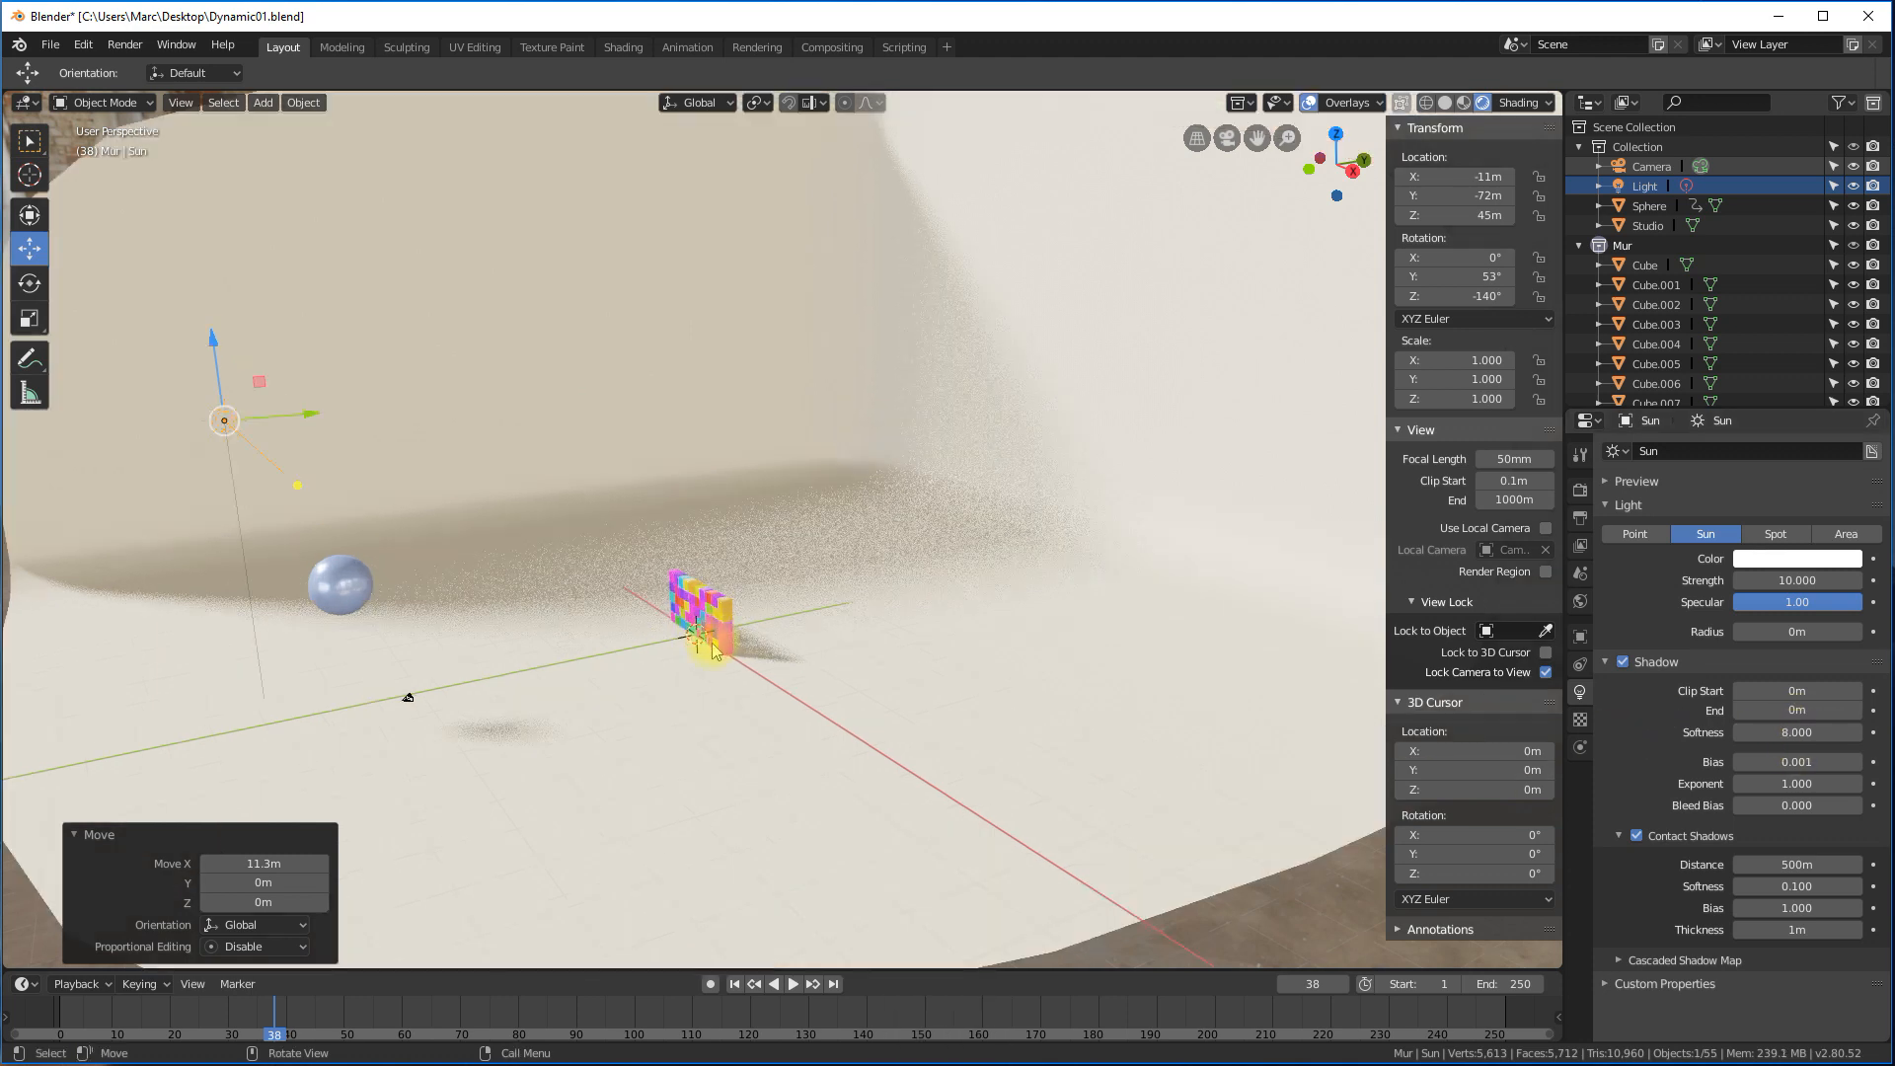
pyautogui.scroll(3, 717, 668)
pyautogui.scroll(-8, 719, 664)
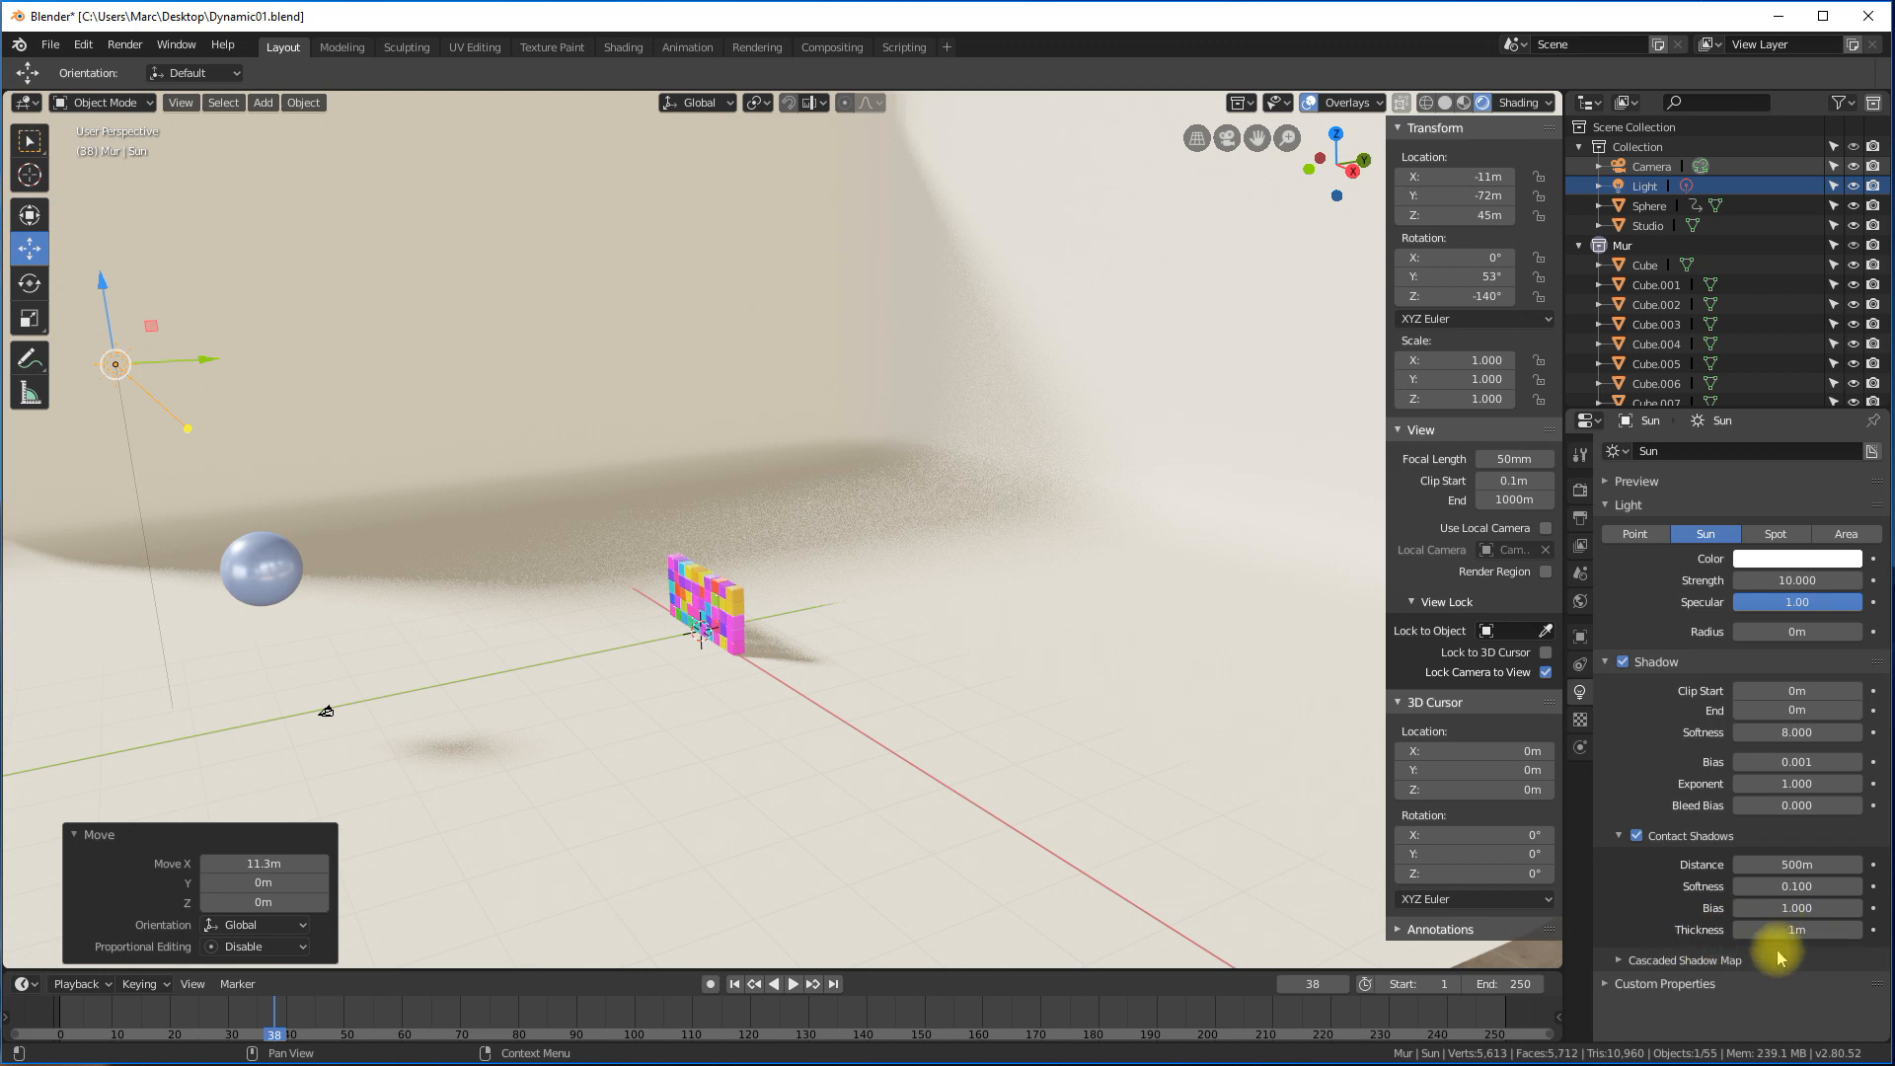
# Set the thickness of the Sun light's contact shadows to 2 m.
pyautogui.moveTo(1777, 929)
pyautogui.mouseDown()
pyautogui.moveTo(1816, 930)
pyautogui.moveTo(1800, 930)
pyautogui.mouseUp()
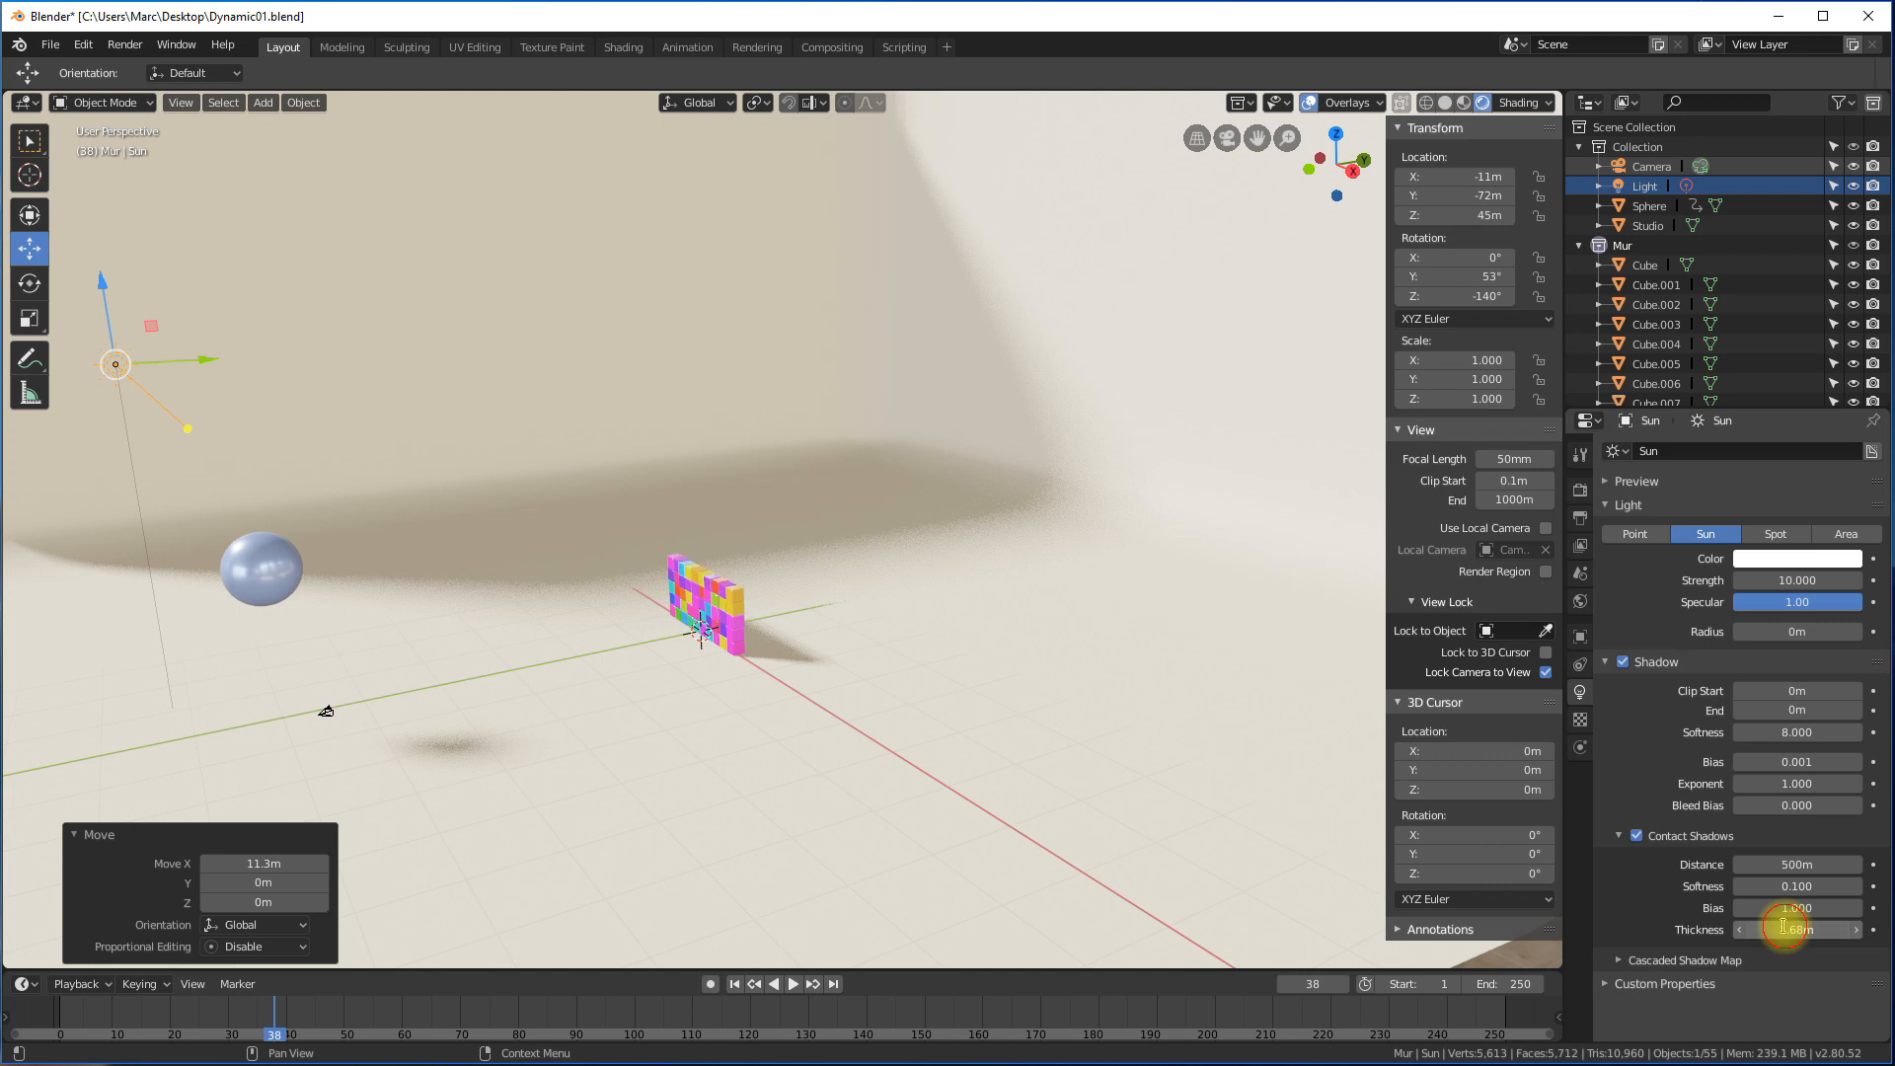
pyautogui.press('Return')
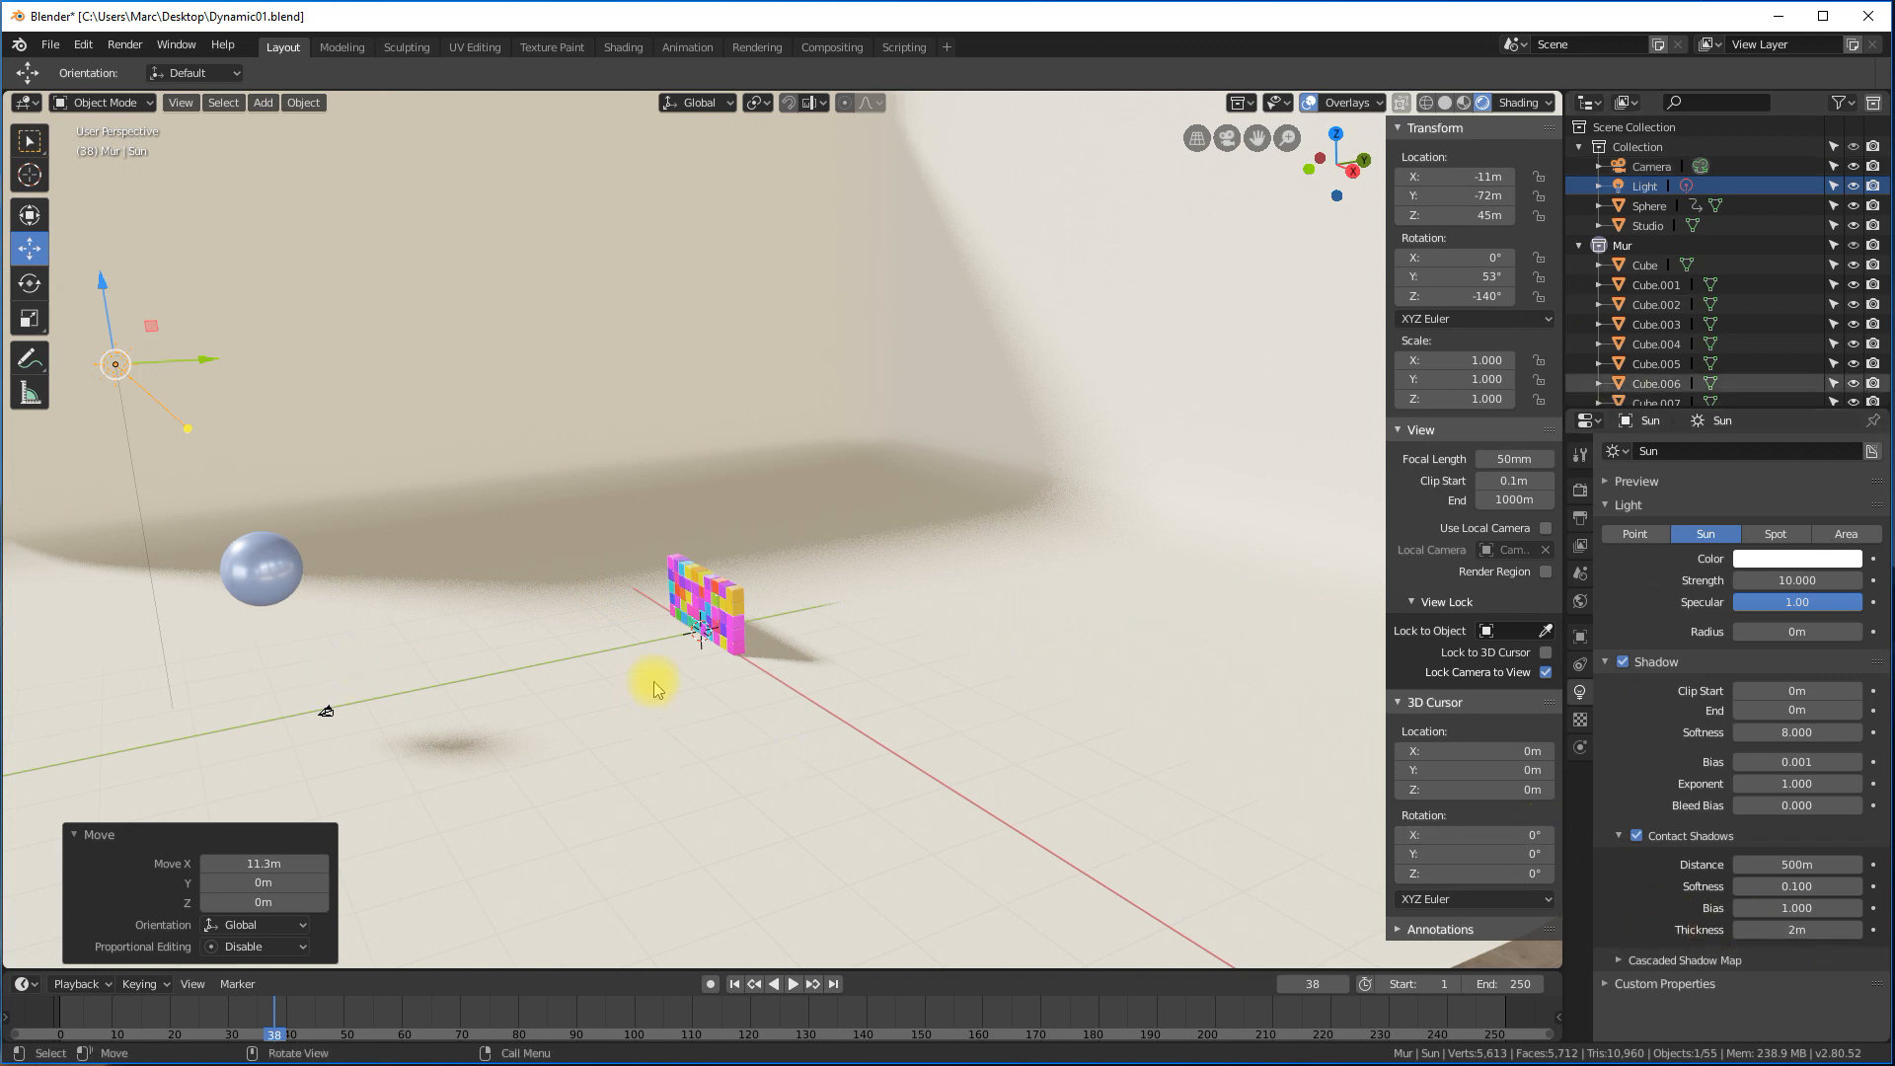
pyautogui.scroll(4, 648, 687)
pyautogui.scroll(-4, 281, 600)
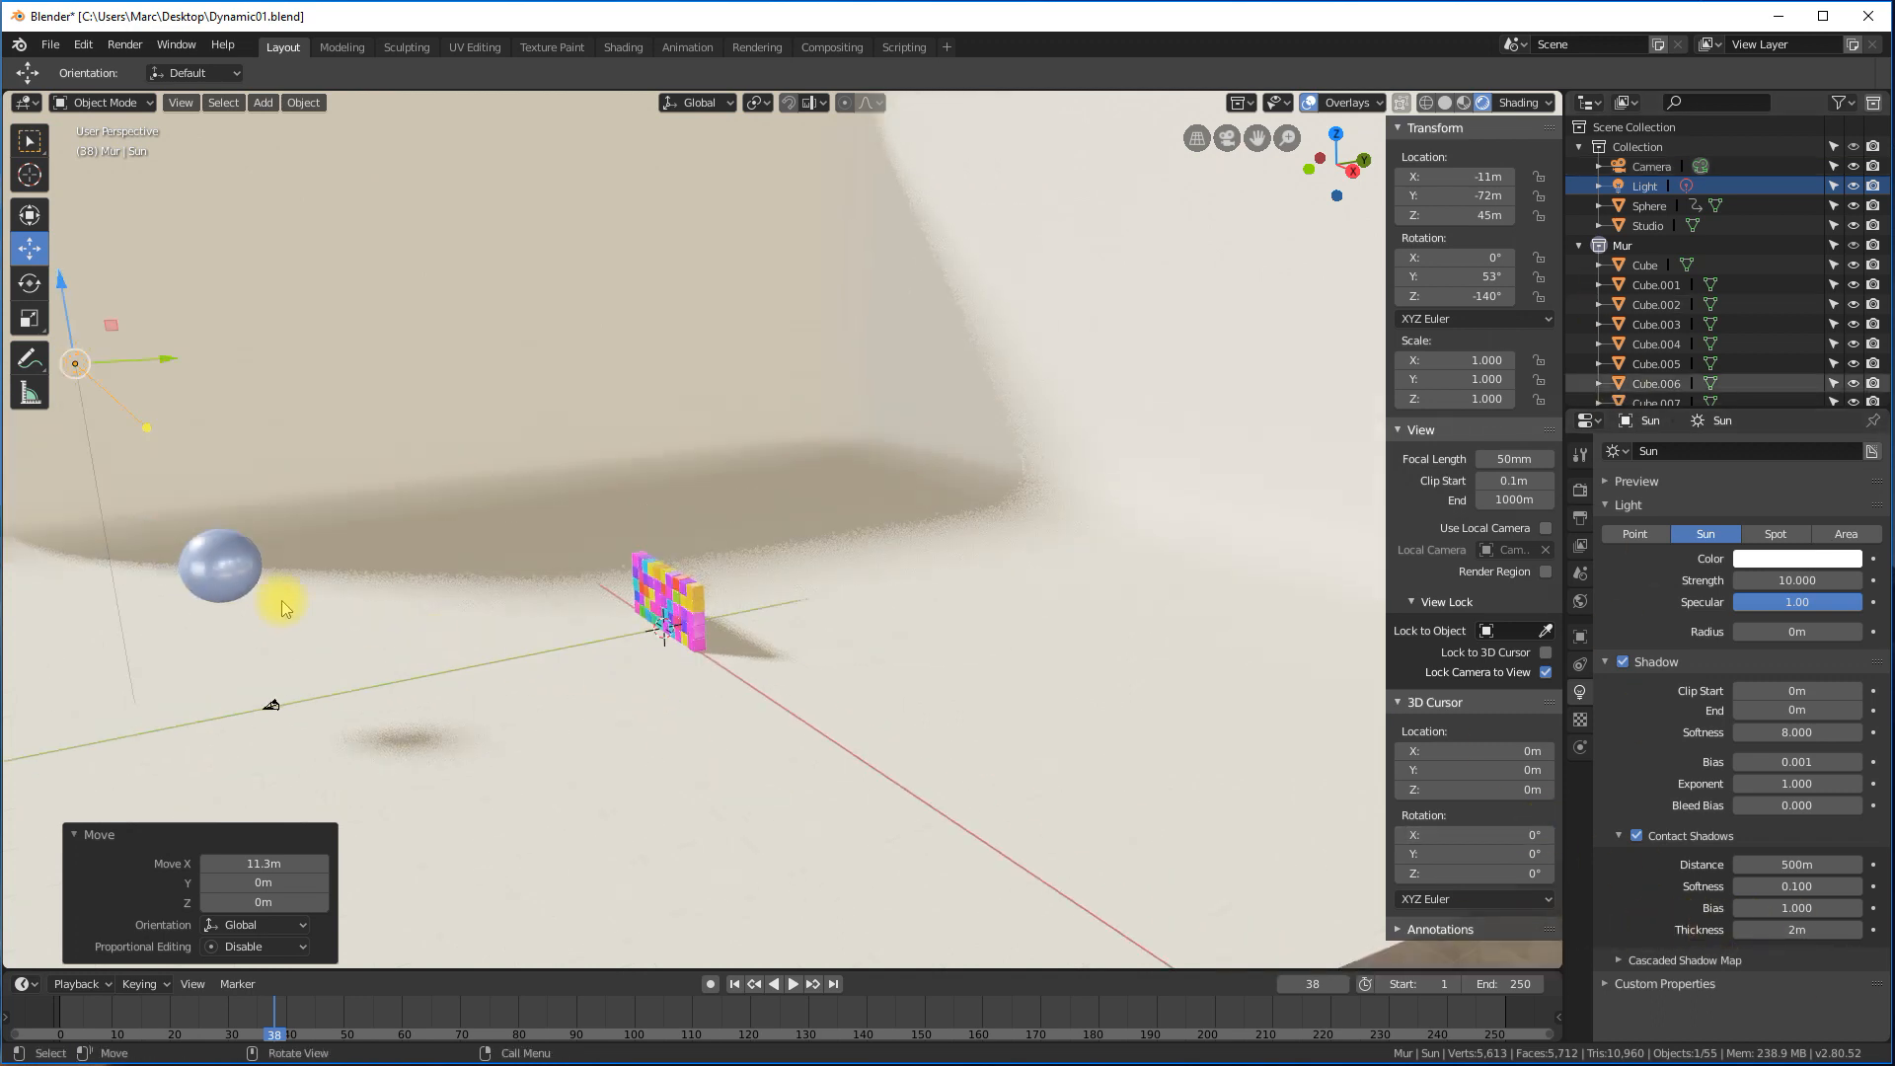
pyautogui.scroll(-2, 281, 600)
# Set the sphere's rigid body bounciness to 0.7 and its friction to 0.2.
pyautogui.click(247, 579)
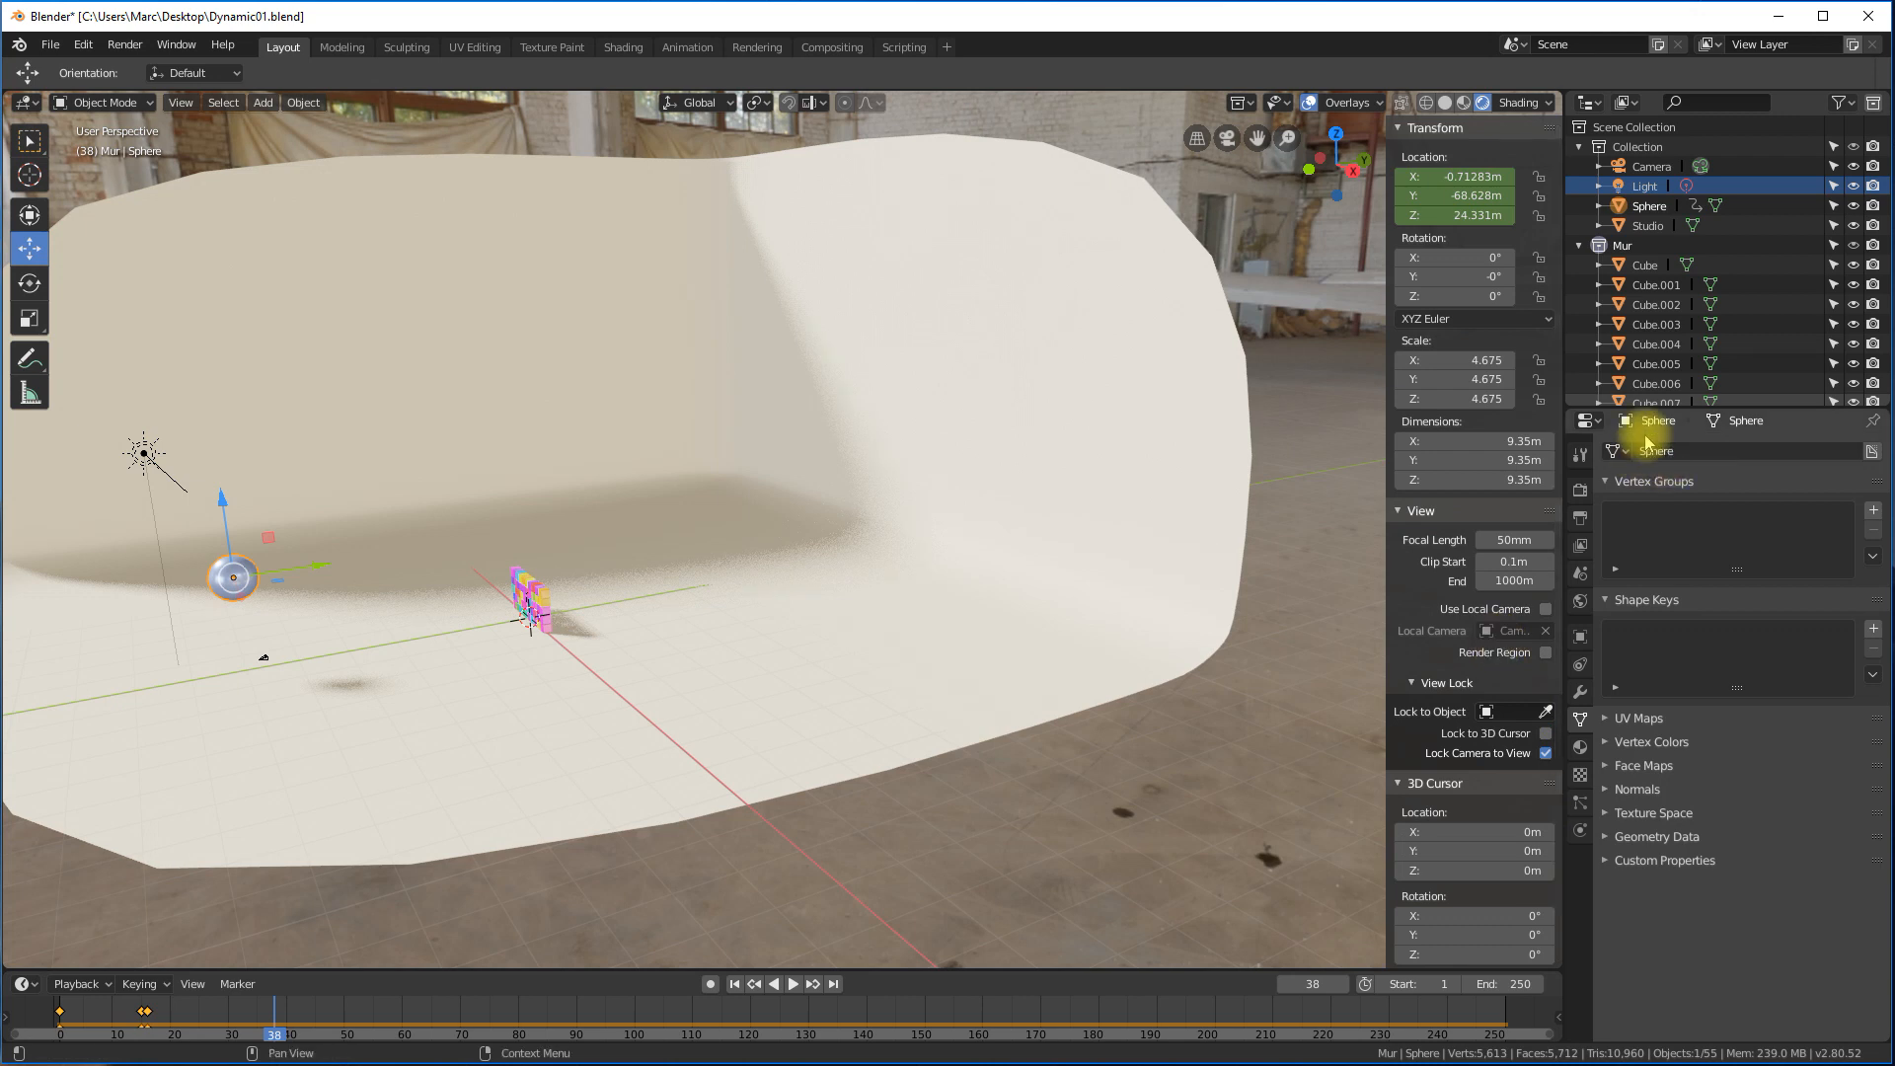
pyautogui.click(1580, 830)
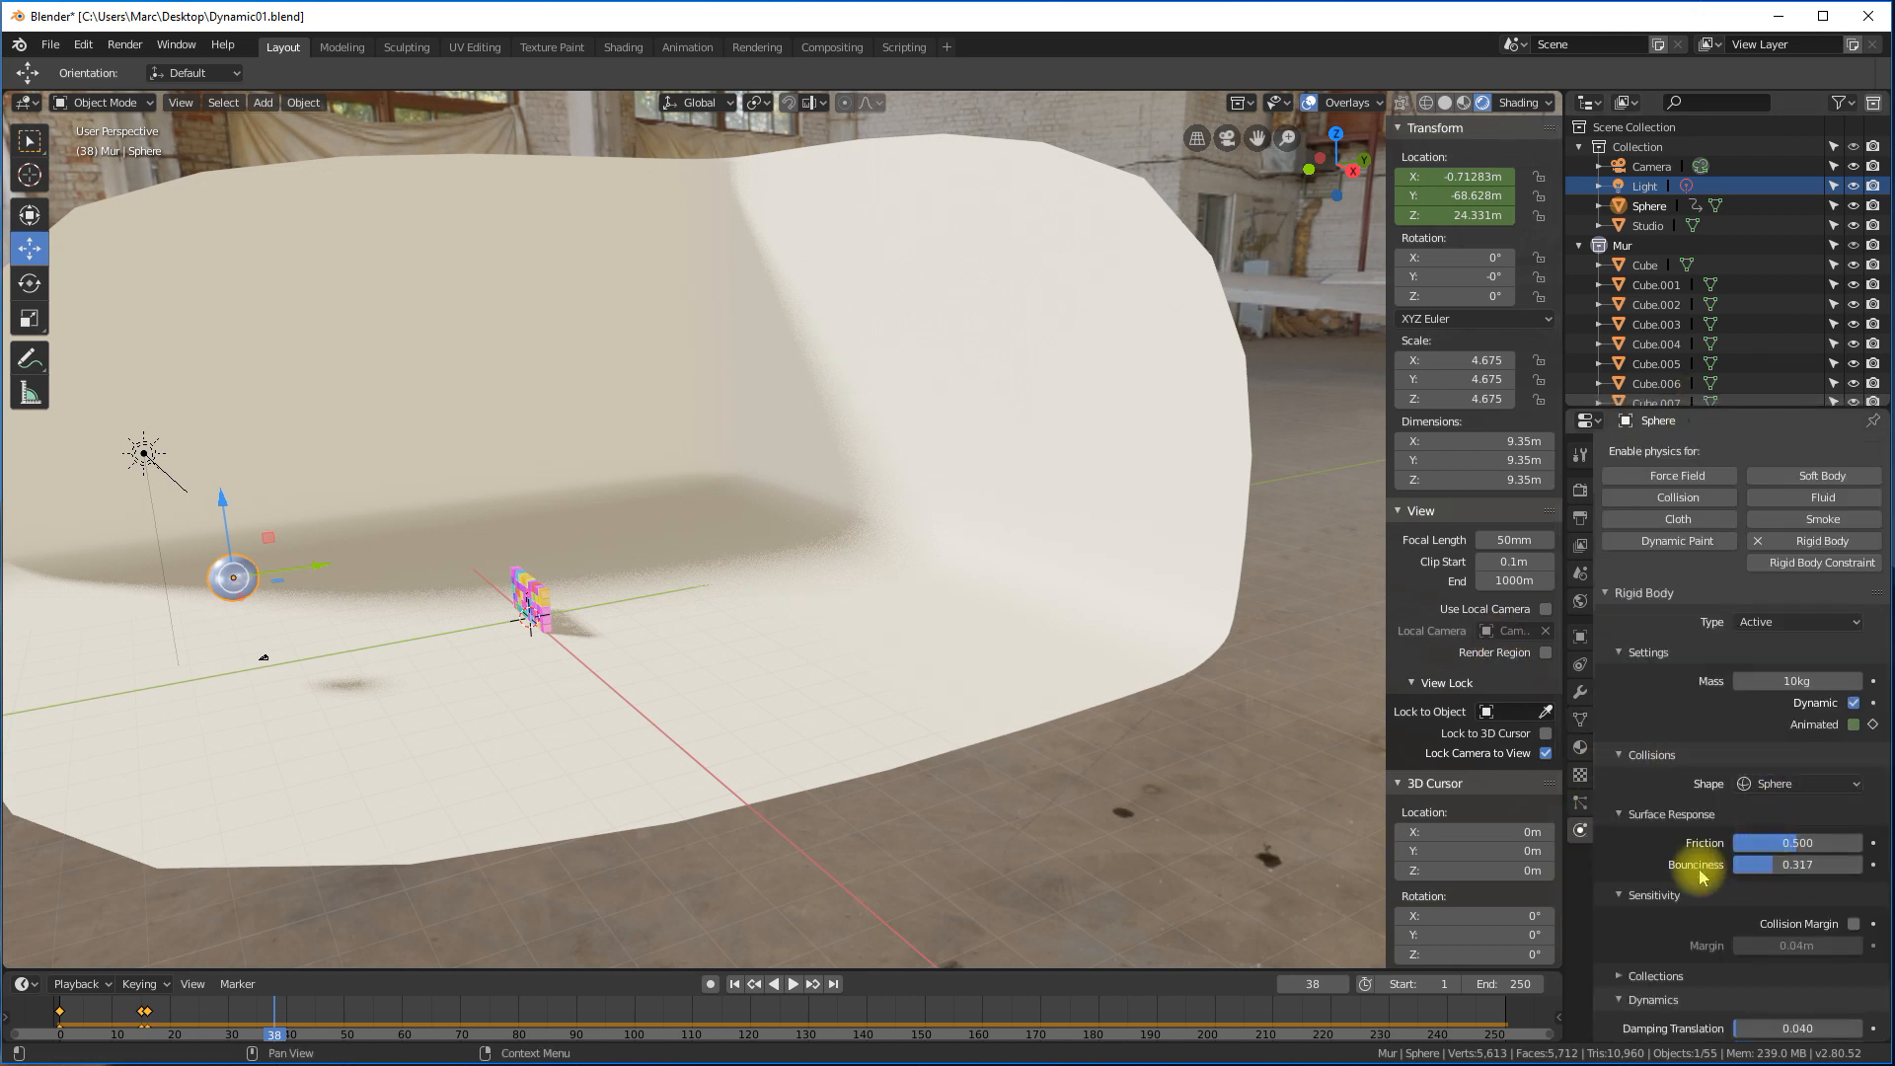
pyautogui.moveTo(1767, 865)
pyautogui.mouseDown()
pyautogui.moveTo(1826, 865)
pyautogui.moveTo(1790, 842)
pyautogui.mouseUp()
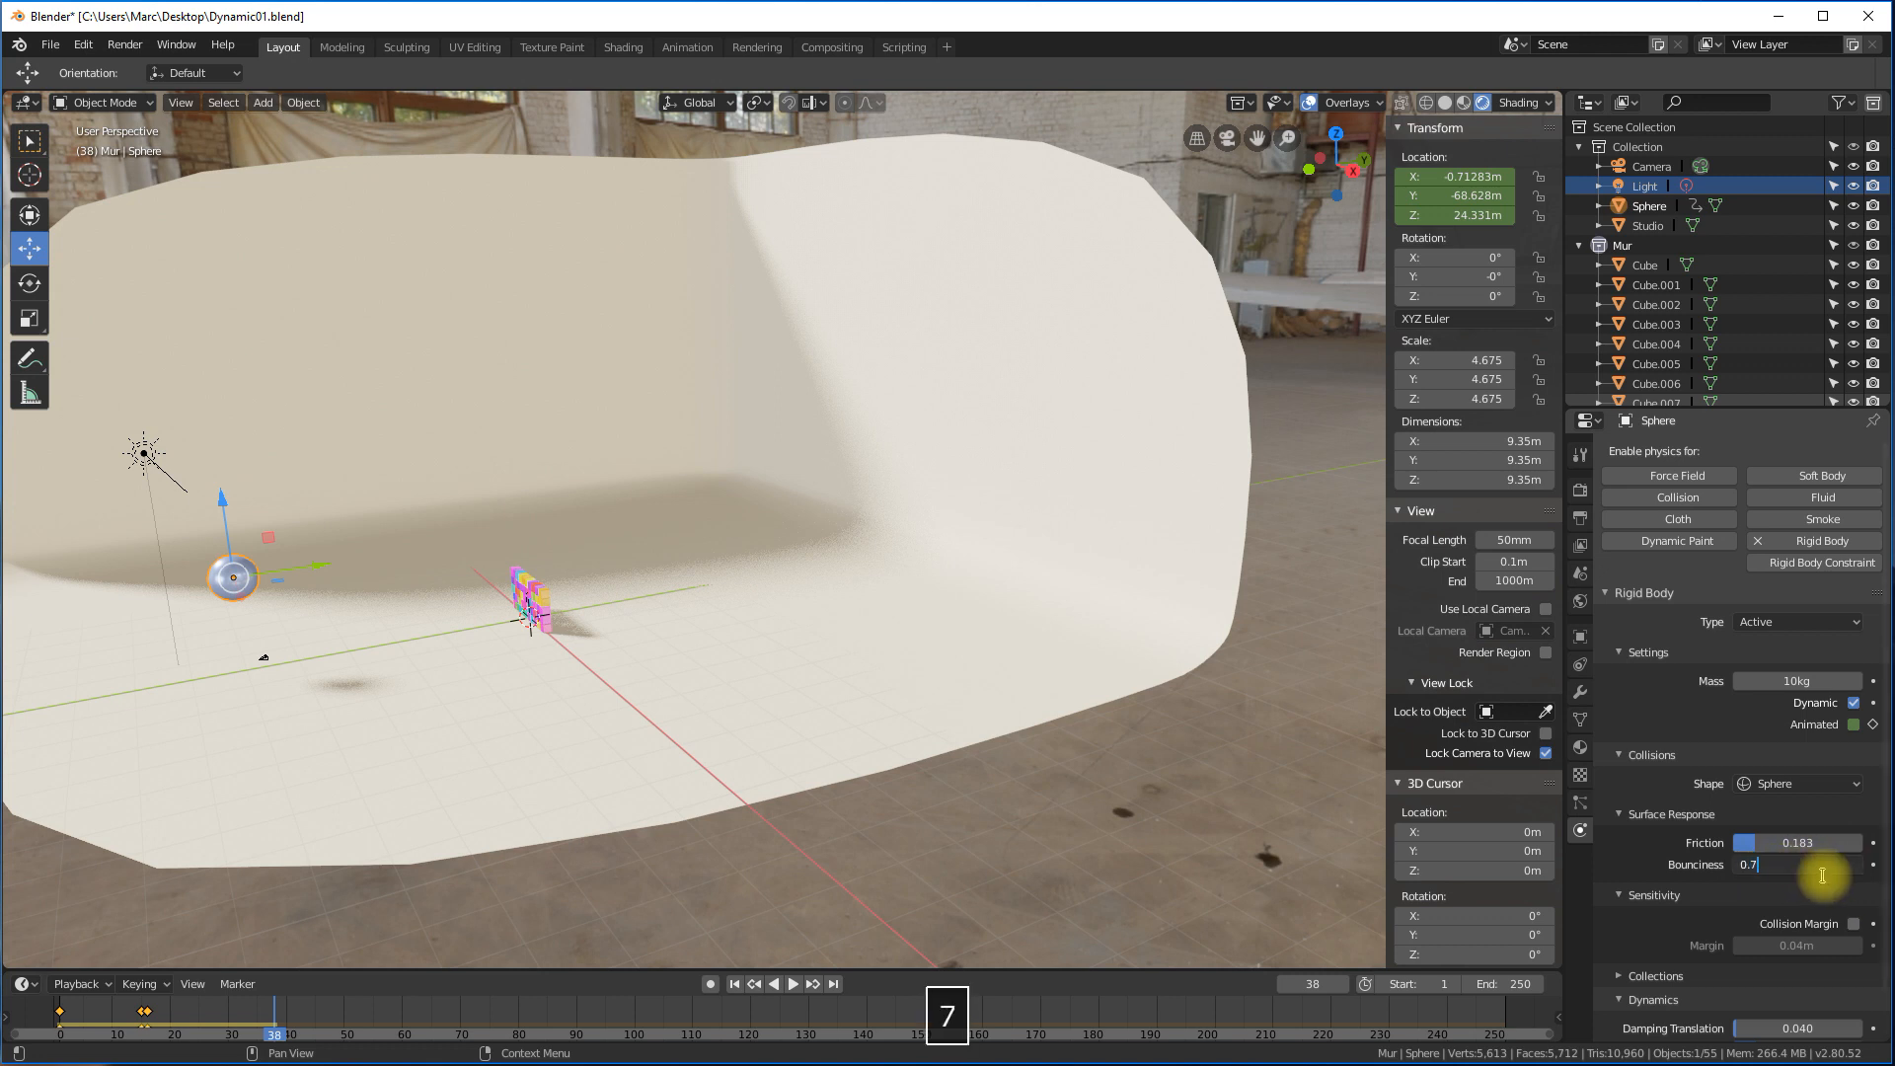
pyautogui.press('Return')
pyautogui.click(1760, 841)
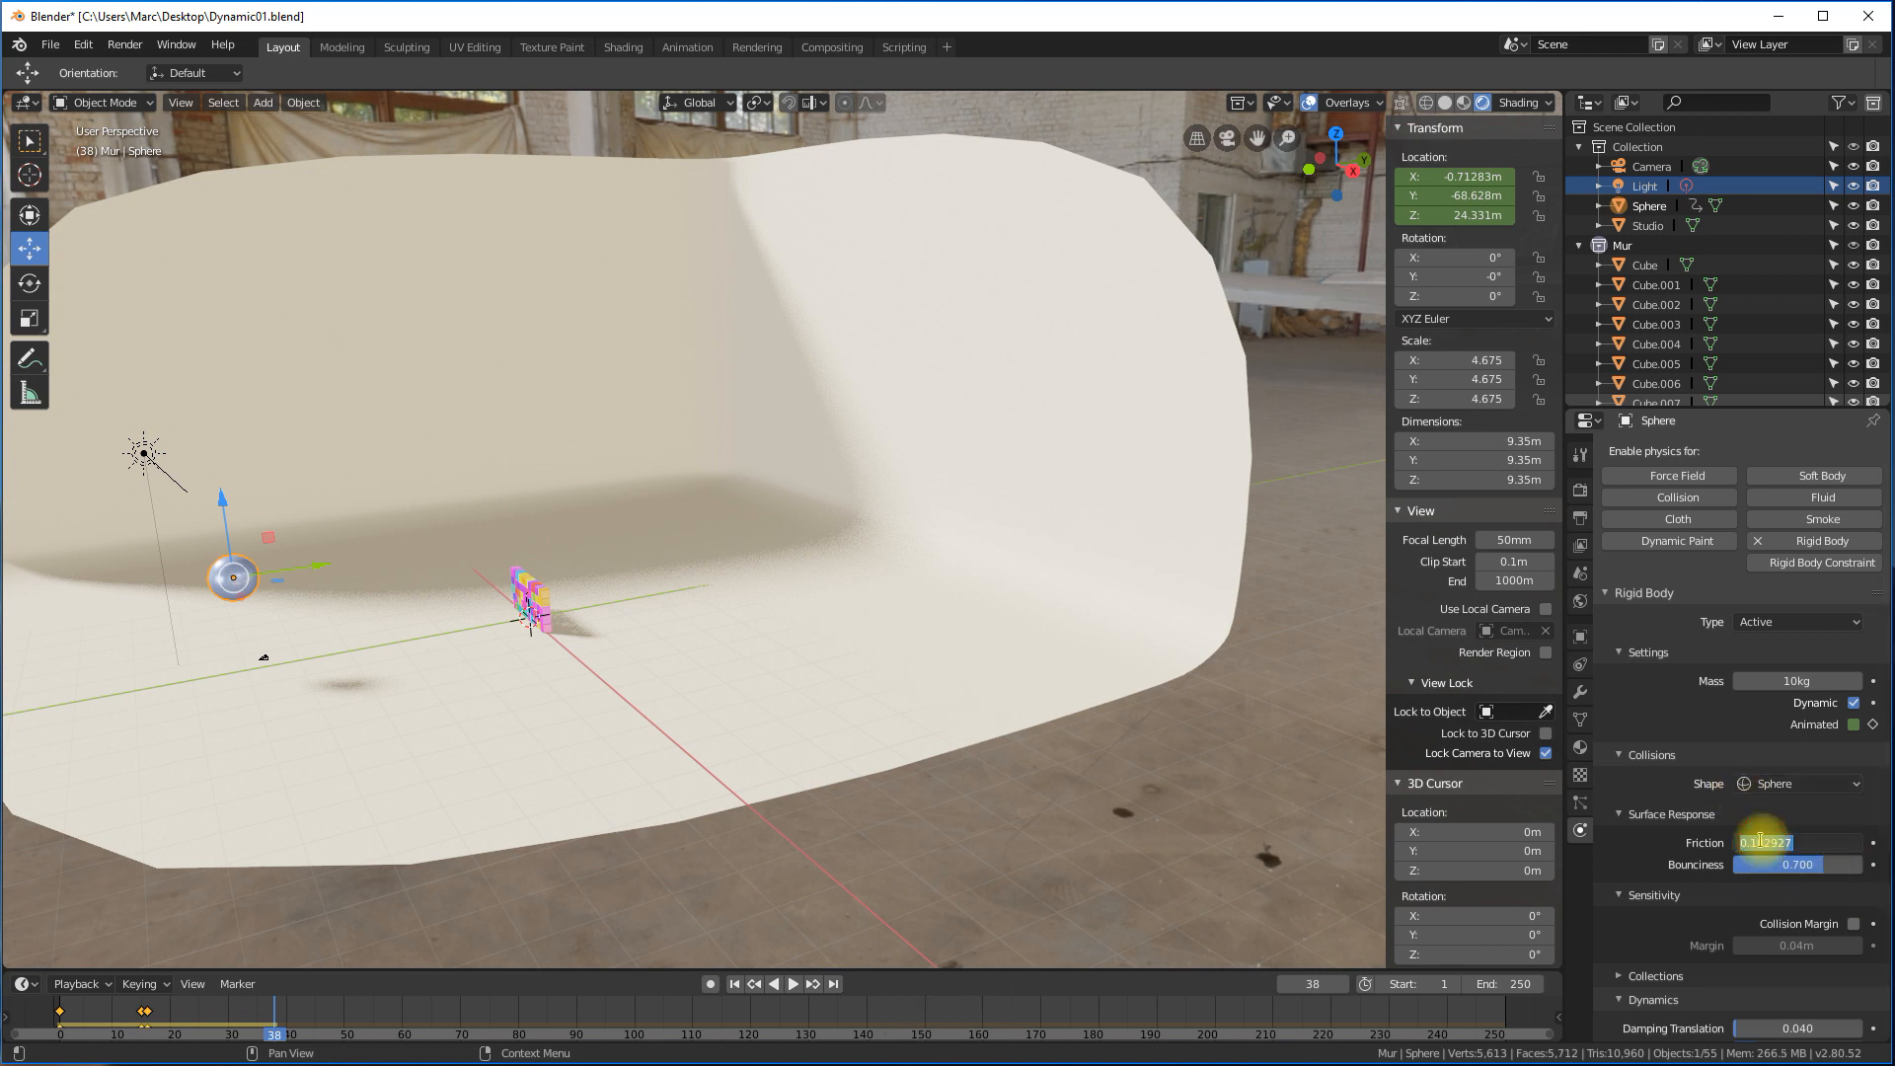
pyautogui.press('Return')
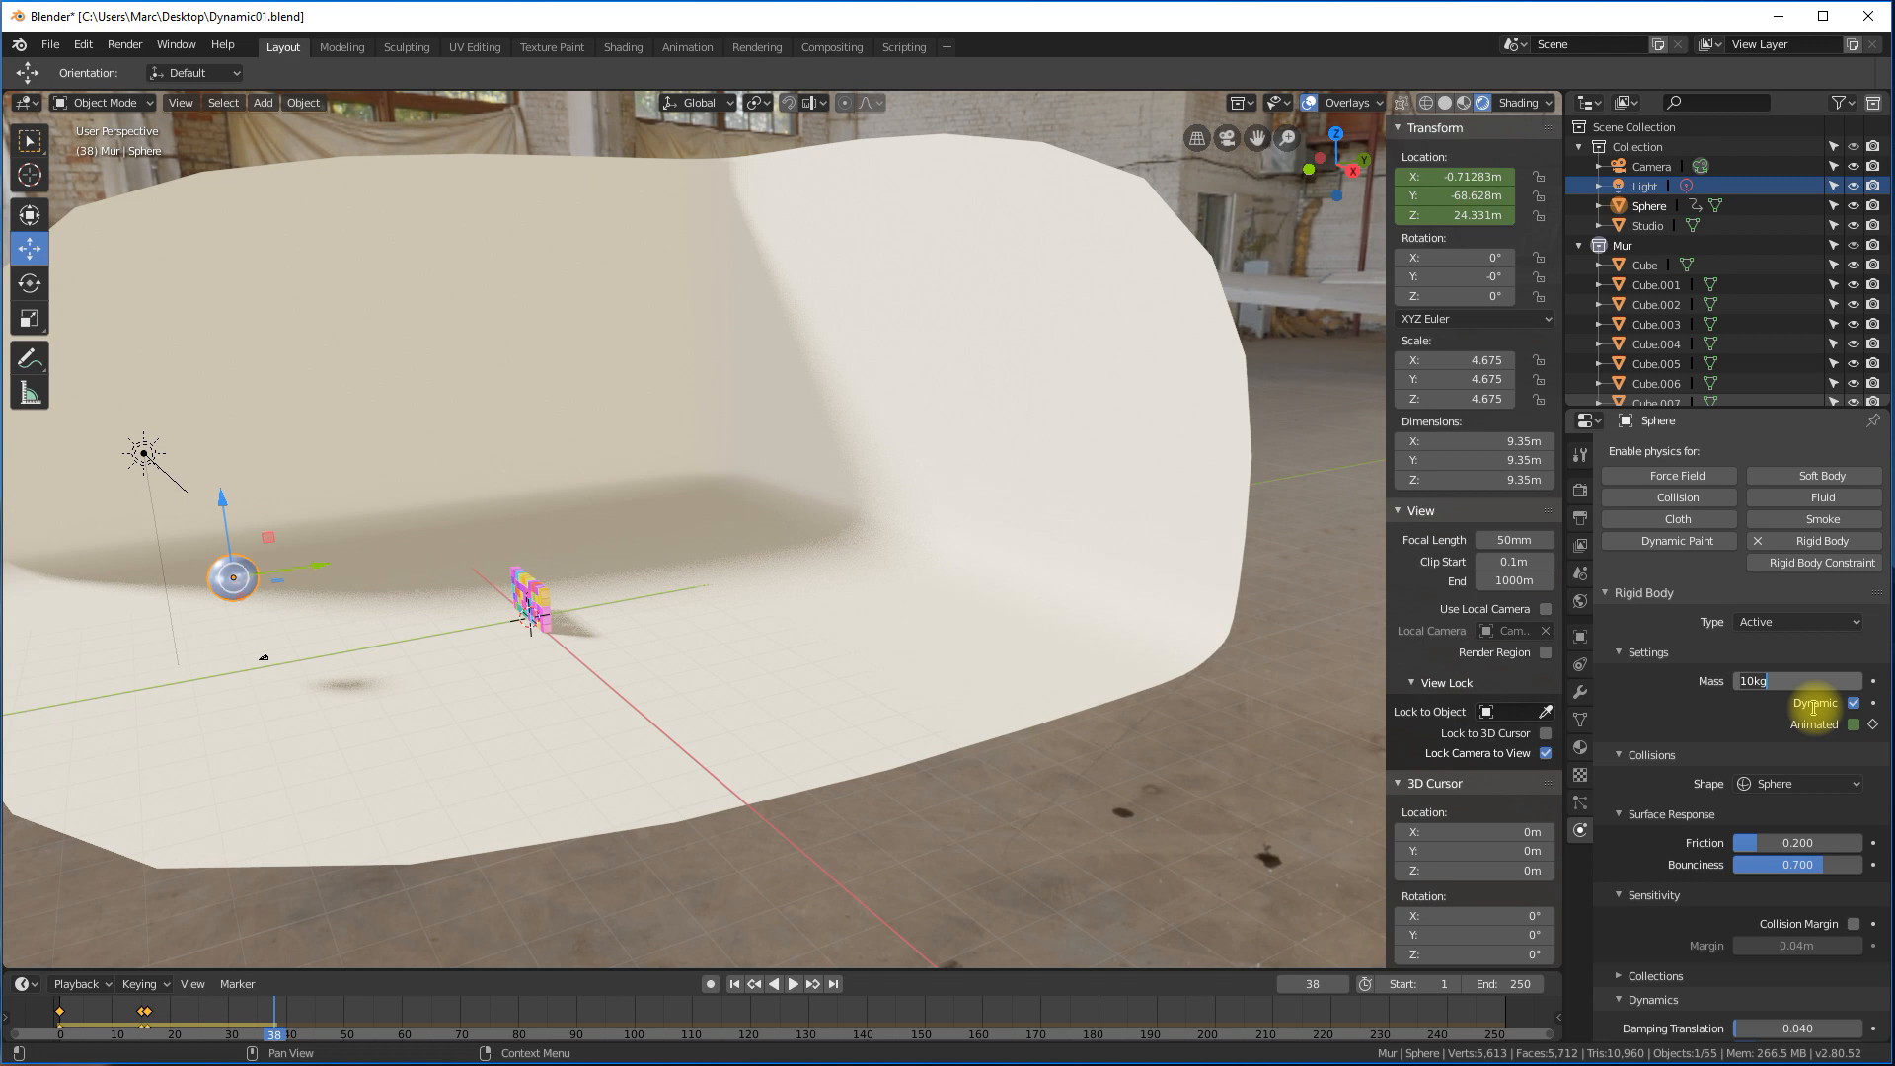
# Set the sphere's rigid body mass to 8 kg.
pyautogui.write('8')
pyautogui.press('Return')
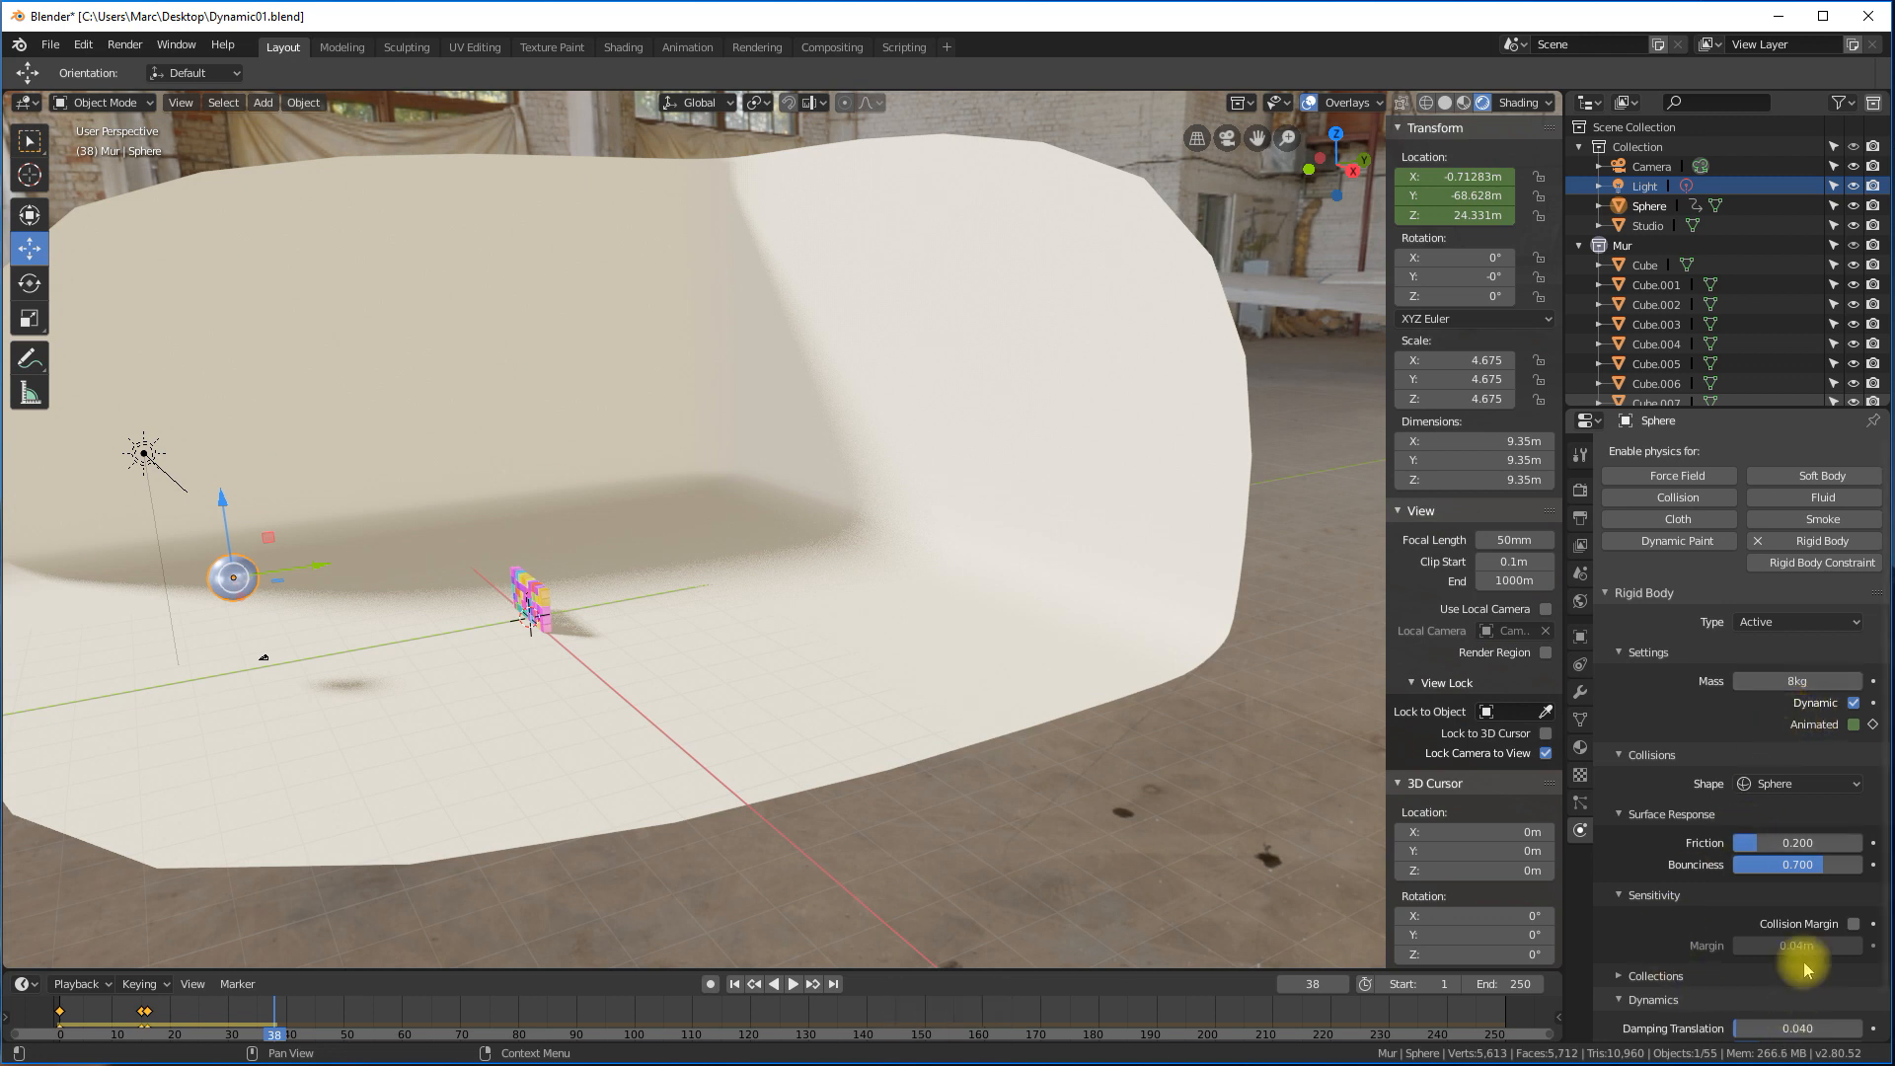
pyautogui.scroll(-2, 1767, 1026)
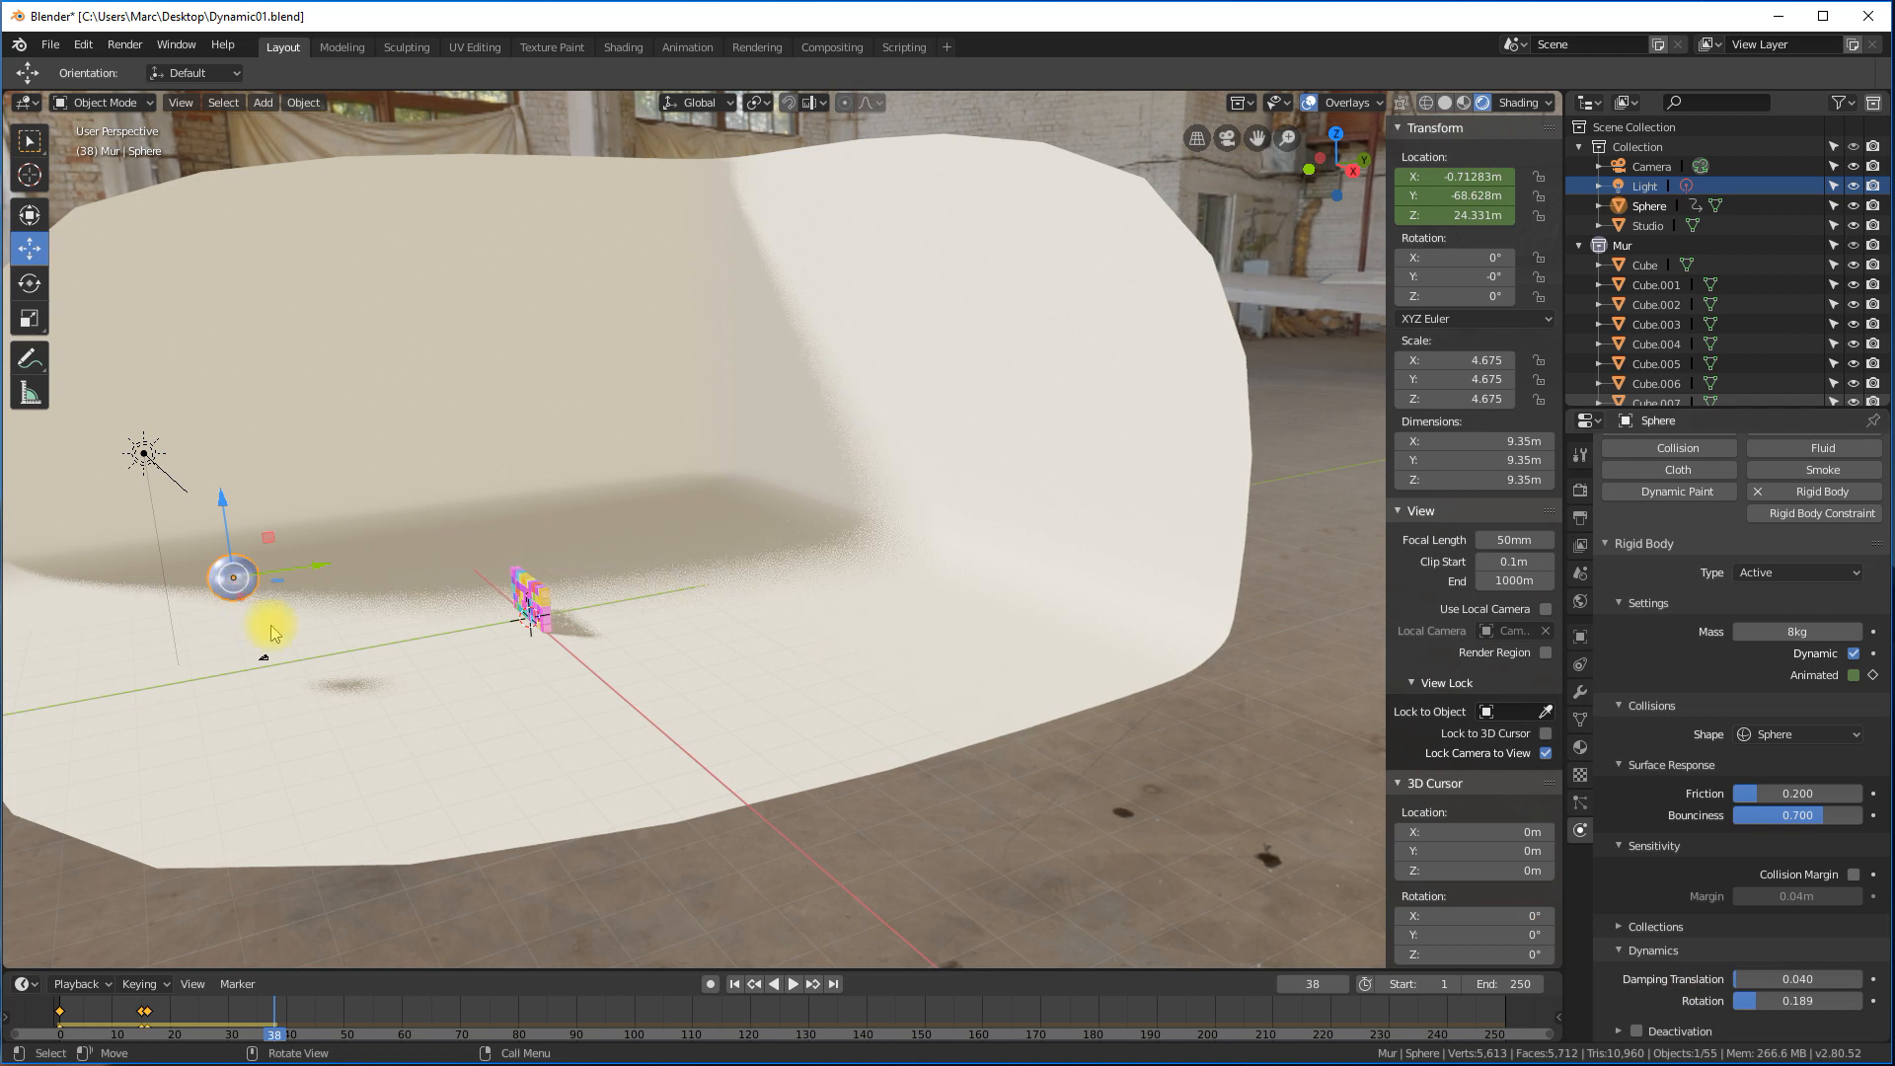
# Play the simulation from frame 1 to check the sphere's launch, and return to the first frame.
pyautogui.click(727, 984)
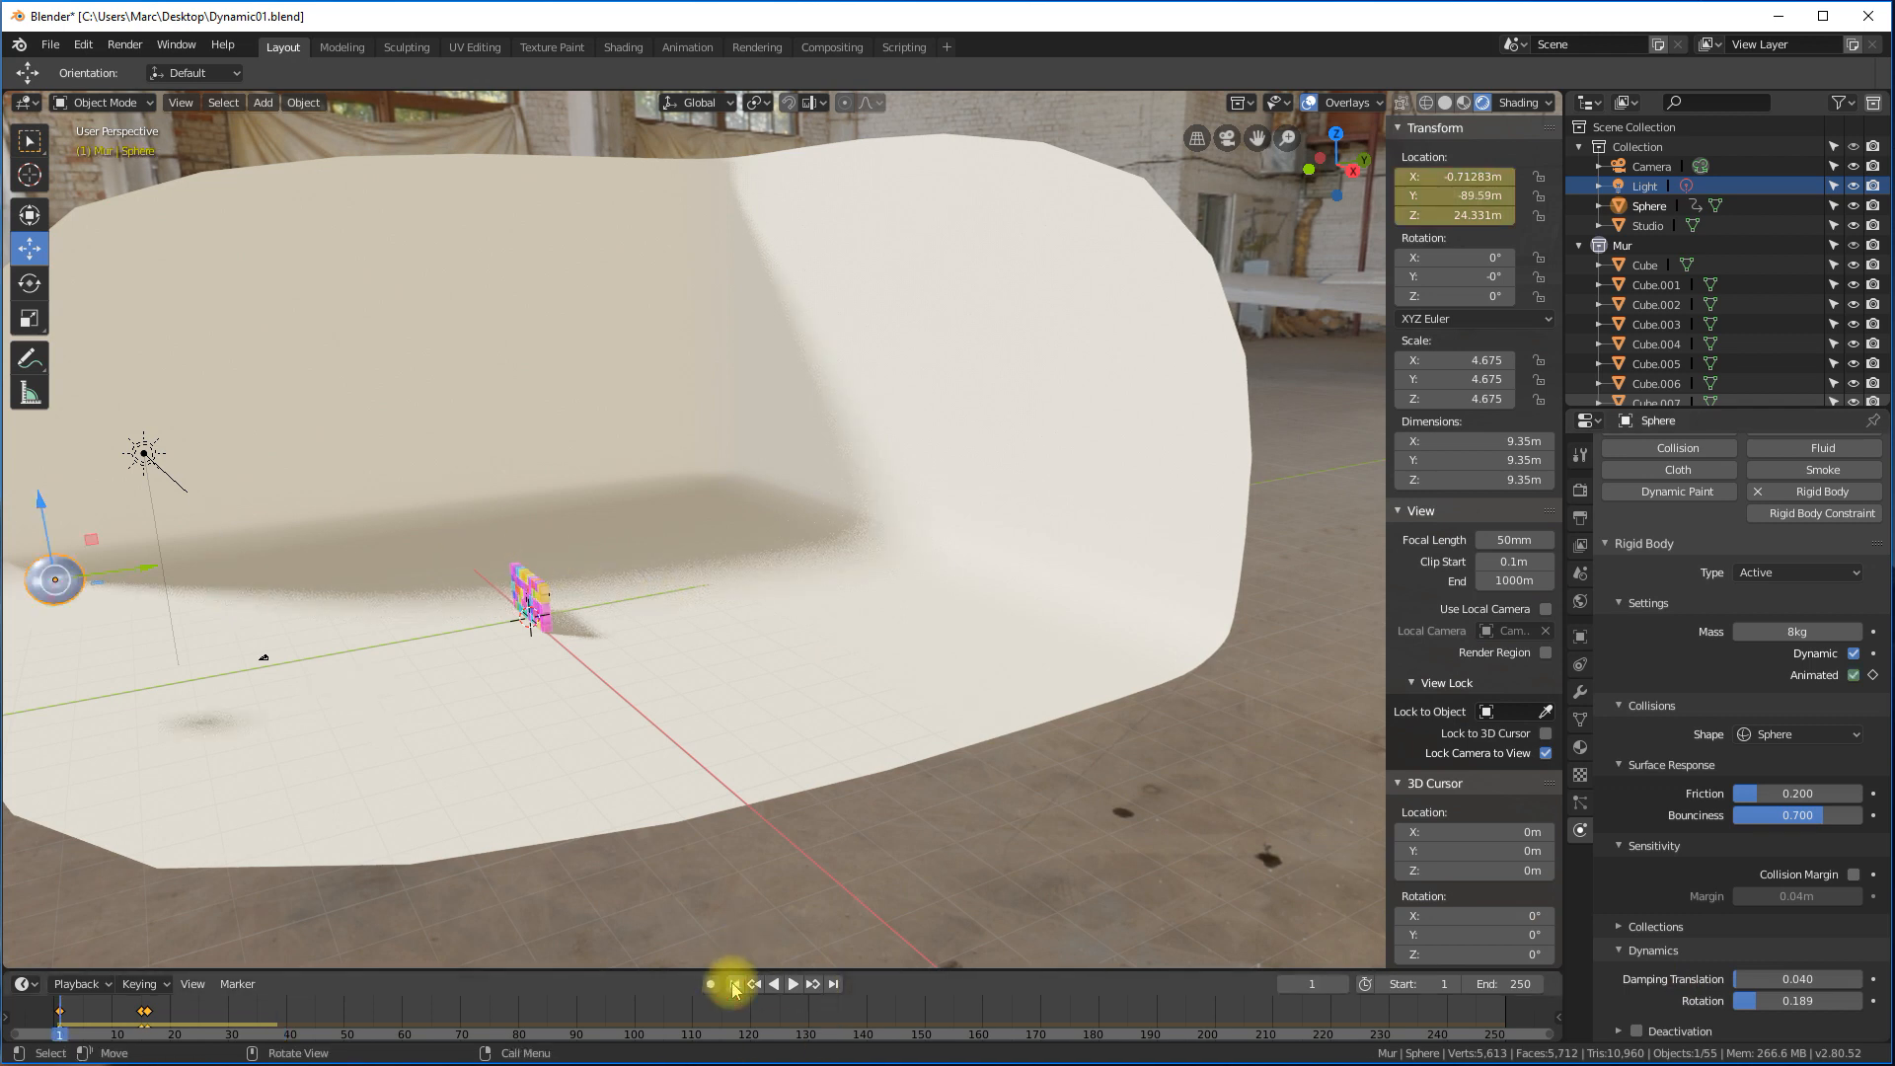
pyautogui.keyDown('shift'); pyautogui.moveTo(376, 760); pyautogui.dragTo(577, 732, button='middle'); pyautogui.keyUp('shift')
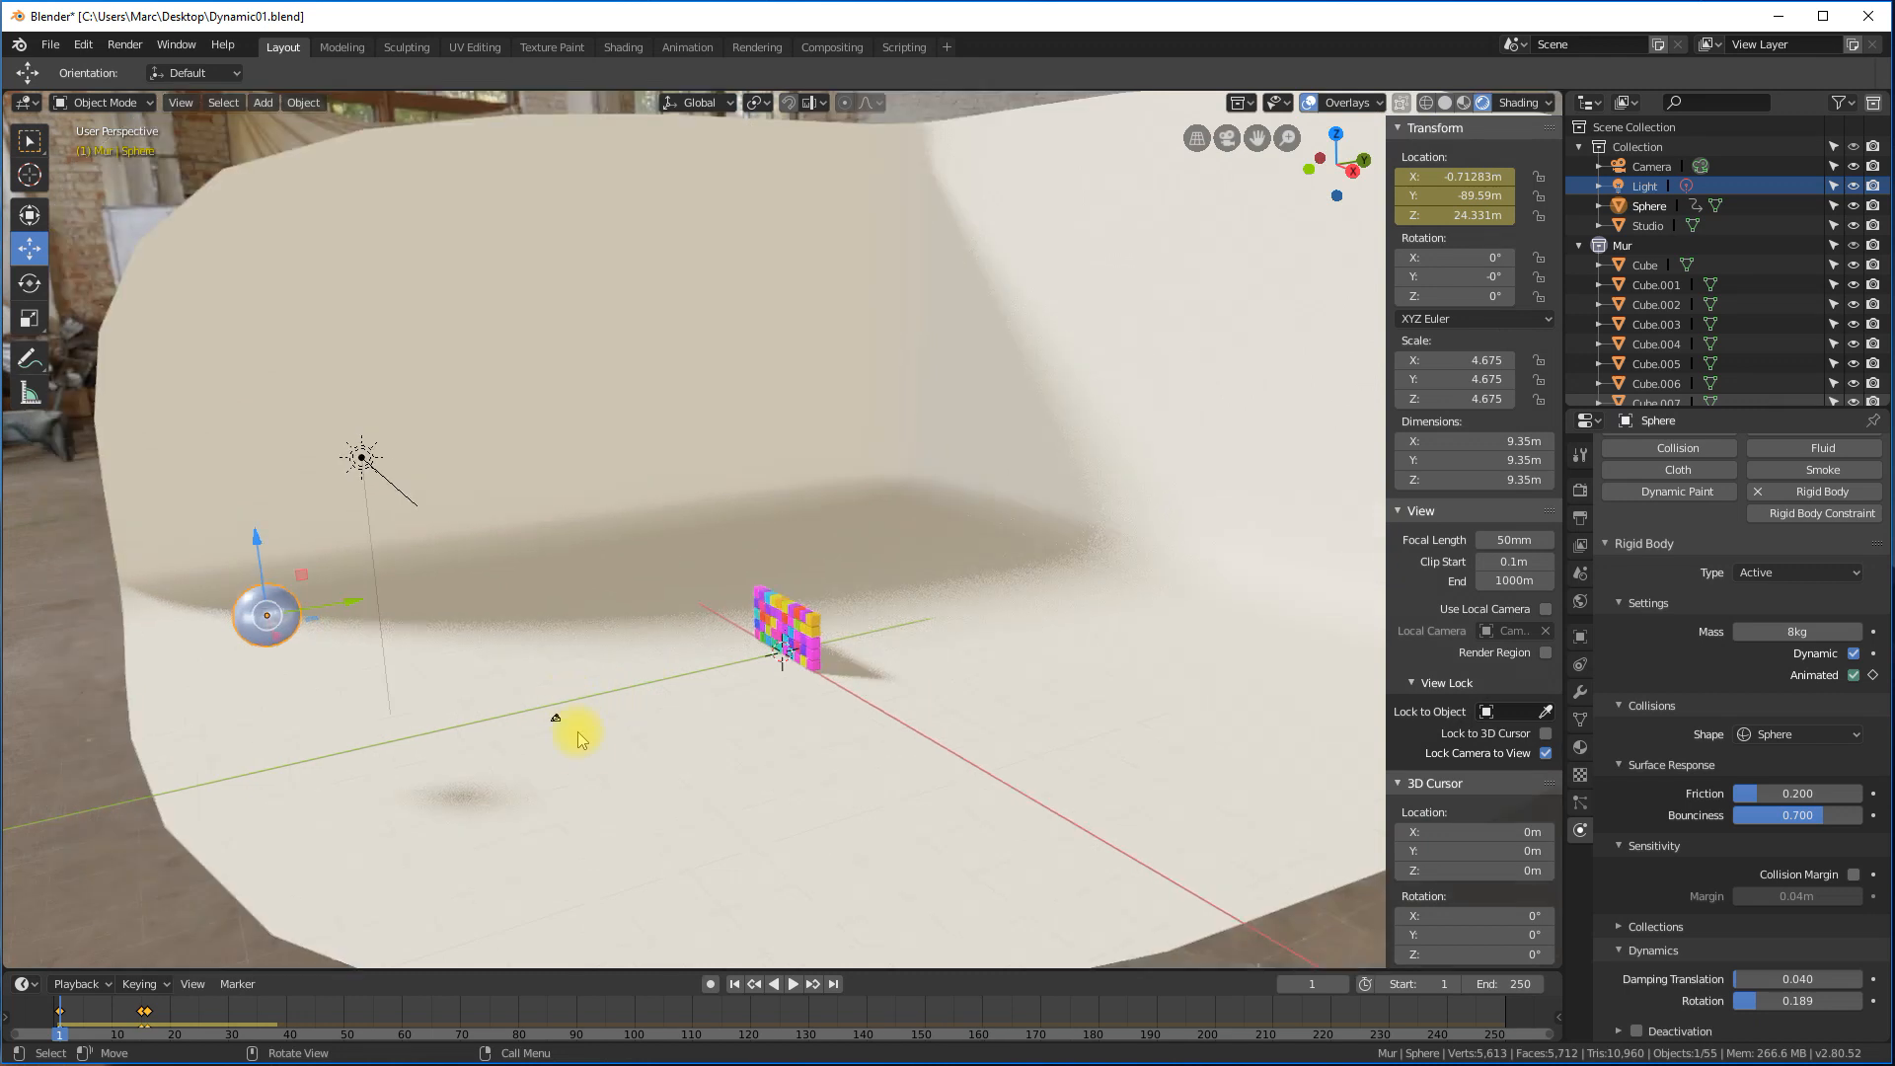
pyautogui.click(793, 985)
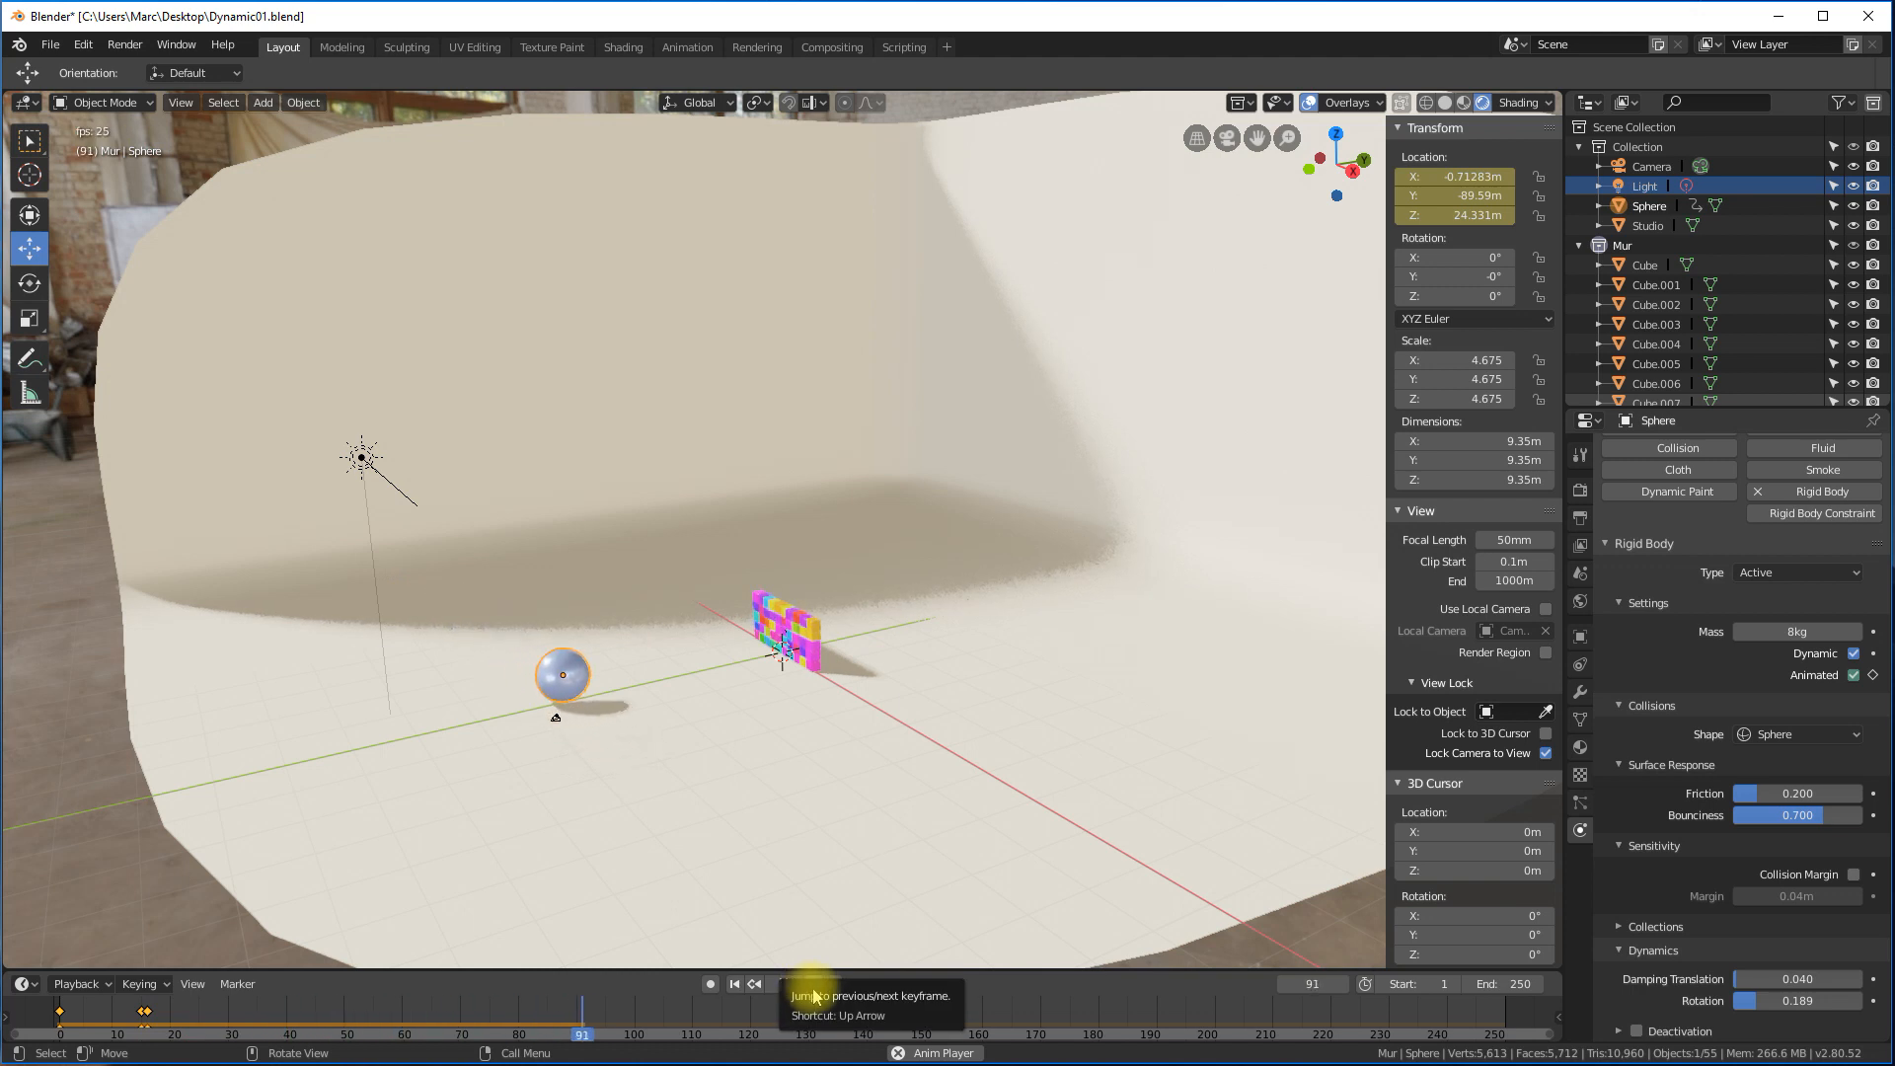
pyautogui.click(771, 986)
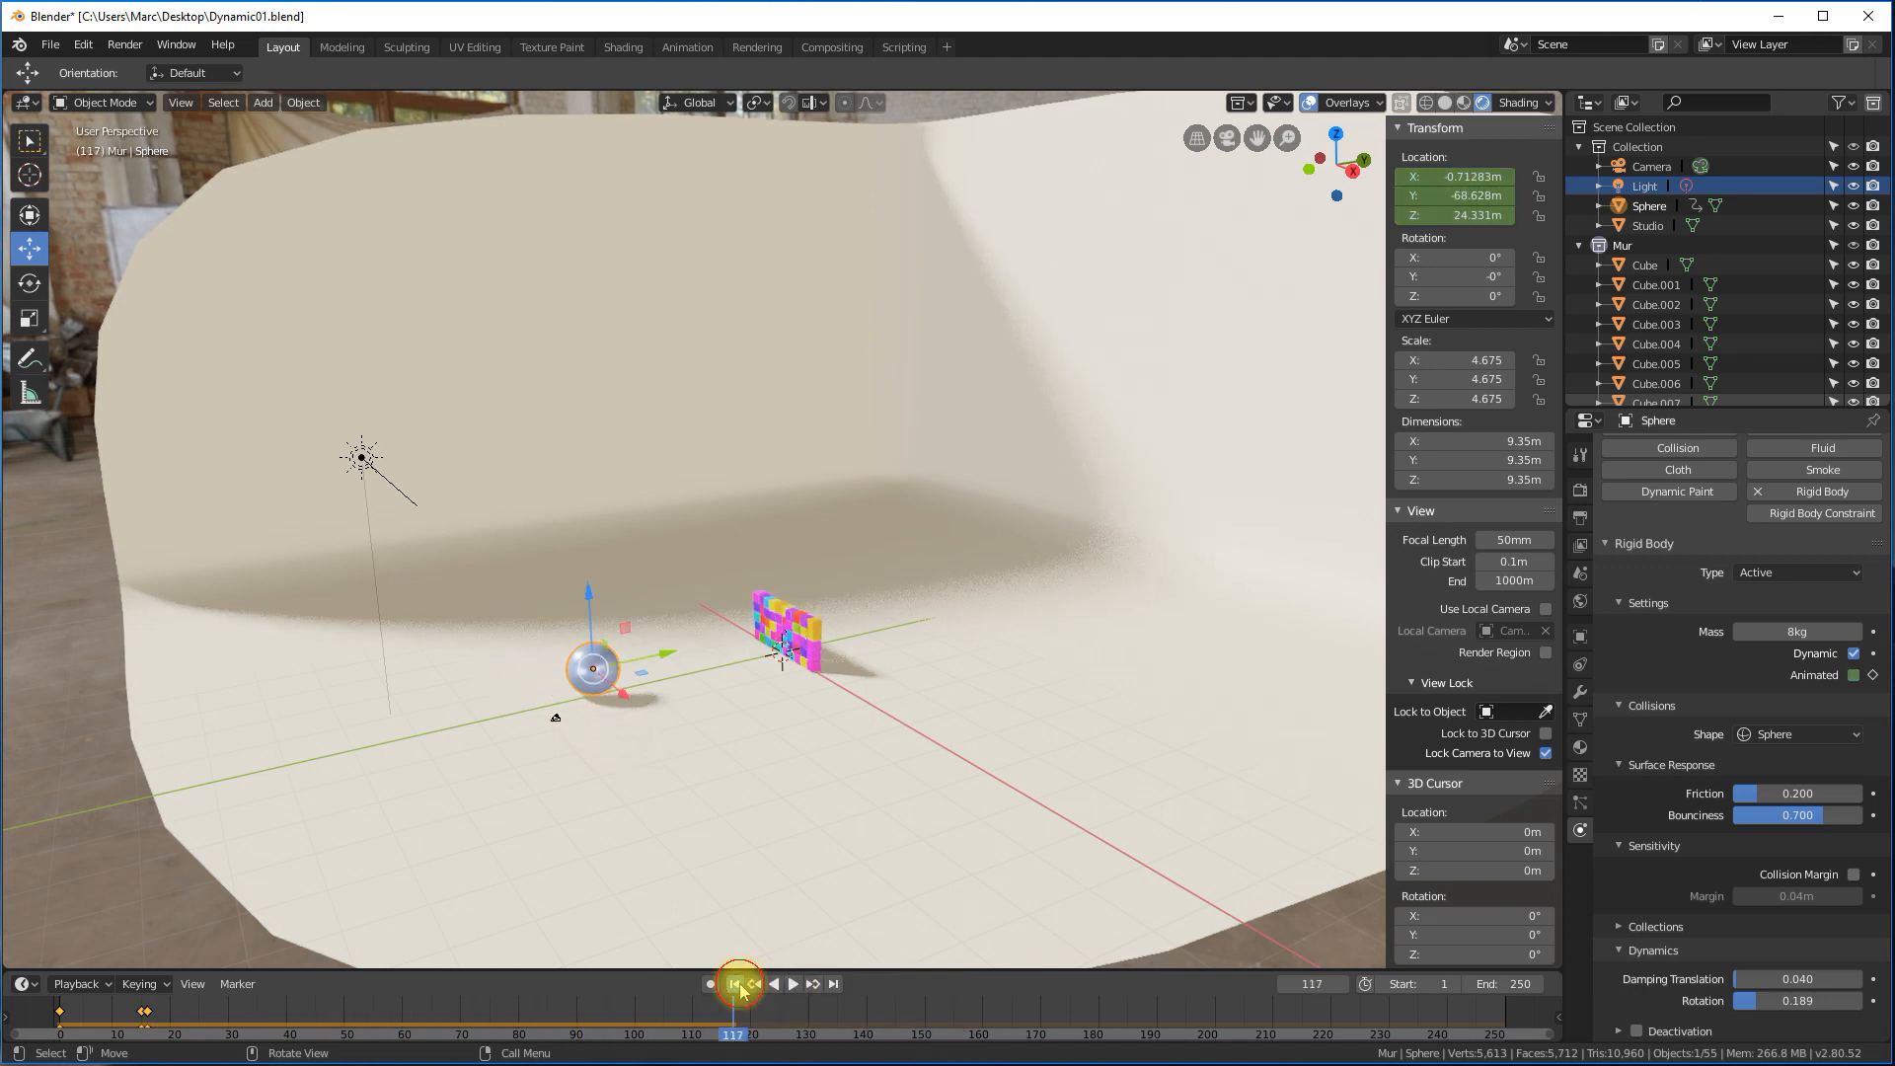
pyautogui.click(738, 985)
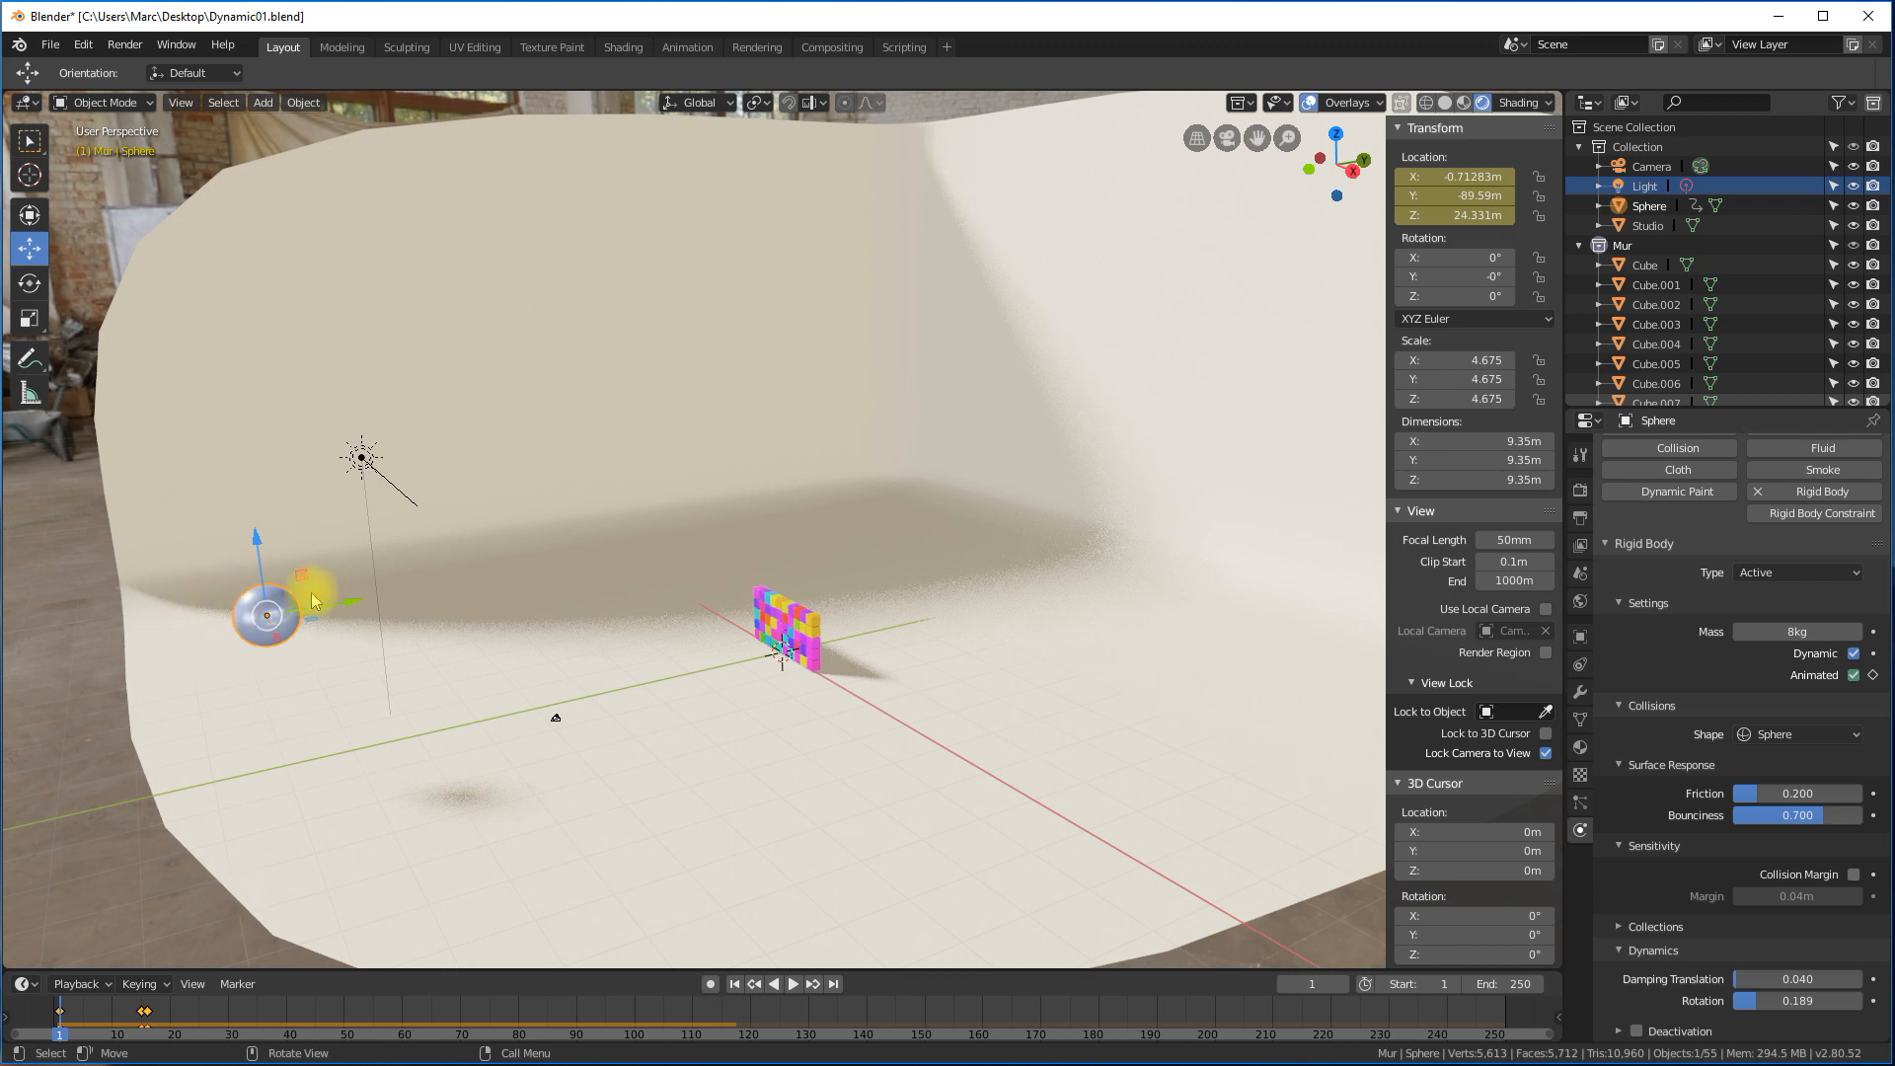
# At frame 15, move the sphere about 16.7 m along Y to -51.946 m and replace its location keyframes.
pyautogui.press('space')
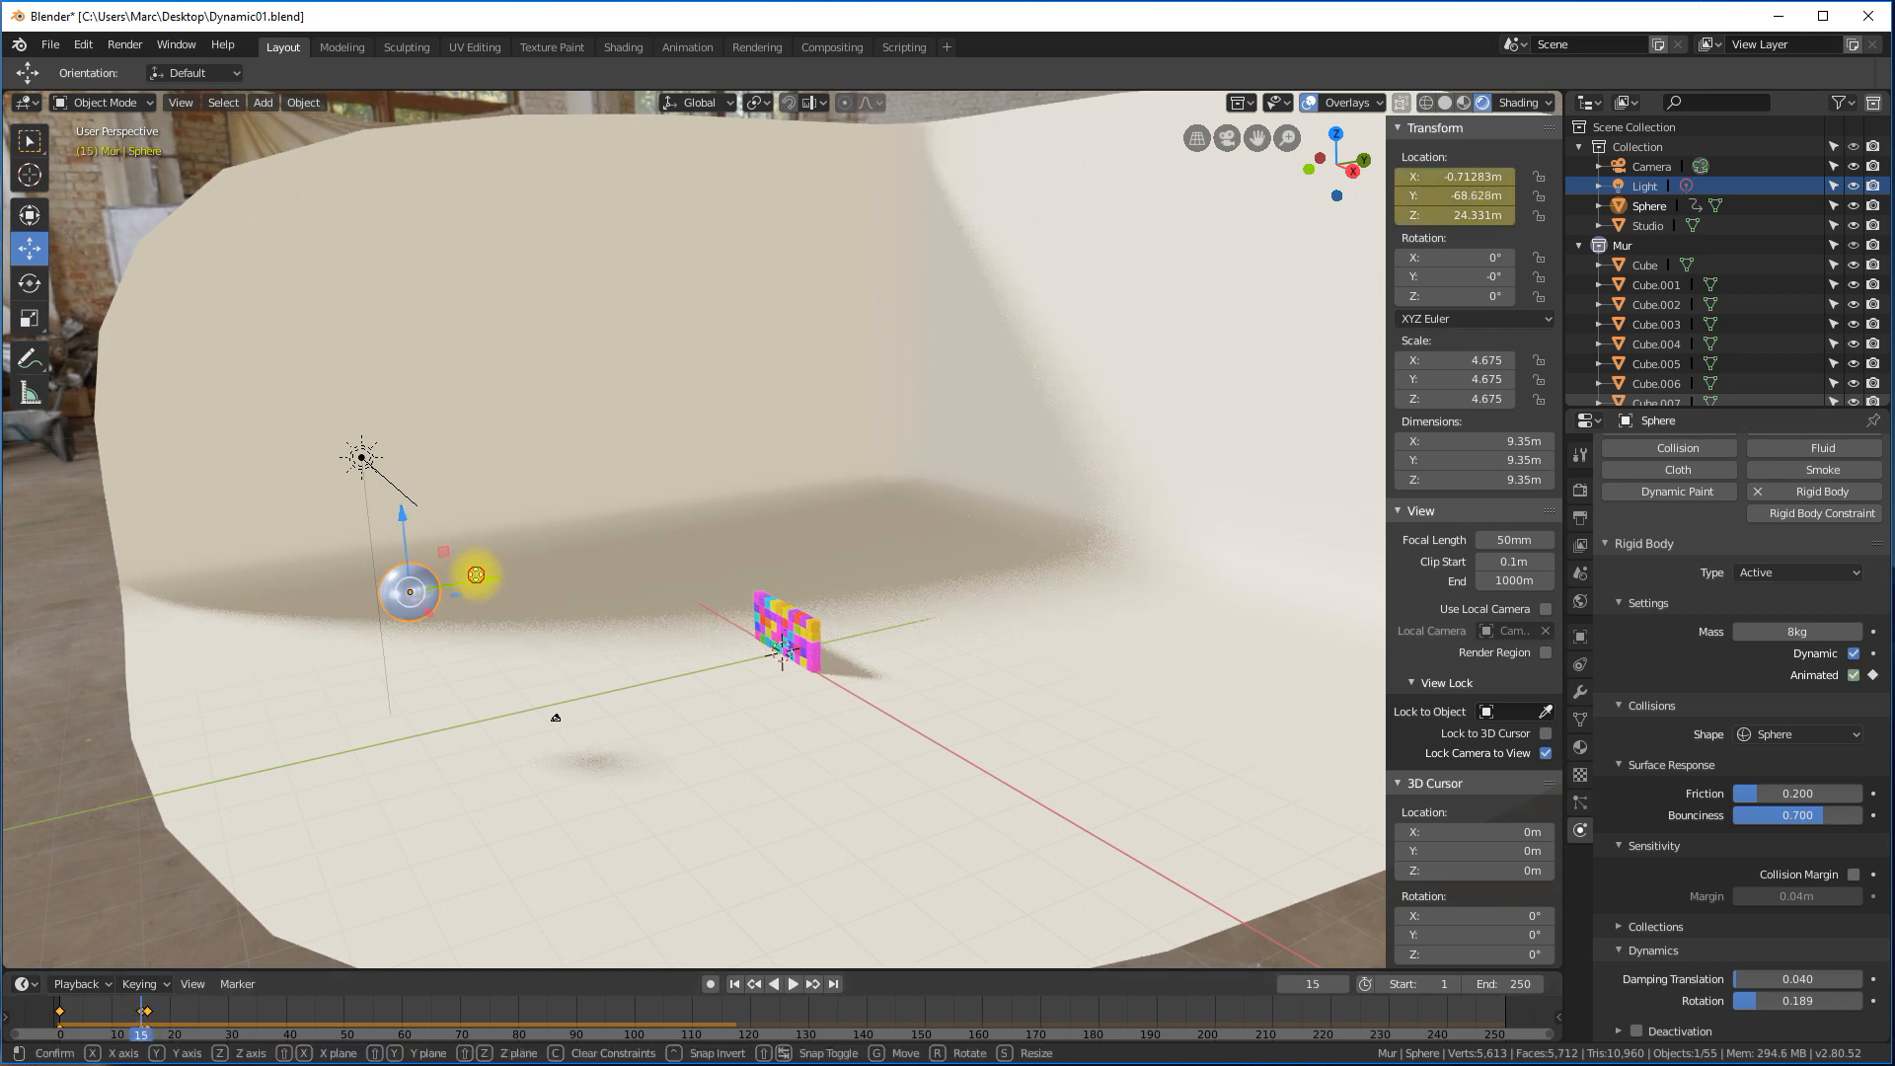
pyautogui.press('g')
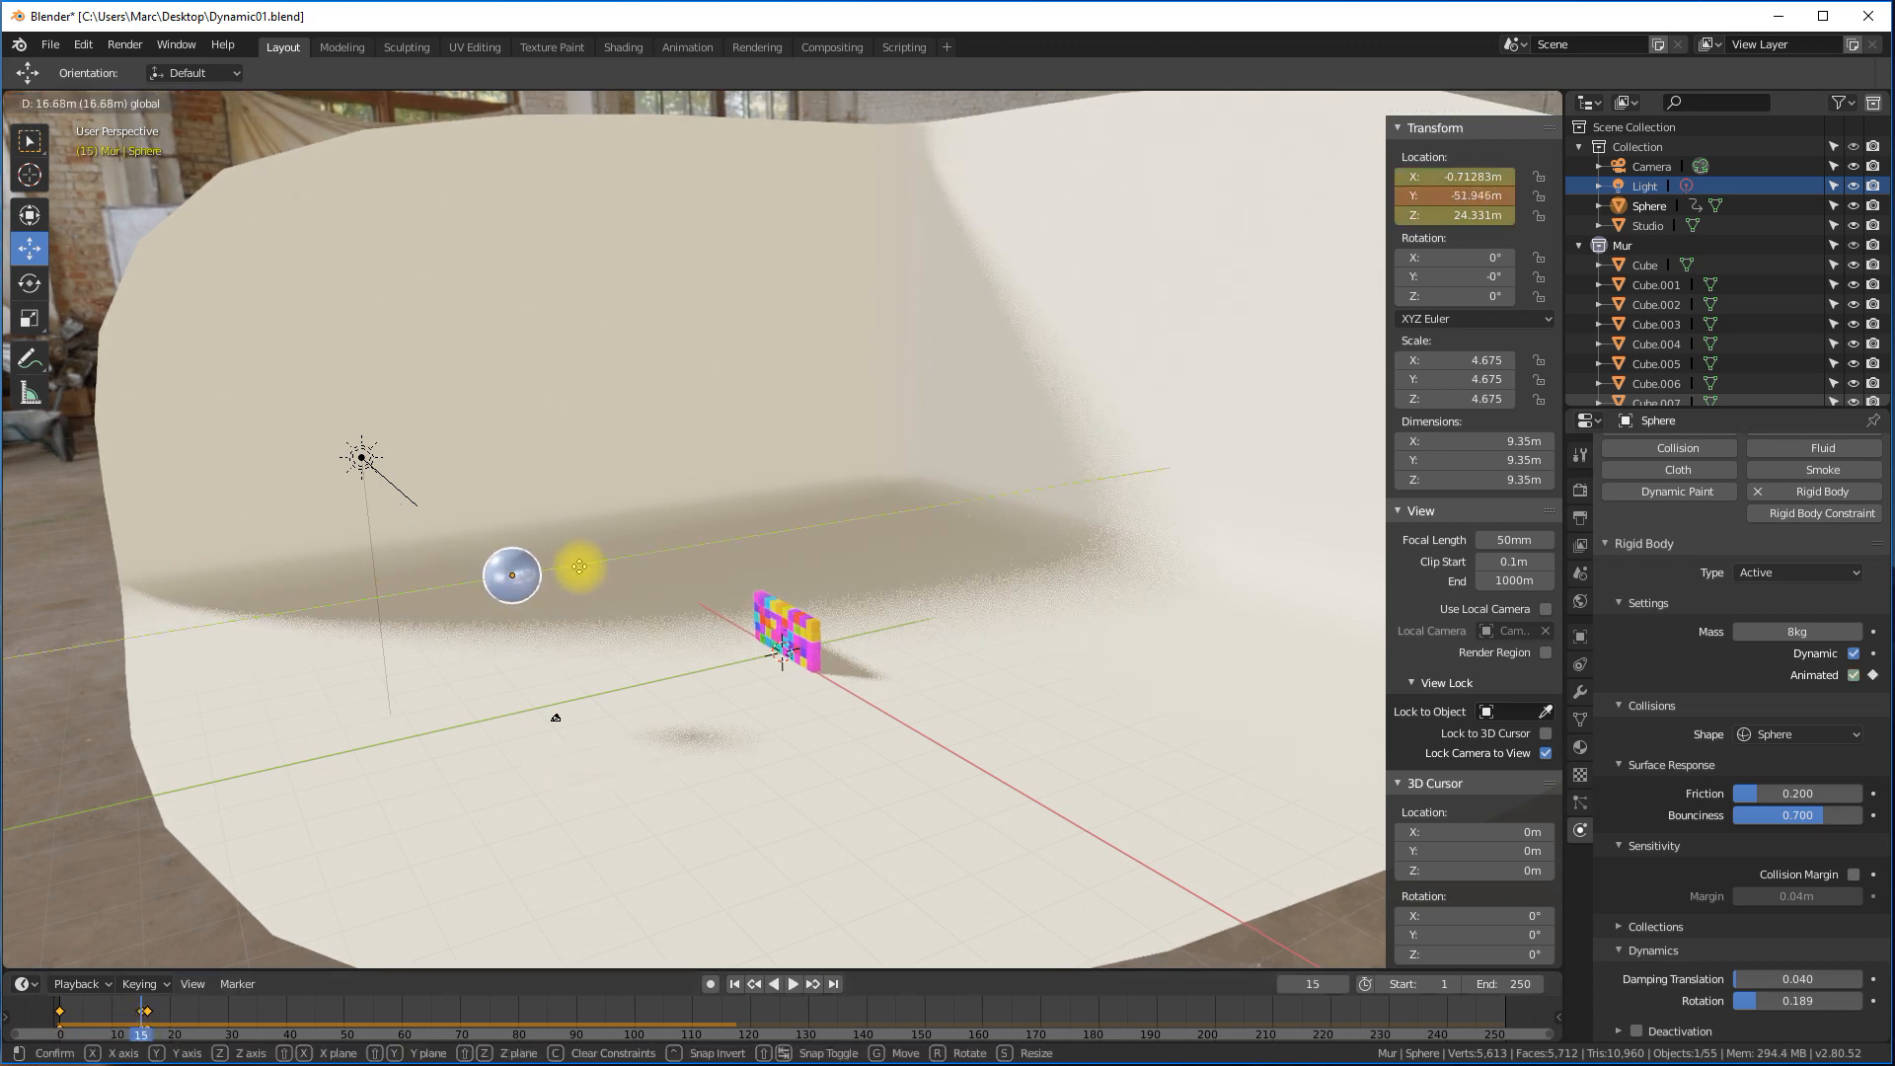
pyautogui.click(580, 567)
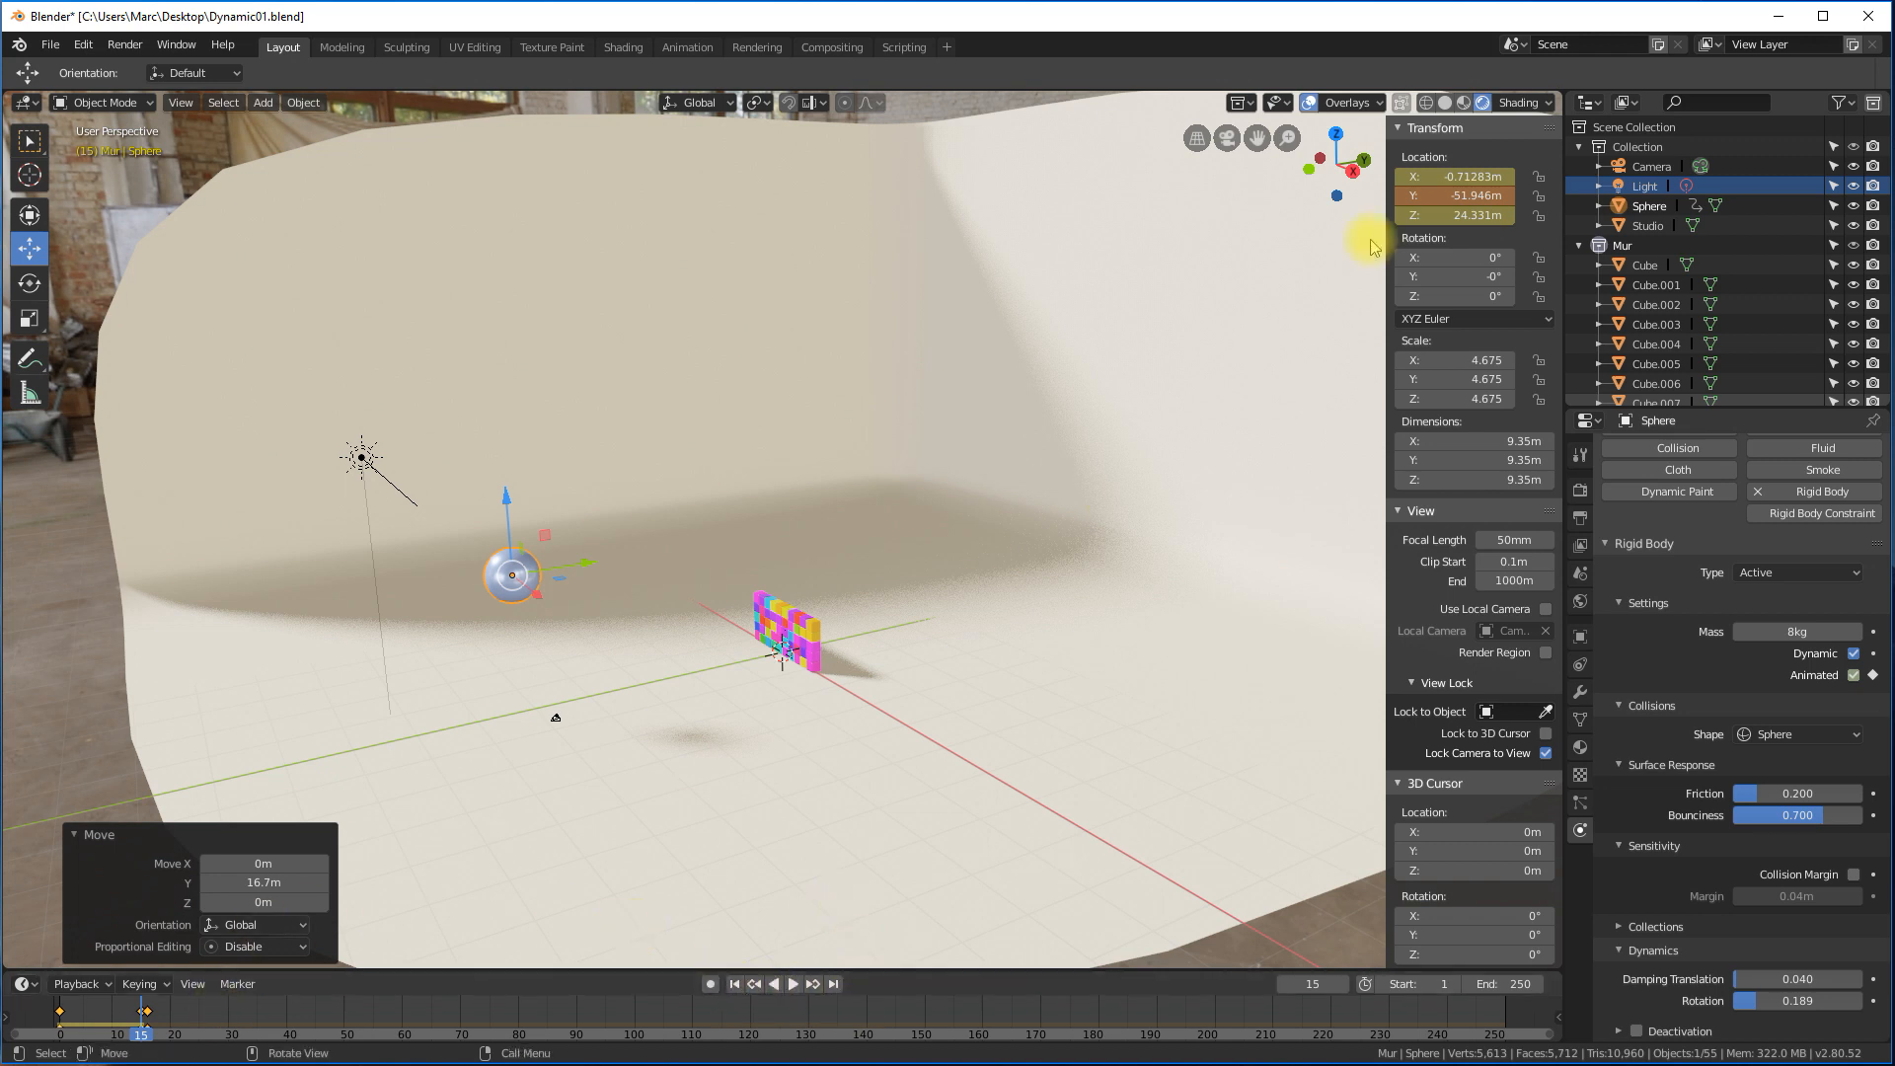
pyautogui.rightClick(1441, 196)
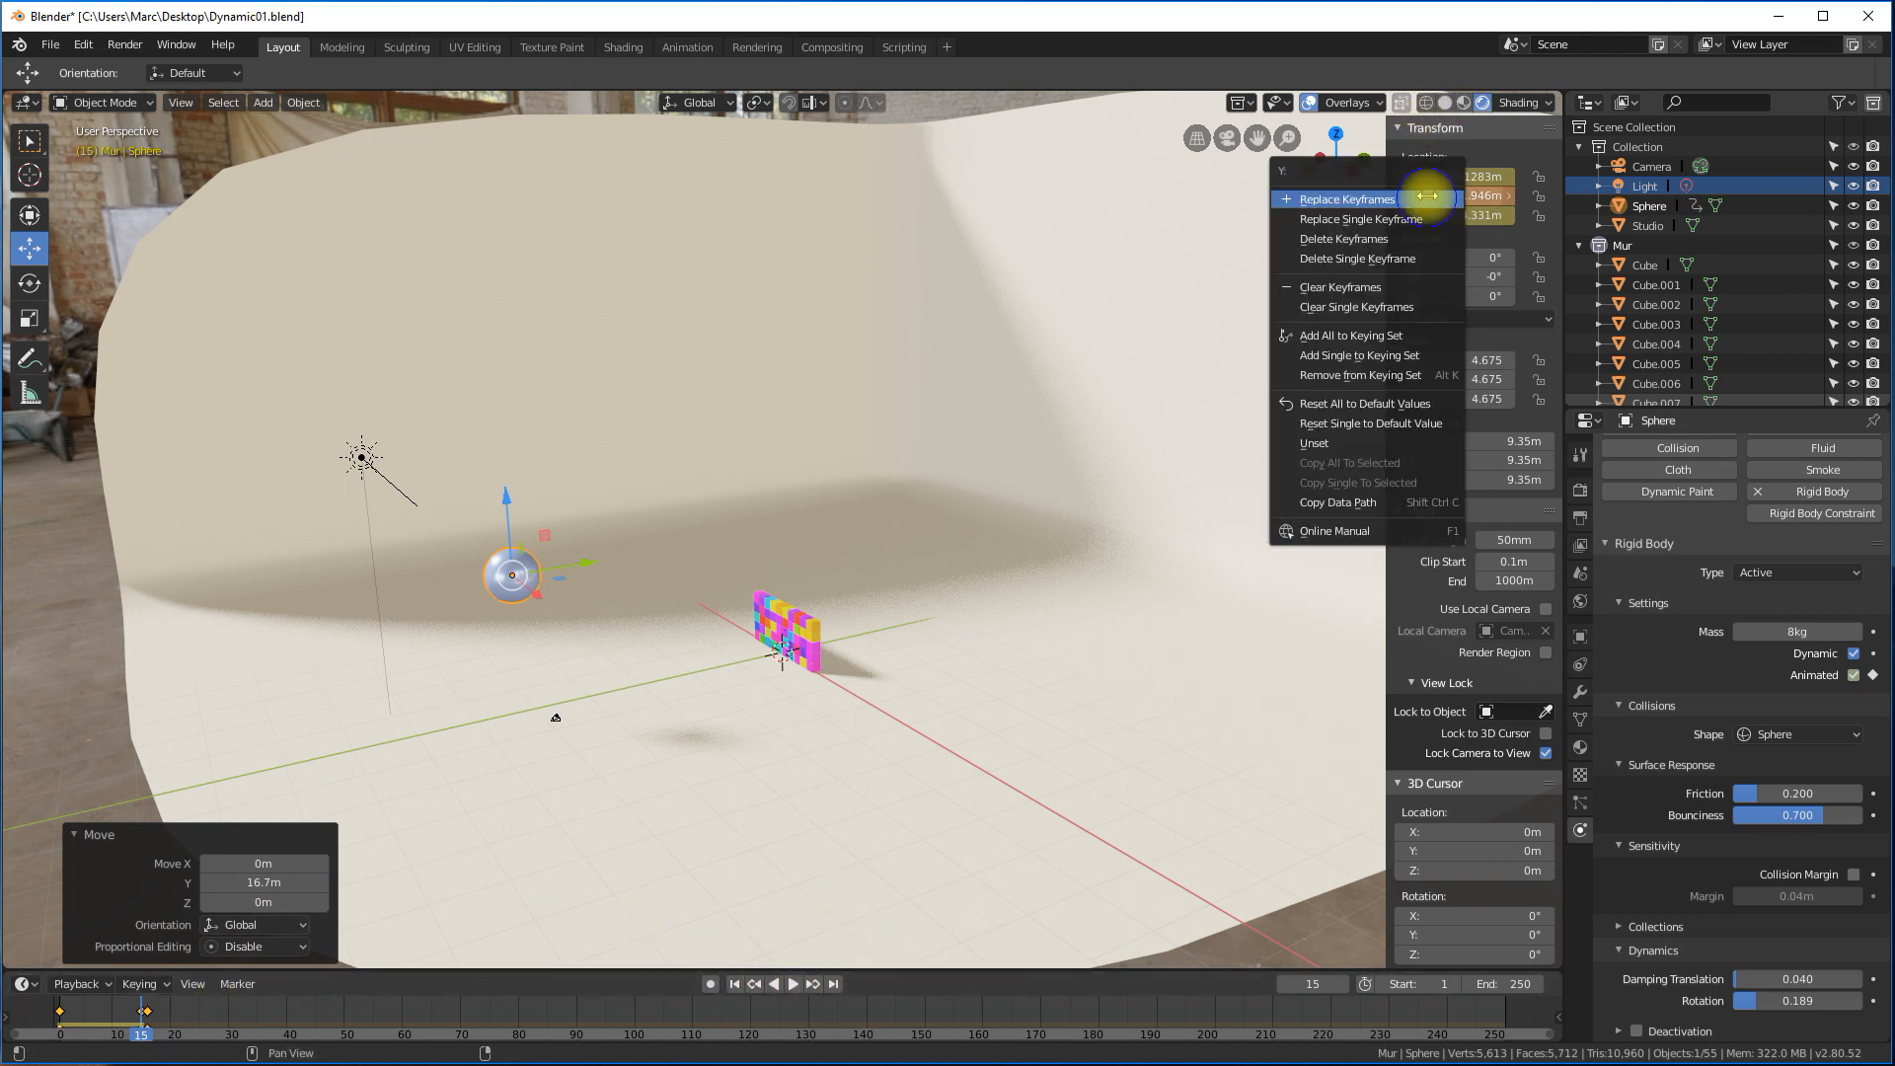
pyautogui.click(1339, 201)
# Replay the simulation from frame 1 to check the sphere's impact on the cube wall, and stop playback.
pyautogui.click(734, 984)
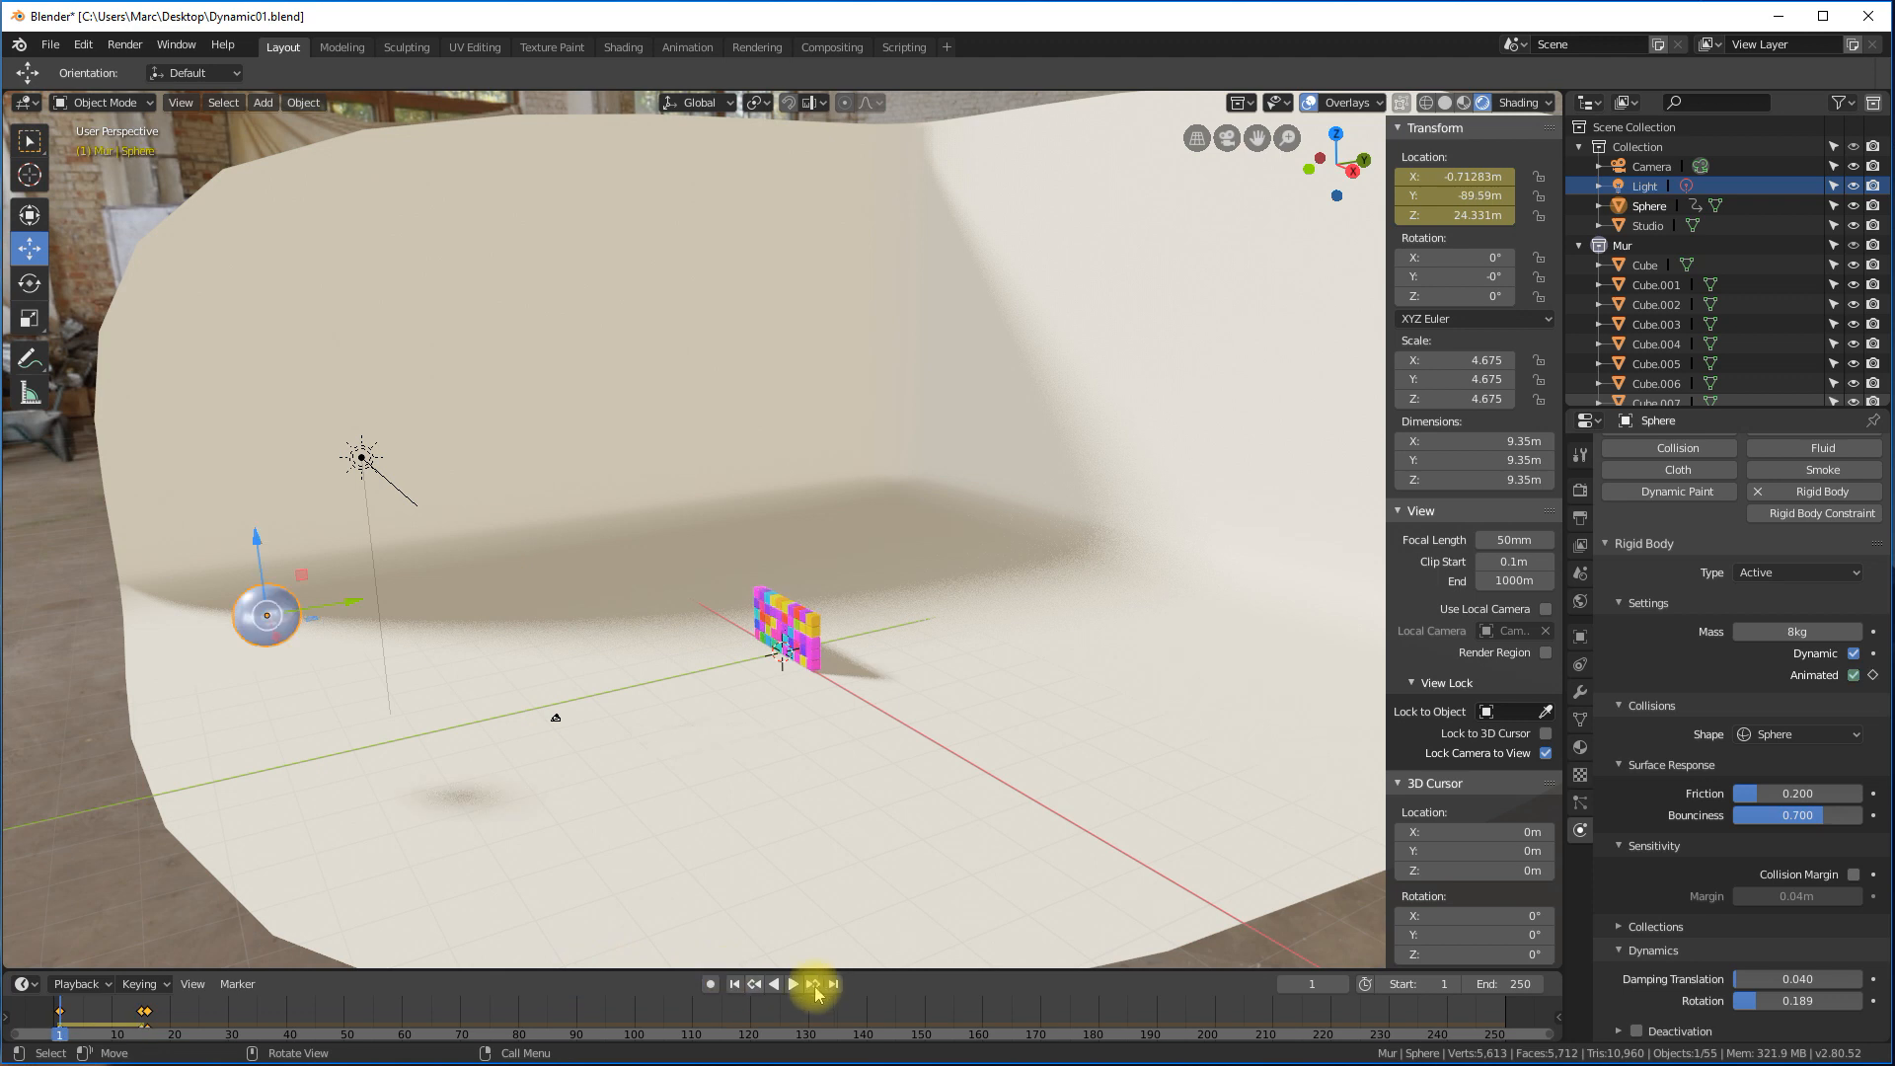
pyautogui.click(792, 985)
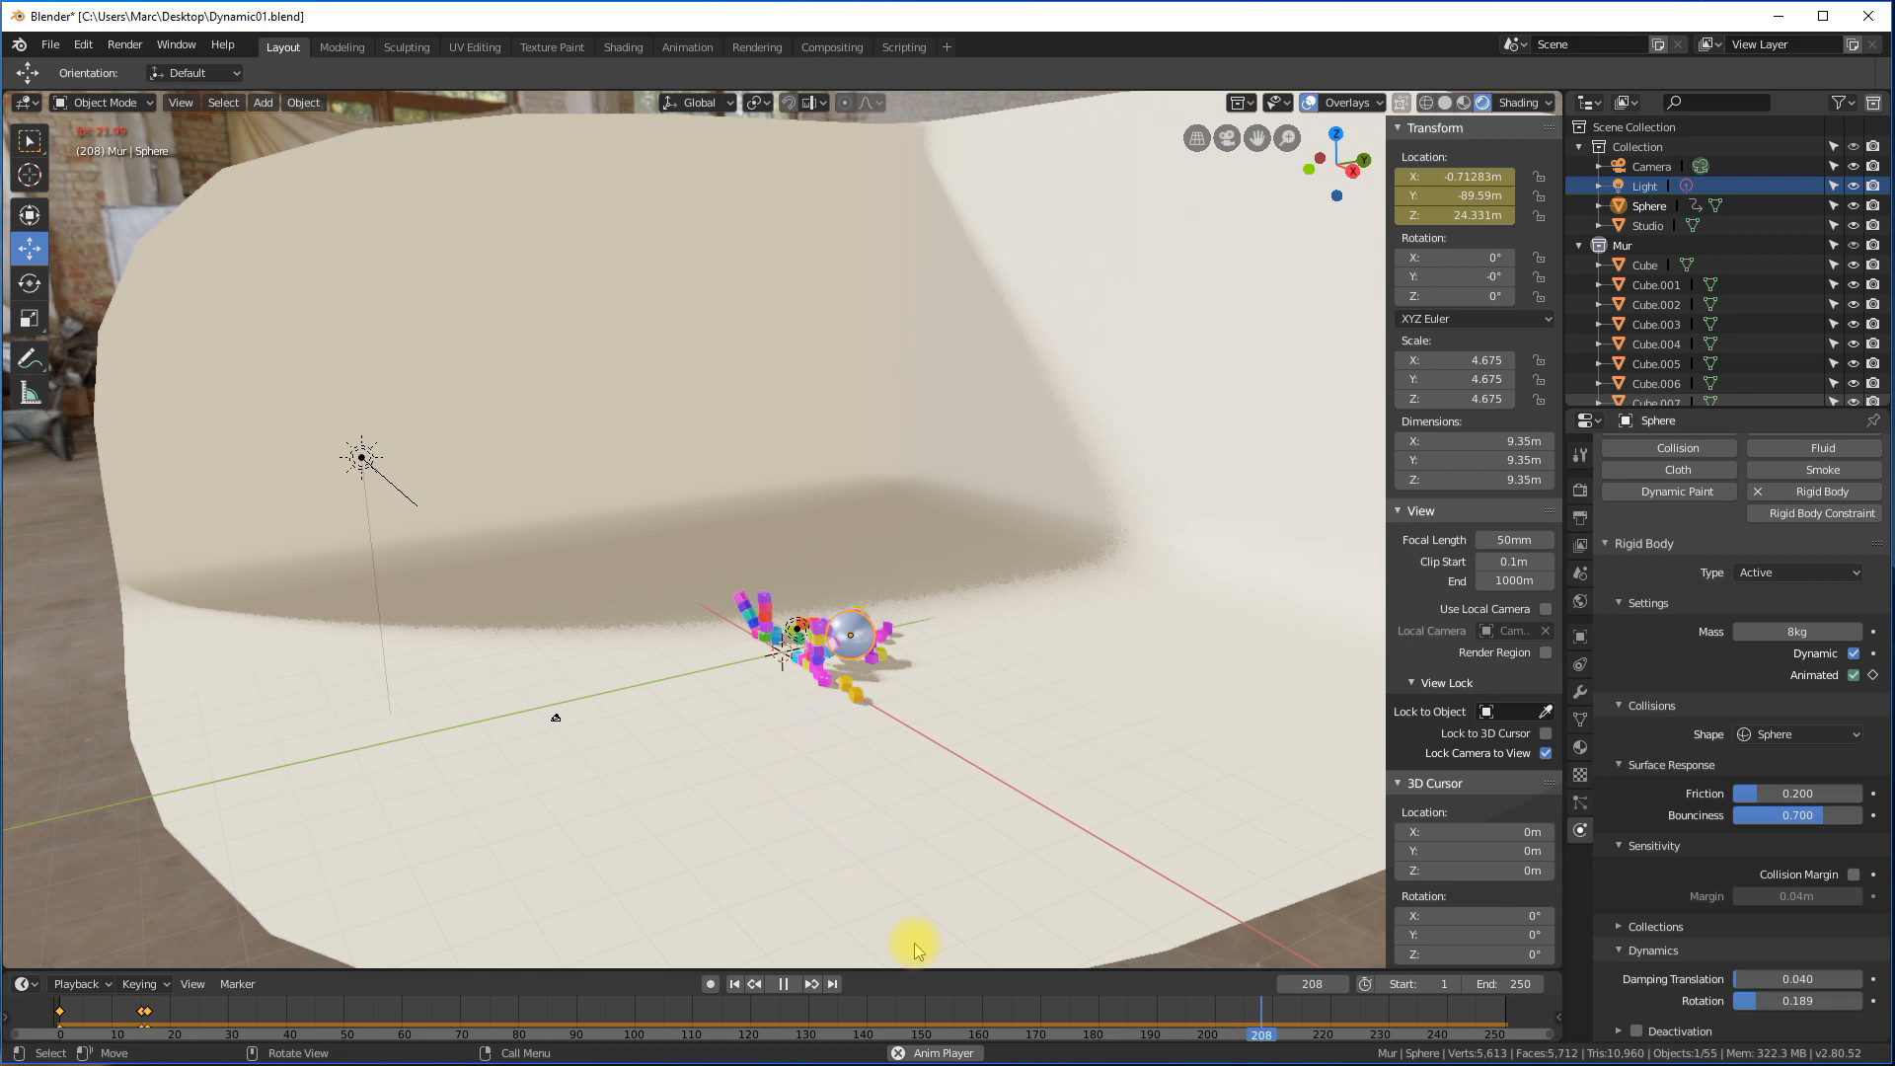
pyautogui.click(783, 985)
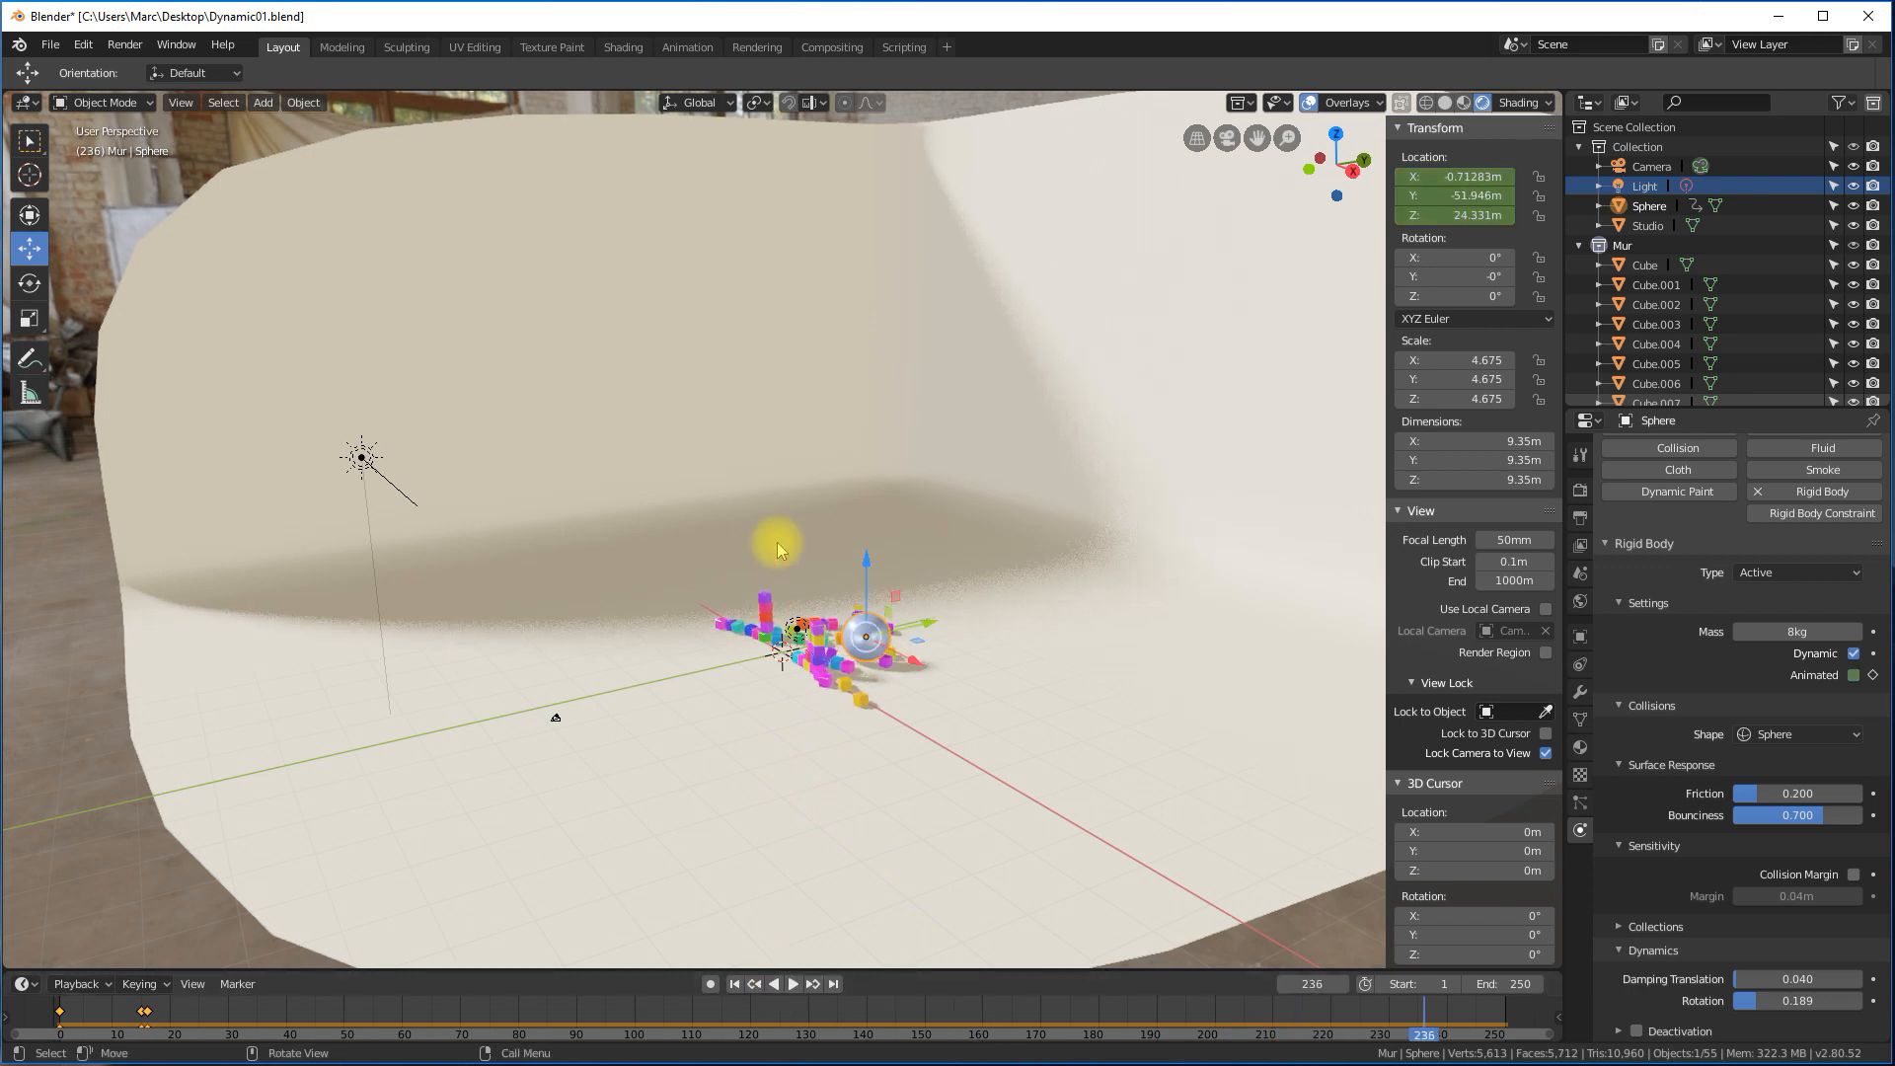
# Delete the point light named Light and return the animation to frame 1.
pyautogui.click(797, 632)
pyautogui.press('Delete')
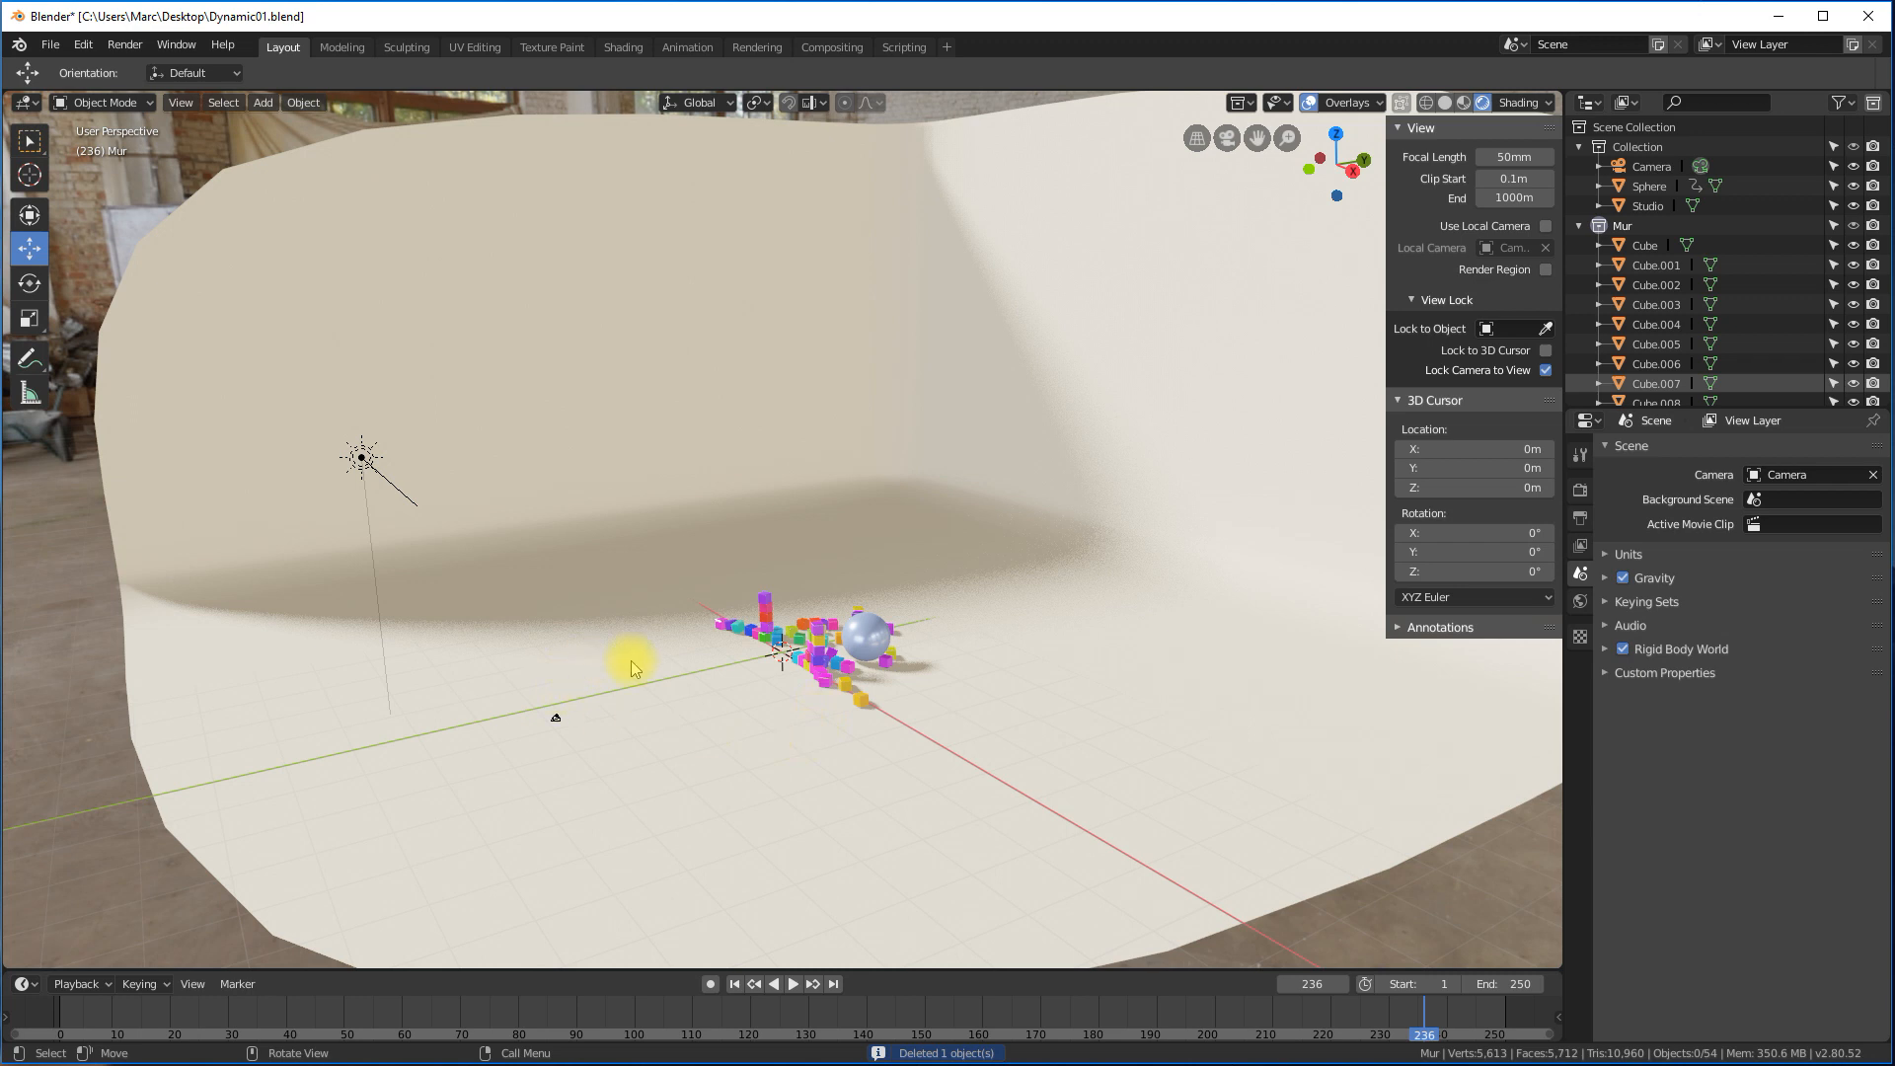
pyautogui.click(734, 984)
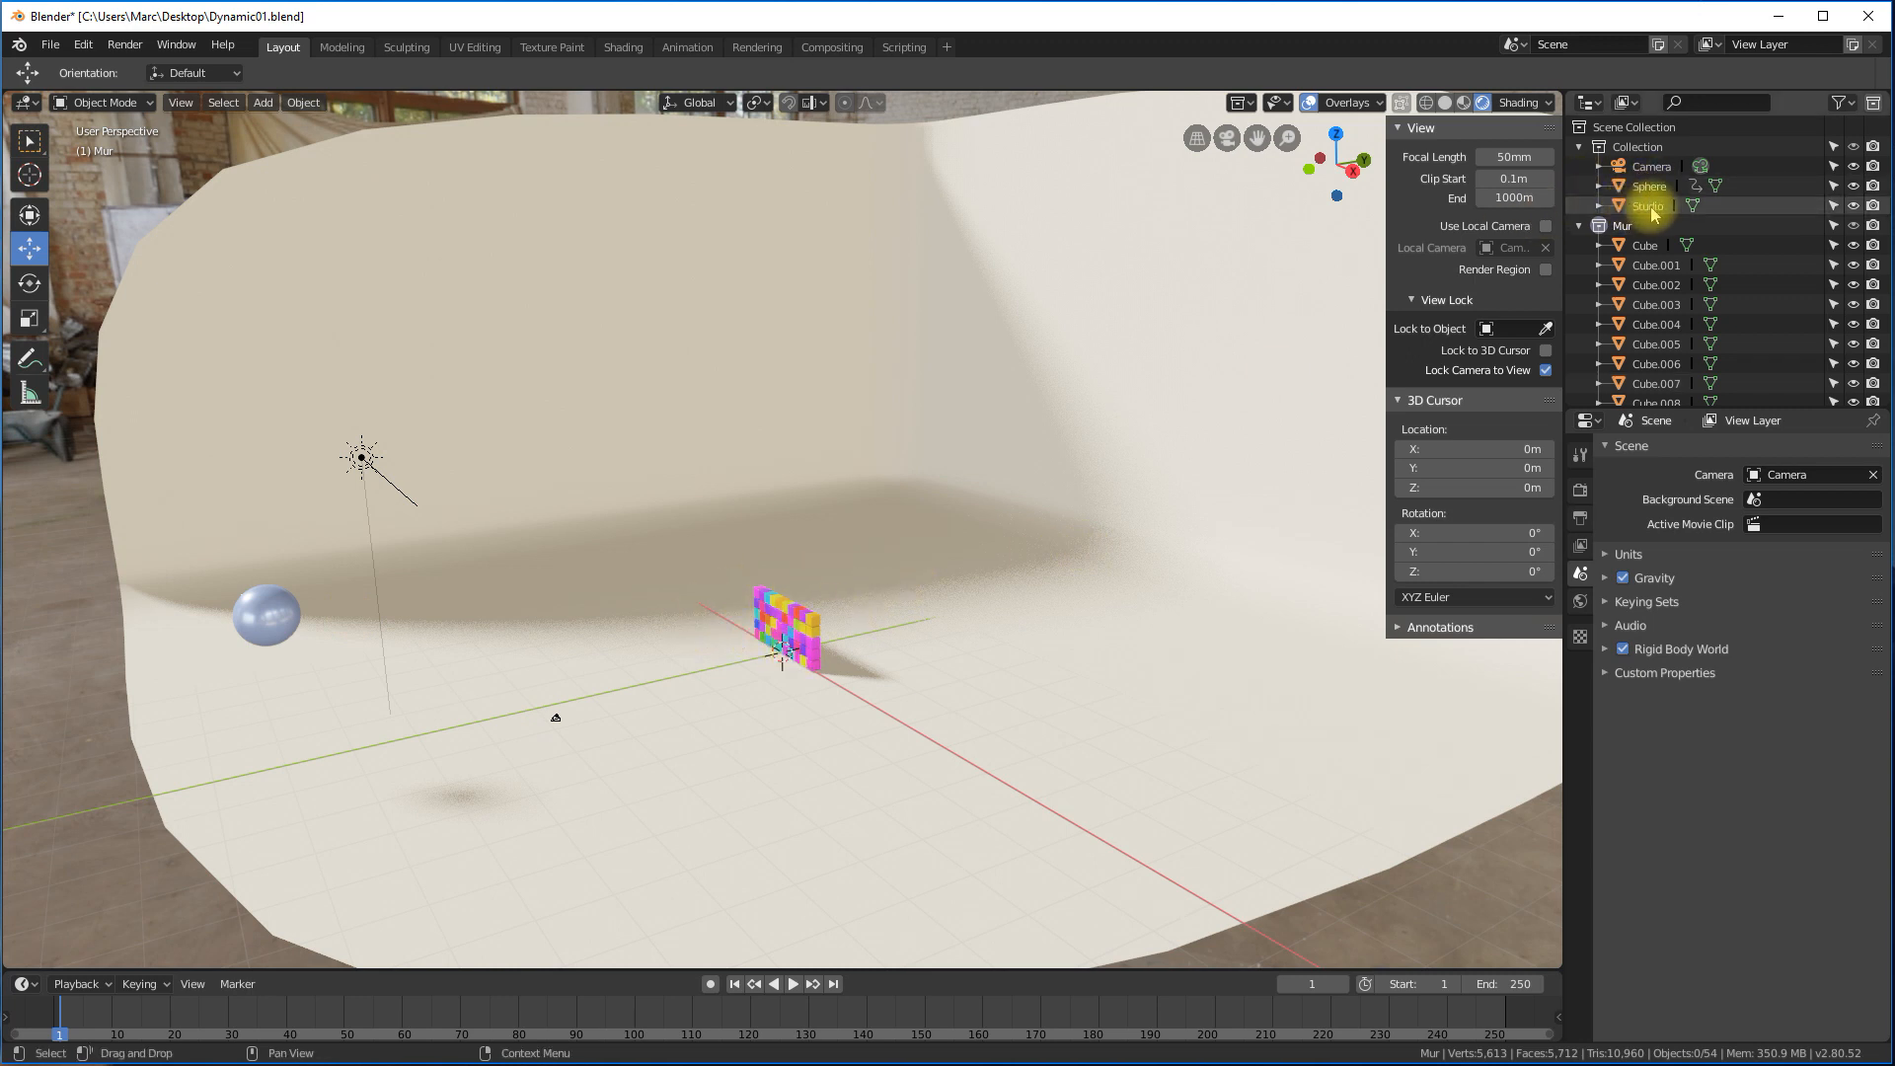
# Add the Sun light to a new collection in its object settings.
pyautogui.scroll(-15, 1643, 222)
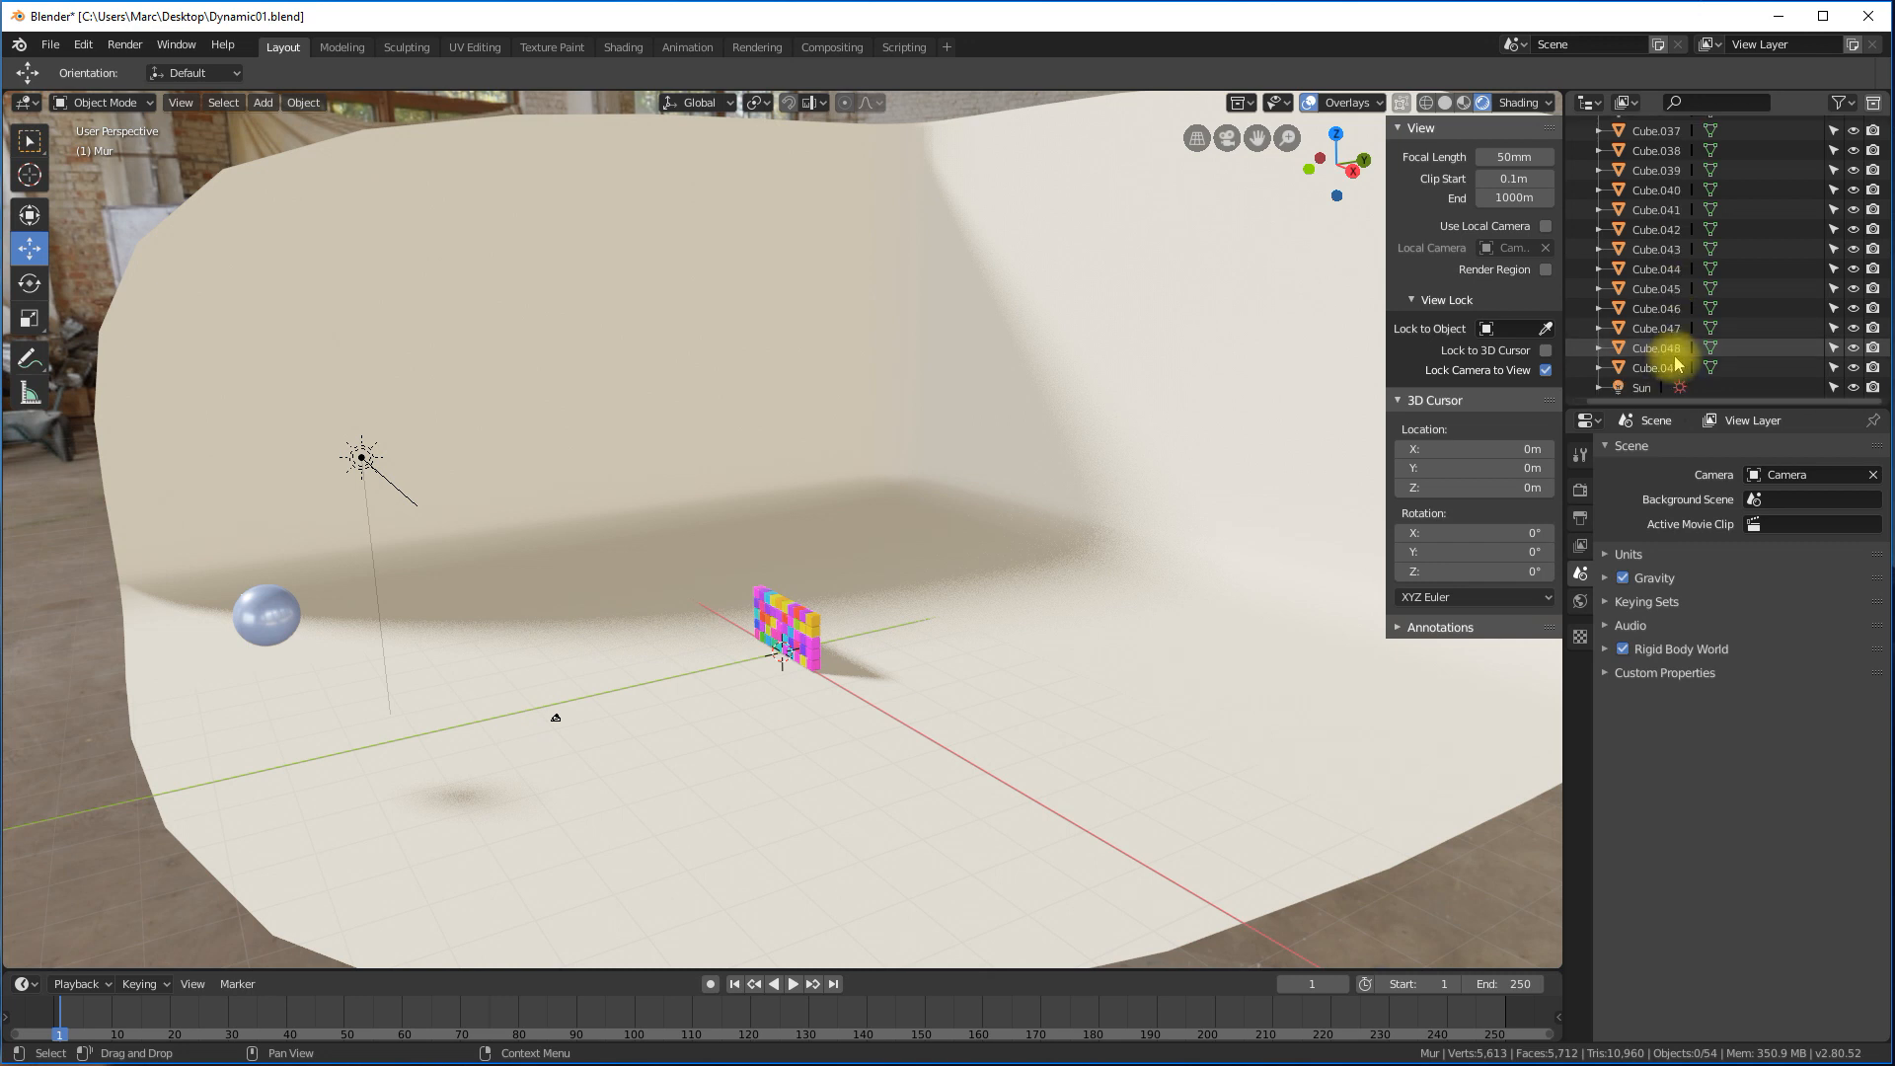
pyautogui.click(1639, 389)
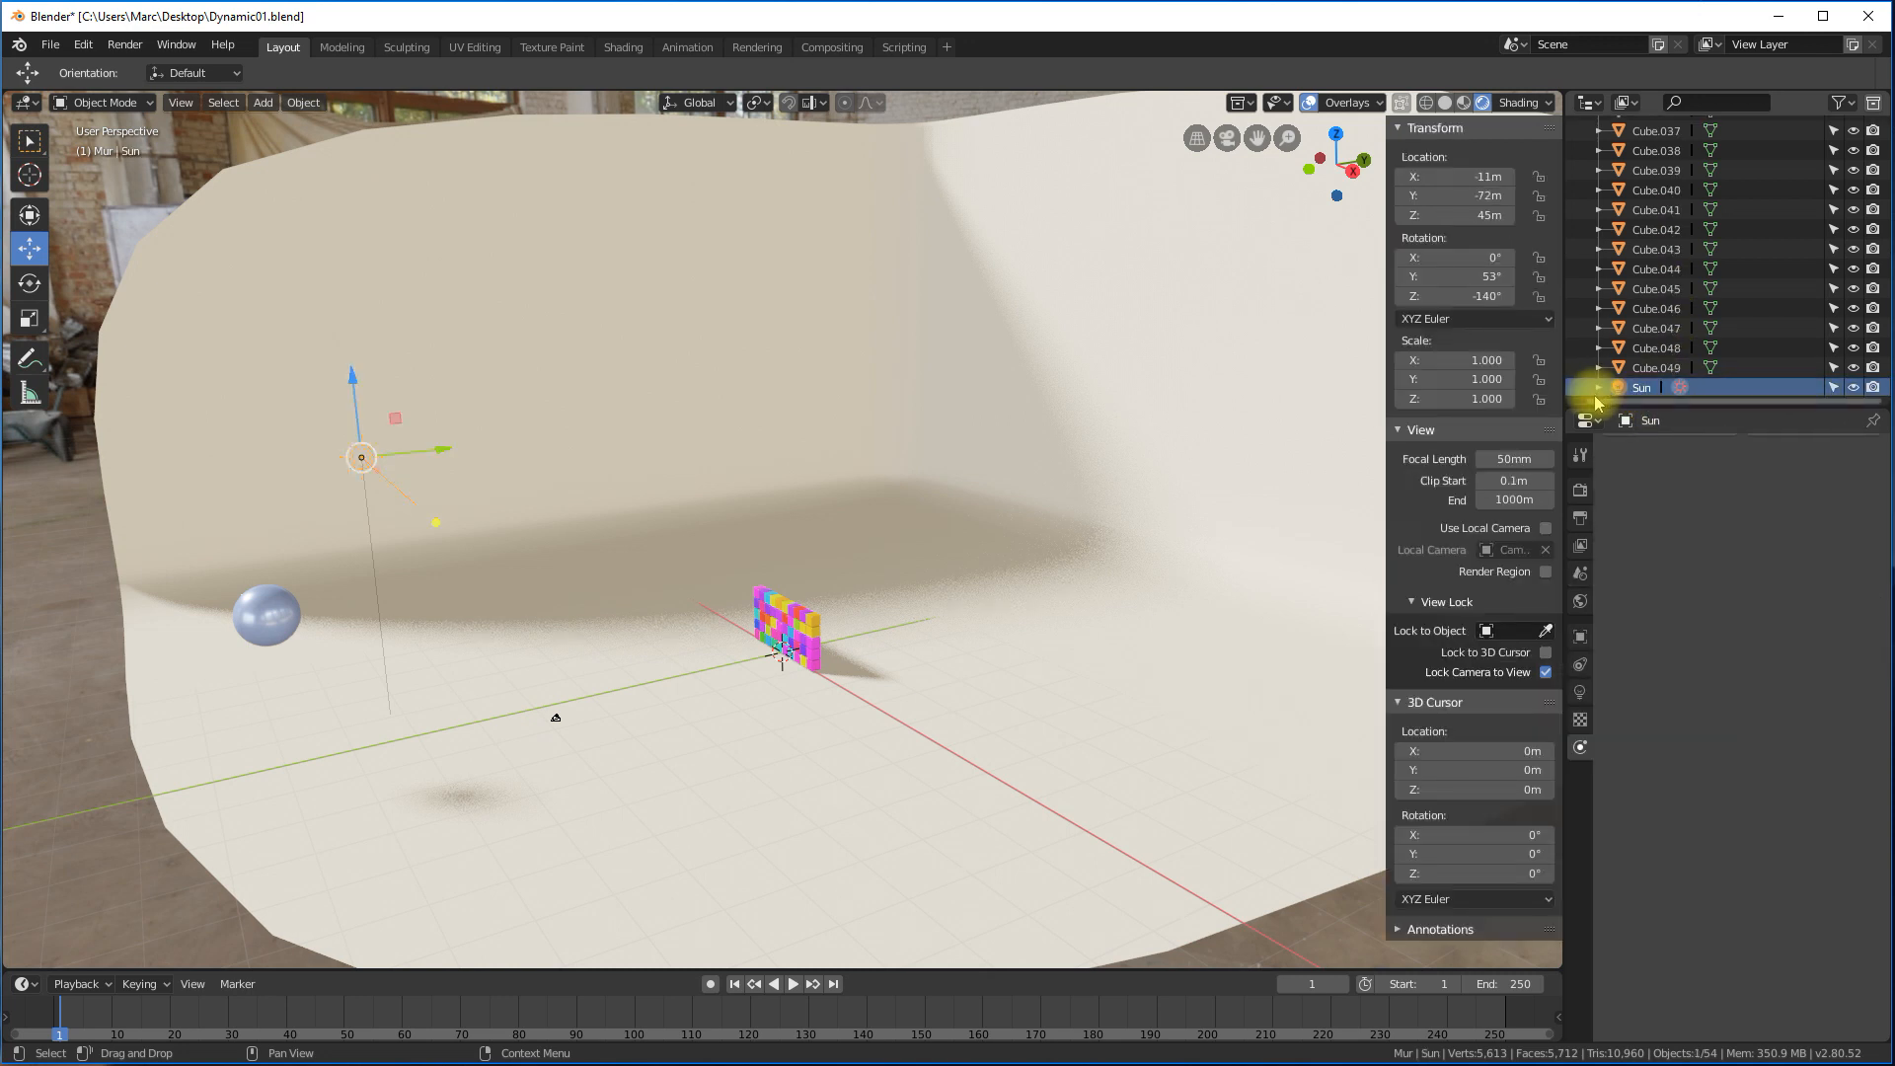
pyautogui.click(1581, 639)
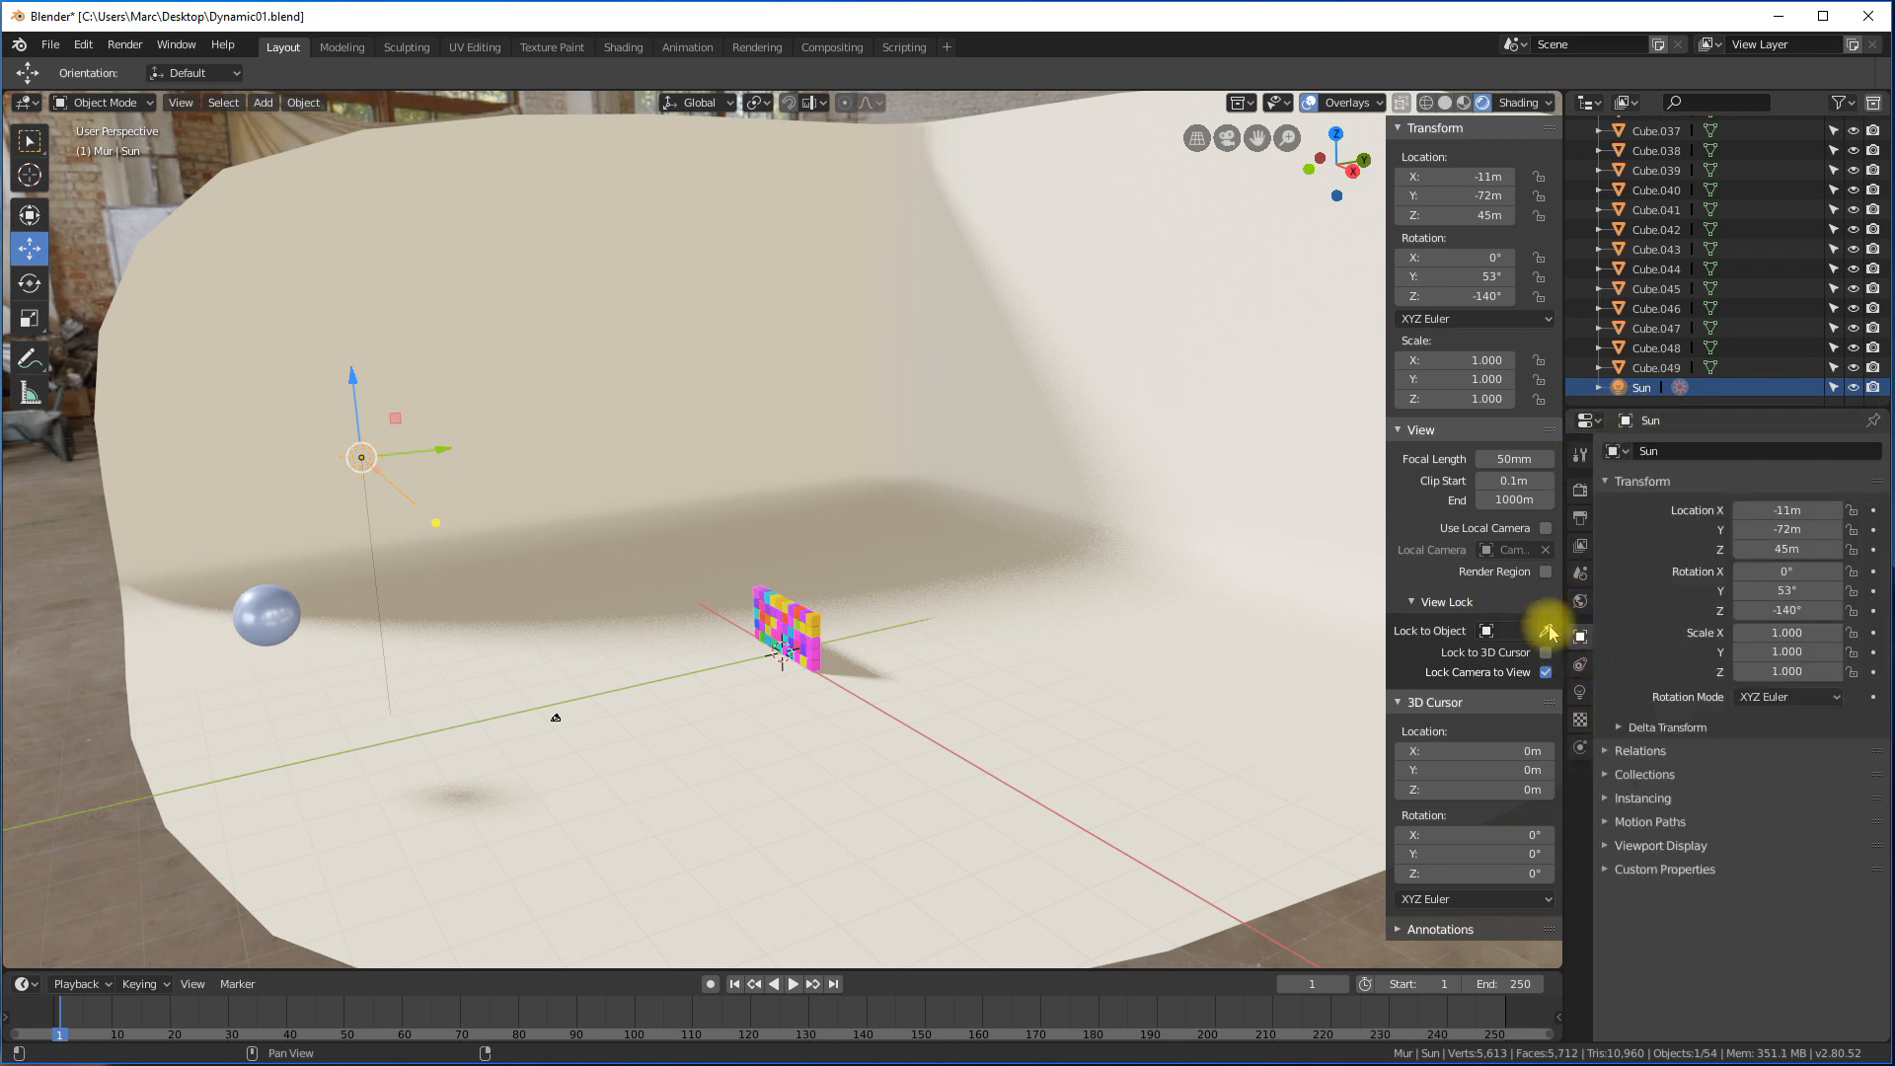
pyautogui.click(1626, 775)
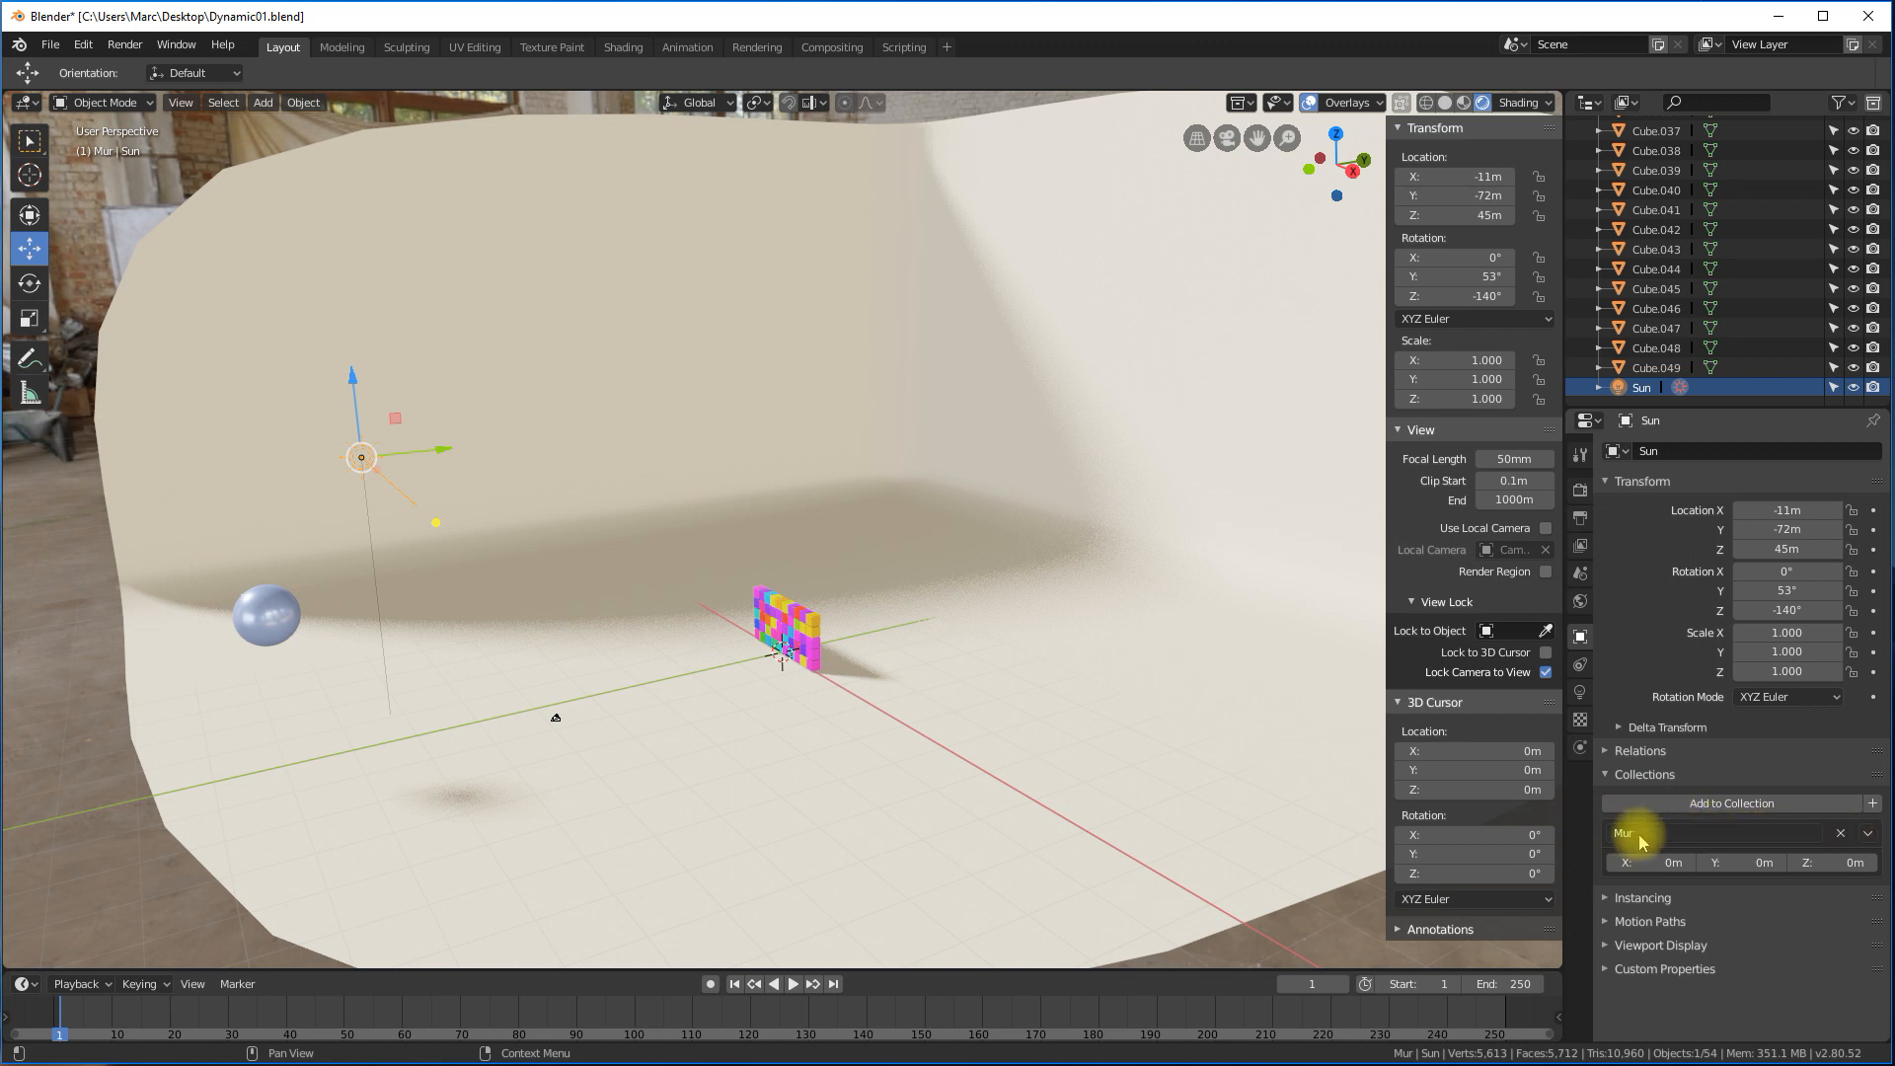
pyautogui.click(1874, 803)
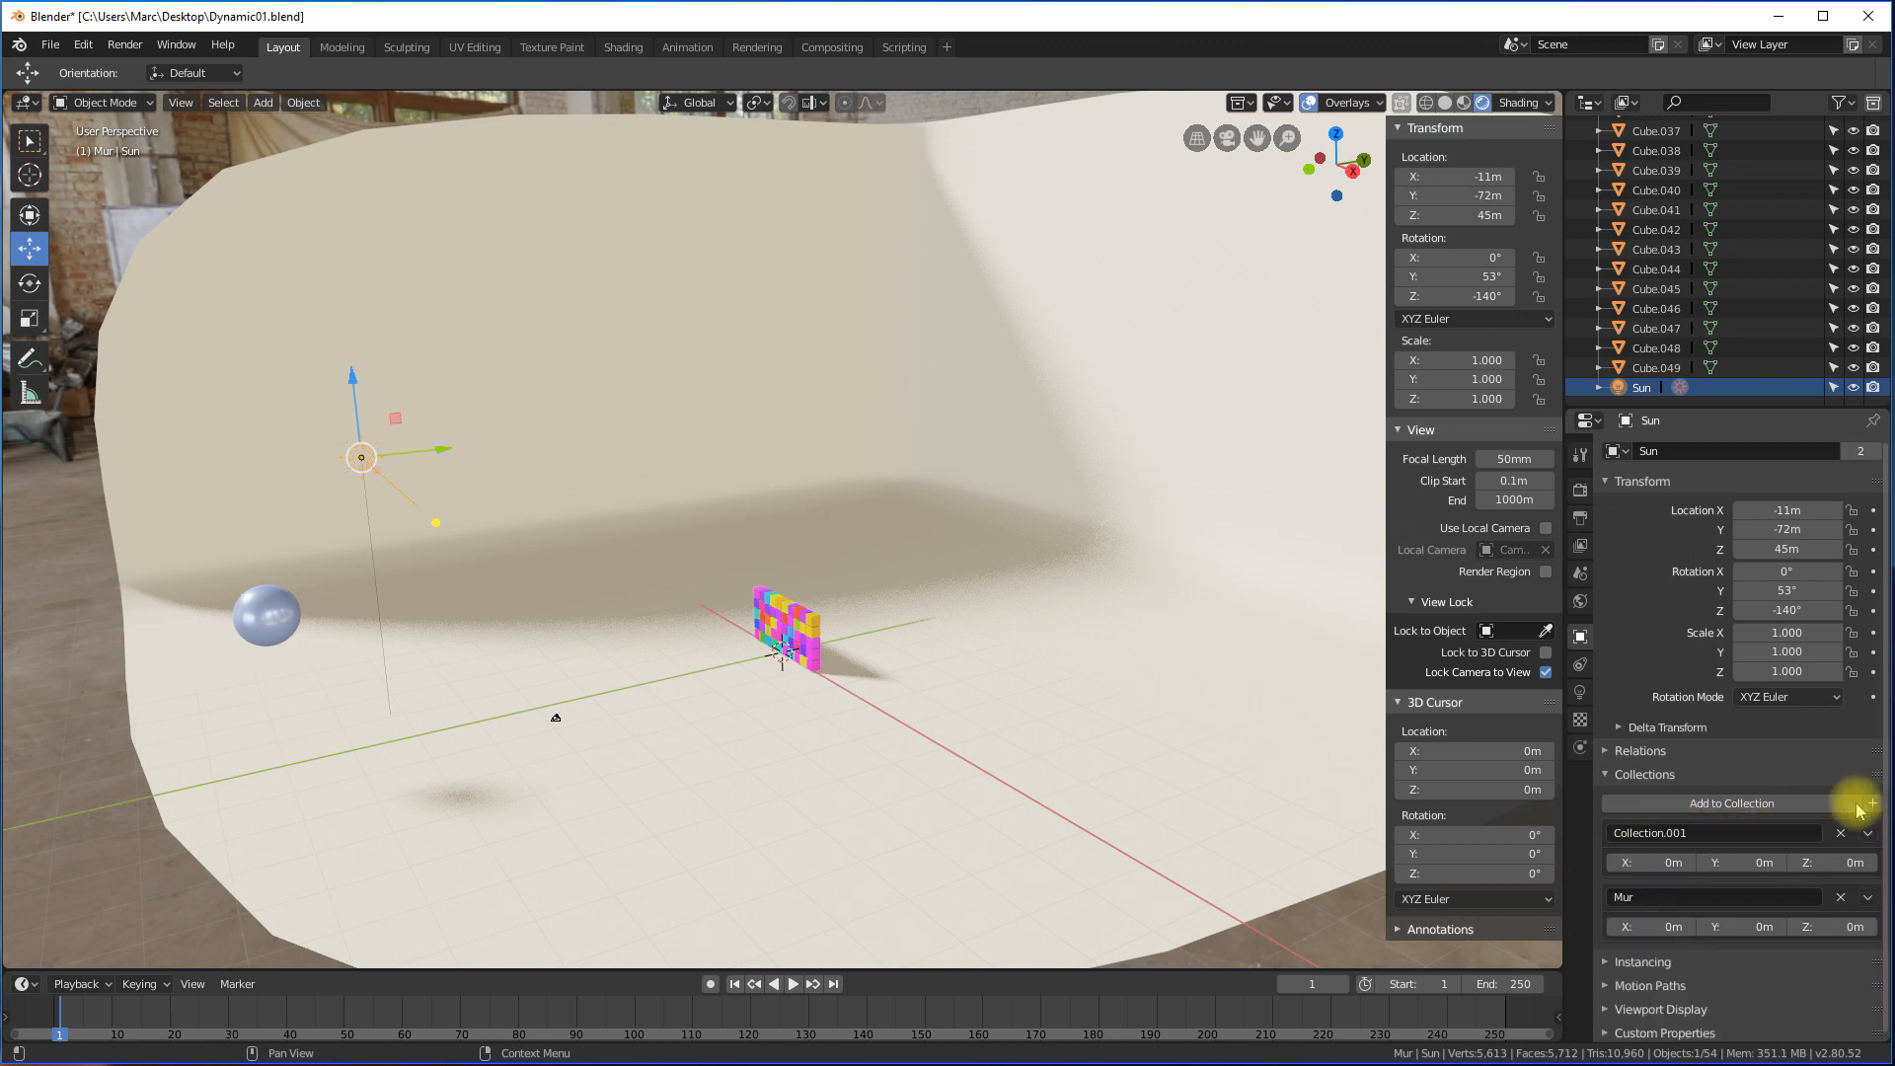
pyautogui.click(1648, 832)
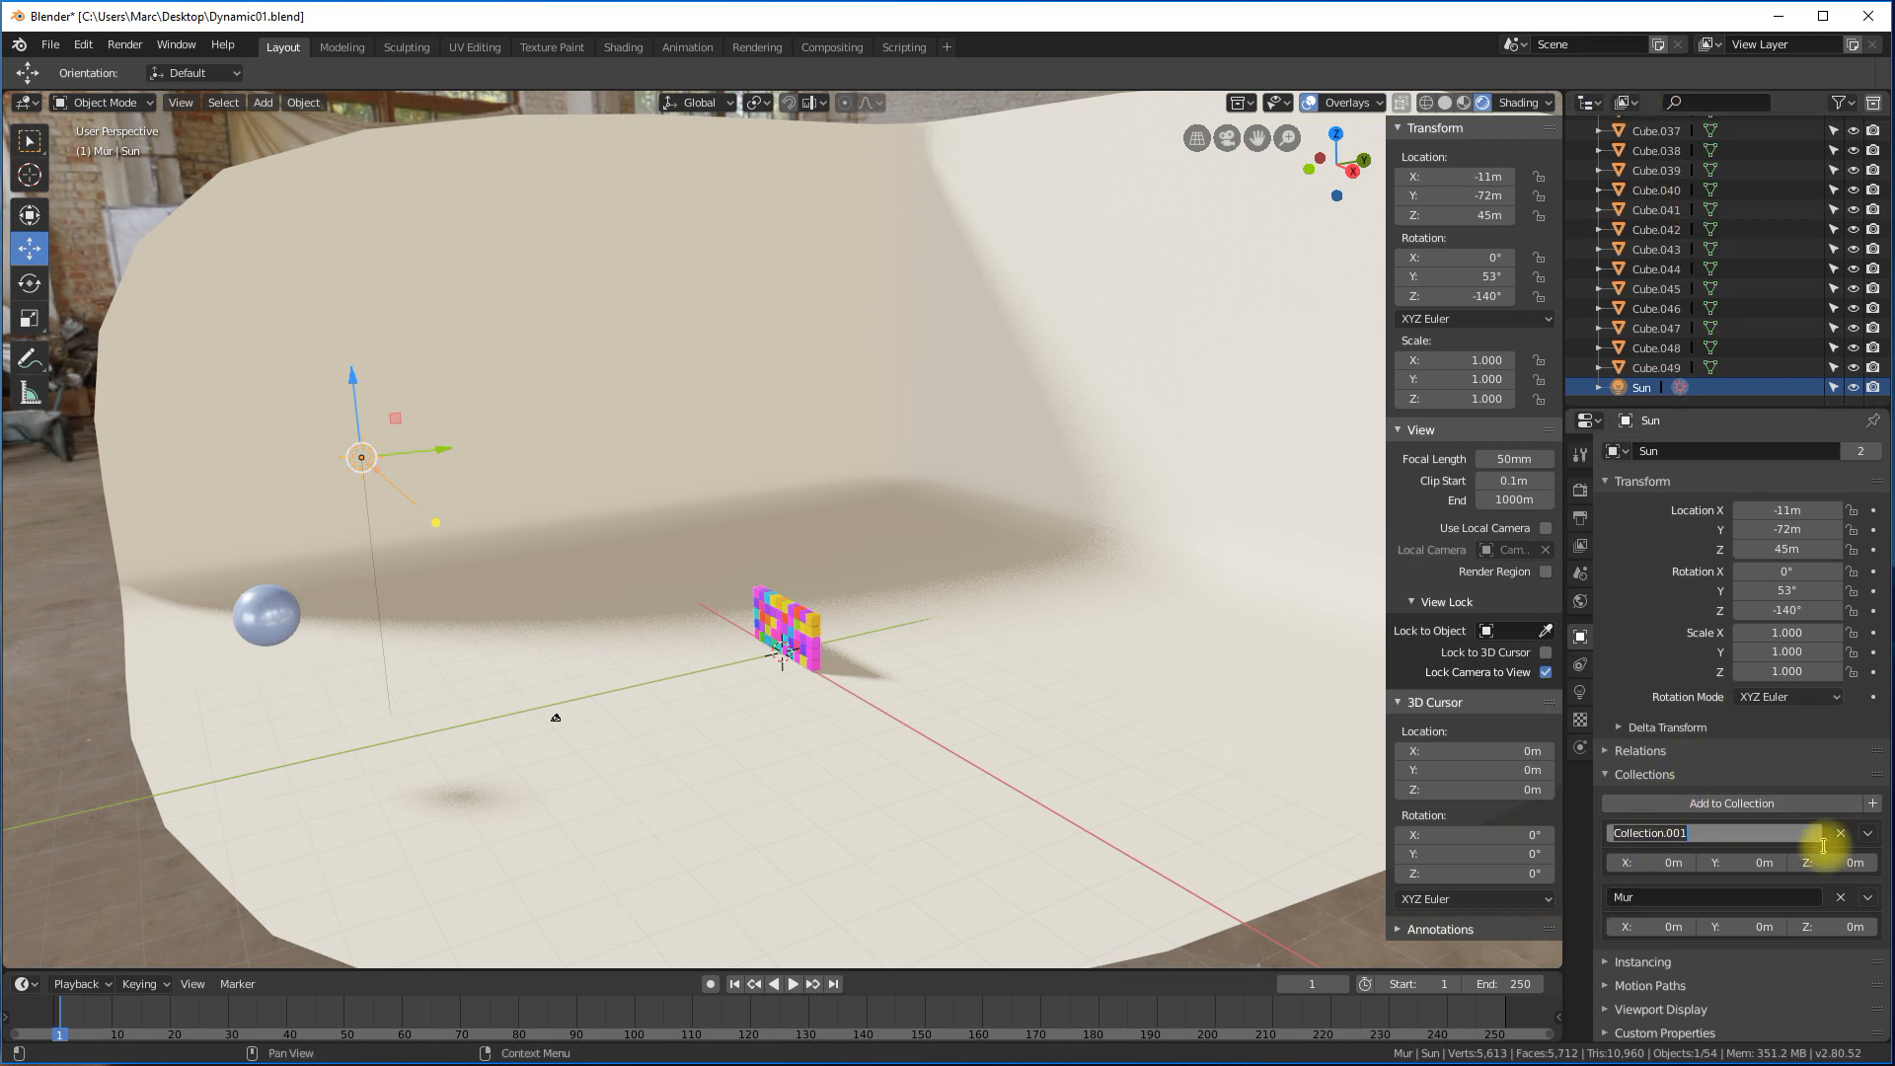
pyautogui.click(1756, 801)
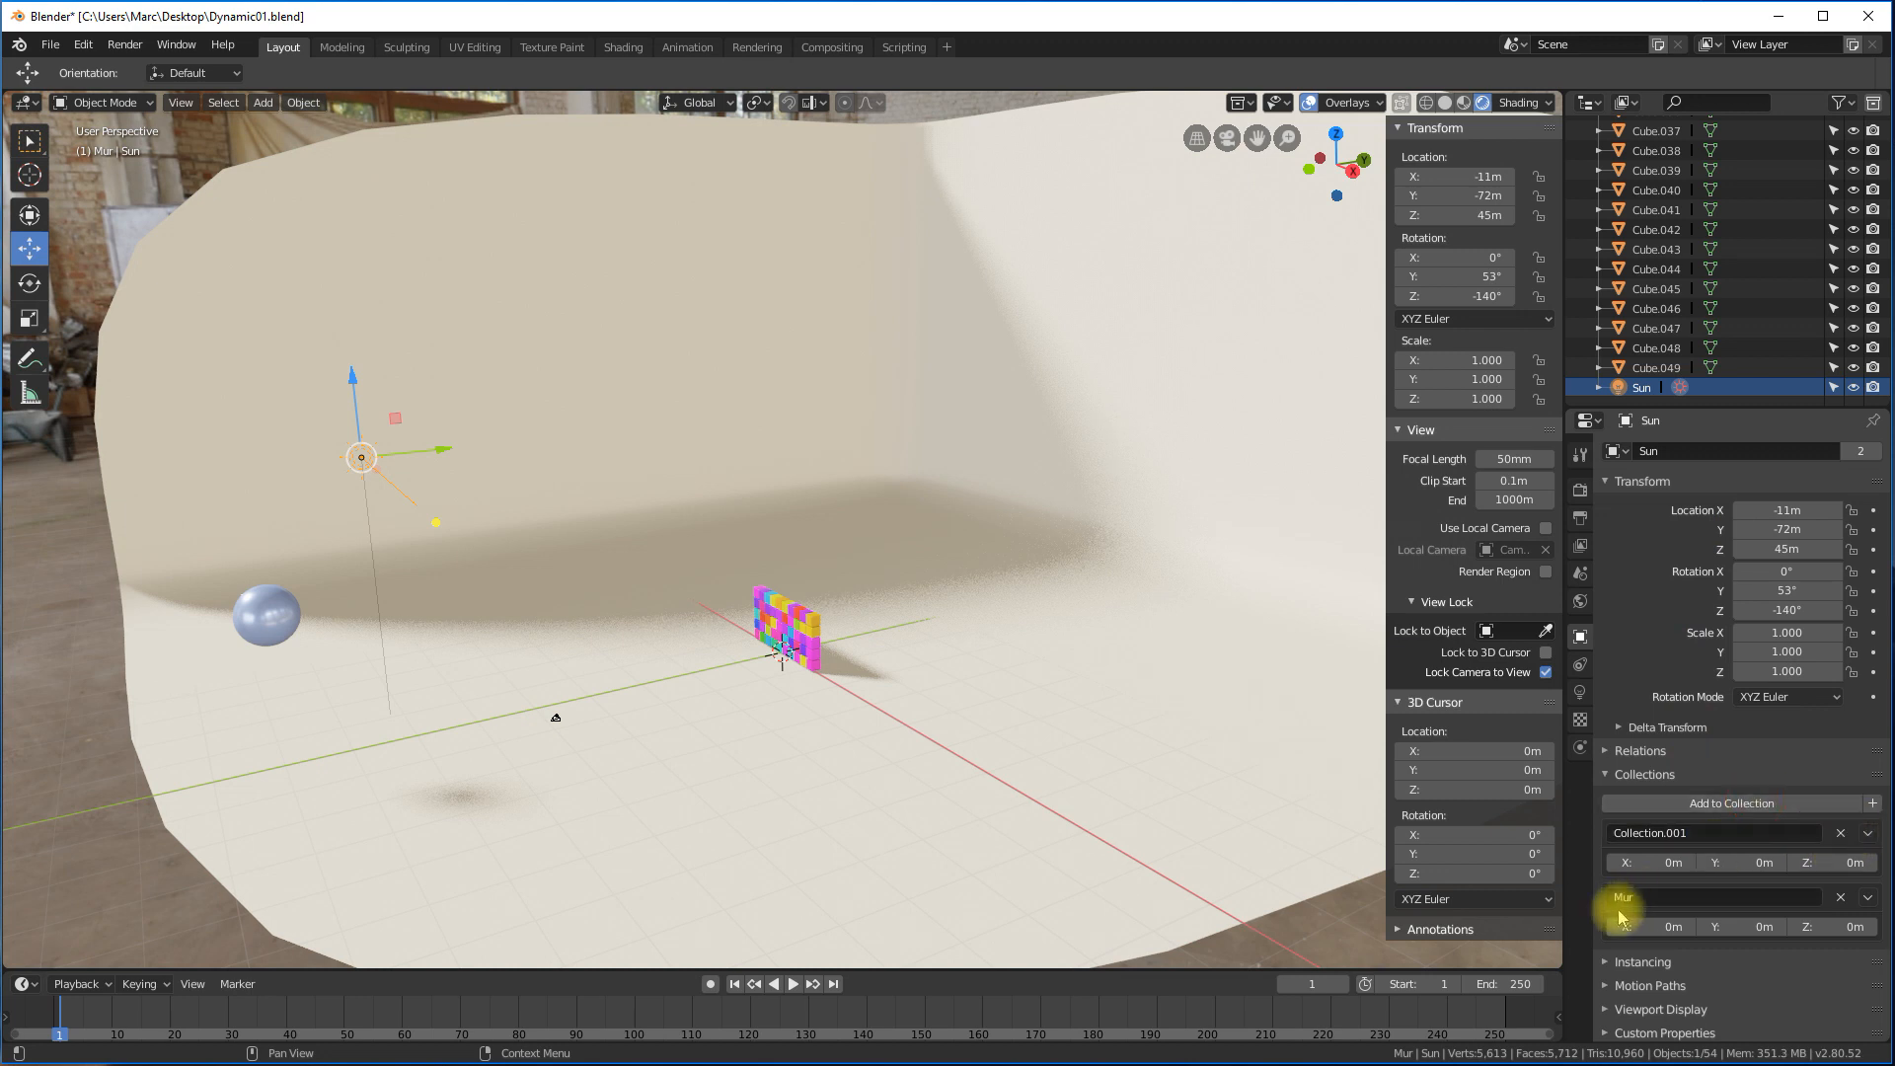
# Remove the Sun light from the Mur collection.
pyautogui.click(1840, 897)
pyautogui.scroll(3, 1651, 198)
pyautogui.scroll(15, 1650, 166)
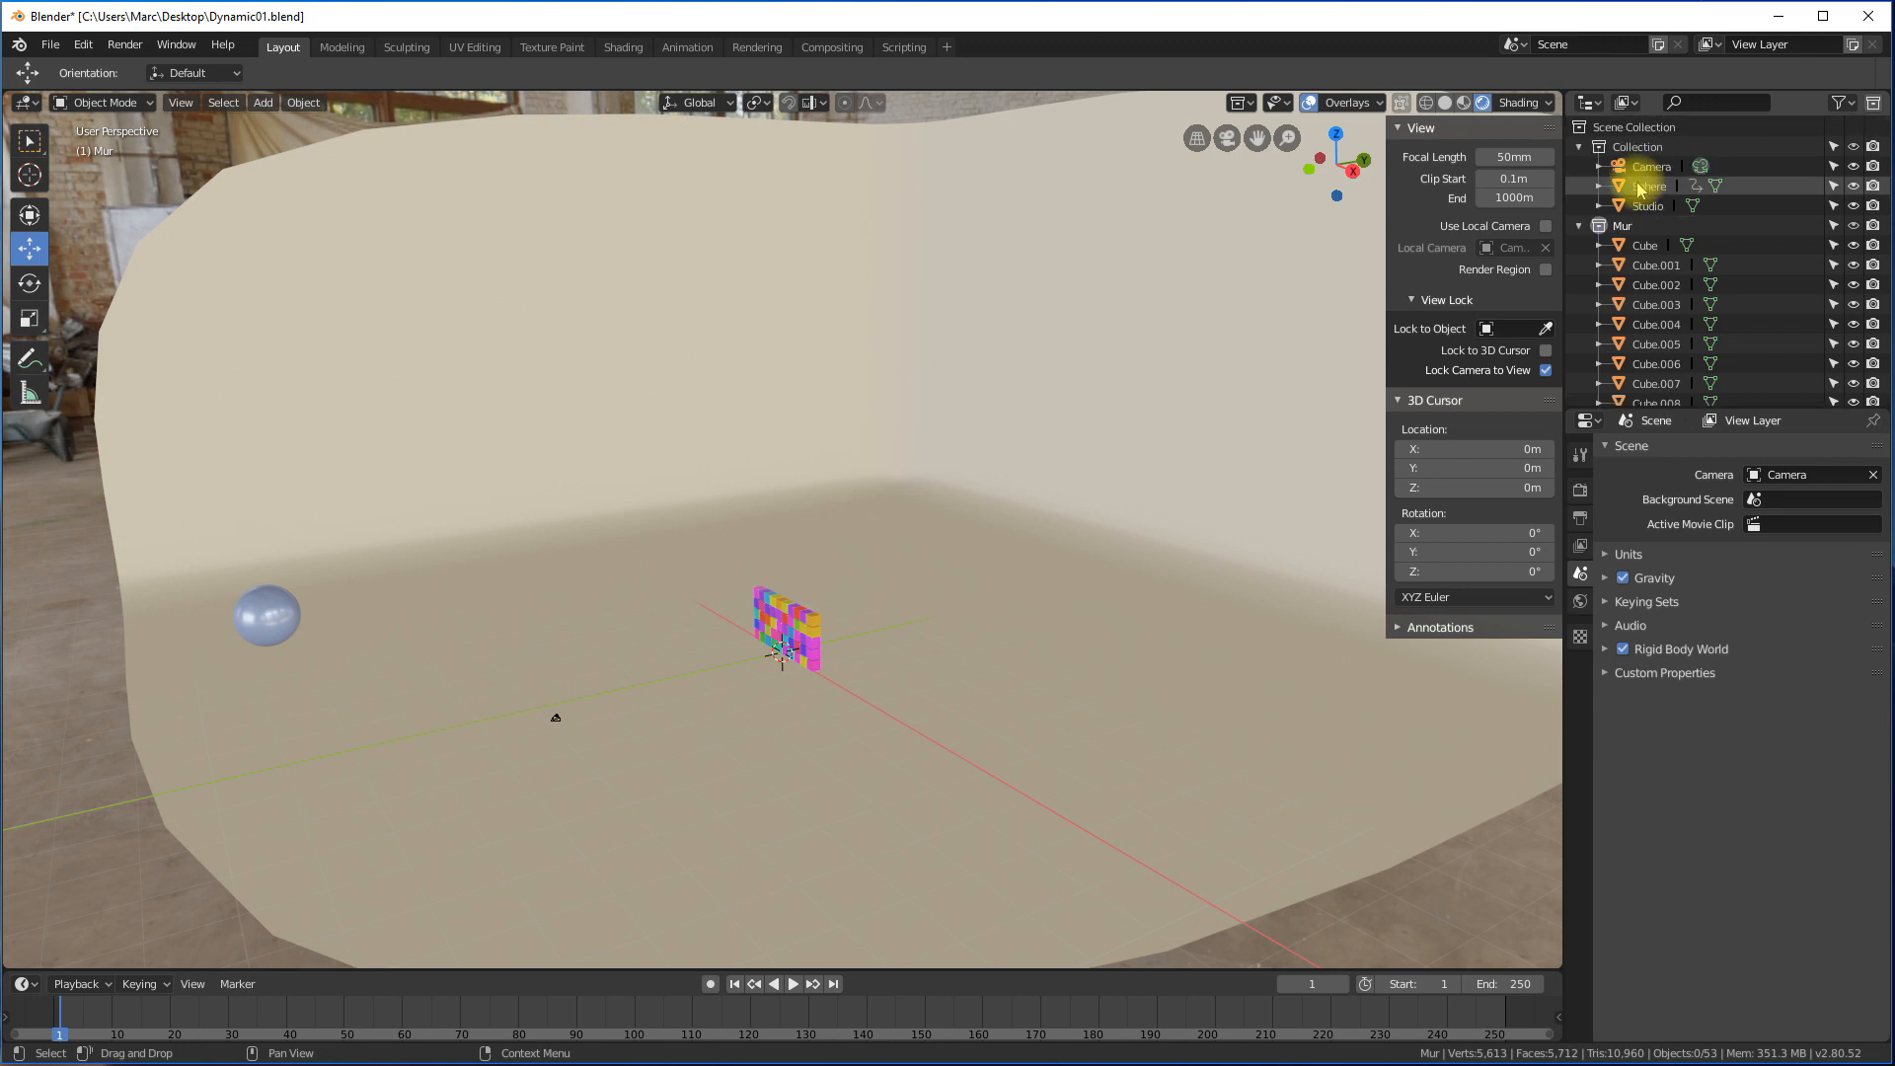
# Look through the outliner for the Sun light and undo its removal from the Mur collection.
pyautogui.scroll(-13, 1654, 276)
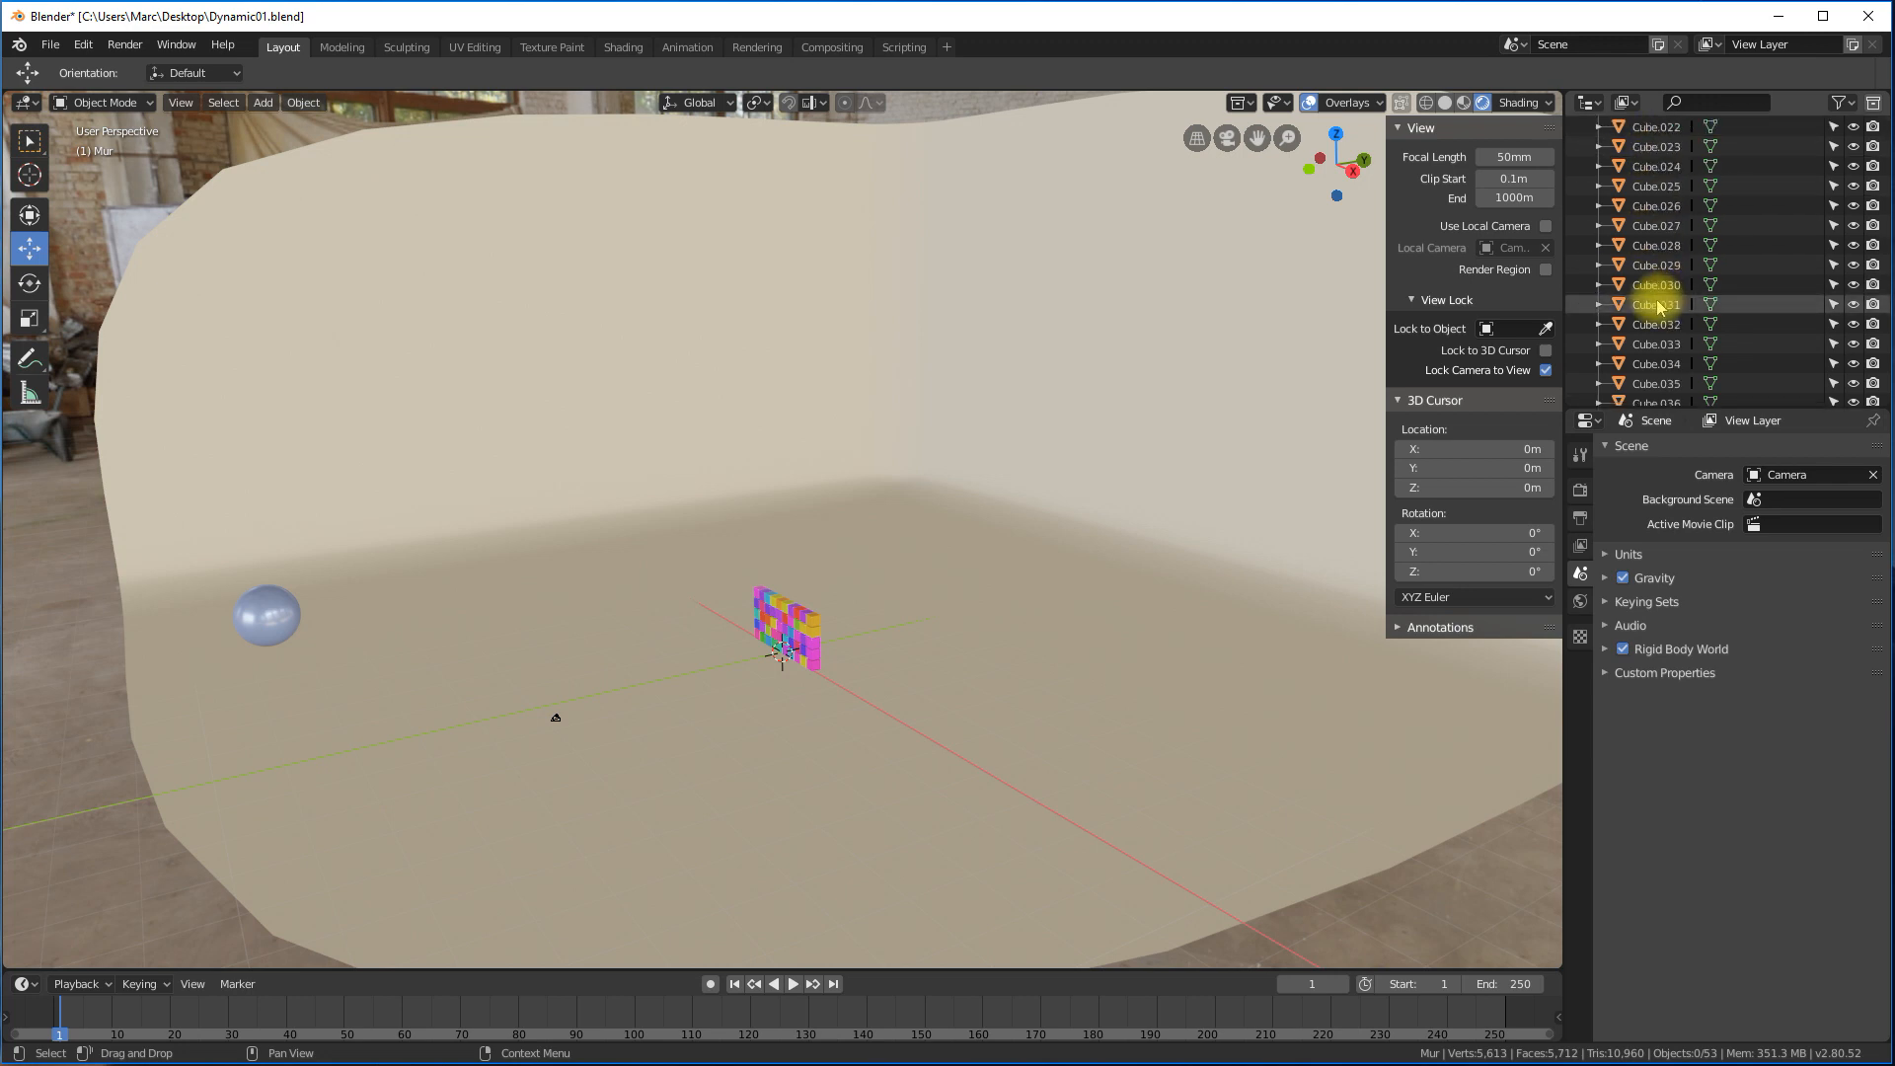
pyautogui.scroll(13, 1675, 298)
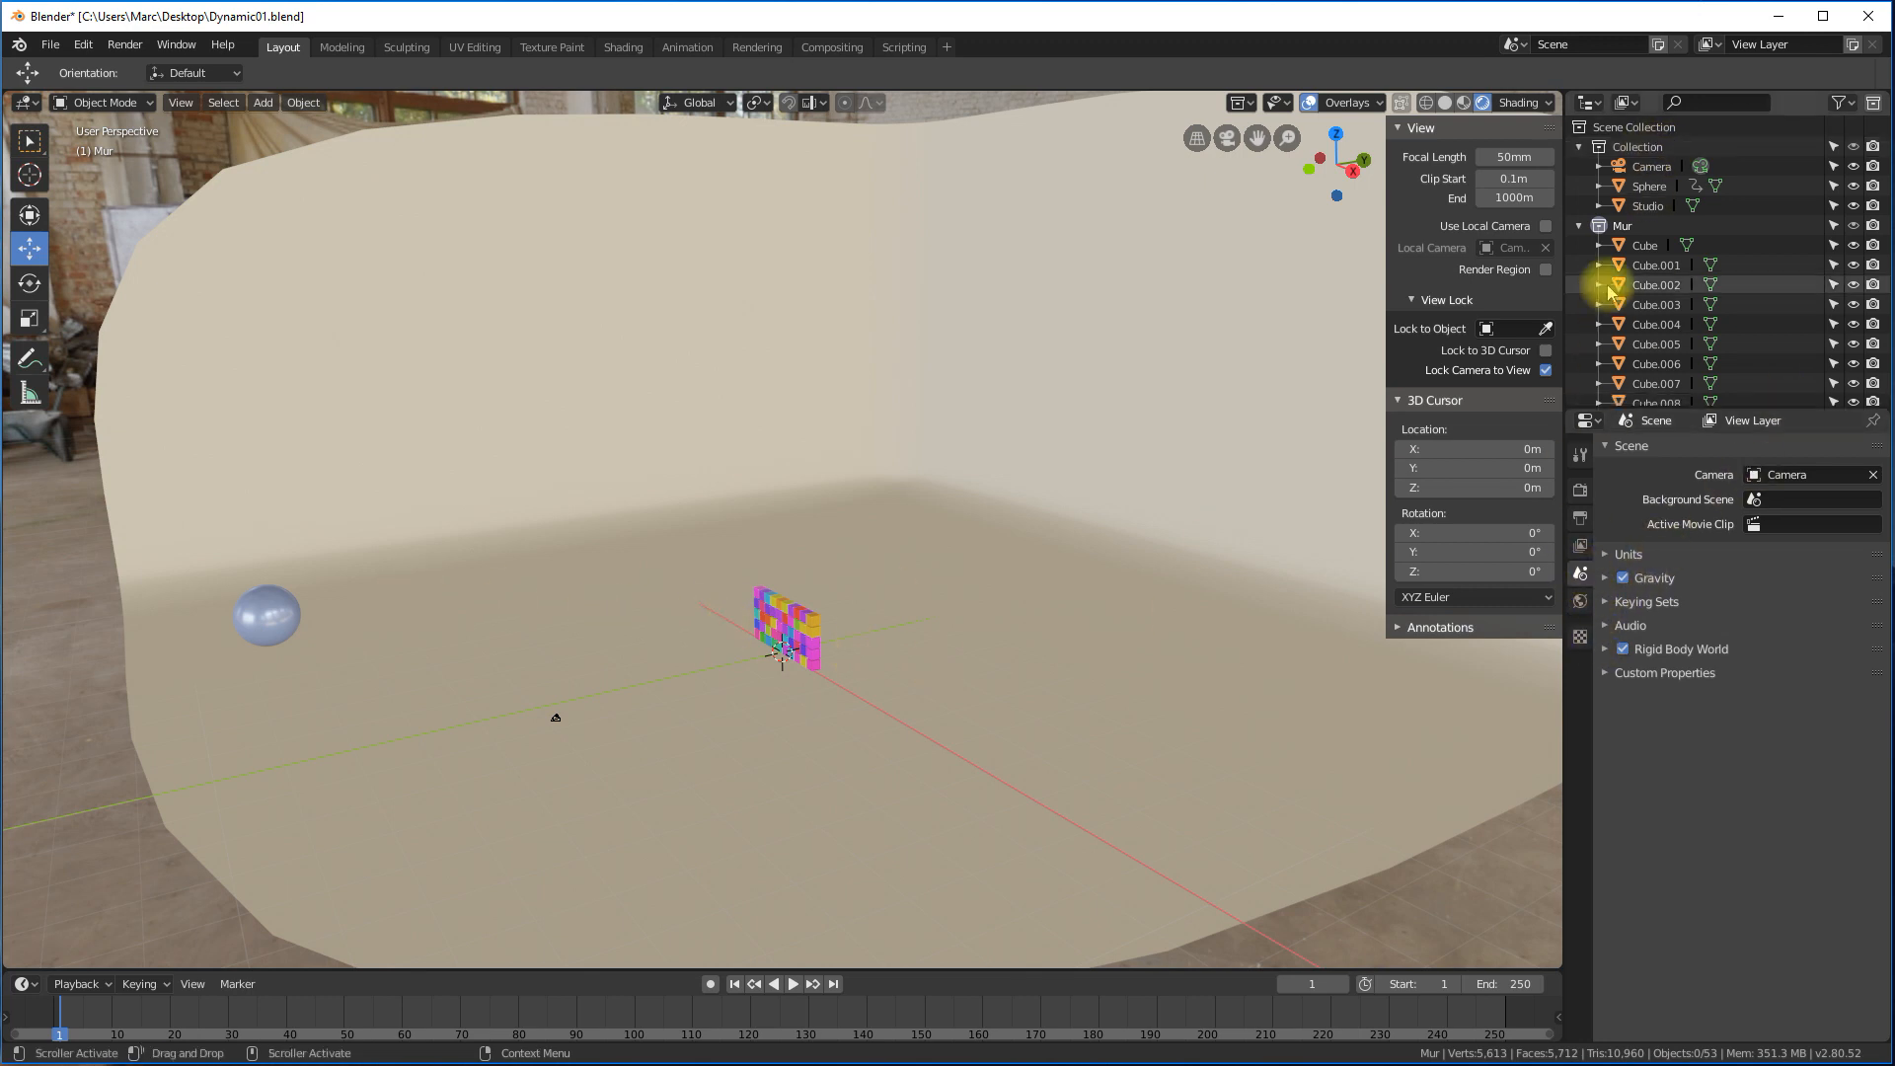
pyautogui.scroll(-8, 1673, 348)
pyautogui.scroll(8, 1675, 345)
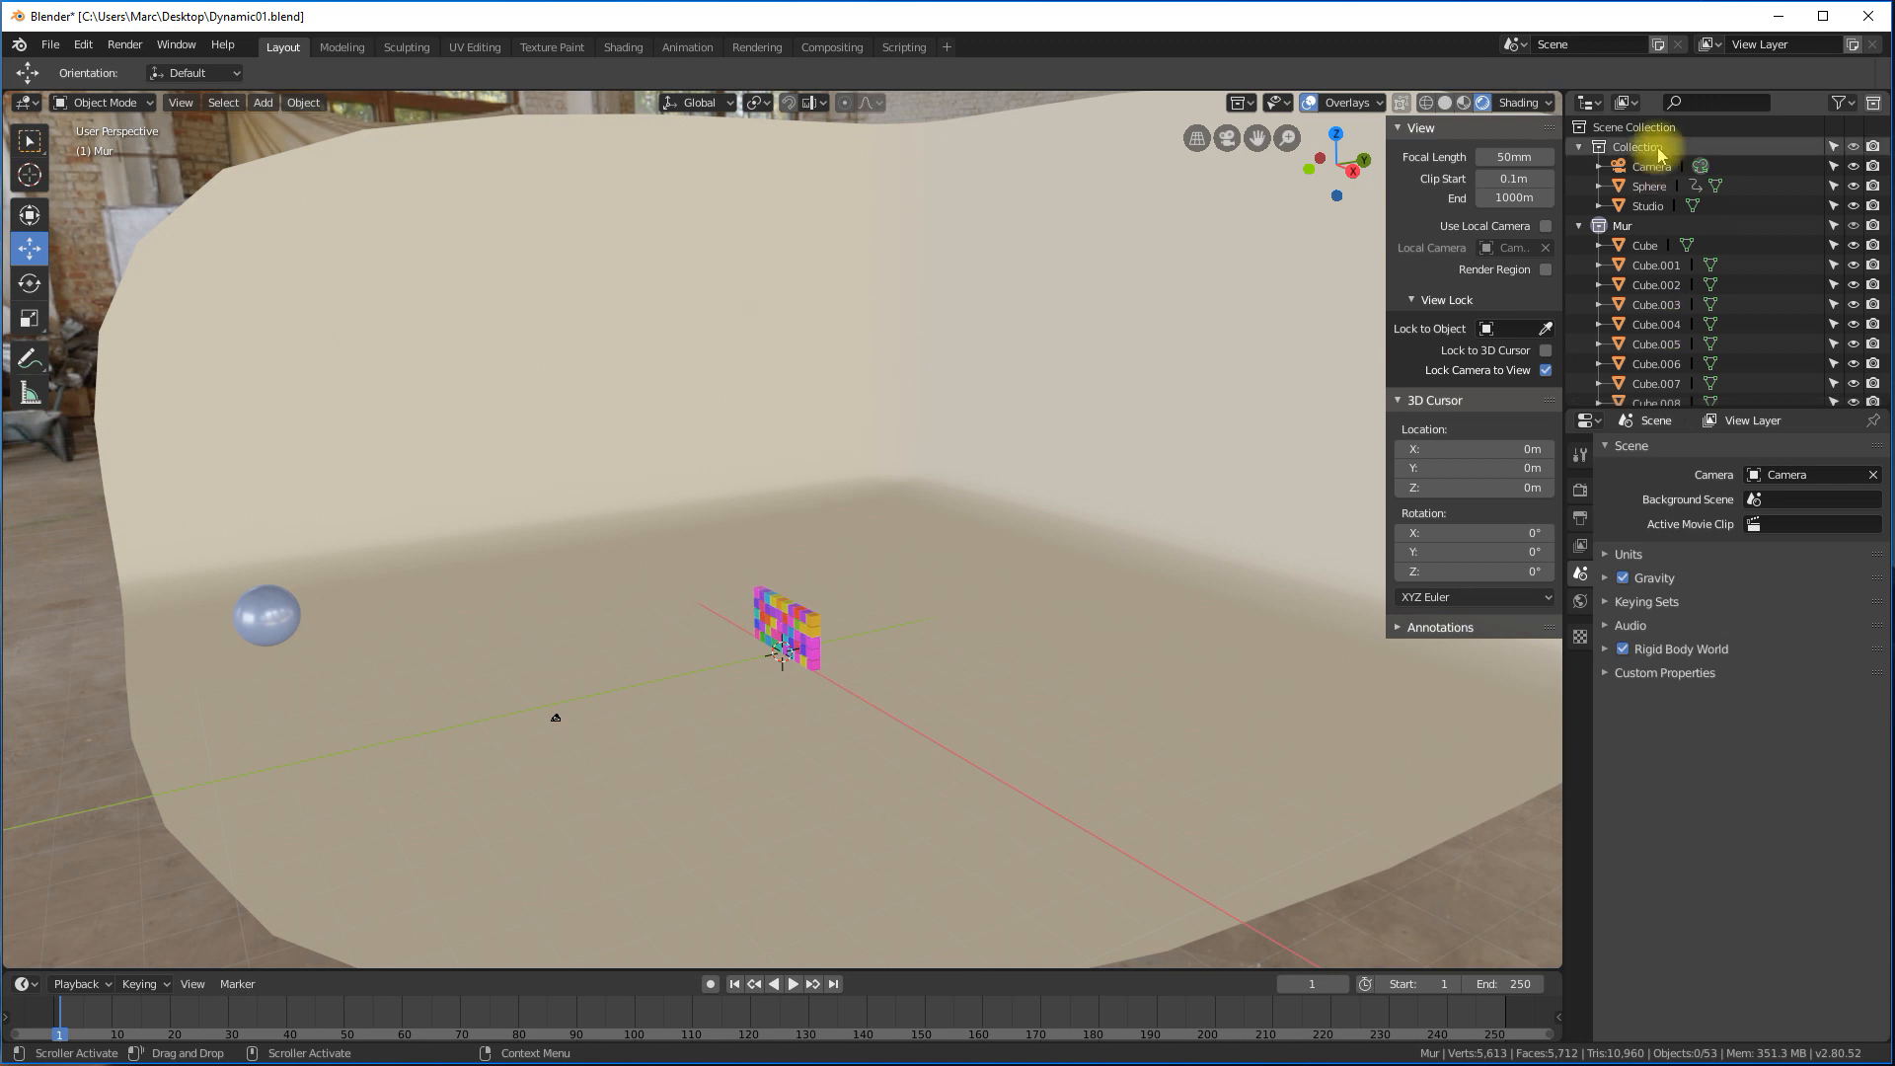
pyautogui.scroll(-10, 1679, 187)
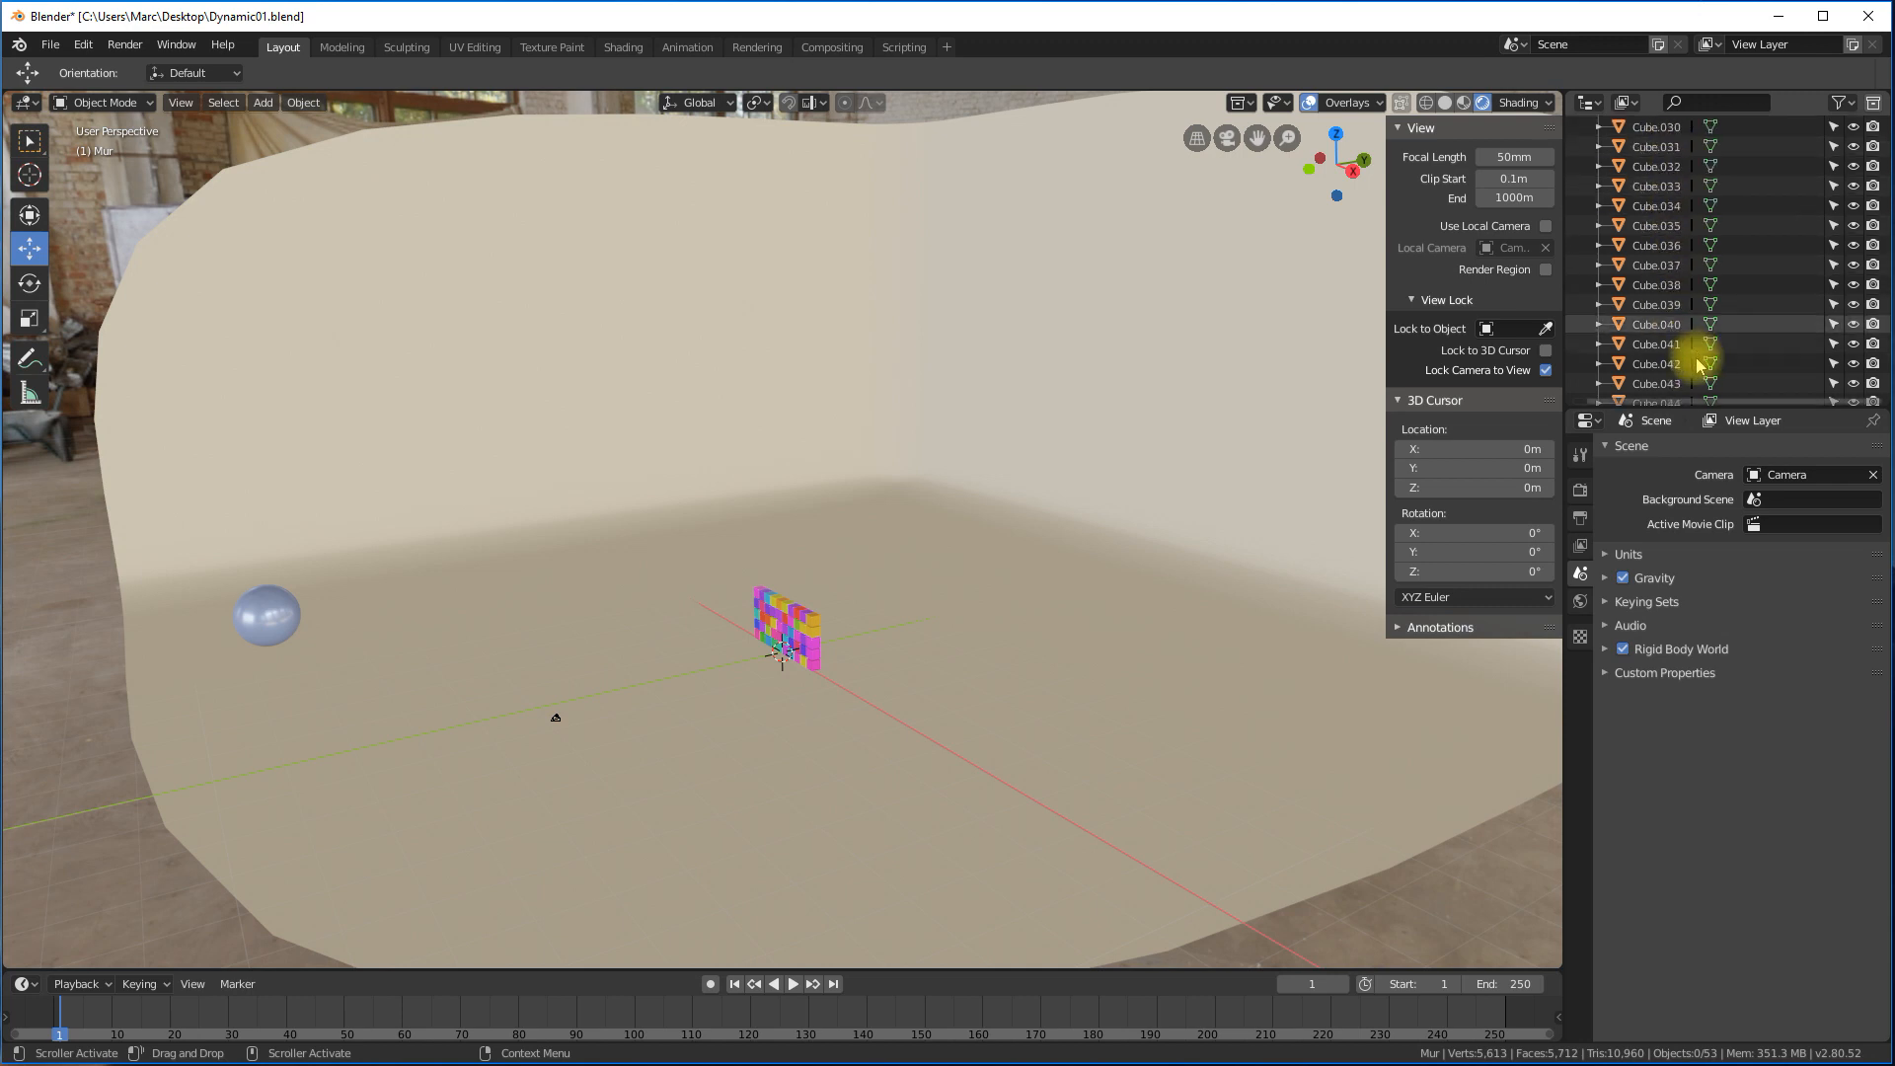
pyautogui.scroll(-3, 1694, 363)
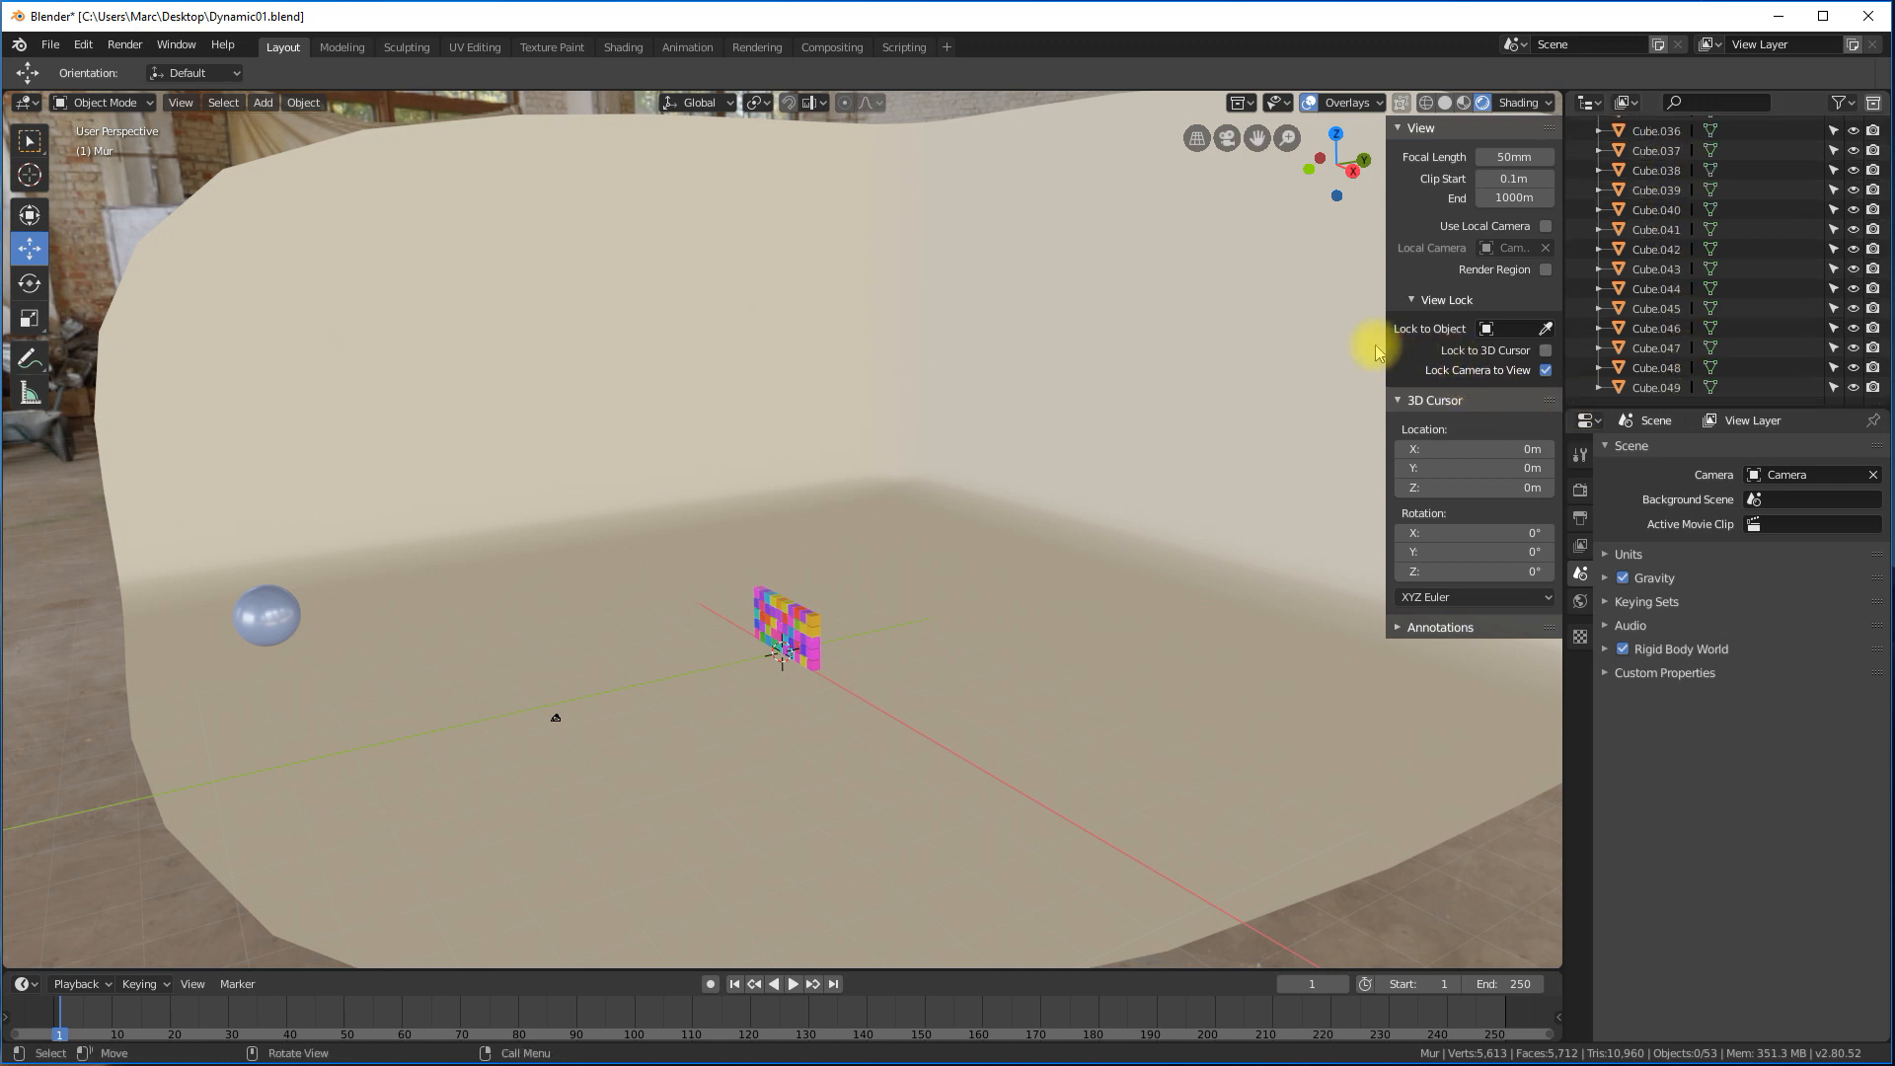
pyautogui.hotkey('ctrl', 'z')
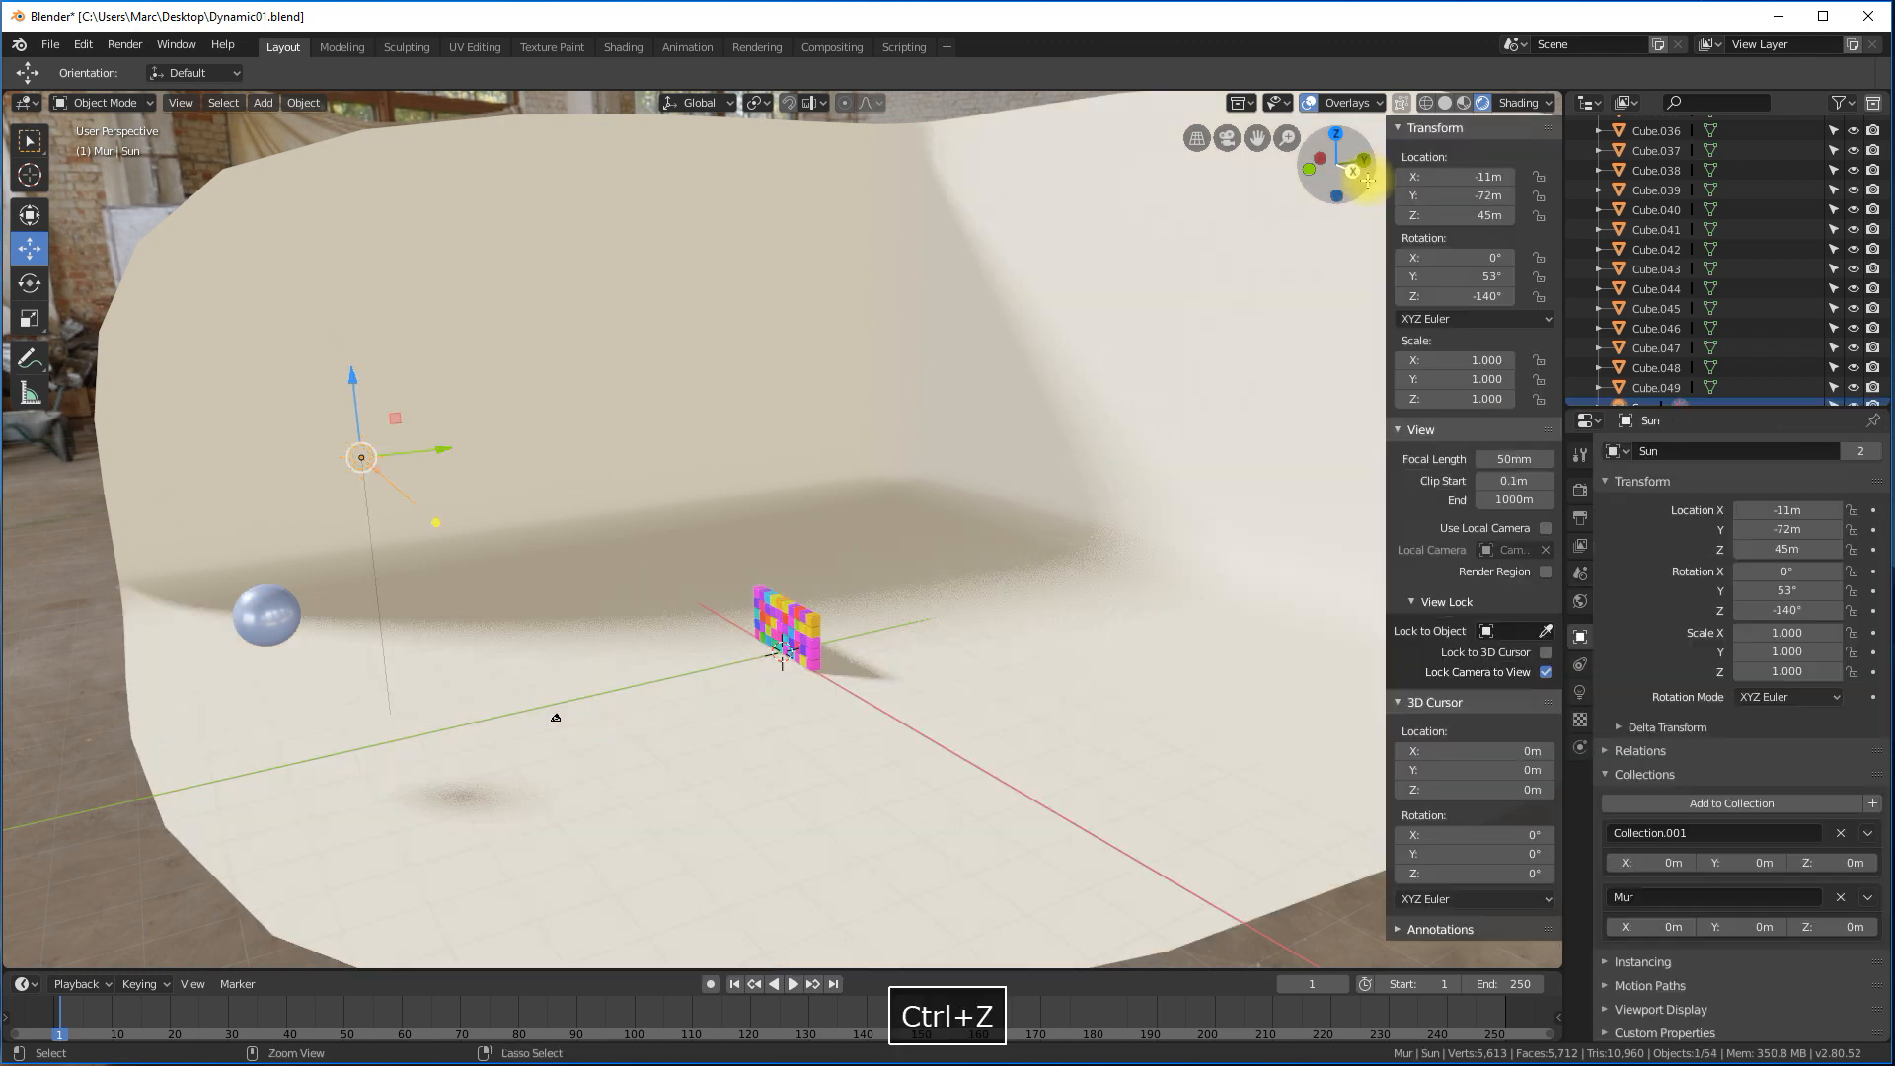
# Remove the Sun light from Collection.001 in its object collection settings.
pyautogui.click(1680, 838)
pyautogui.click(1847, 834)
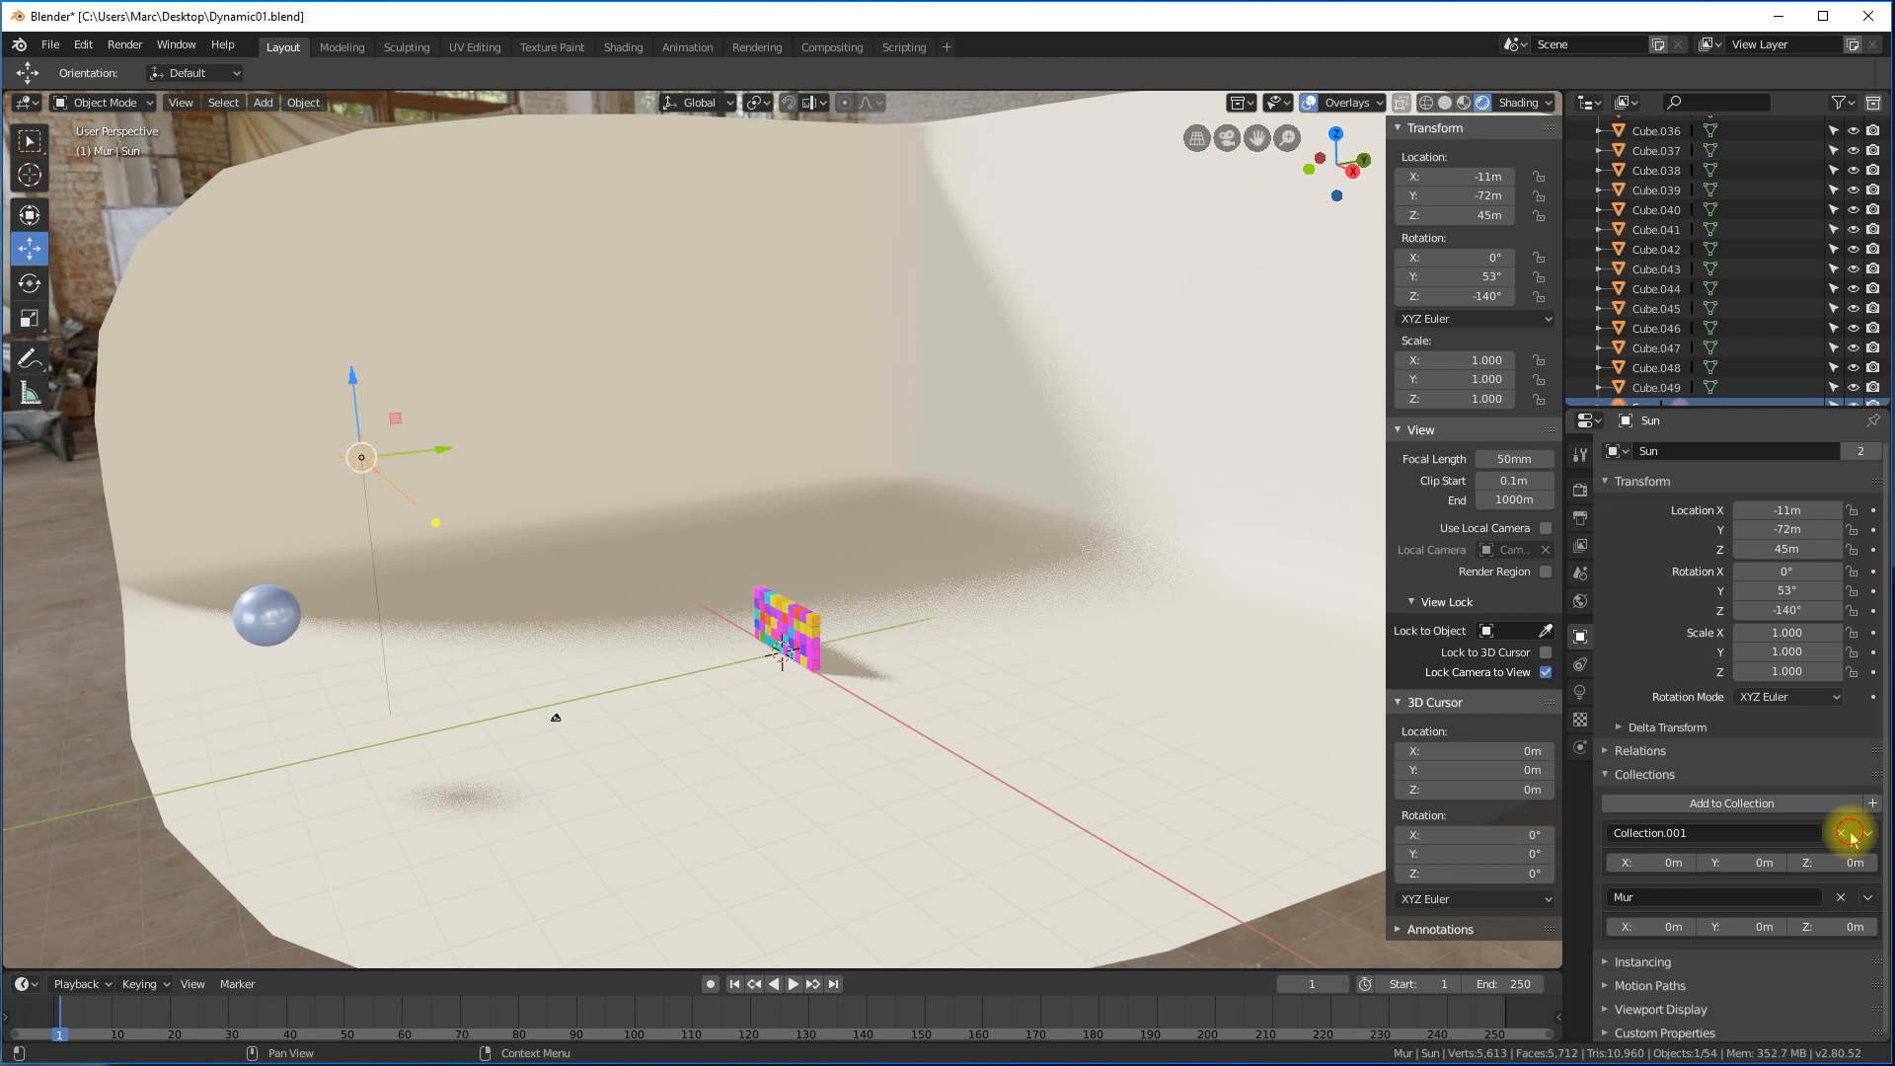
pyautogui.click(1842, 832)
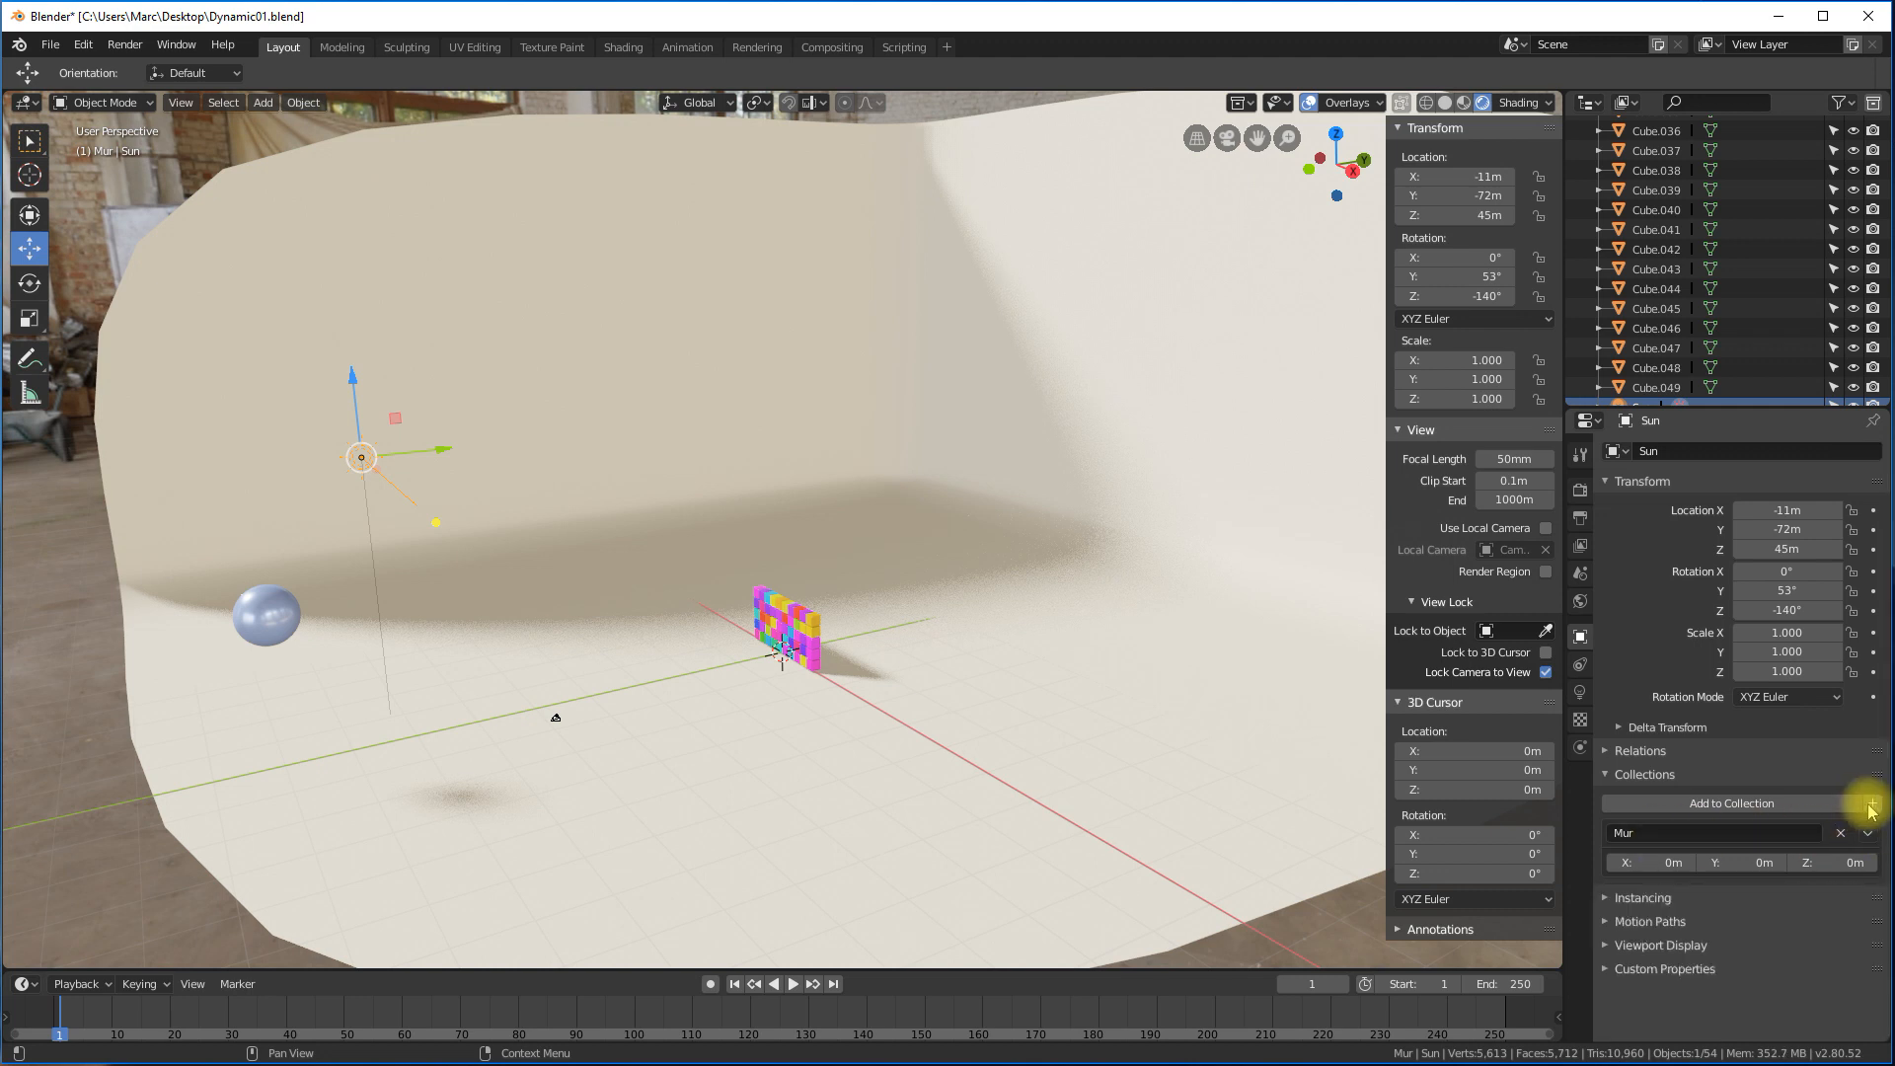
# Add the Sun light to the collection named Collection and remove it from Mur.
pyautogui.click(1785, 803)
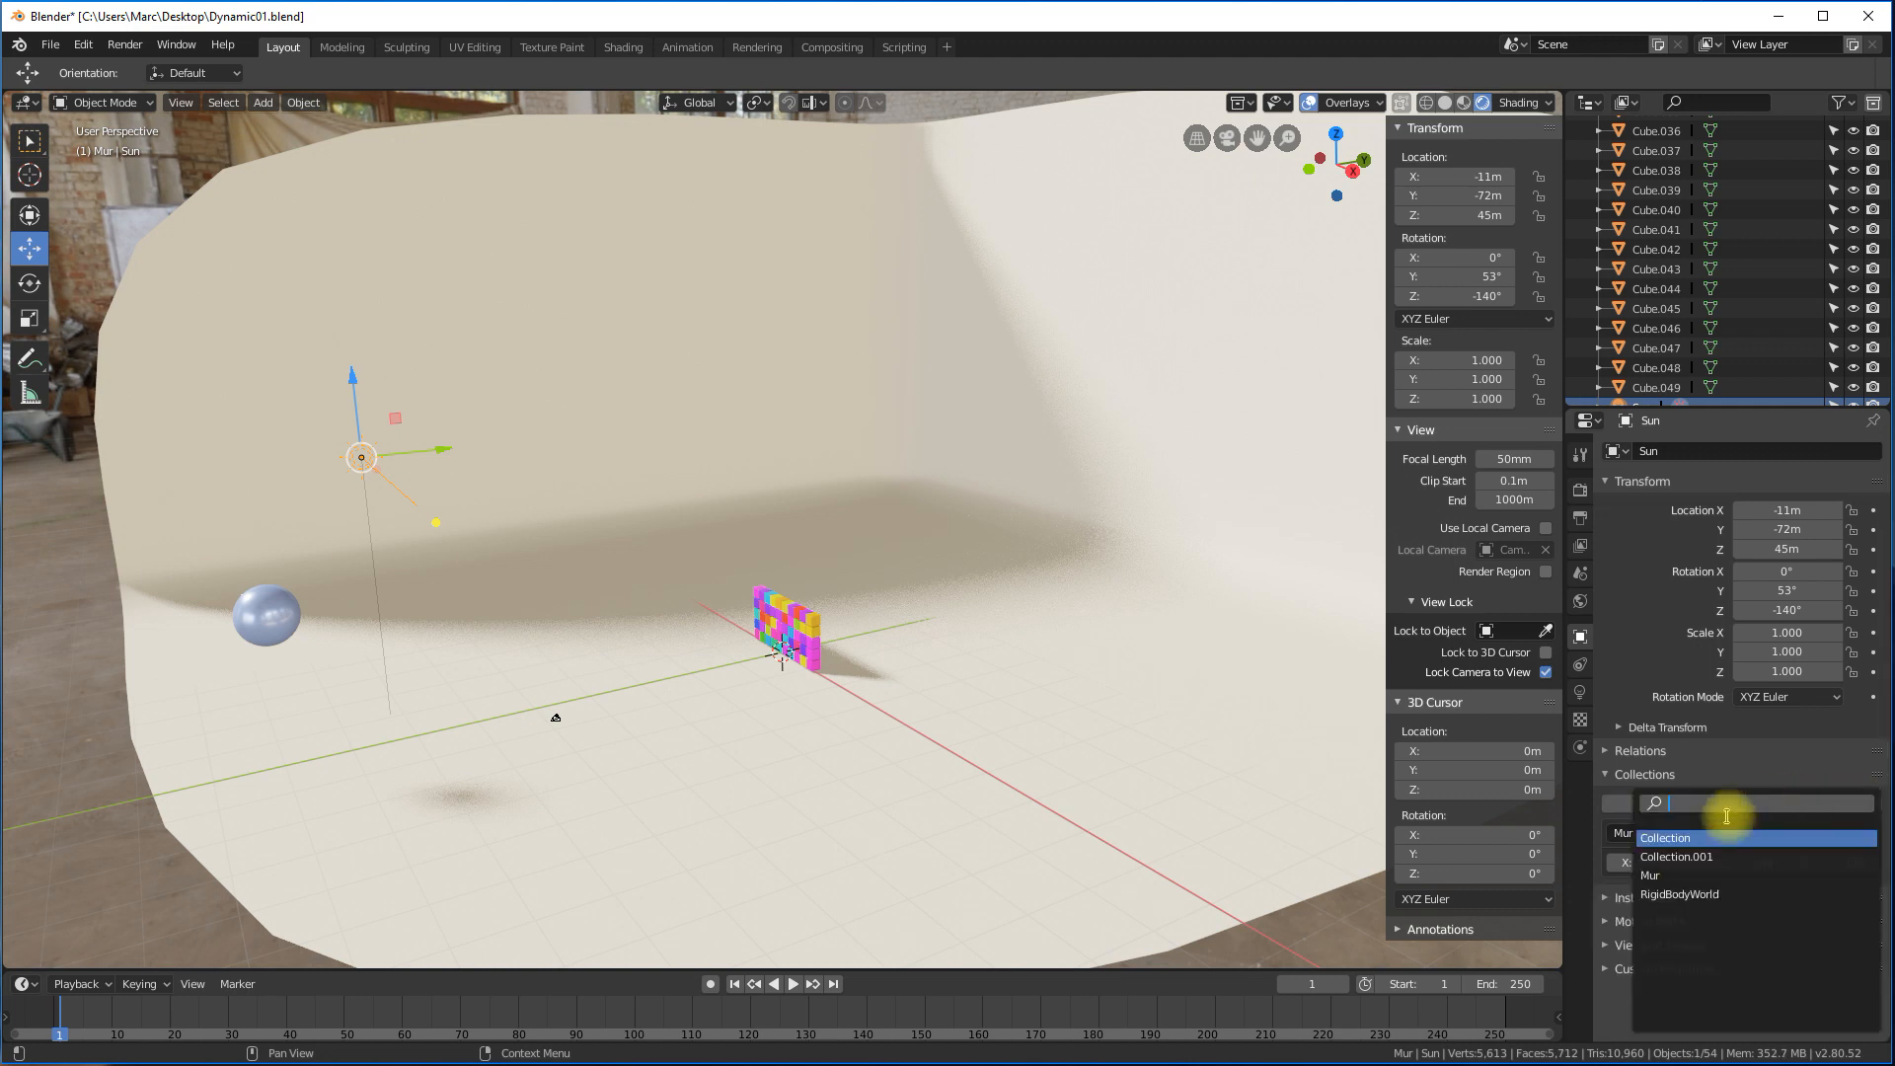
pyautogui.click(1672, 840)
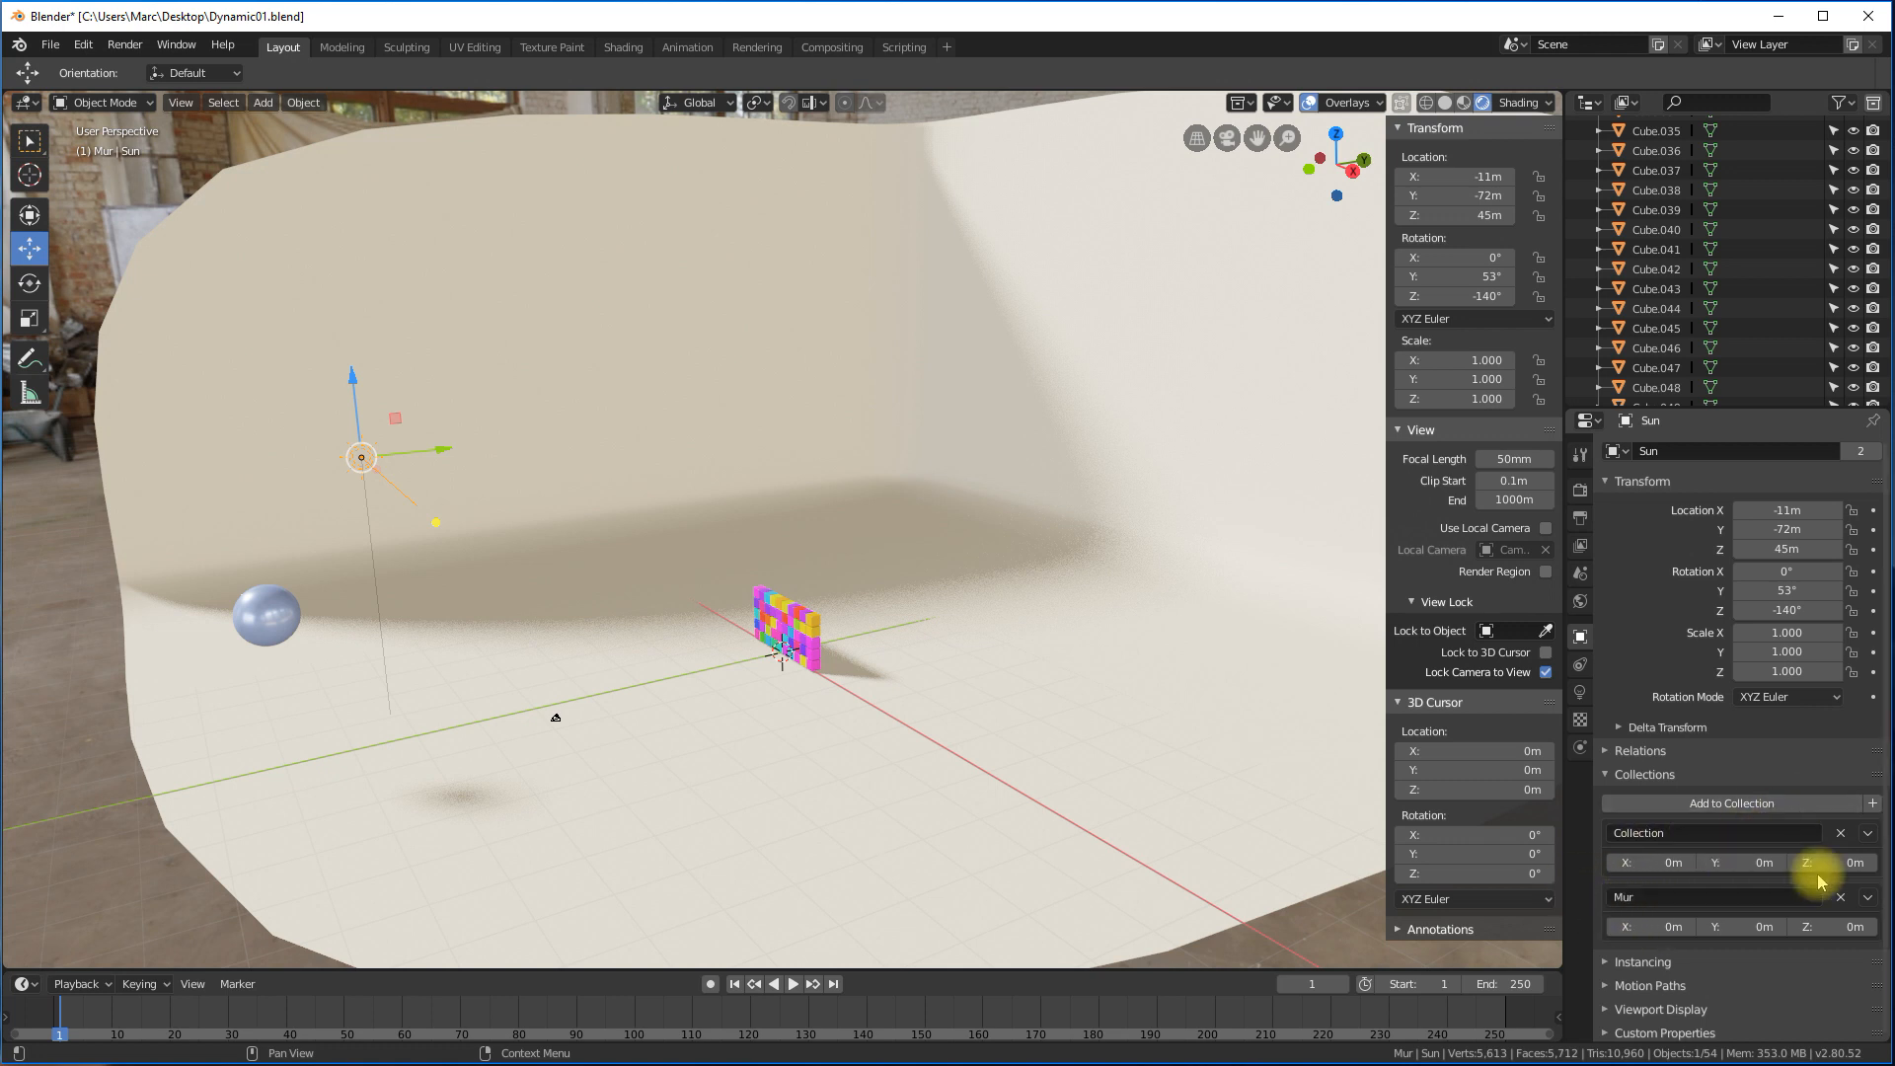
pyautogui.click(1839, 898)
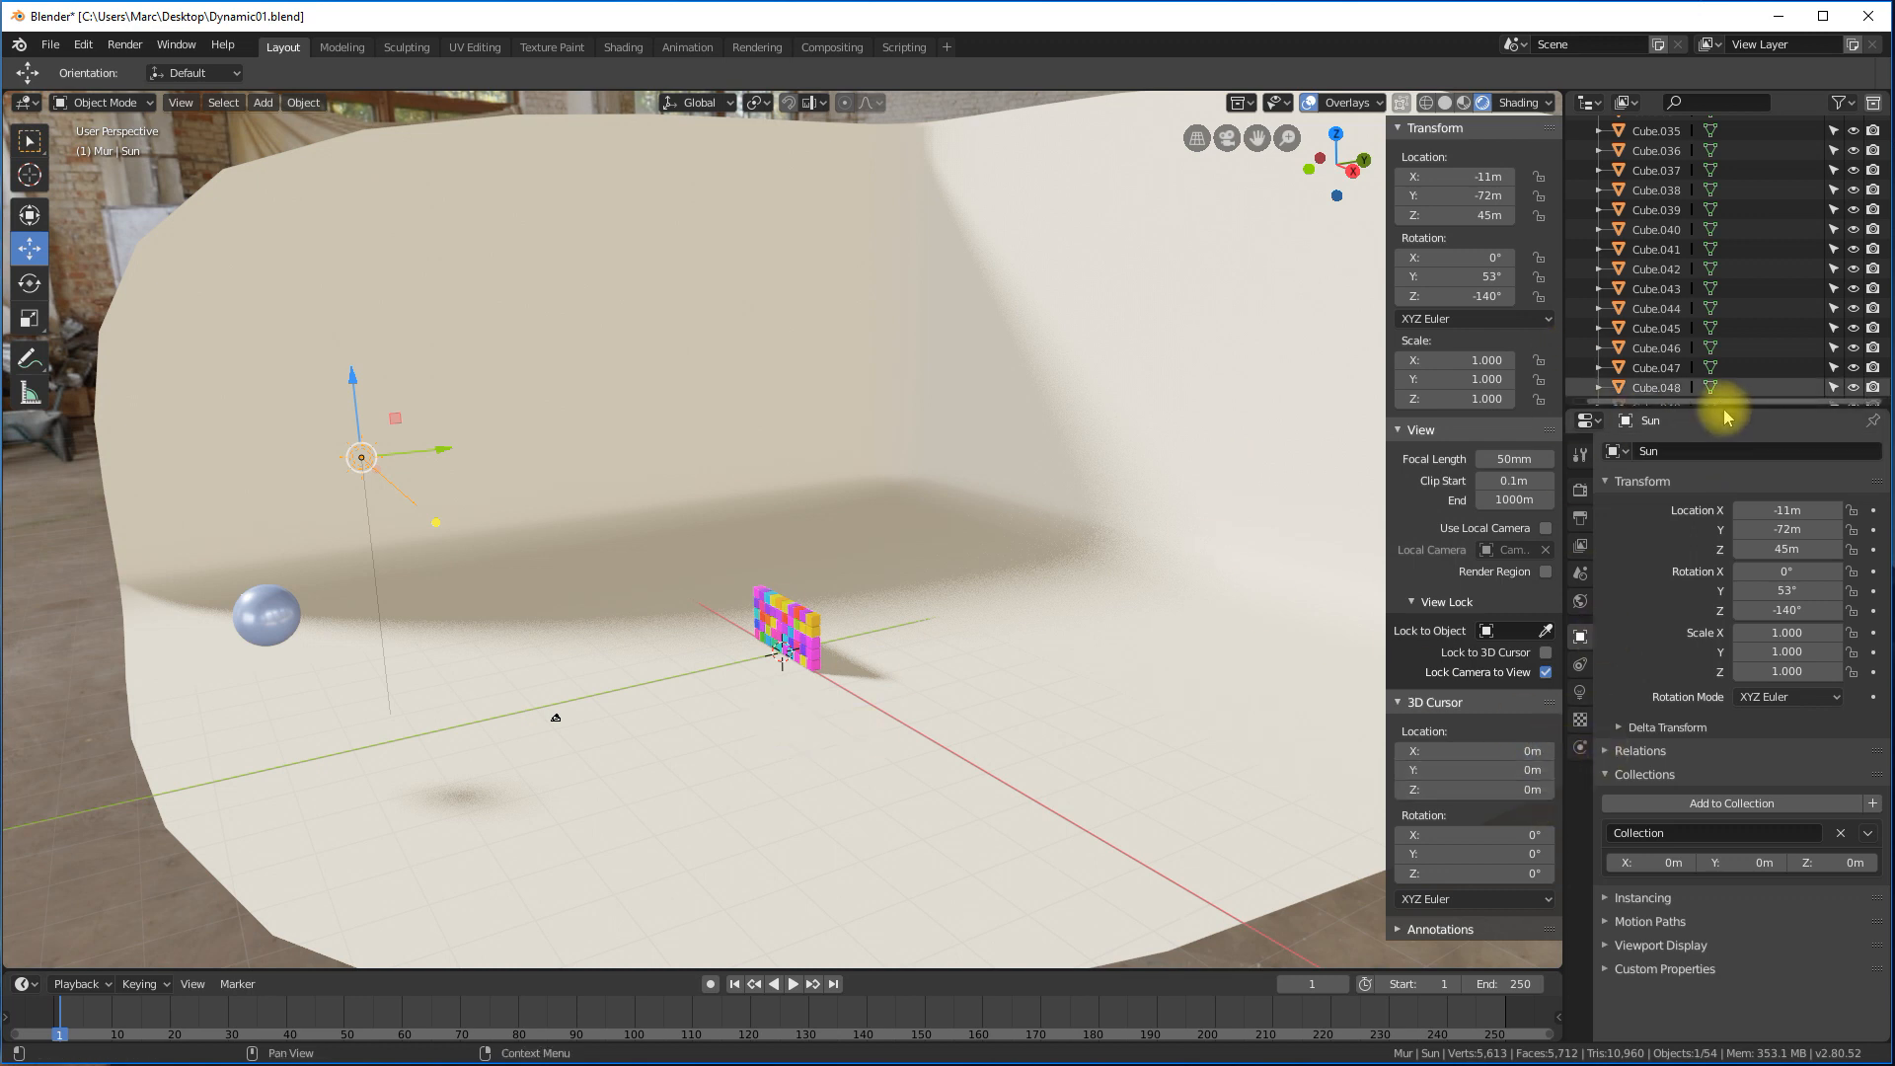
# Set the Rigid Body World speed to 3 in the scene settings.
pyautogui.moveTo(1727, 406)
pyautogui.mouseDown()
pyautogui.moveTo(1717, 329)
pyautogui.moveTo(1712, 541)
pyautogui.moveTo(1713, 334)
pyautogui.moveTo(1699, 428)
pyautogui.mouseUp()
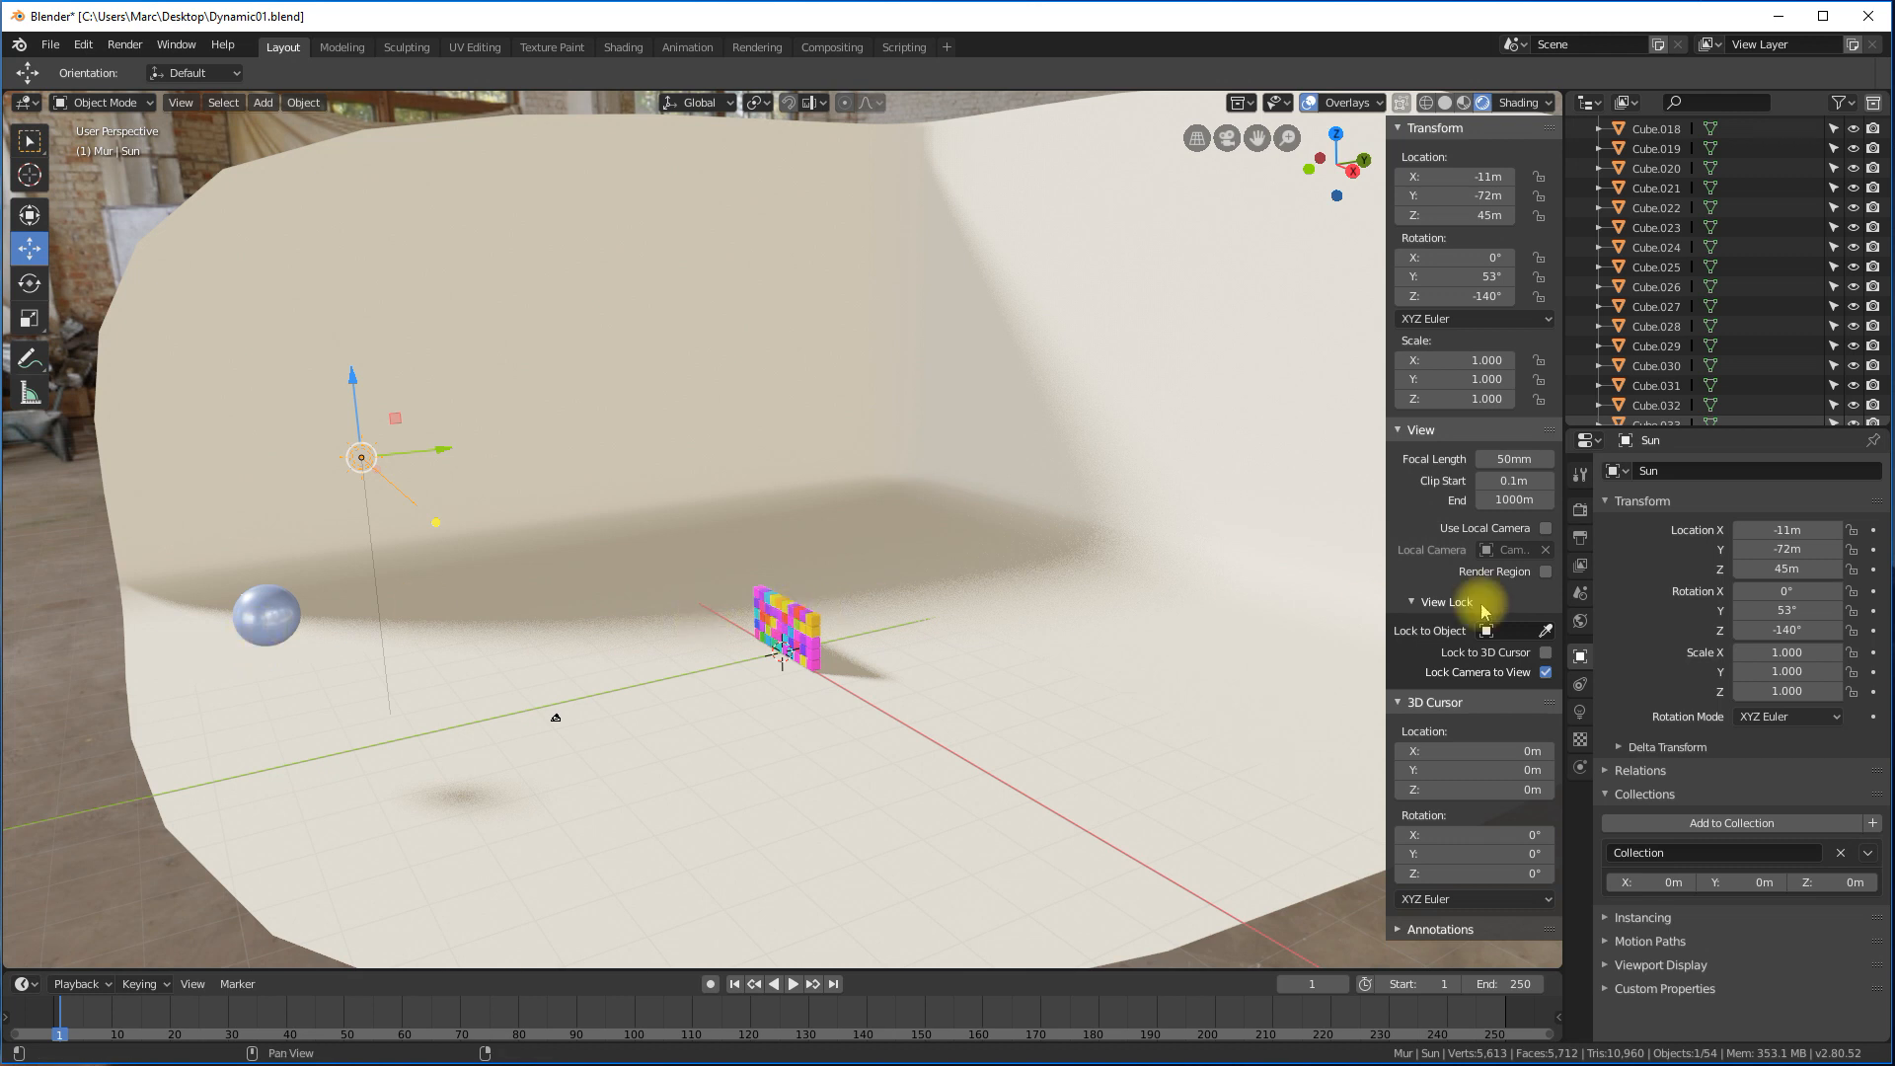
pyautogui.click(1582, 592)
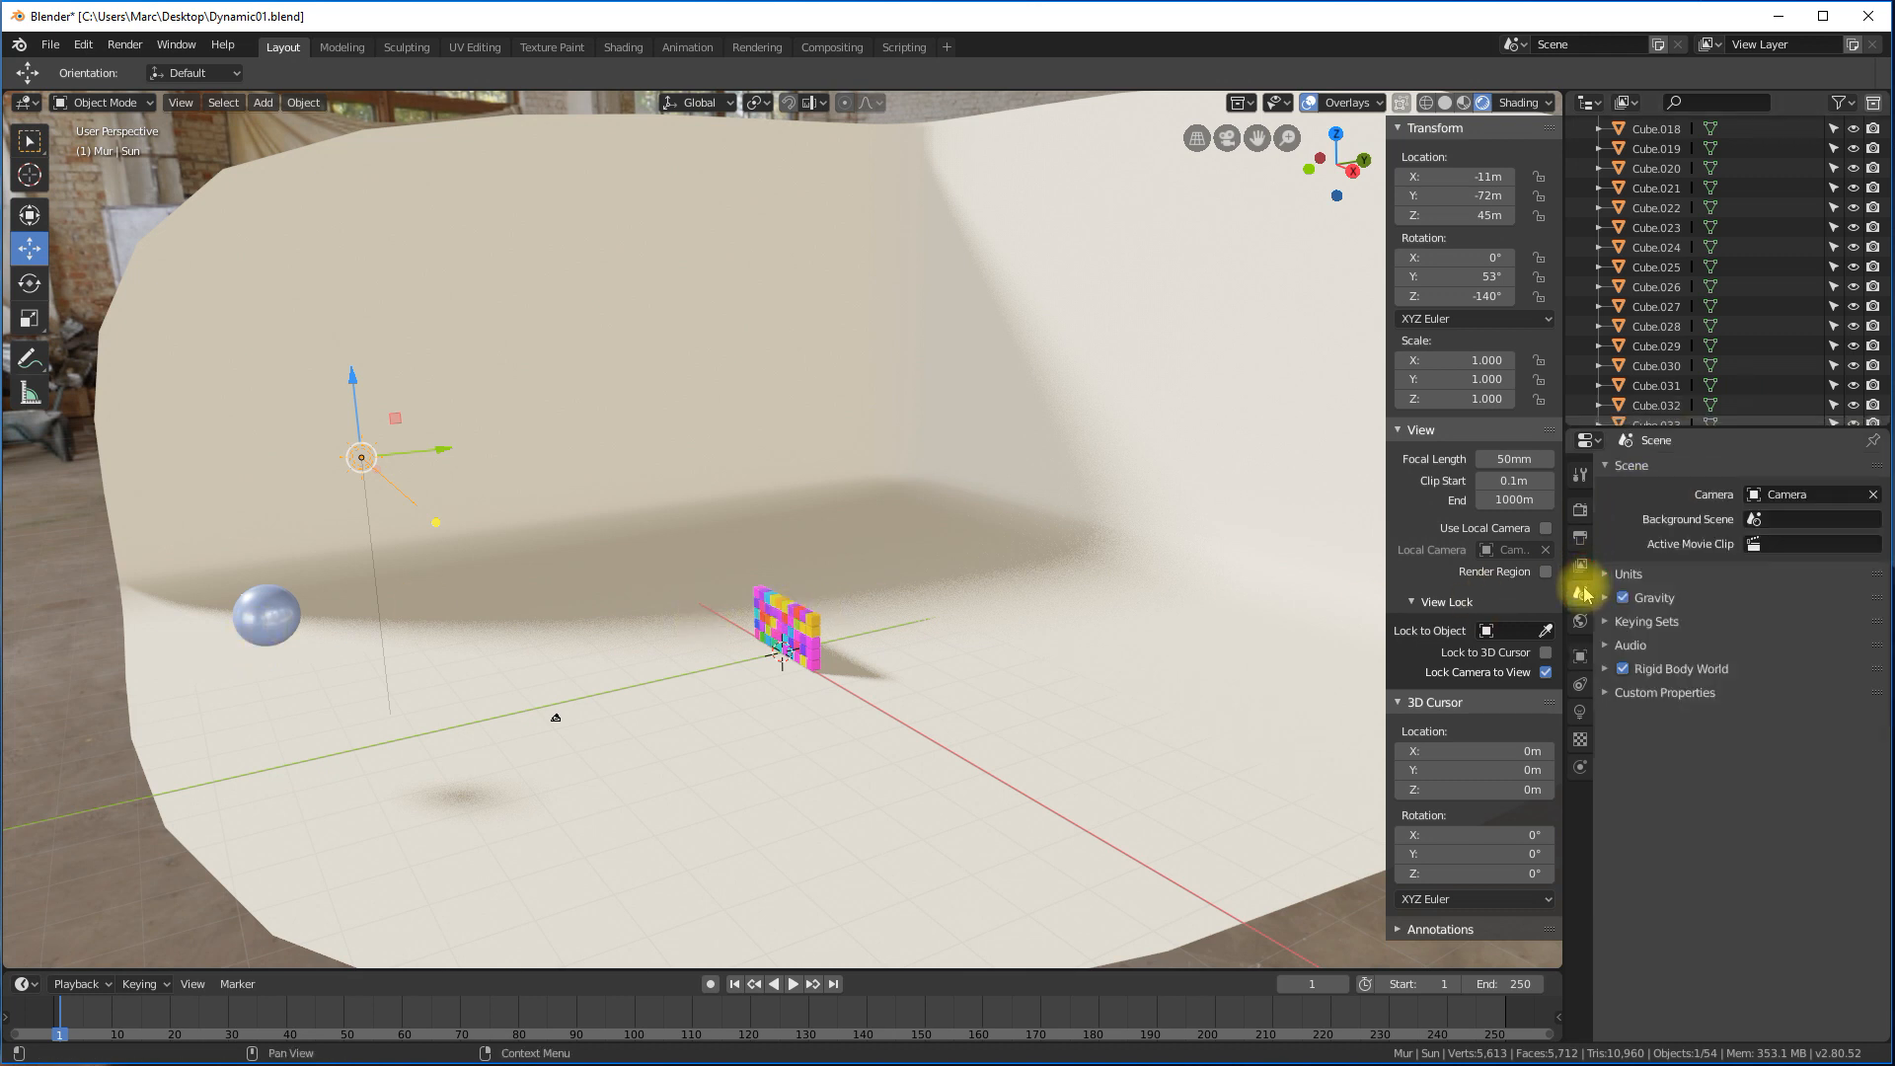
pyautogui.click(1601, 668)
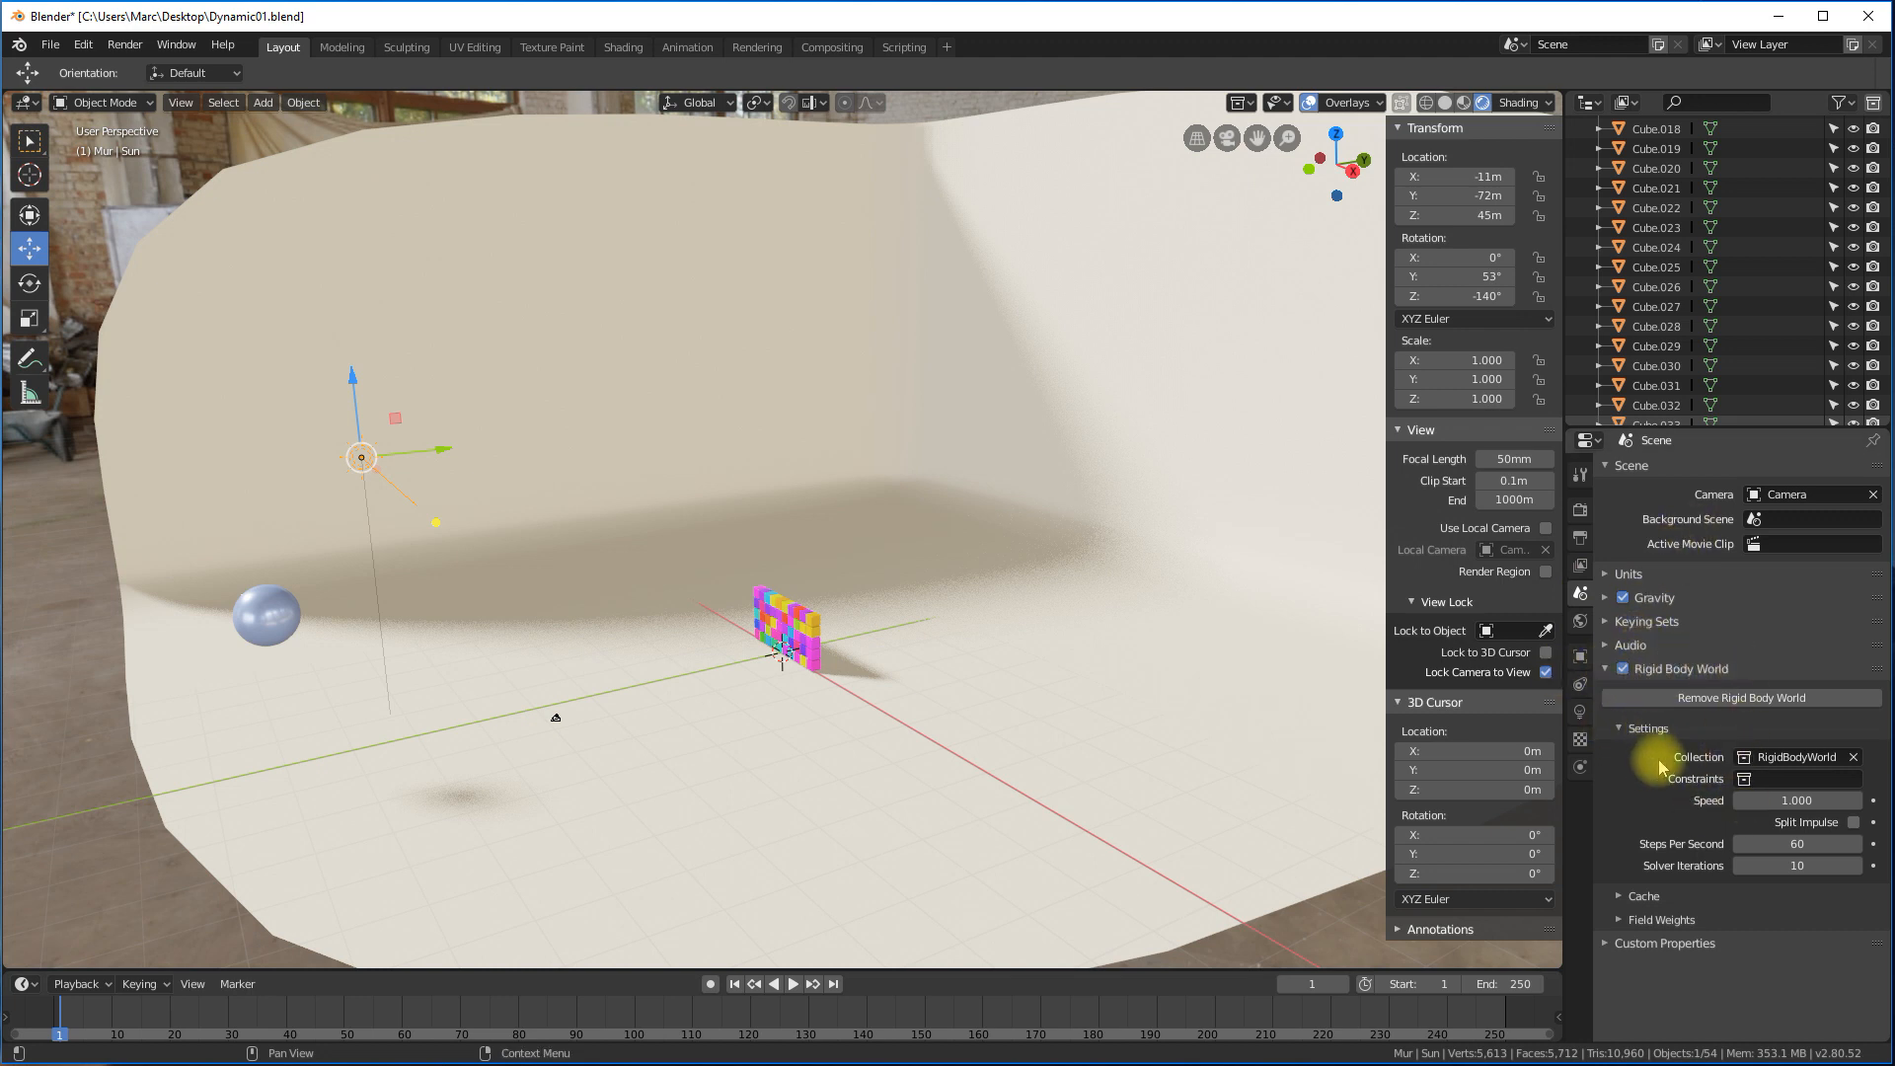
pyautogui.click(1766, 801)
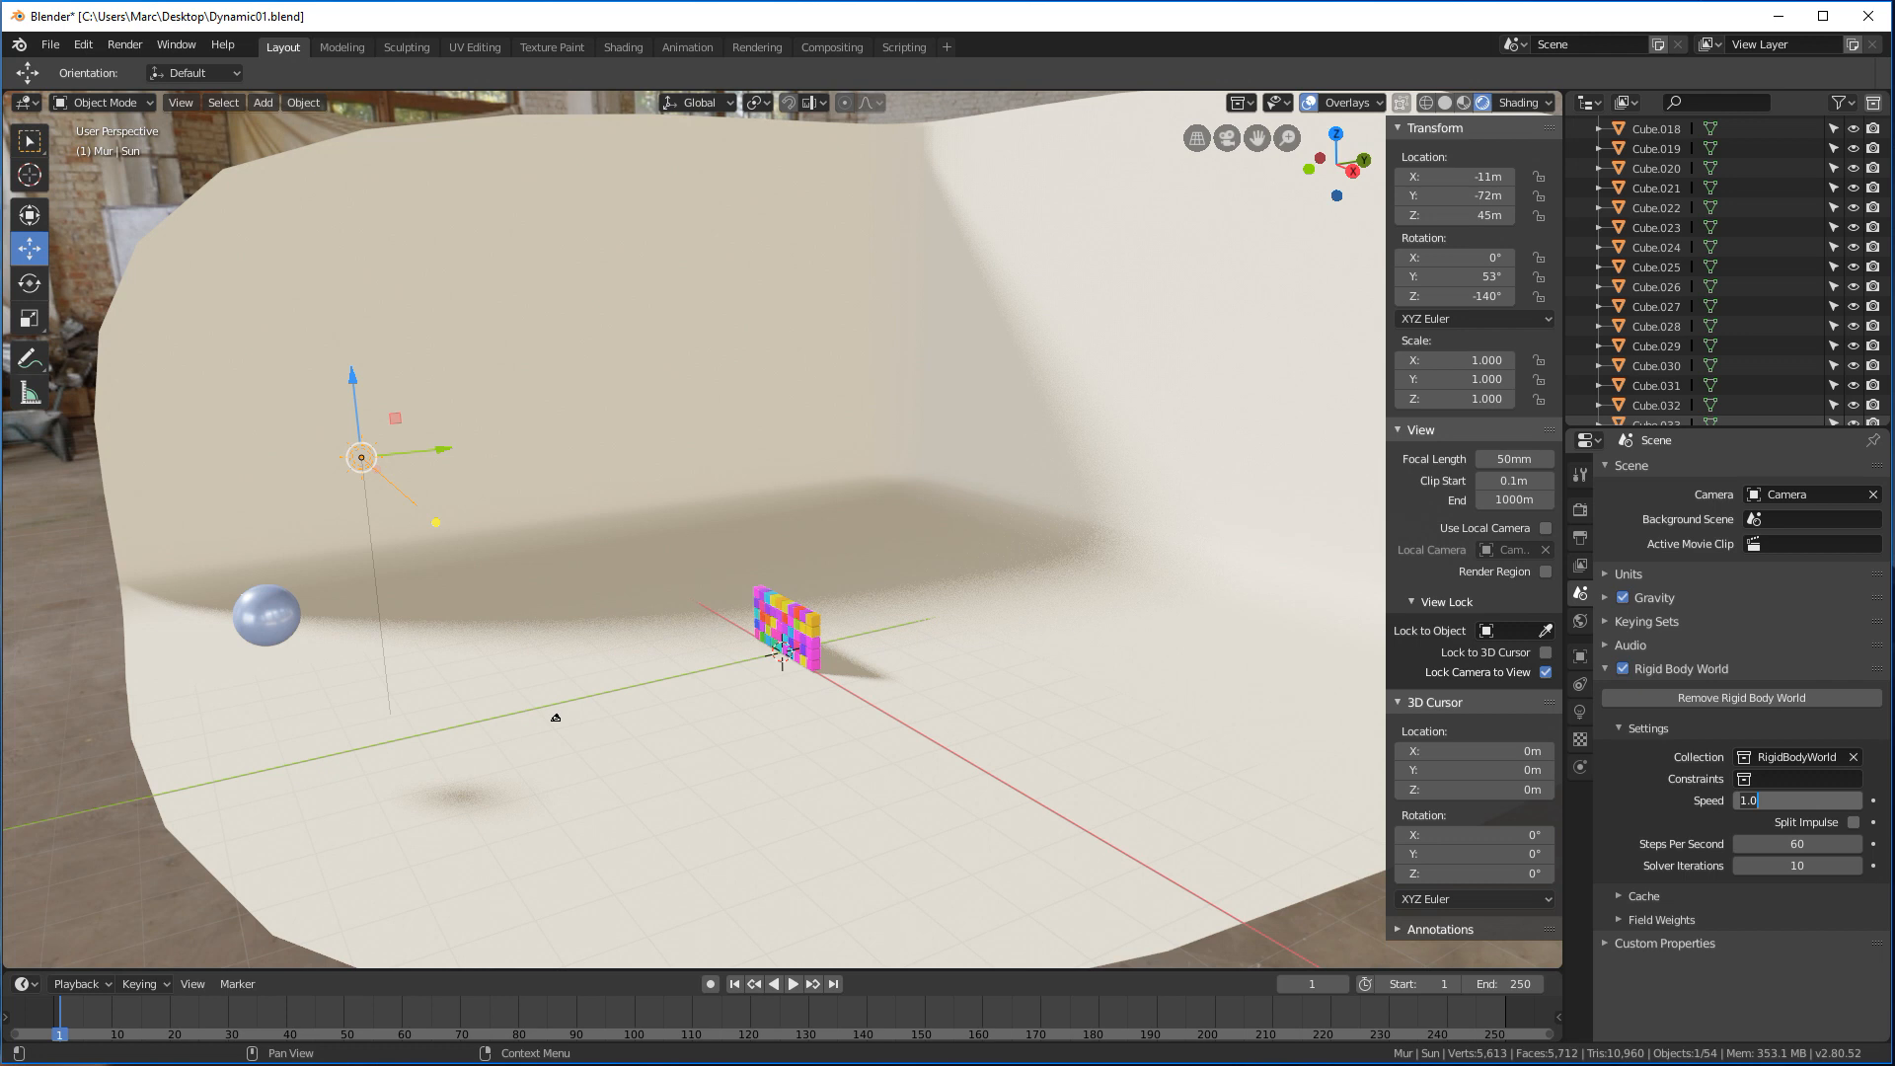
pyautogui.write('3')
pyautogui.press('Return')
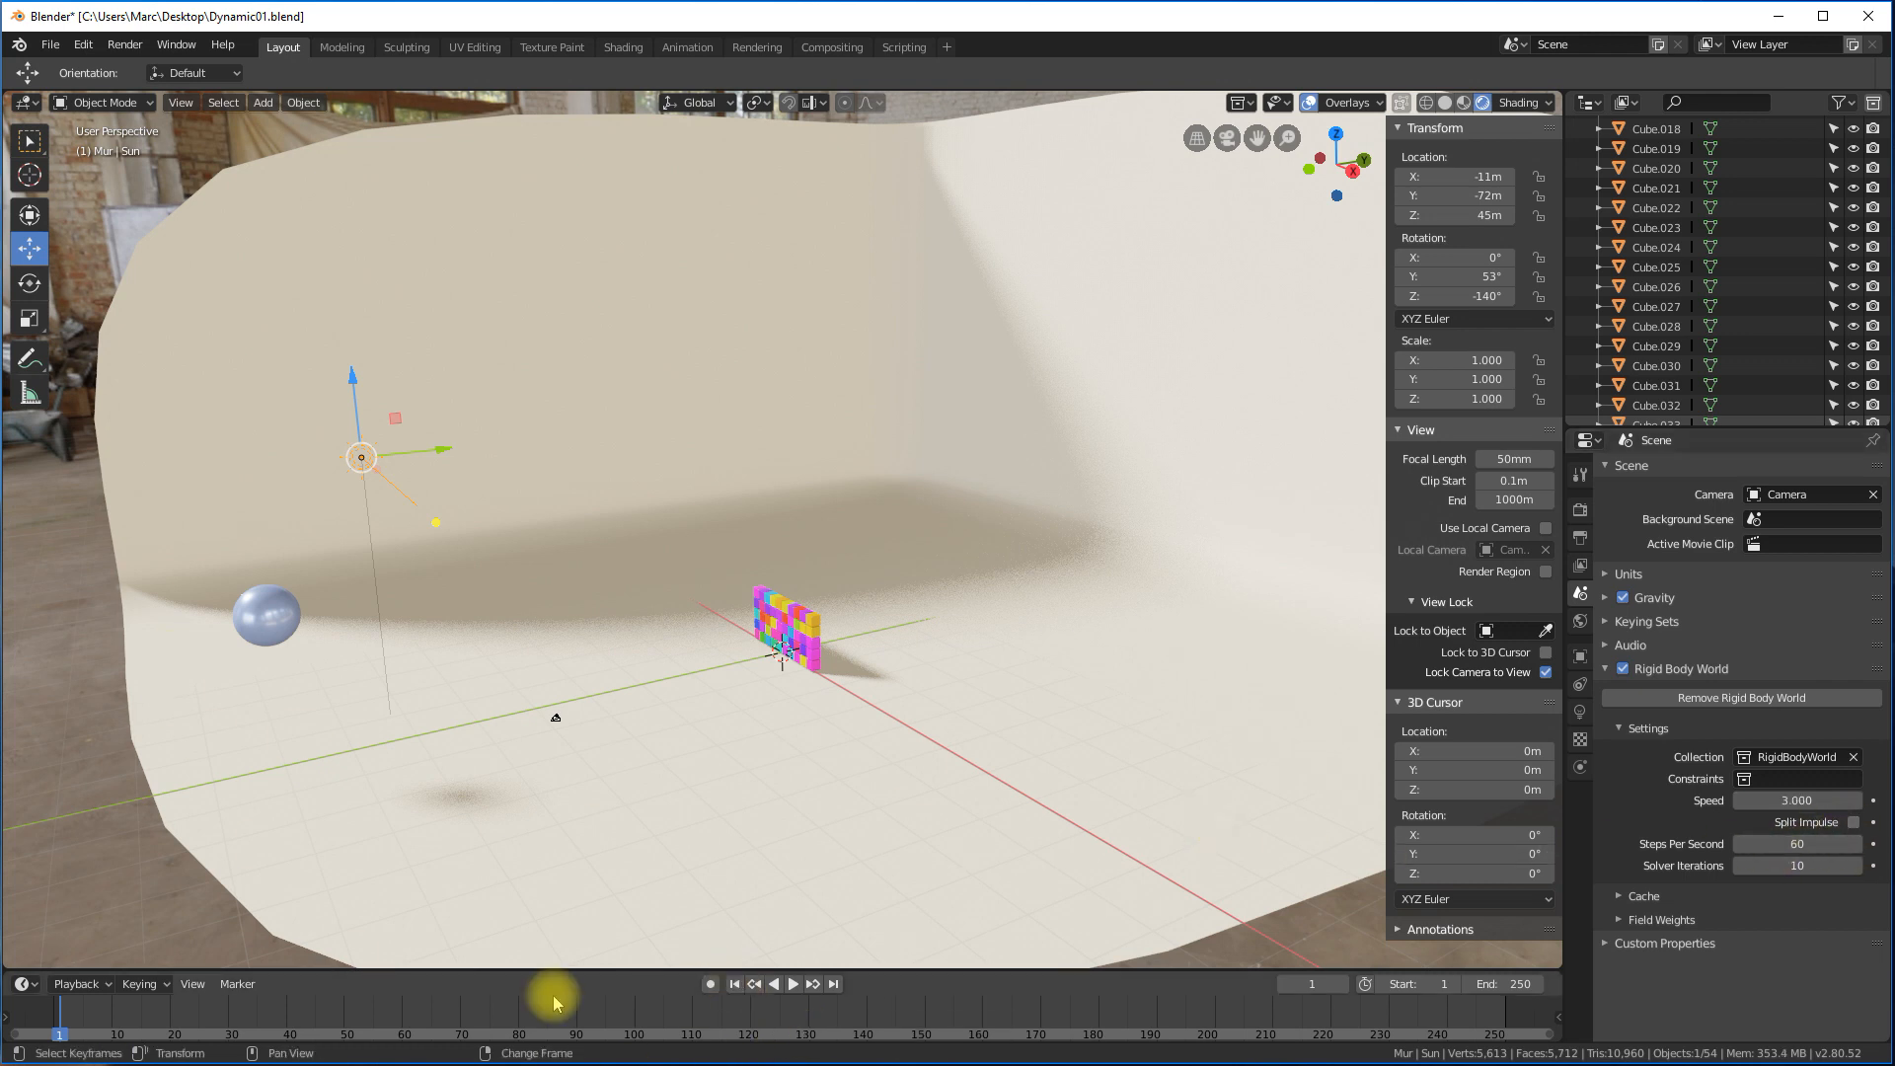
# Play the simulation to check the sphere's motion at the new world speed, stop it and return to frame 1.
pyautogui.click(795, 985)
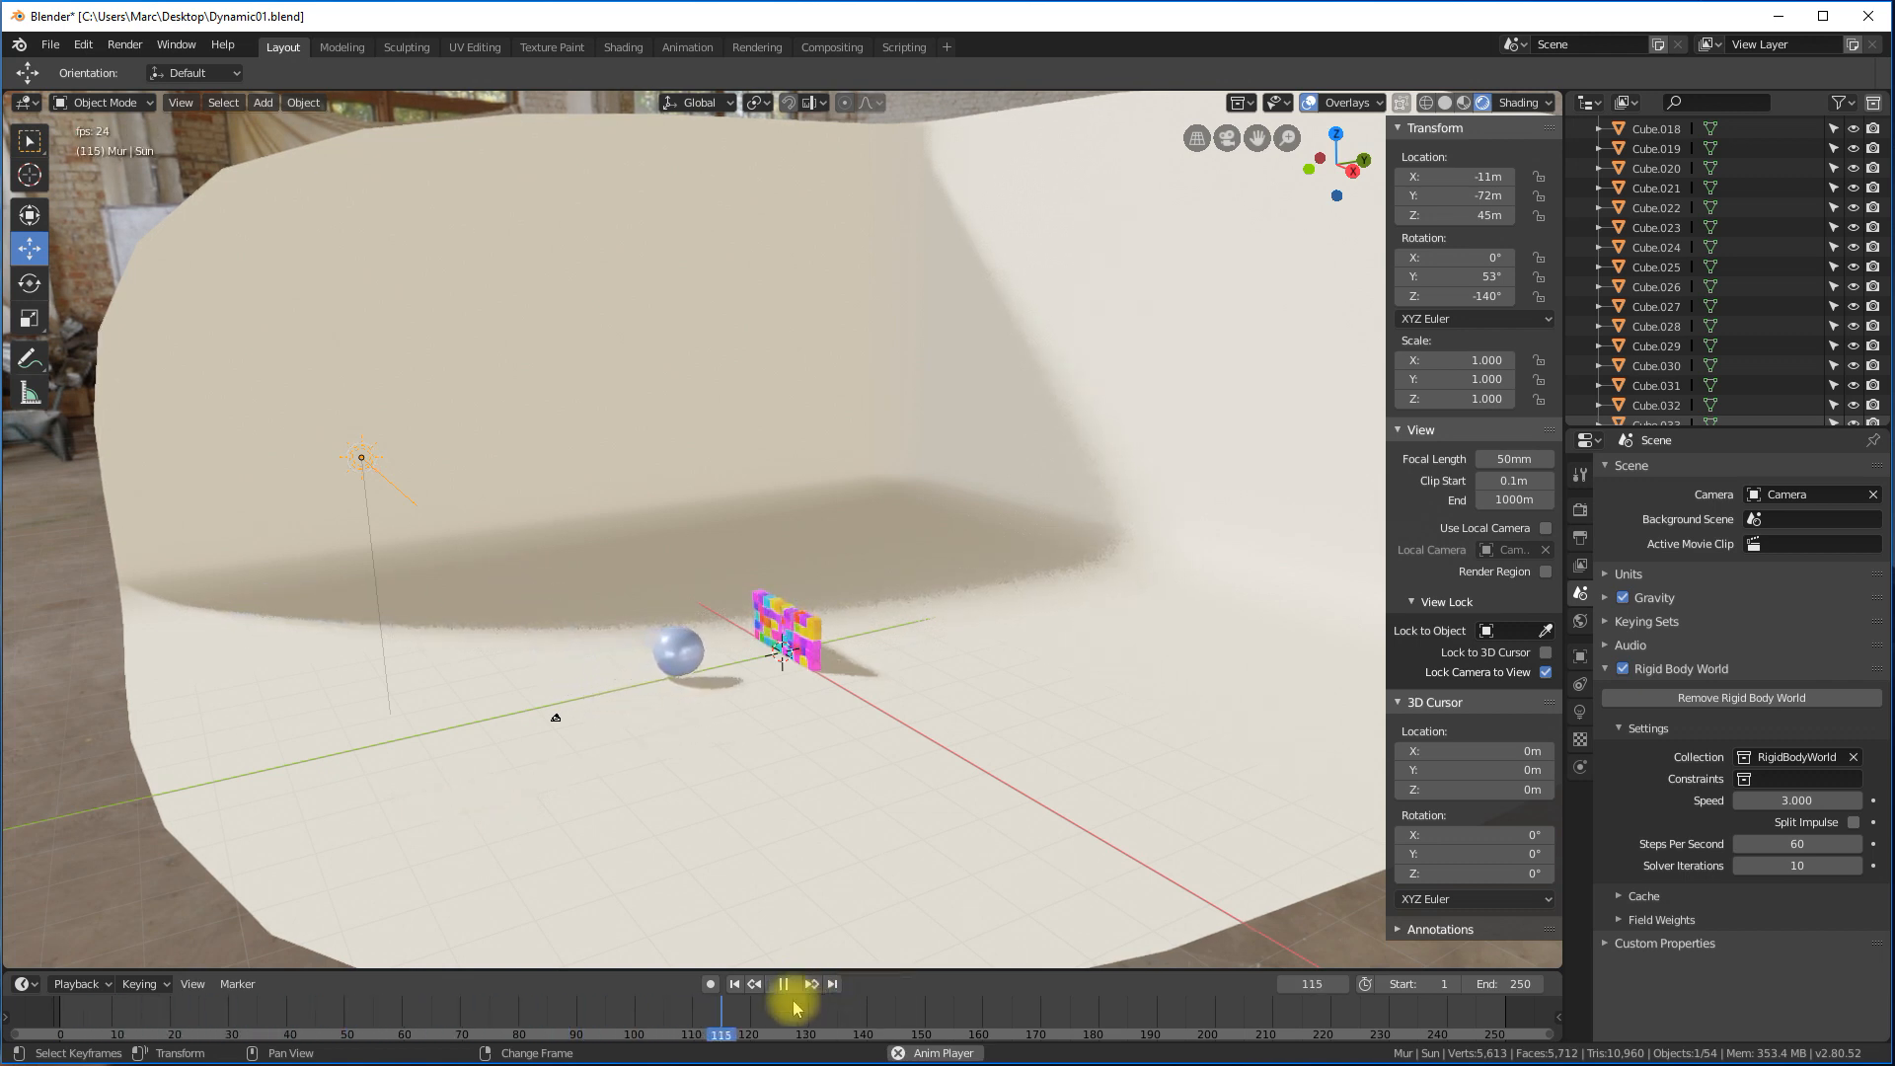
pyautogui.click(787, 984)
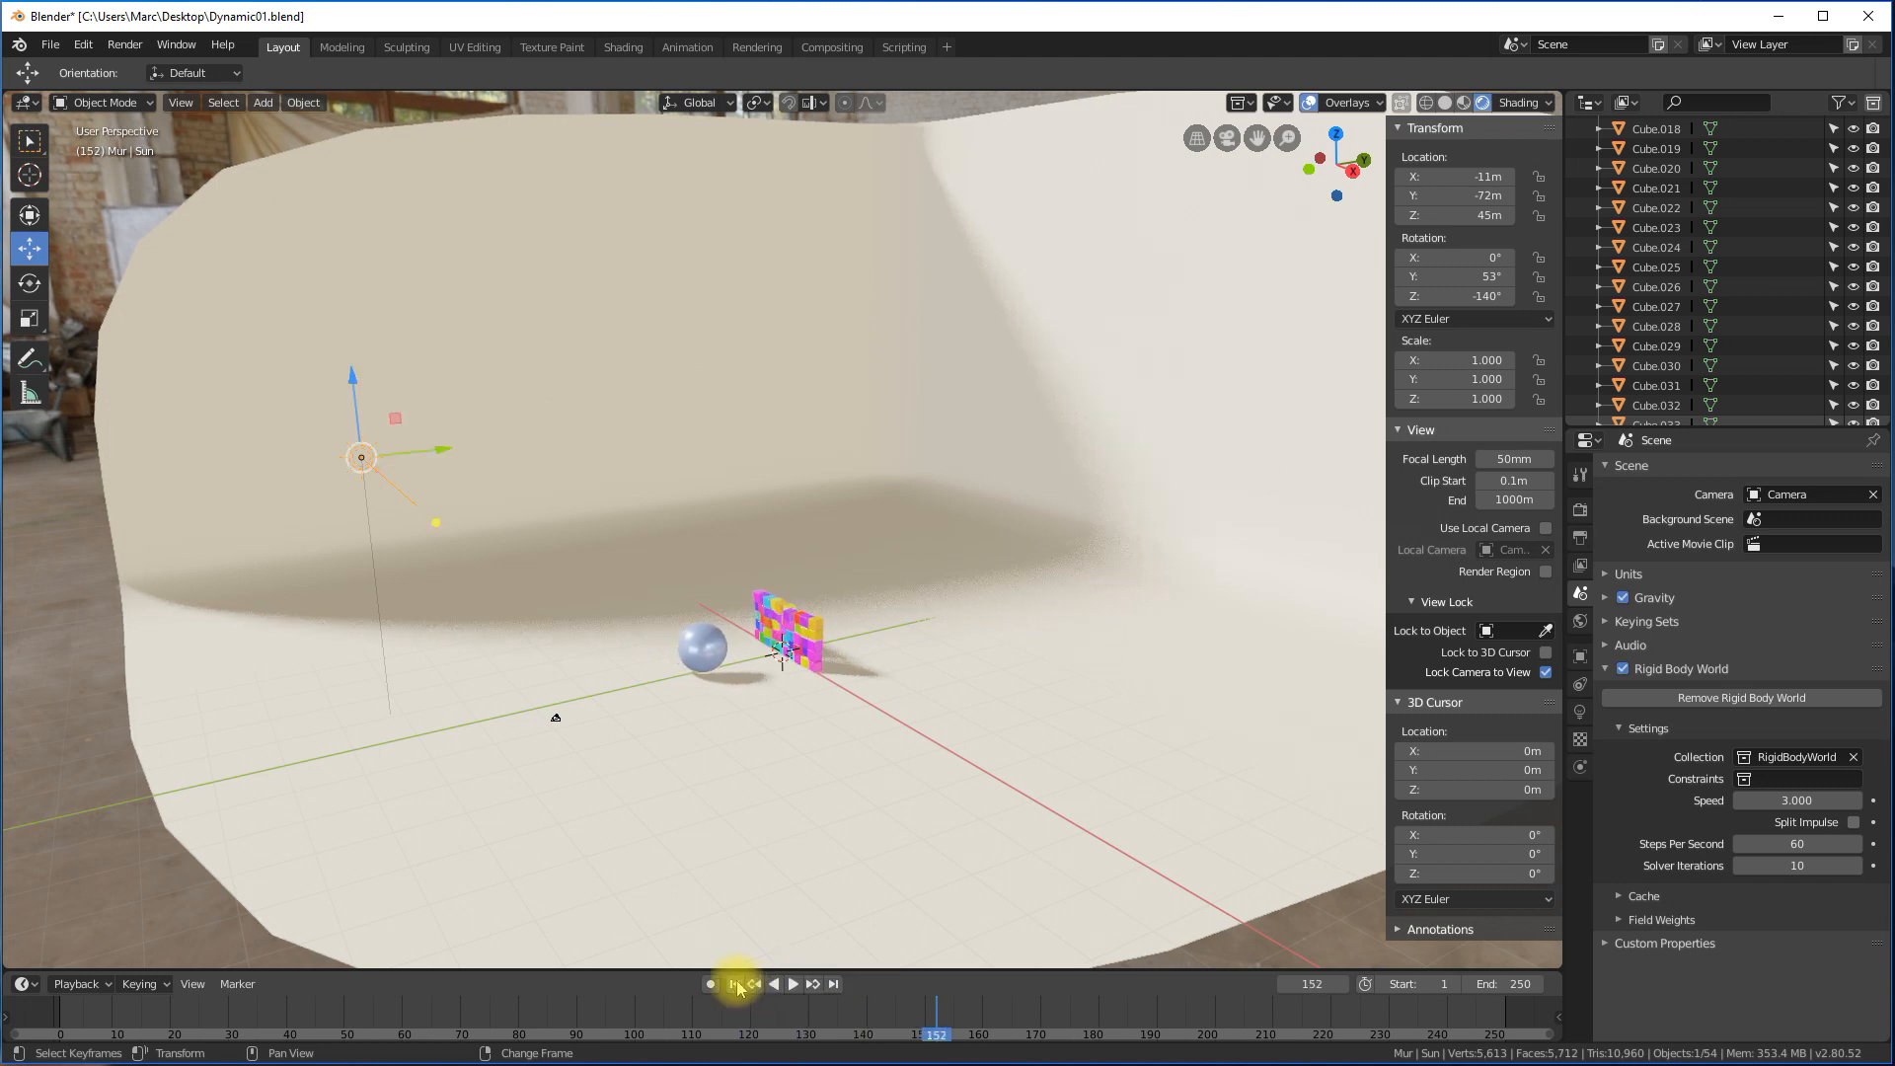
pyautogui.click(734, 984)
# Check the sphere's rigid body settings, and set the Studio backdrop's friction to 0.2 and bounciness to 0.55.
pyautogui.click(242, 612)
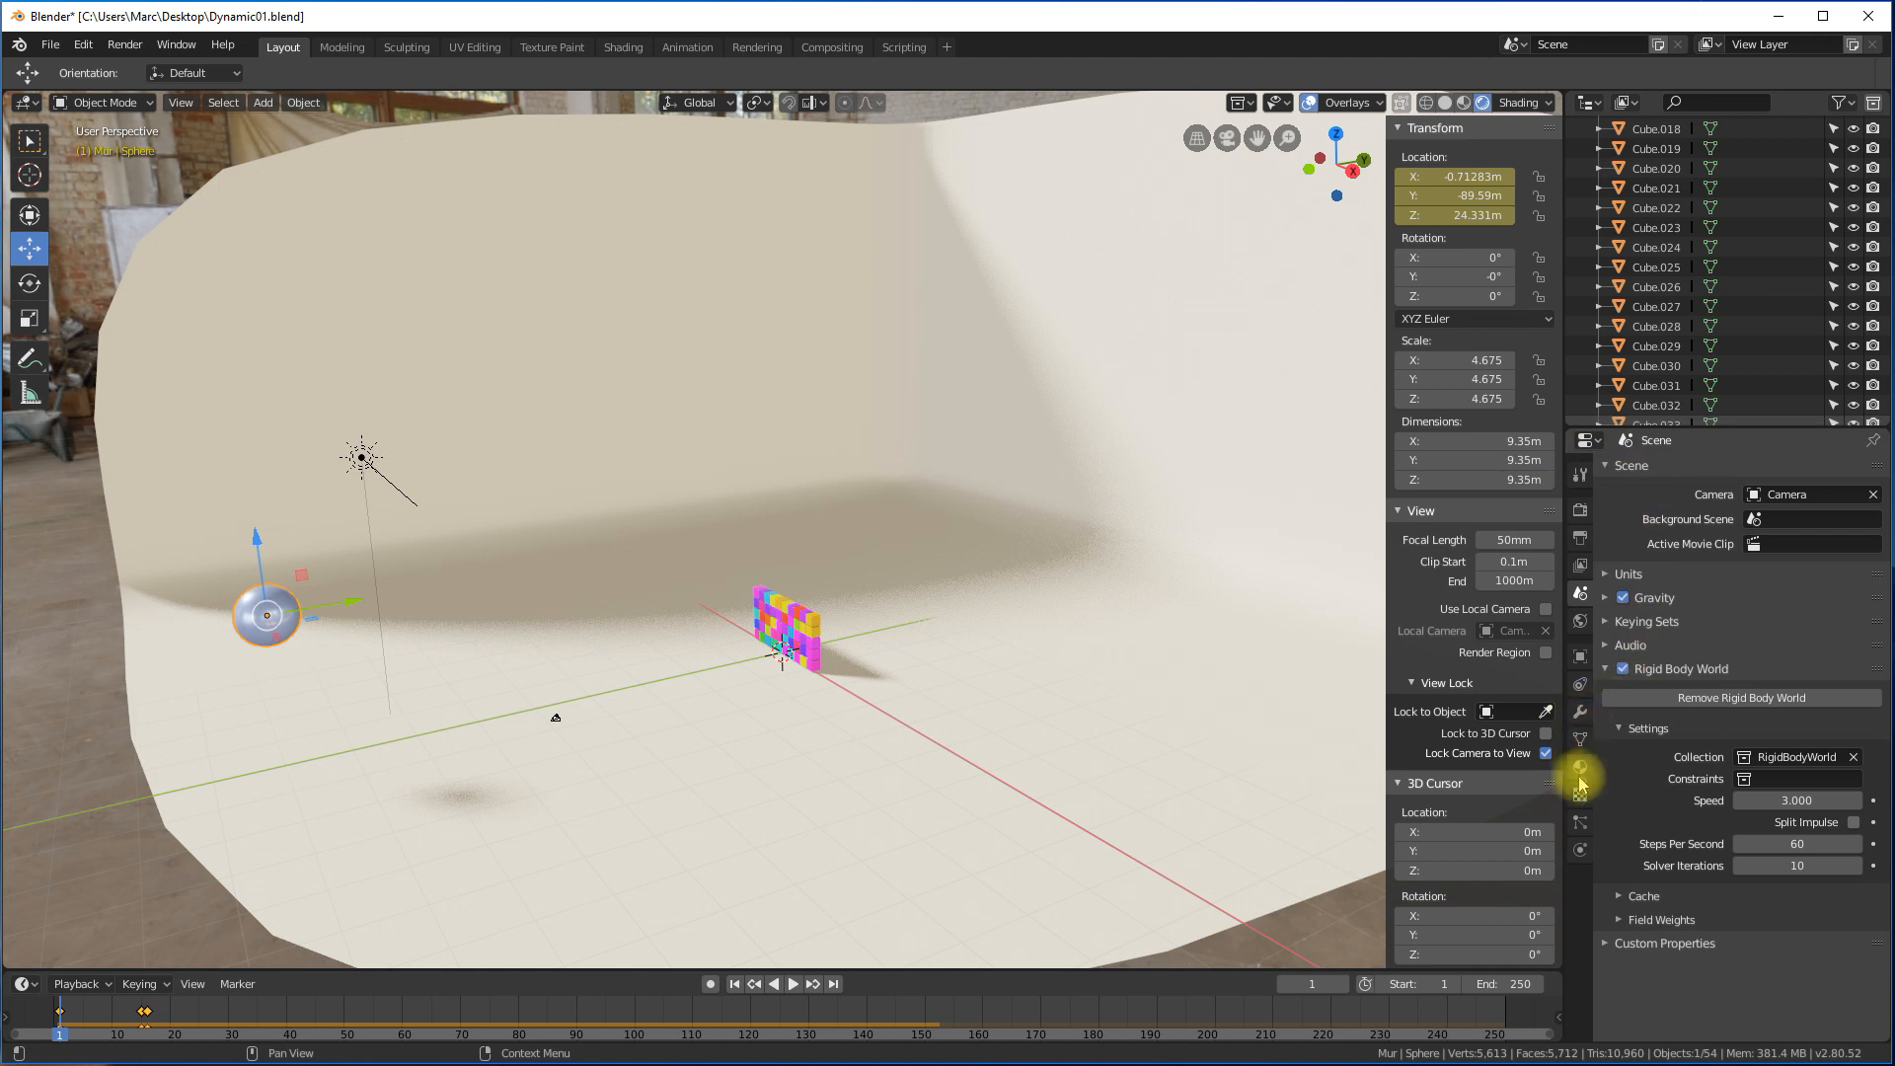
pyautogui.click(1582, 851)
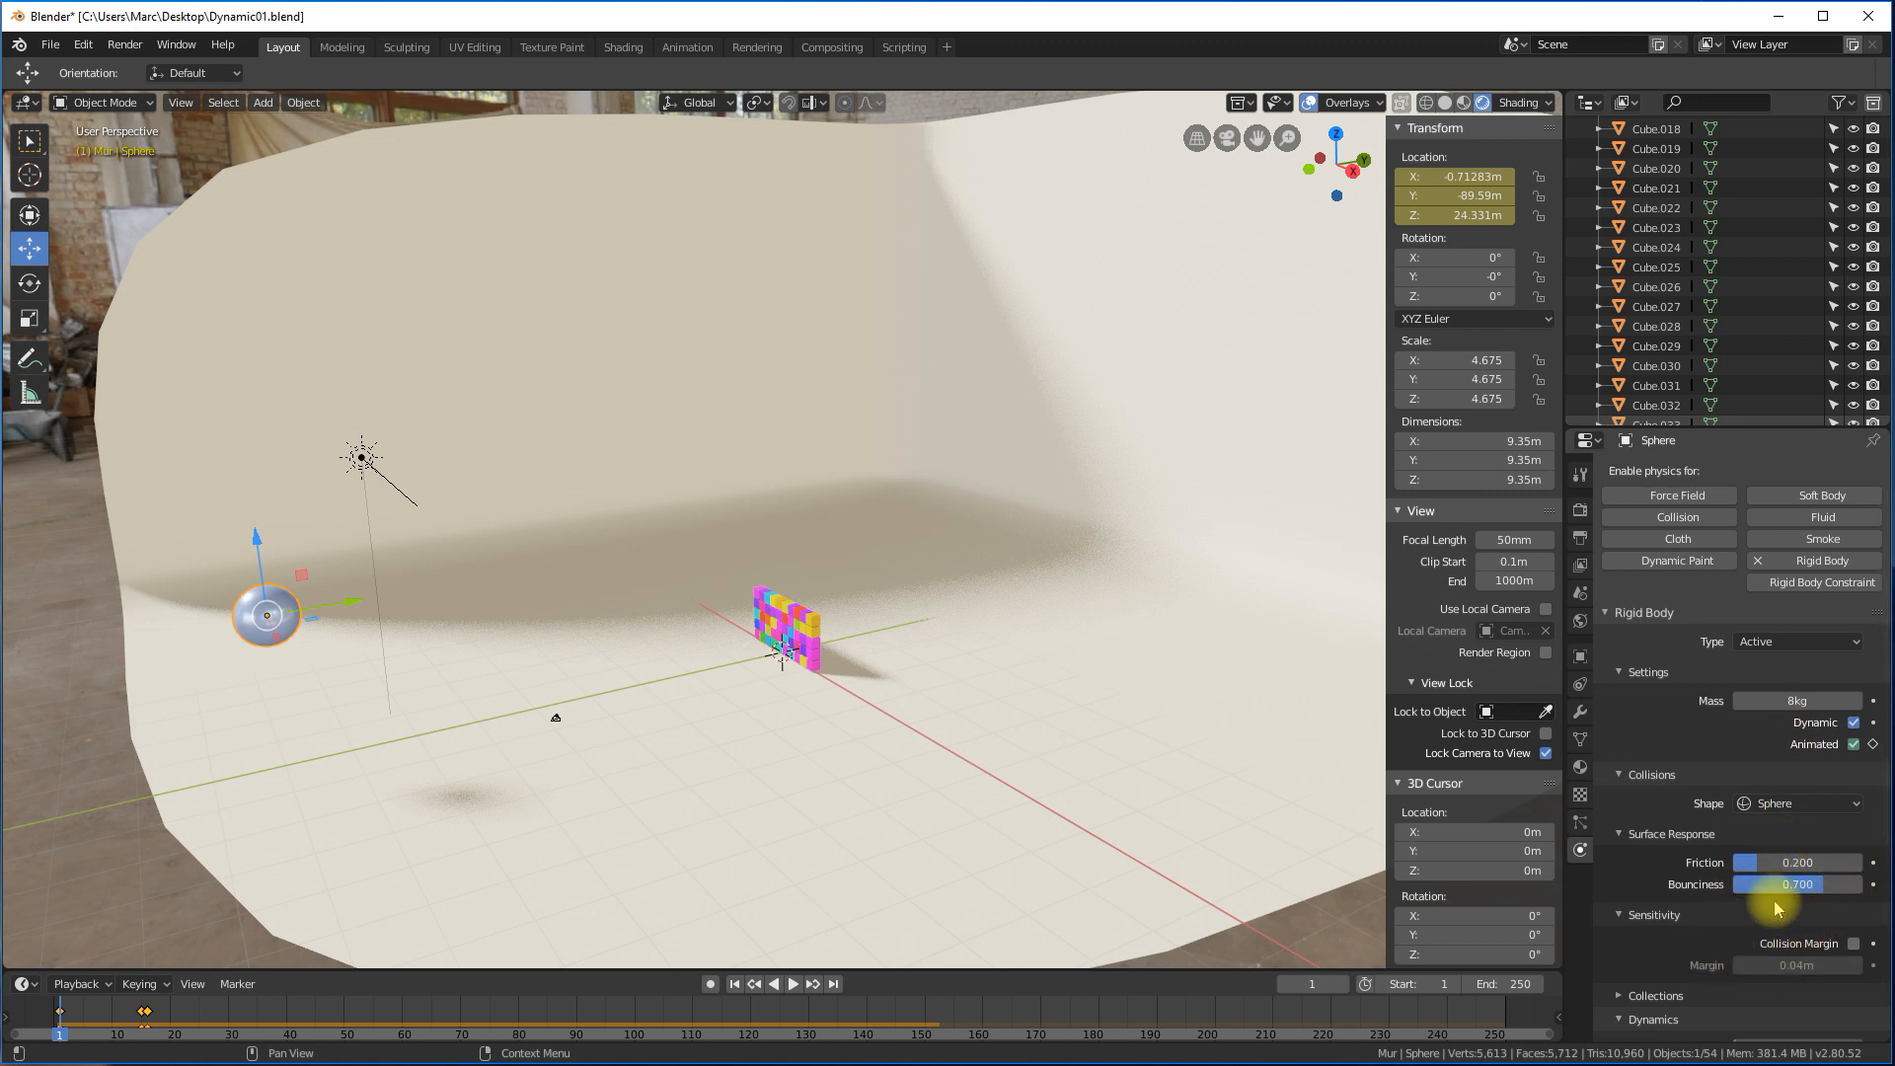
pyautogui.click(718, 724)
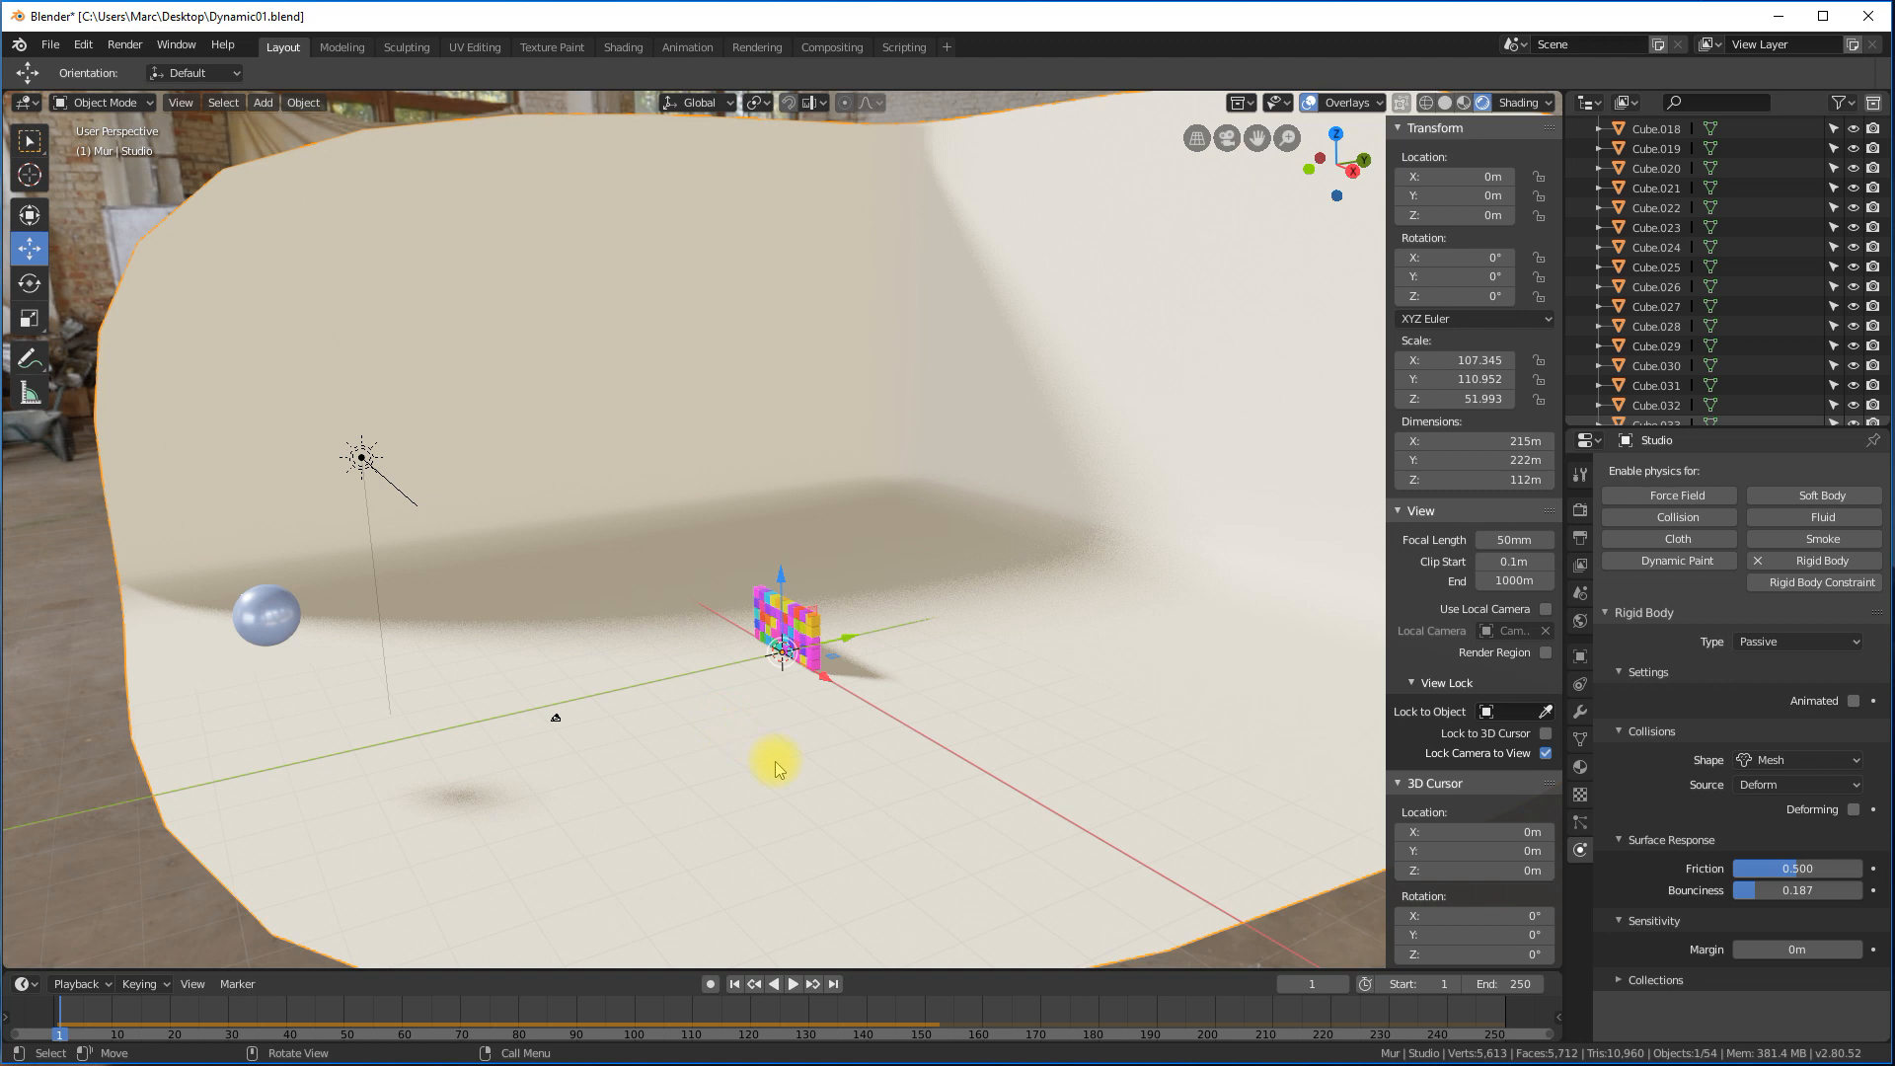
pyautogui.moveTo(1796, 874)
pyautogui.mouseDown()
pyautogui.moveTo(1744, 874)
pyautogui.moveTo(1767, 890)
pyautogui.mouseUp()
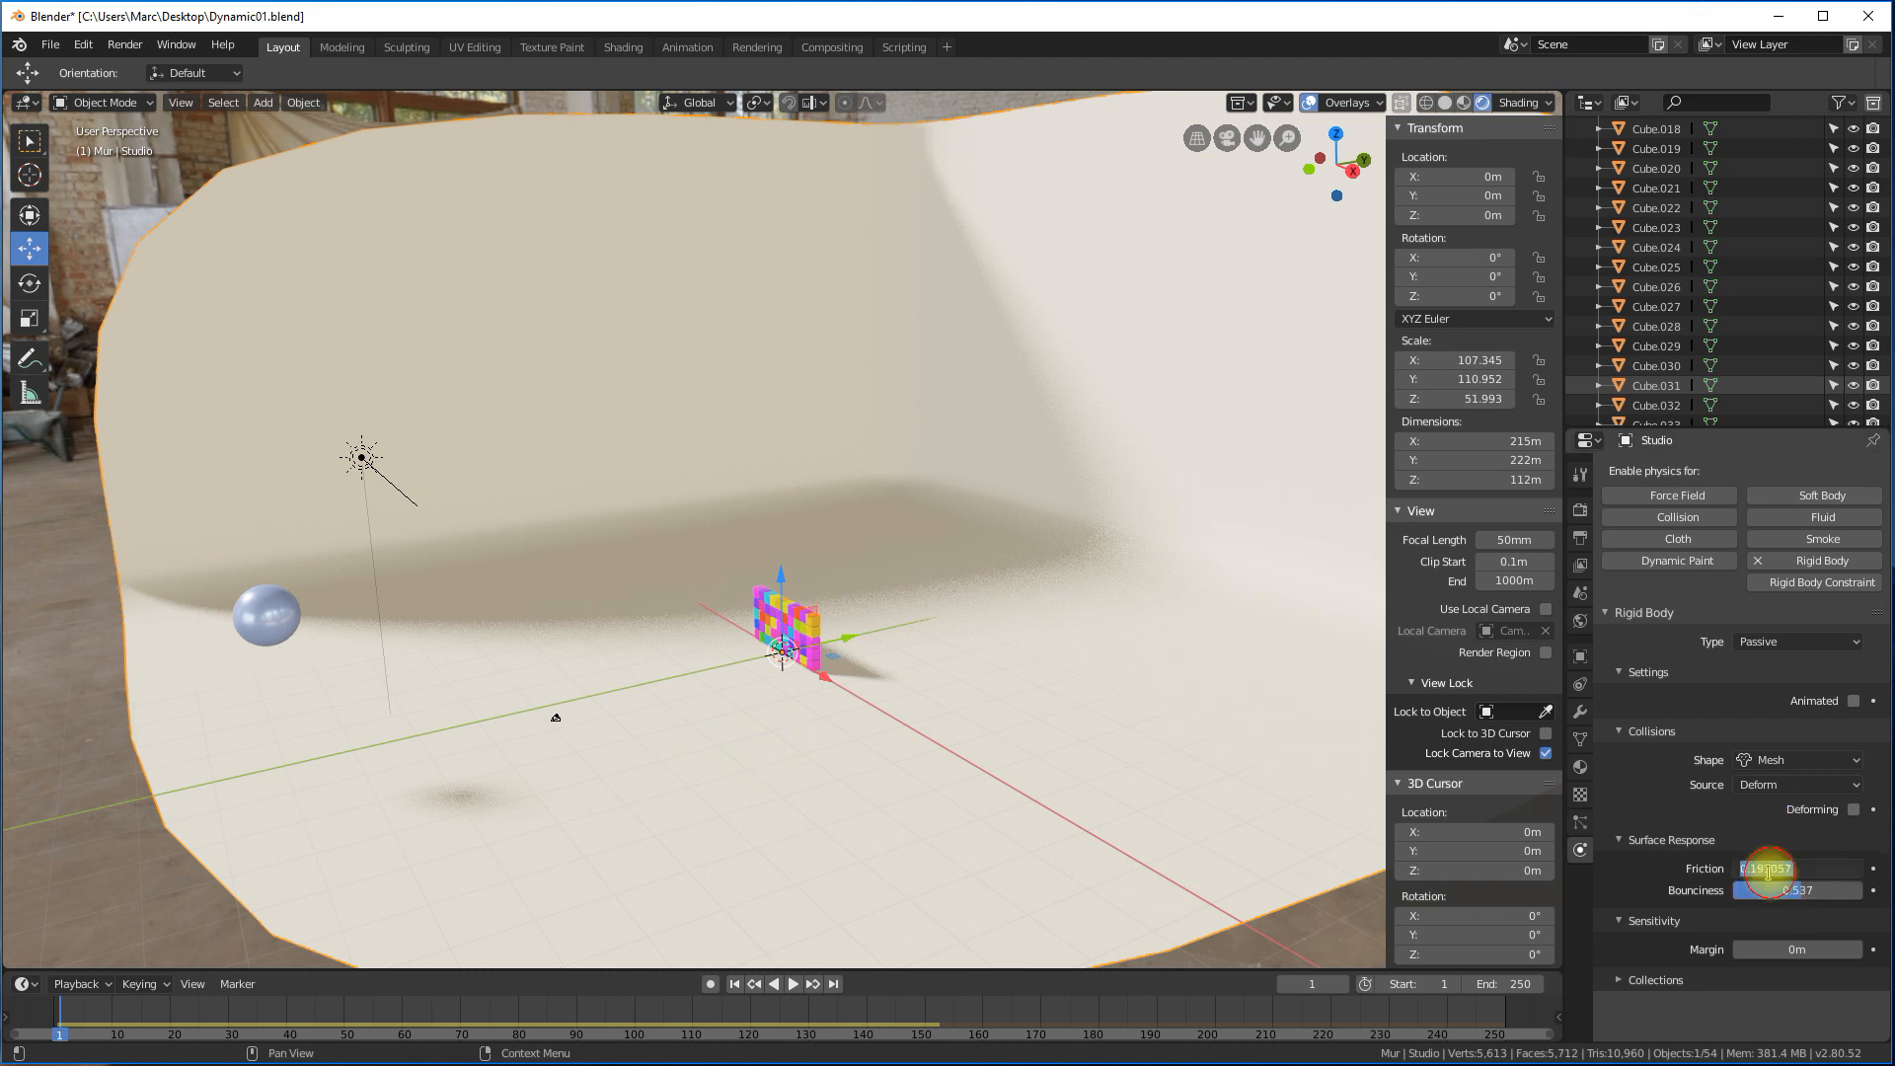
pyautogui.write('.2')
pyautogui.press('Return')
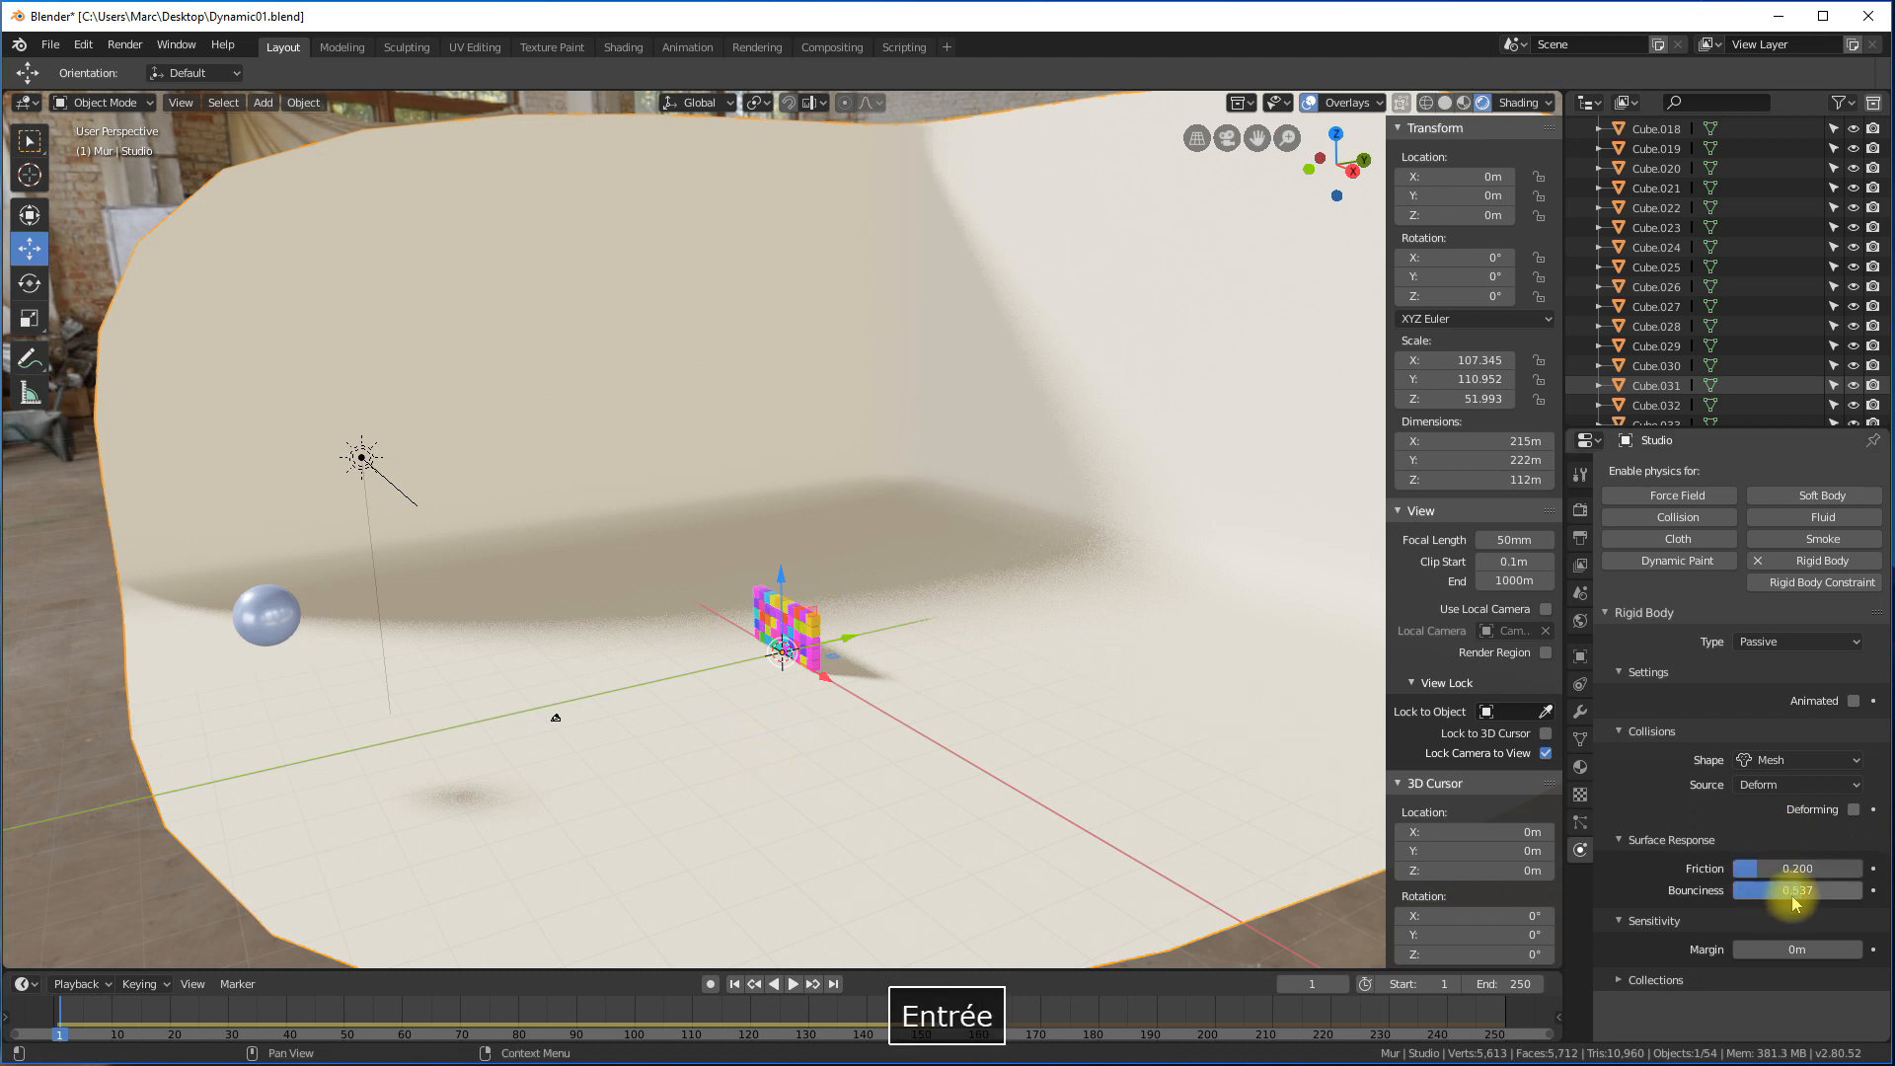
pyautogui.click(1792, 893)
pyautogui.write('0.')
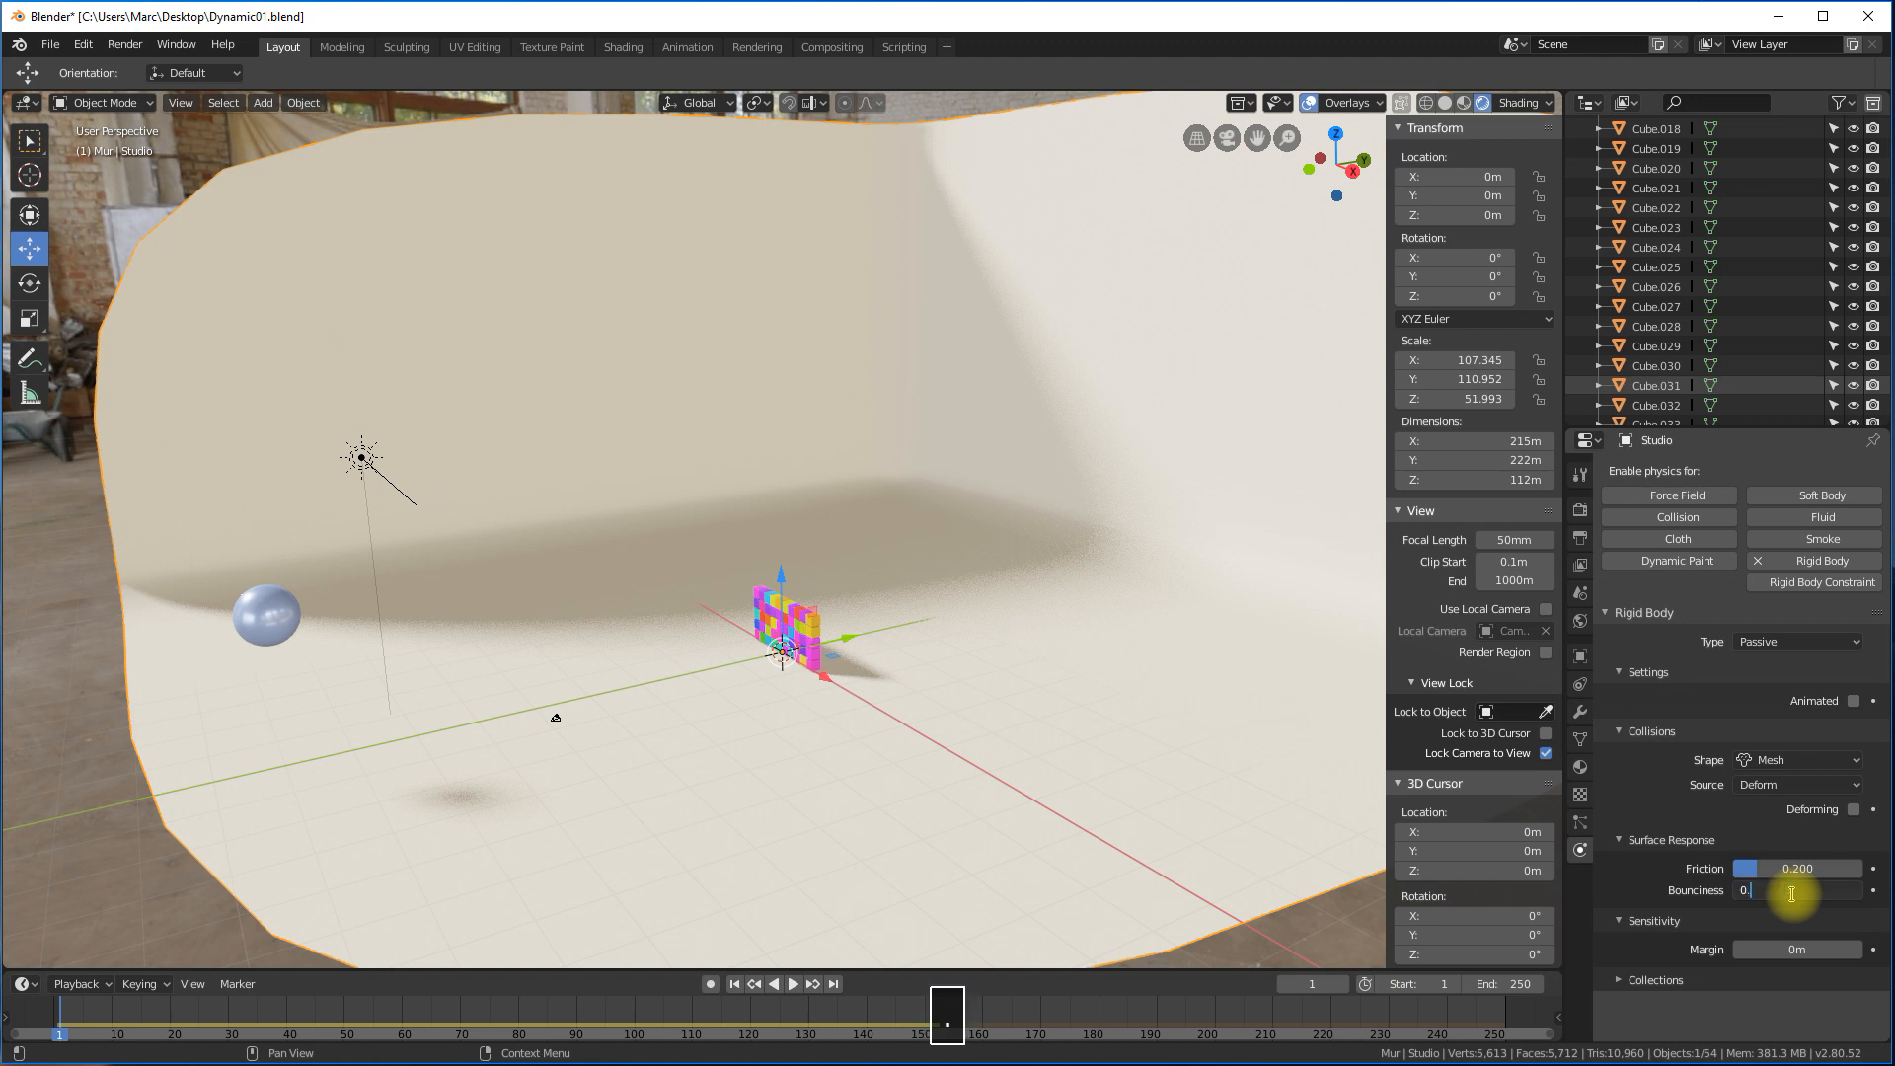
pyautogui.press('Return')
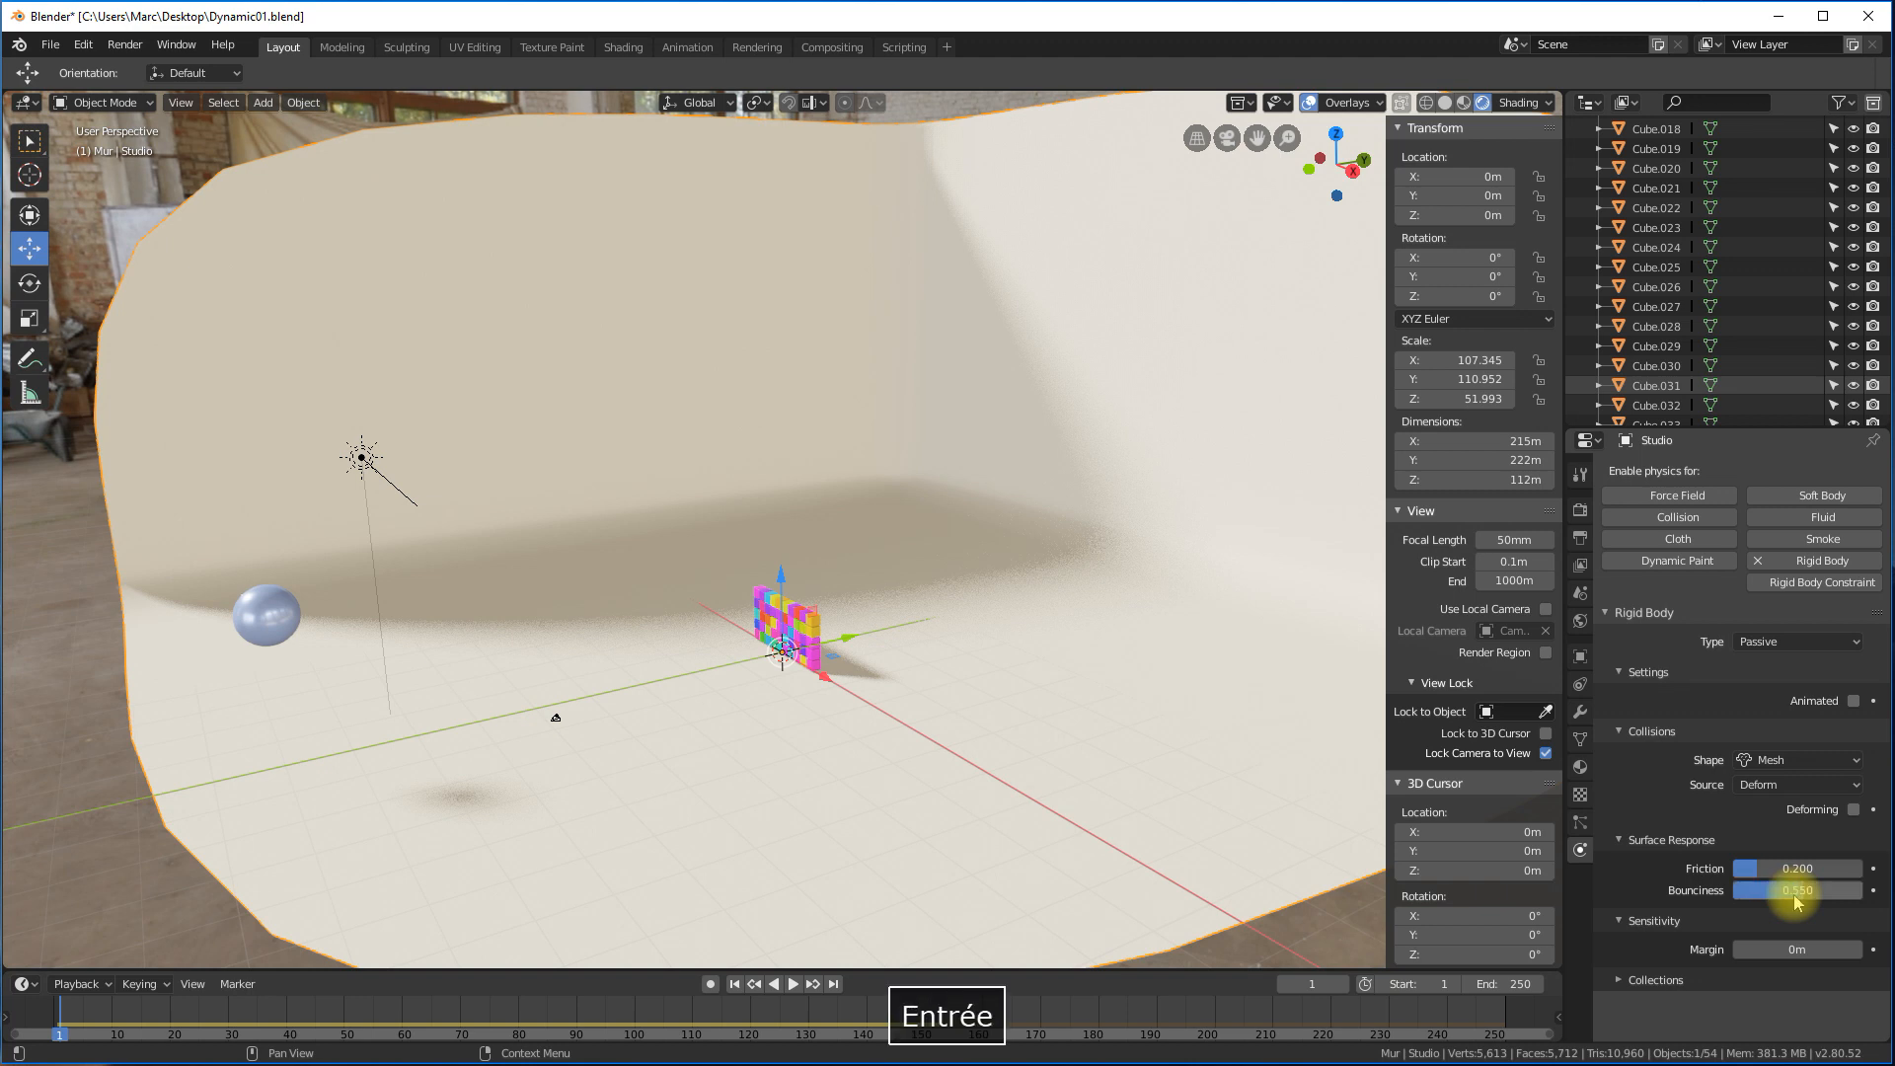
# Play the simulation to check how the sphere rolls on the adjusted Studio surface, stop it and return to frame 1.
pyautogui.click(795, 985)
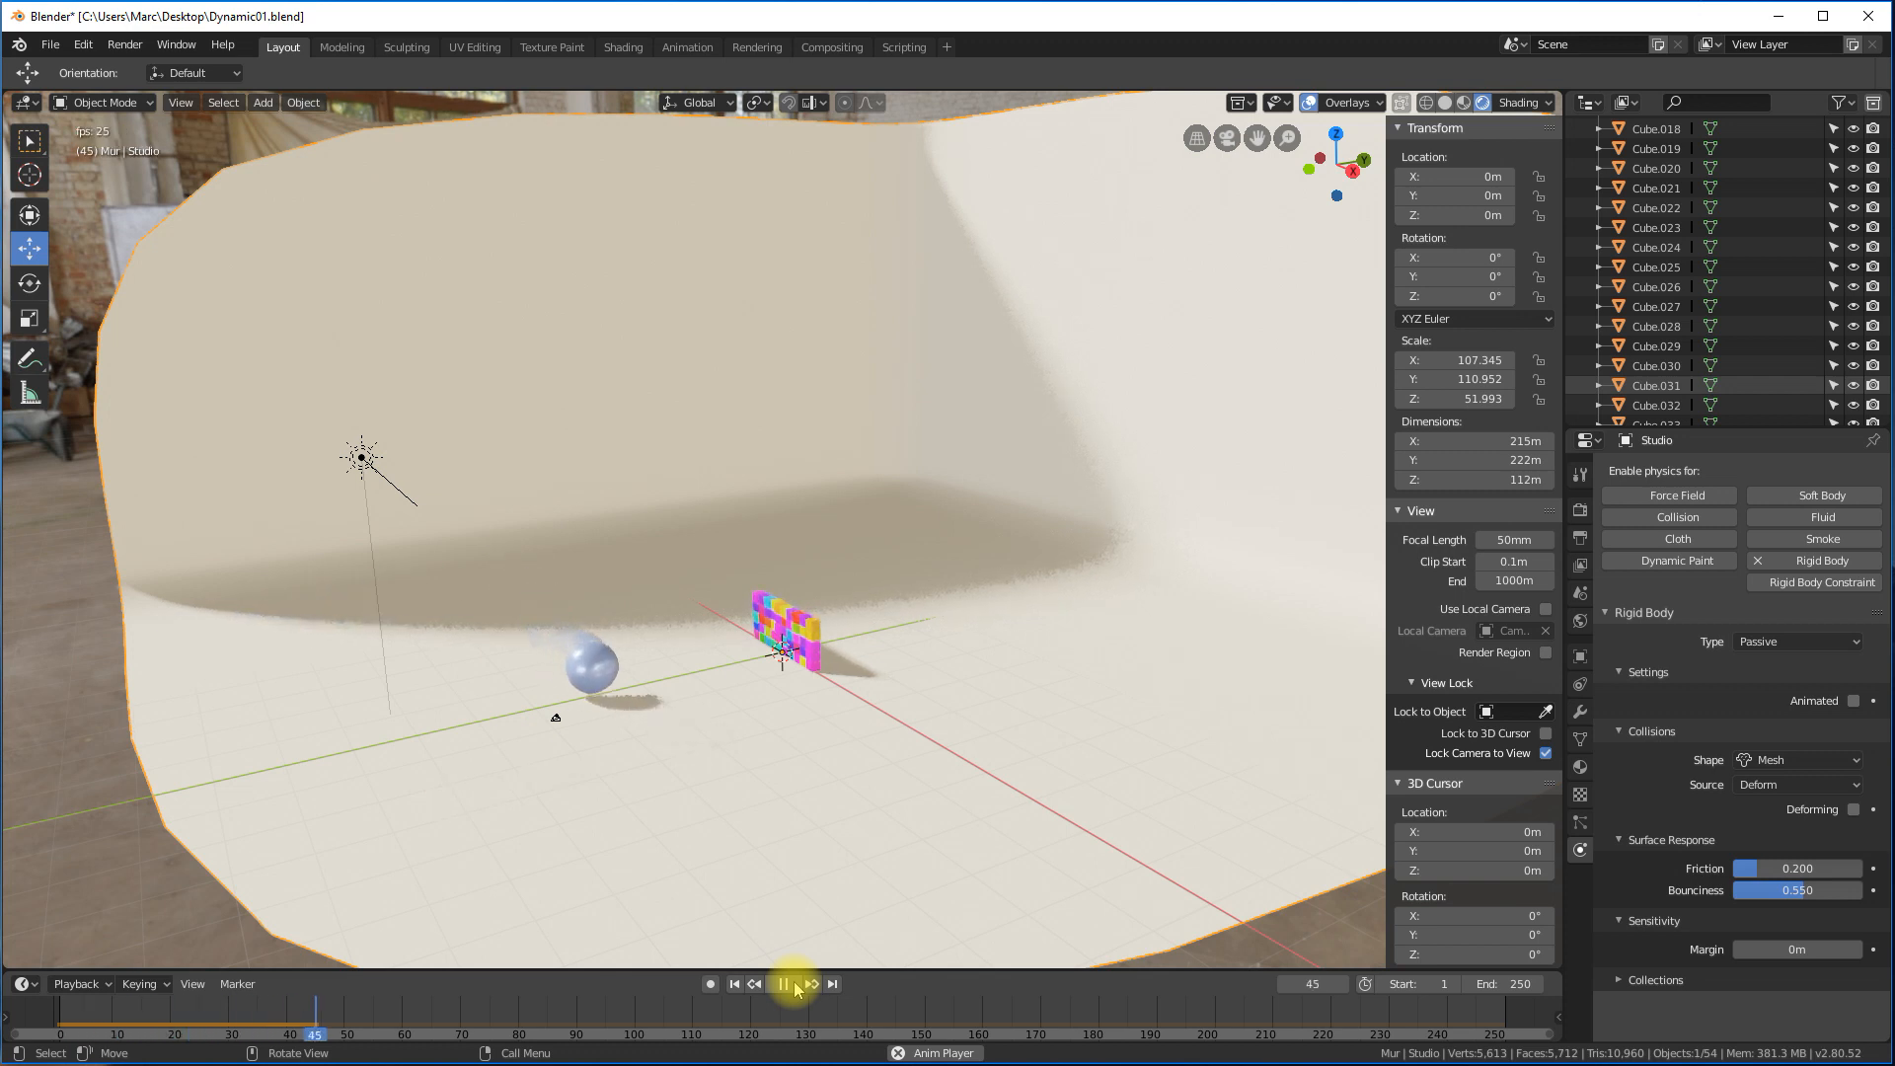
pyautogui.click(796, 984)
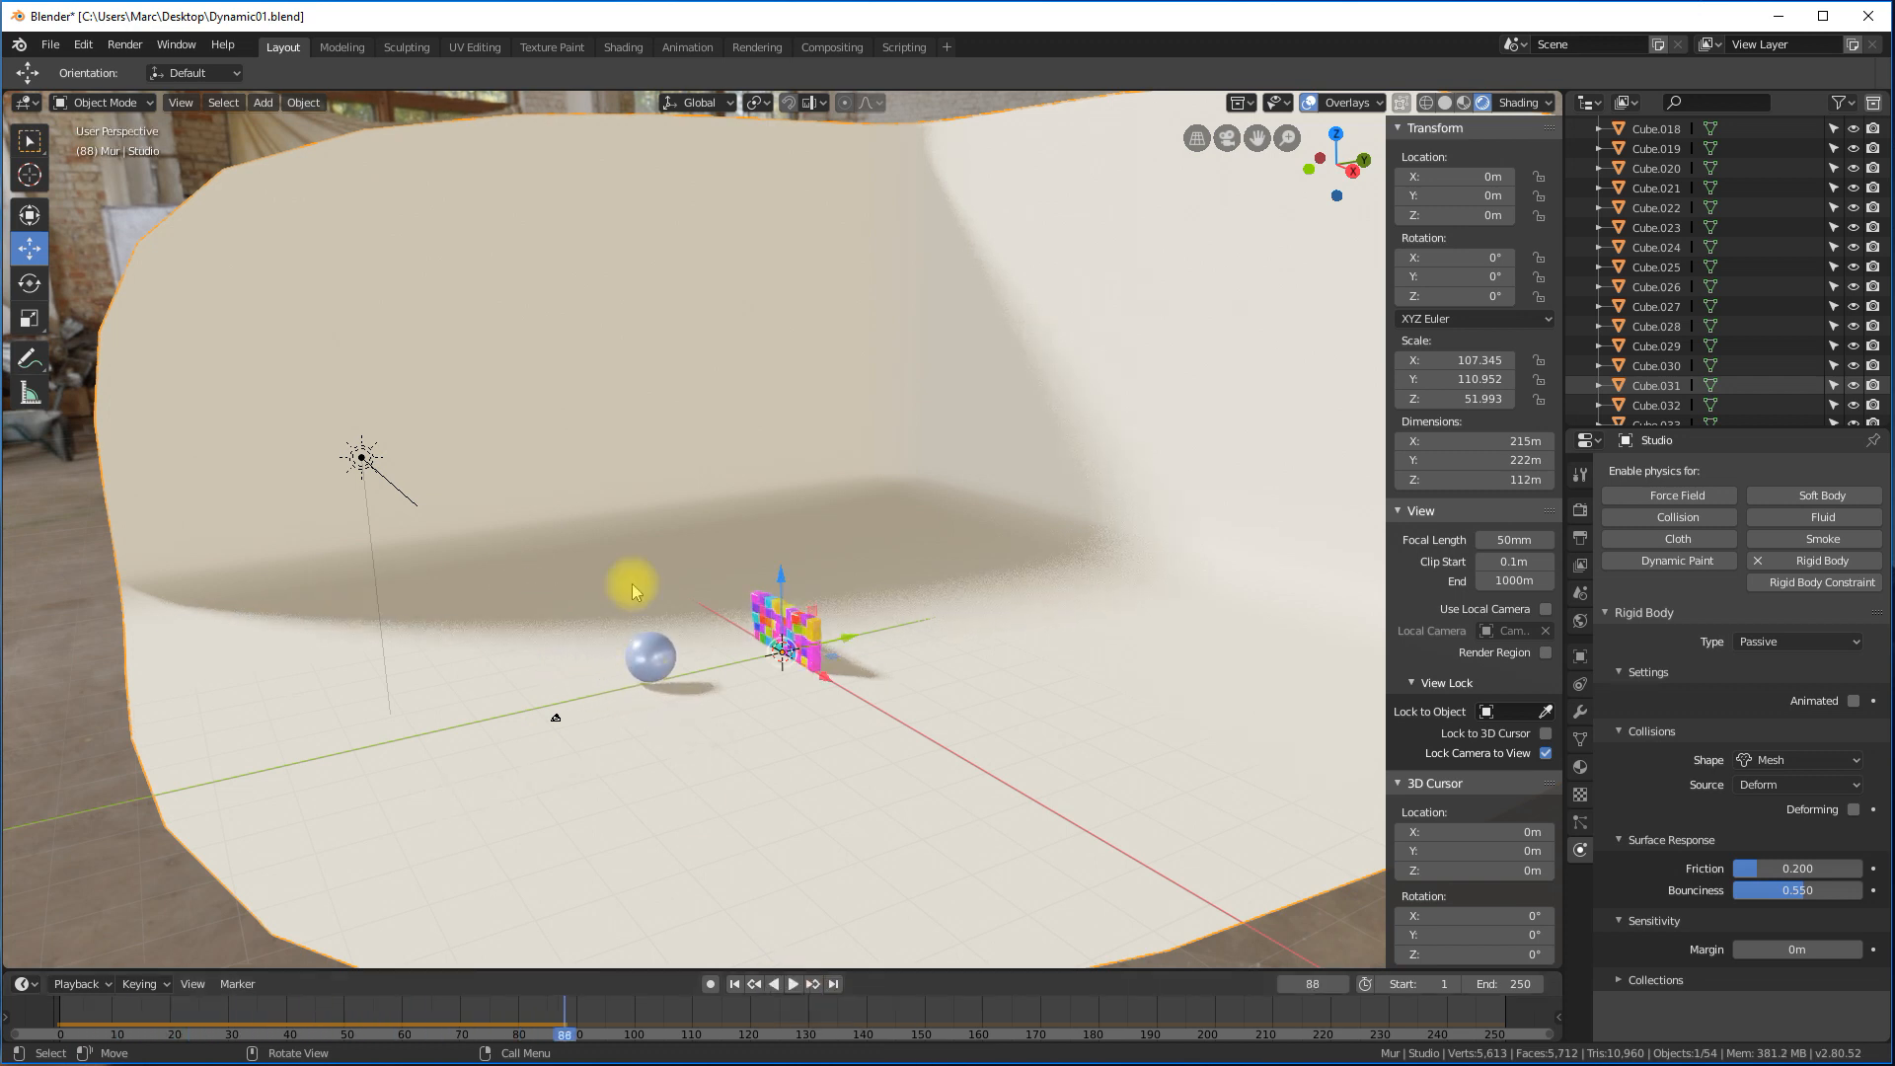
pyautogui.click(734, 984)
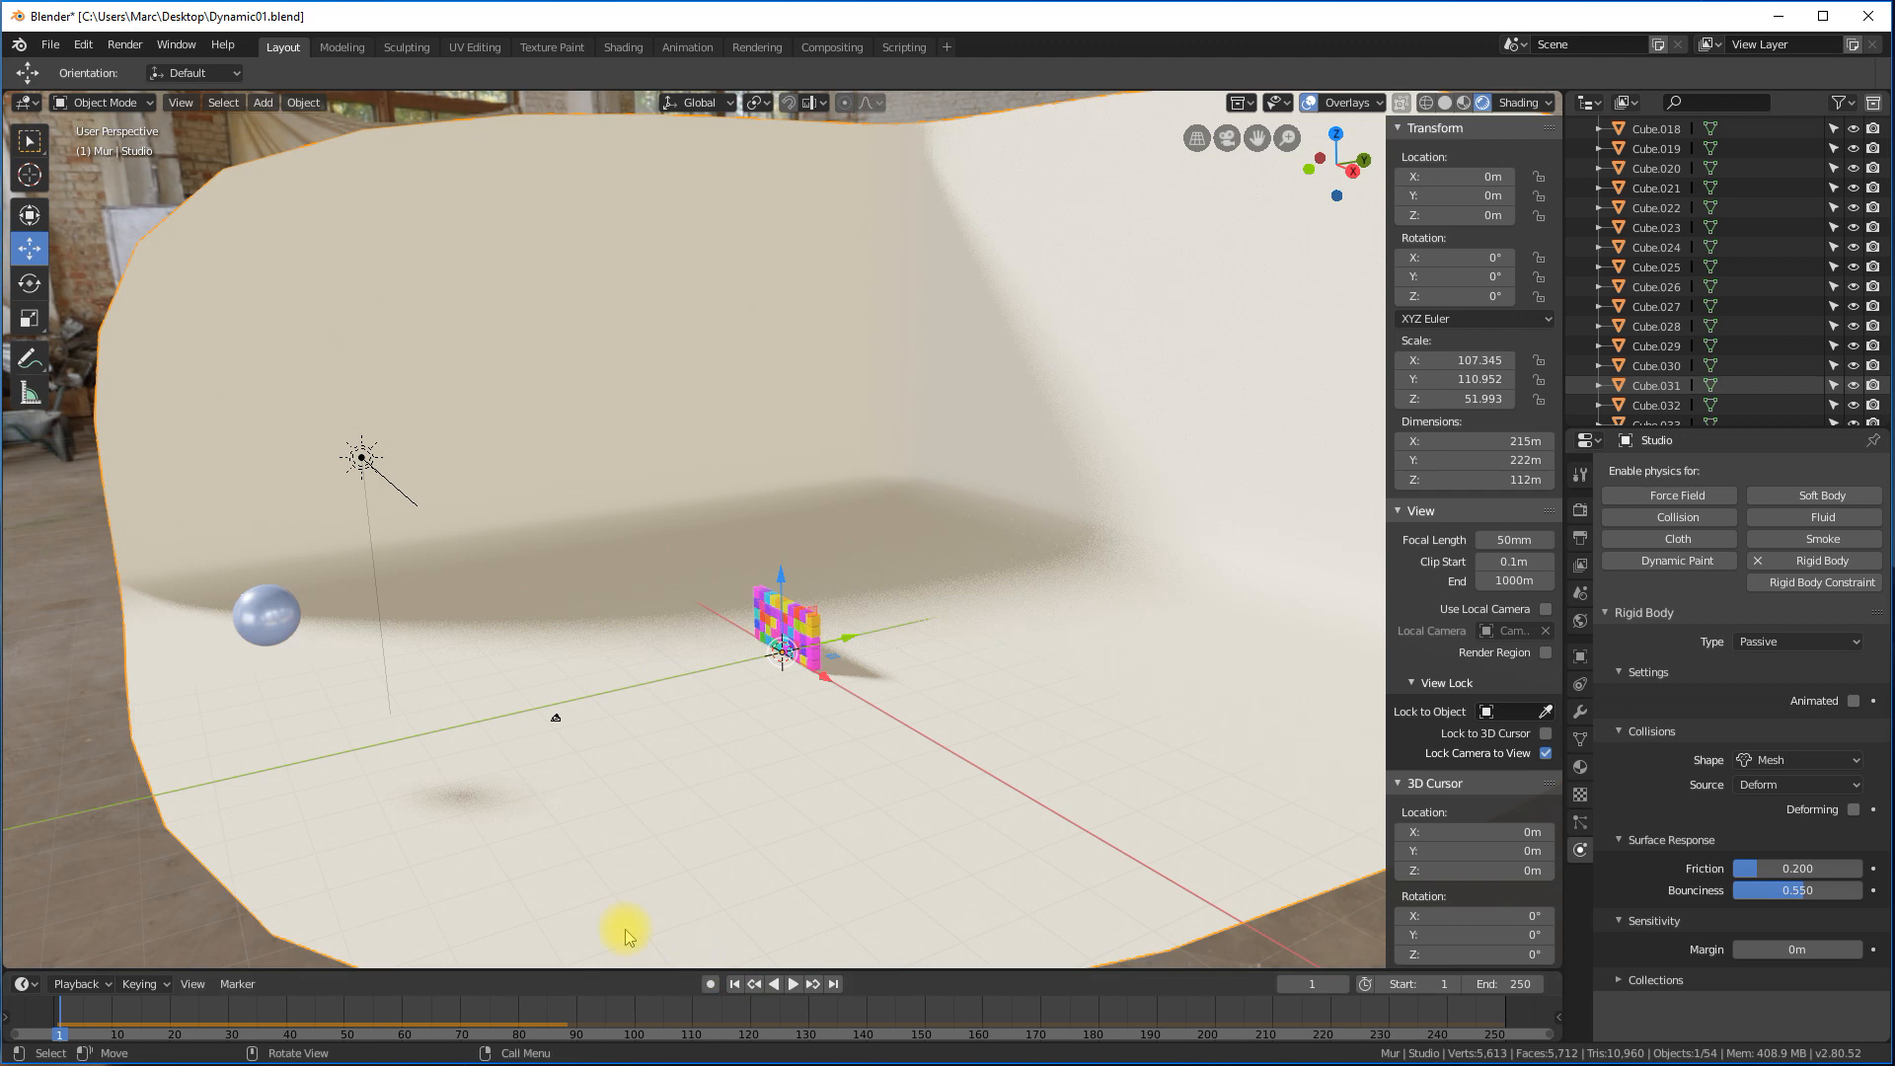
# Move the sphere's last two keyframes earlier, to frames 10 and 11.
pyautogui.click(259, 614)
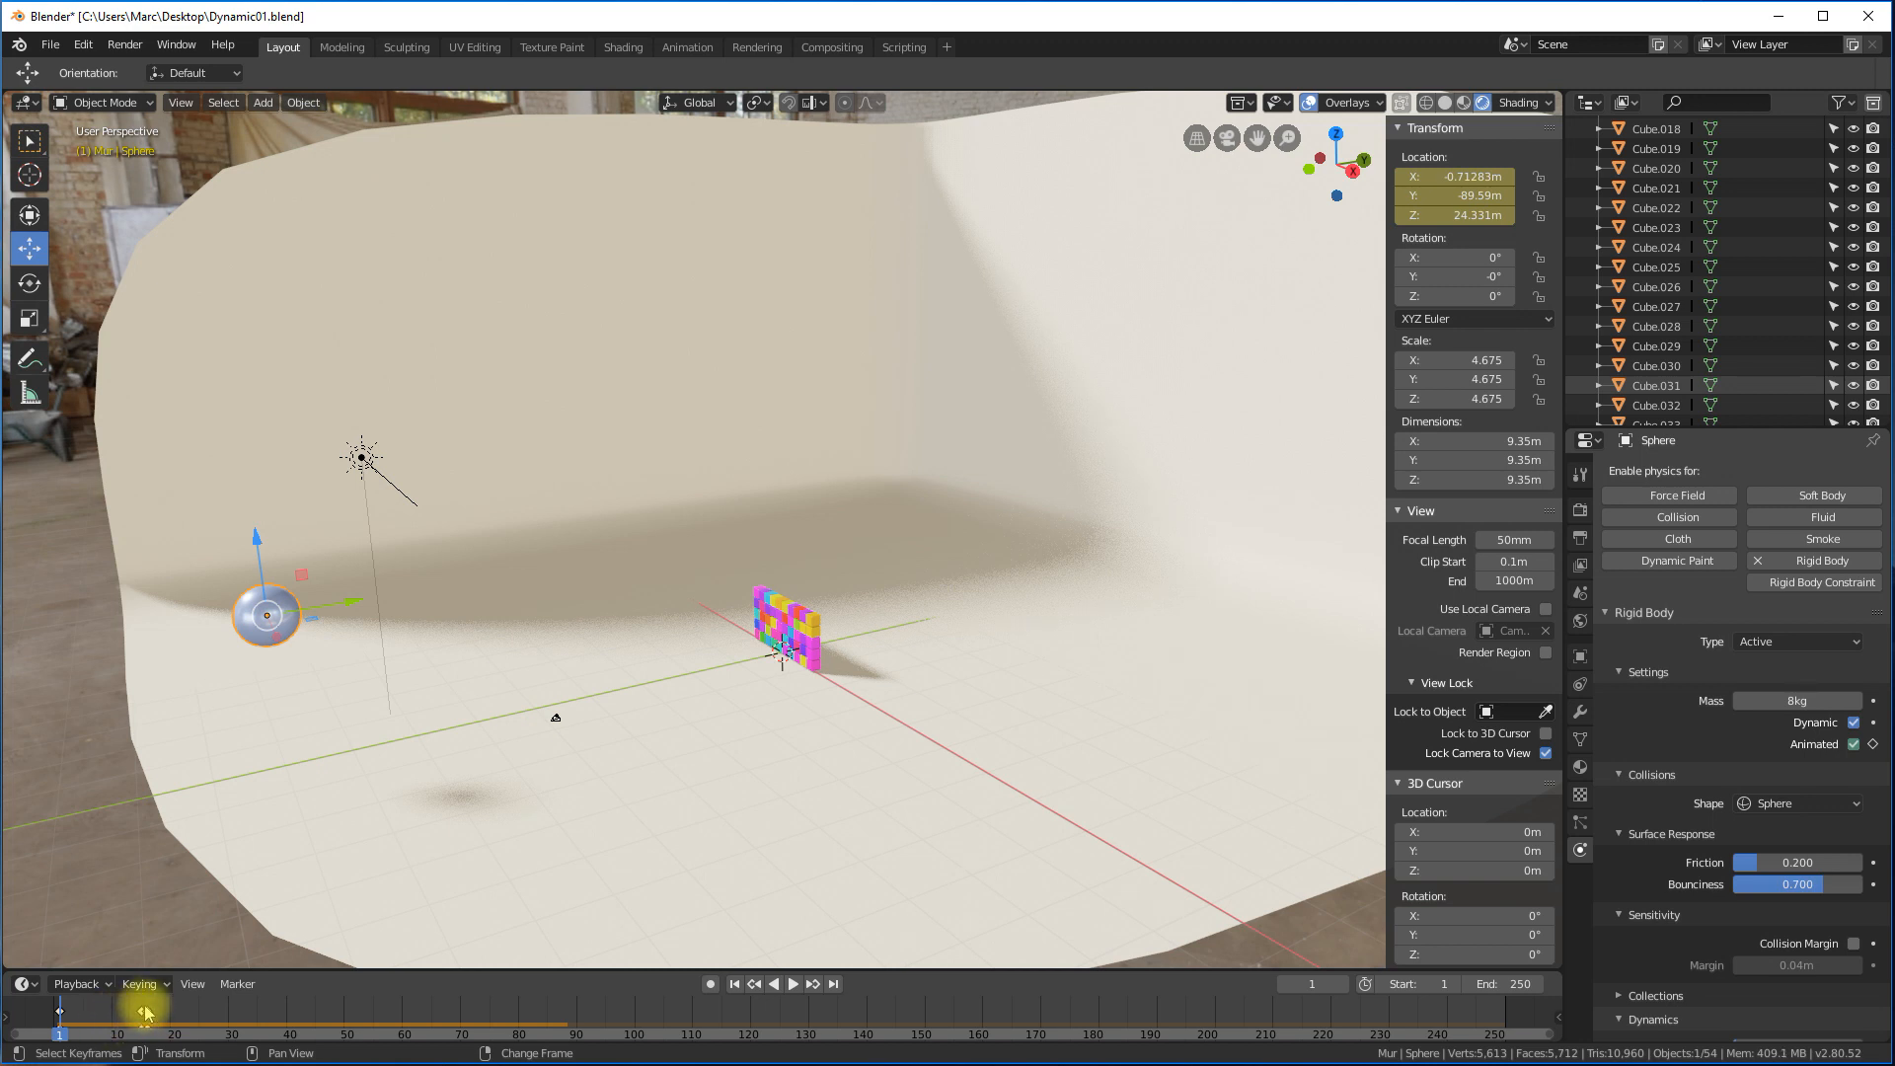
pyautogui.moveTo(146, 1012); pyautogui.dragTo(301, 1014, button='middle')
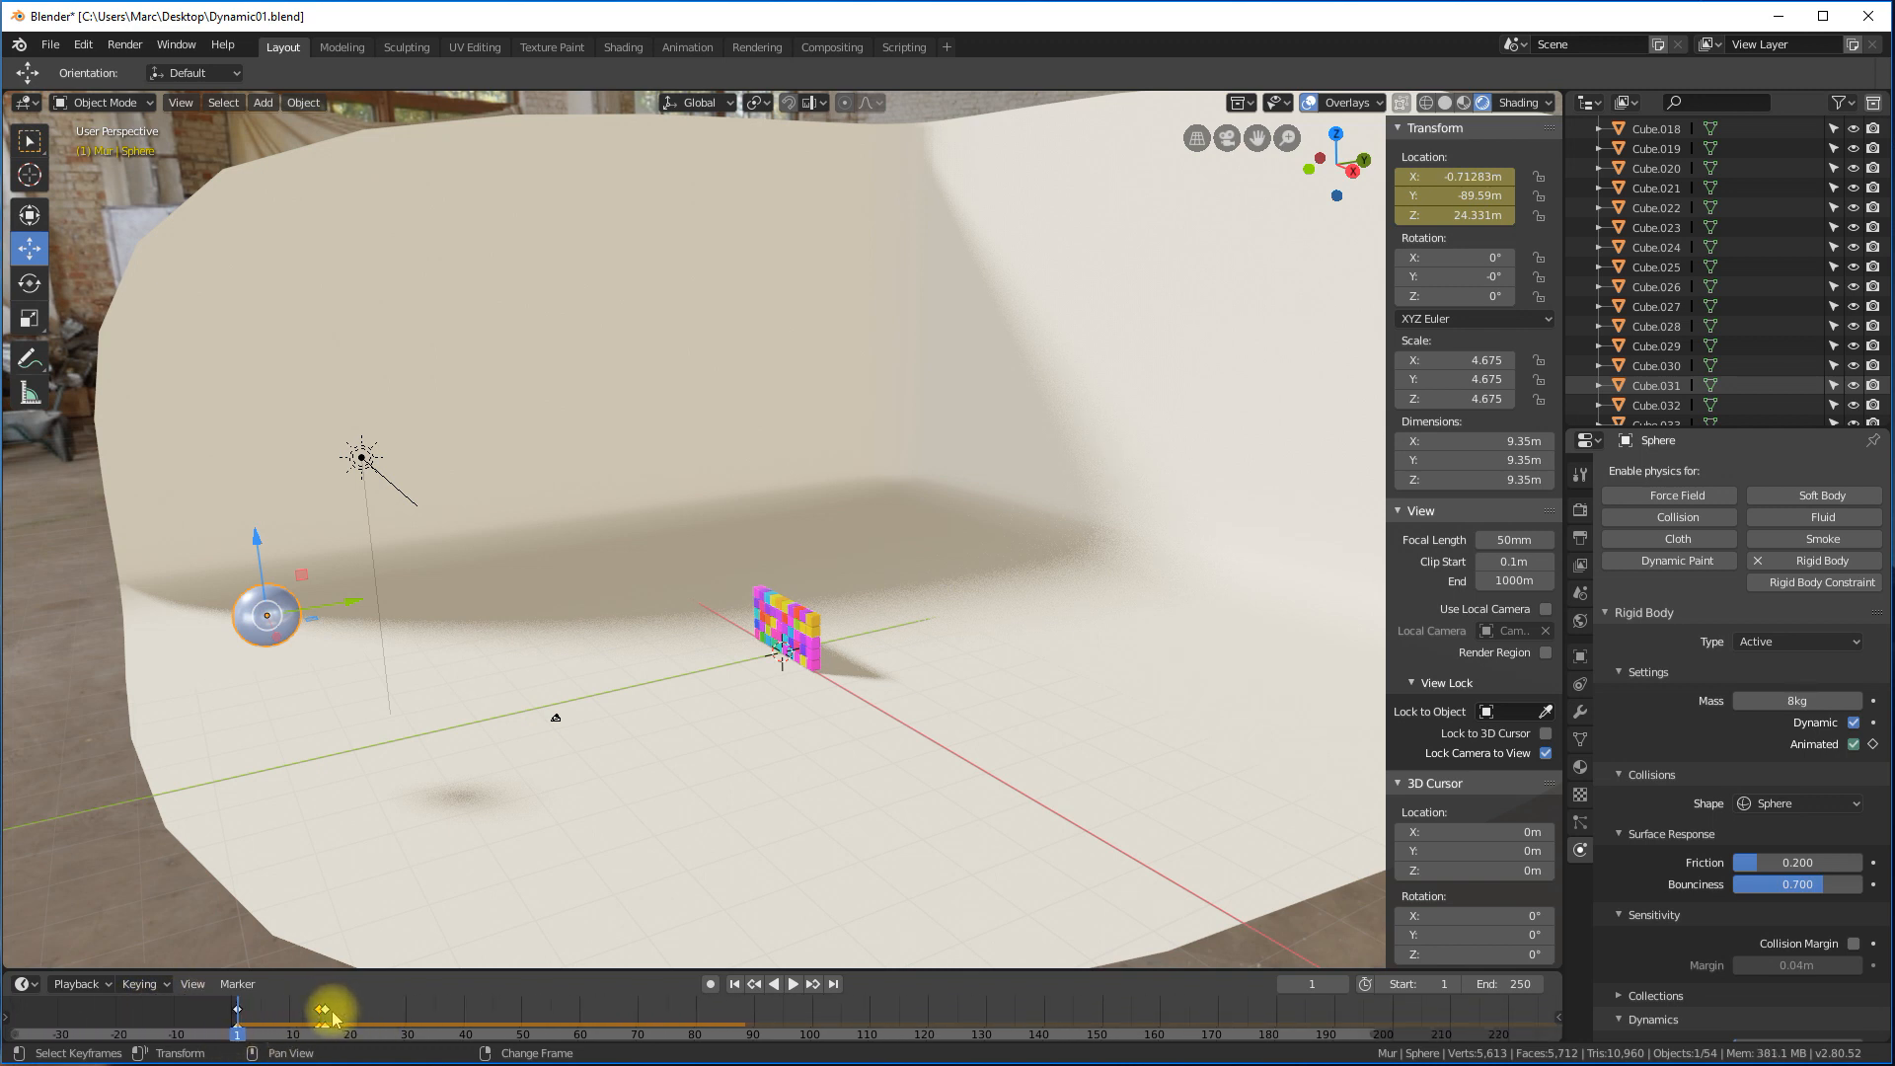
pyautogui.moveTo(316, 1012); pyautogui.dragTo(291, 1011)
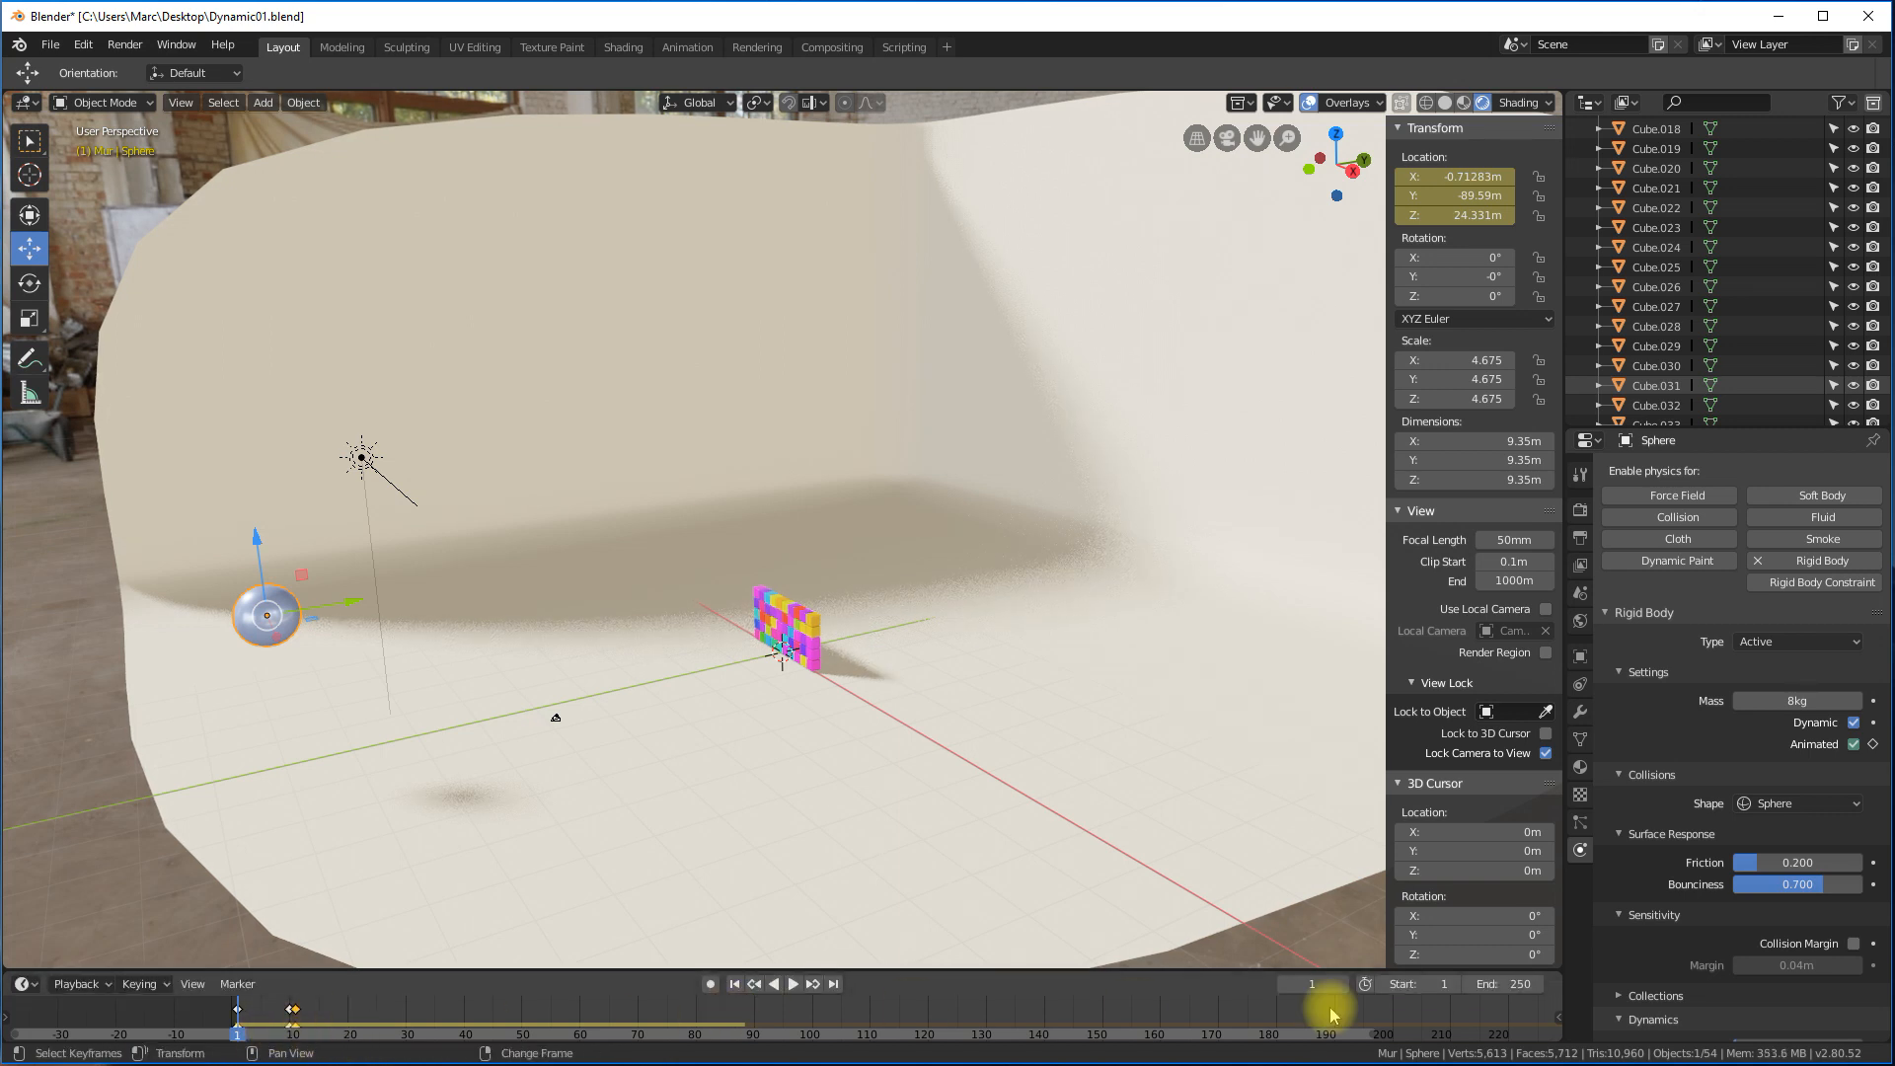
pyautogui.moveTo(1370, 1038); pyautogui.dragTo(622, 1058)
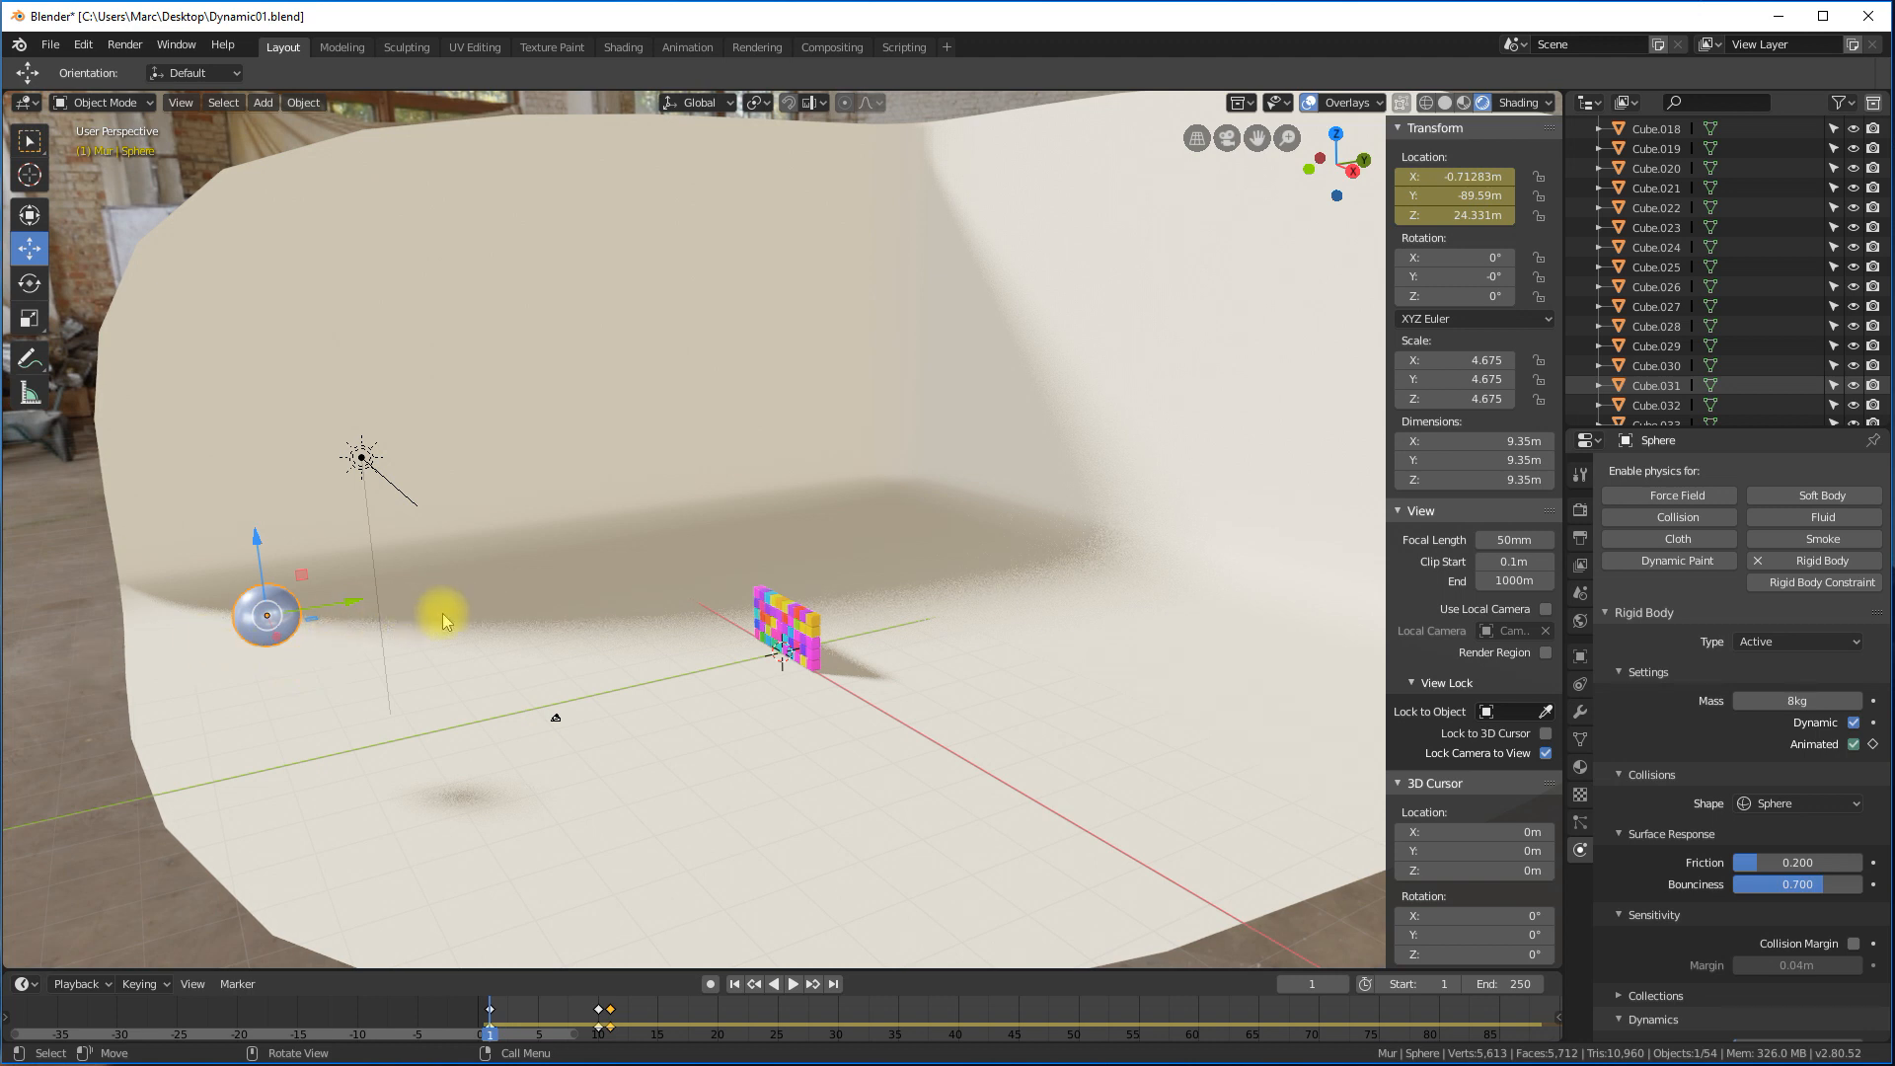
# Set the sphere's rigid body mass to 1 kg and replay the simulation from frame 1.
pyautogui.click(1788, 705)
pyautogui.press('Return')
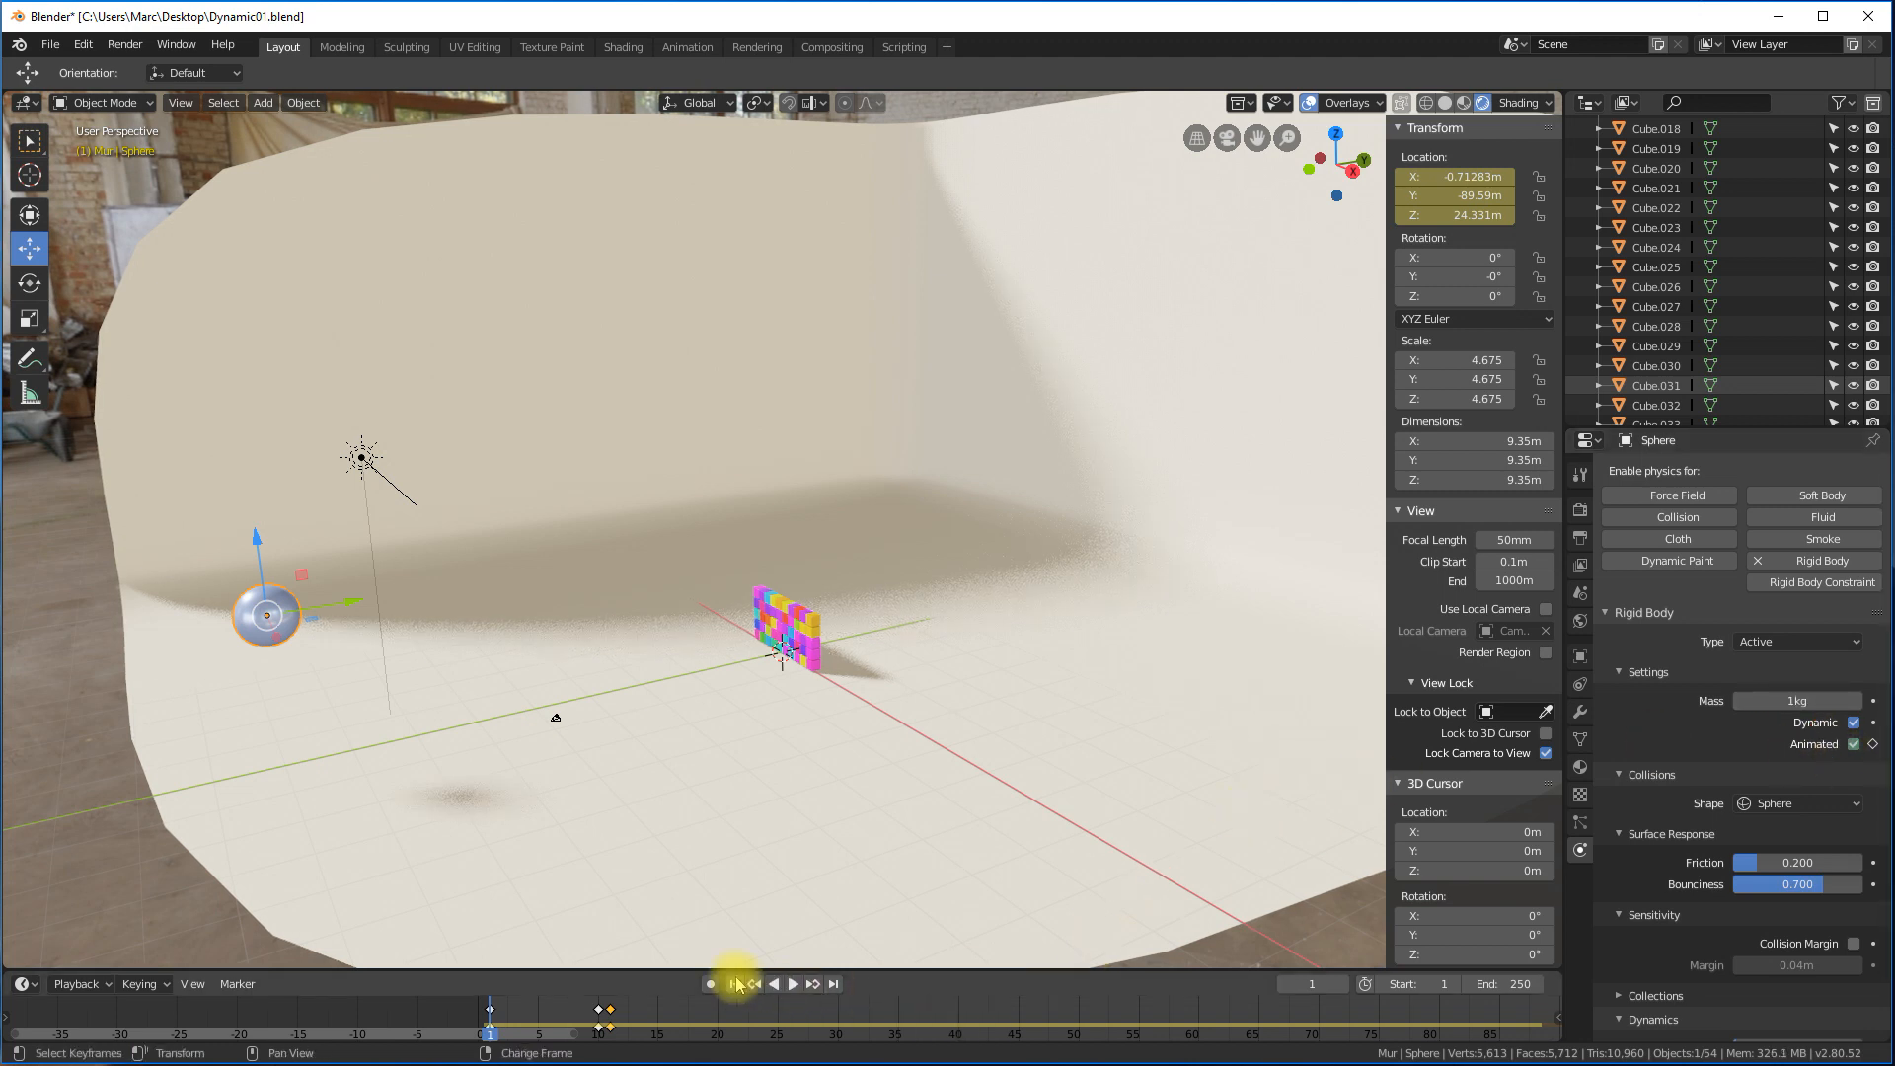
pyautogui.click(792, 985)
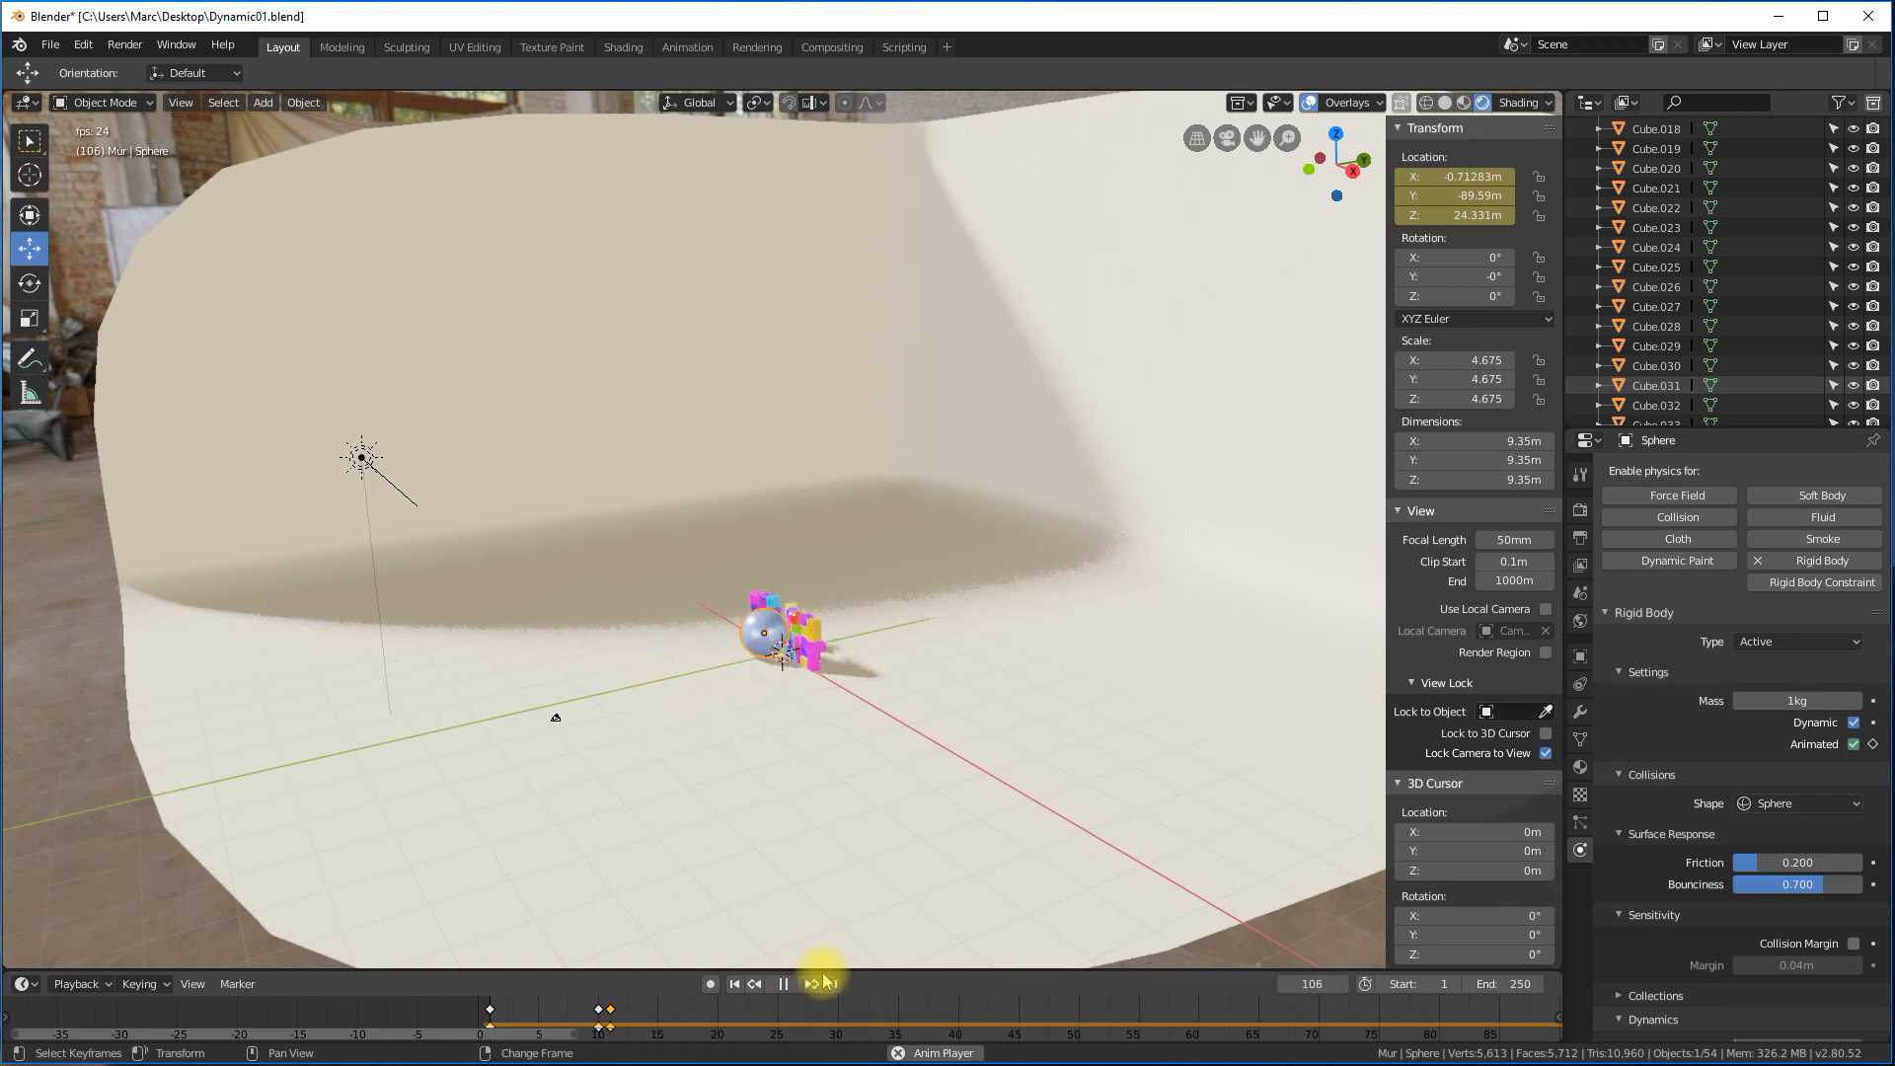
pyautogui.click(733, 984)
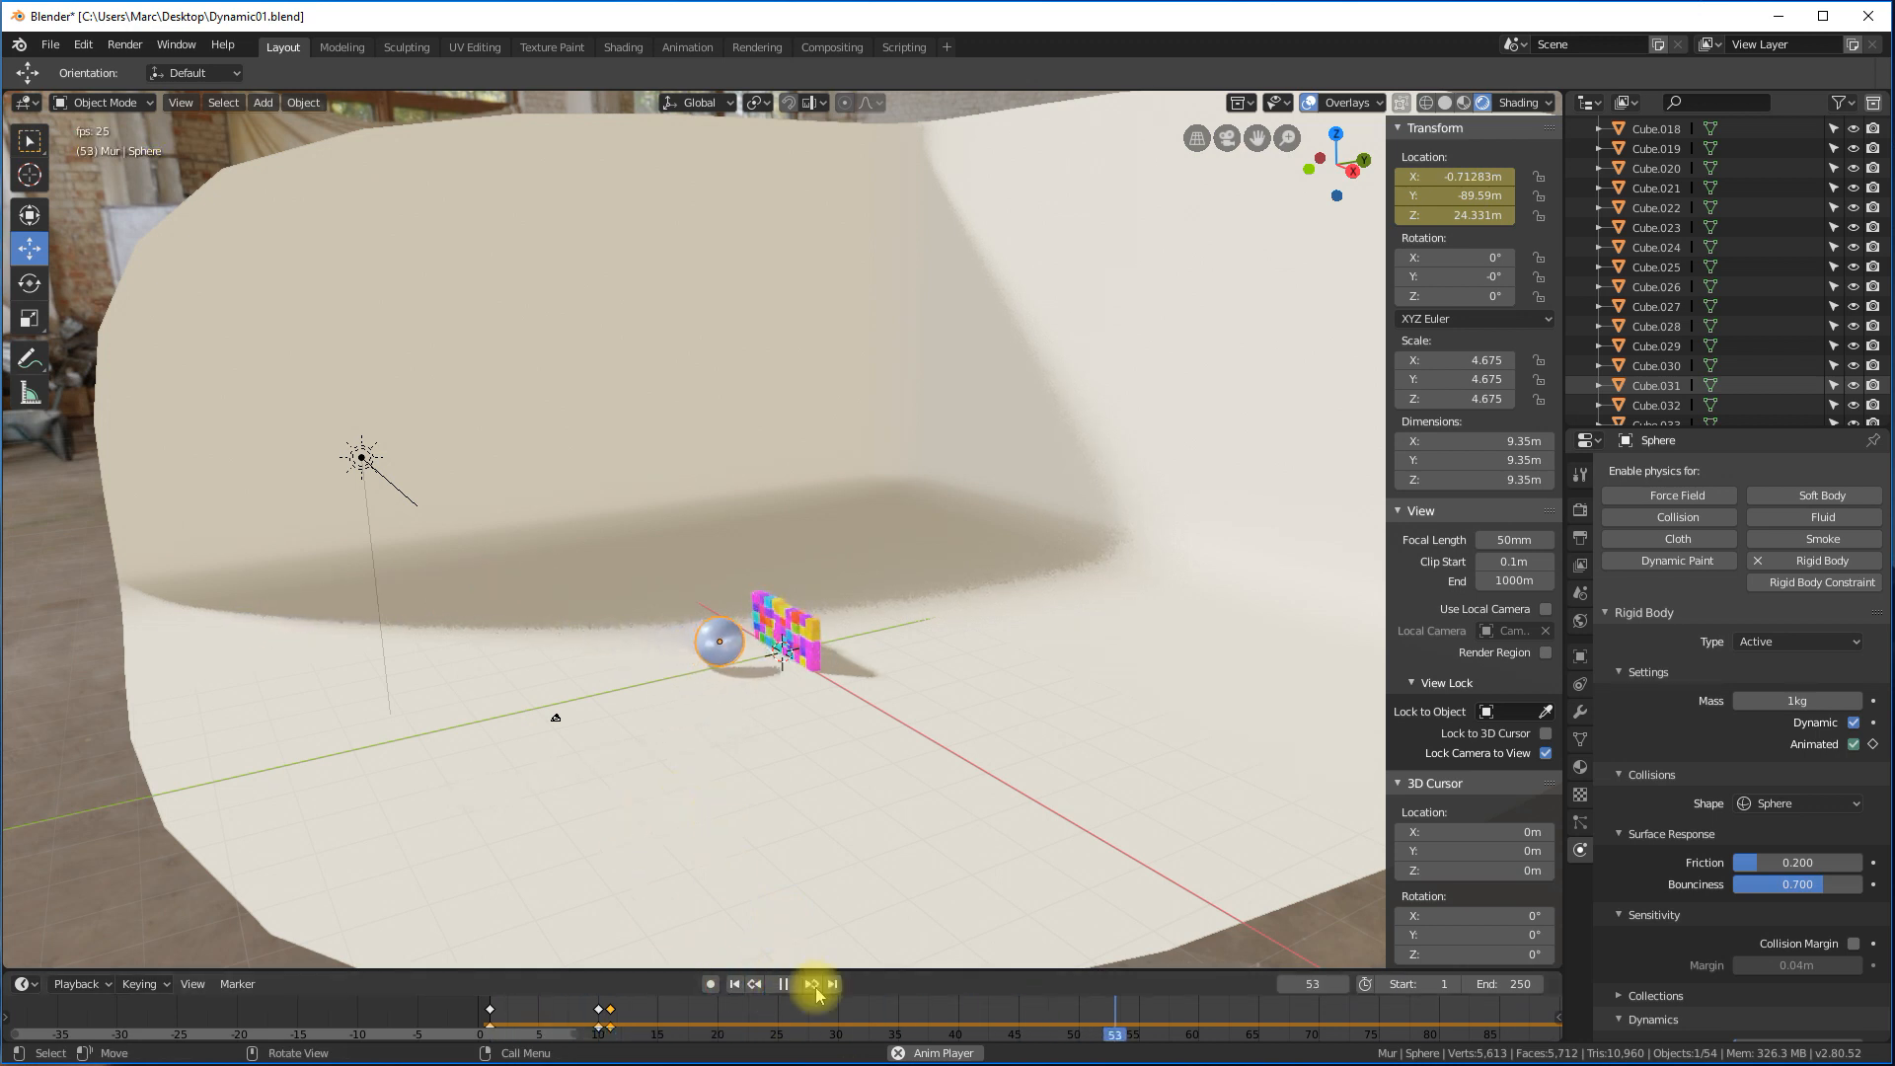
# Stop the playback at frame 1, and set the sphere's rigid body bounciness to 1 and translation damping to 0.01.
pyautogui.click(779, 984)
pyautogui.click(733, 984)
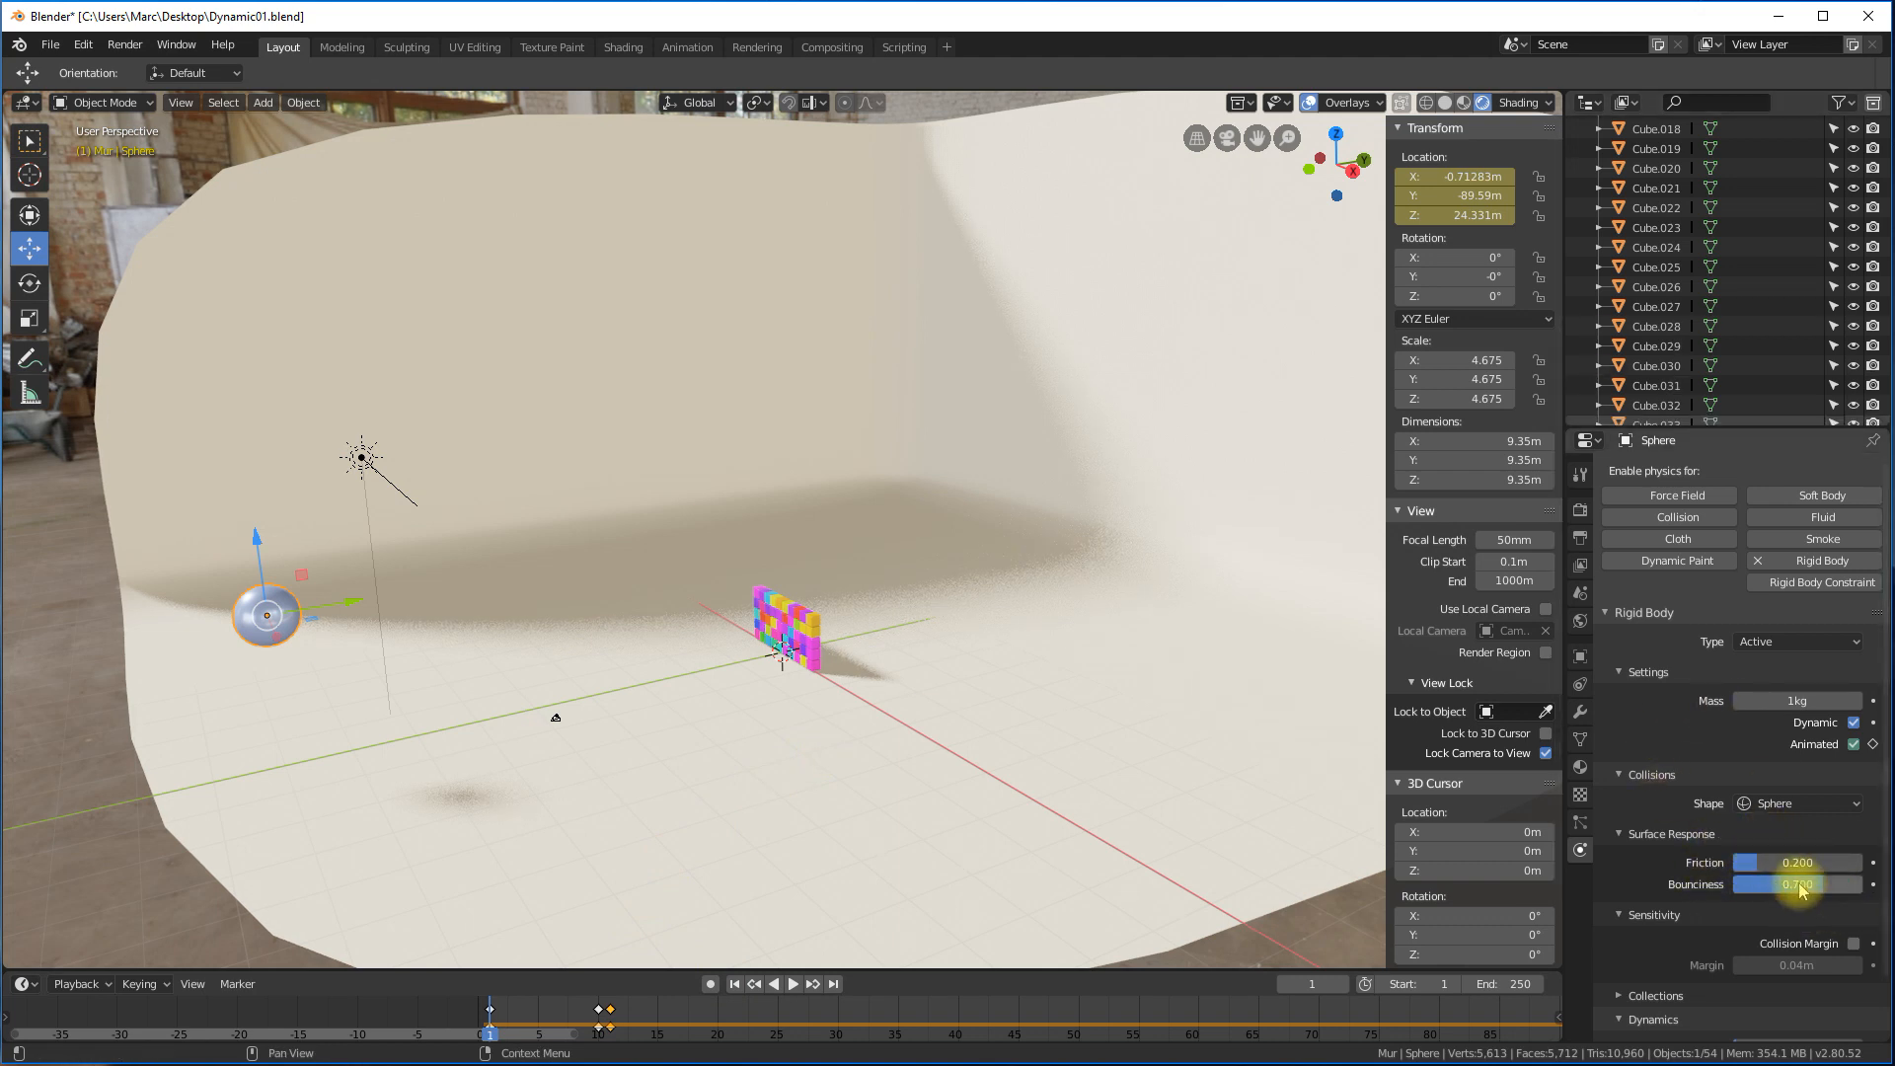
pyautogui.scroll(-2, 1729, 894)
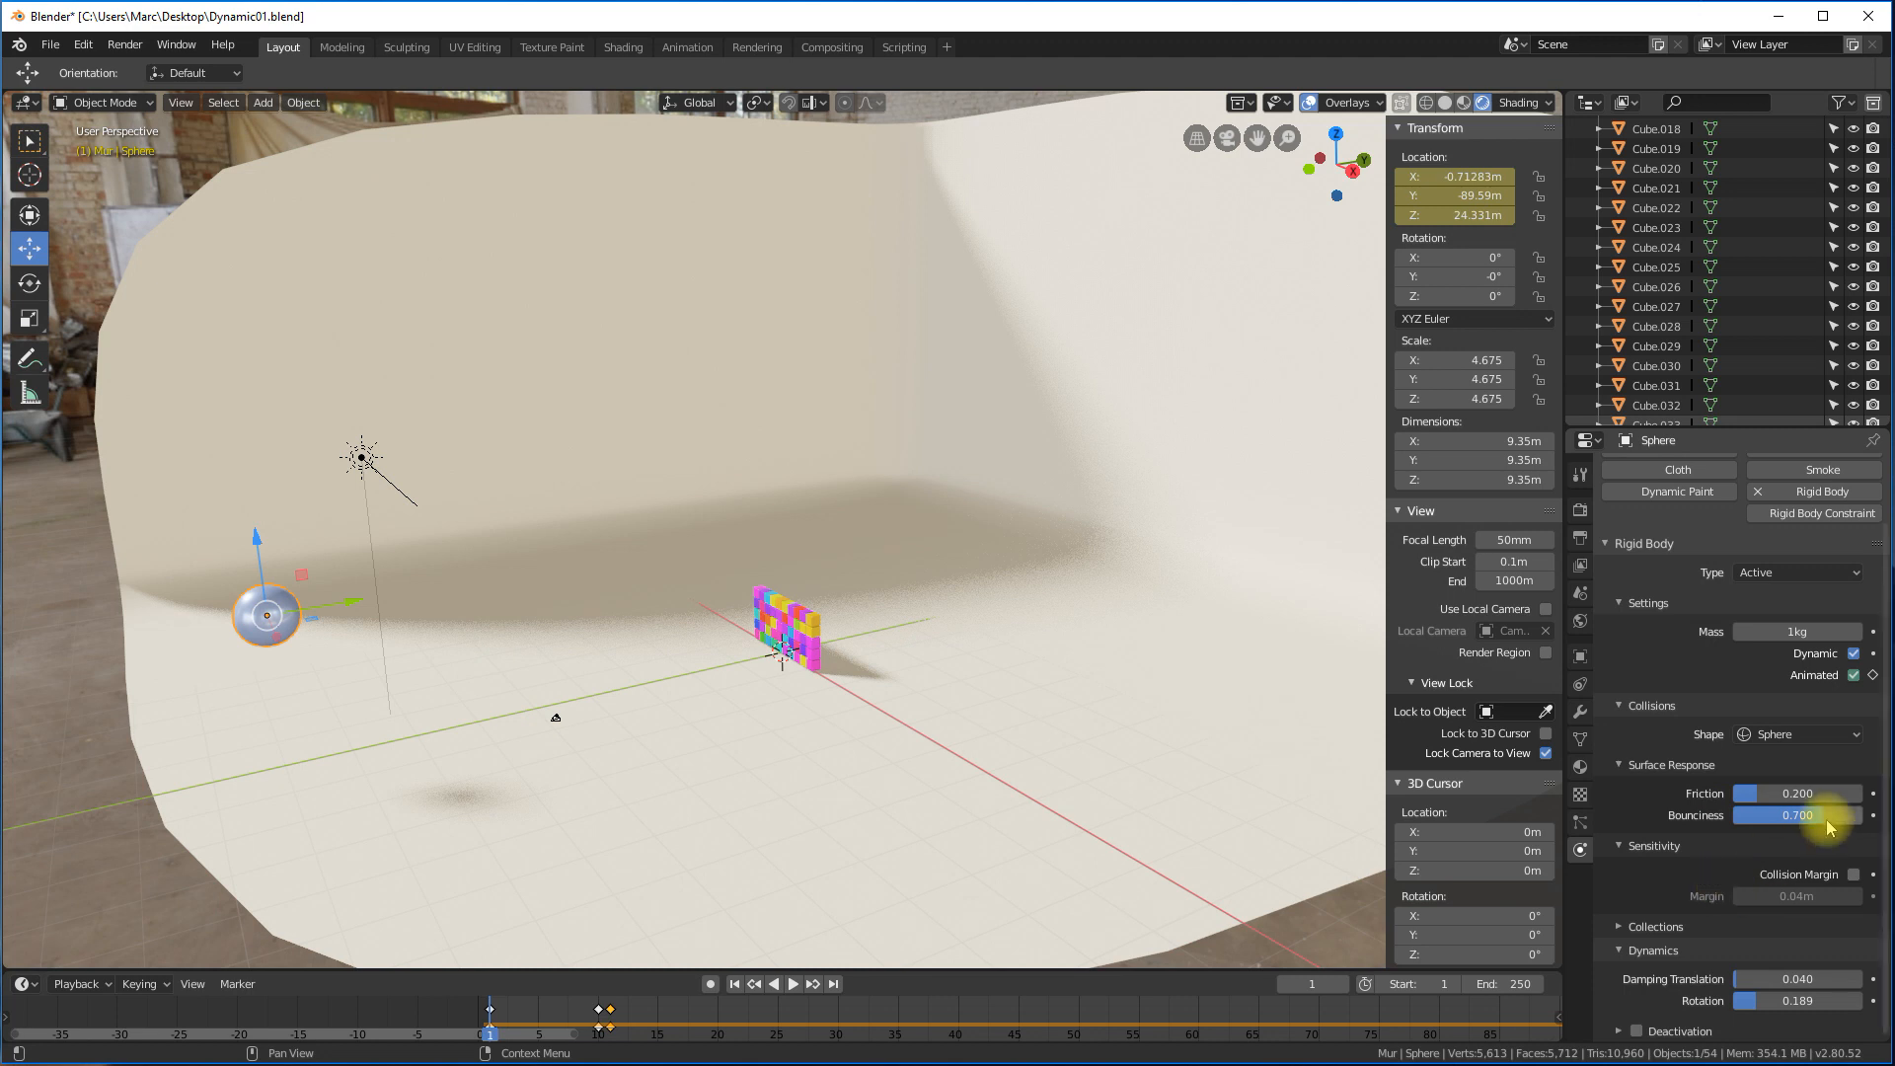
pyautogui.moveTo(1824, 817); pyautogui.dragTo(1867, 821)
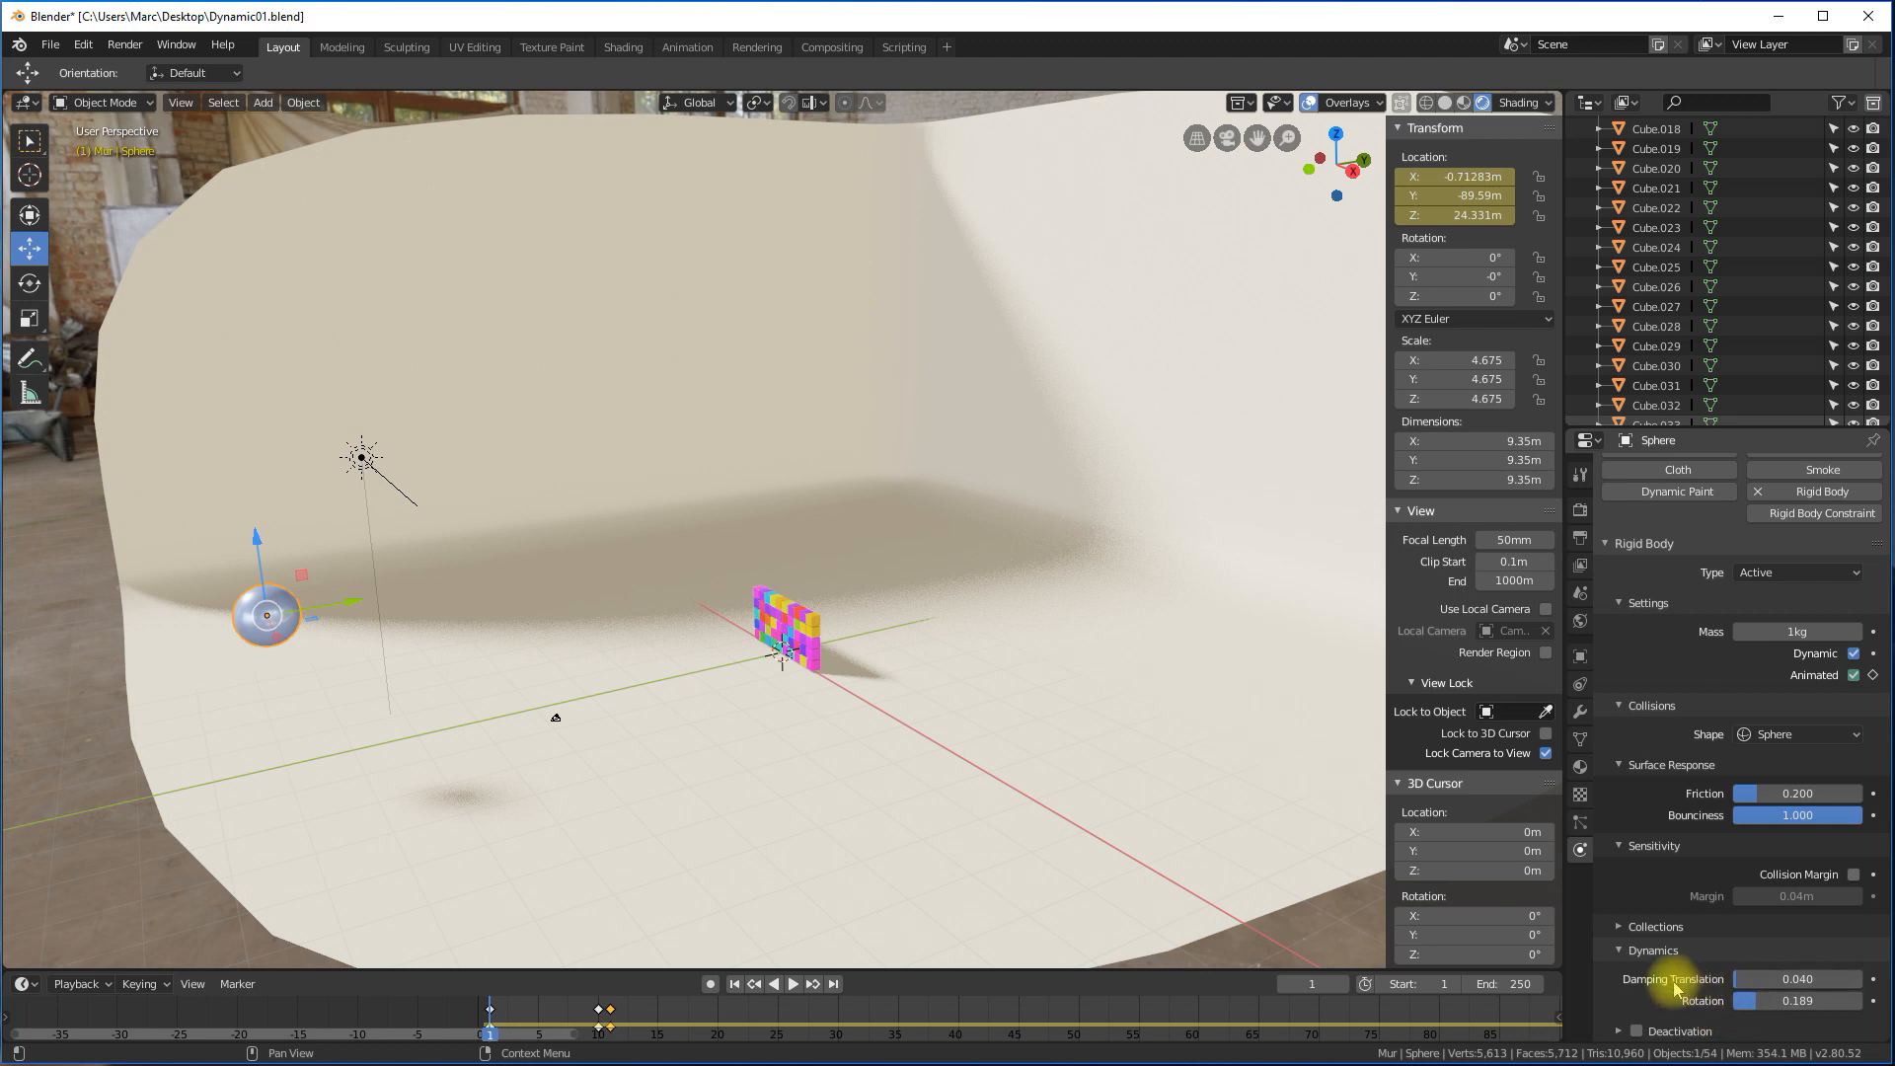
pyautogui.click(1765, 977)
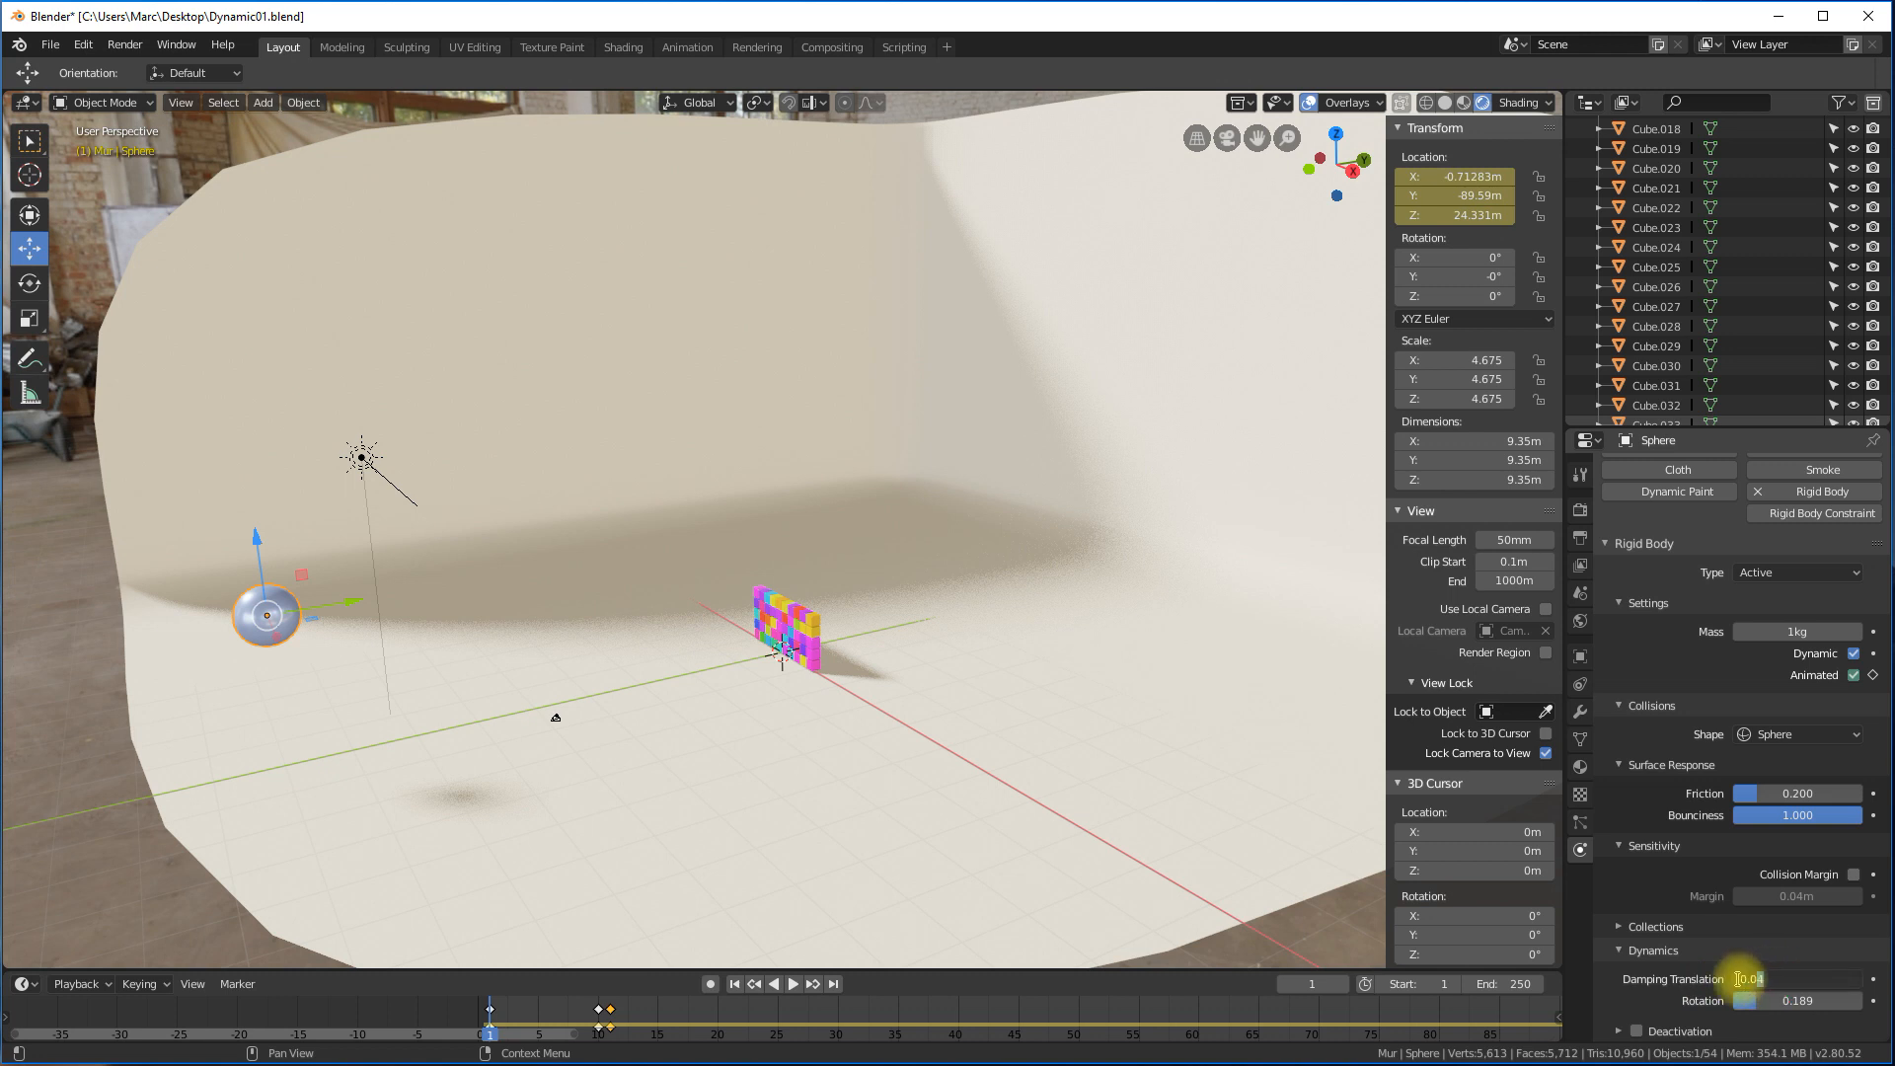
pyautogui.write('0.01')
pyautogui.press('Return')
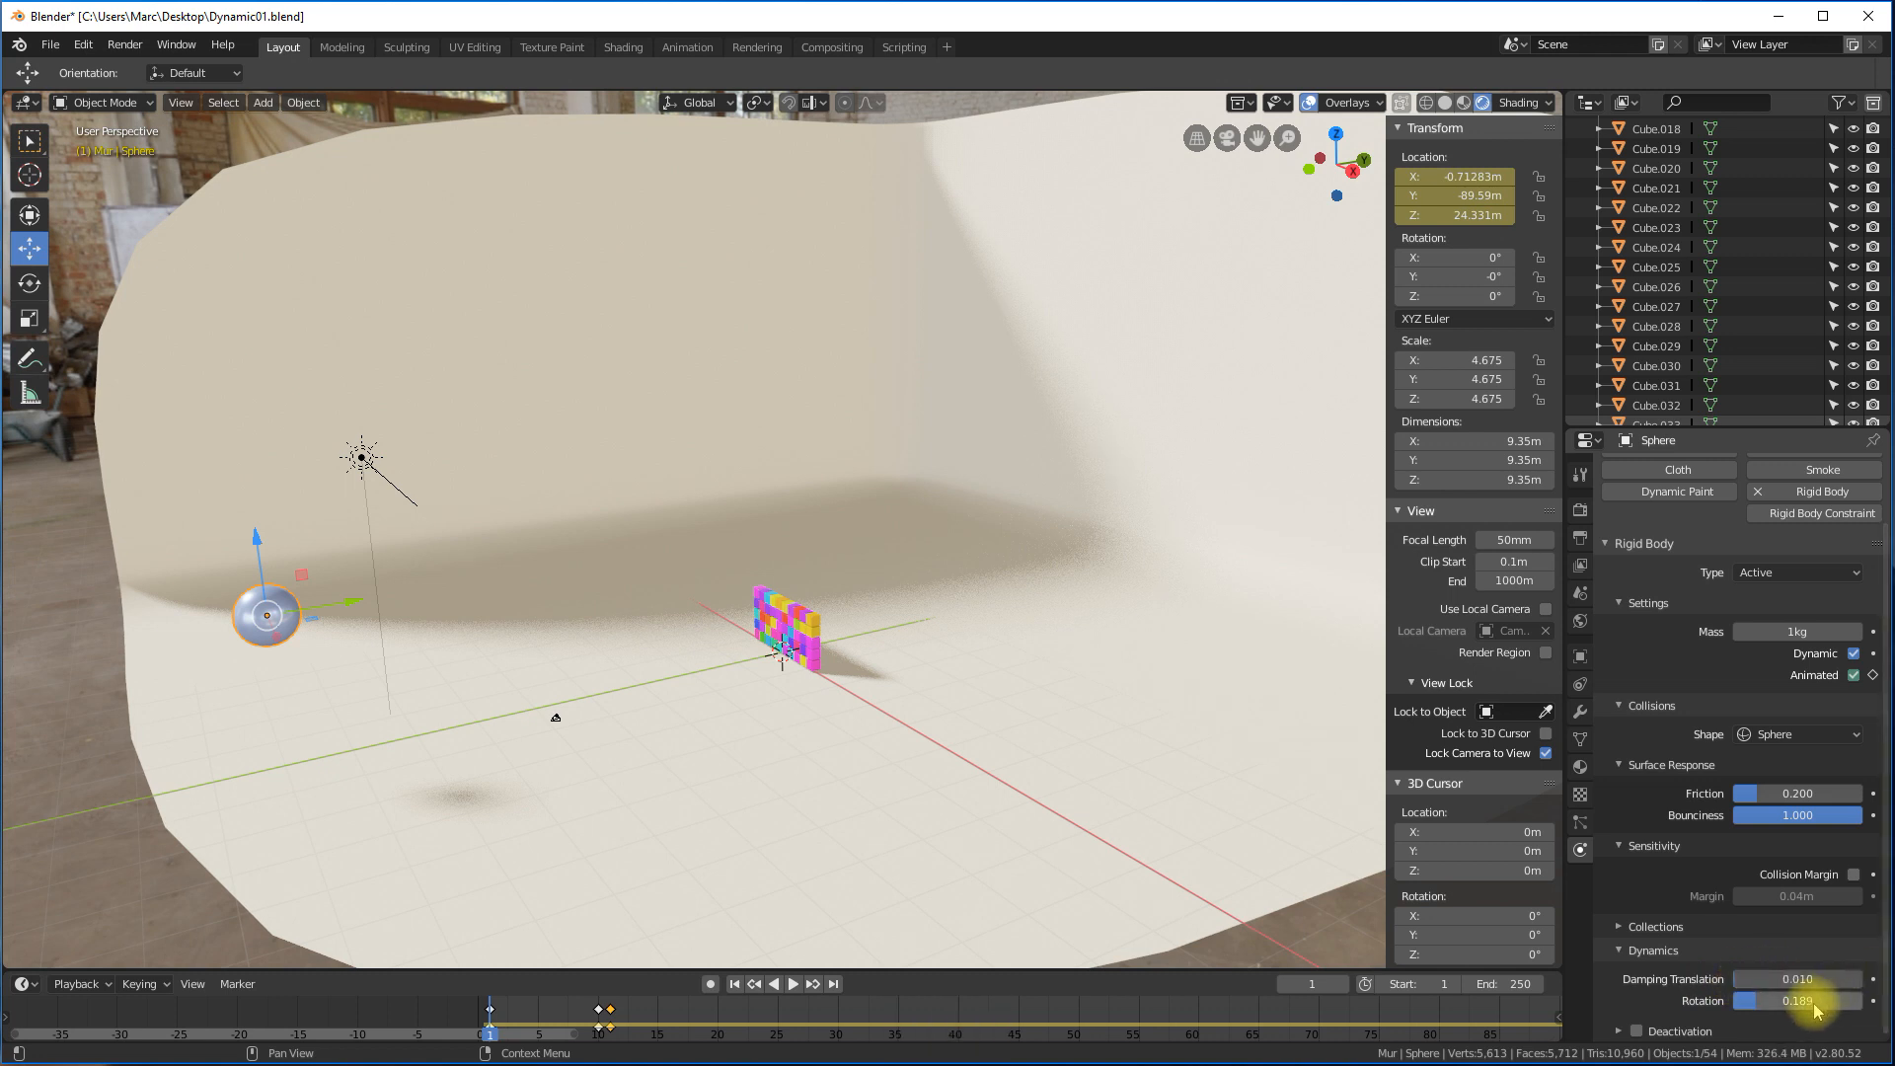
# Set the sphere's rigid body friction to 0.1, play the simulation, and return to frame 1.
pyautogui.scroll(3, 1678, 977)
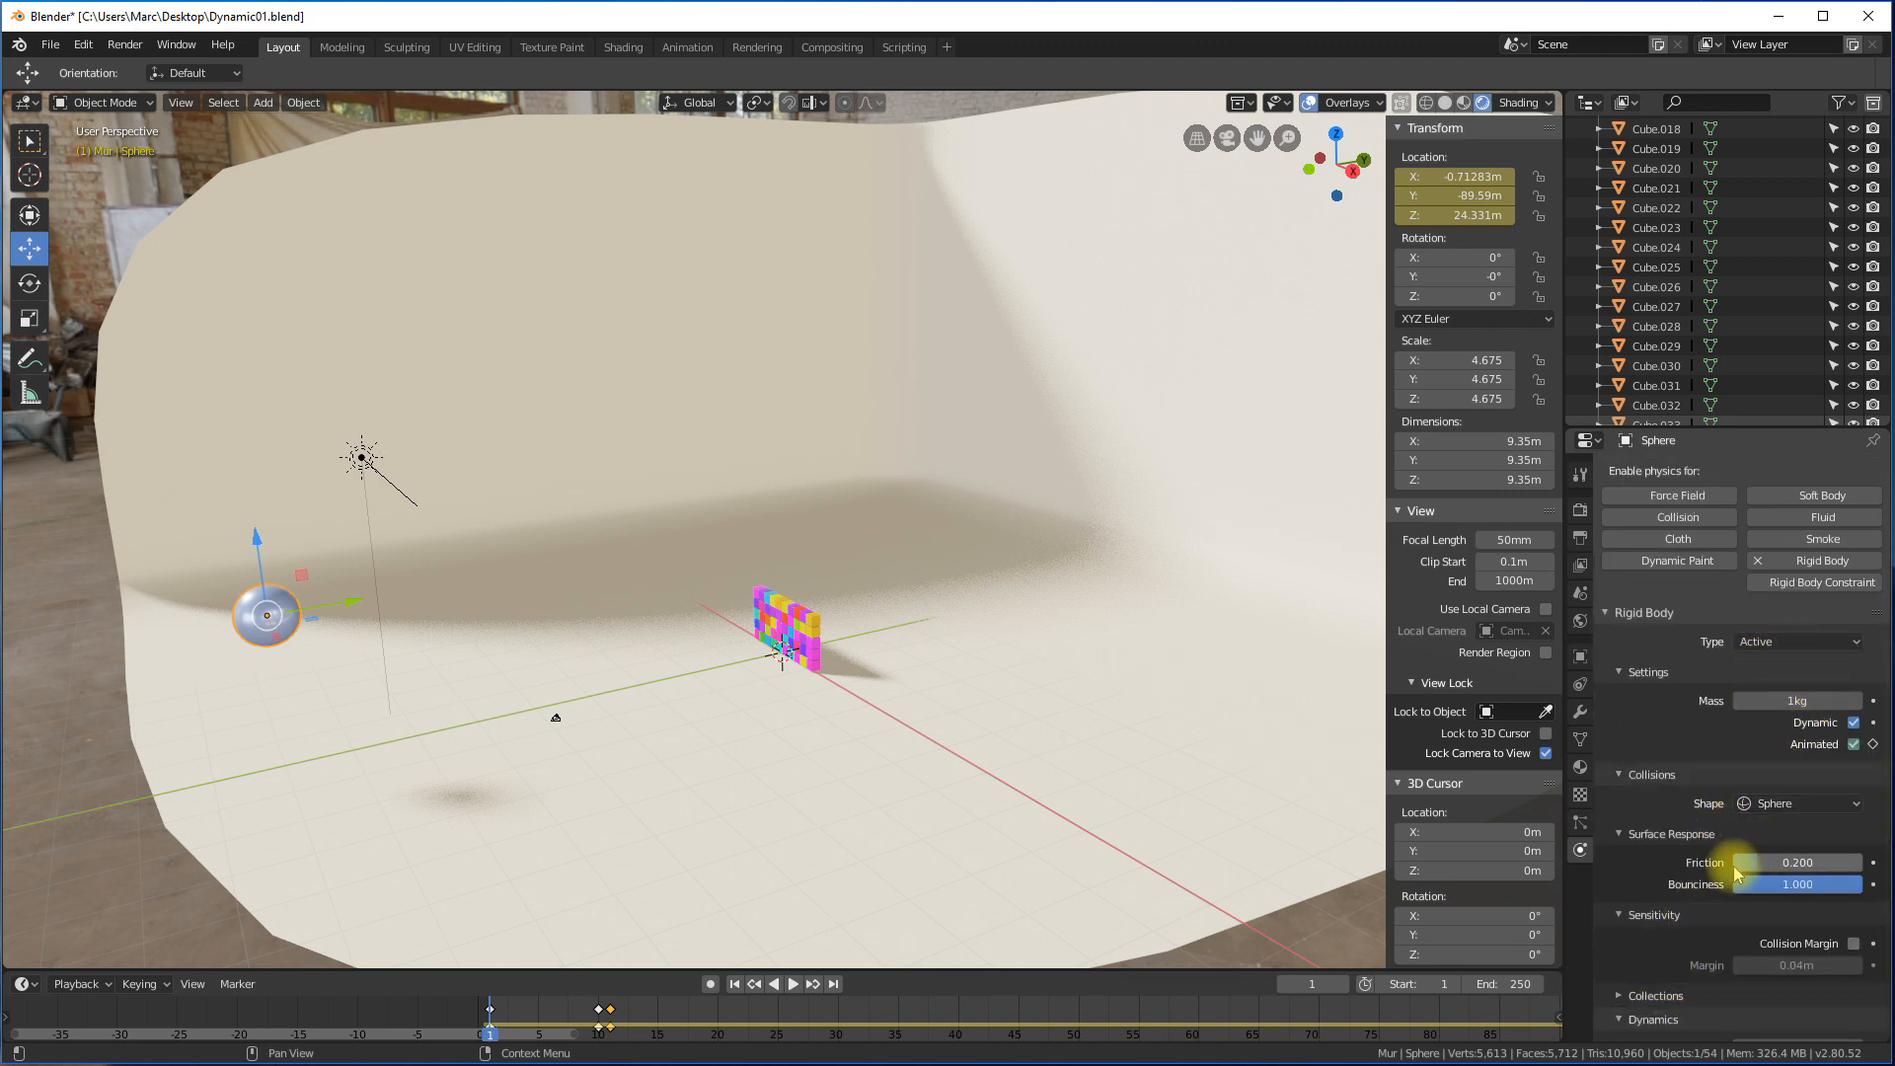
pyautogui.press('BackSpace')
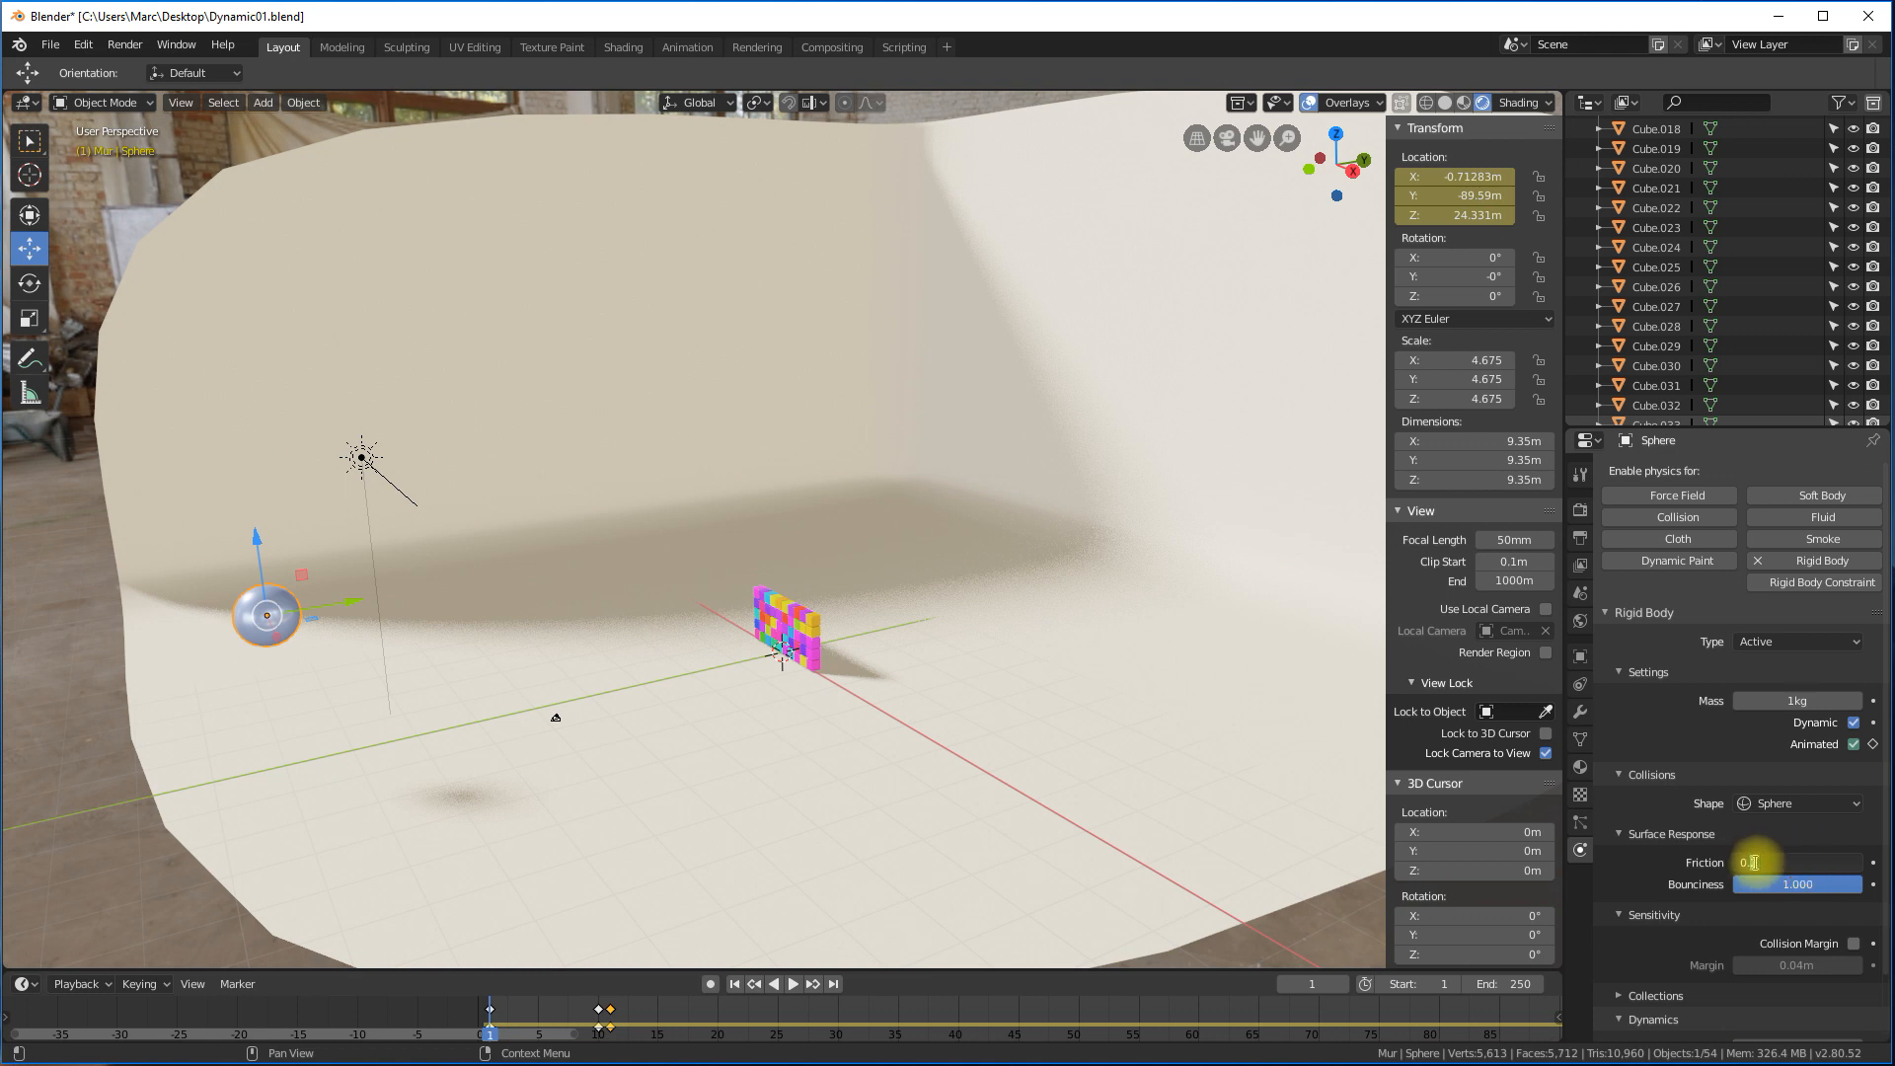
pyautogui.press('Return')
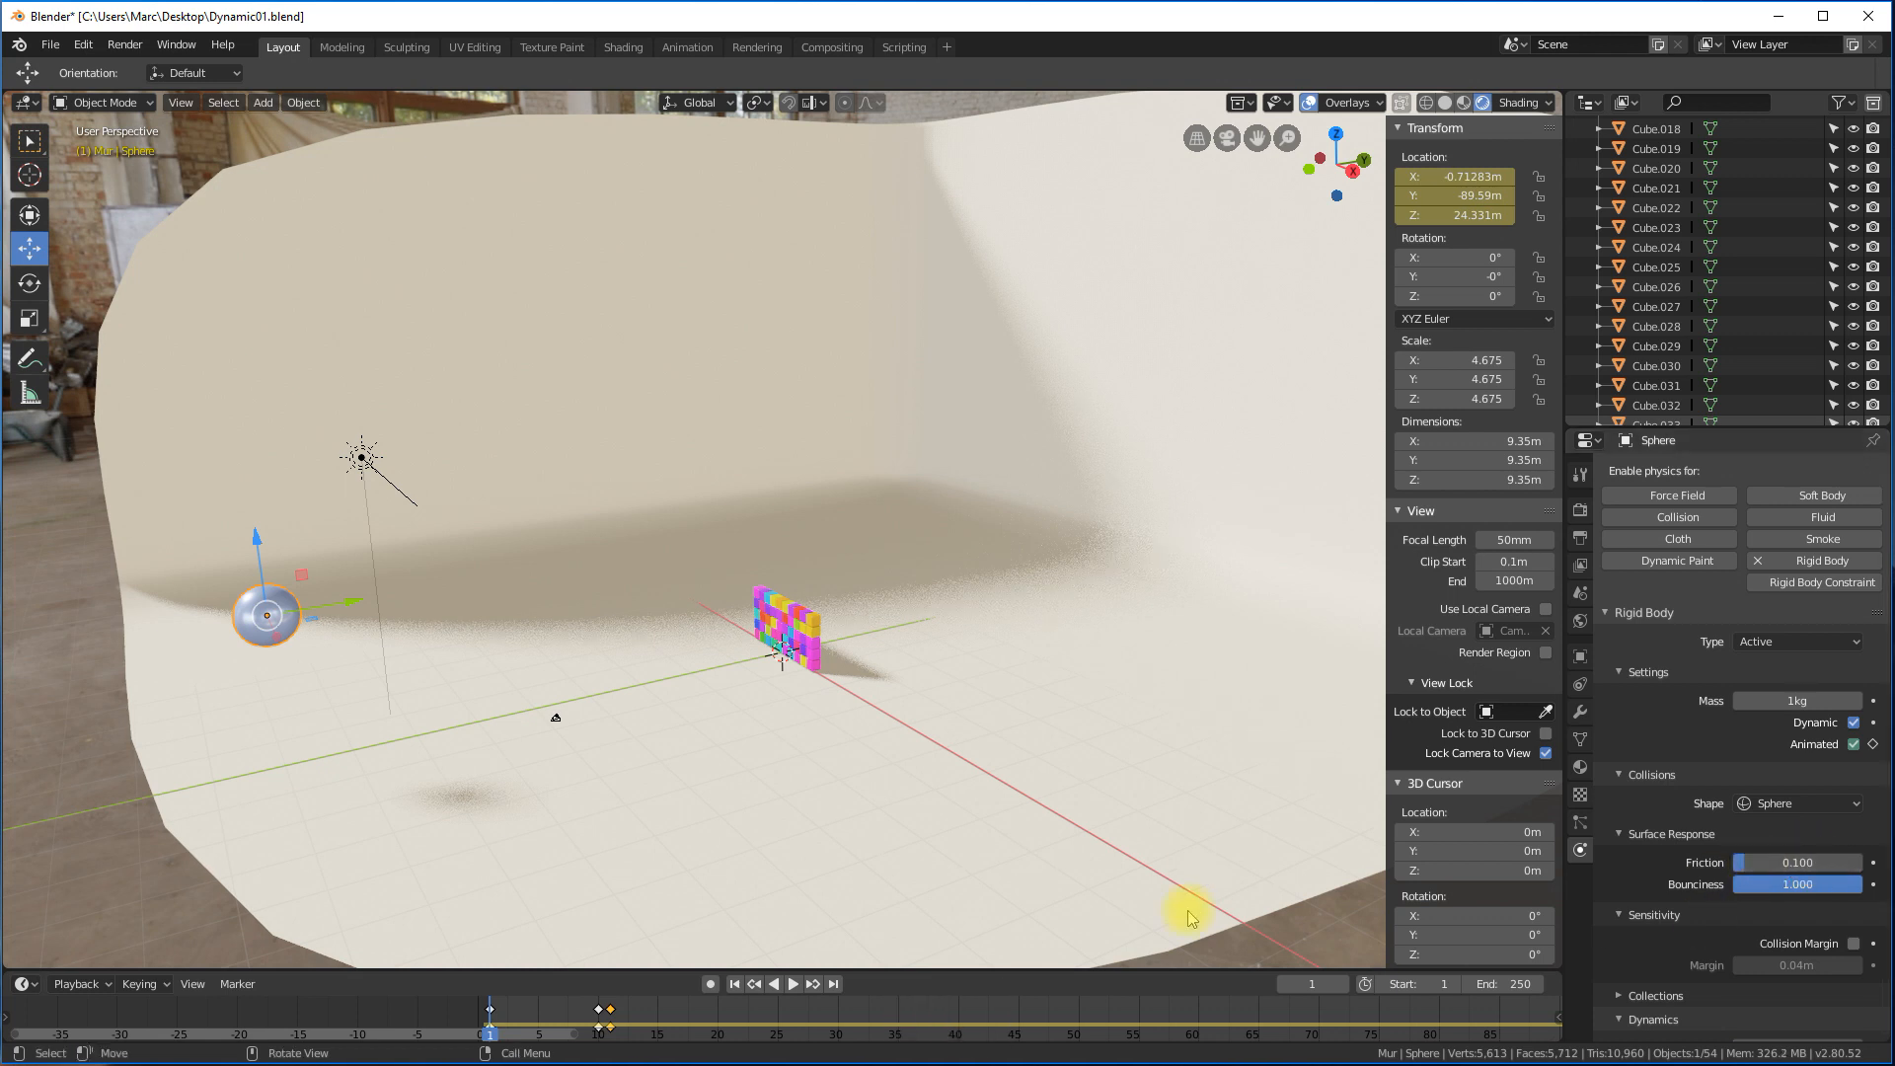
pyautogui.click(792, 984)
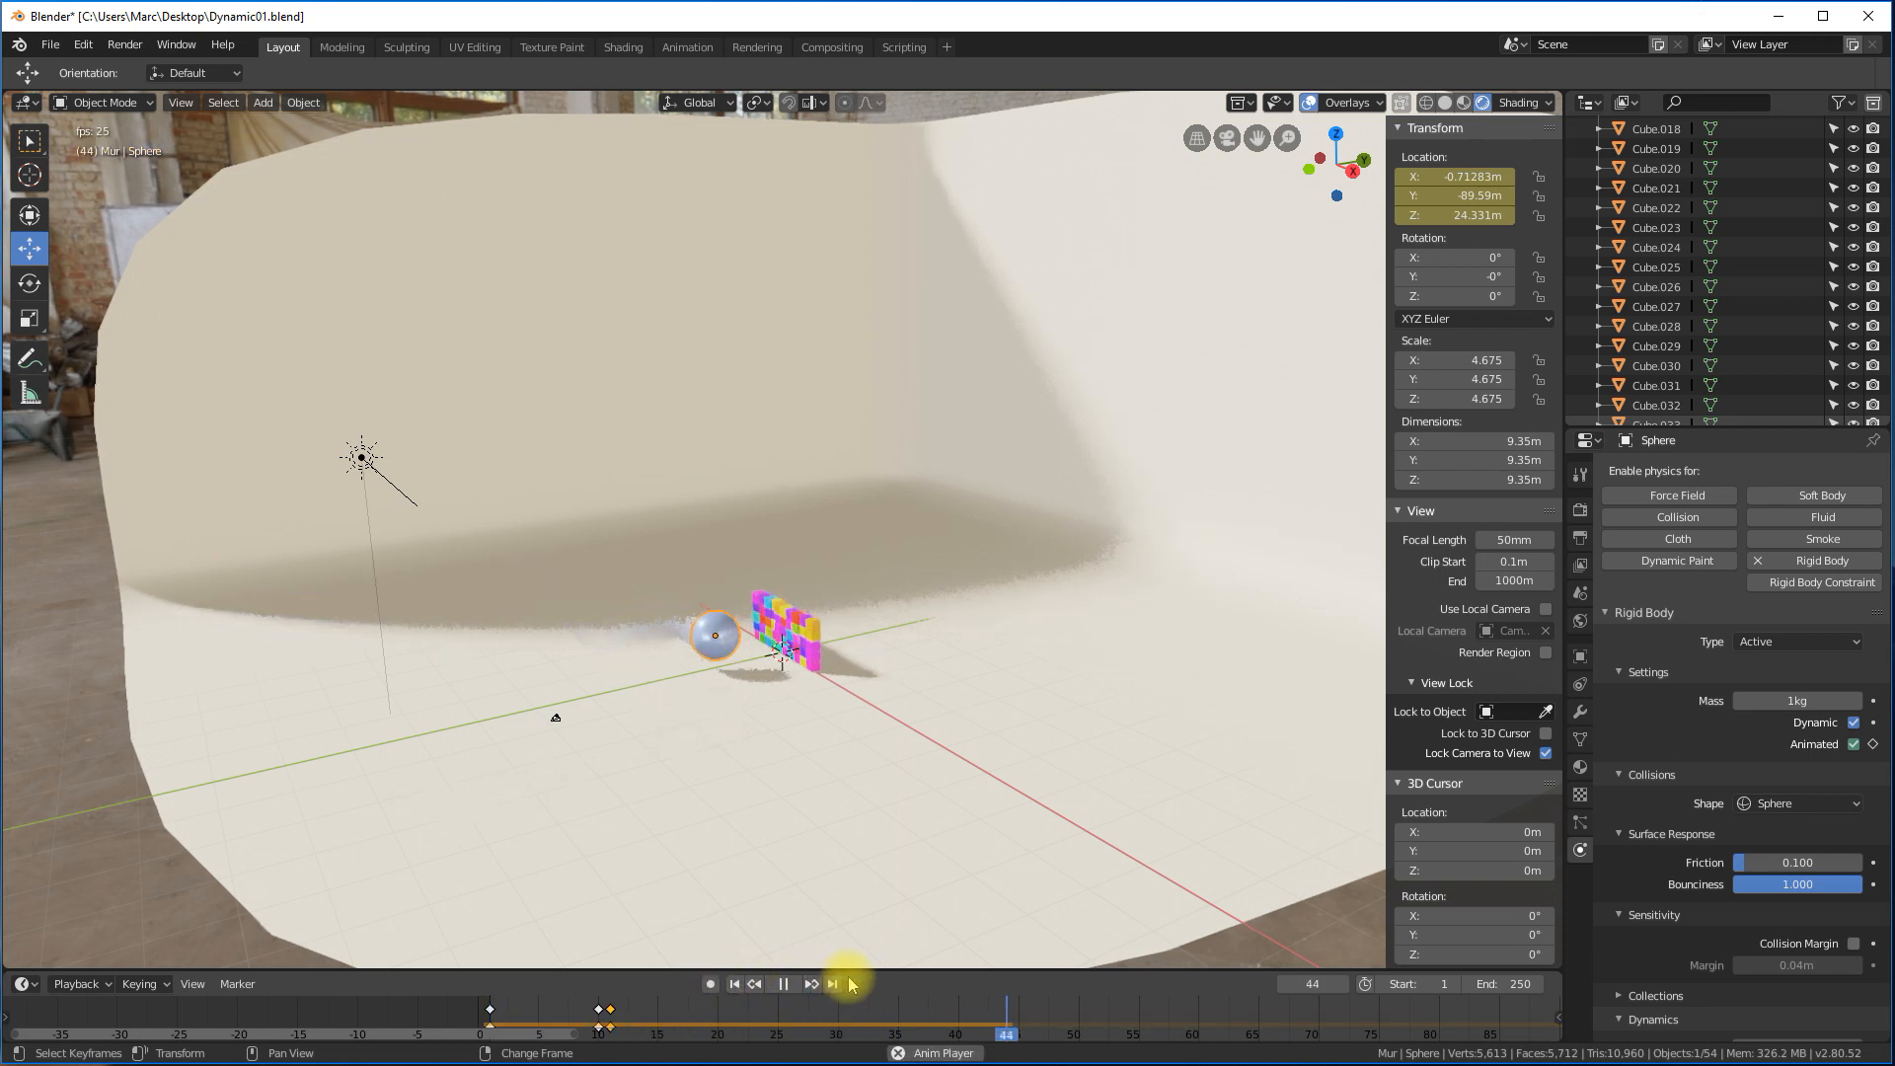
pyautogui.click(783, 984)
pyautogui.click(734, 984)
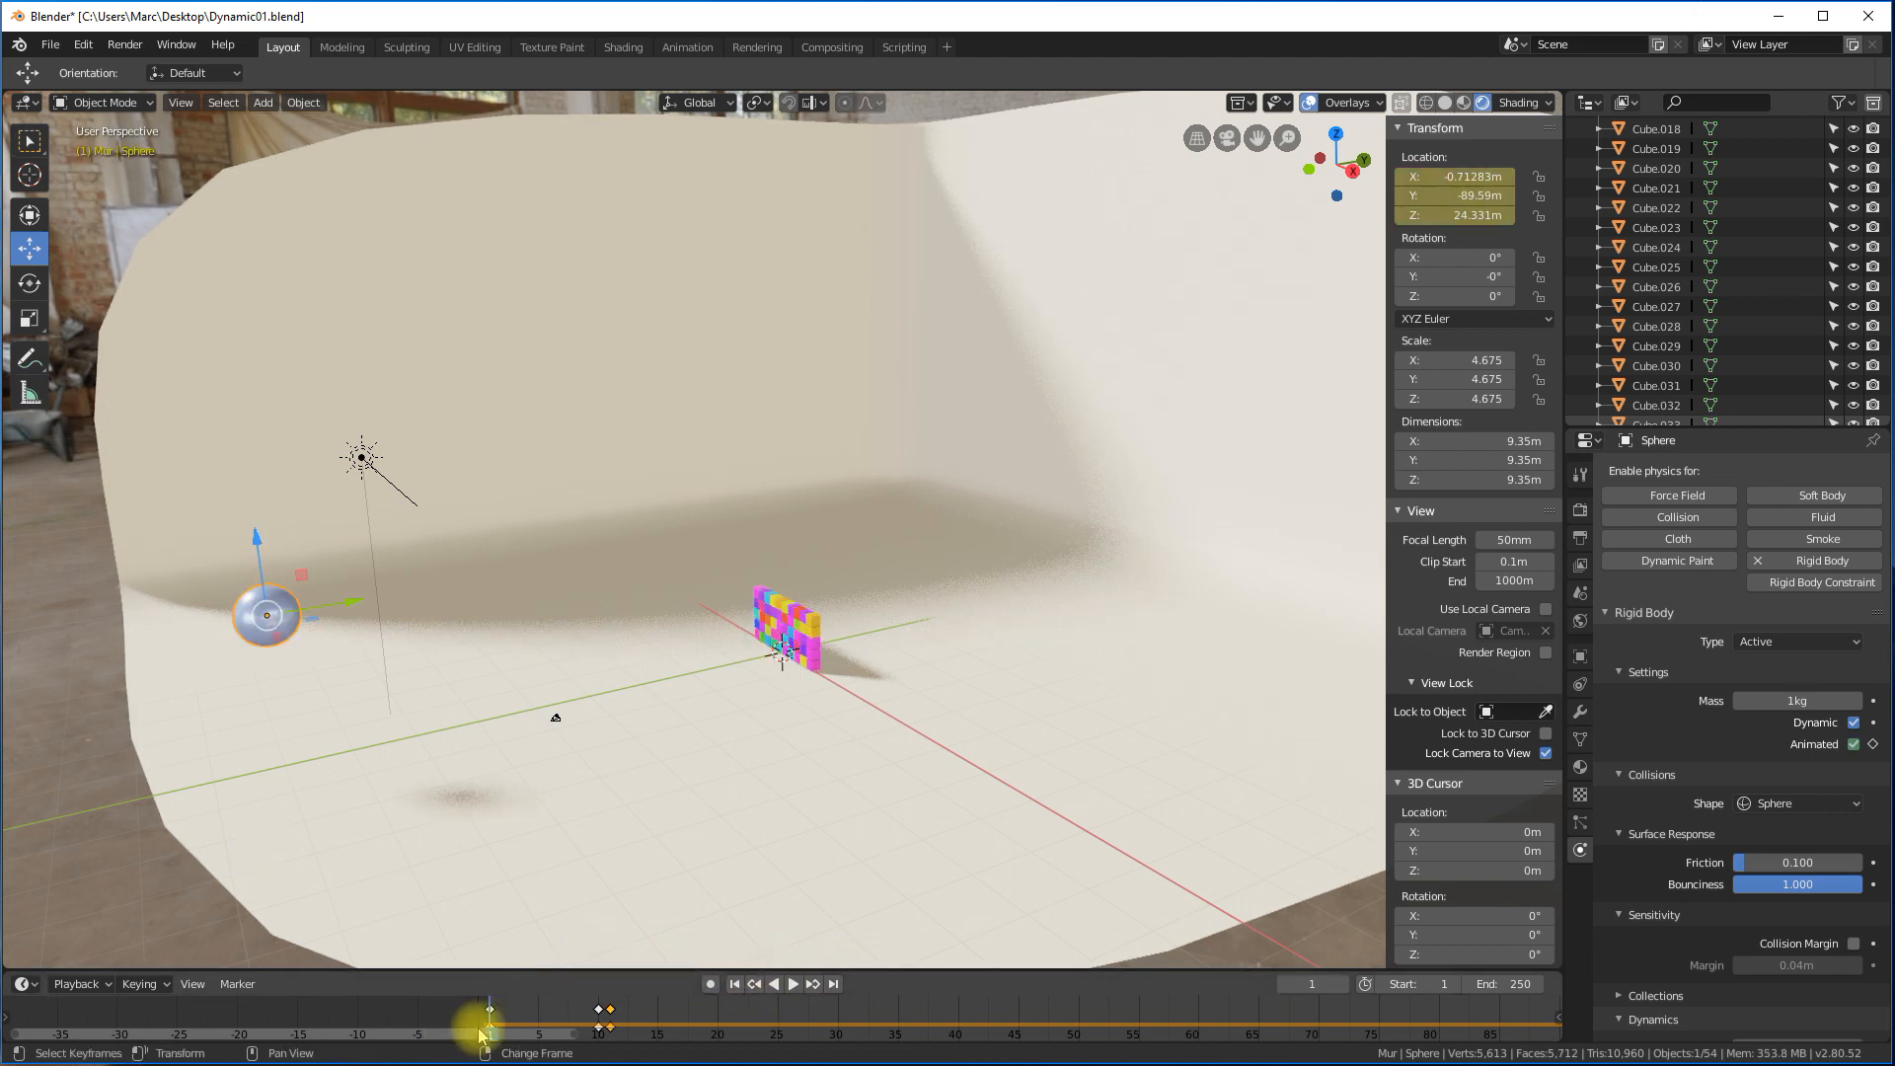
# Try moving the sphere's frame 1 keyframe back to Y -124.52 m, play the simulation and return to frame 1.
pyautogui.moveTo(355, 601); pyautogui.dragTo(70, 661)
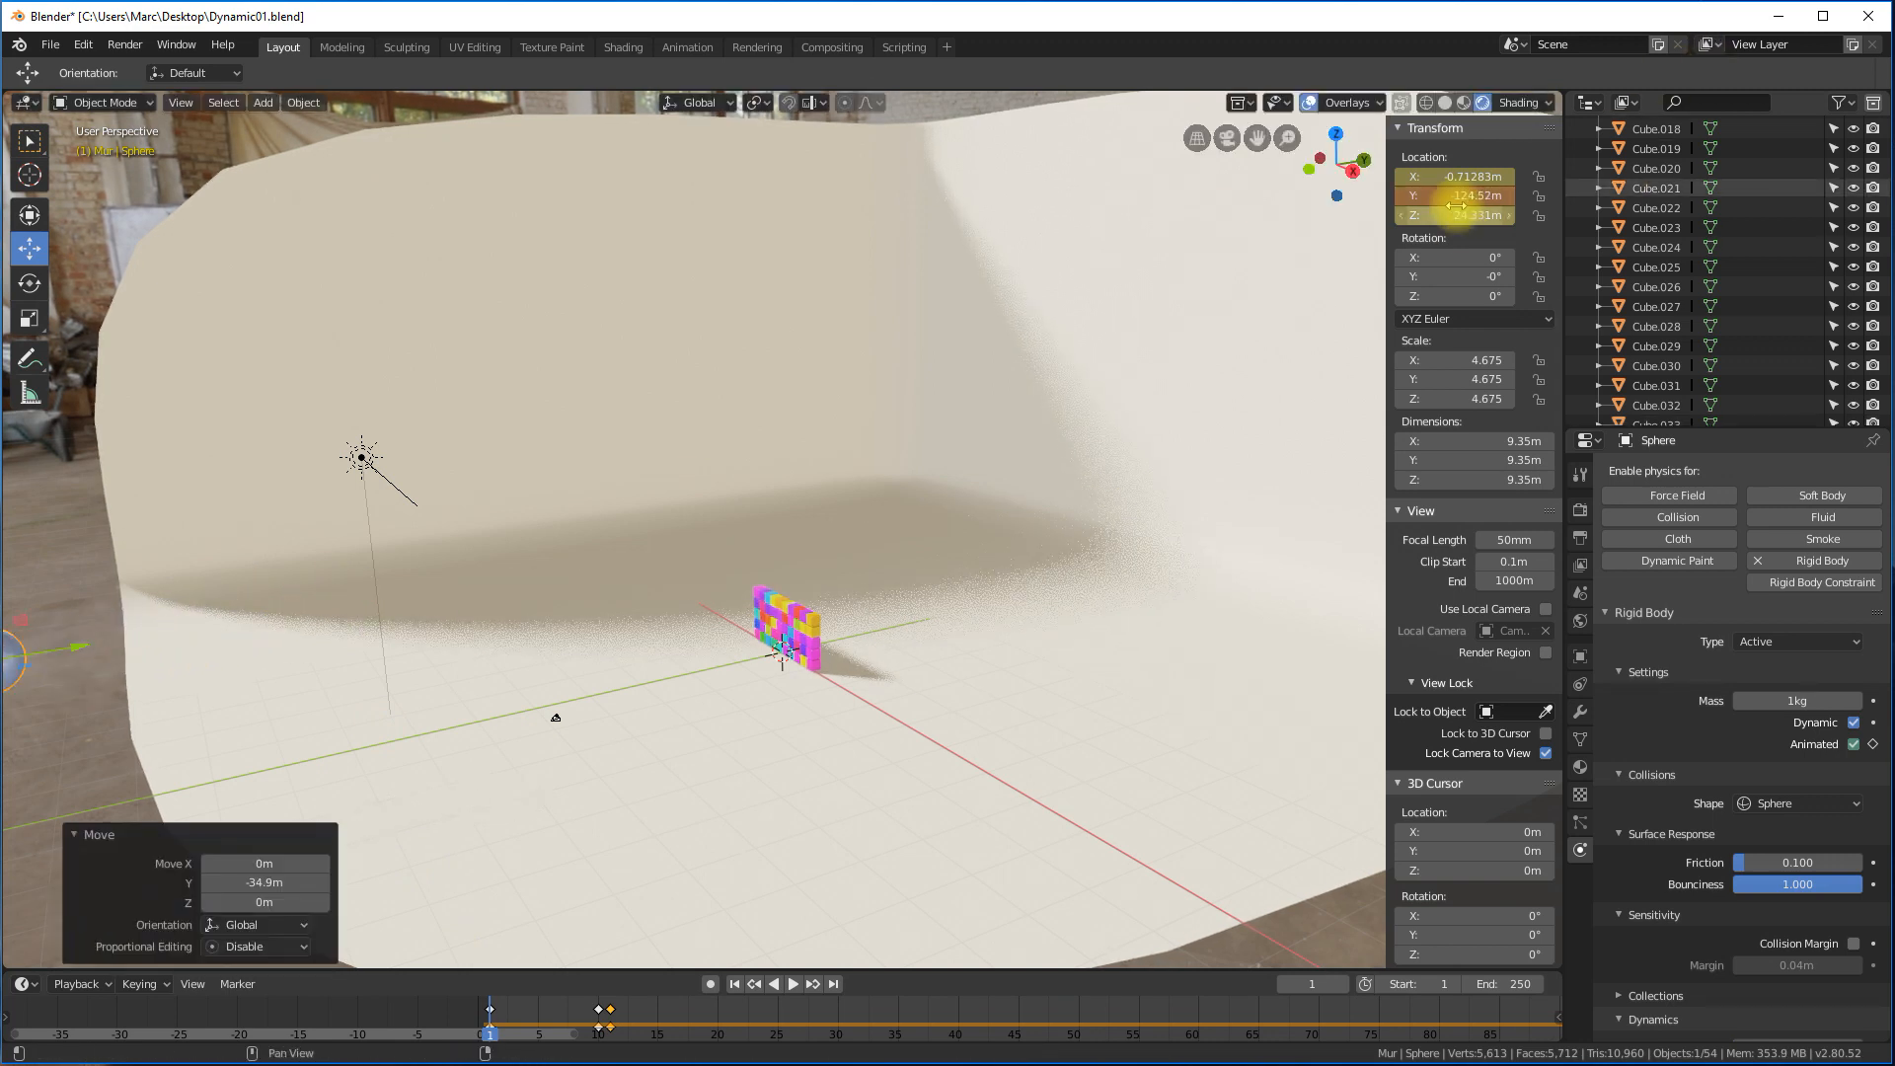
pyautogui.rightClick(1456, 197)
pyautogui.click(1370, 197)
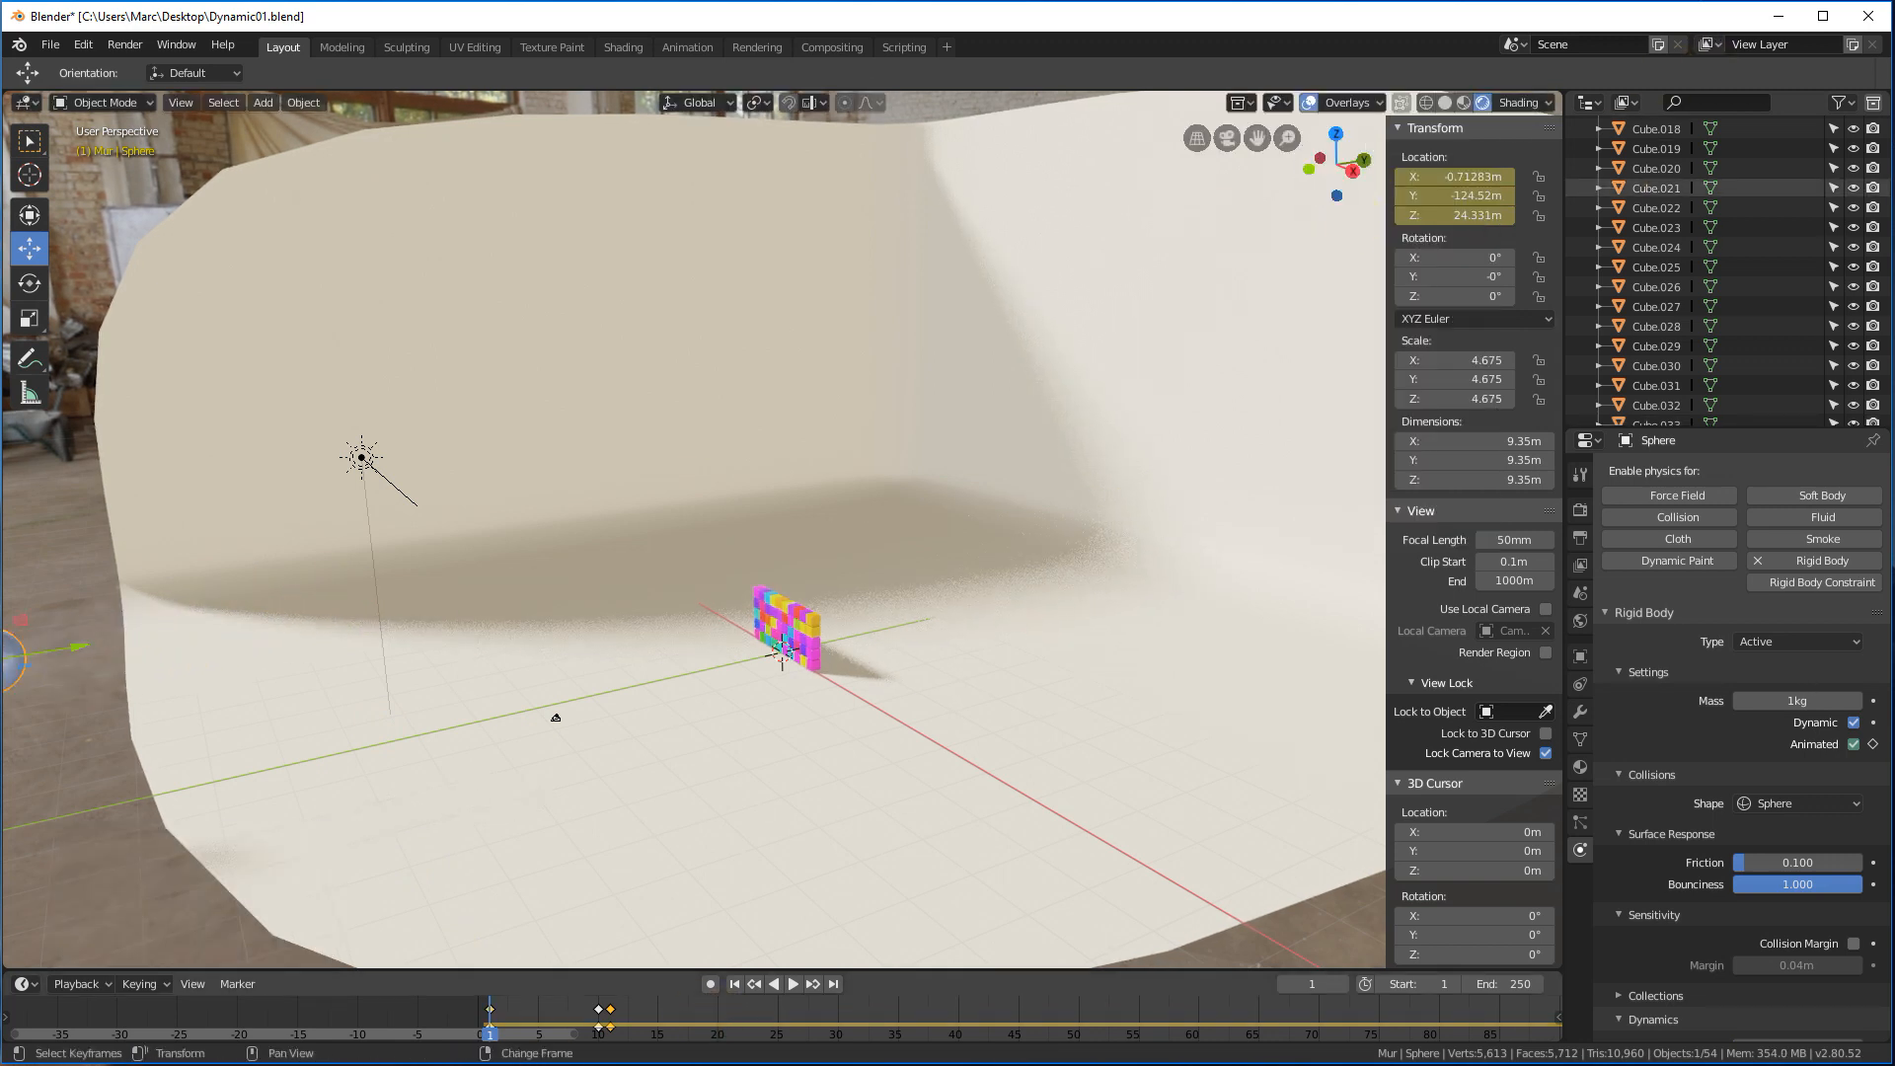
pyautogui.click(796, 985)
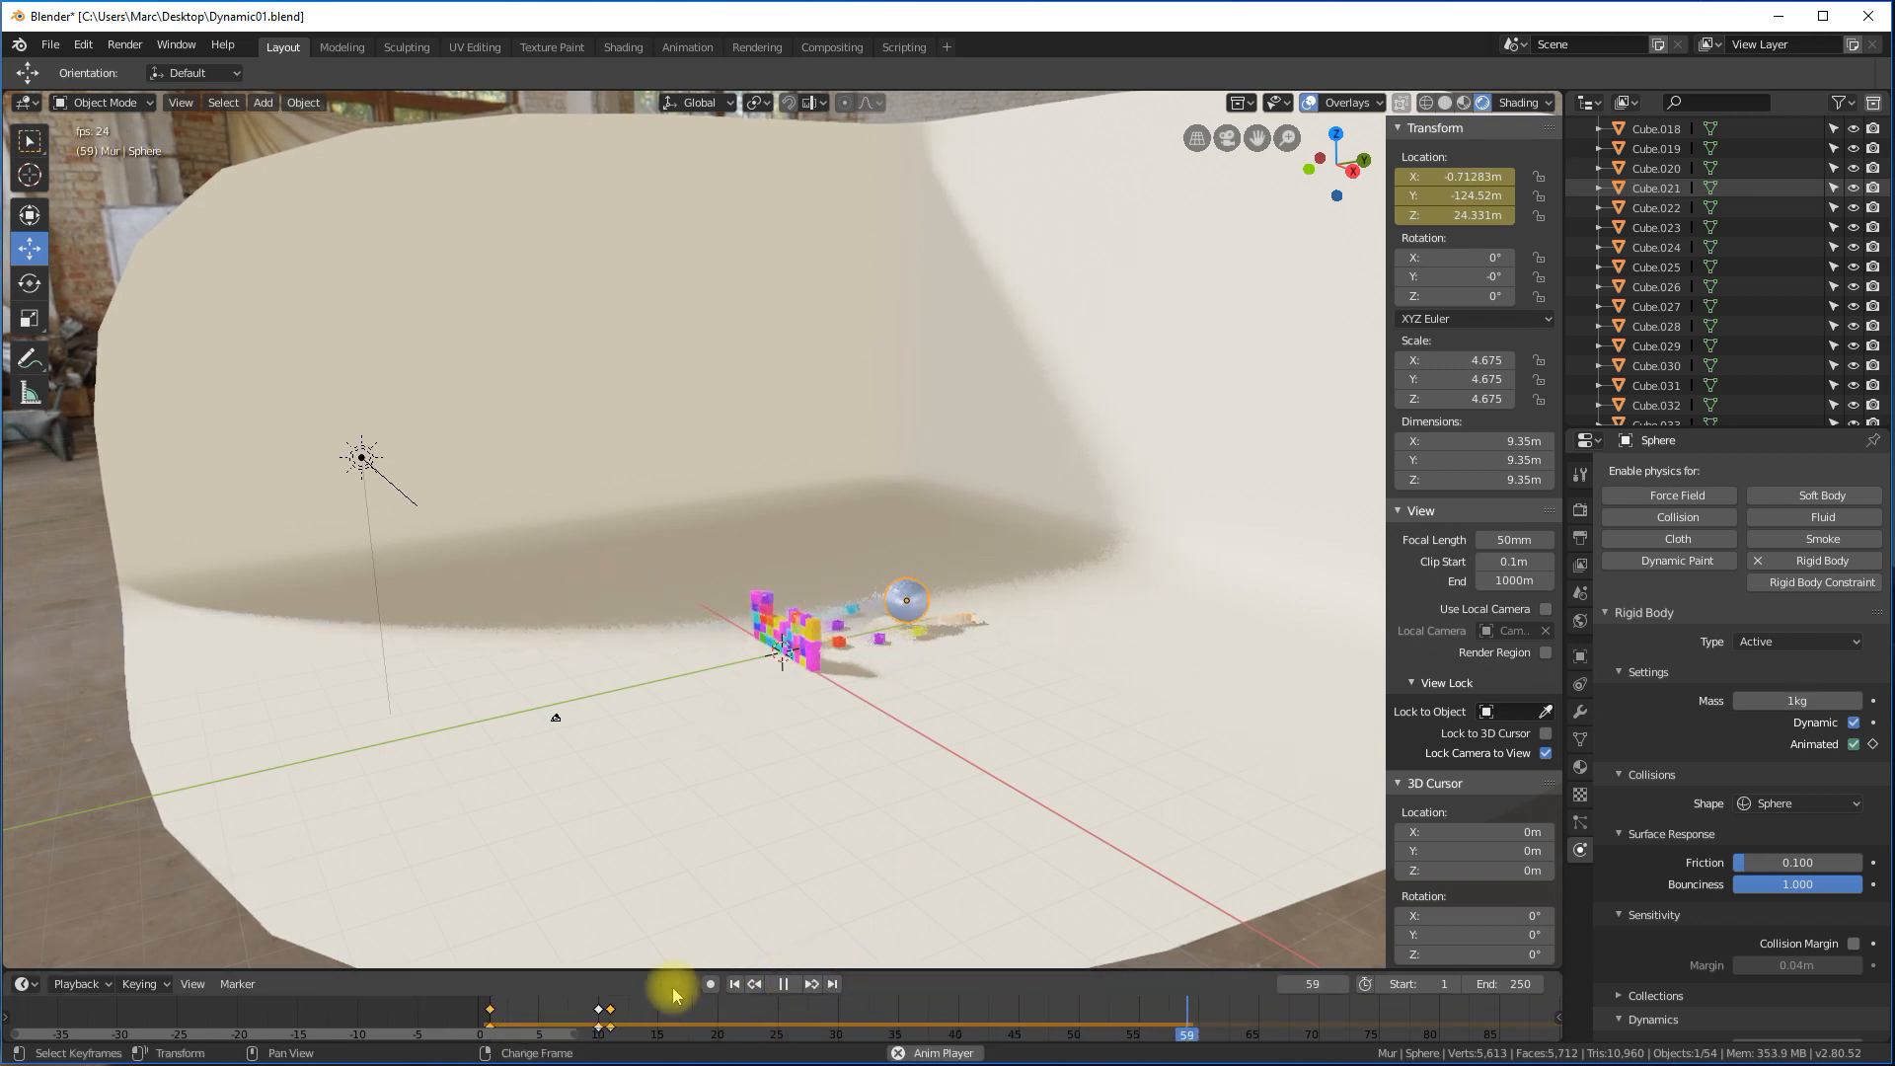
pyautogui.click(786, 986)
pyautogui.click(733, 984)
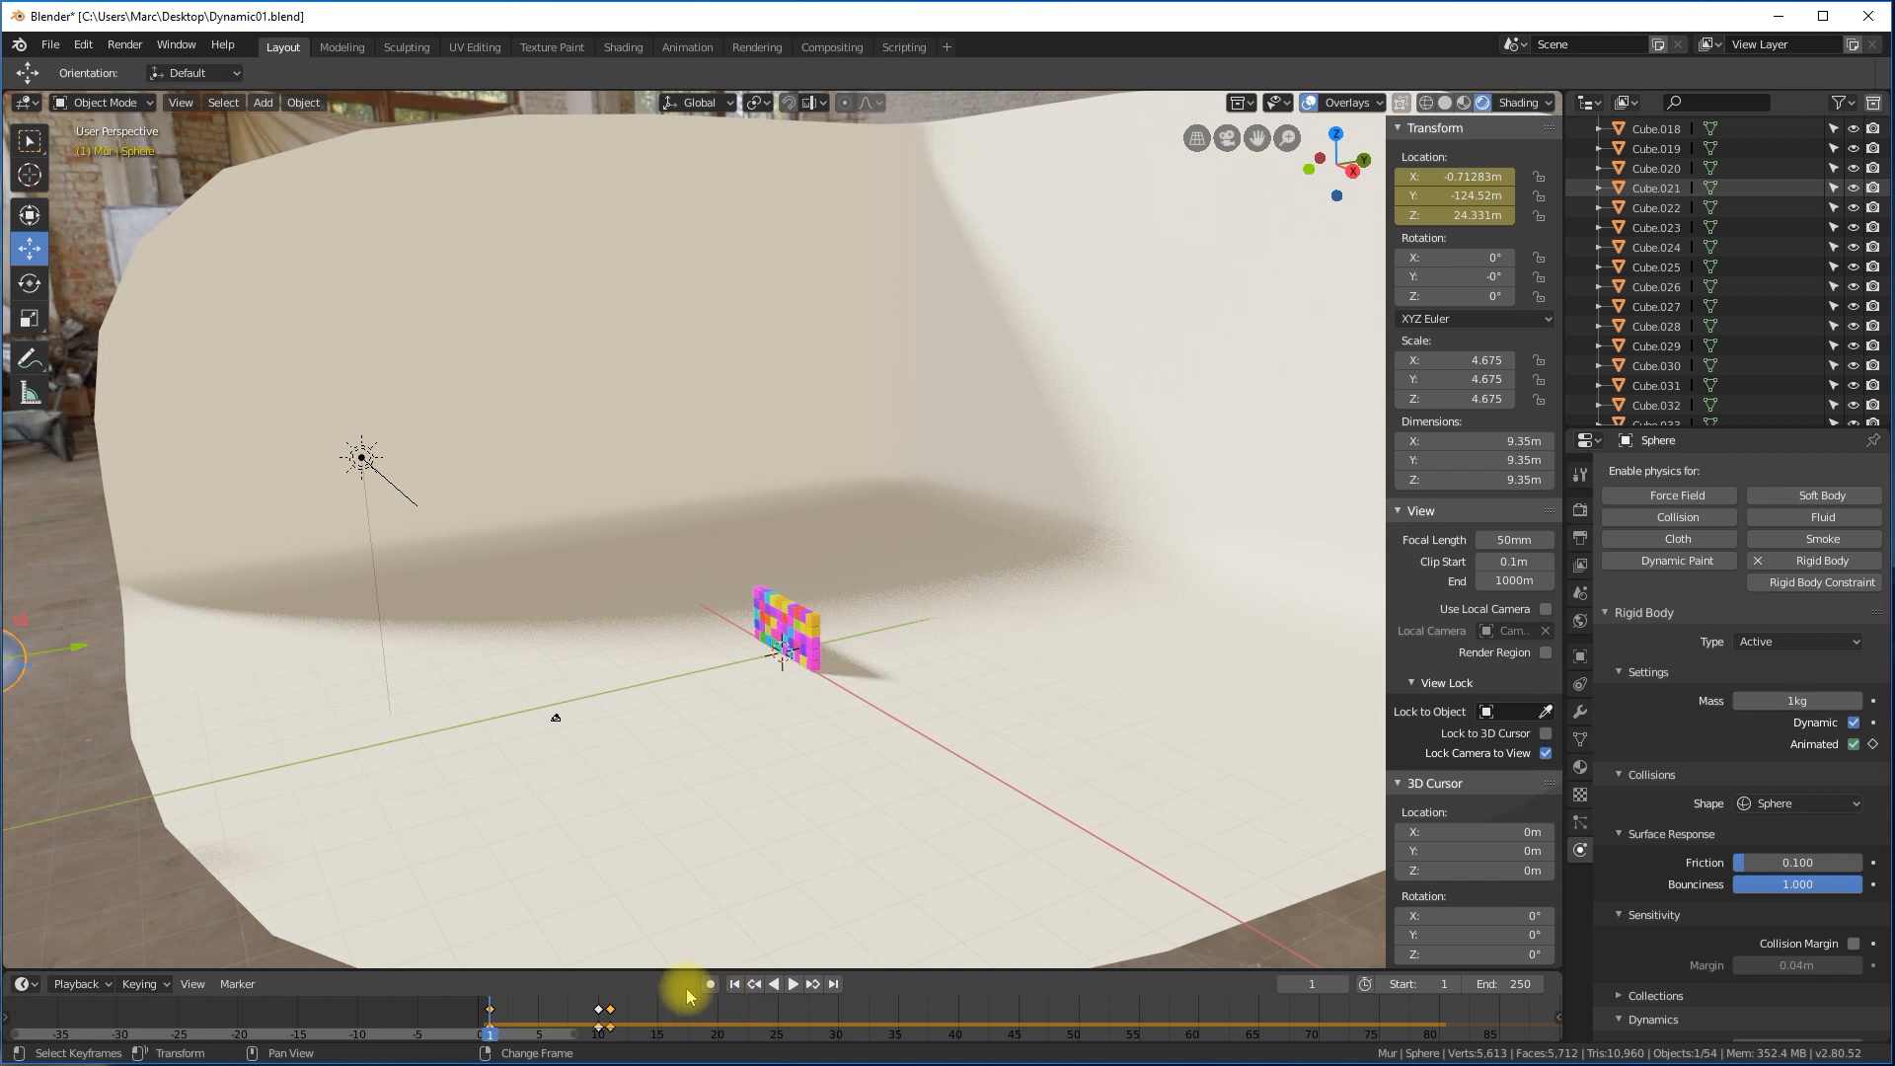
# Try the sphere's frame 1 location keyframe at Y -110.31 m, play the simulation and return to frame 1.
pyautogui.moveTo(71, 654); pyautogui.dragTo(190, 635)
pyautogui.rightClick(1436, 195)
pyautogui.click(1431, 194)
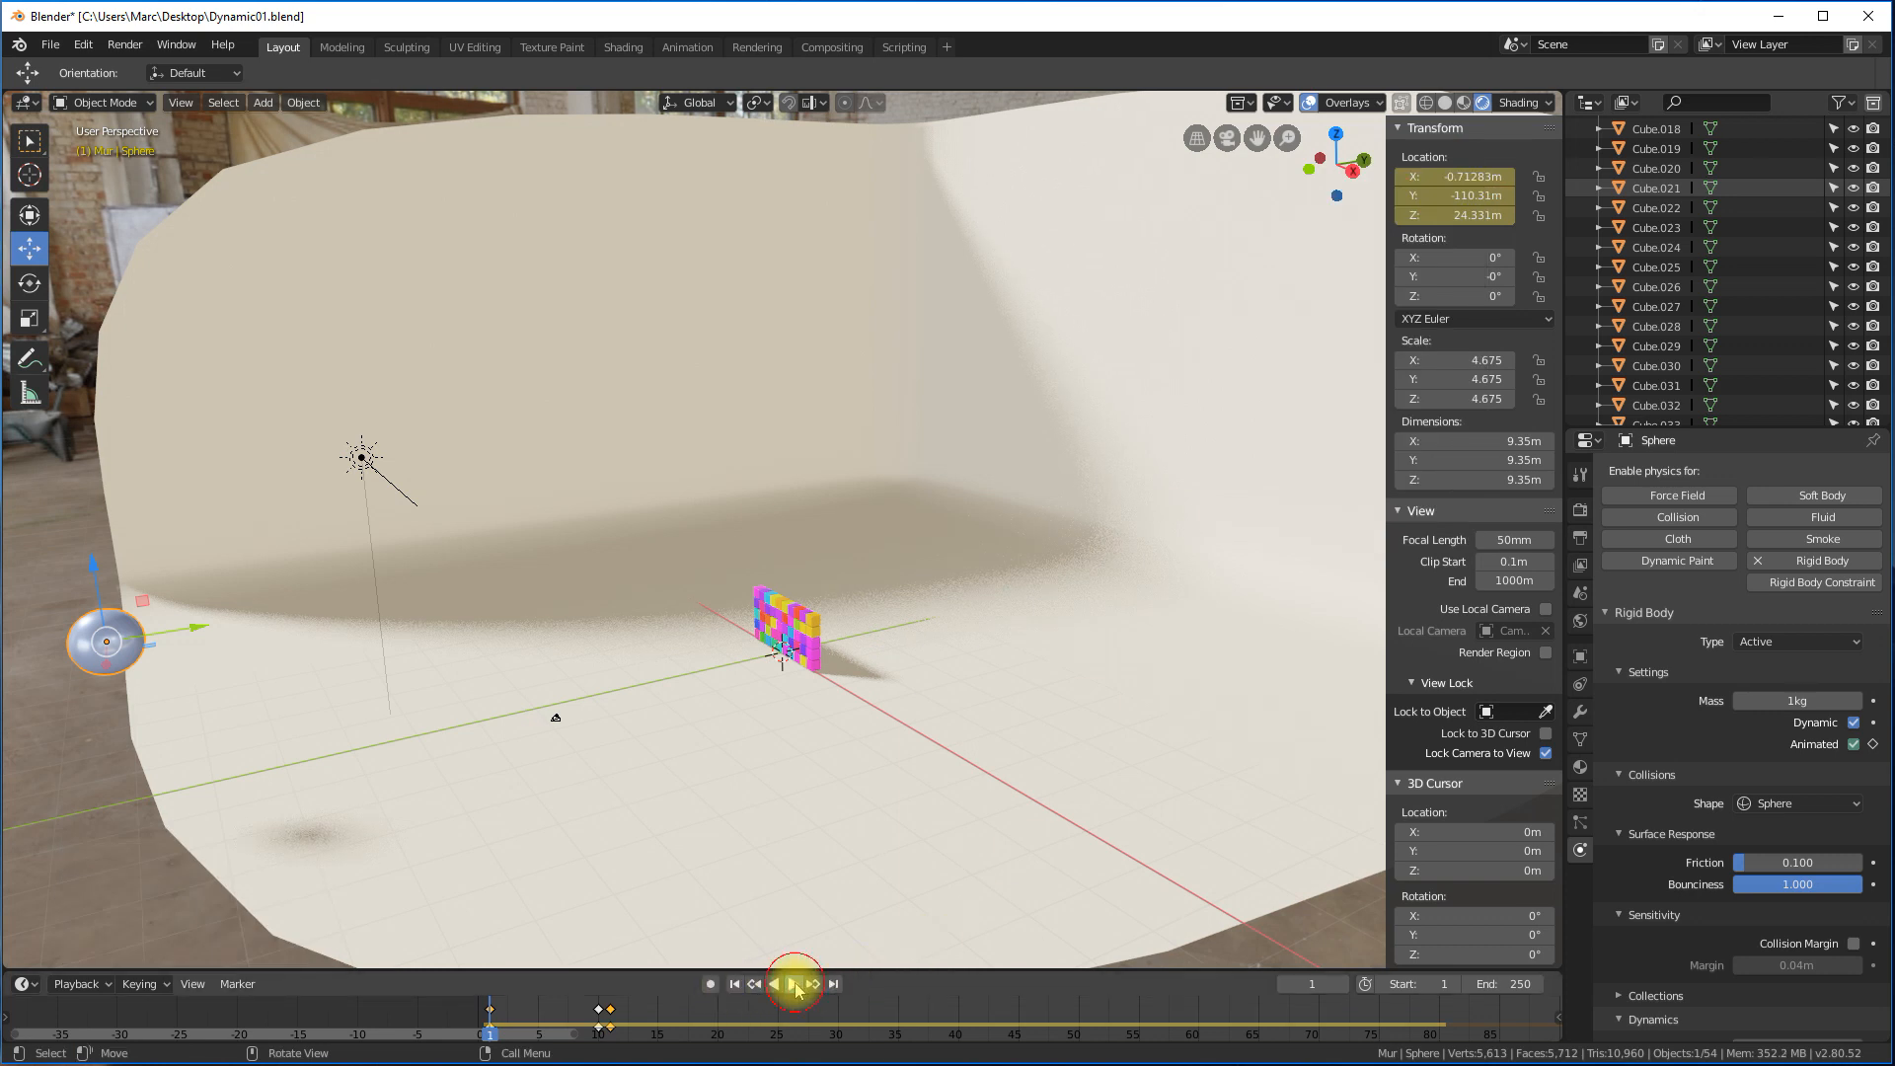
pyautogui.click(795, 985)
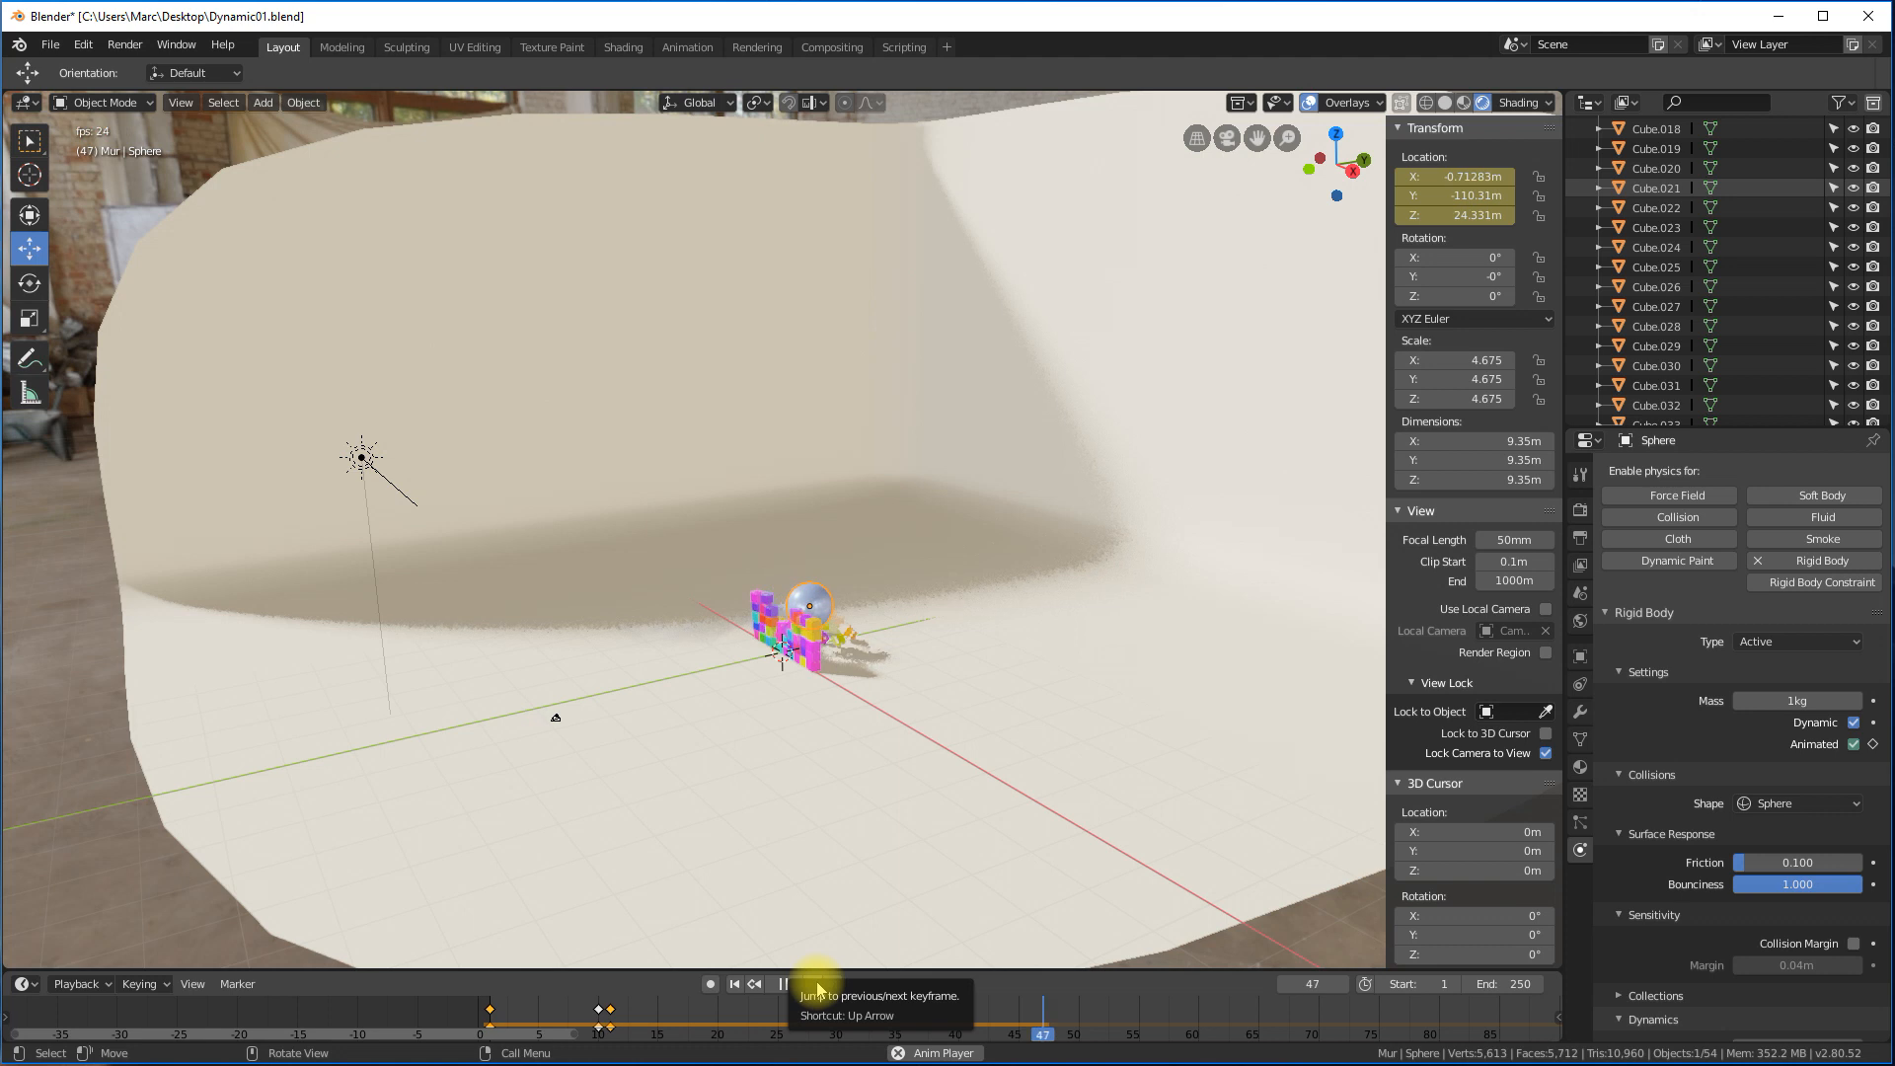
pyautogui.click(782, 984)
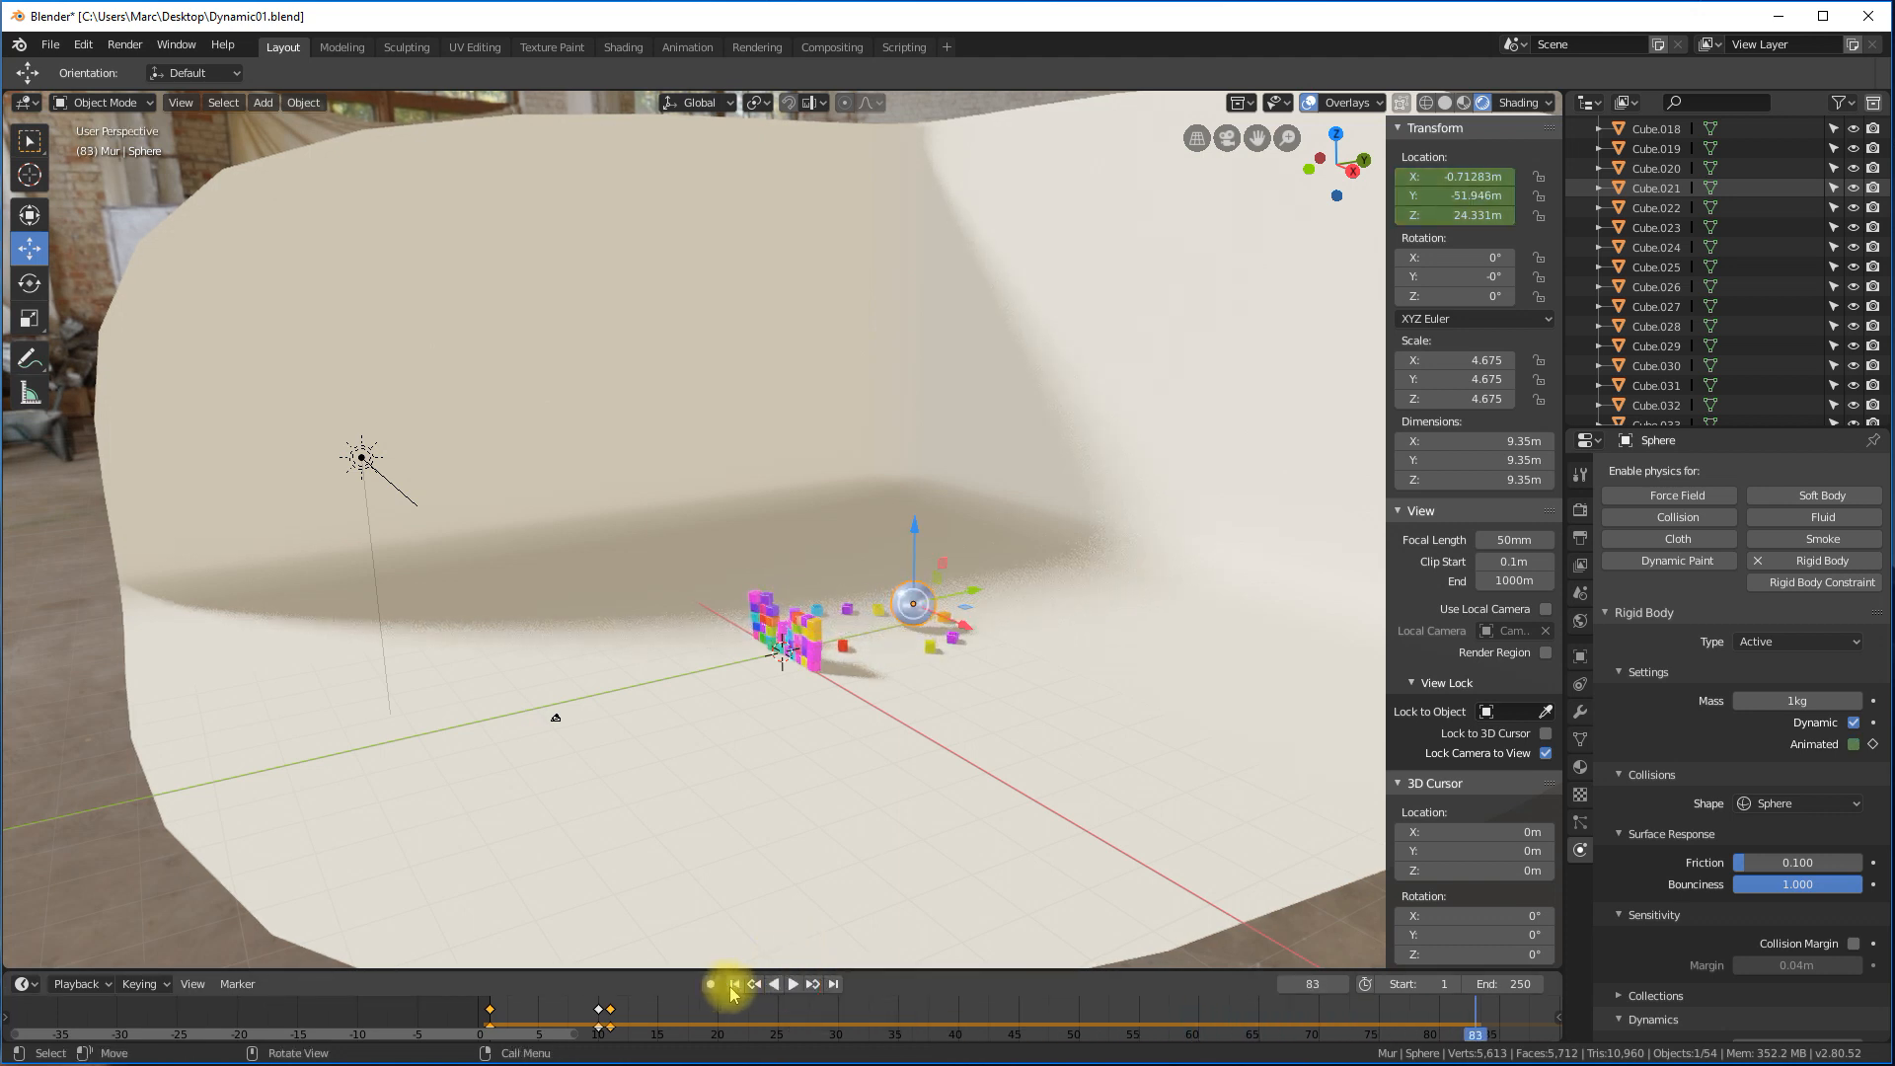
pyautogui.click(733, 985)
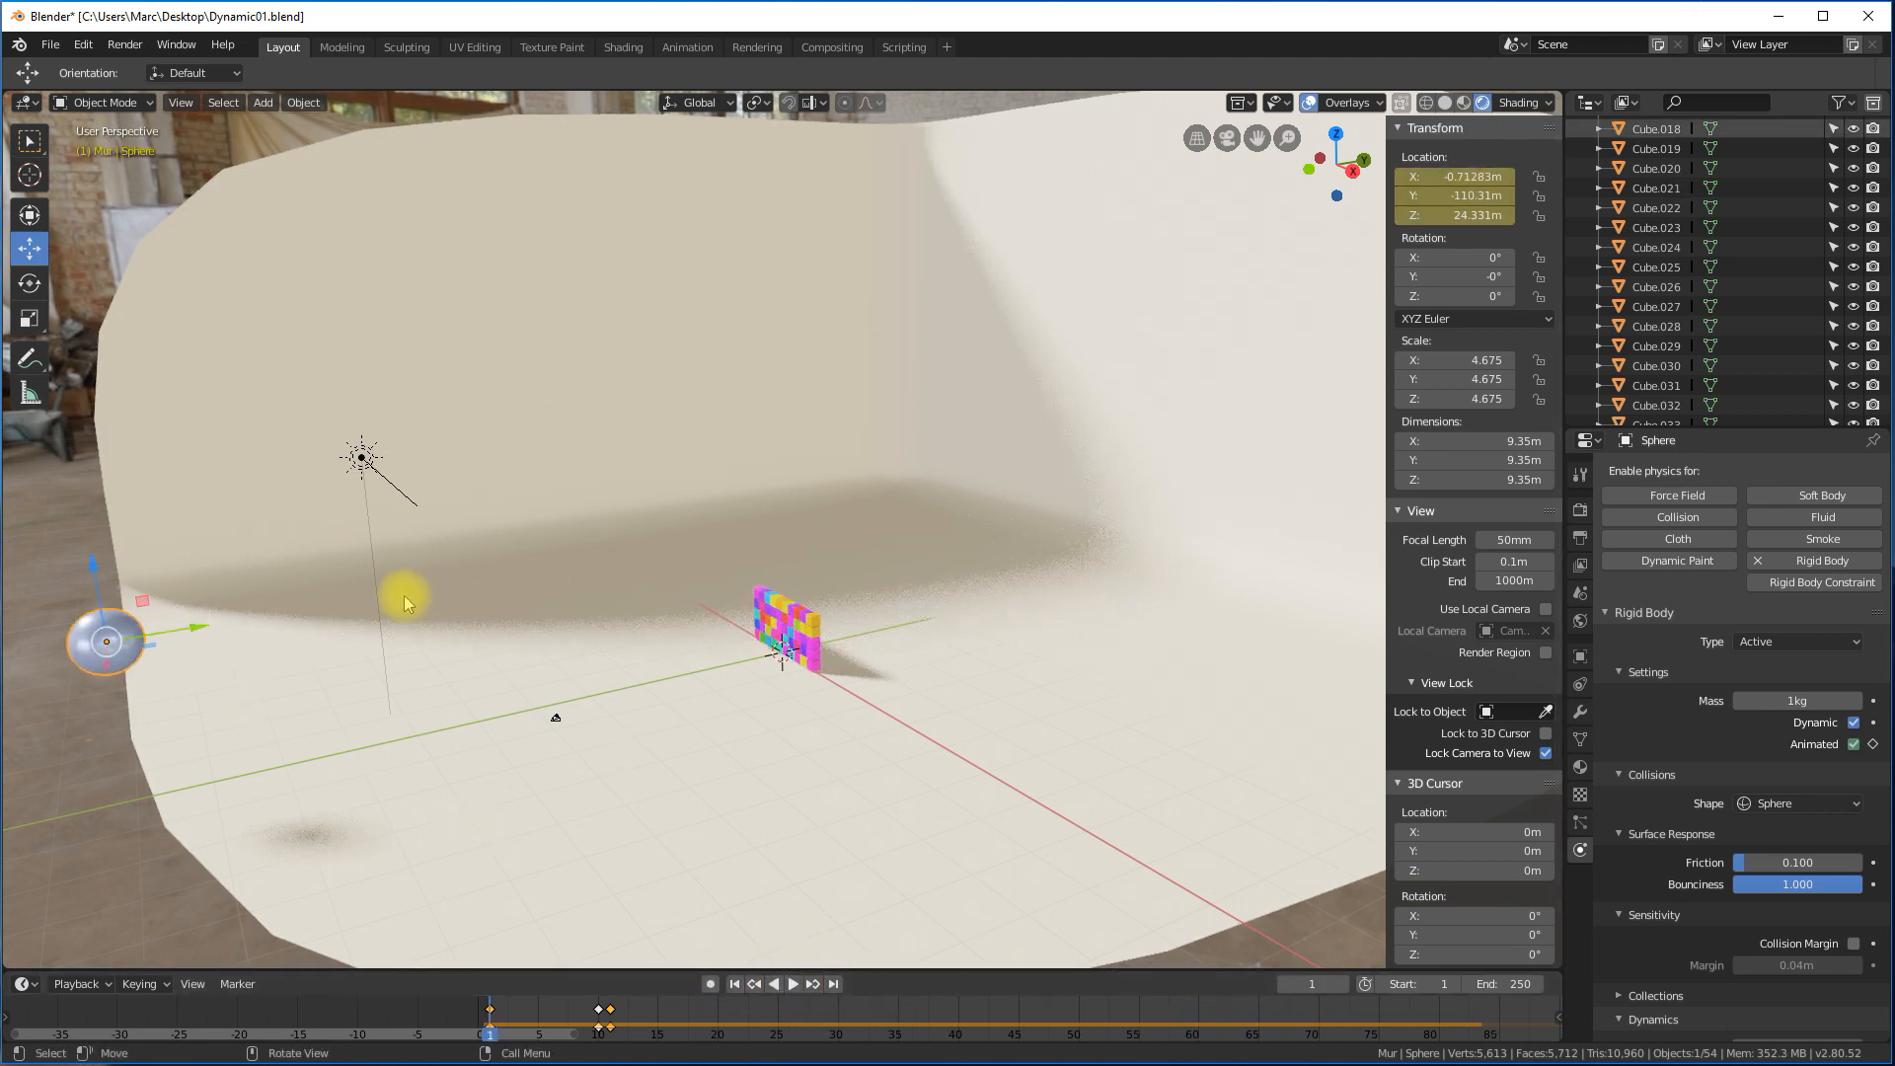
# Move the sphere to Y -107.36 m at frame 1, replace its location keyframes, and replay the simulation before returning to frame 1.
pyautogui.moveTo(184, 626); pyautogui.dragTo(207, 619)
pyautogui.rightClick(1404, 197)
pyautogui.click(1401, 204)
pyautogui.rightClick(1464, 180)
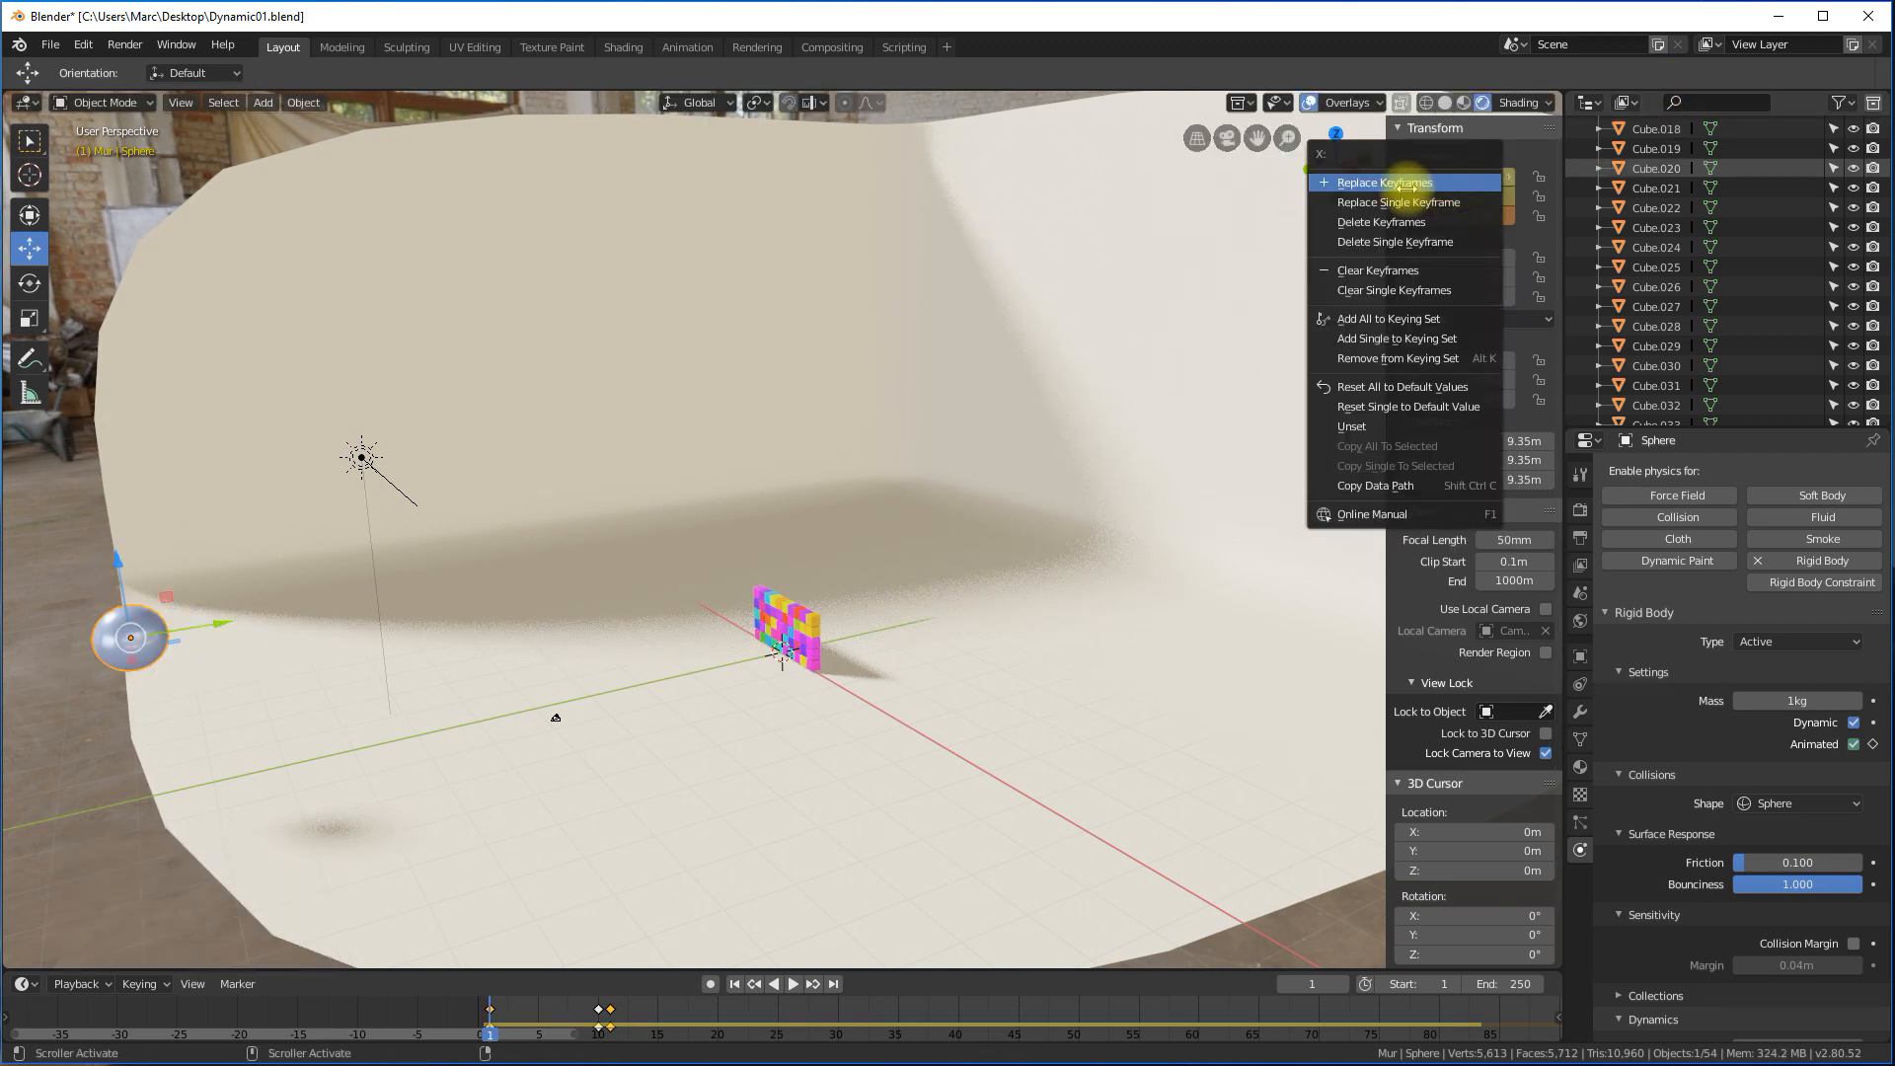
pyautogui.click(1404, 183)
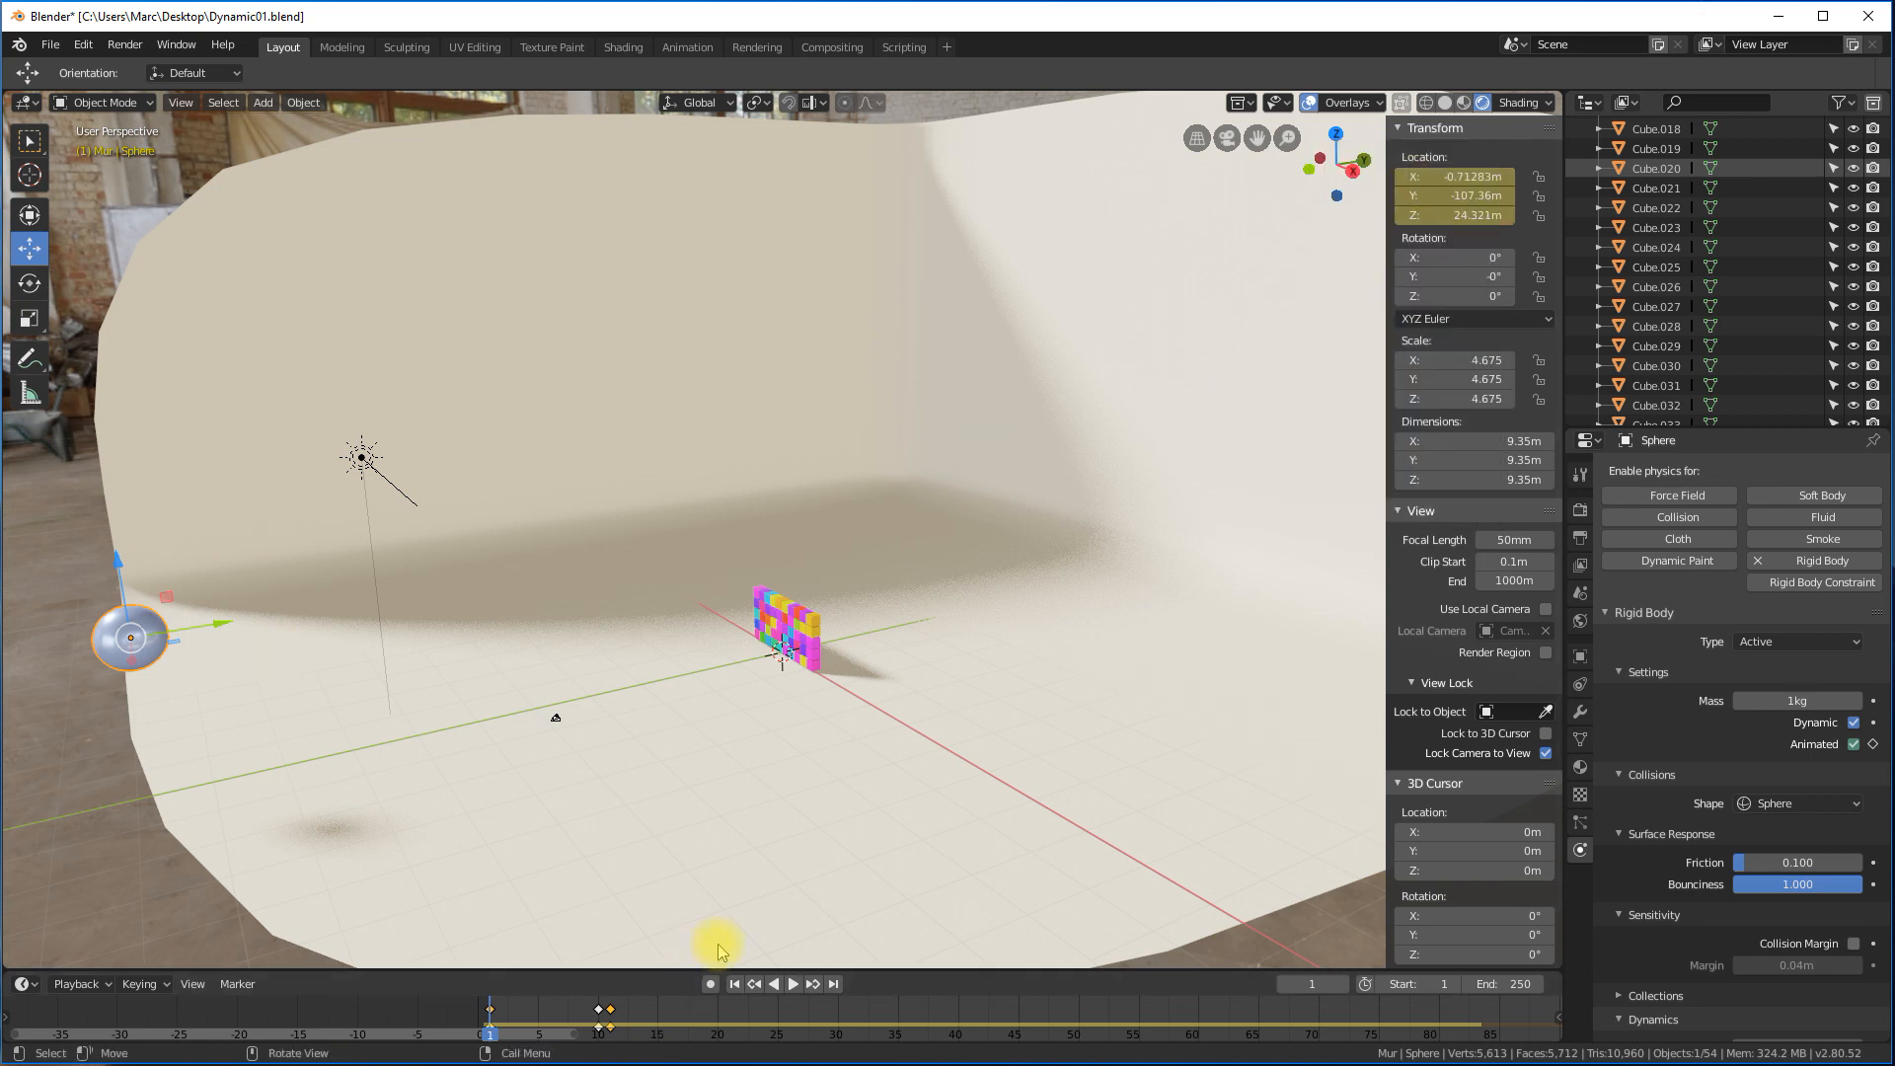
pyautogui.click(796, 985)
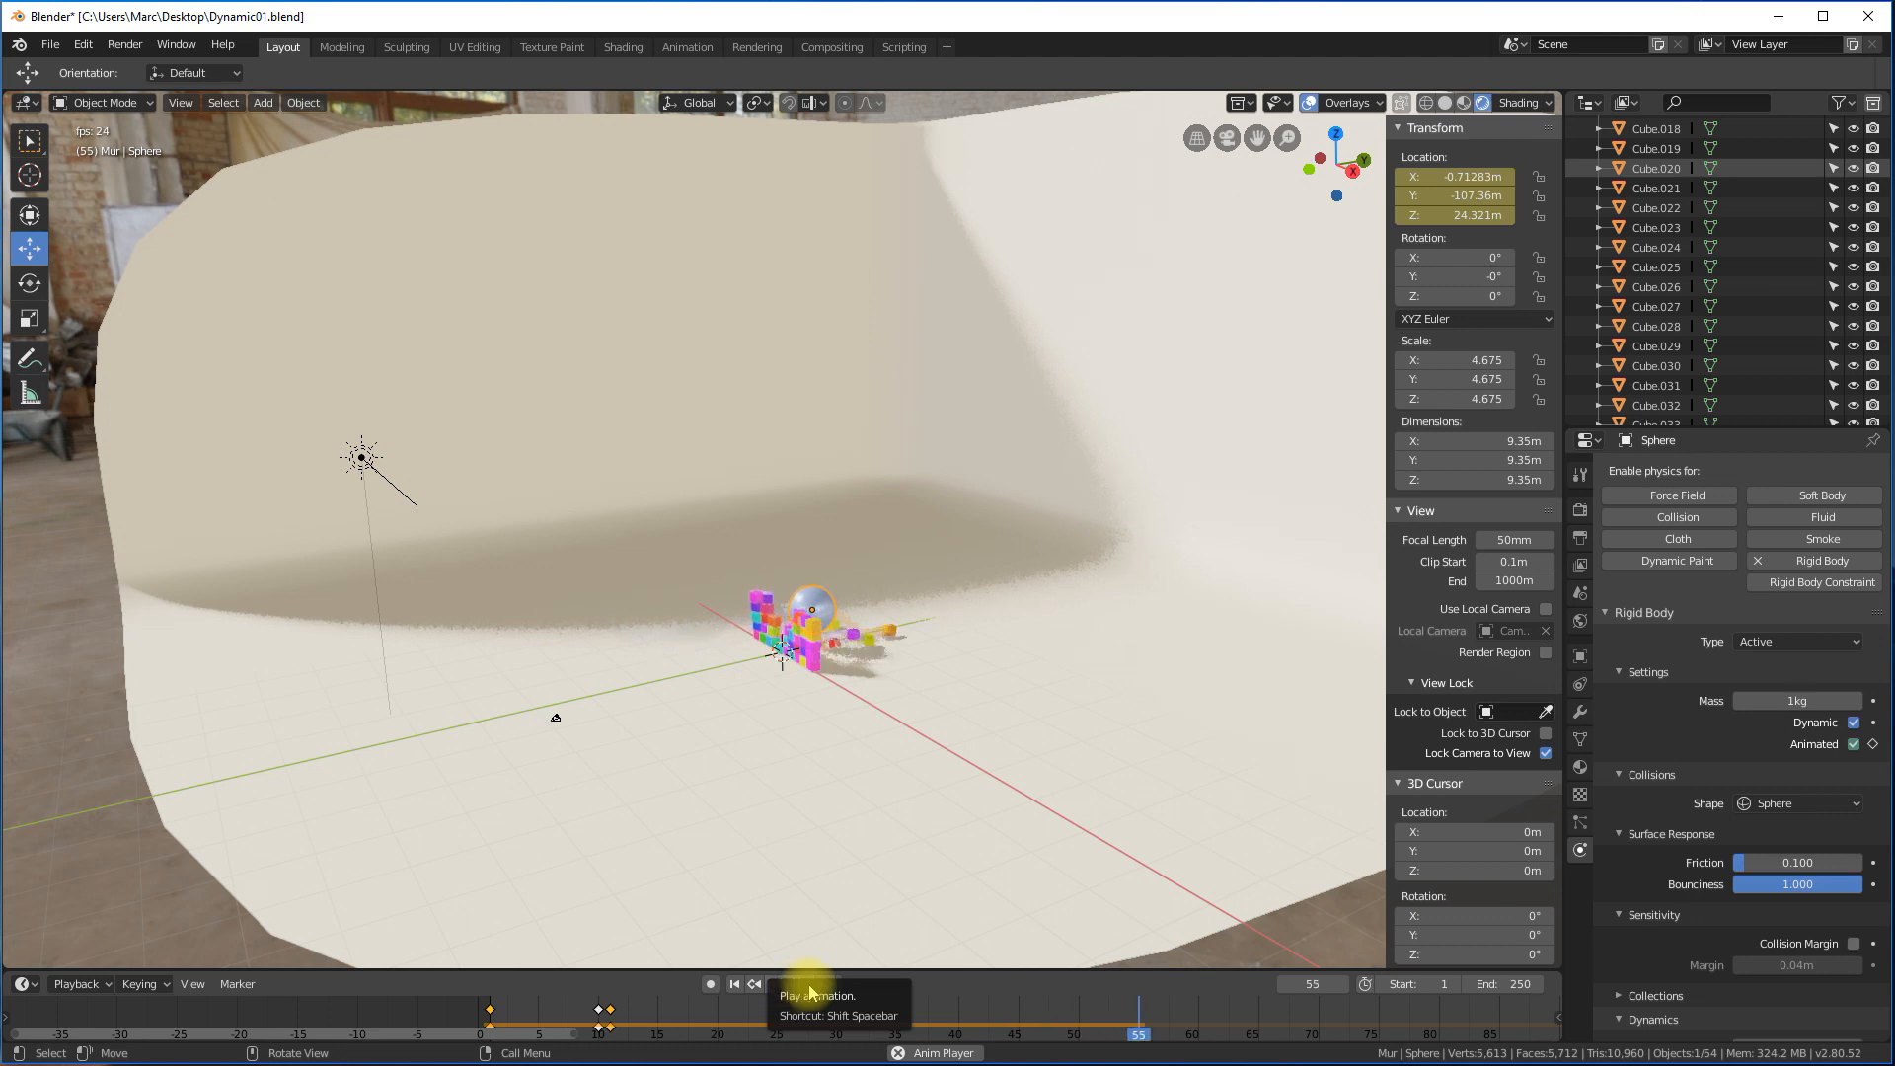
pyautogui.click(793, 985)
pyautogui.click(732, 984)
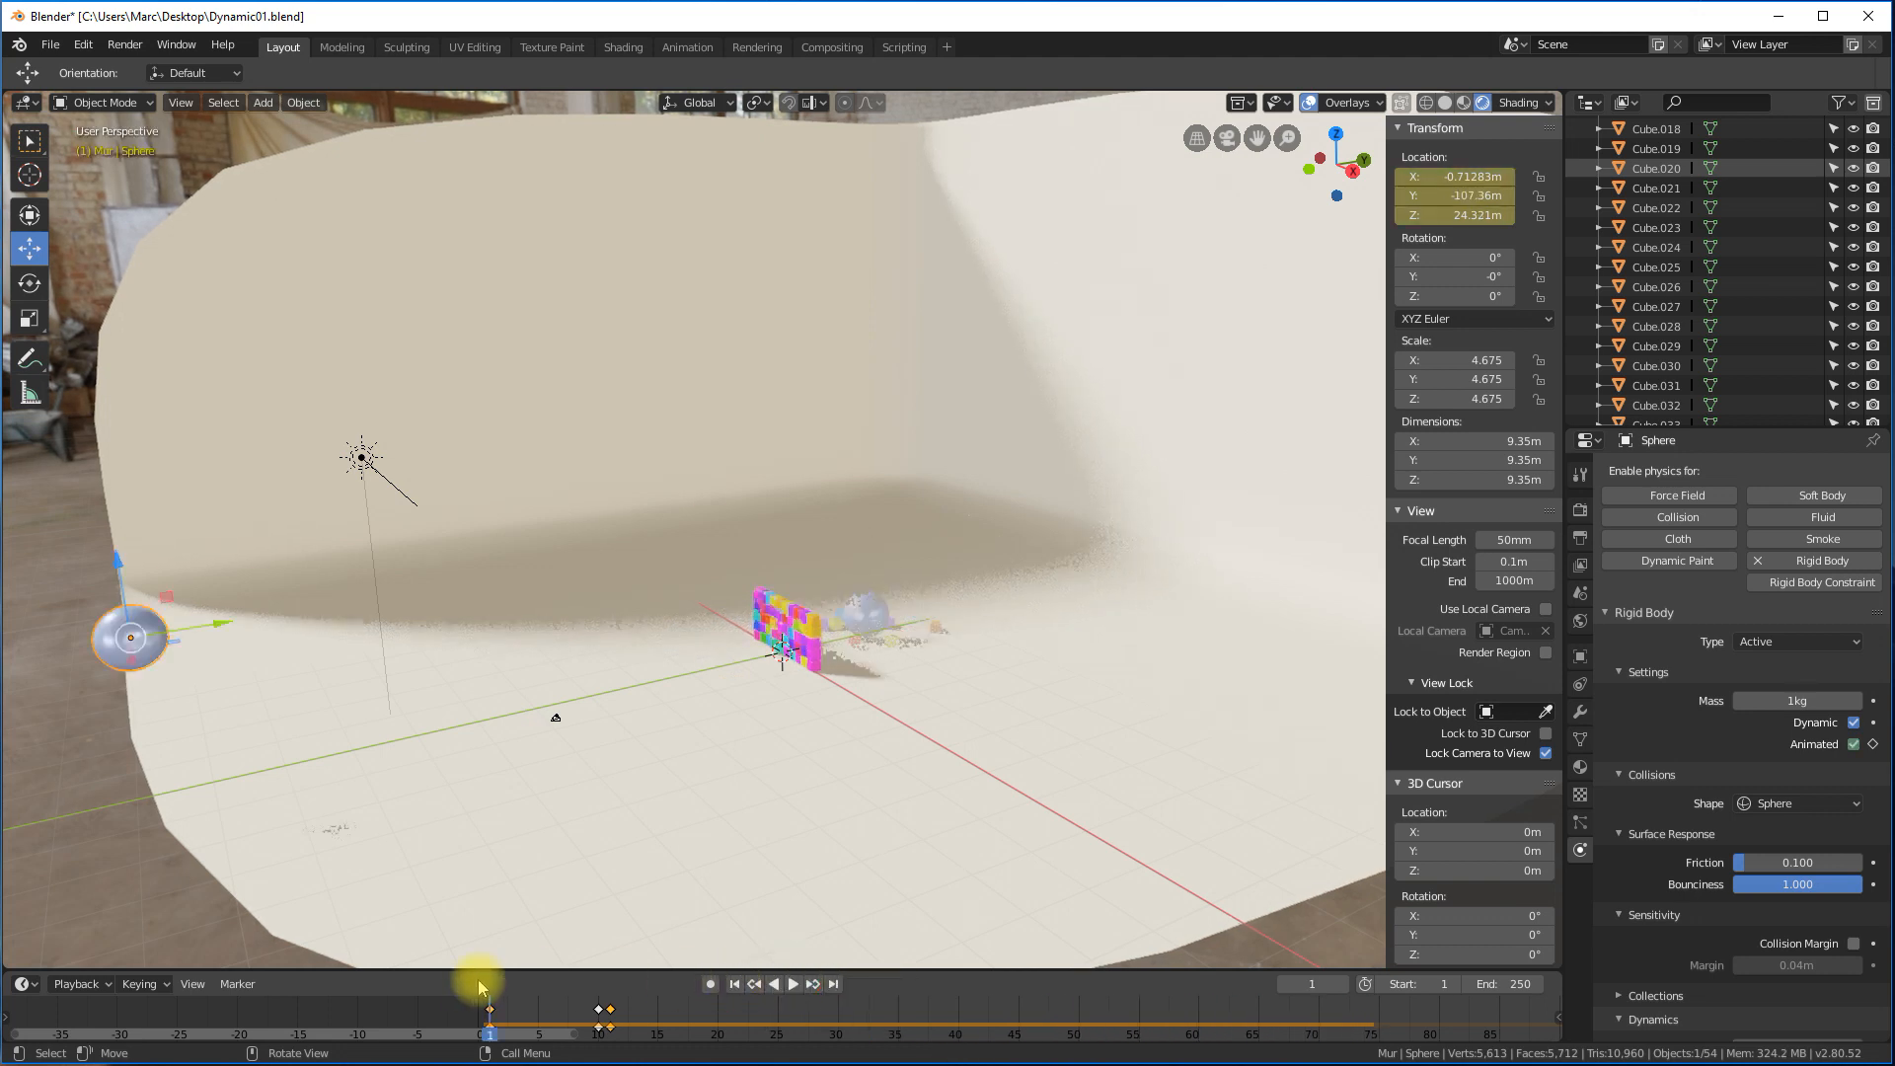
# At frame 10, move the sphere -7.4 m along Y and replace its location keyframes.
pyautogui.press('space')
pyautogui.moveTo(584, 1039); pyautogui.dragTo(598, 1031)
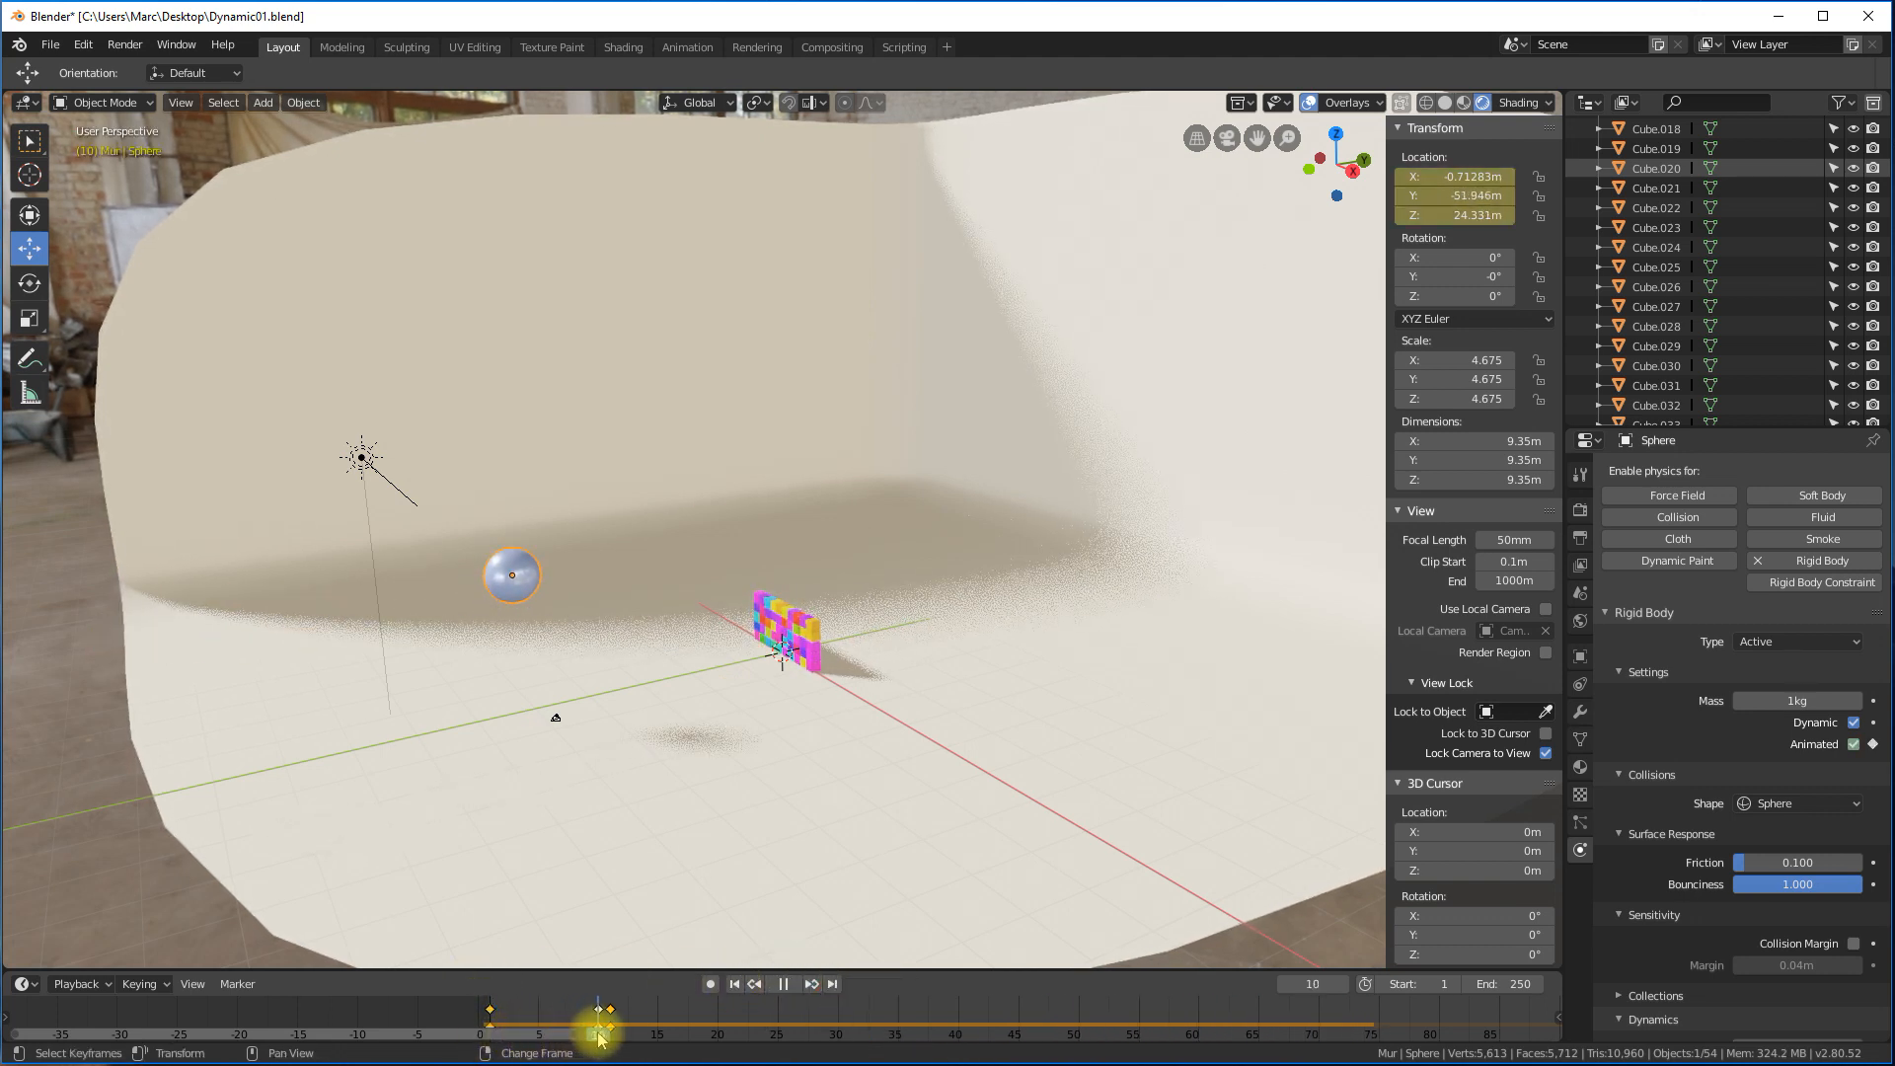
pyautogui.moveTo(583, 570); pyautogui.dragTo(542, 578)
pyautogui.rightClick(1461, 178)
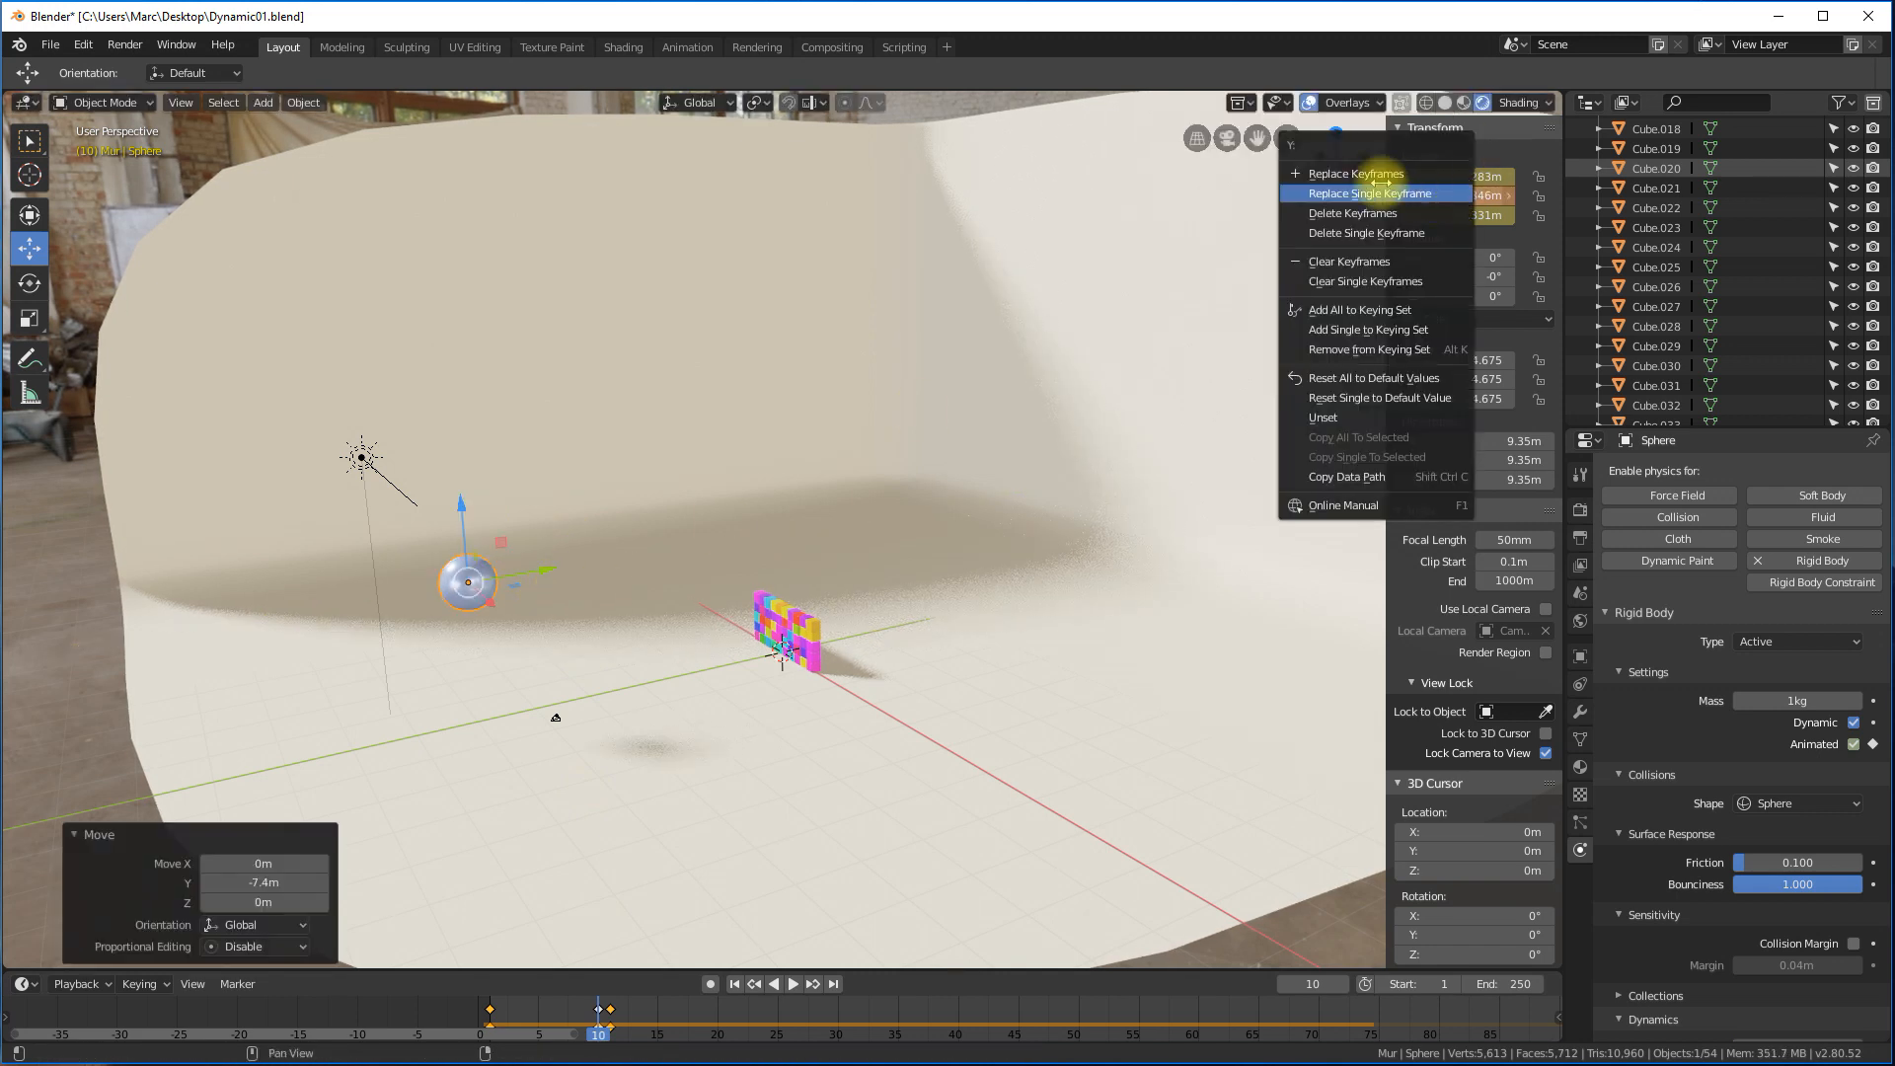
pyautogui.click(1392, 169)
# Play the simulation from frame 1 to check the sphere's impact on the cube wall, and return to frame 1.
pyautogui.click(734, 984)
pyautogui.click(793, 984)
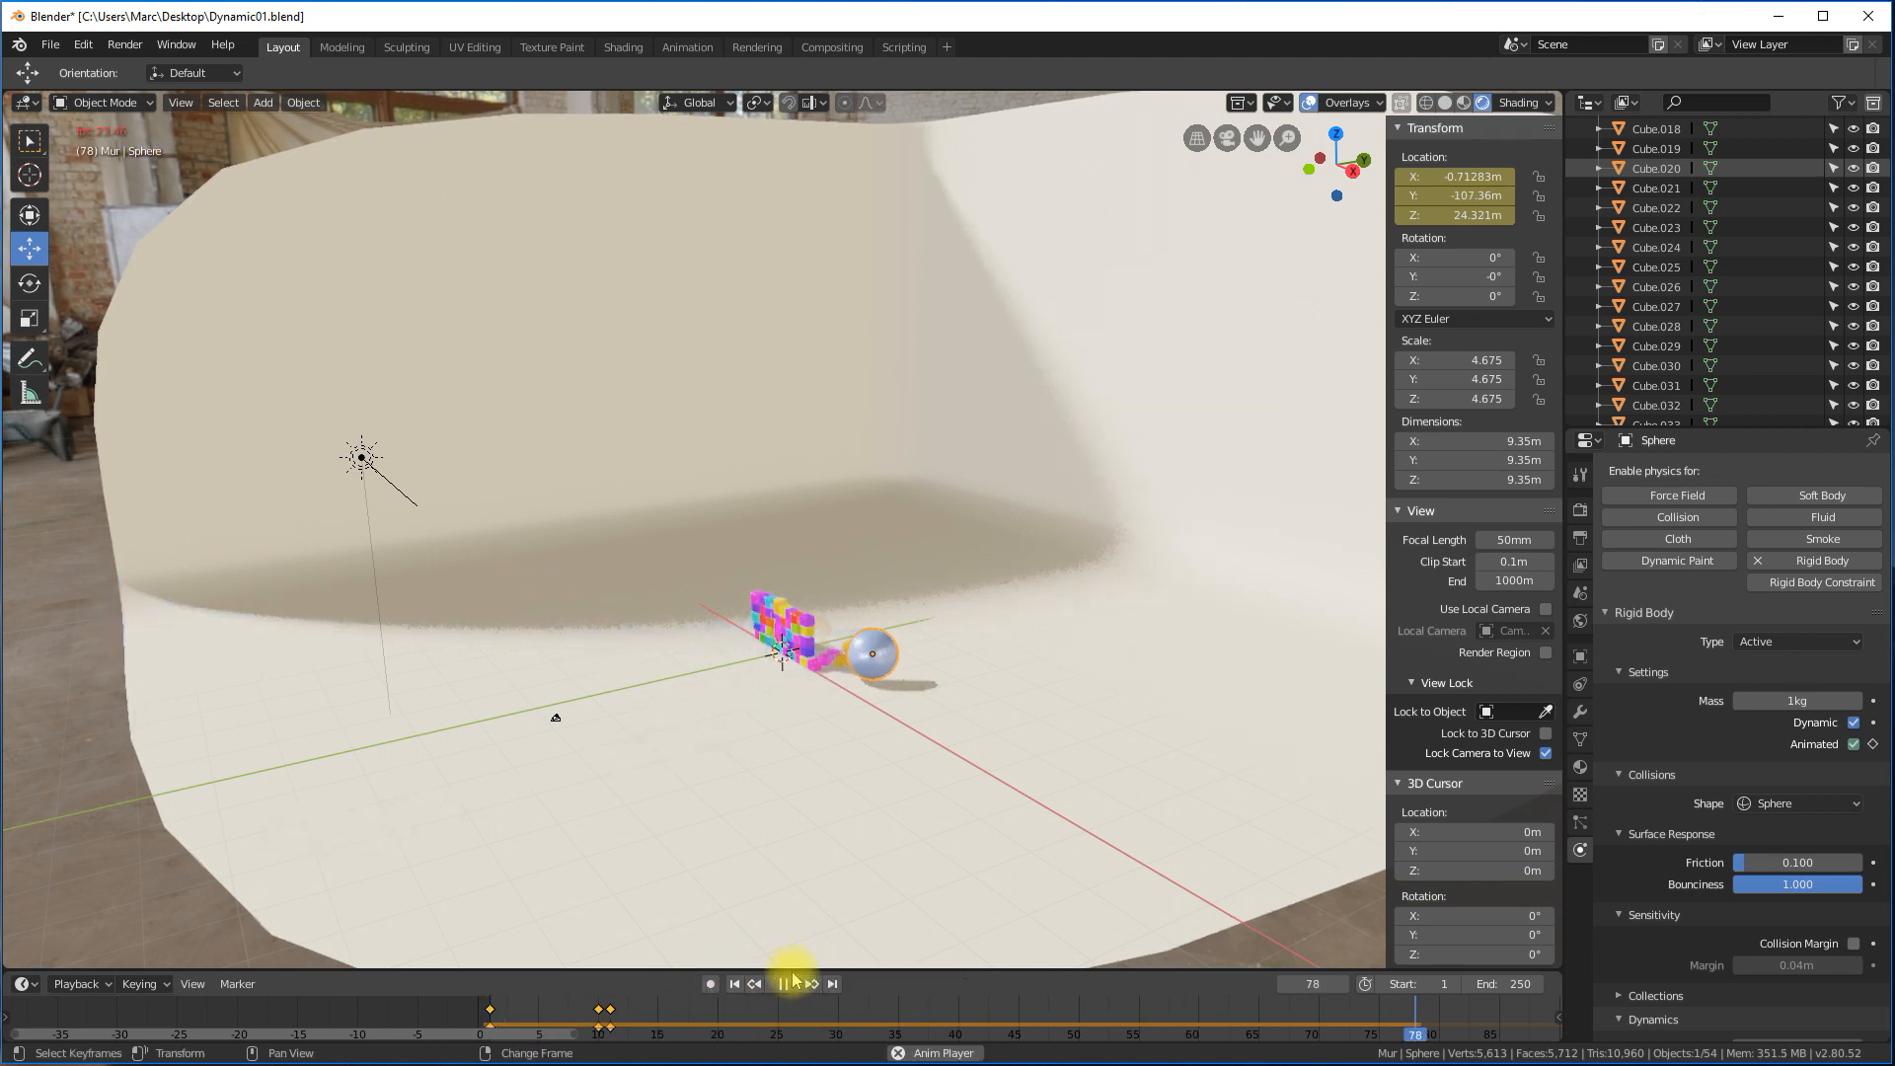
pyautogui.click(783, 984)
pyautogui.click(734, 984)
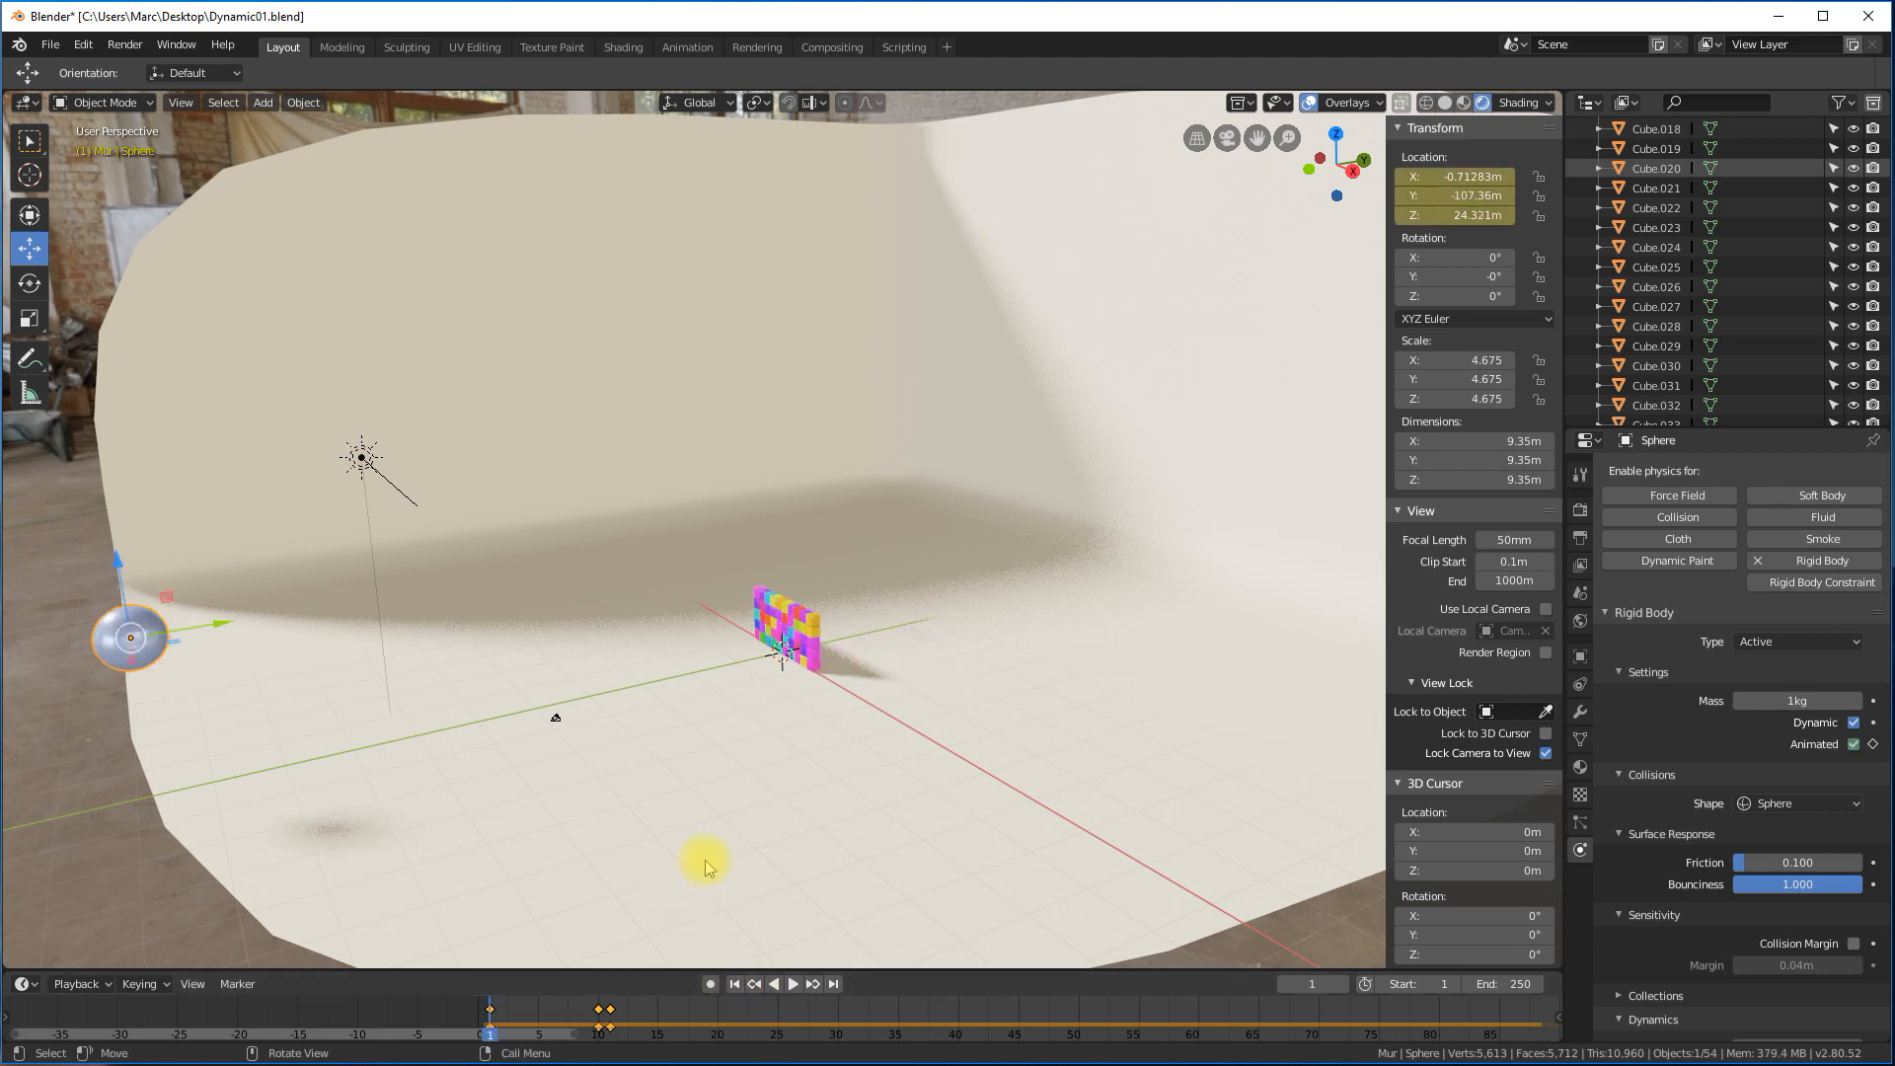
# Examine the sphere's path toward the wall between frames 1 and 10 from different angles, and return to frame 1.
pyautogui.moveTo(550, 691); pyautogui.dragTo(676, 756, button='middle')
pyautogui.keyDown('shift'); pyautogui.moveTo(505, 368); pyautogui.dragTo(918, 512, button='middle'); pyautogui.keyUp('shift')
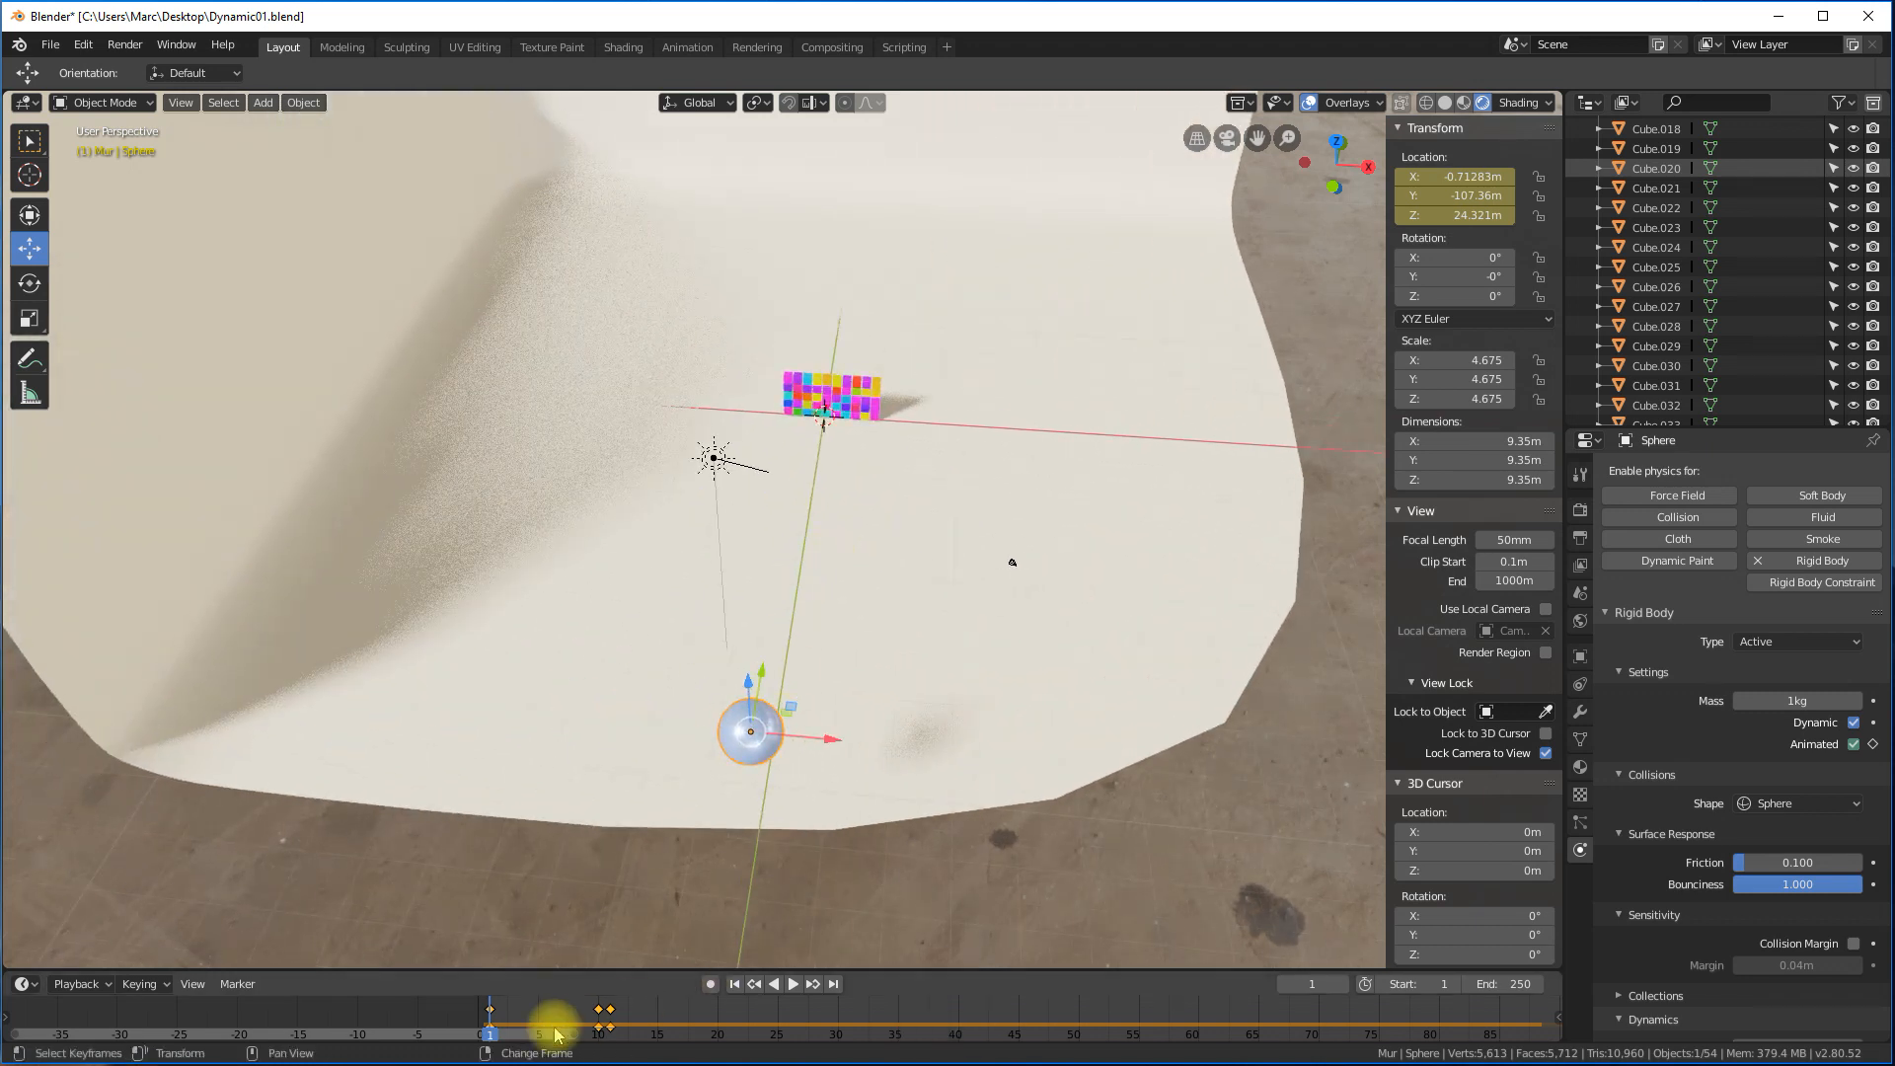
pyautogui.moveTo(493, 1036); pyautogui.dragTo(598, 1017)
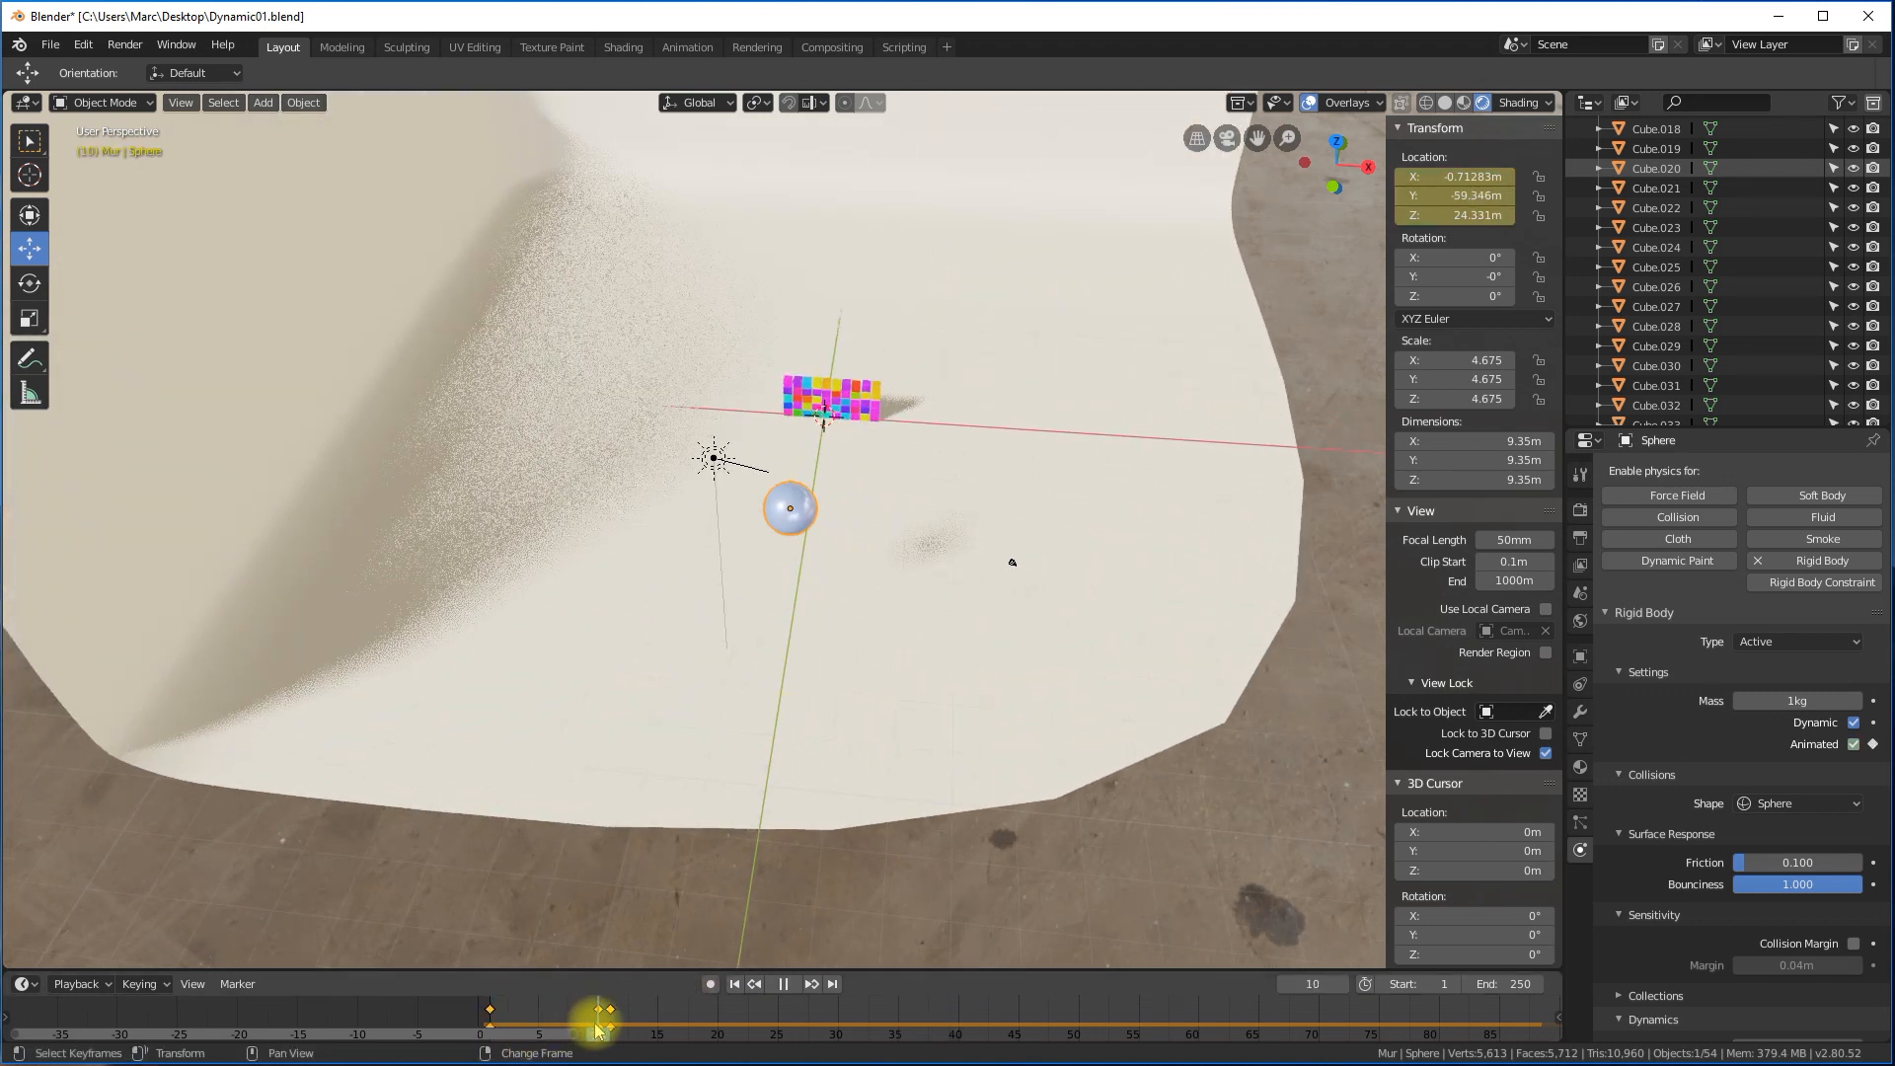
pyautogui.moveTo(878, 508); pyautogui.dragTo(672, 440, button='middle')
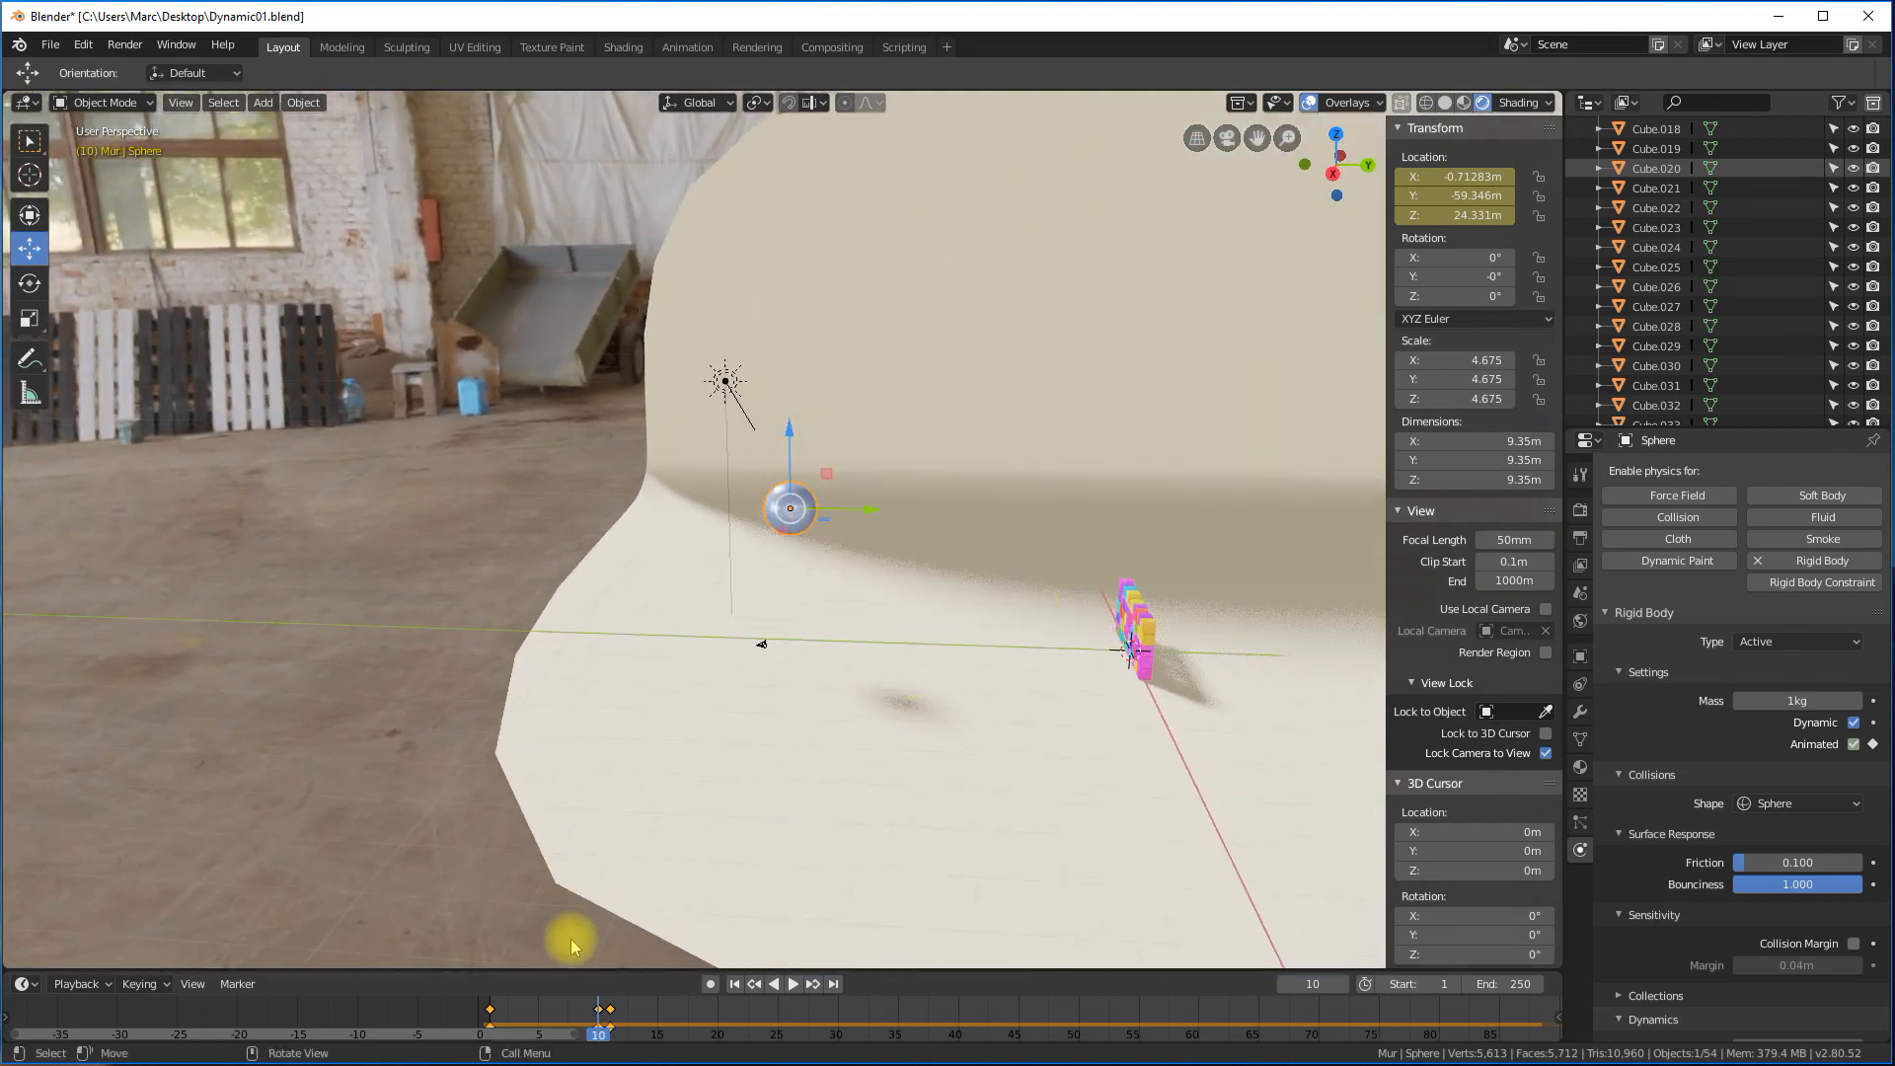
pyautogui.click(733, 985)
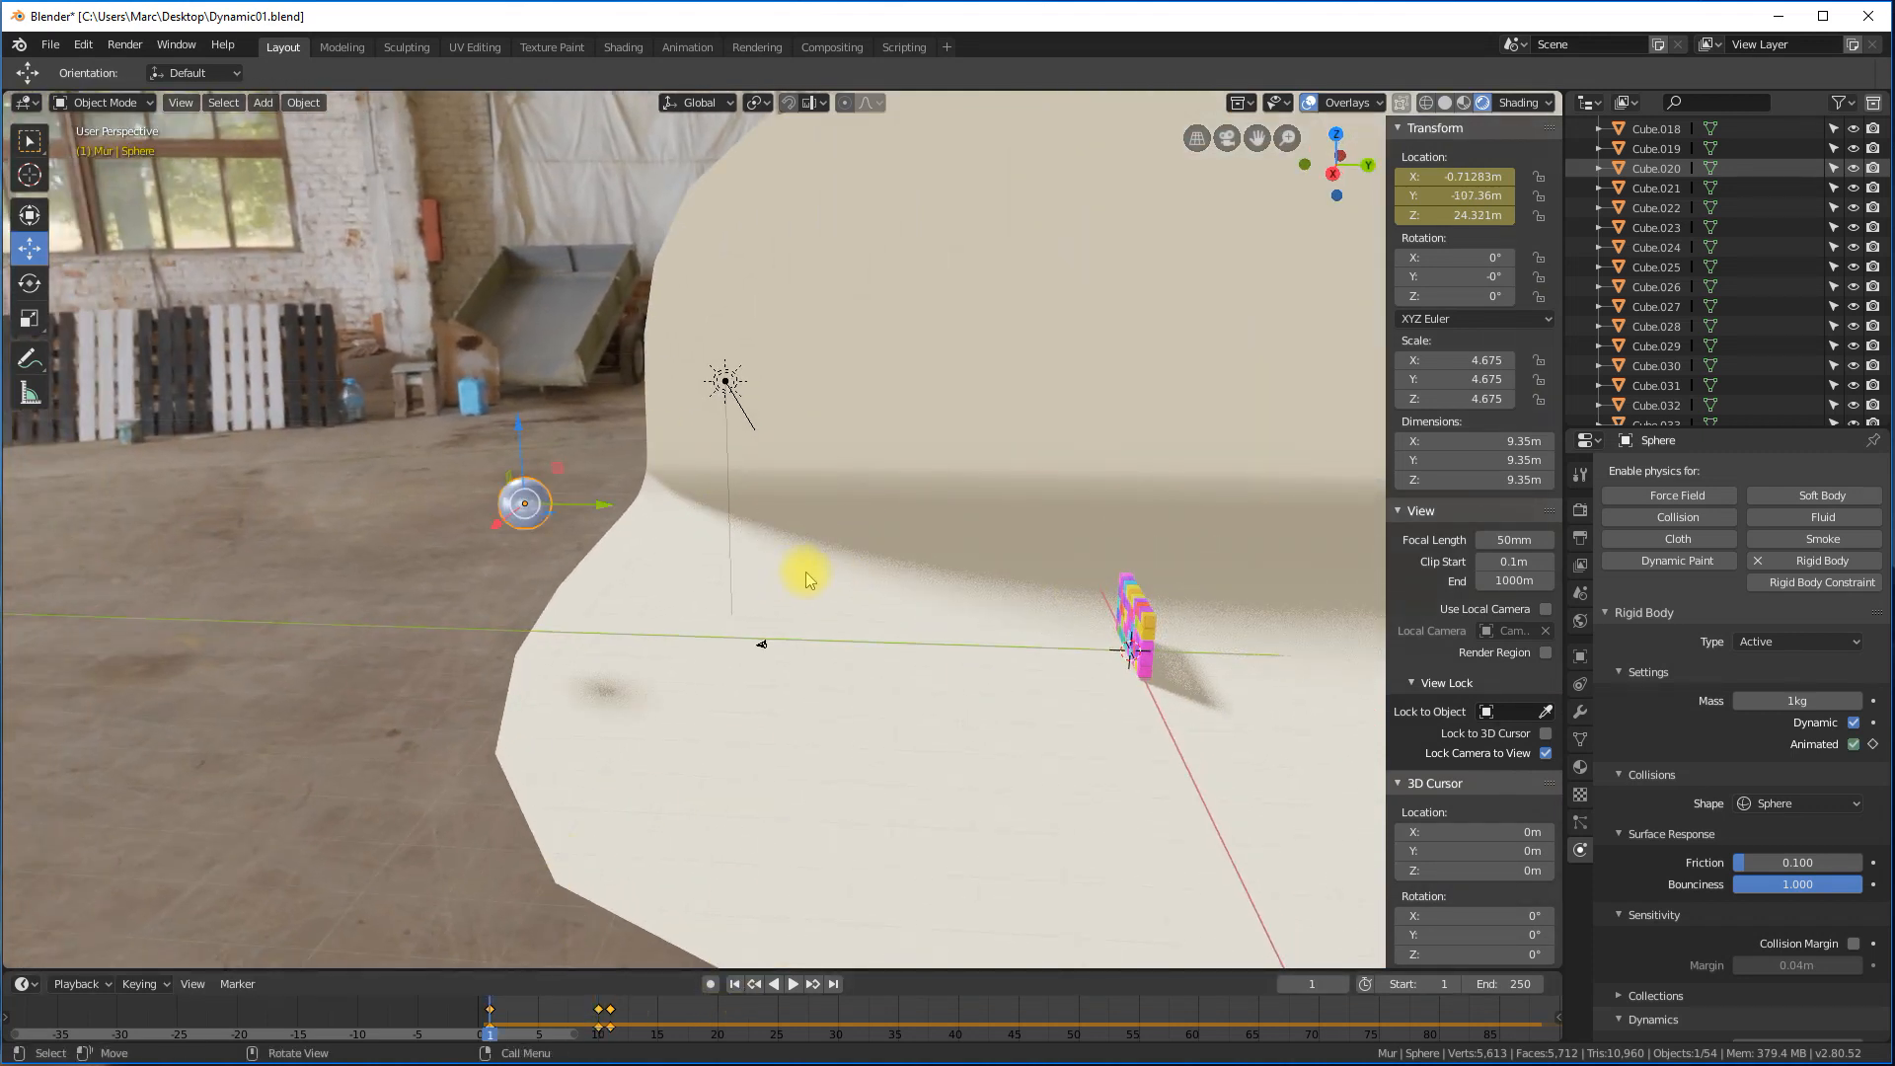
# Set the sphere's rotation damping to 0, play the simulation to watch the wall impact, and restart it from frame 1.
pyautogui.moveTo(805, 572); pyautogui.dragTo(851, 575, button='middle')
pyautogui.scroll(-2, 1692, 938)
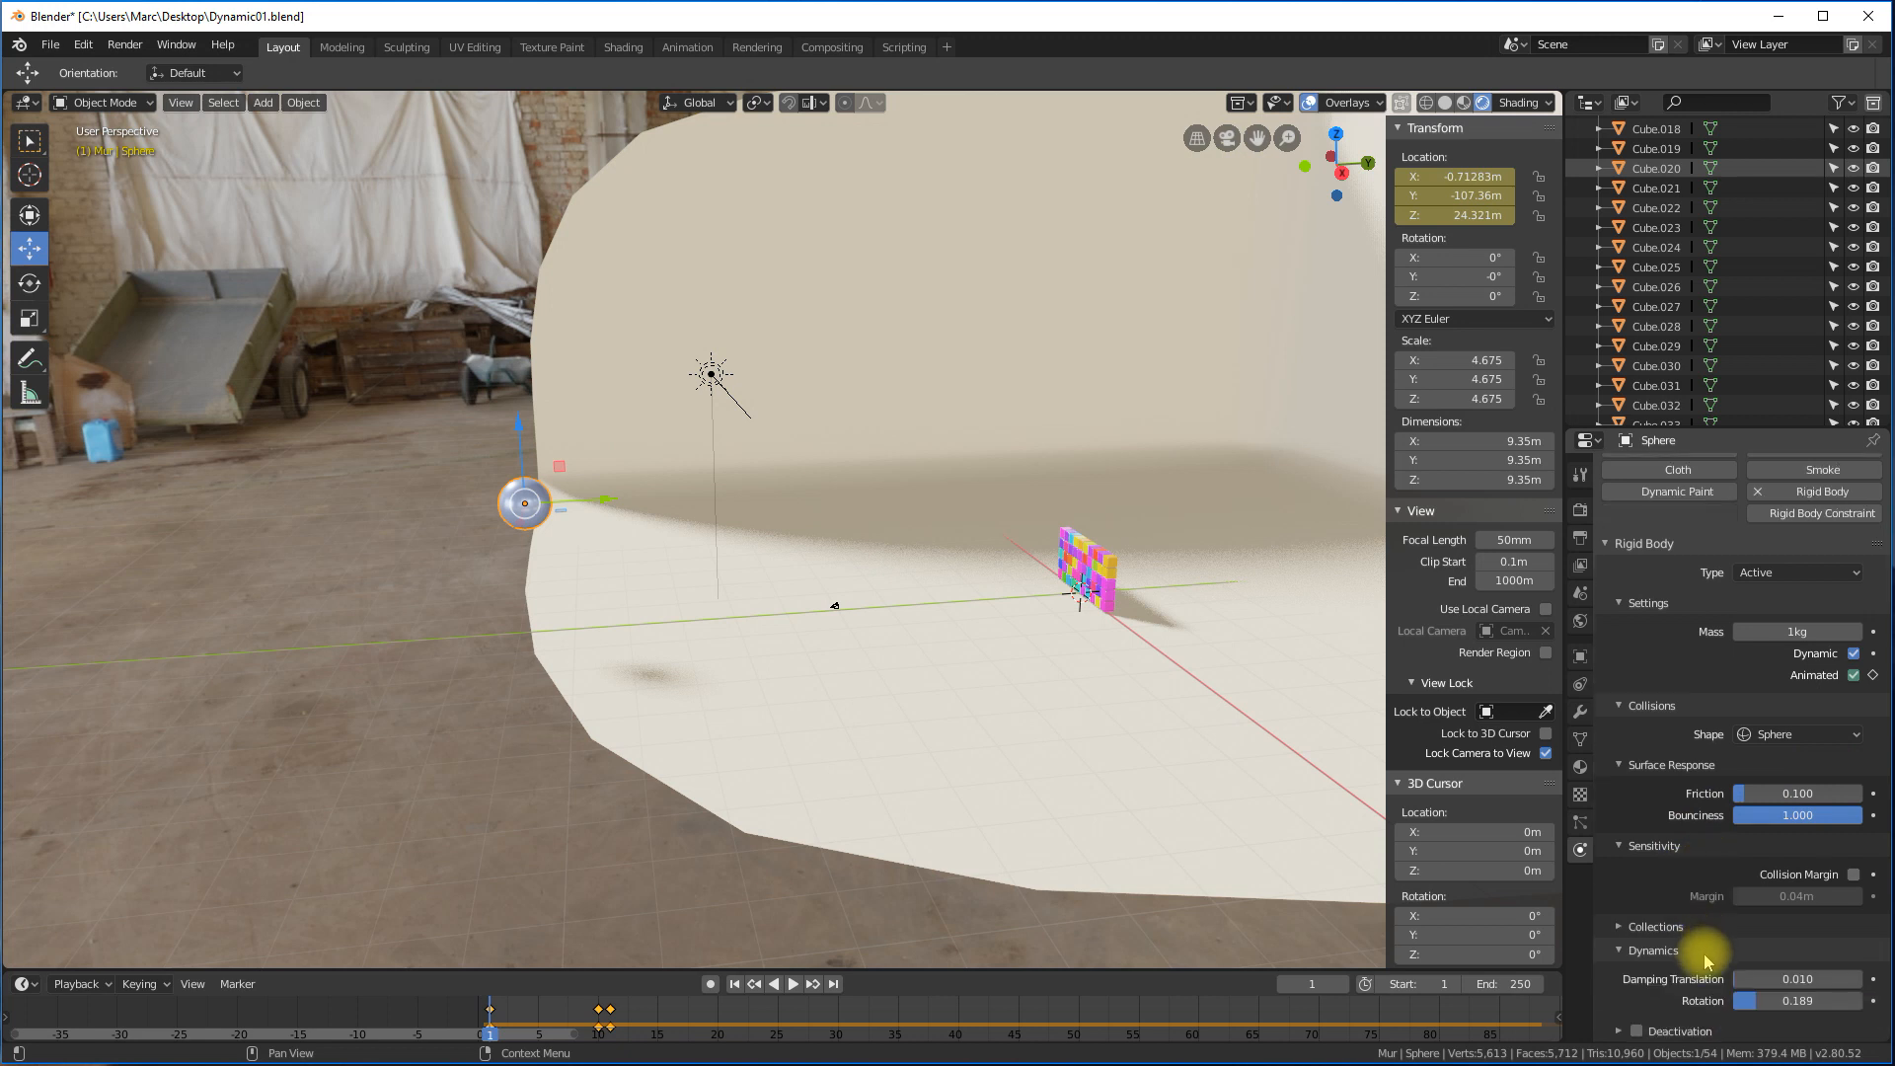
pyautogui.moveTo(1756, 1000); pyautogui.dragTo(1721, 1001)
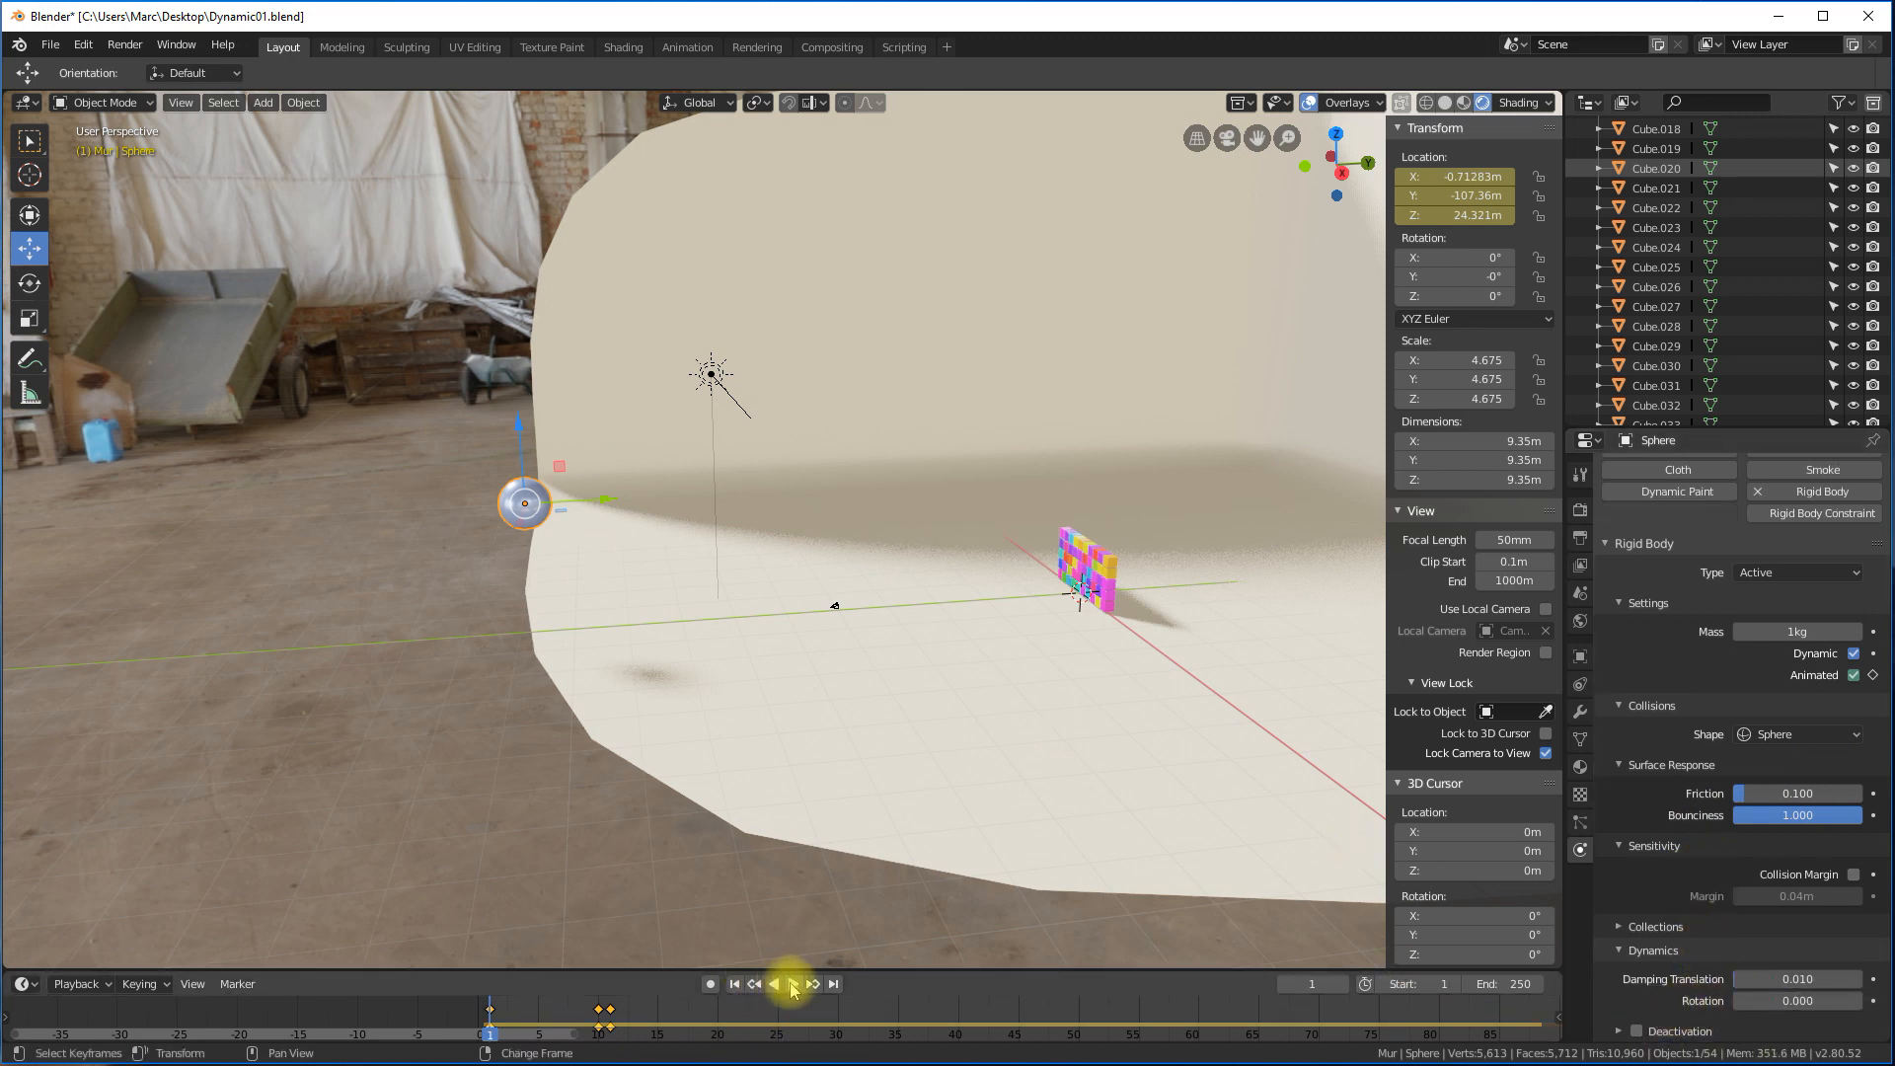
pyautogui.click(792, 985)
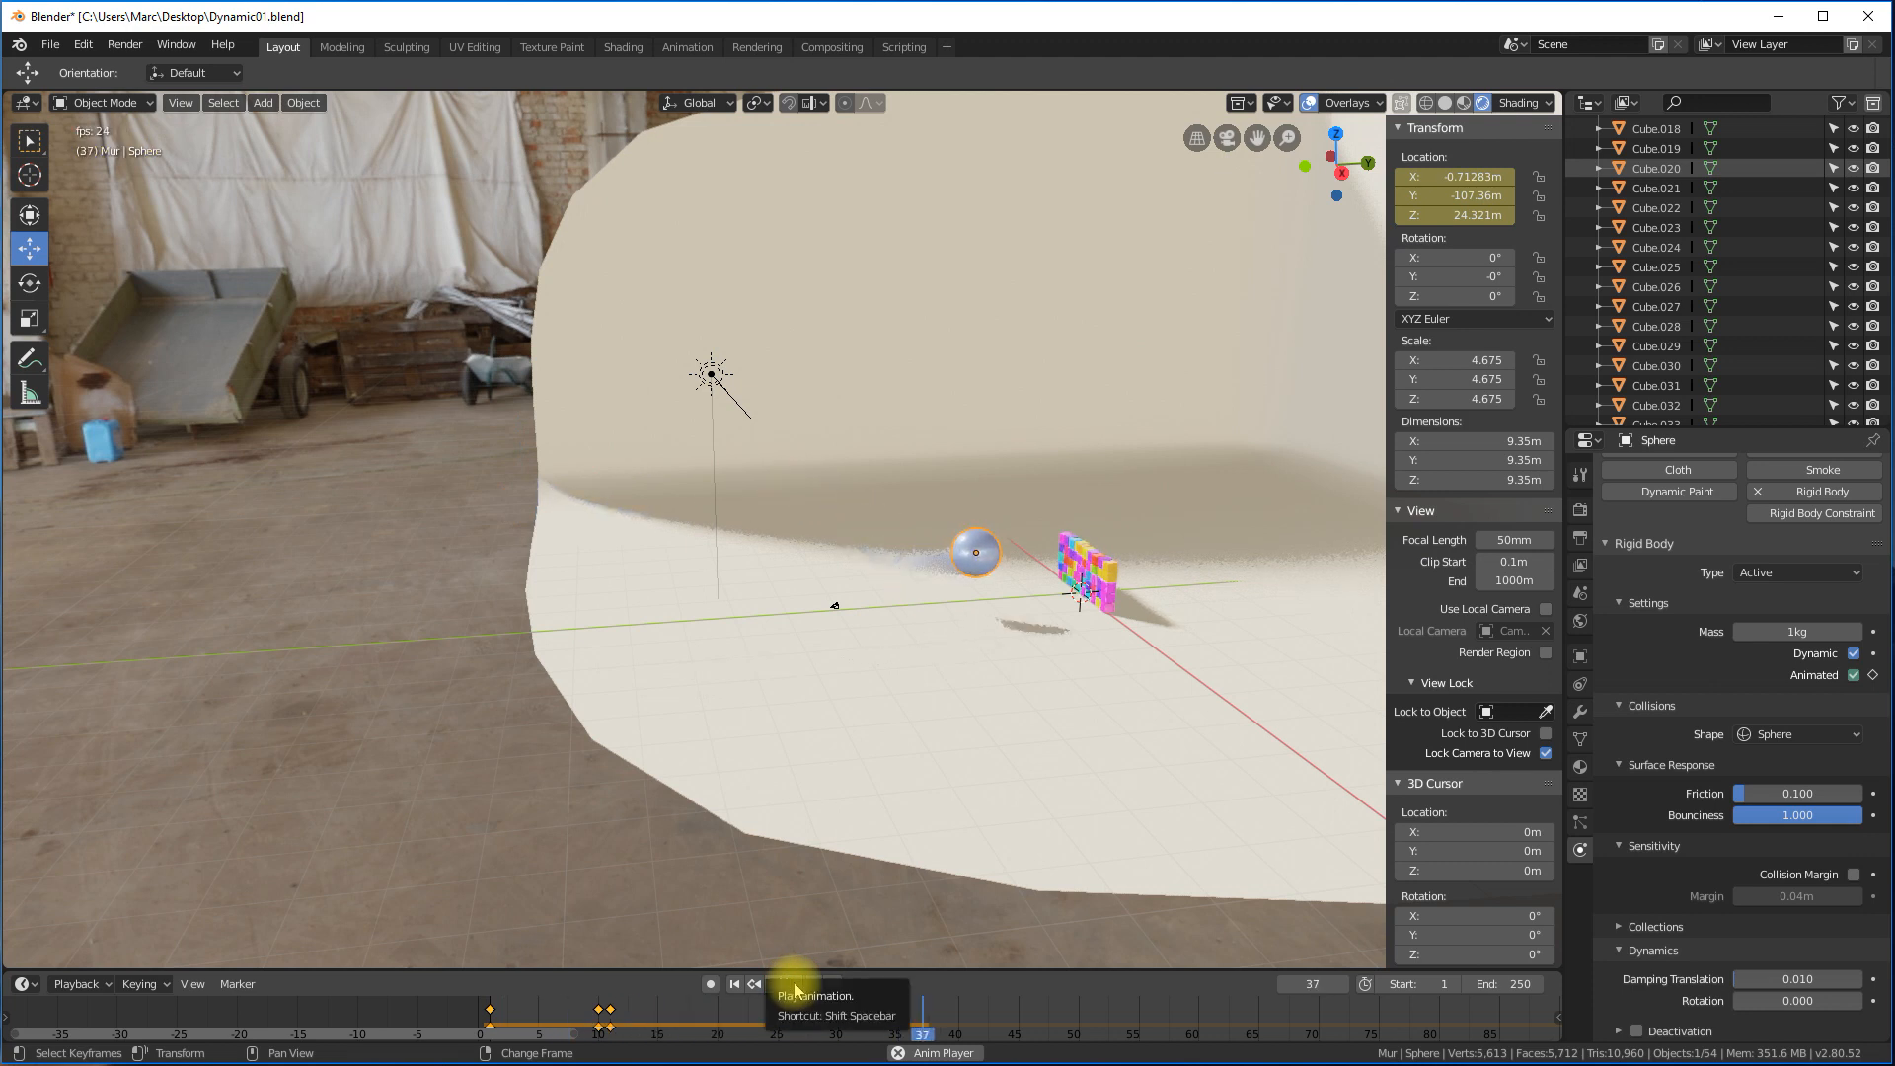
pyautogui.moveTo(1110, 513); pyautogui.dragTo(1184, 738, button='middle')
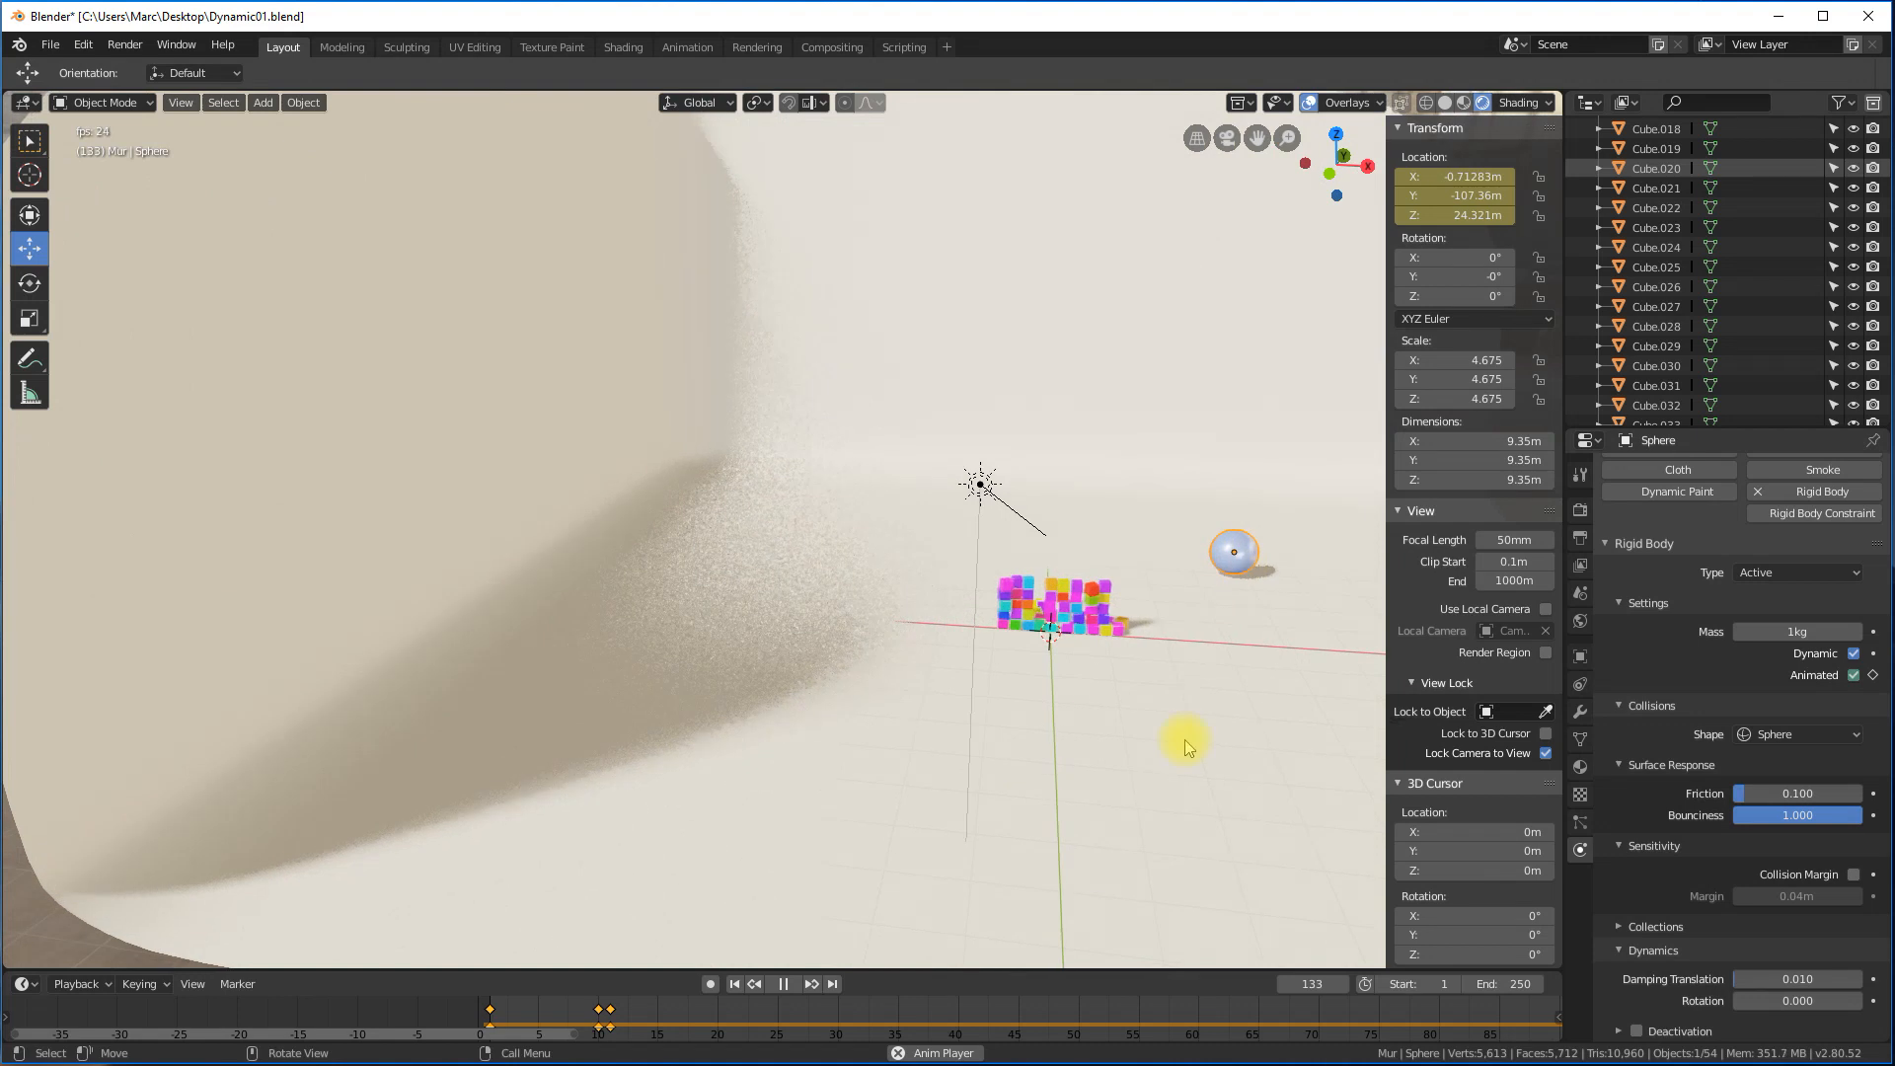
pyautogui.click(733, 984)
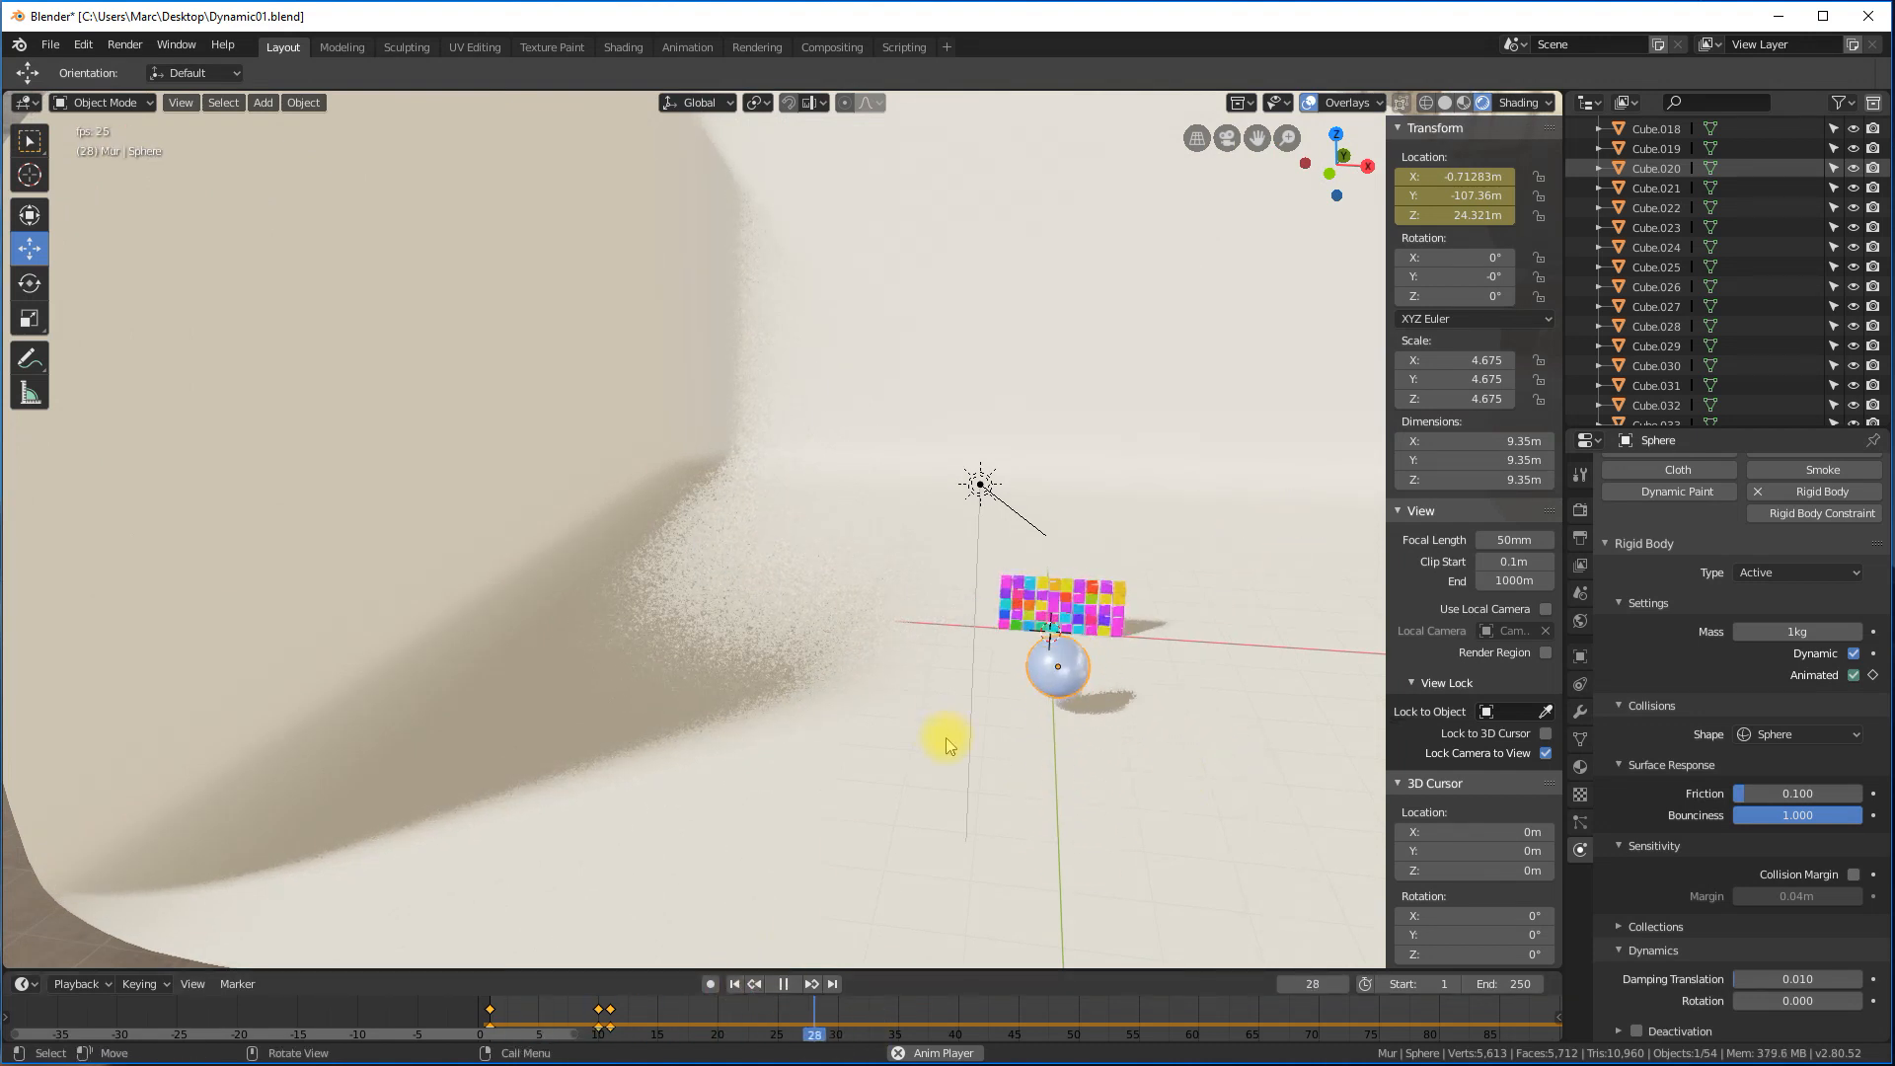
# Stop the playback, return to frame 1, and open the Studio backdrop's mesh for editing in vertex selection mode.
pyautogui.click(783, 984)
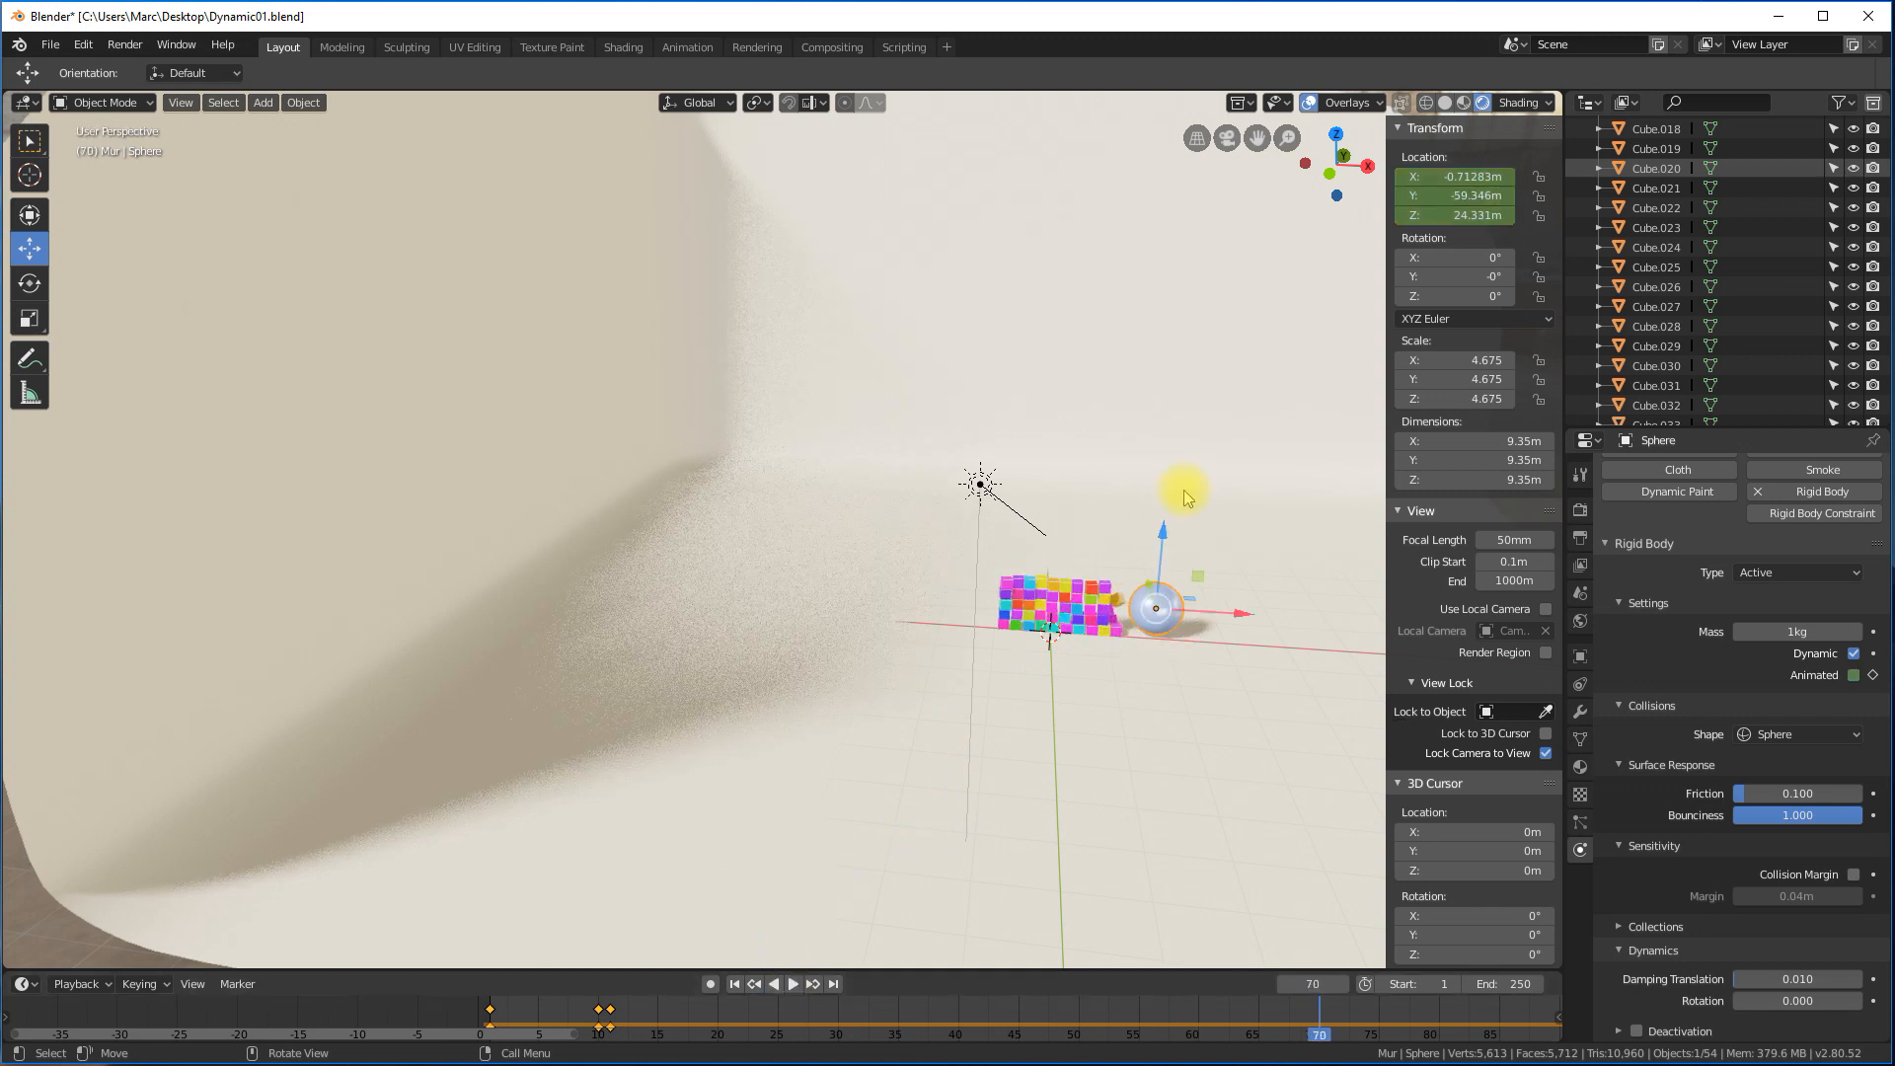
pyautogui.click(734, 984)
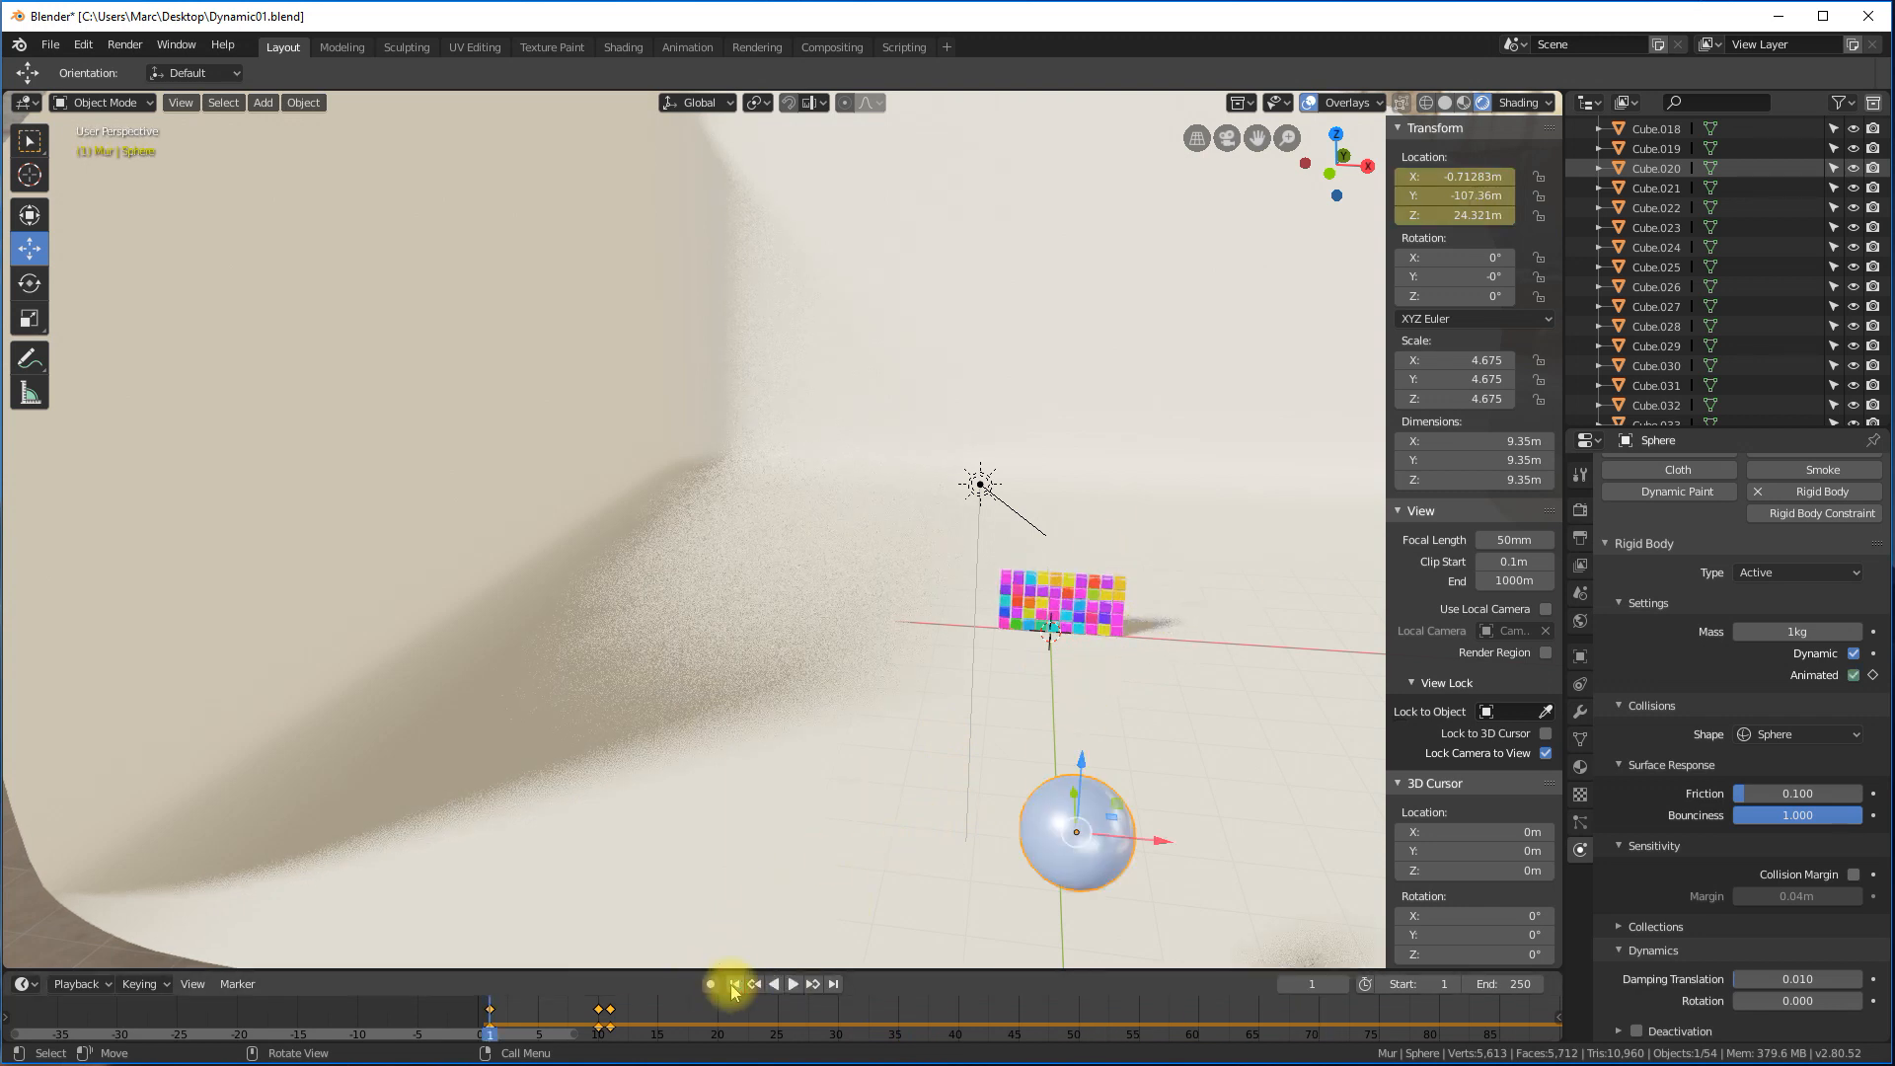
pyautogui.click(876, 765)
pyautogui.scroll(-5, 1021, 786)
pyautogui.moveTo(1062, 780); pyautogui.dragTo(951, 719, button='middle')
pyautogui.press('Tab')
pyautogui.rightClick(955, 726)
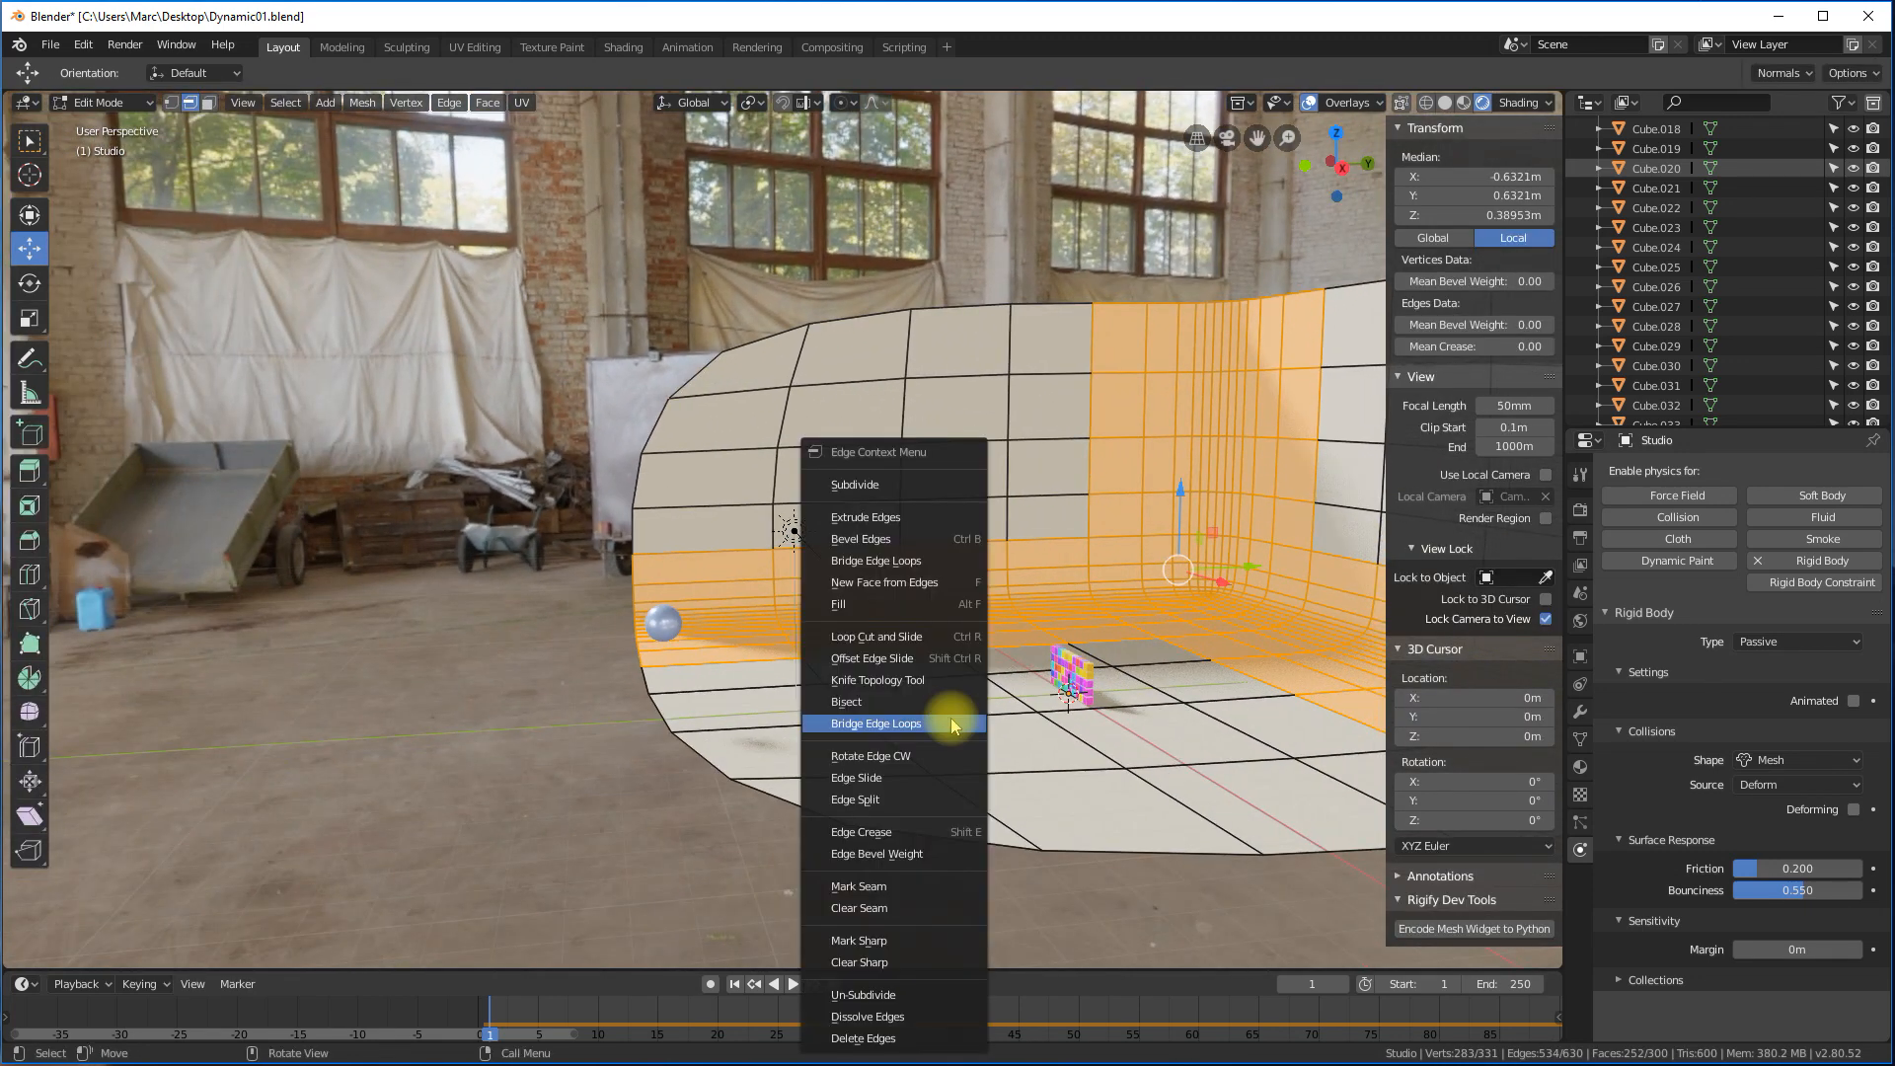
pyautogui.click(171, 102)
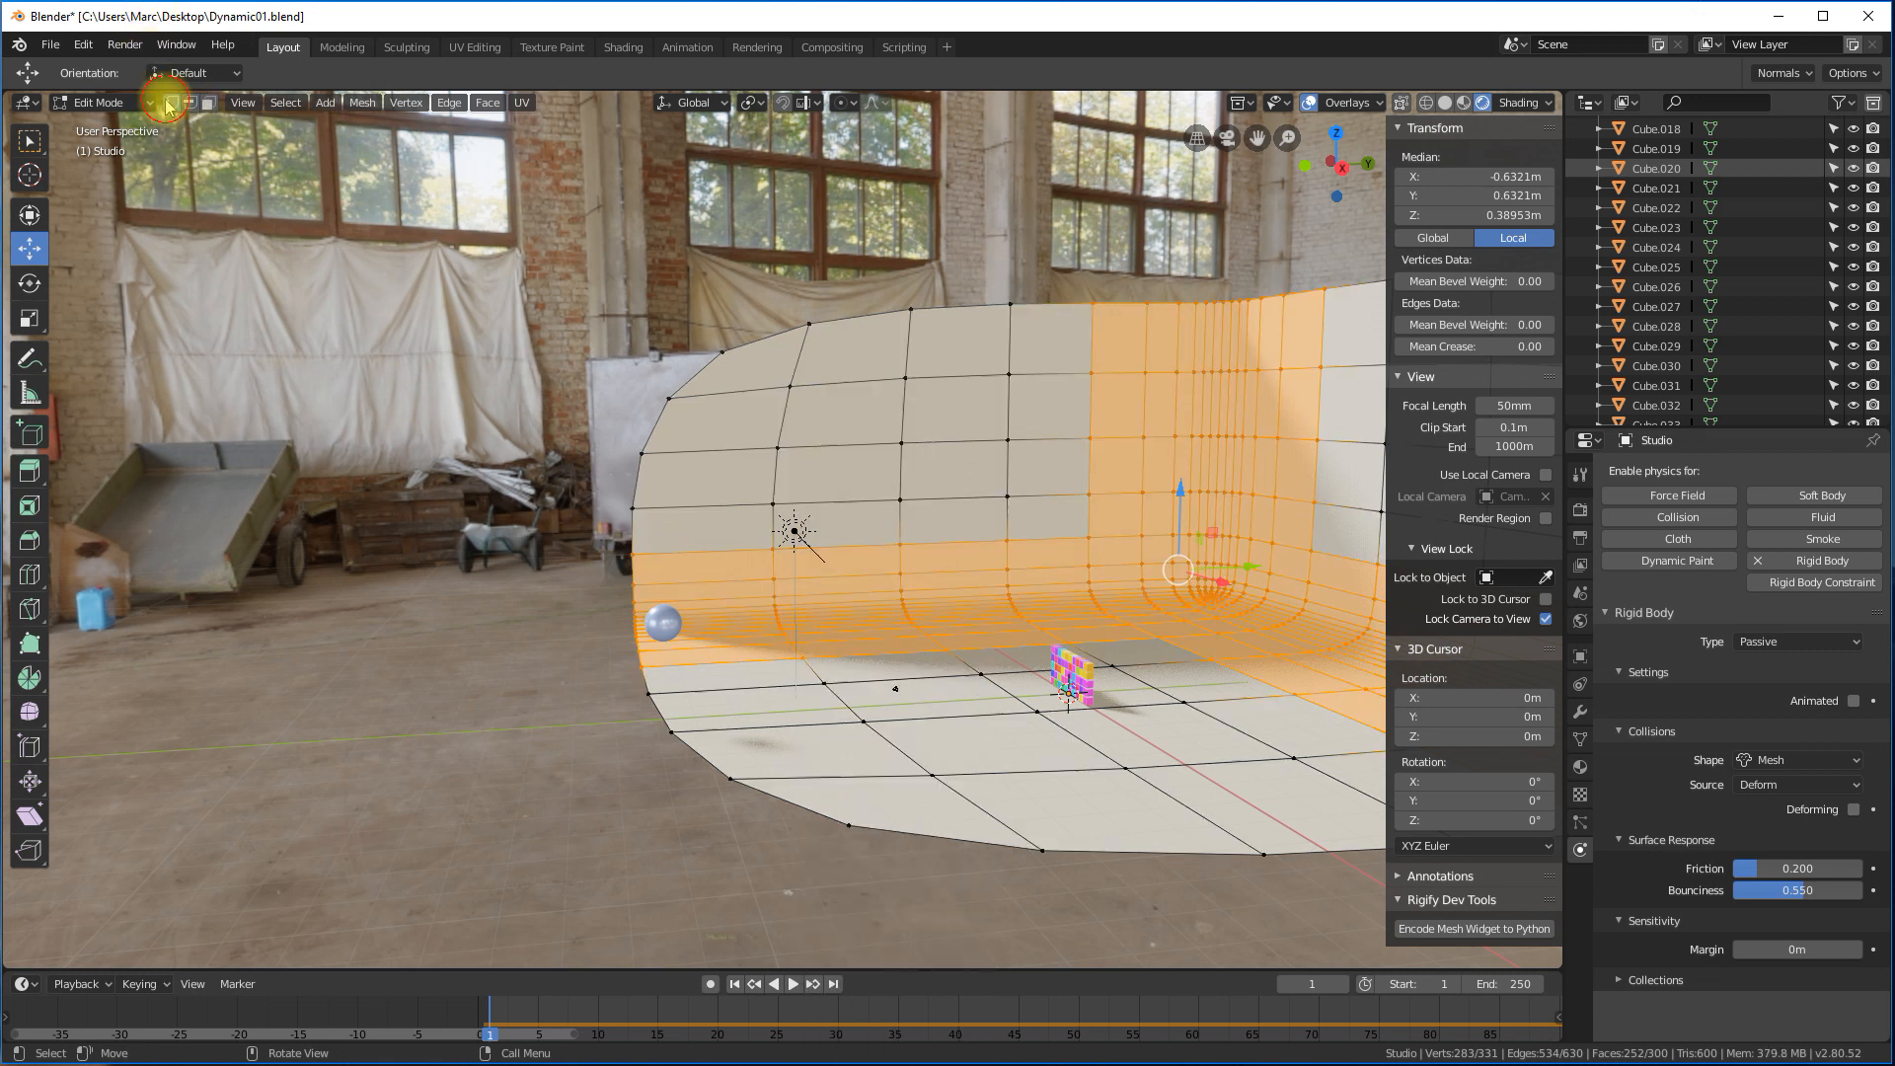
# Select the eight vertices around the three adjoining floor faces running from the backdrop's front edge to the cube wall.
pyautogui.click(827, 683)
pyautogui.keyDown('shift'); pyautogui.click(977, 666); pyautogui.keyUp('shift')
pyautogui.keyDown('shift'); pyautogui.click(1033, 710); pyautogui.keyUp('shift')
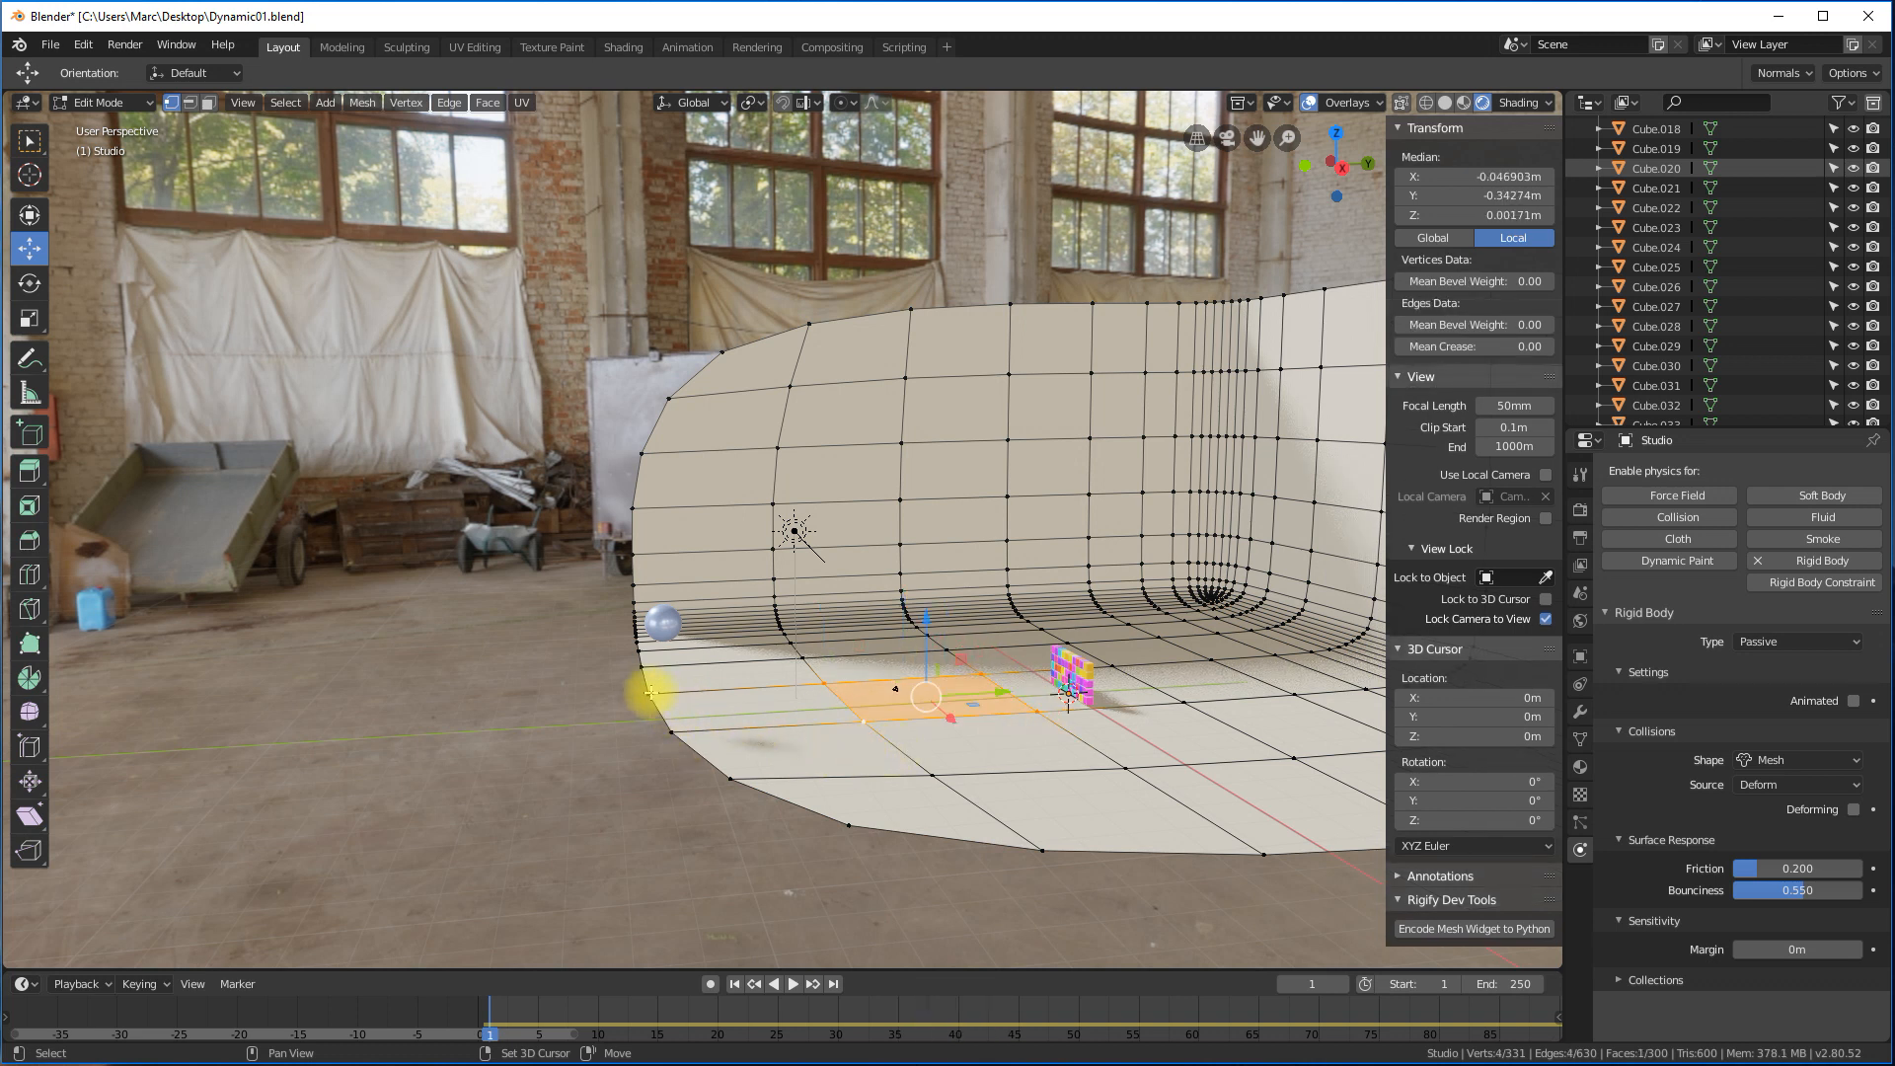
pyautogui.keyDown('shift'); pyautogui.click(649, 695); pyautogui.keyUp('shift')
pyautogui.keyDown('shift'); pyautogui.click(672, 731); pyautogui.keyUp('shift')
pyautogui.keyDown('shift'); pyautogui.click(1110, 665); pyautogui.keyUp('shift')
# Flatten the selected floor vertices by scaling them to about 0.0005 along Z, check them from the front, and return to Object Mode.
pyautogui.moveTo(1045, 682); pyautogui.dragTo(1229, 655, button='middle')
pyautogui.scroll(5, 925, 686)
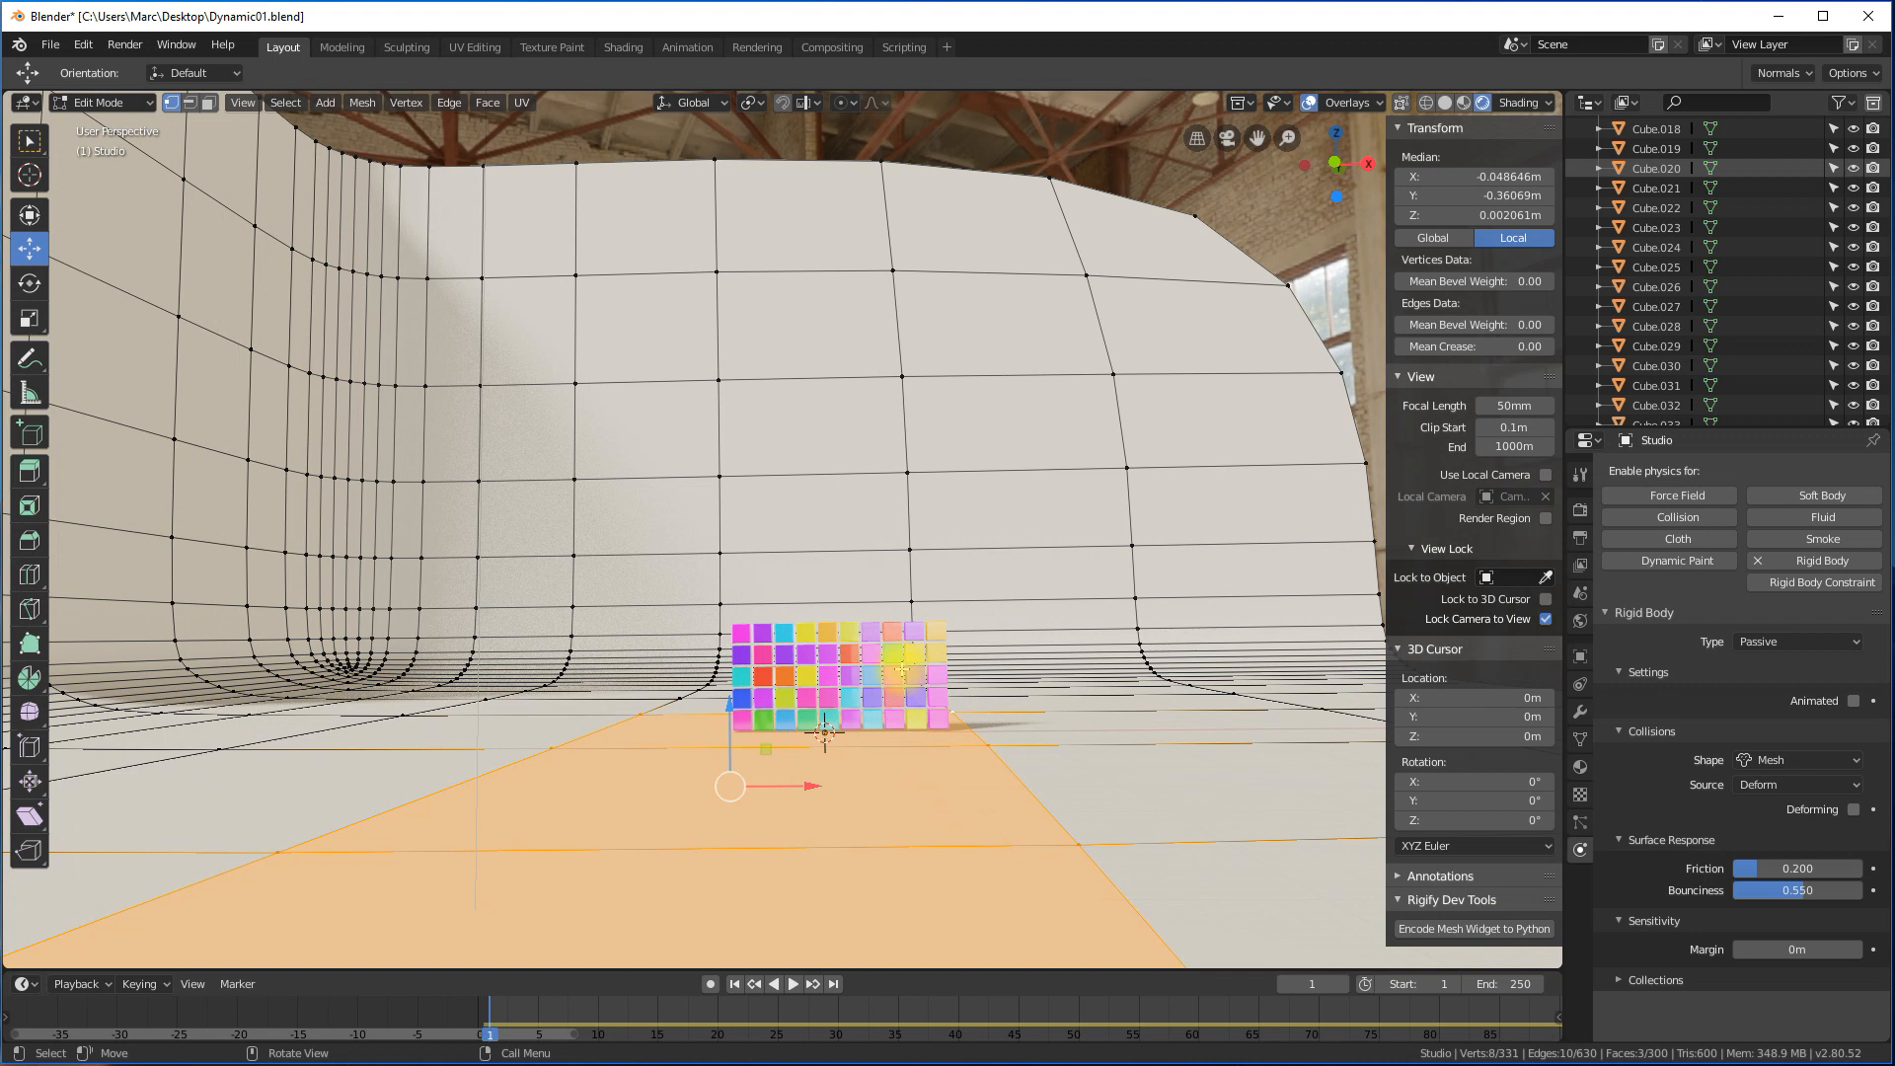
pyautogui.press('s')
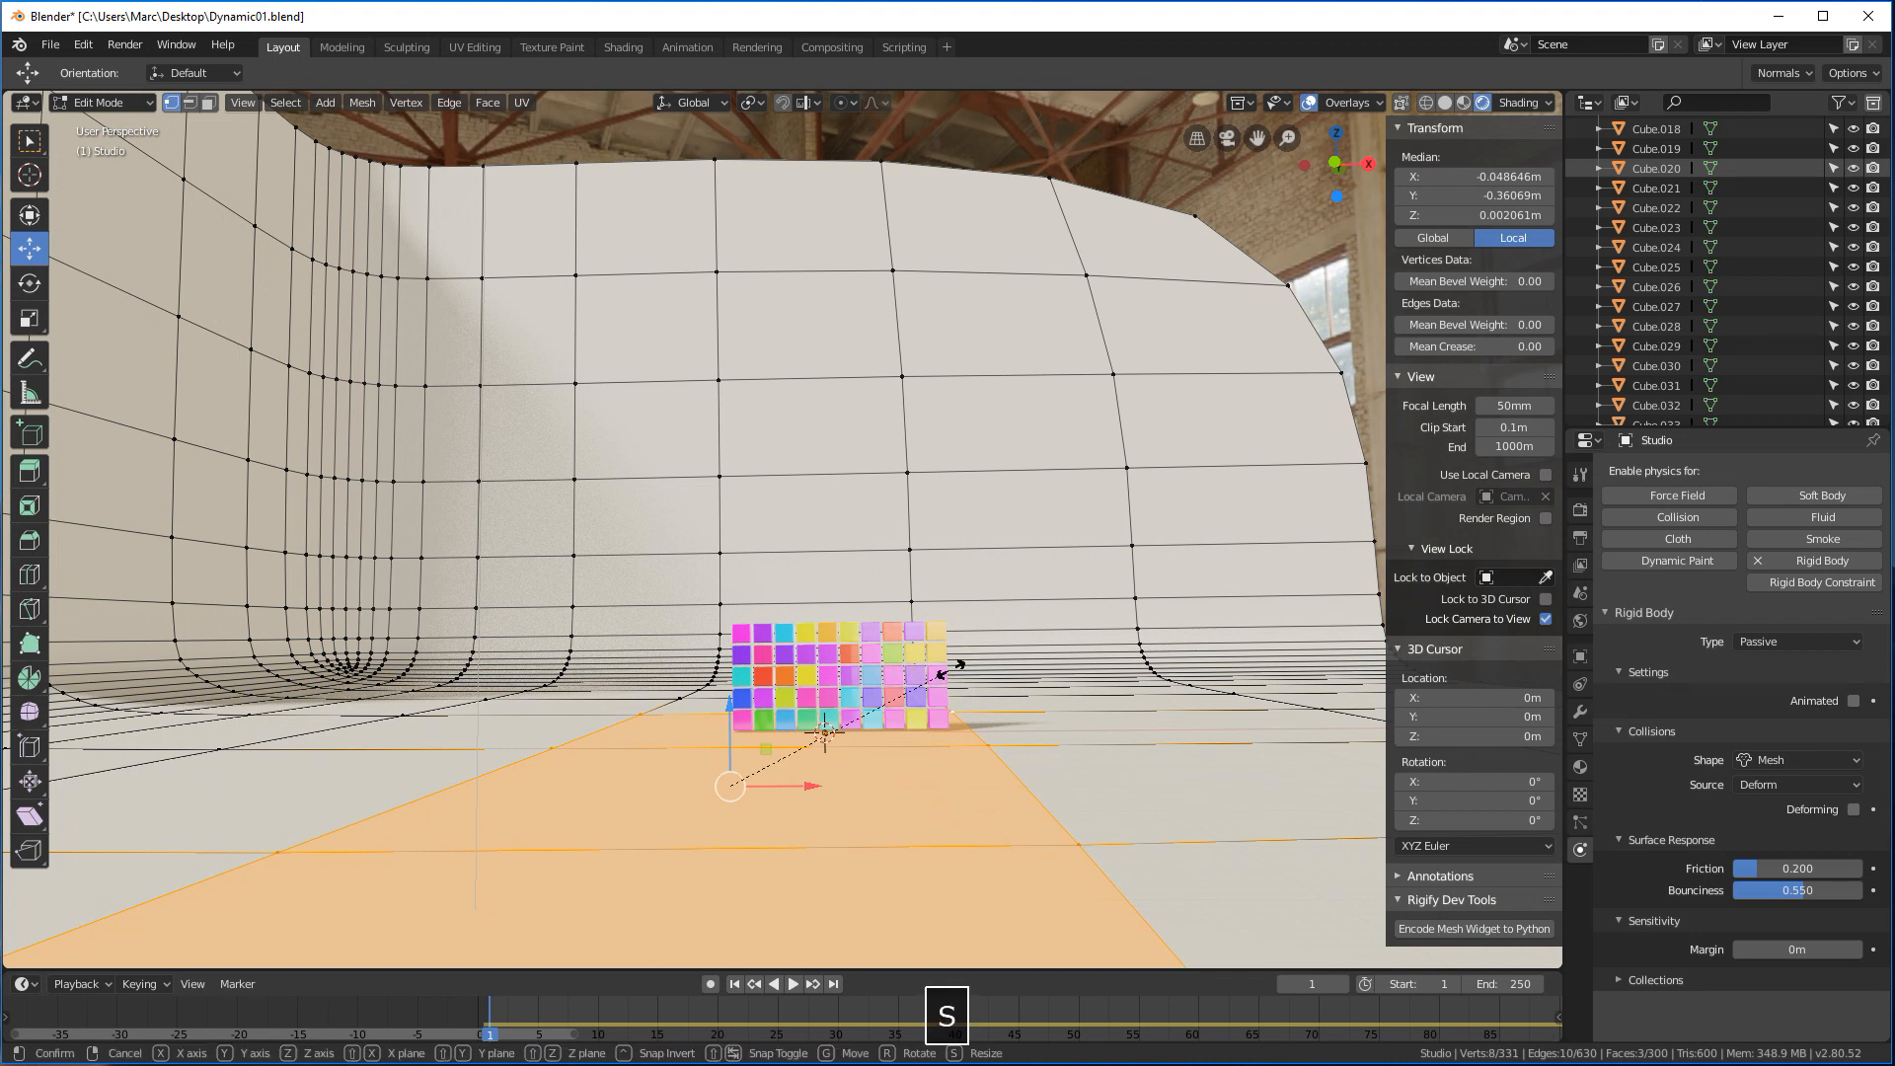
pyautogui.press('z')
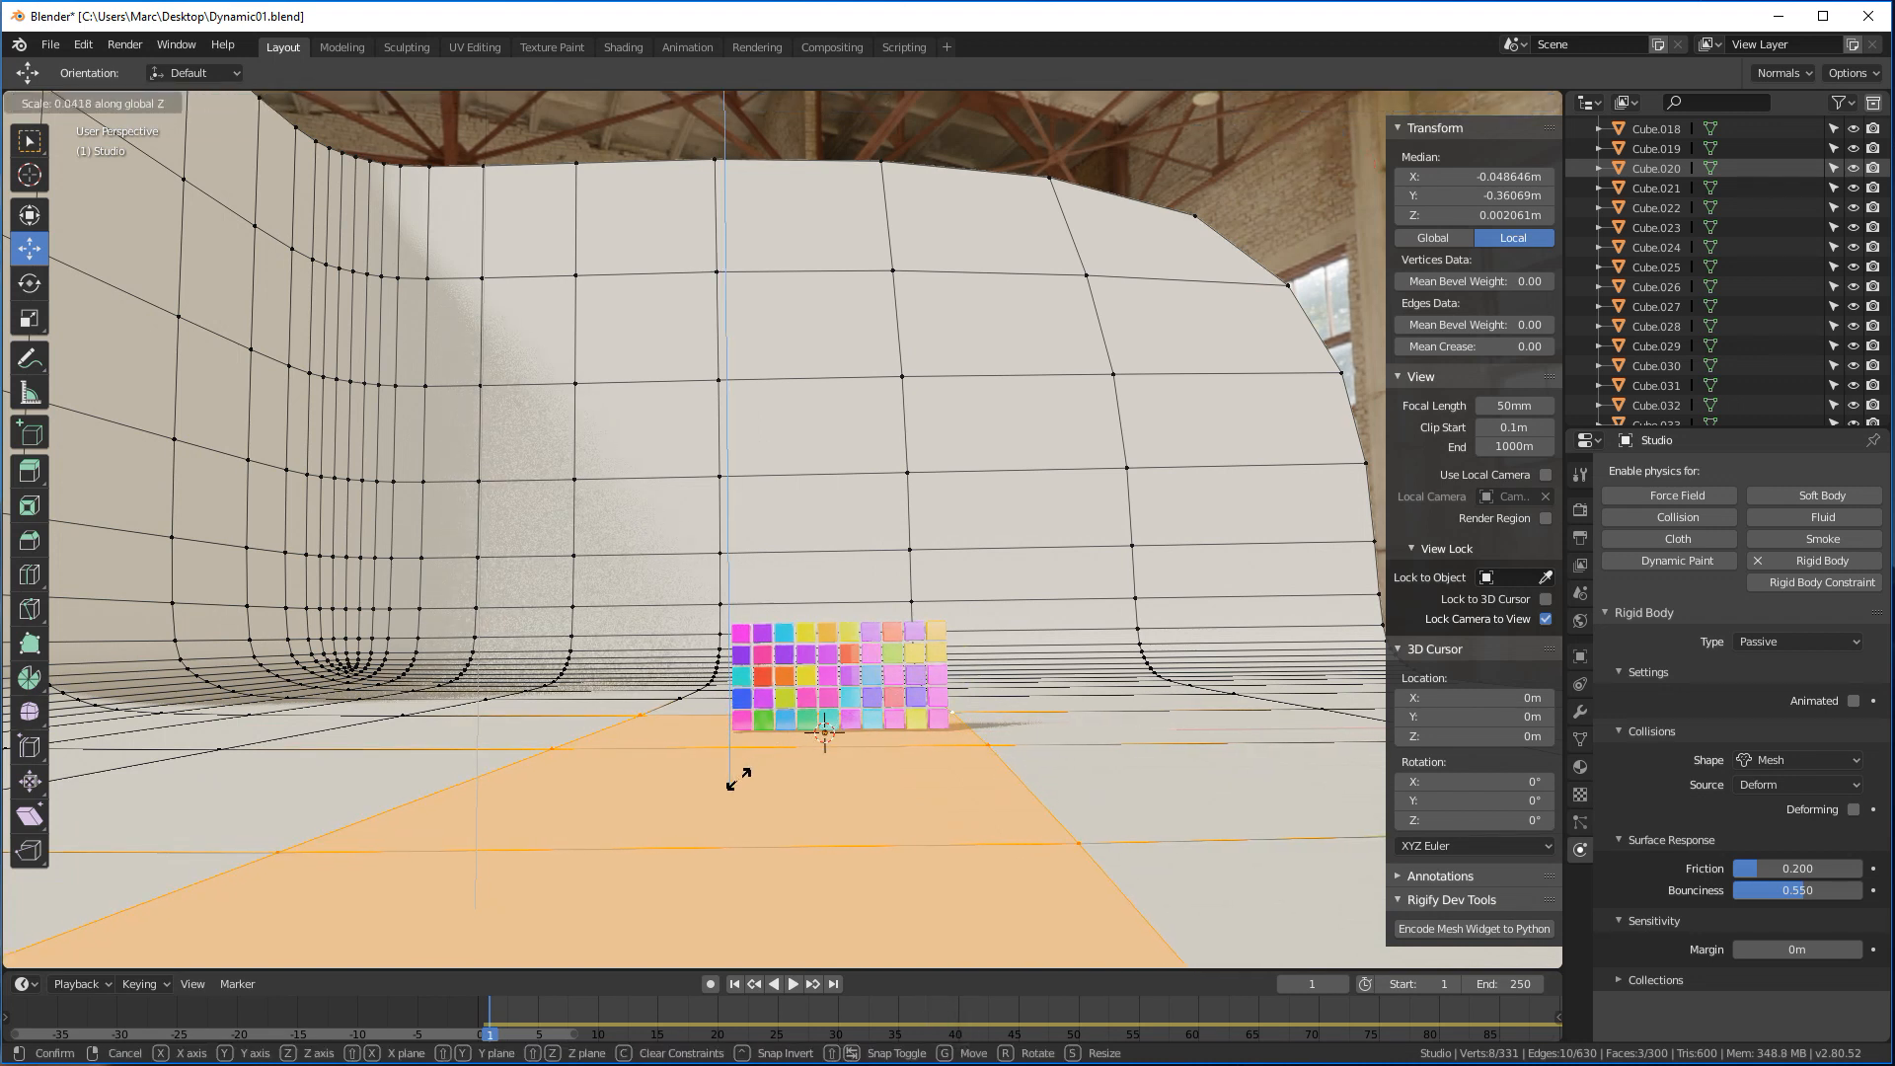
pyautogui.click(730, 787)
pyautogui.scroll(-4, 846, 773)
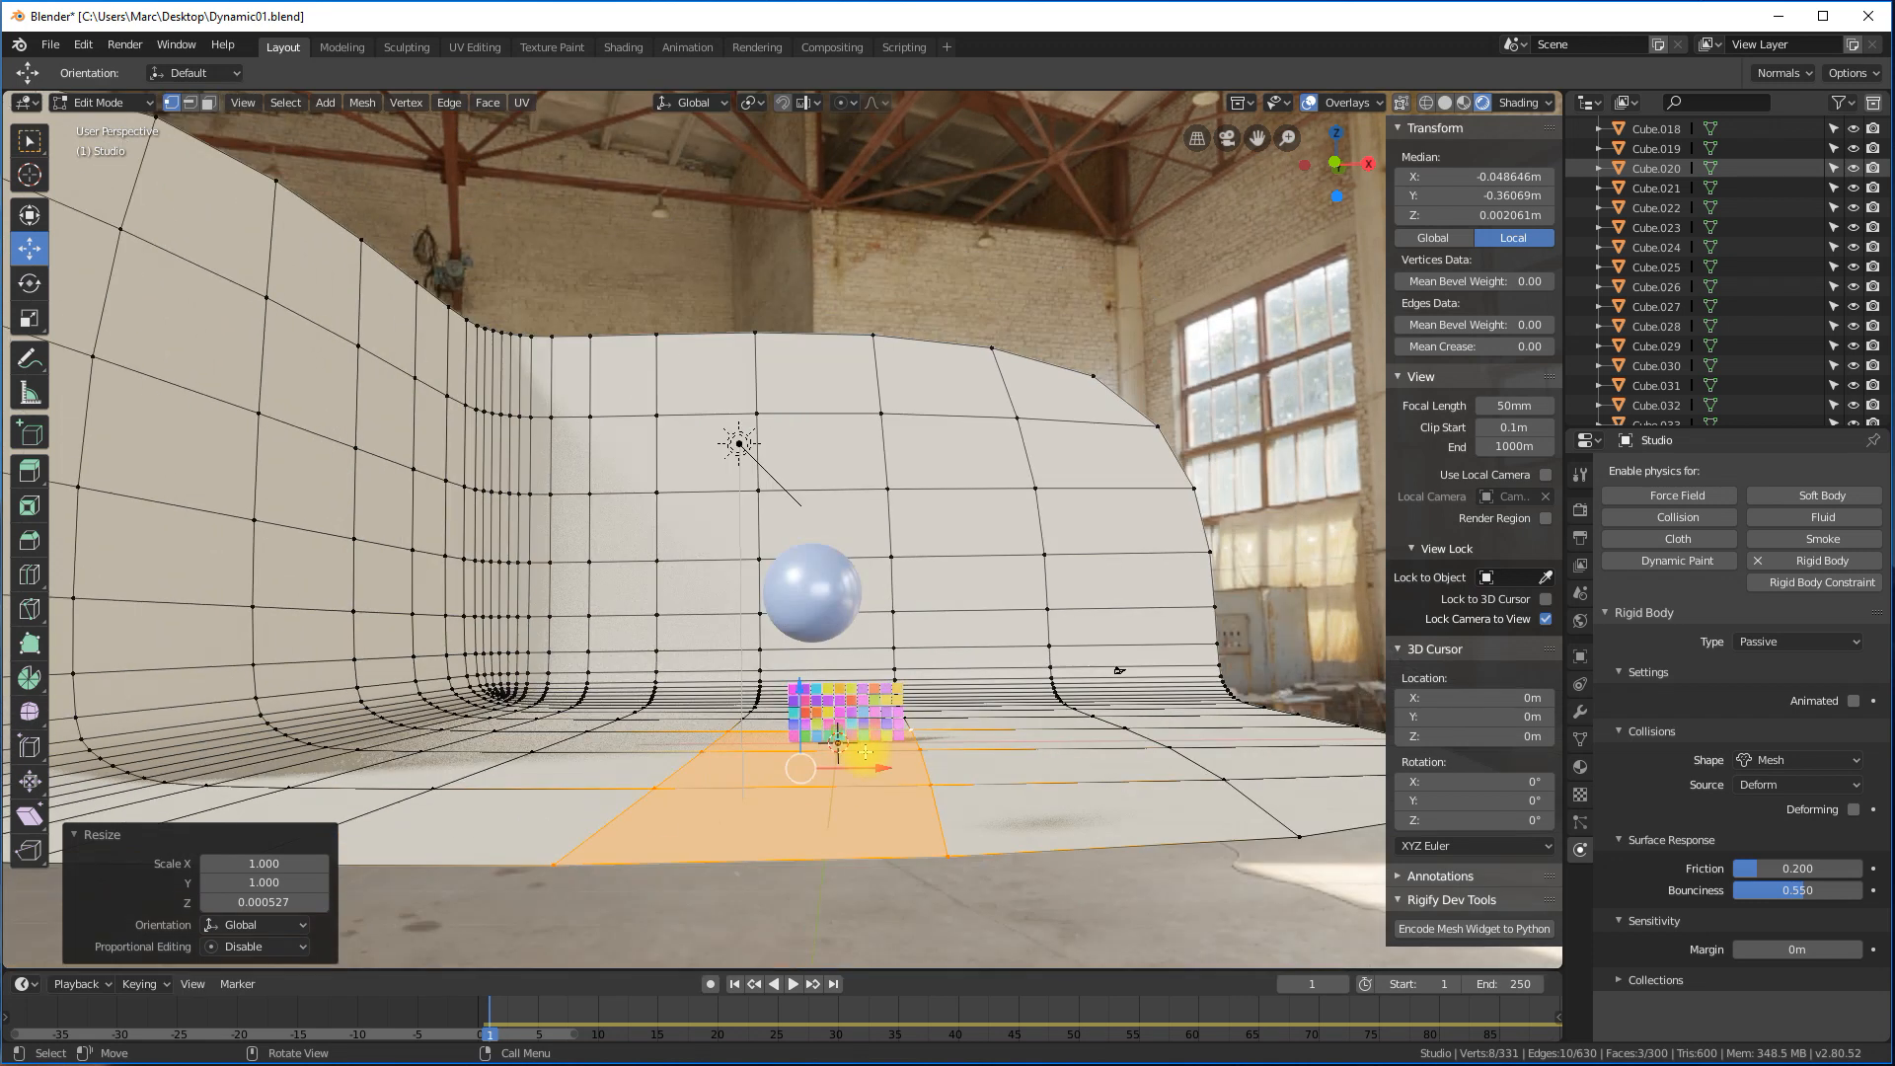
pyautogui.press('KP_1')
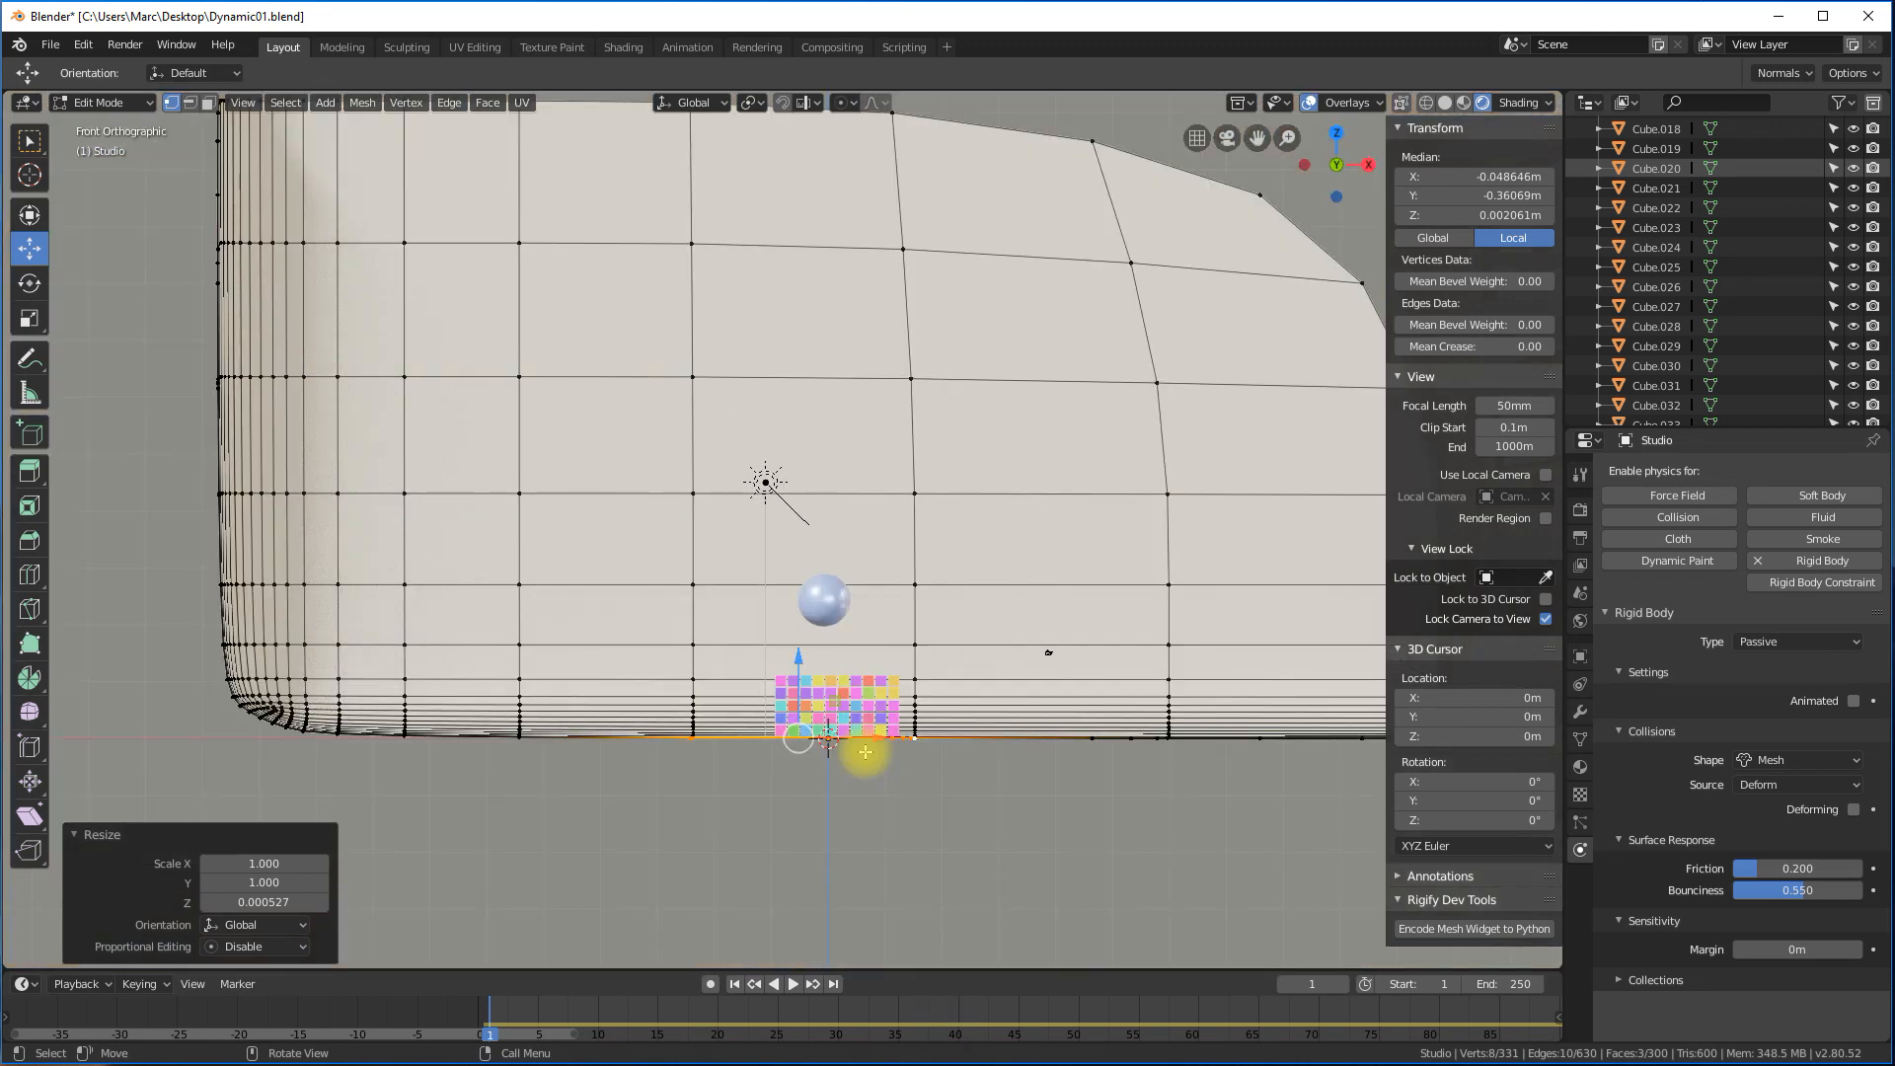
pyautogui.moveTo(1049, 652); pyautogui.dragTo(1000, 574, button='middle')
pyautogui.press('Tab')
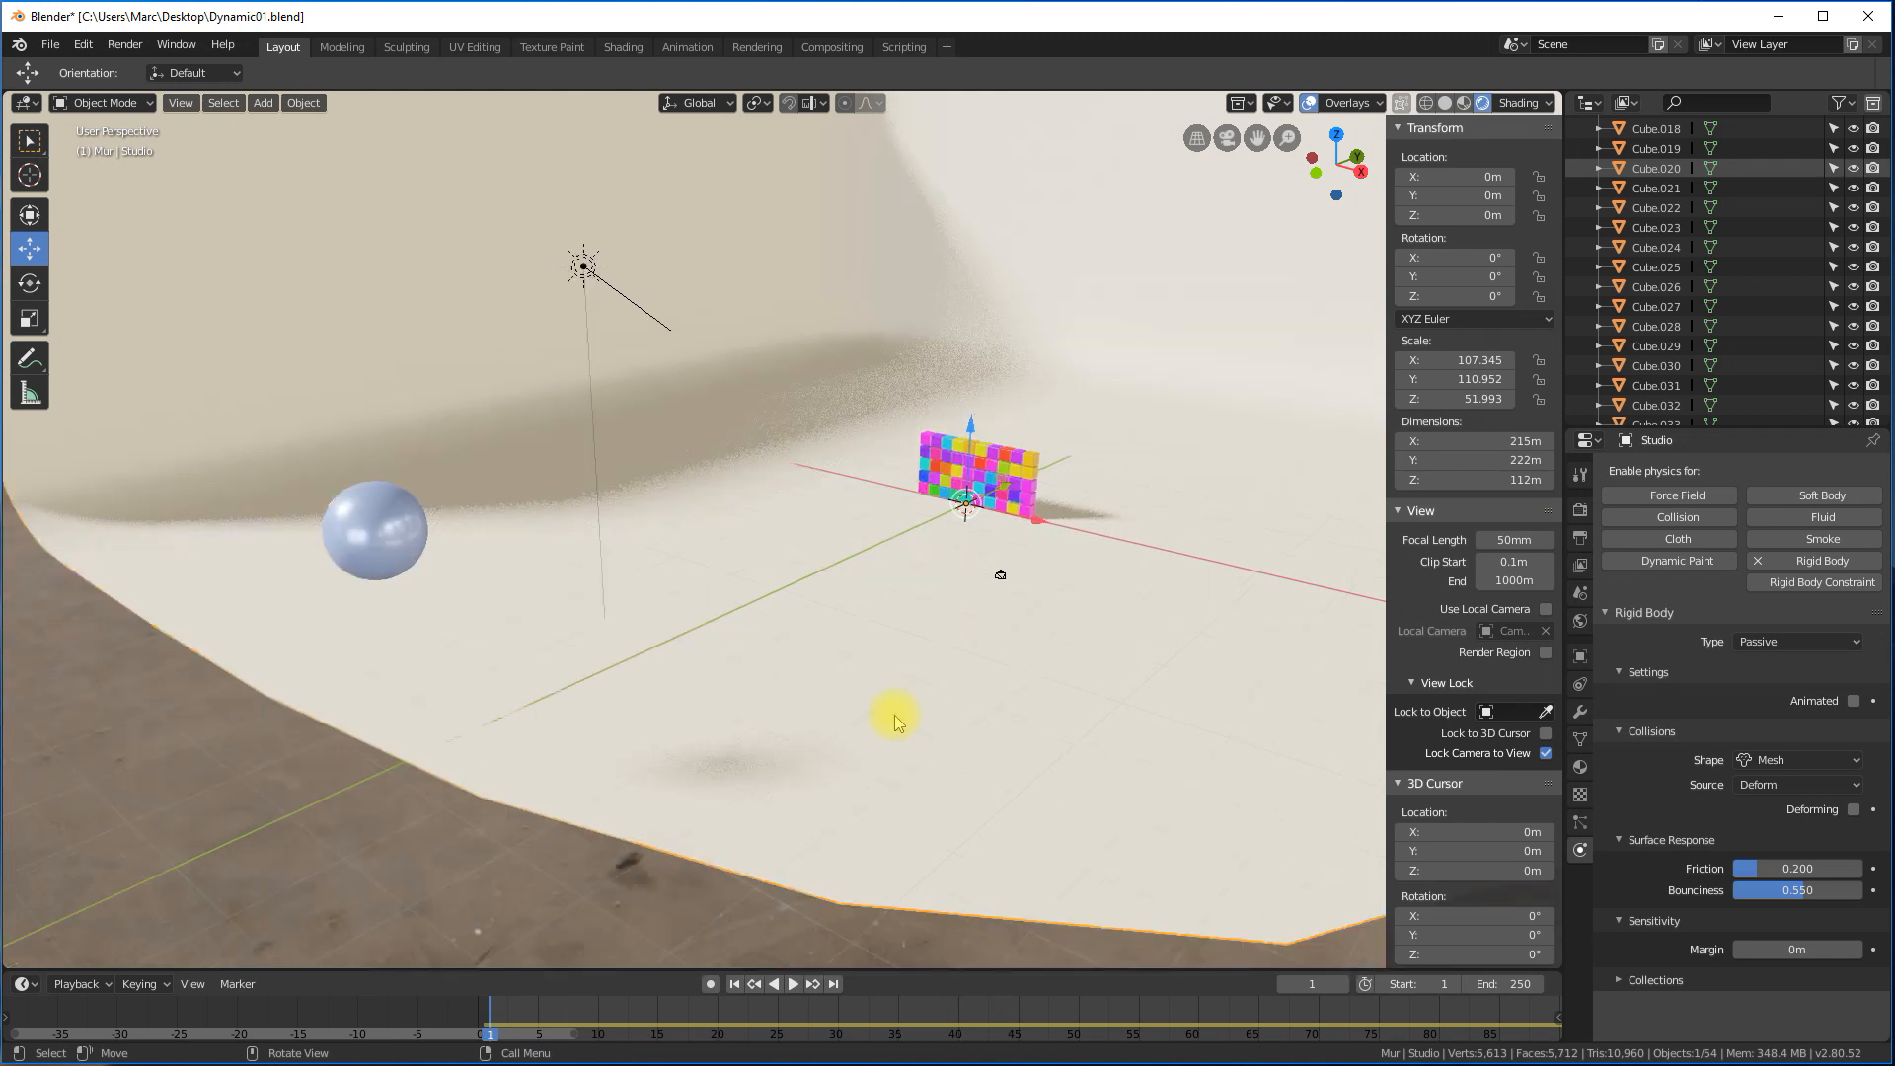
# Play the simulation to check the sphere's impact on the wall with the flattened floor, and return to frame 1.
pyautogui.click(791, 990)
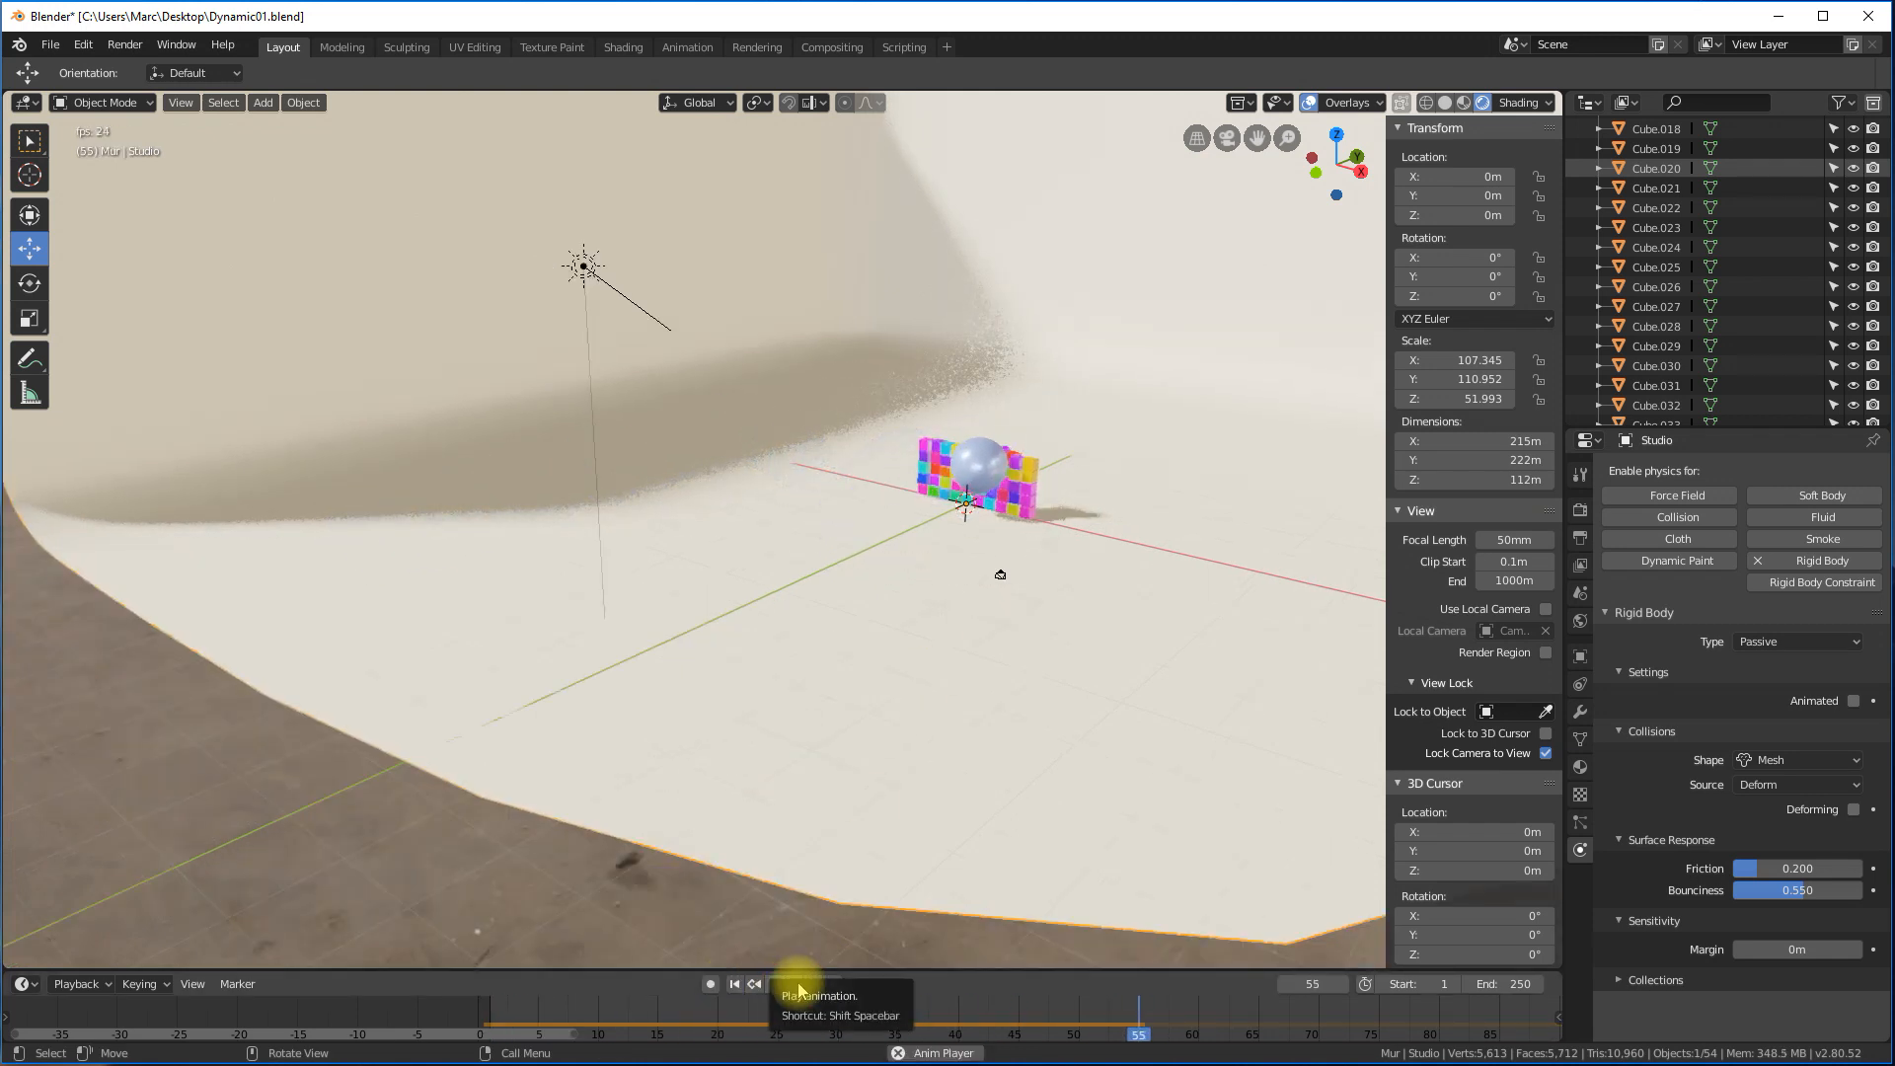
pyautogui.moveTo(1090, 430); pyautogui.dragTo(1039, 503, button='middle')
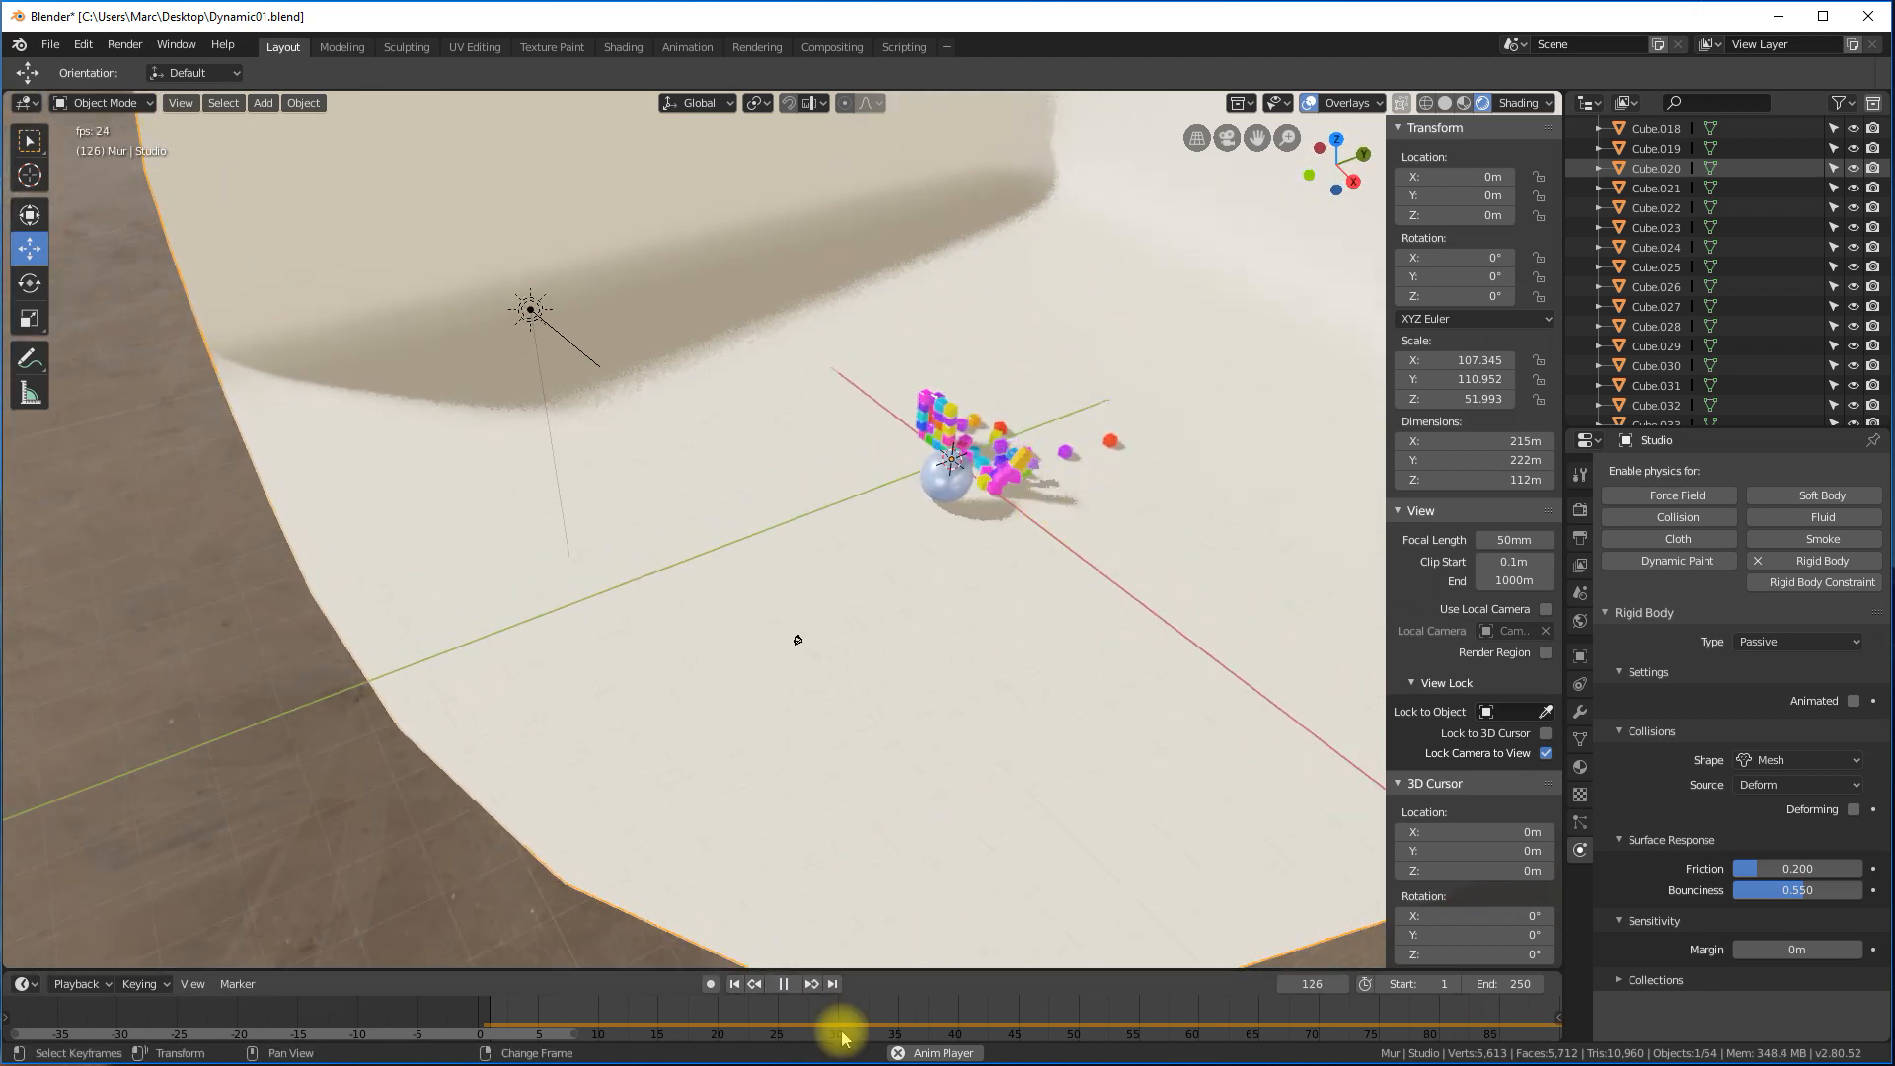
pyautogui.click(735, 985)
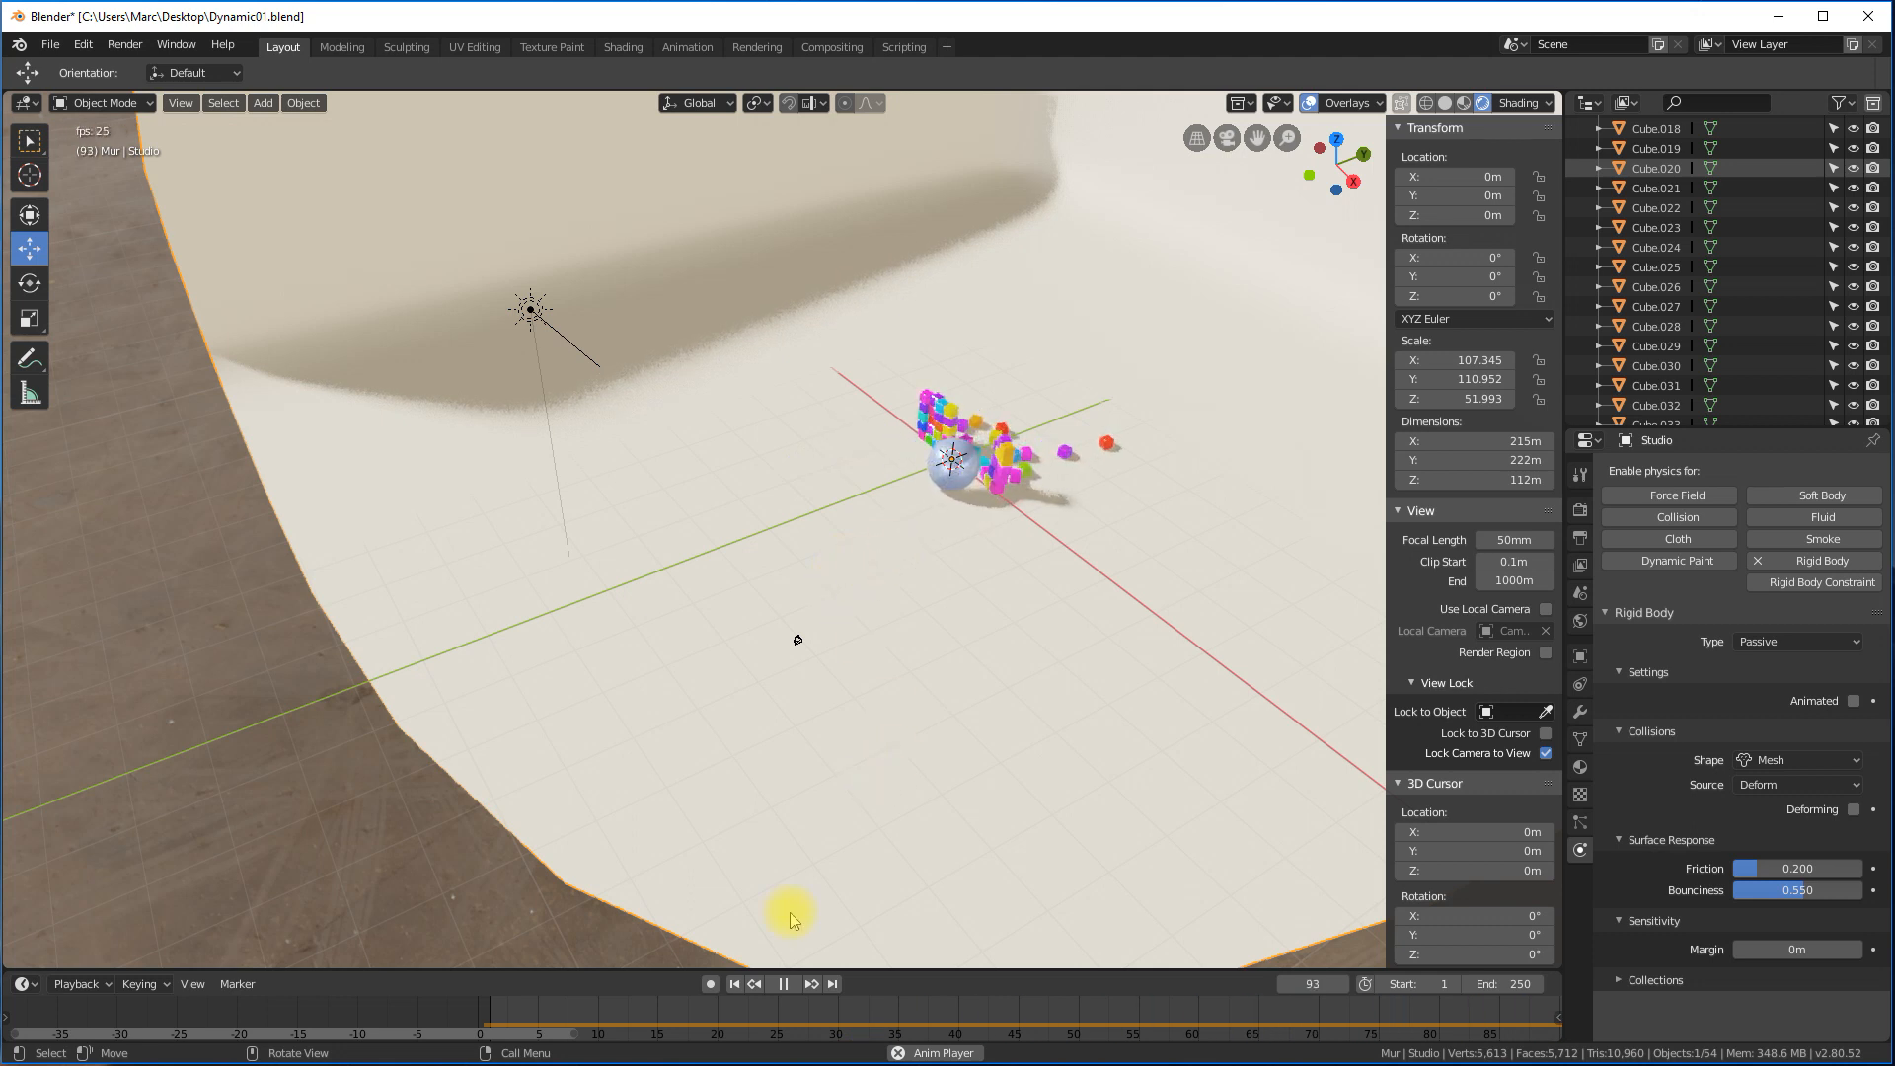
pyautogui.click(783, 984)
pyautogui.moveTo(774, 896); pyautogui.dragTo(748, 372, button='middle')
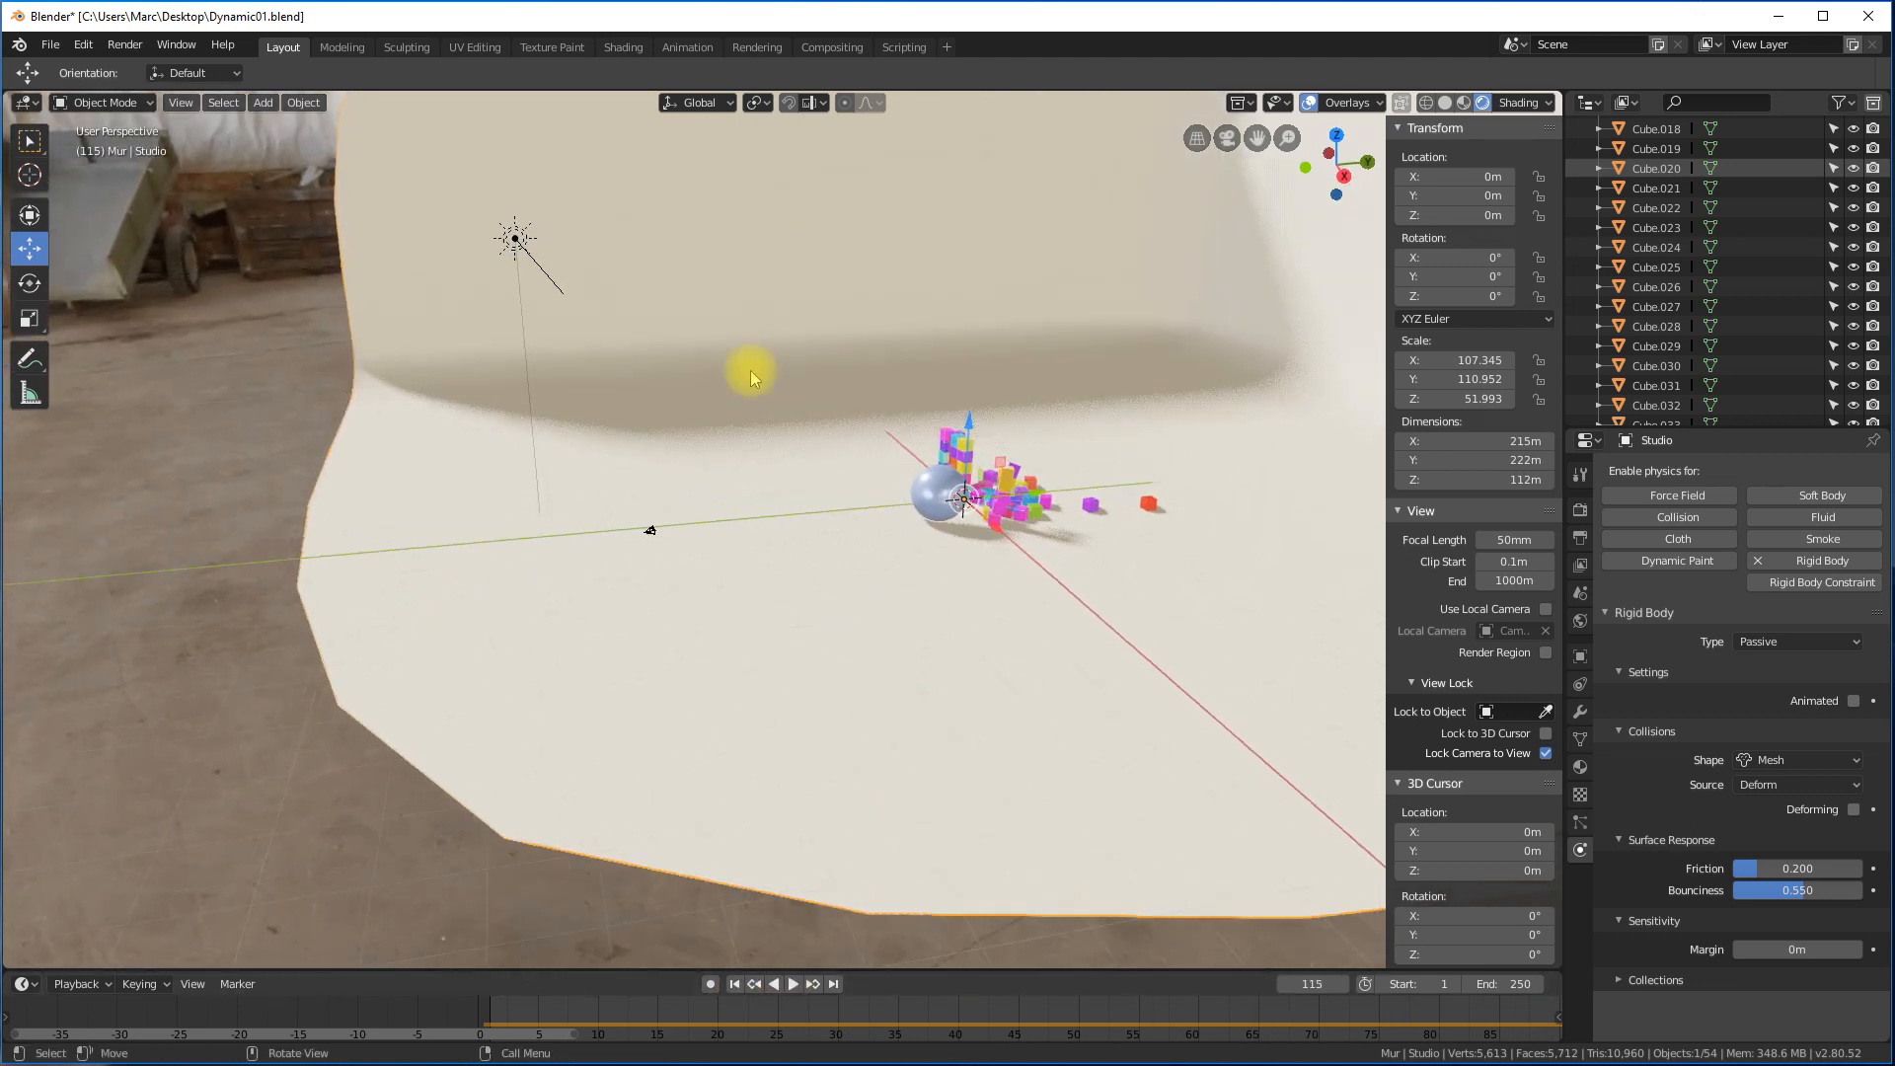
pyautogui.click(736, 984)
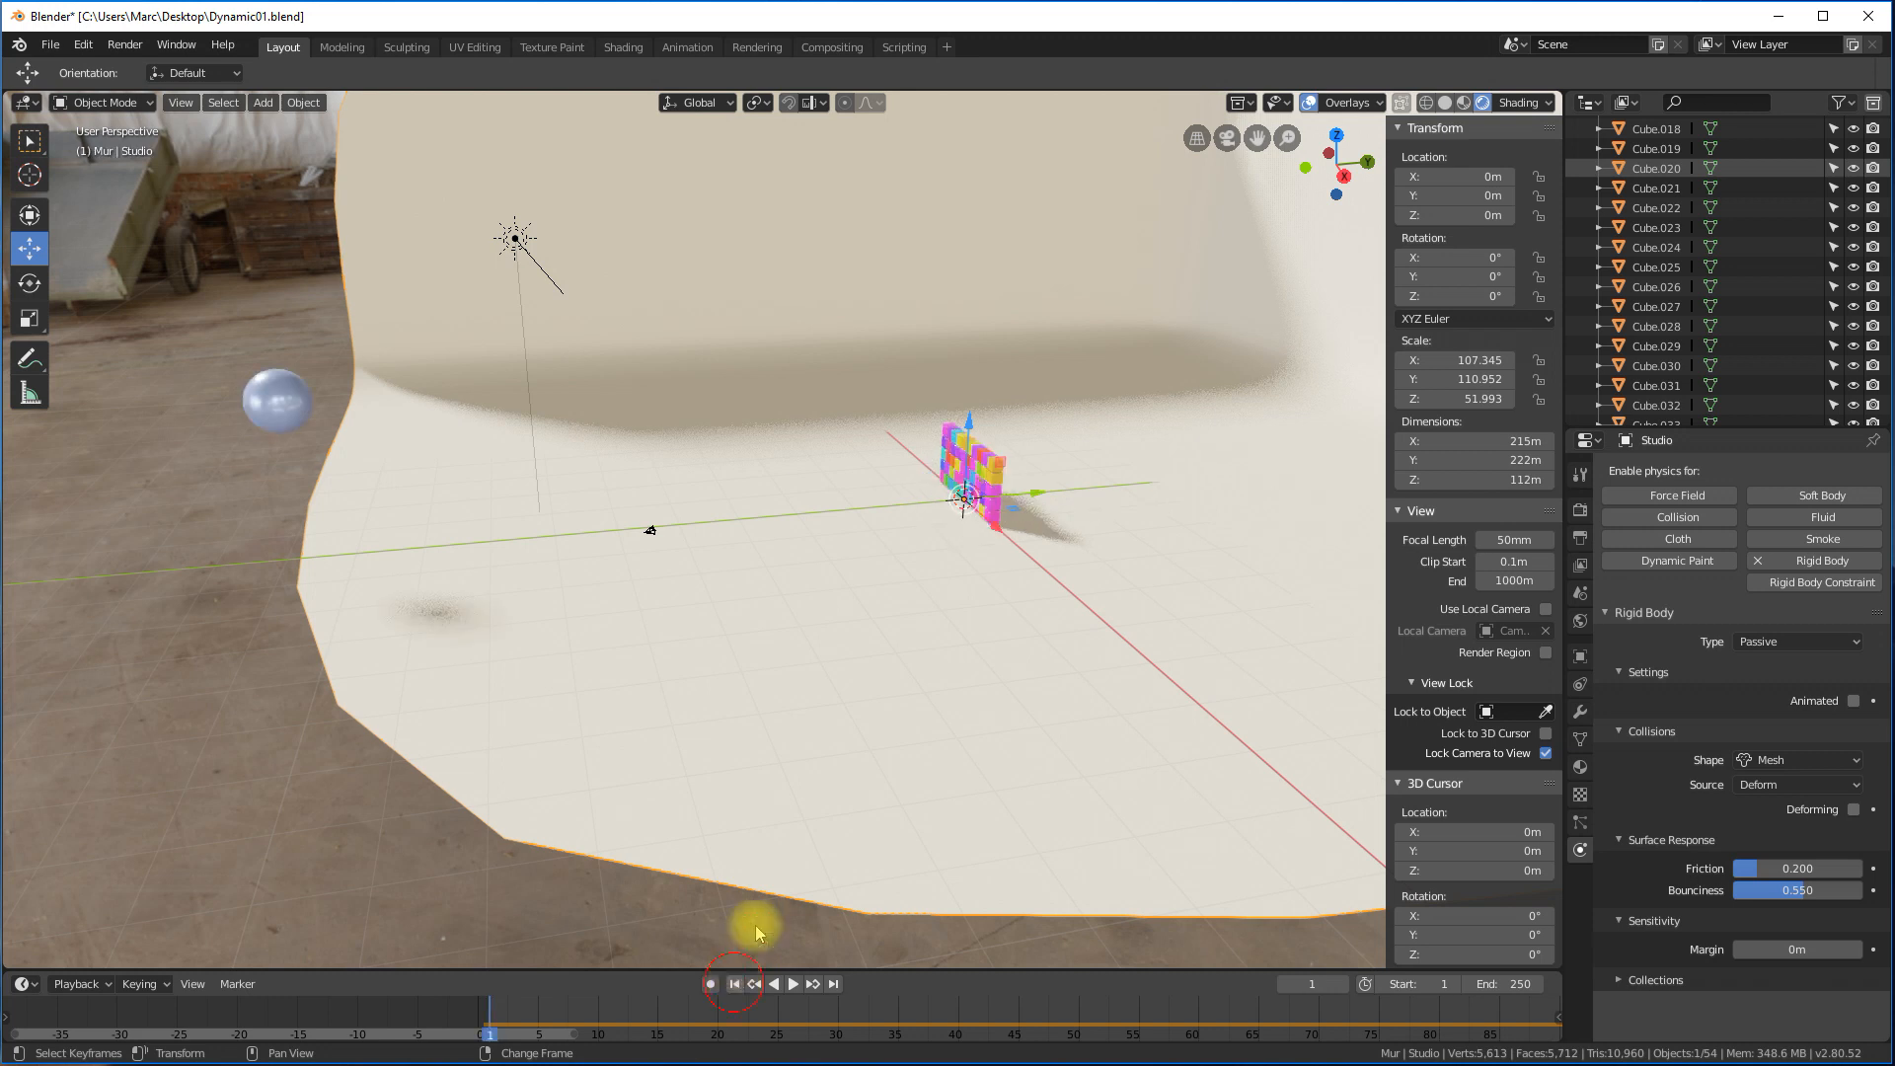
# In the scene's Rigid Body World settings, set the steps per second to 120 and the solver iterations to 20.
pyautogui.click(1580, 592)
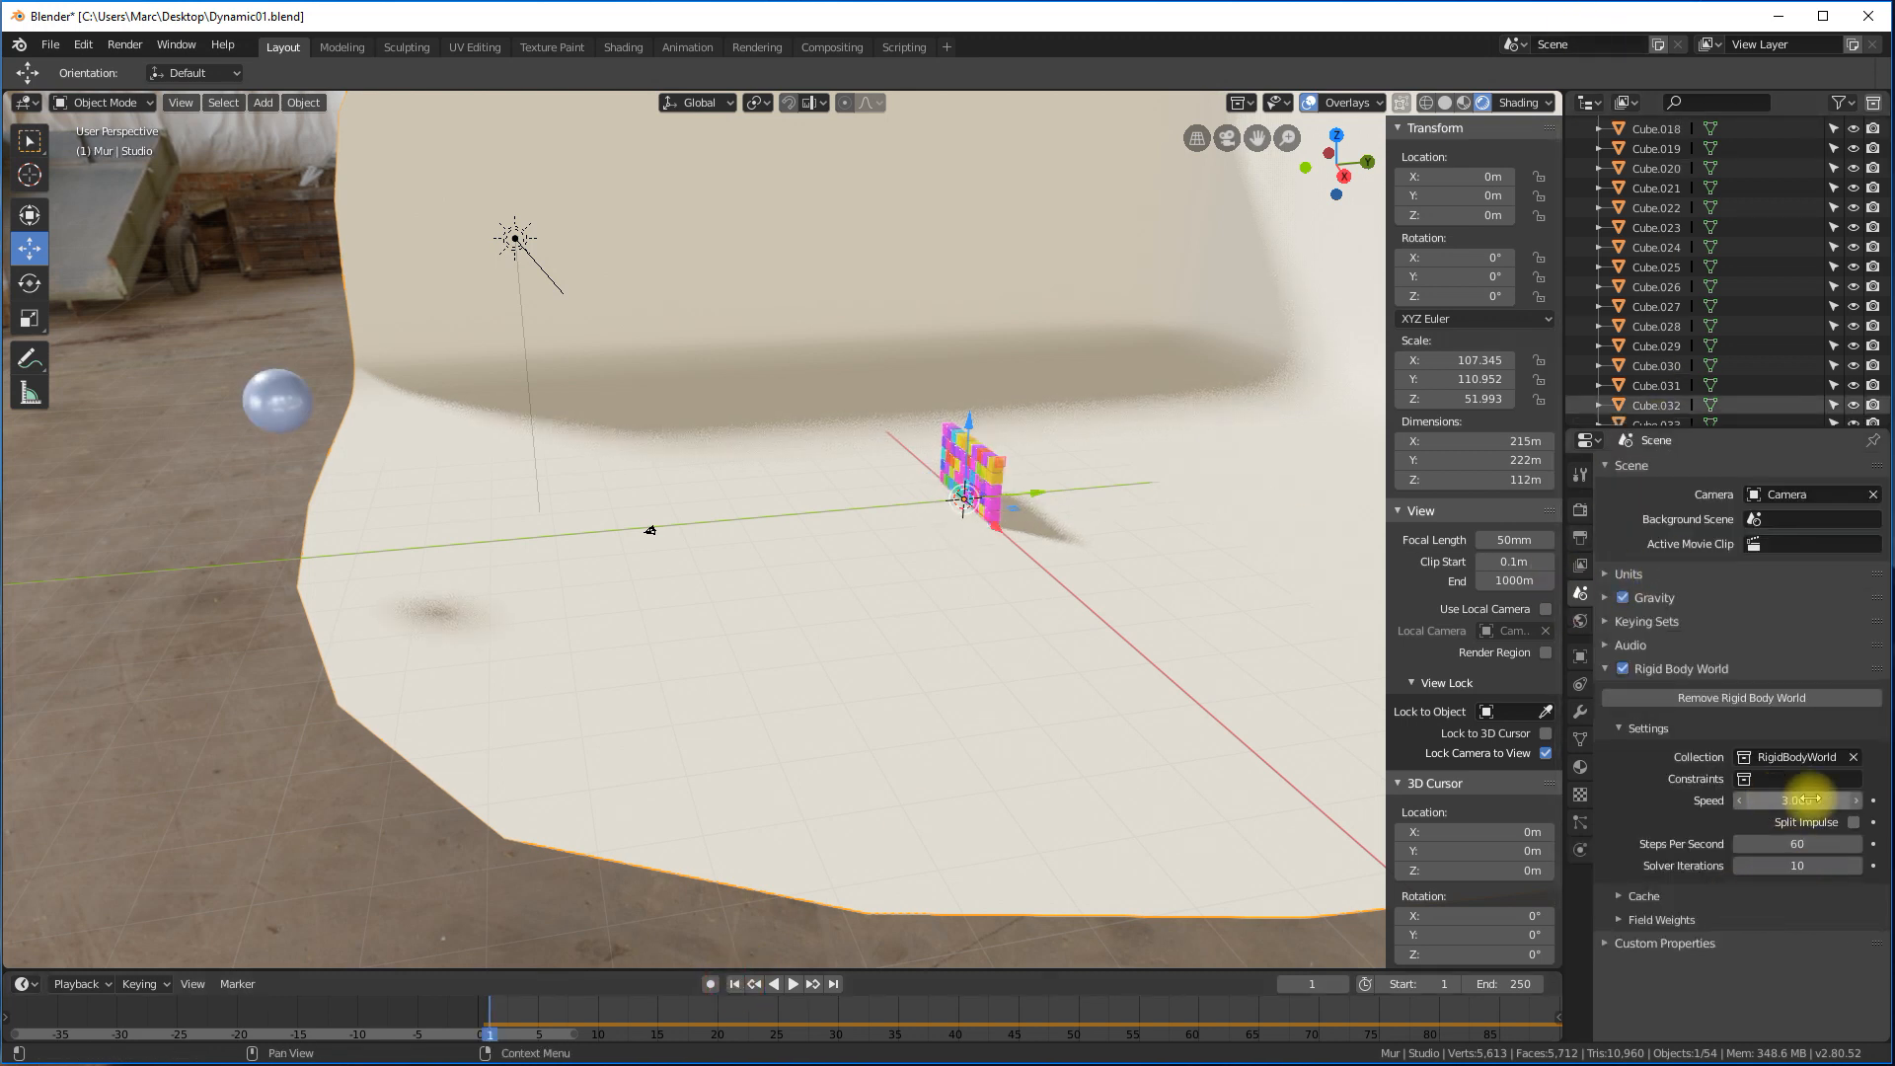
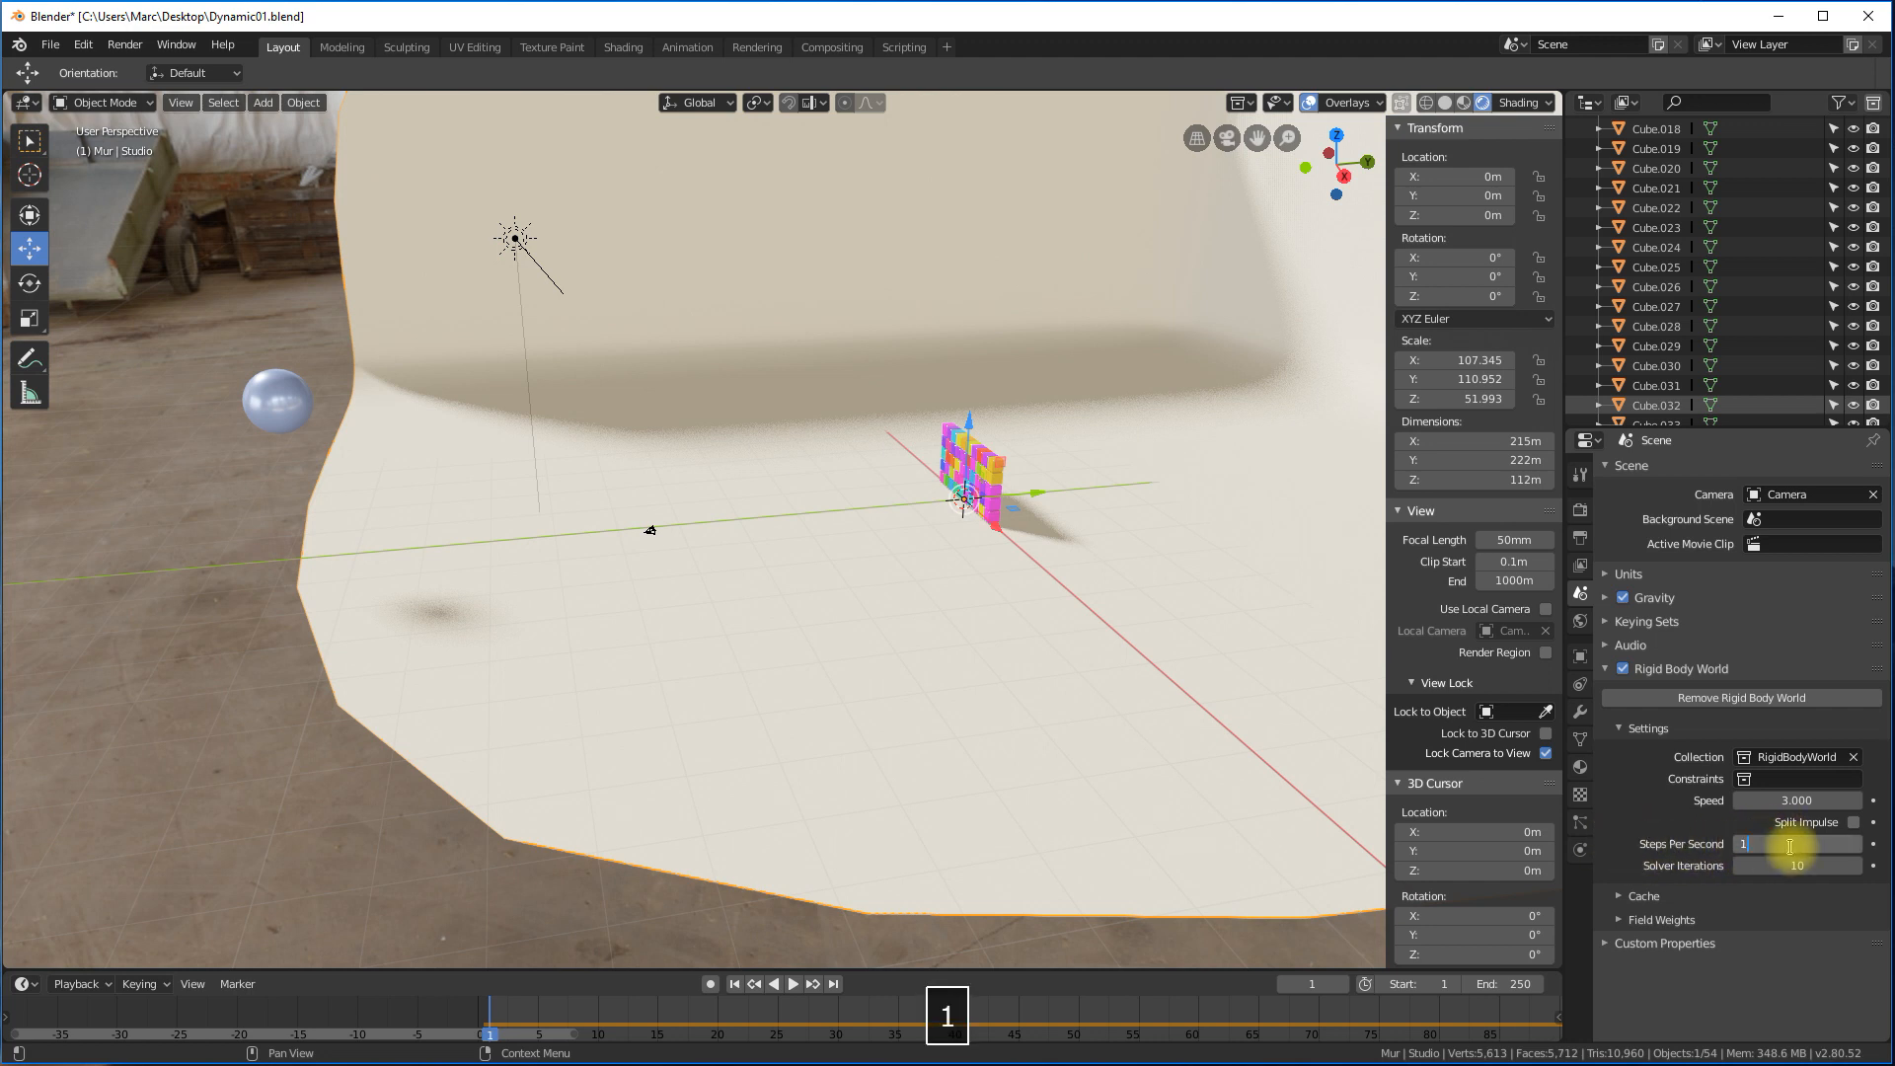
pyautogui.press('Return')
pyautogui.click(1793, 872)
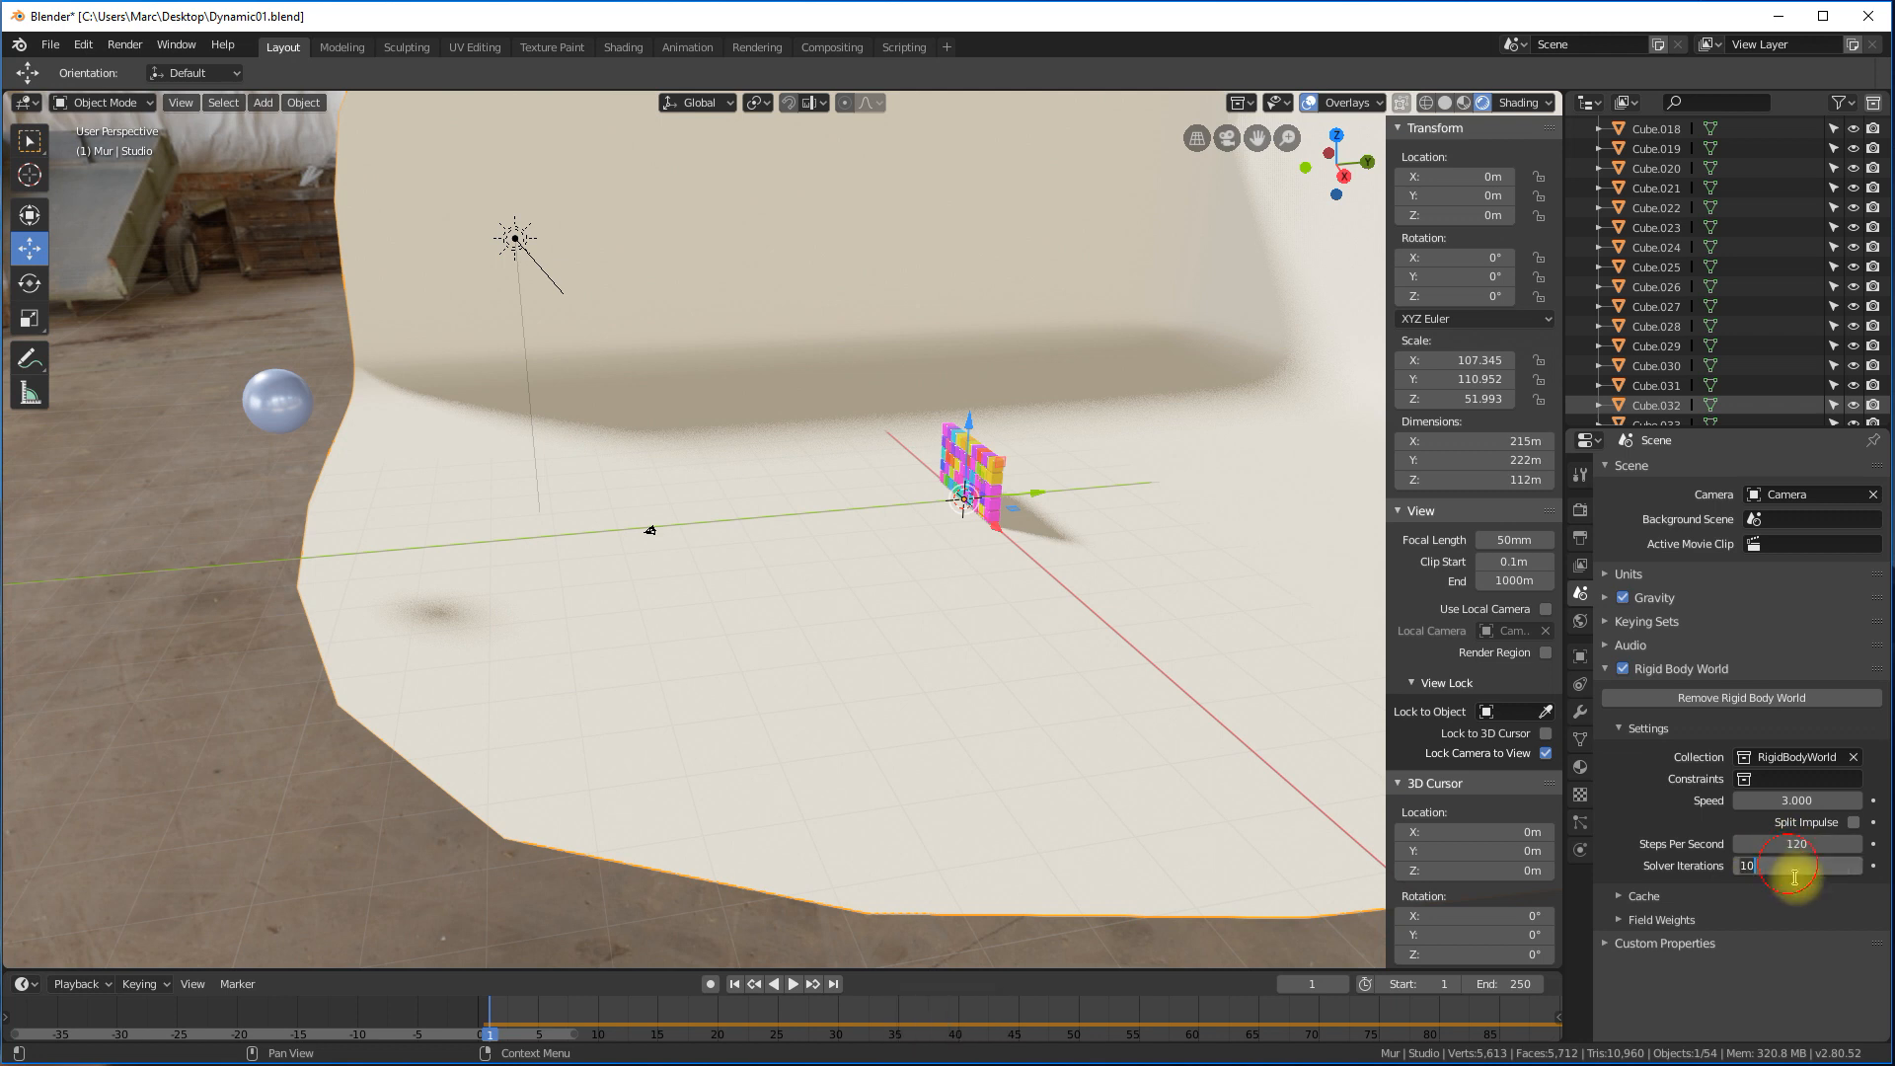
pyautogui.press('Return')
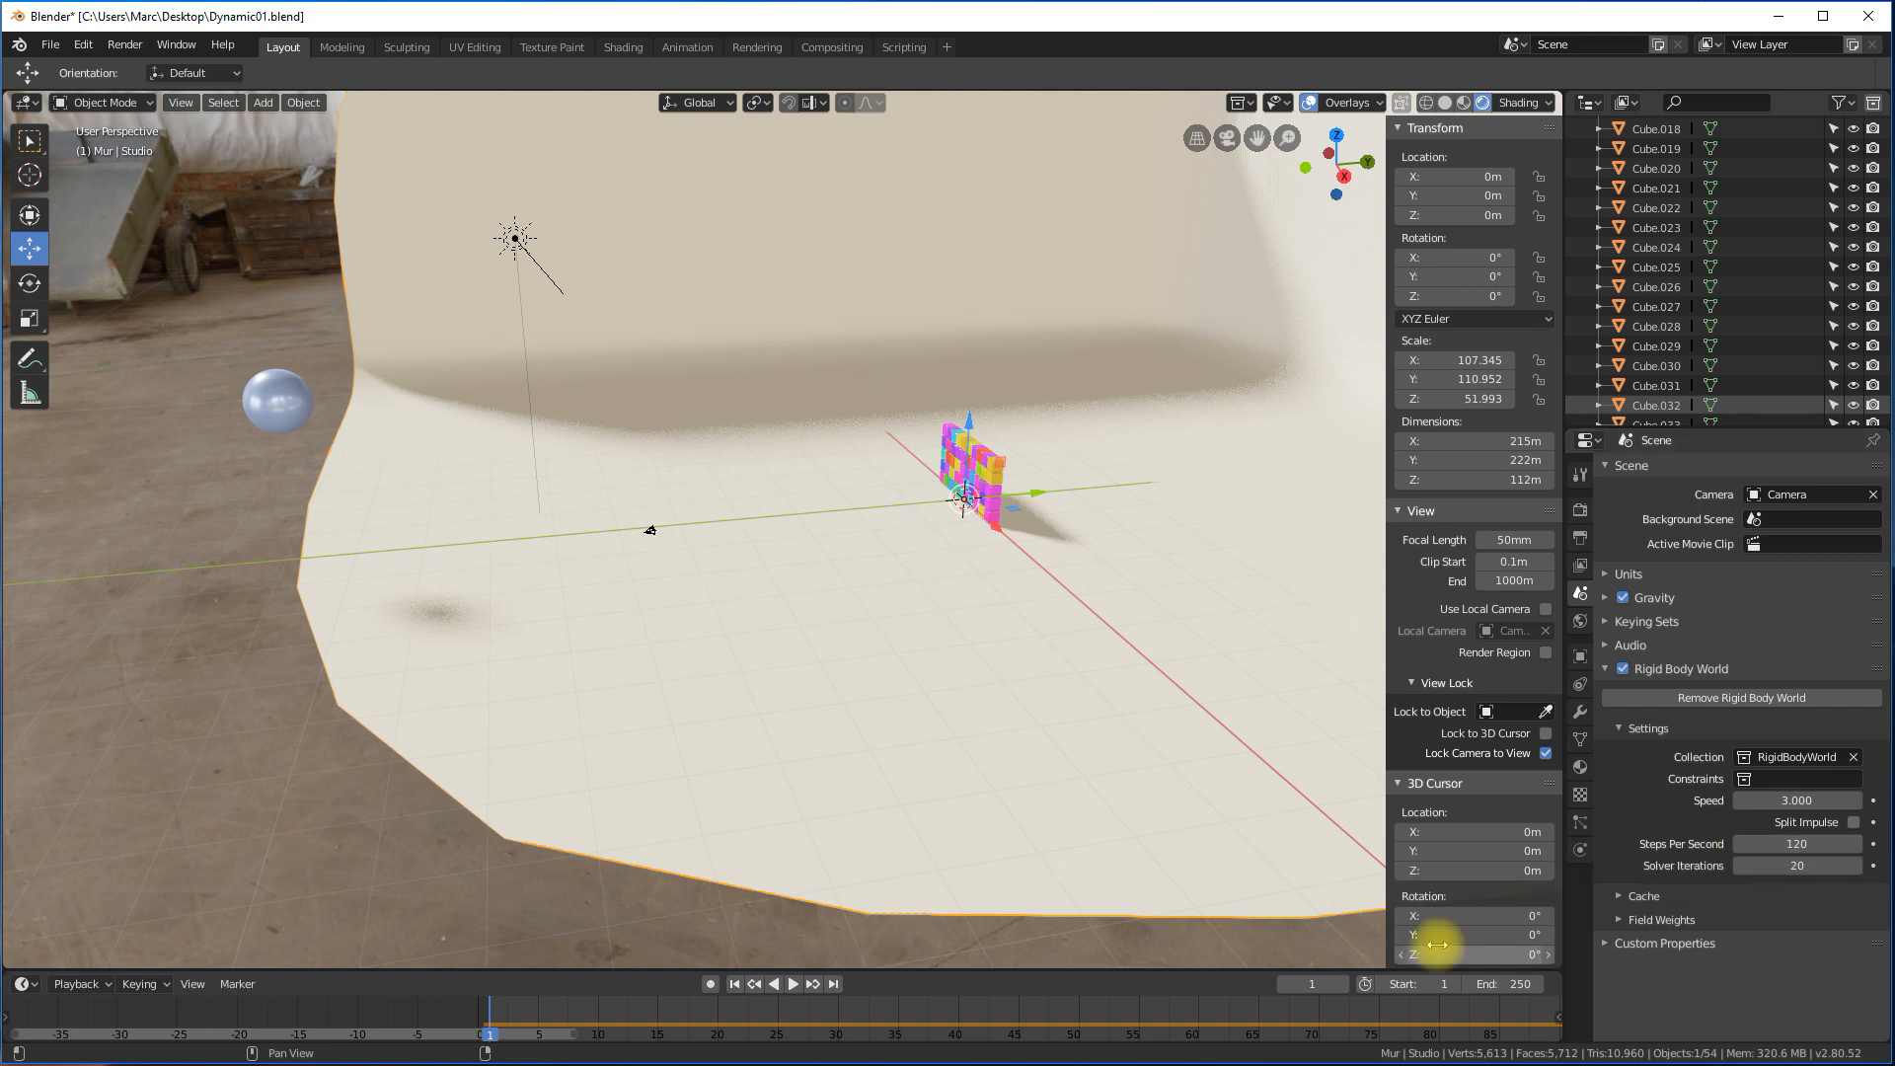
# Replay the simulation from frame 1 to check the wall impact with the new solver settings, and return to frame 1.
pyautogui.moveTo(1070, 796); pyautogui.dragTo(904, 739, button='middle')
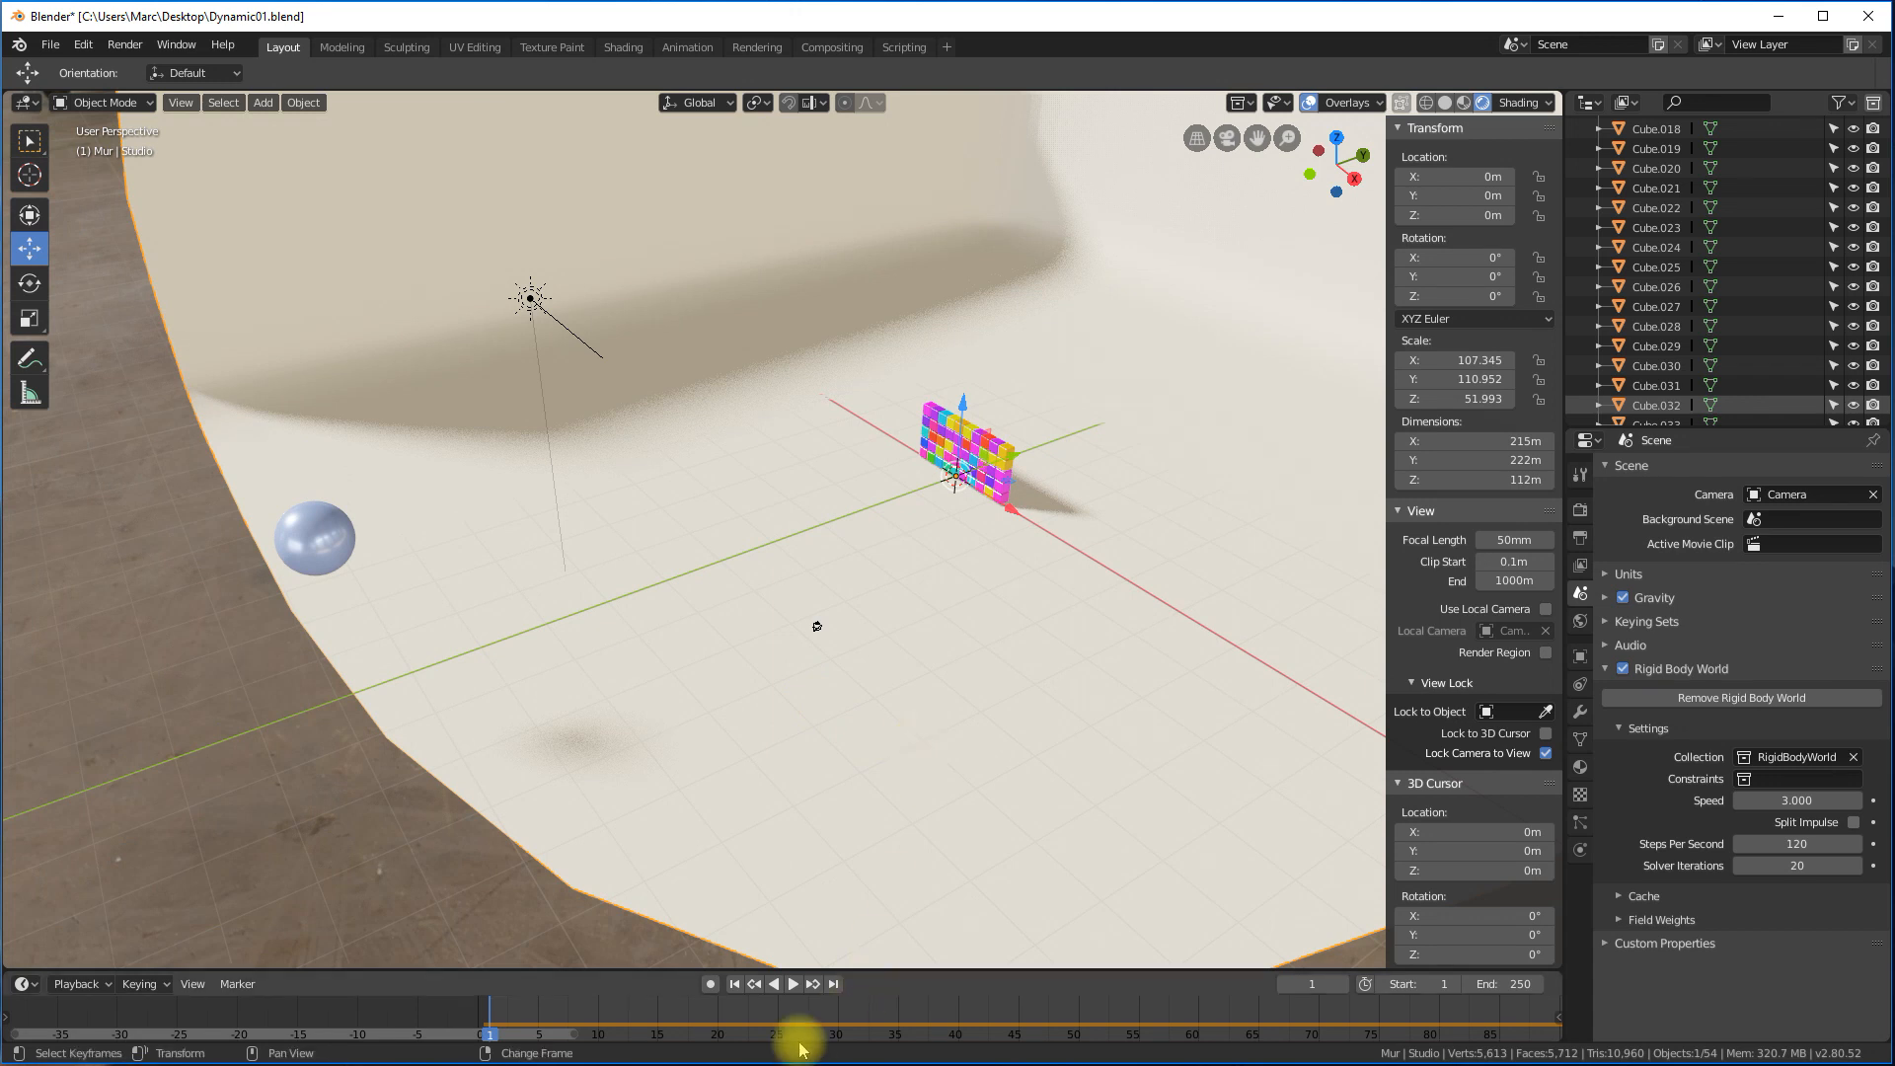
pyautogui.click(733, 985)
pyautogui.click(795, 984)
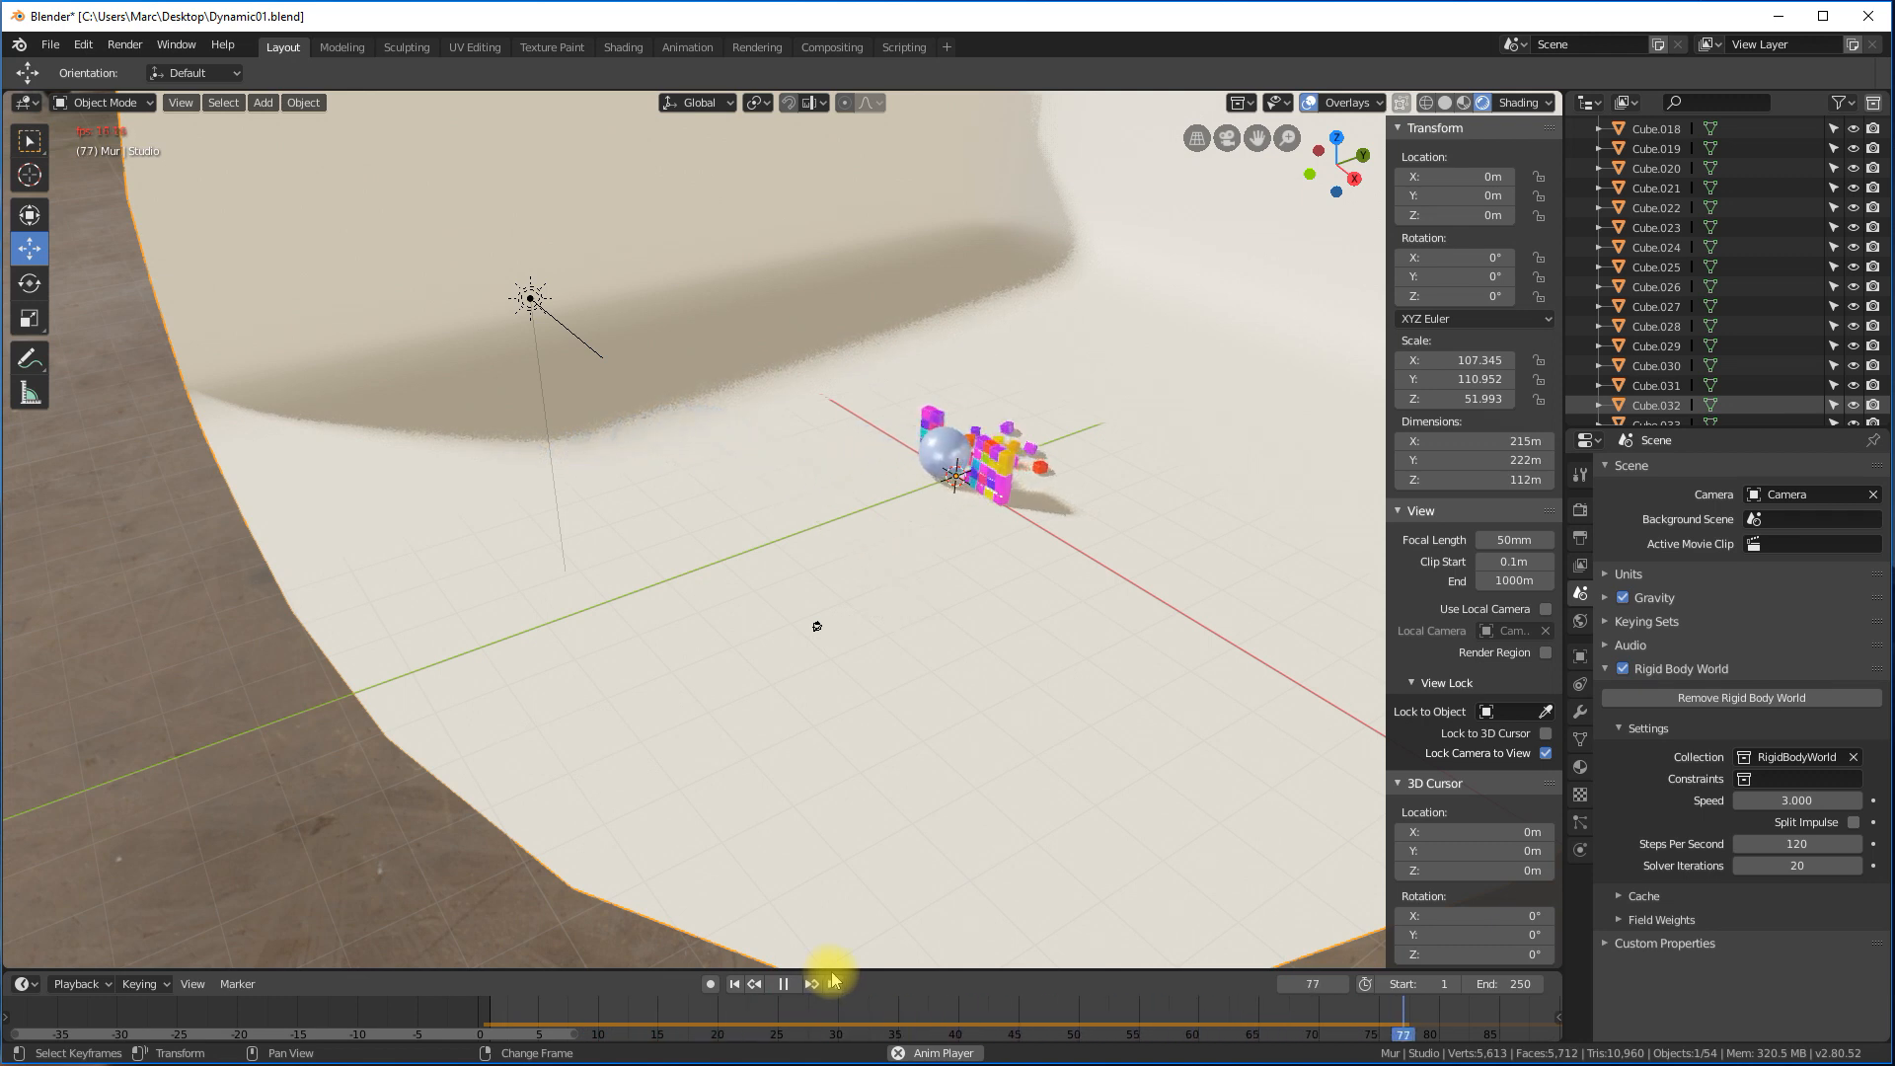
pyautogui.click(736, 985)
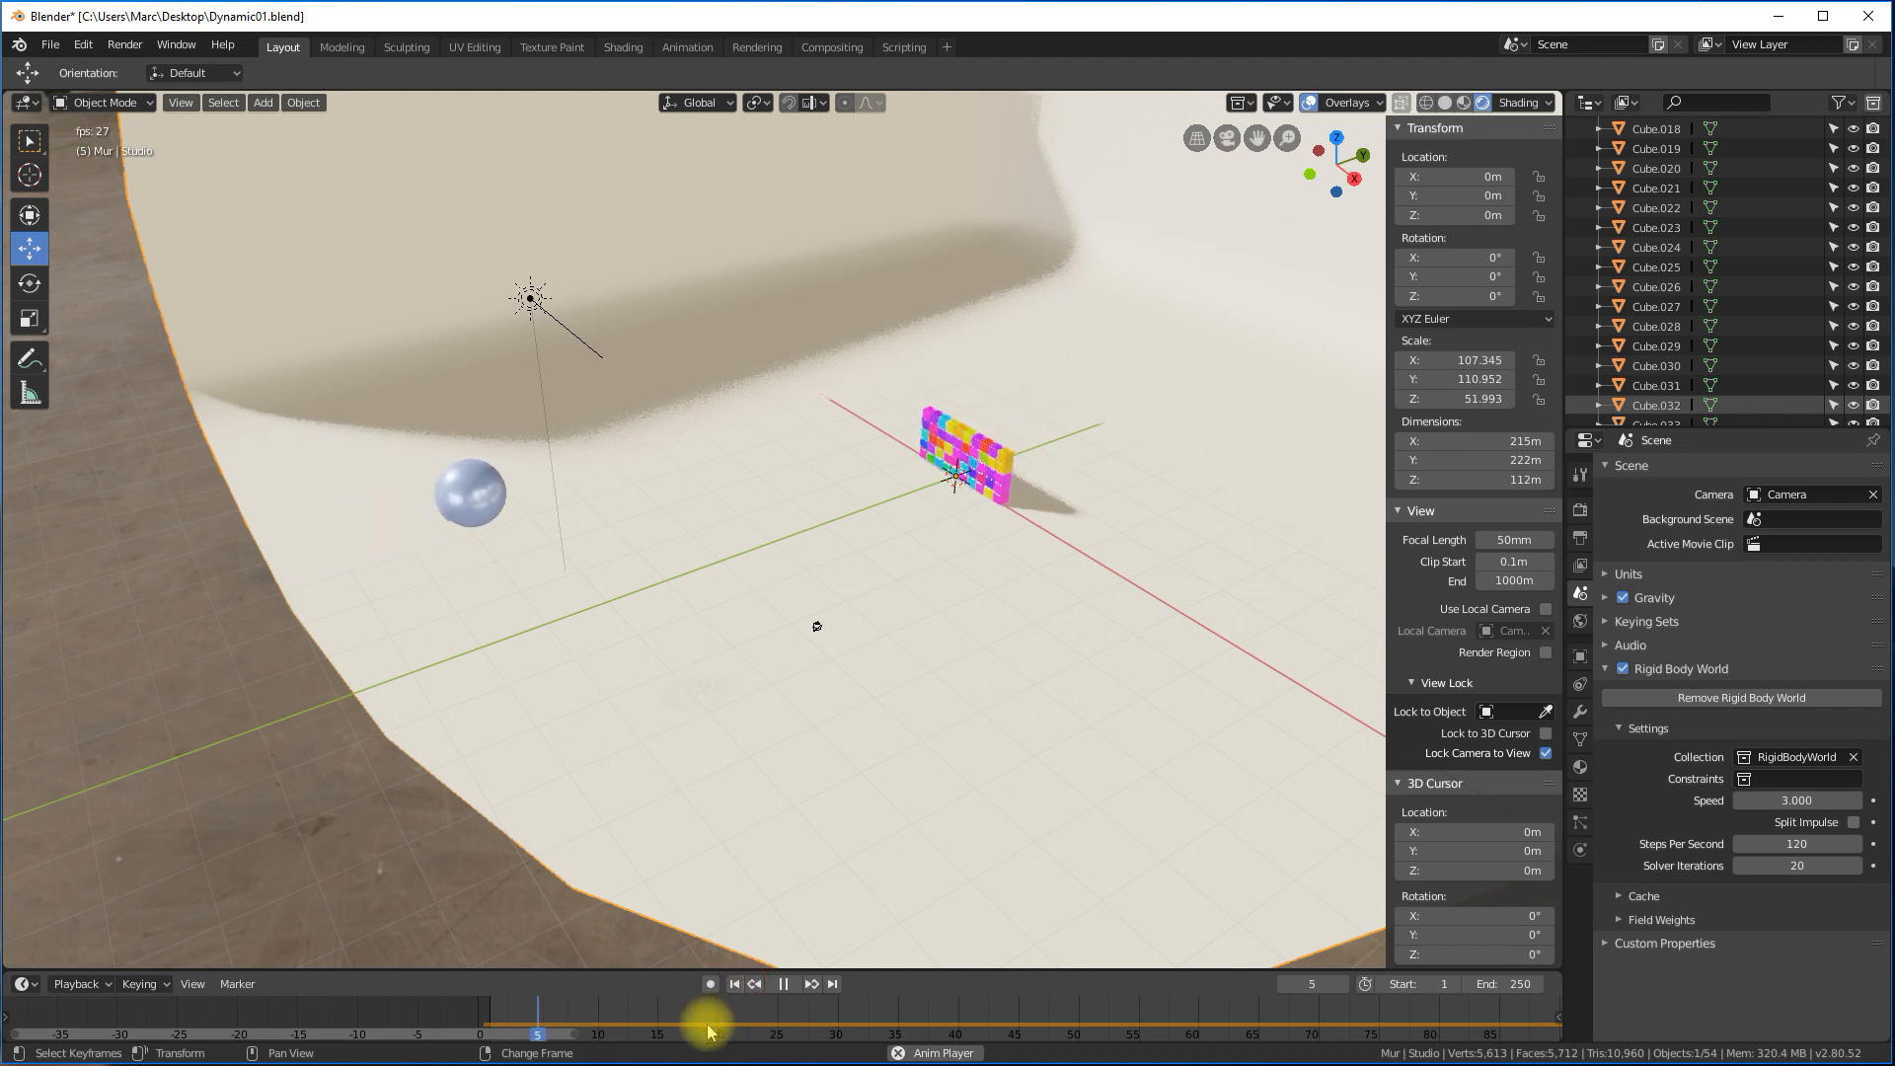
pyautogui.click(785, 984)
pyautogui.moveTo(925, 476); pyautogui.dragTo(778, 472, button='middle')
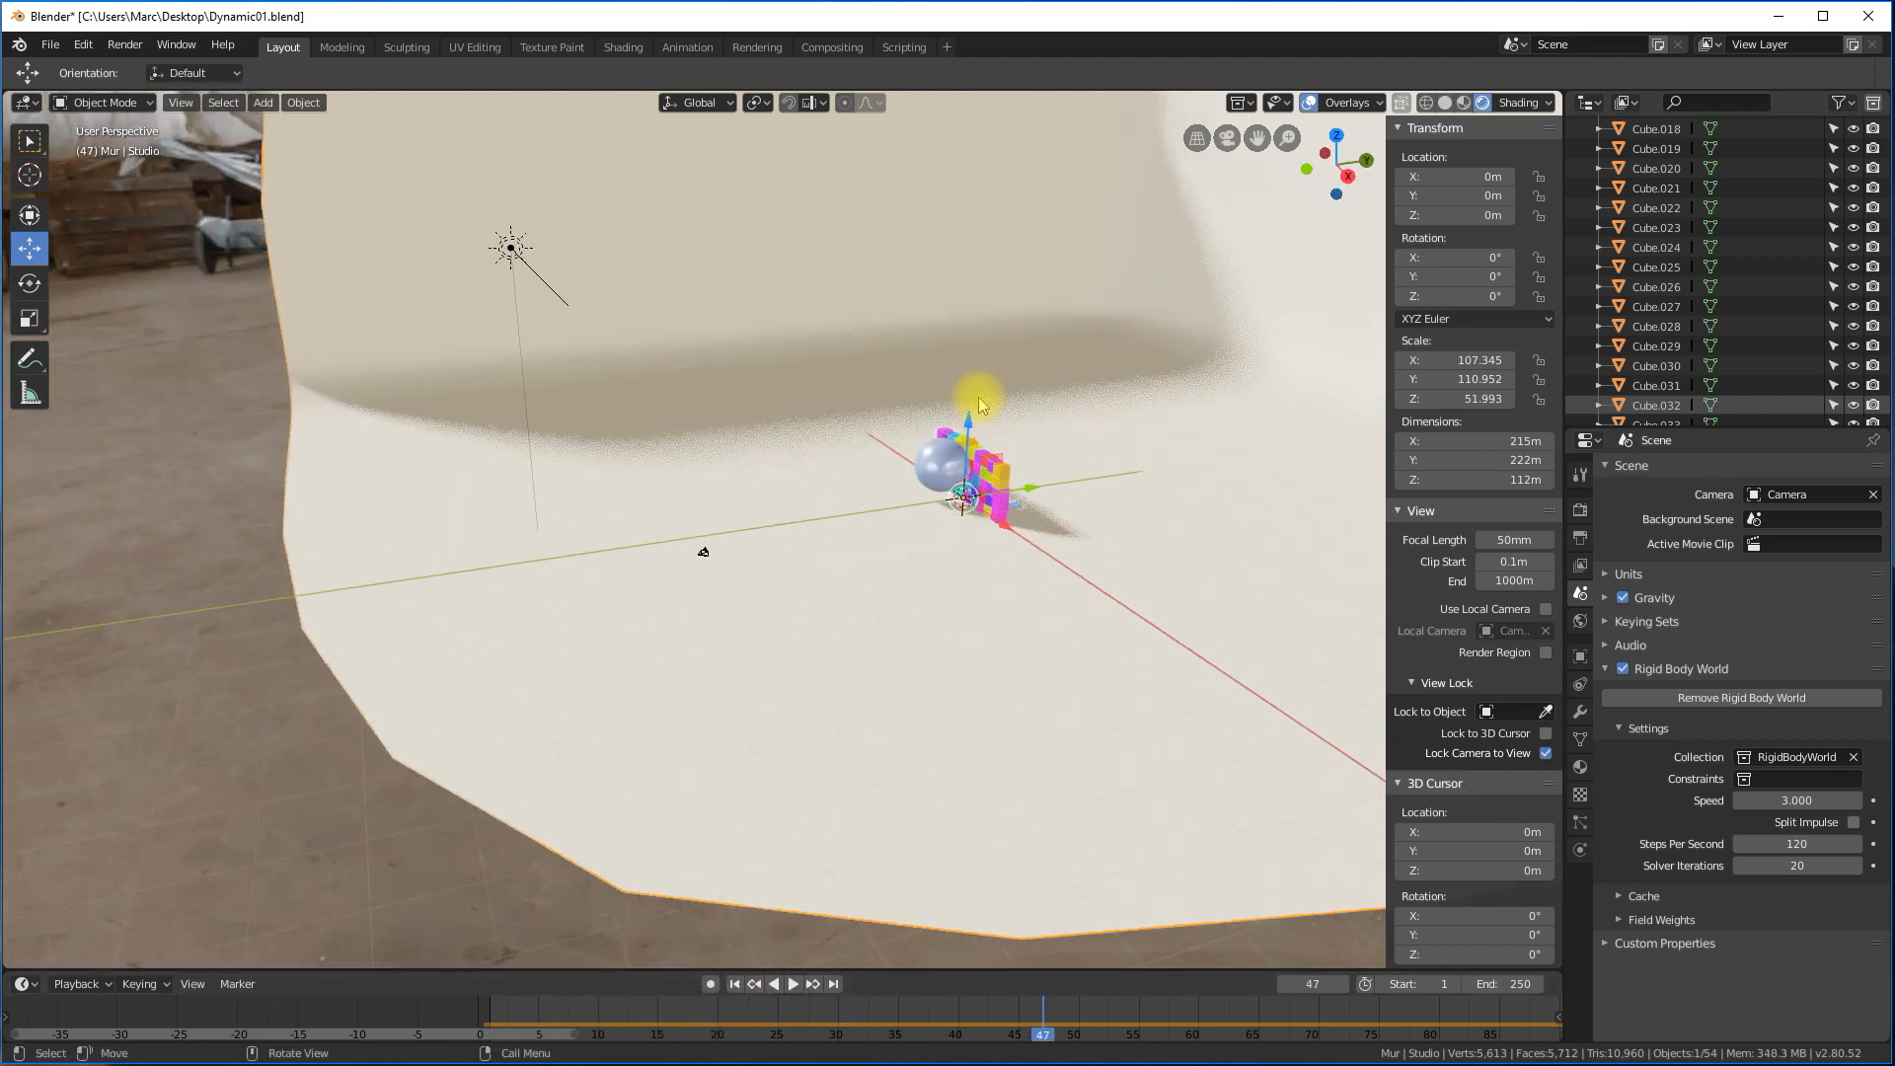
pyautogui.click(735, 984)
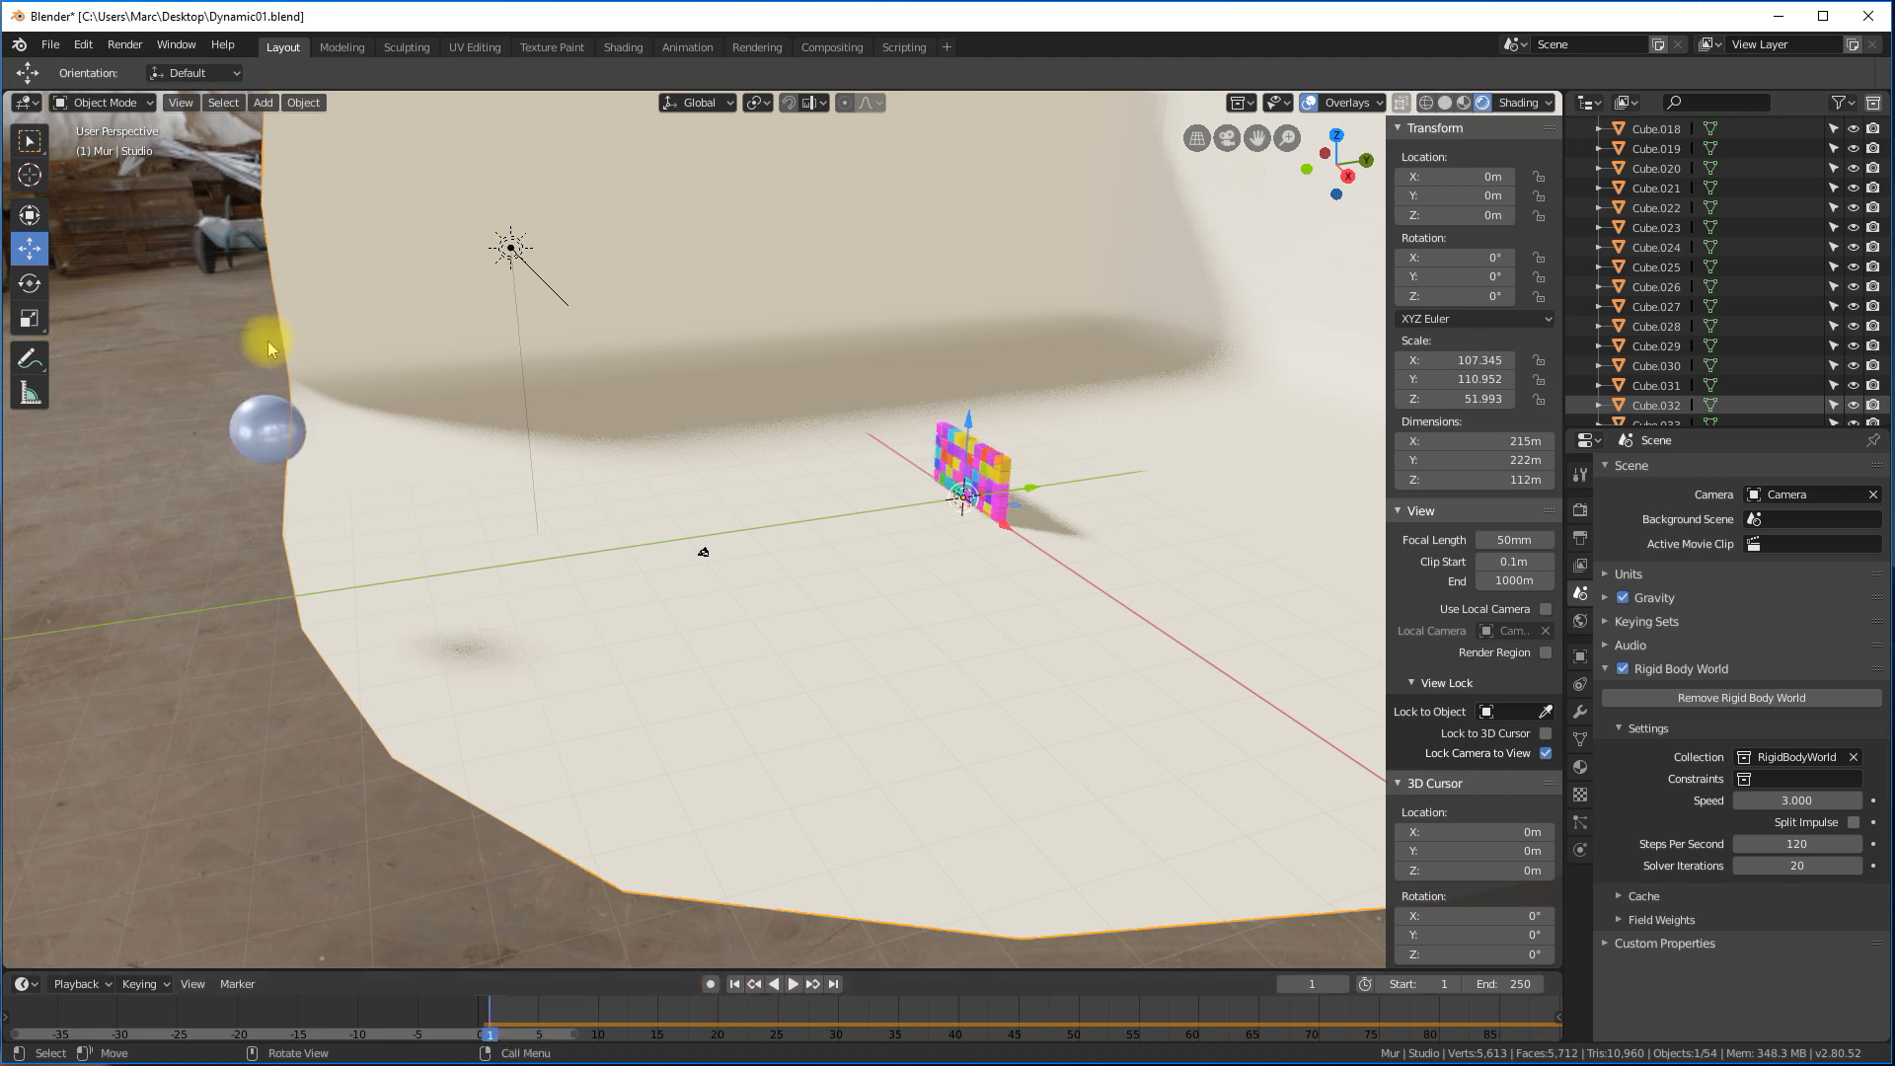
# Try moving the sphere's last two keyframes to frames 5 and 6, and play the simulation from frame 1.
pyautogui.click(282, 399)
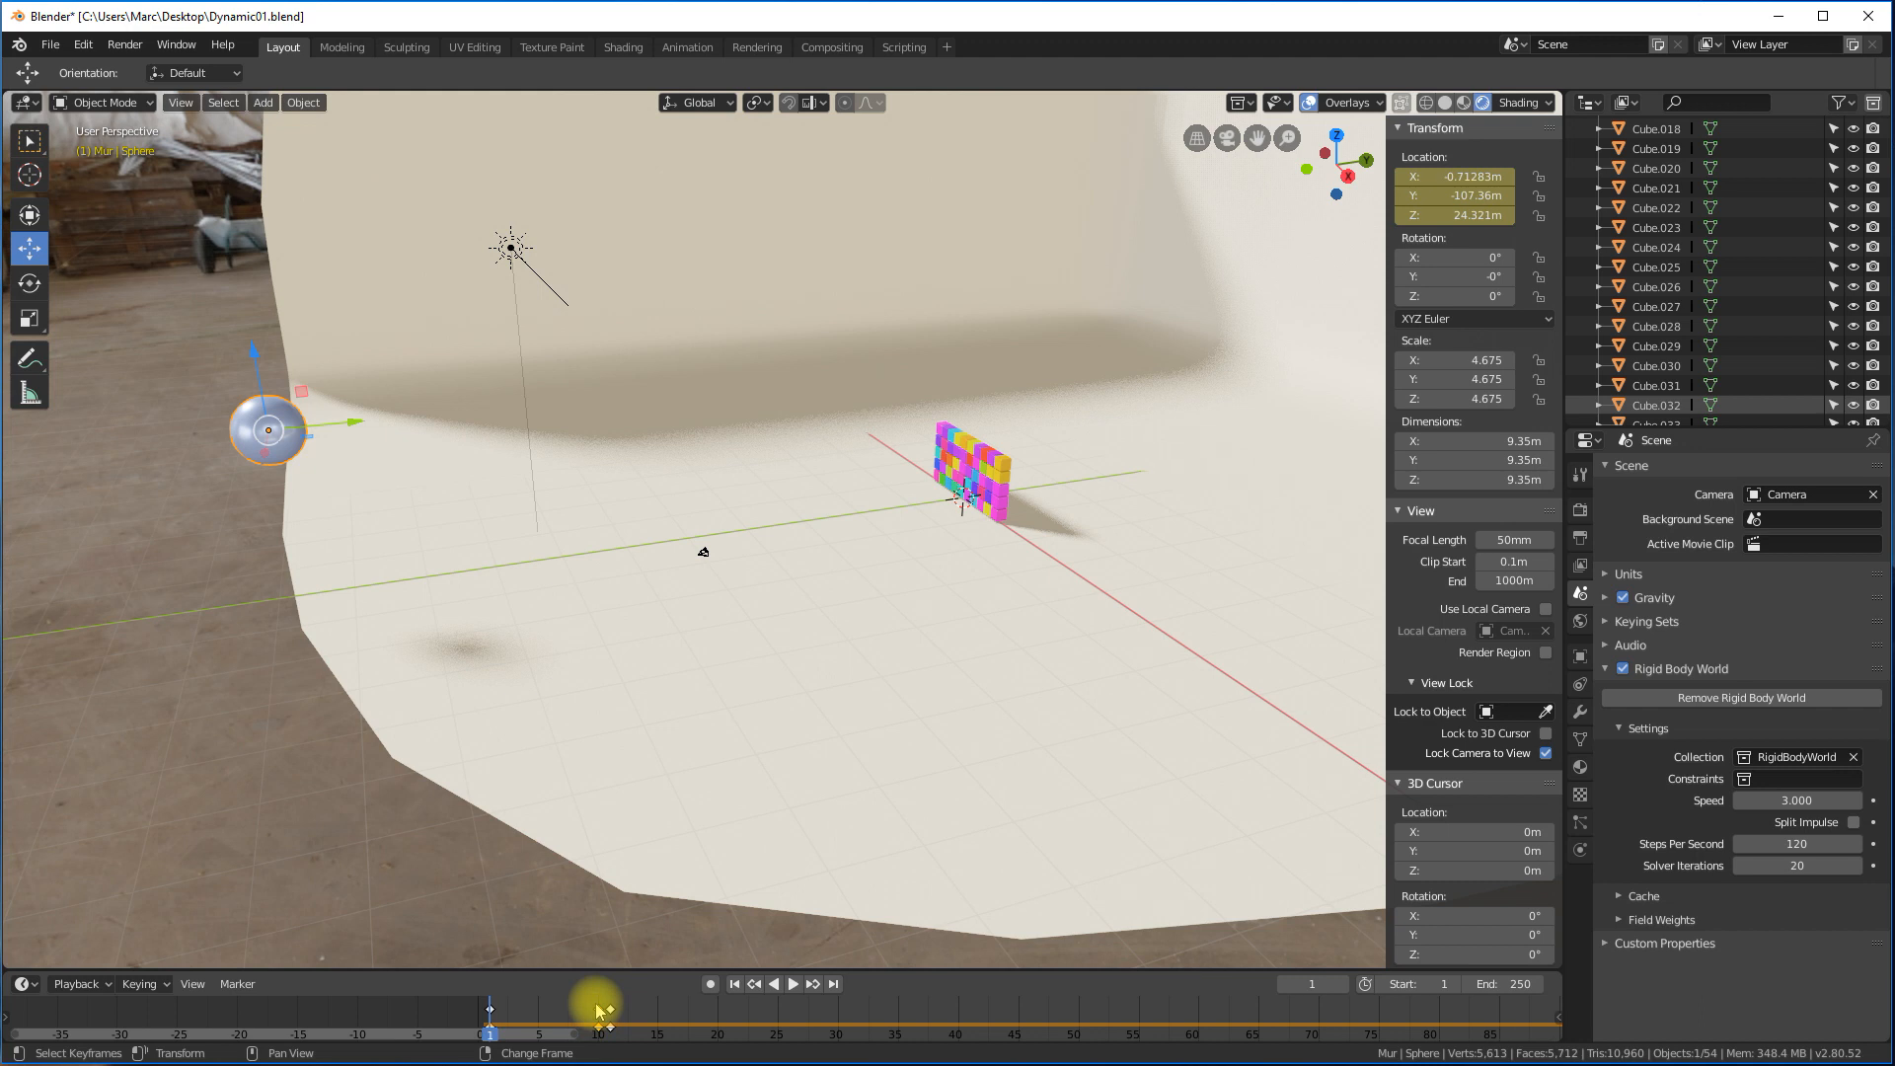
pyautogui.moveTo(595, 1004); pyautogui.dragTo(652, 1007, button='middle')
pyautogui.moveTo(659, 1009); pyautogui.dragTo(600, 1006)
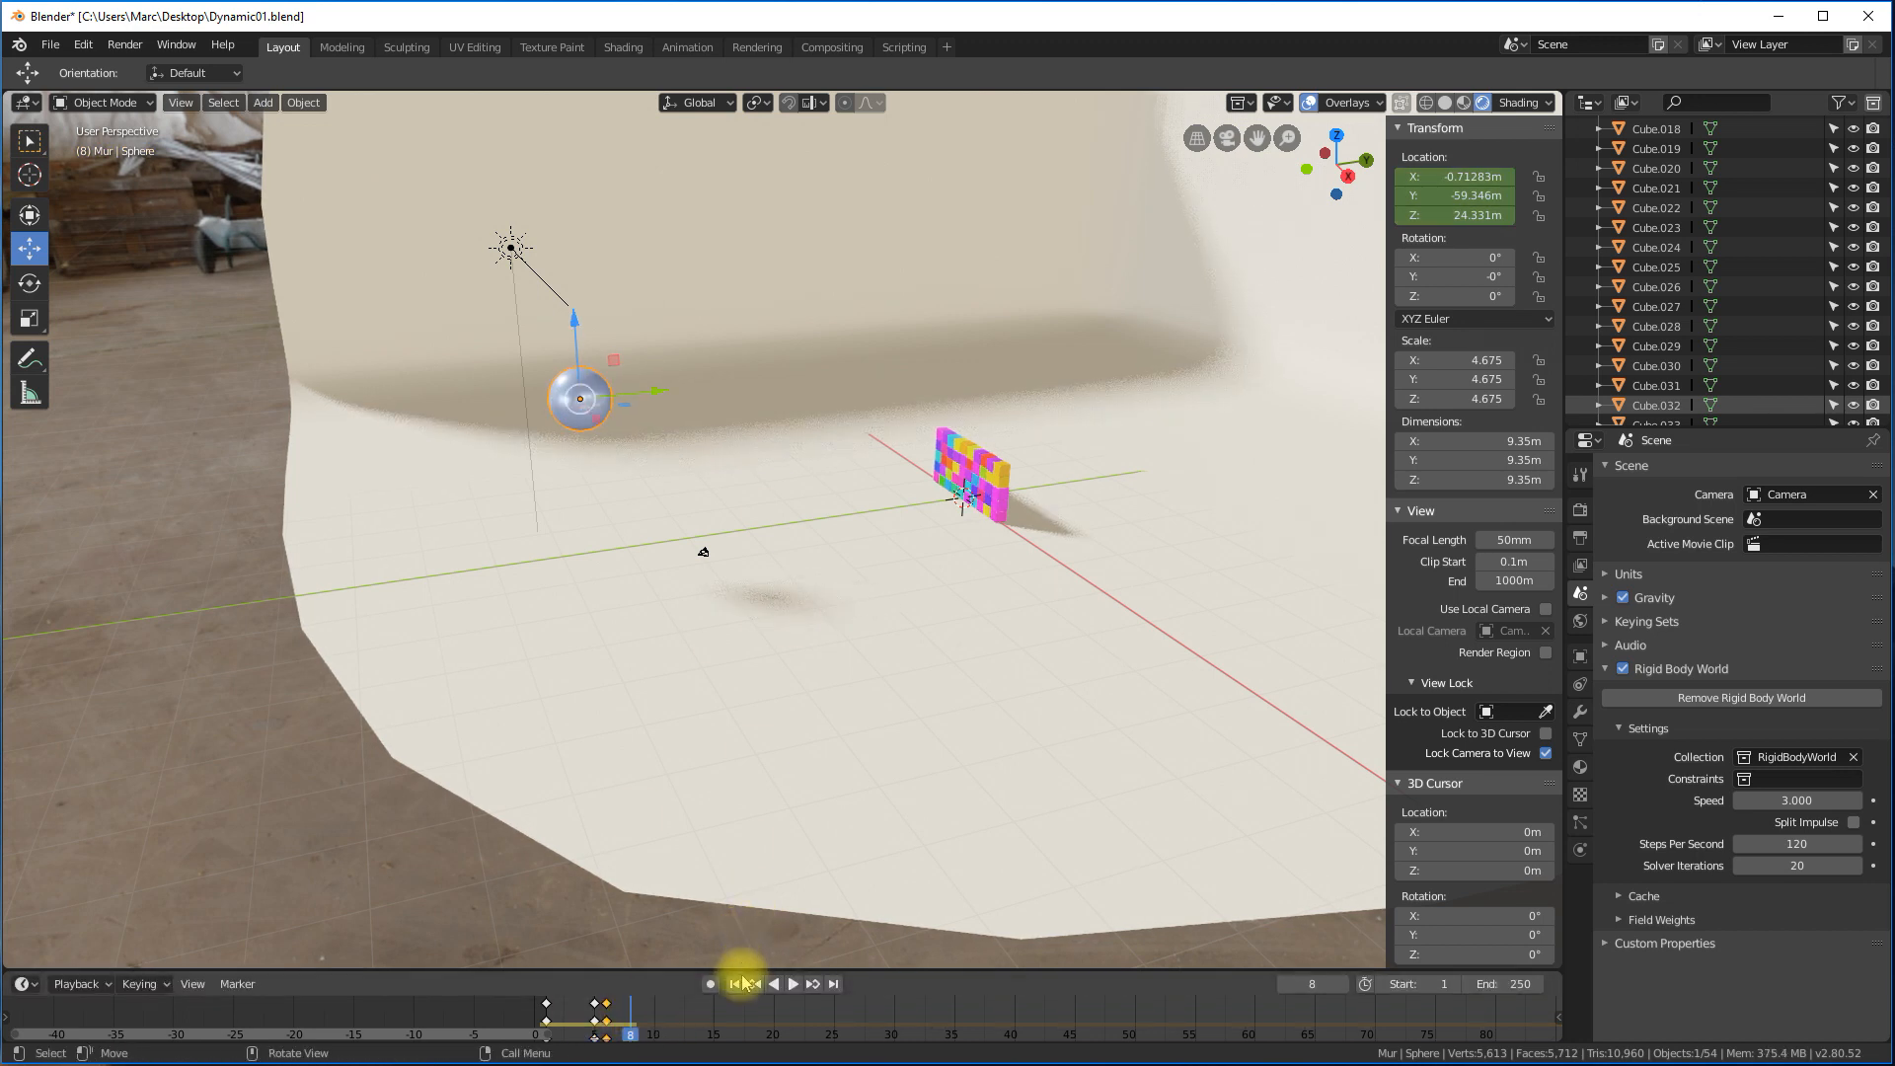
pyautogui.click(736, 984)
pyautogui.click(792, 985)
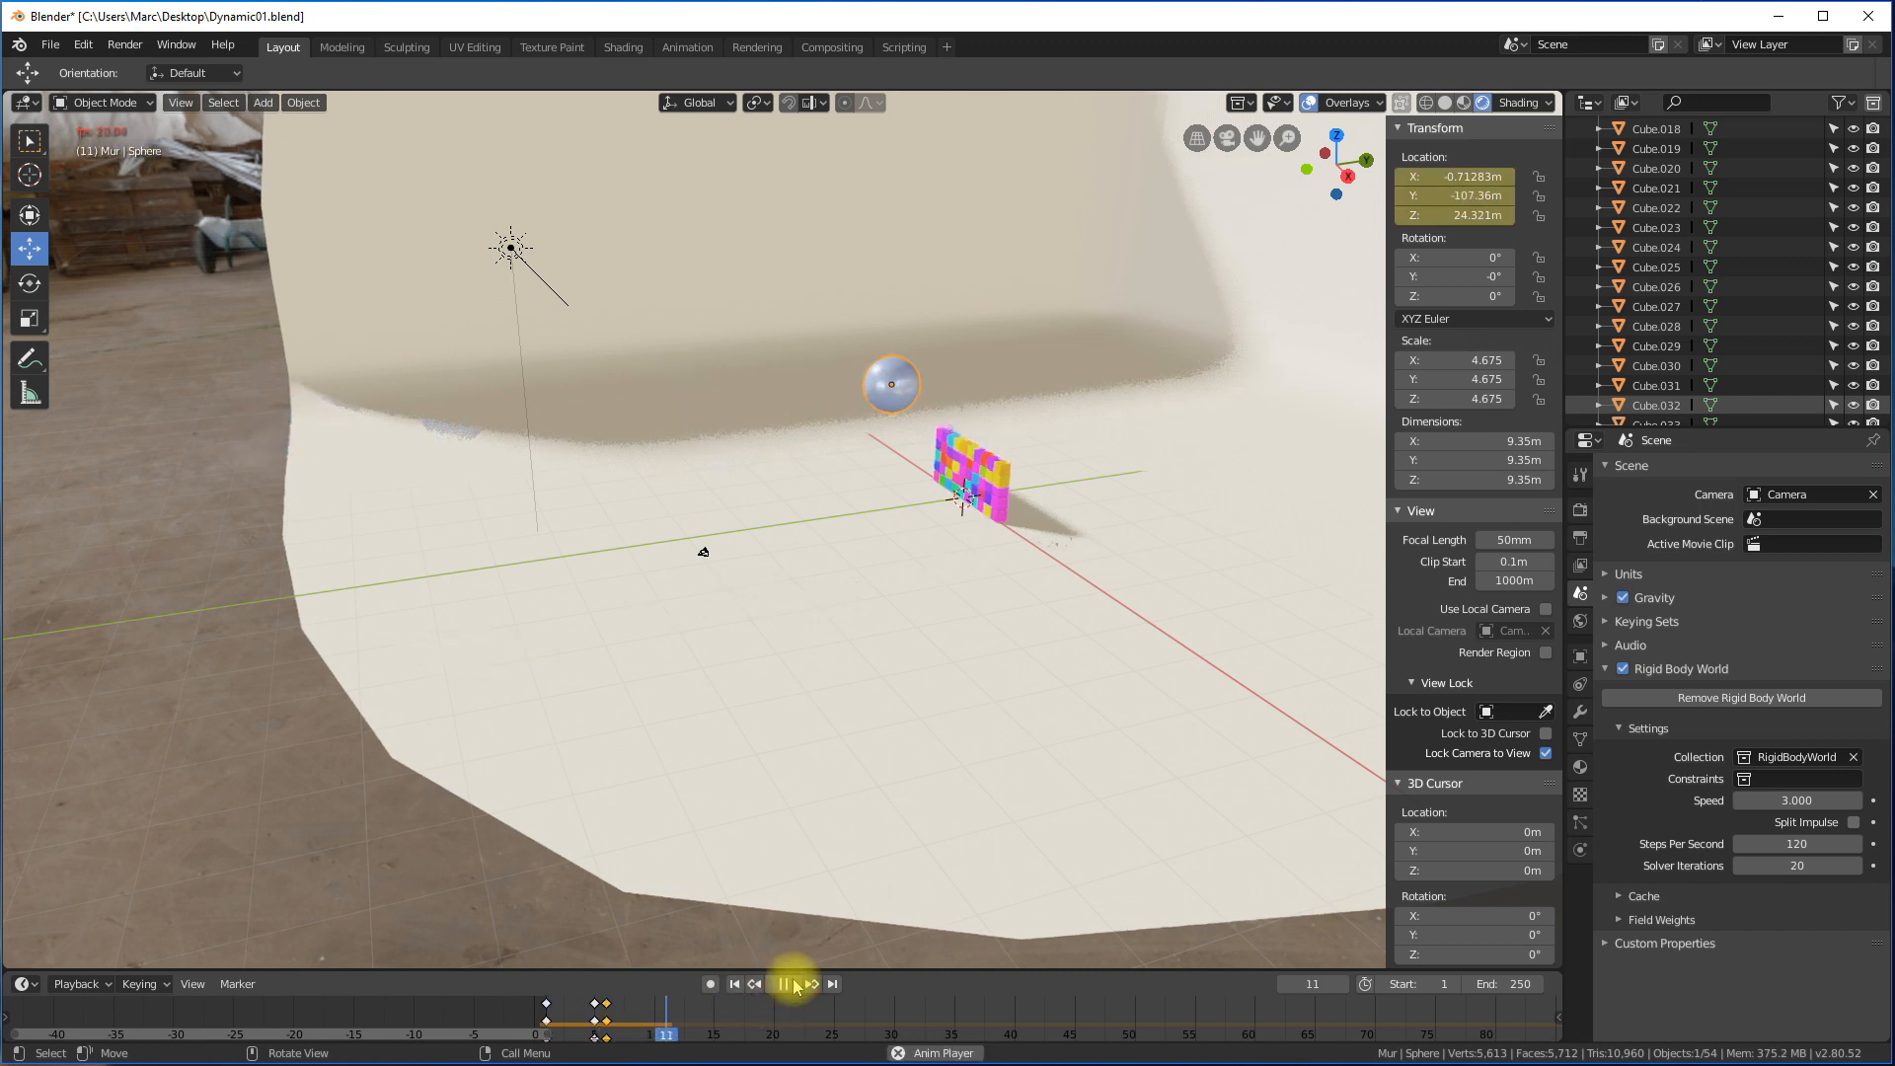
pyautogui.click(783, 984)
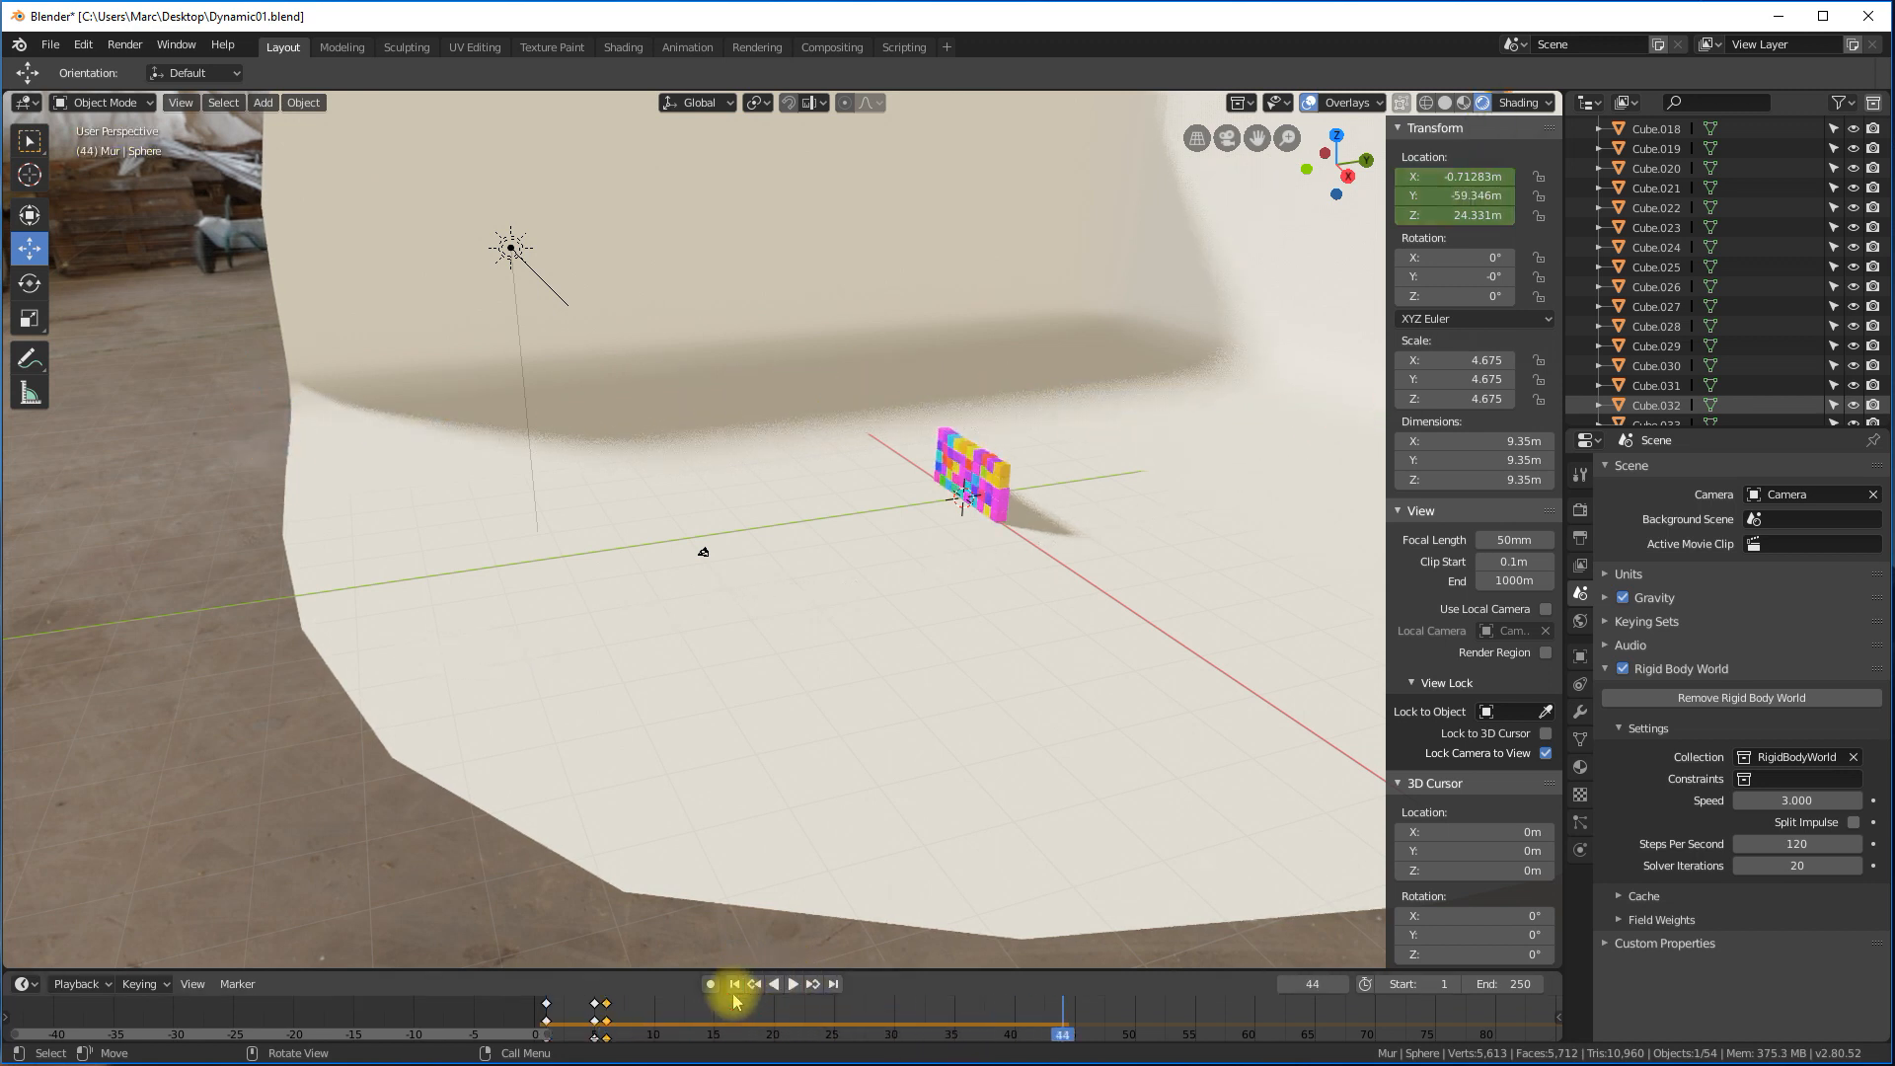
# Move the sphere's last two keyframes to frames 7 and 8, and play the simulation from frame 1.
pyautogui.moveTo(607, 1006)
pyautogui.mouseDown()
pyautogui.moveTo(642, 1007)
pyautogui.moveTo(618, 1000)
pyautogui.mouseUp()
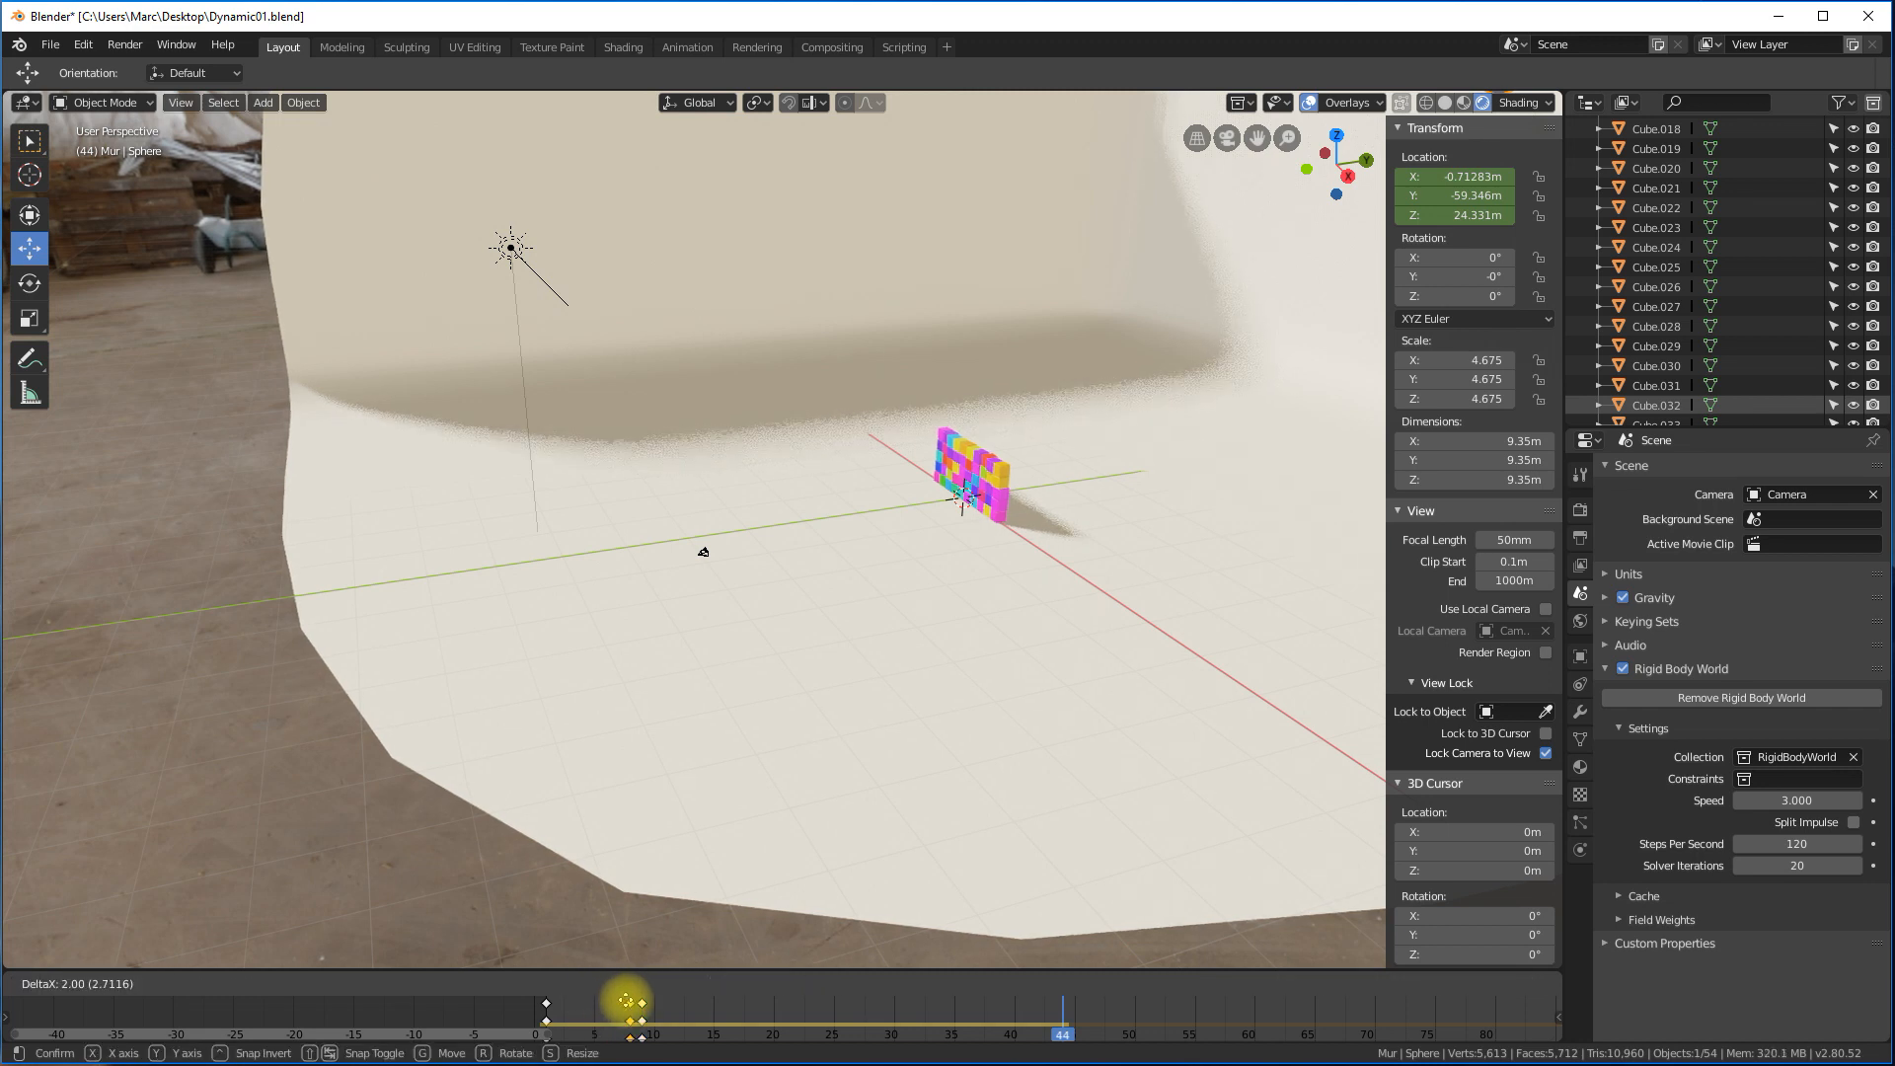
pyautogui.click(642, 1006)
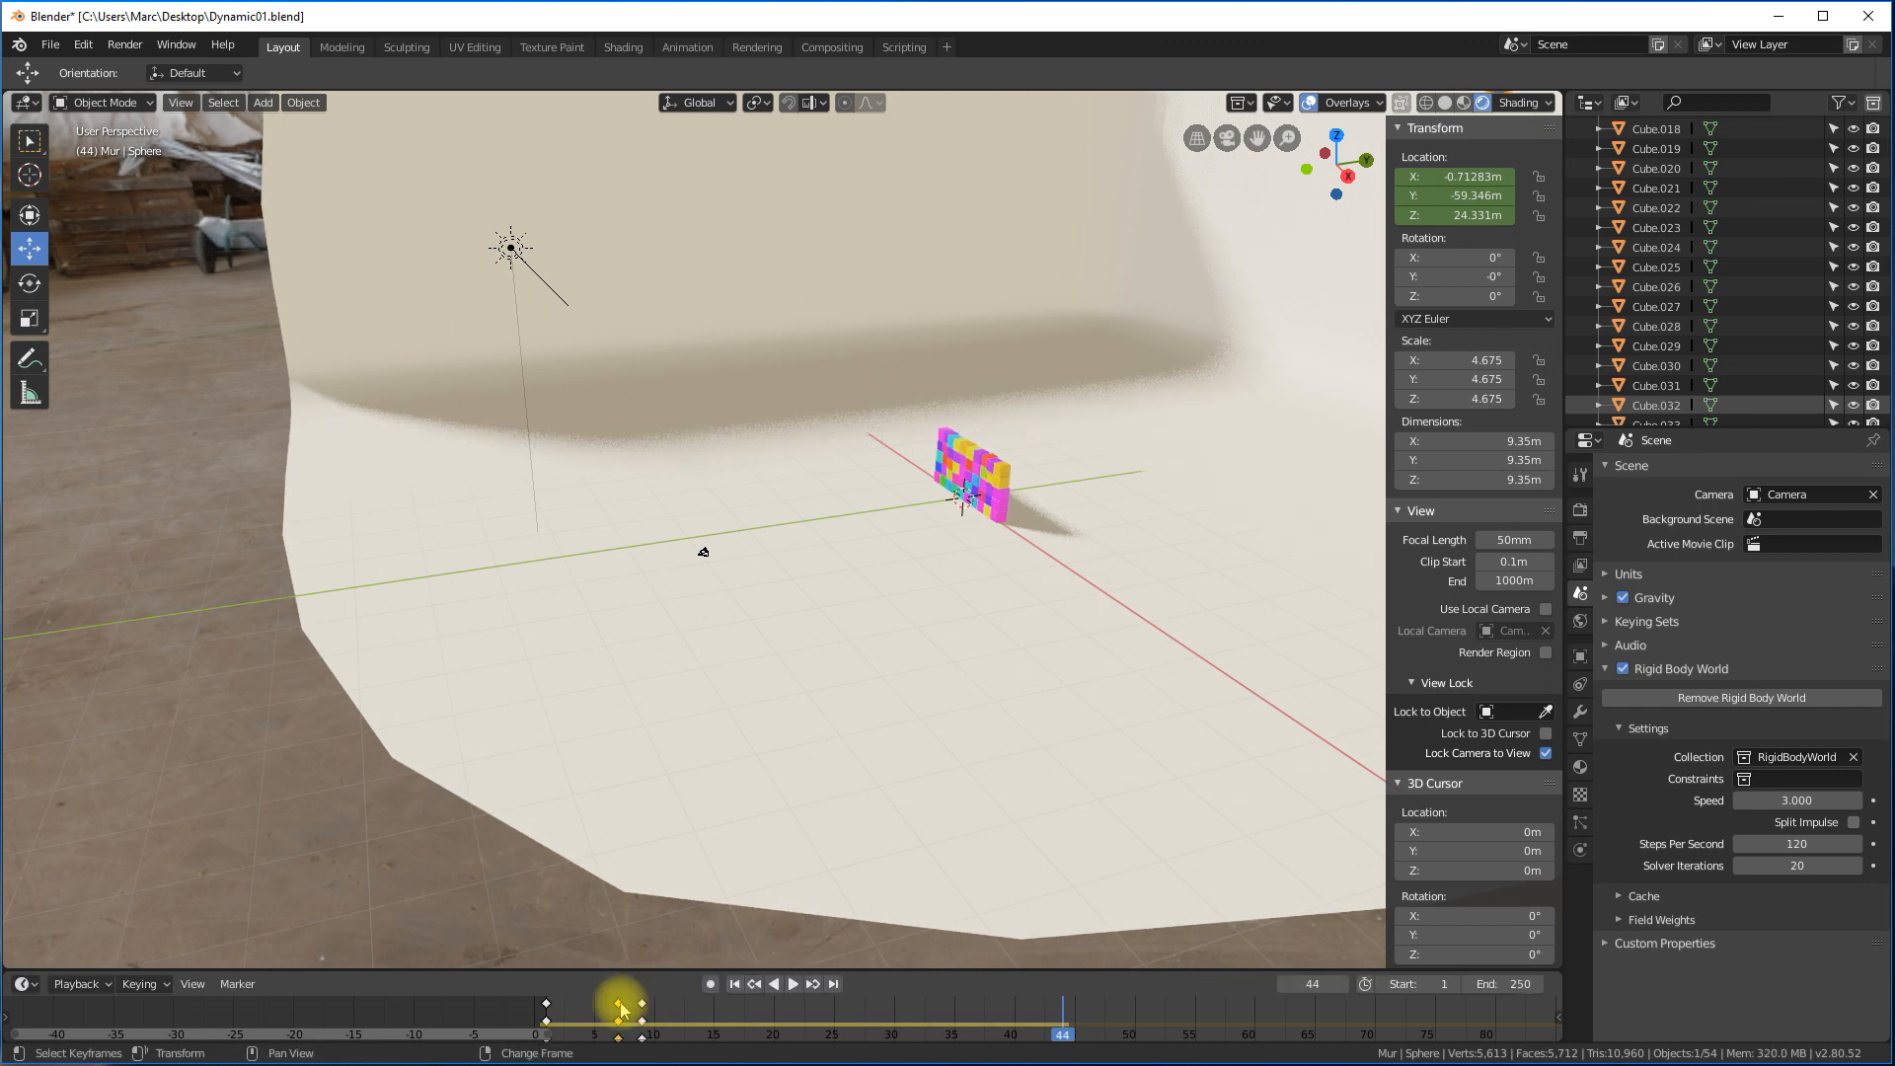
pyautogui.moveTo(621, 1019); pyautogui.dragTo(617, 1016, button='right')
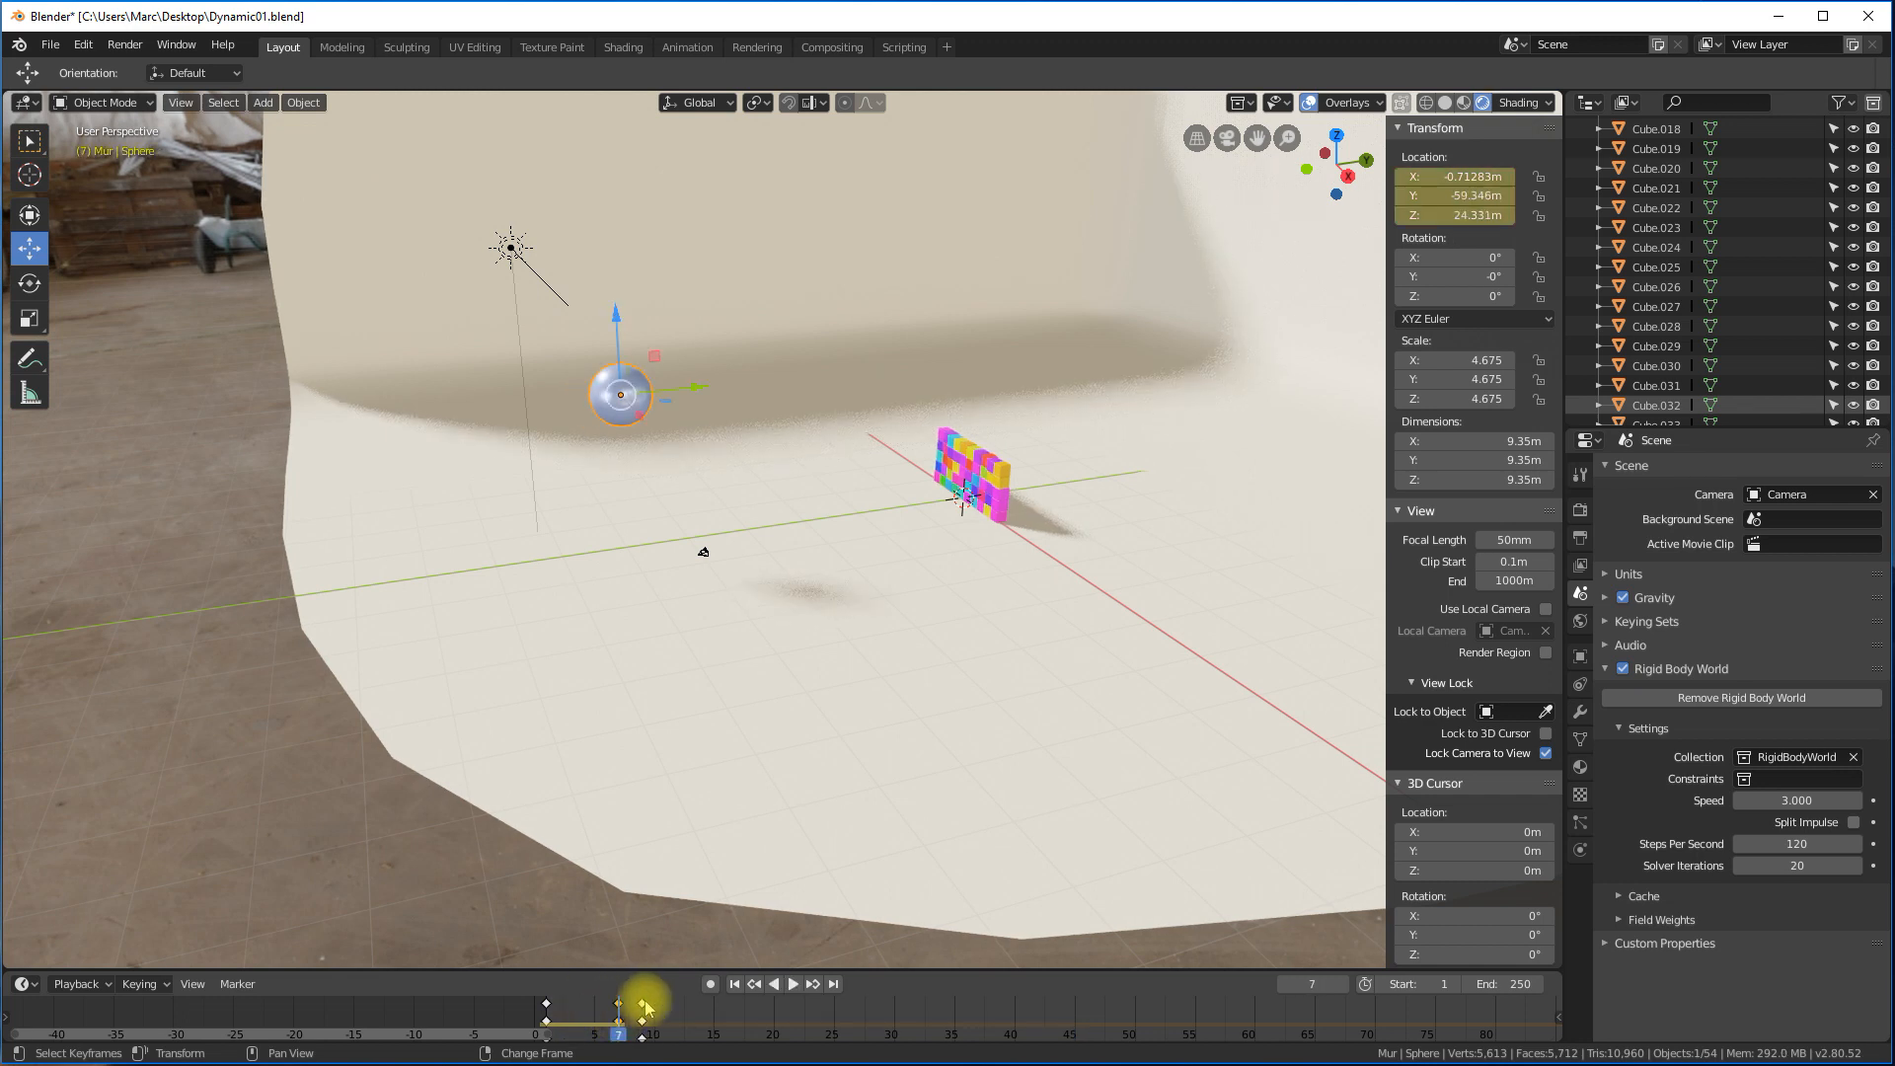
pyautogui.moveTo(642, 1007); pyautogui.dragTo(630, 1006)
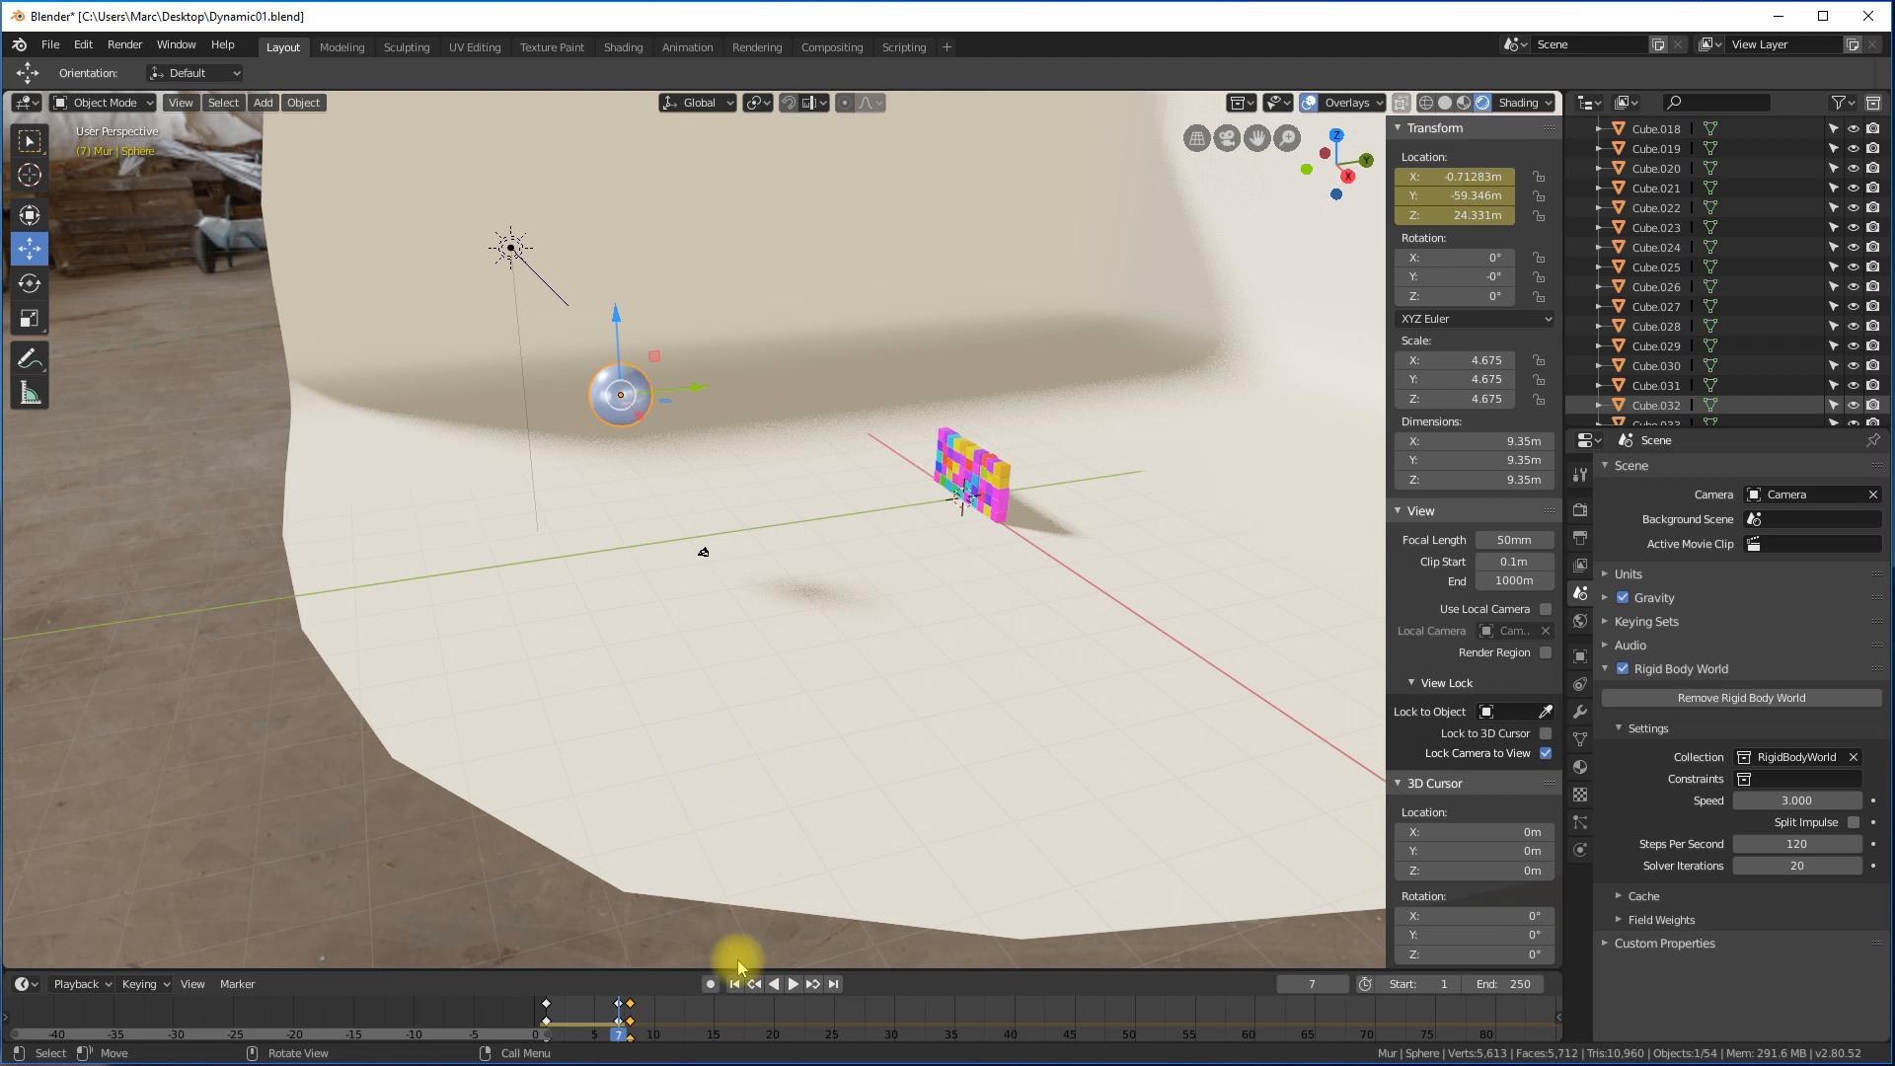
pyautogui.click(734, 986)
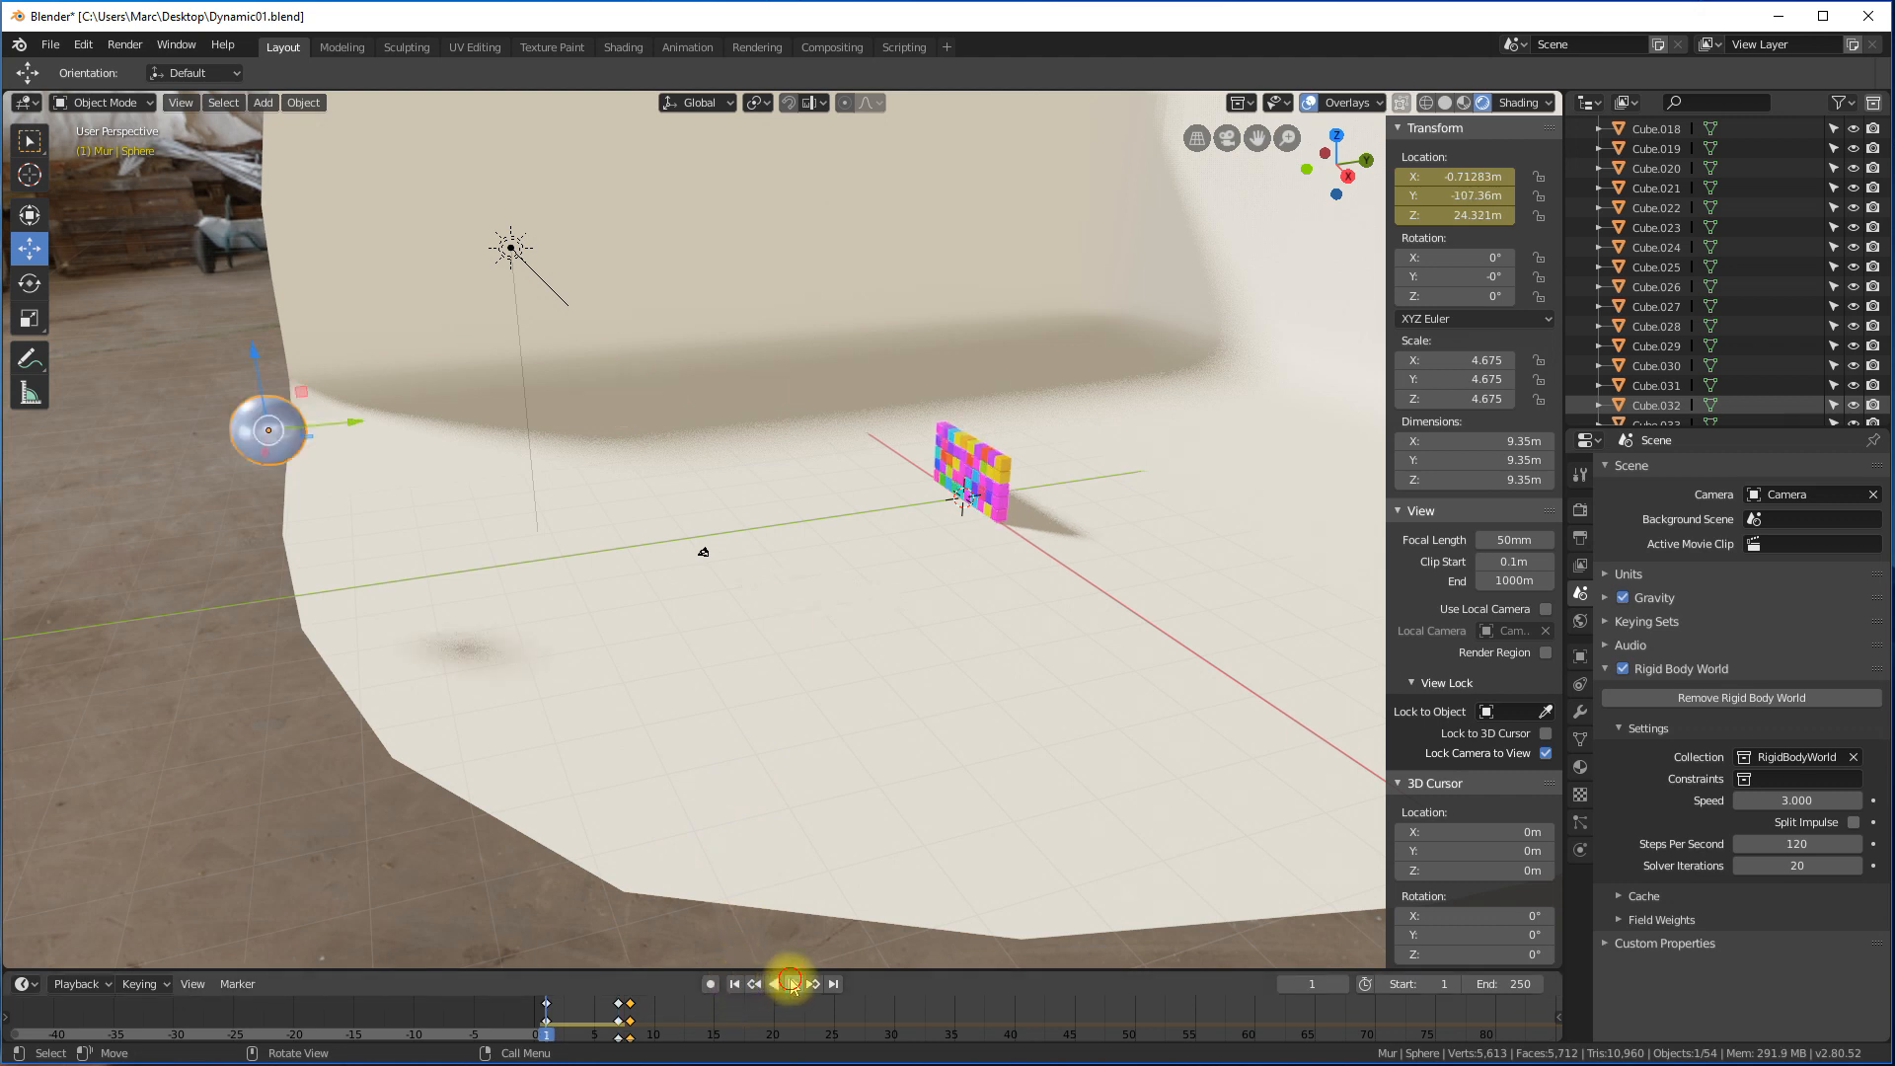
pyautogui.click(790, 983)
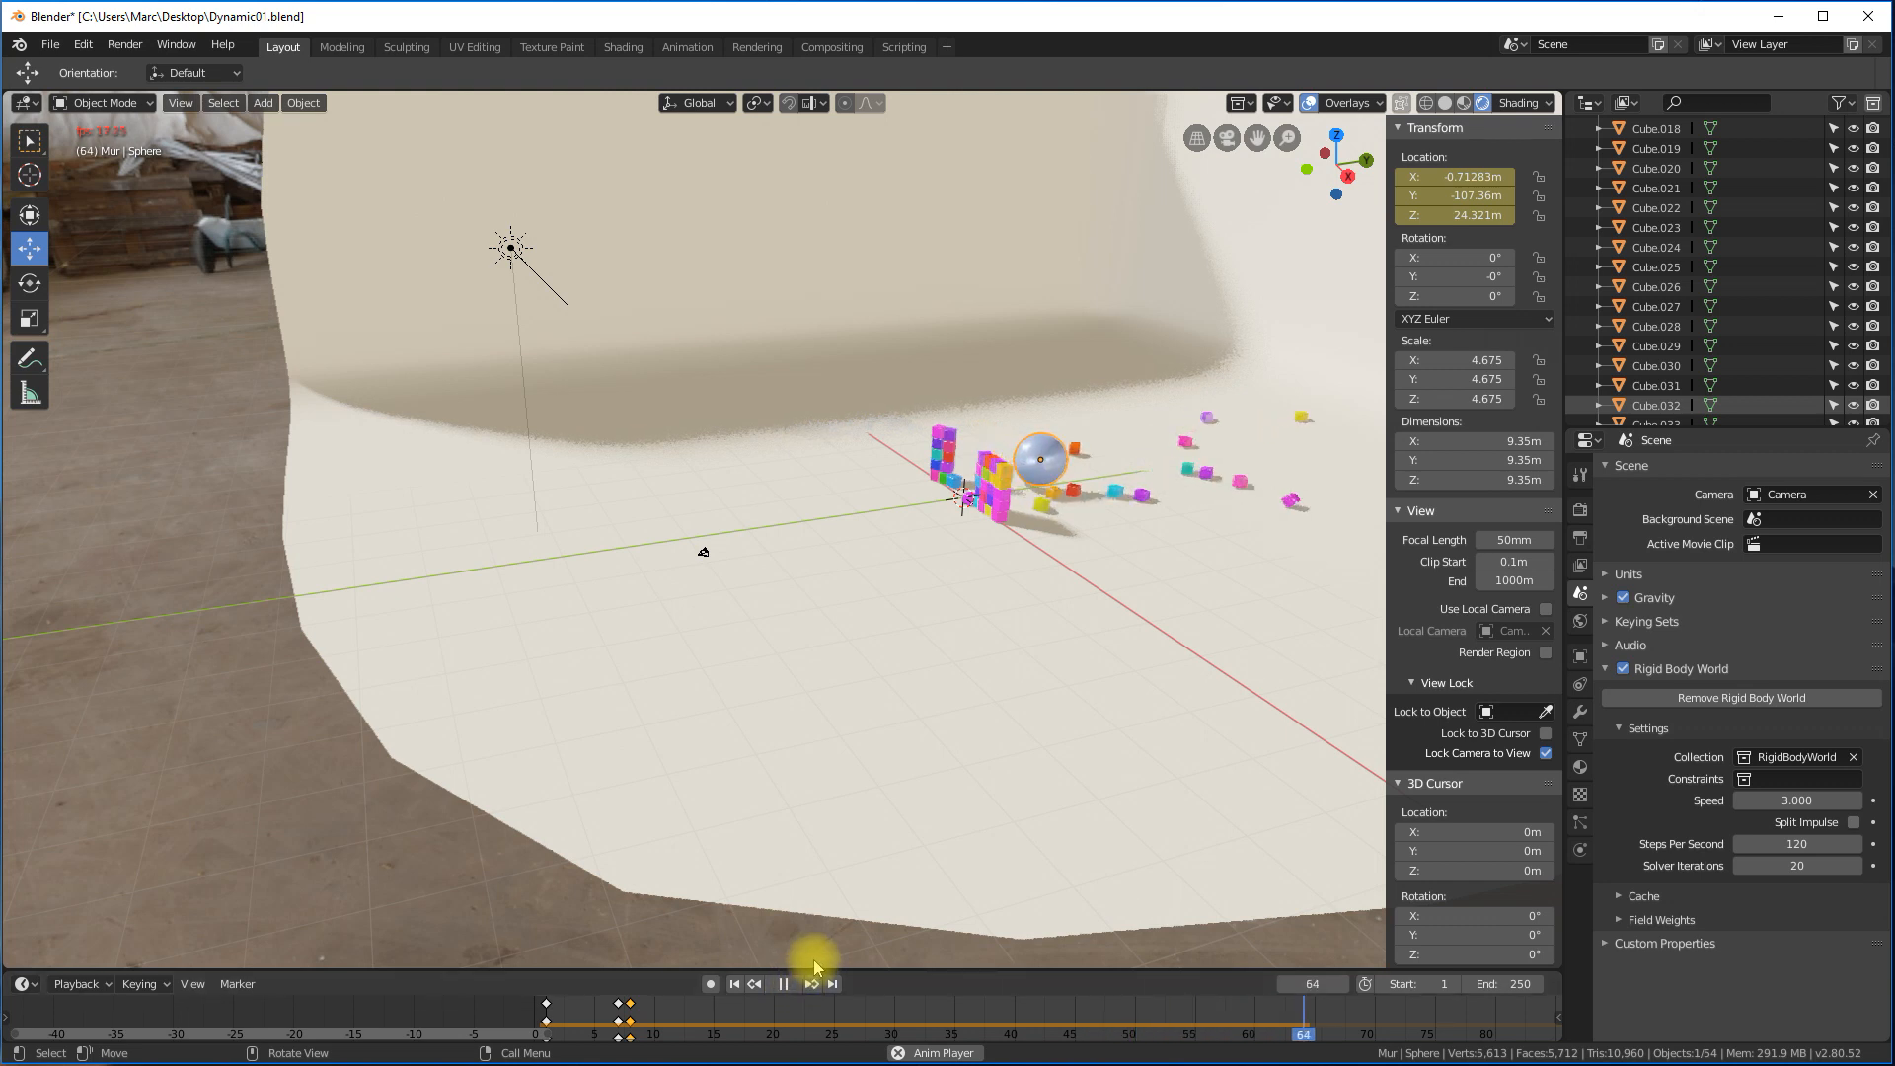
# Replay the simulation from frame 1 through the camera, return to frame 1, and switch back to the perspective view.
pyautogui.click(783, 984)
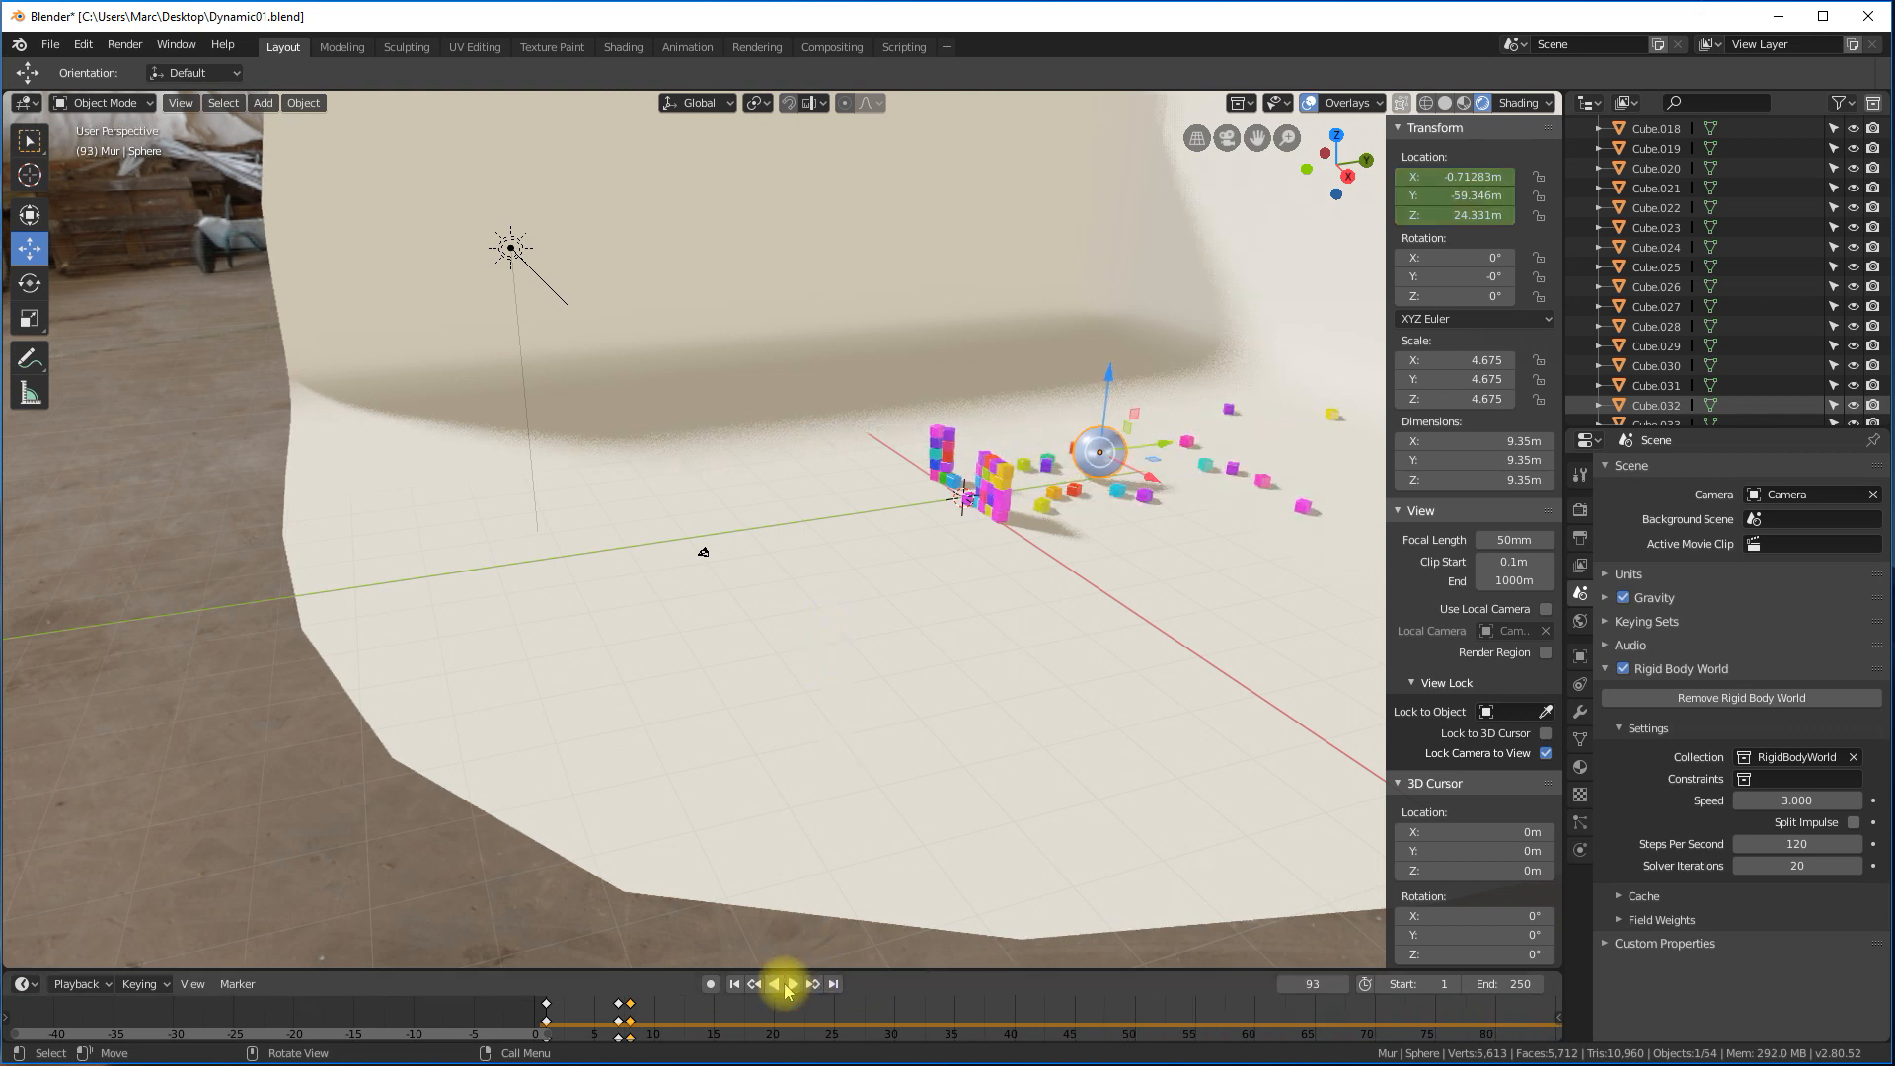
pyautogui.press('KP_0')
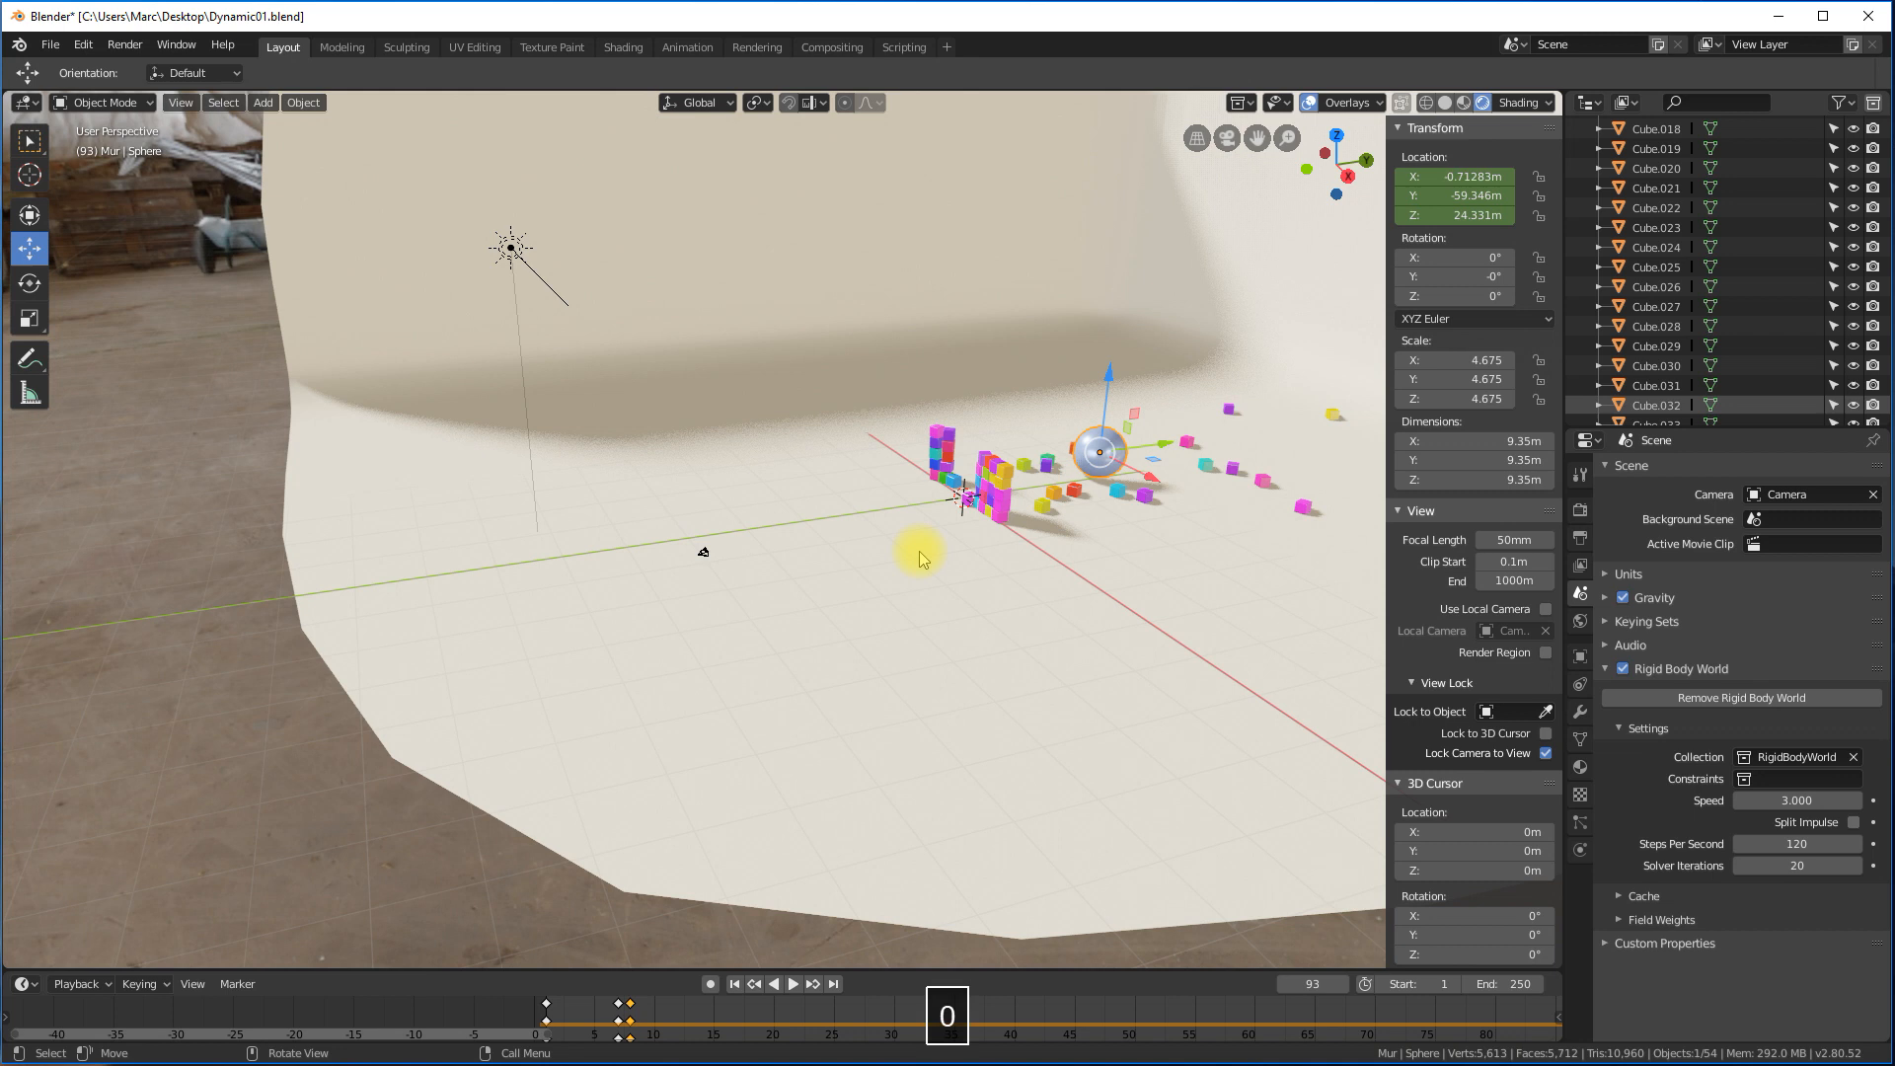
pyautogui.click(734, 984)
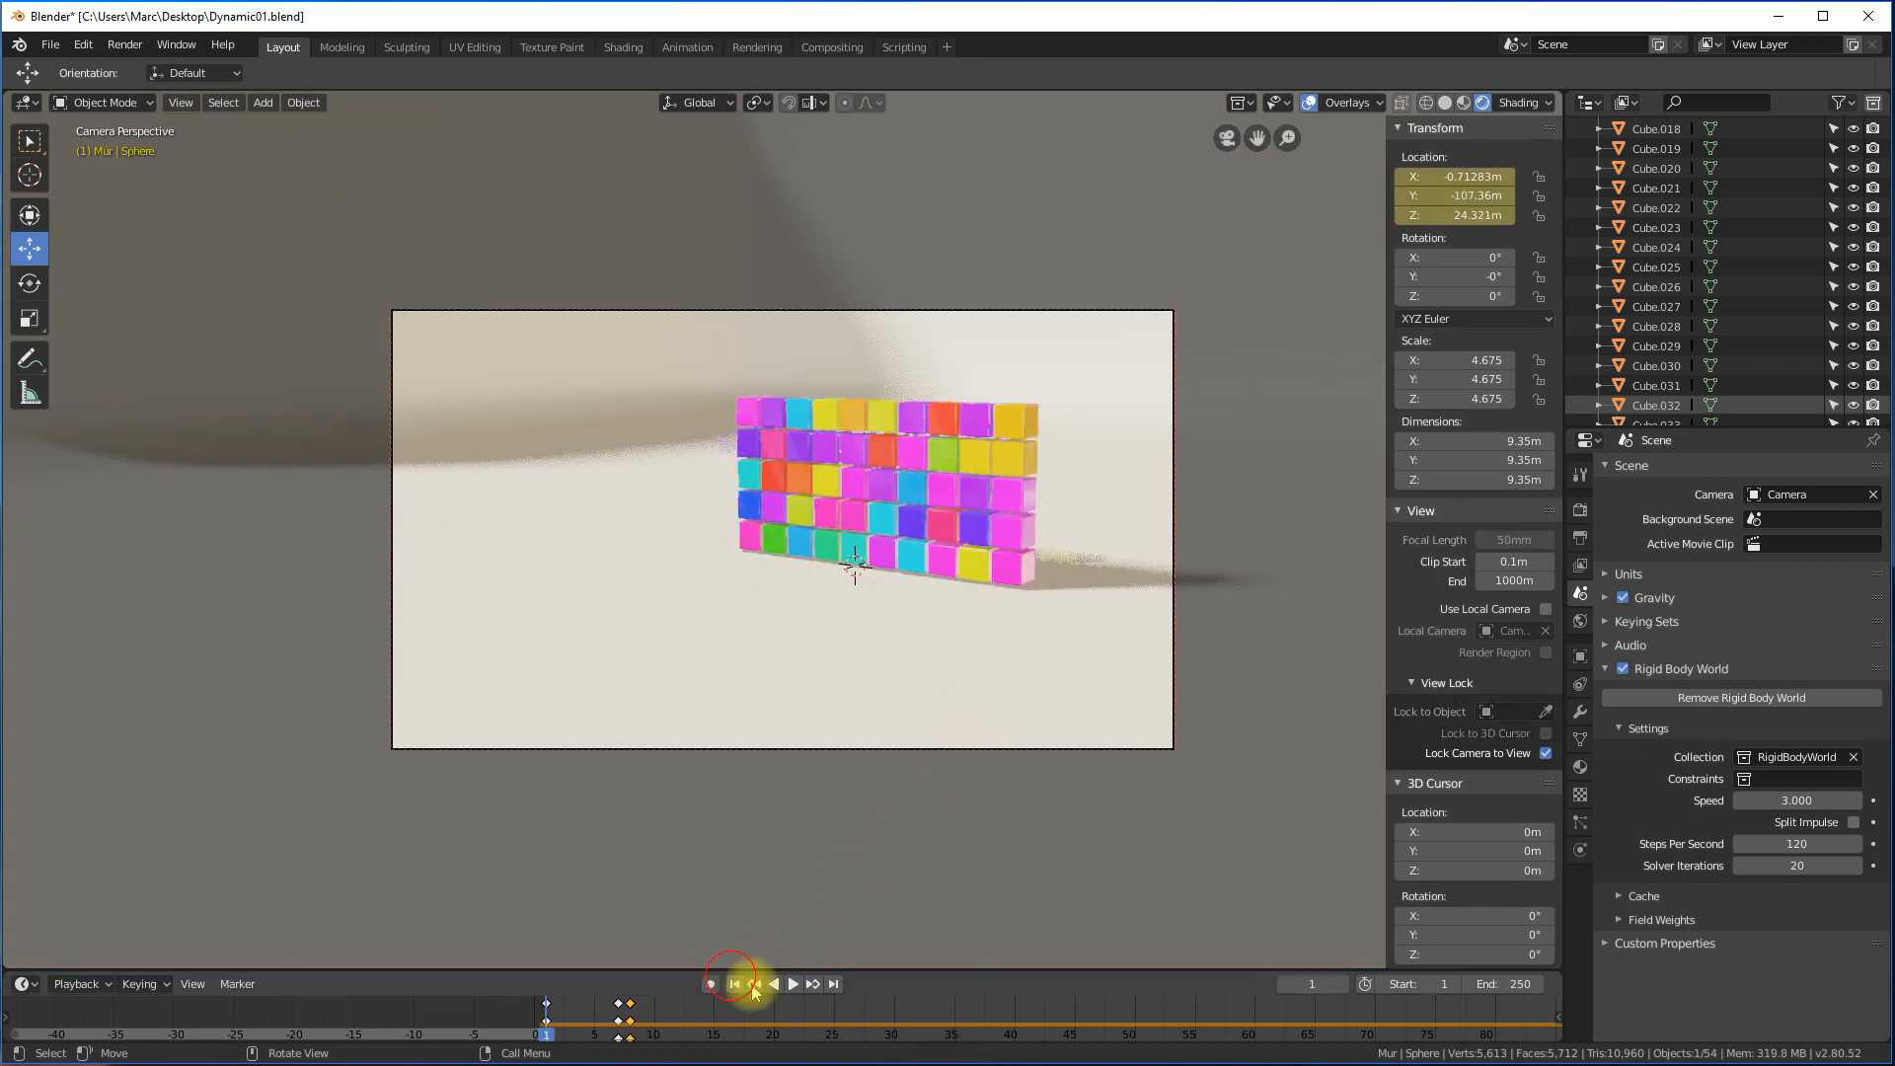
pyautogui.click(783, 984)
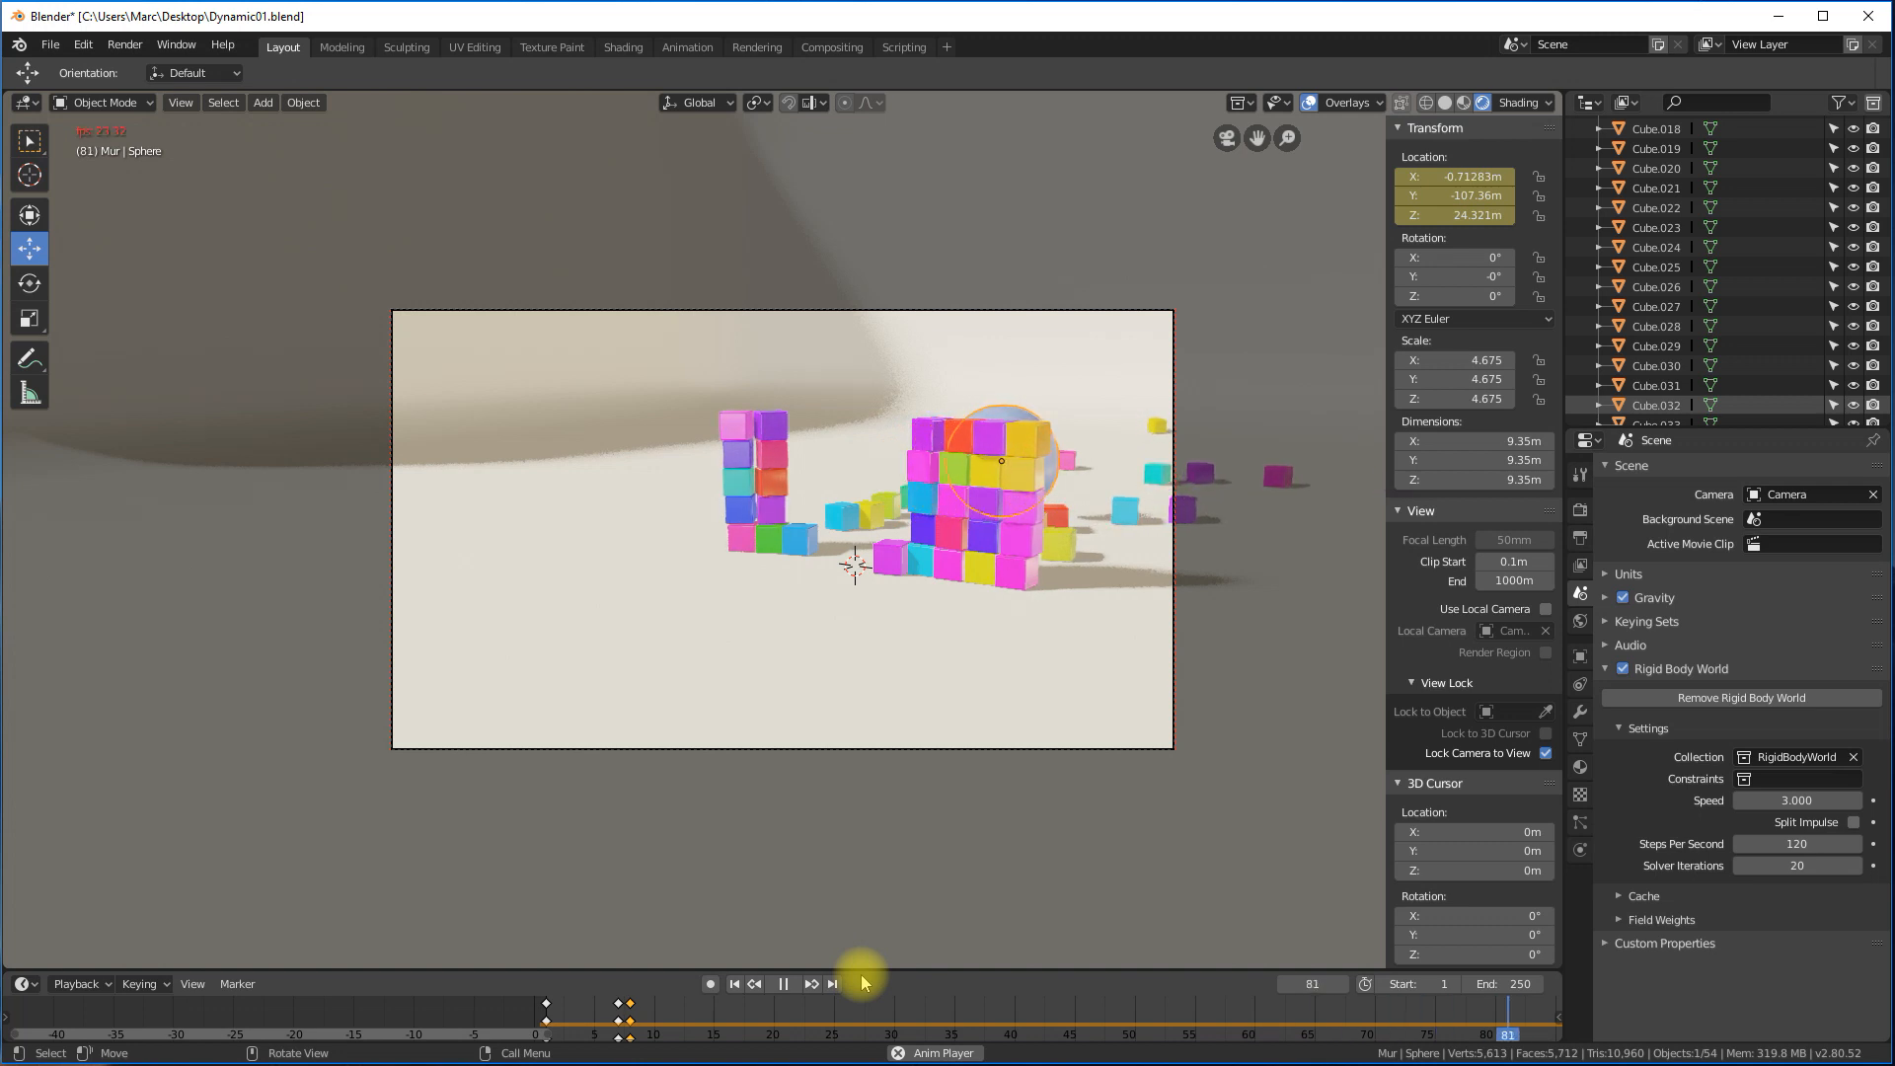
pyautogui.click(783, 984)
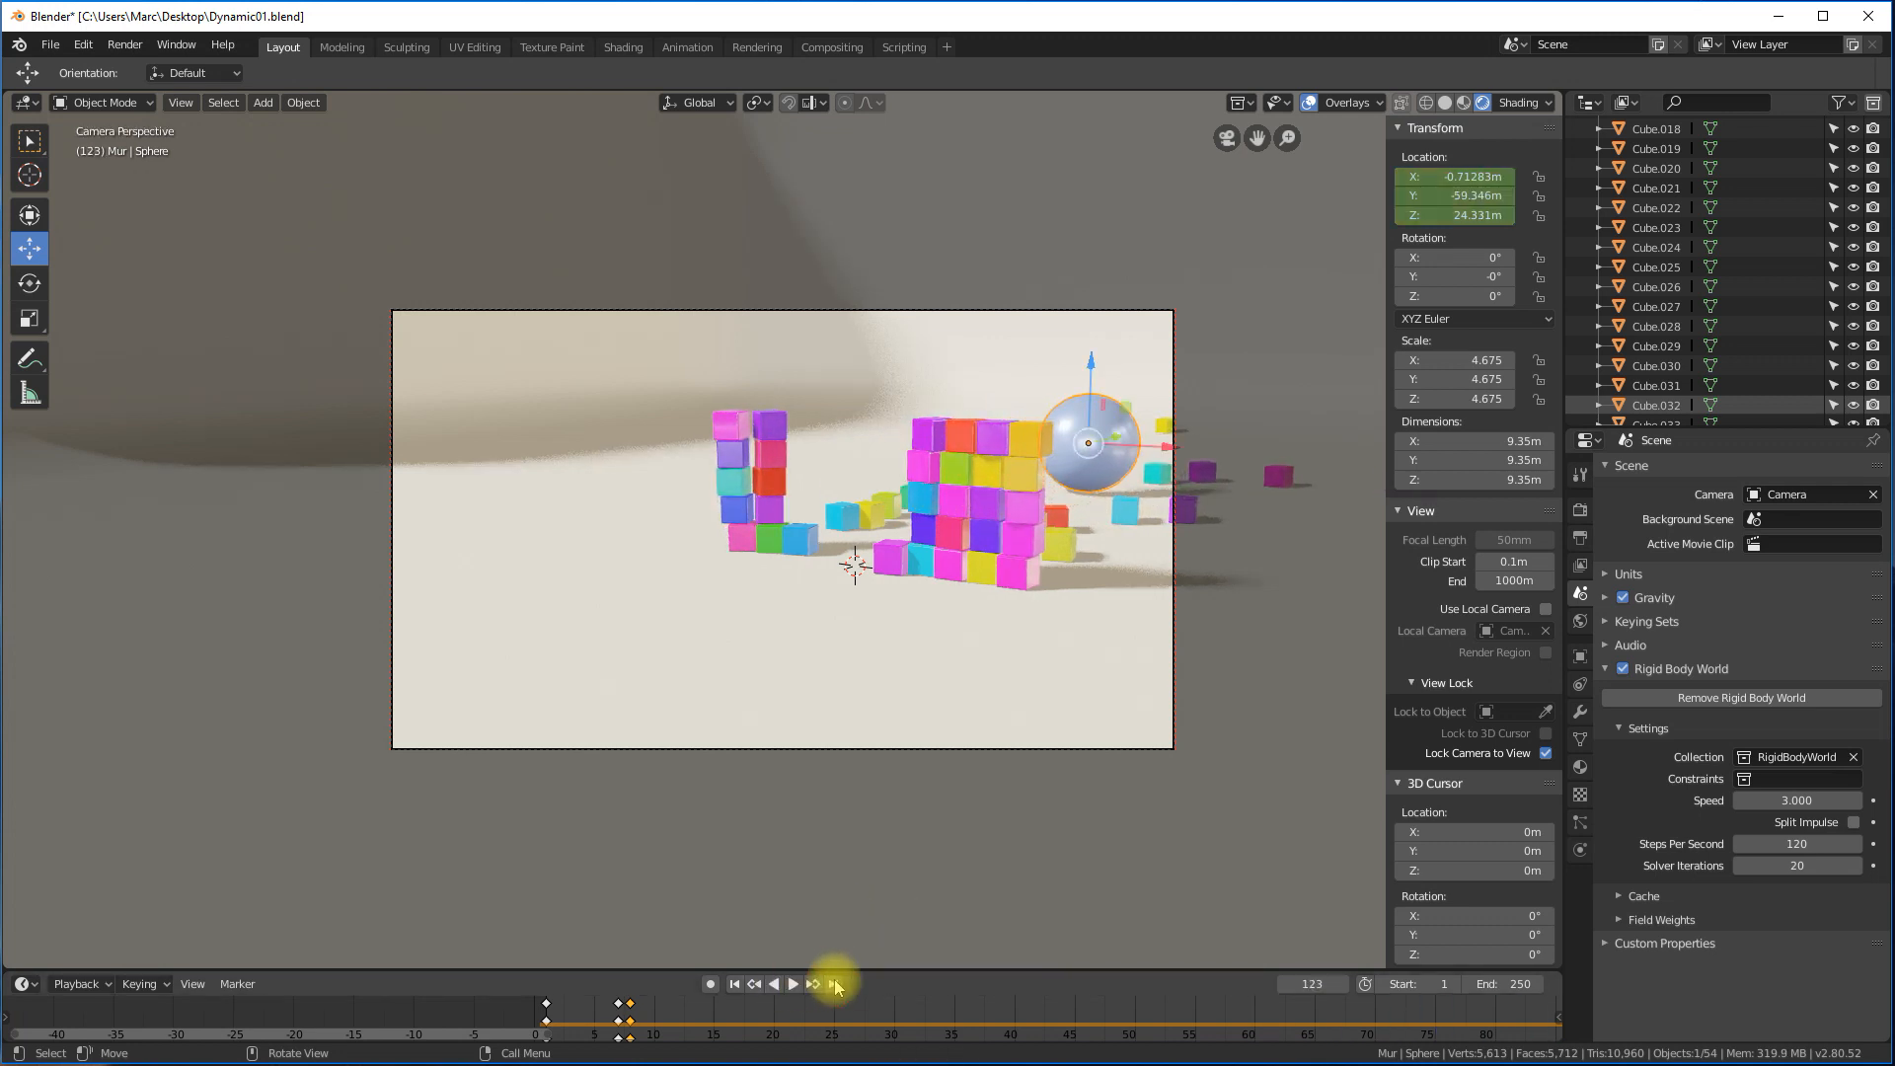
pyautogui.click(735, 984)
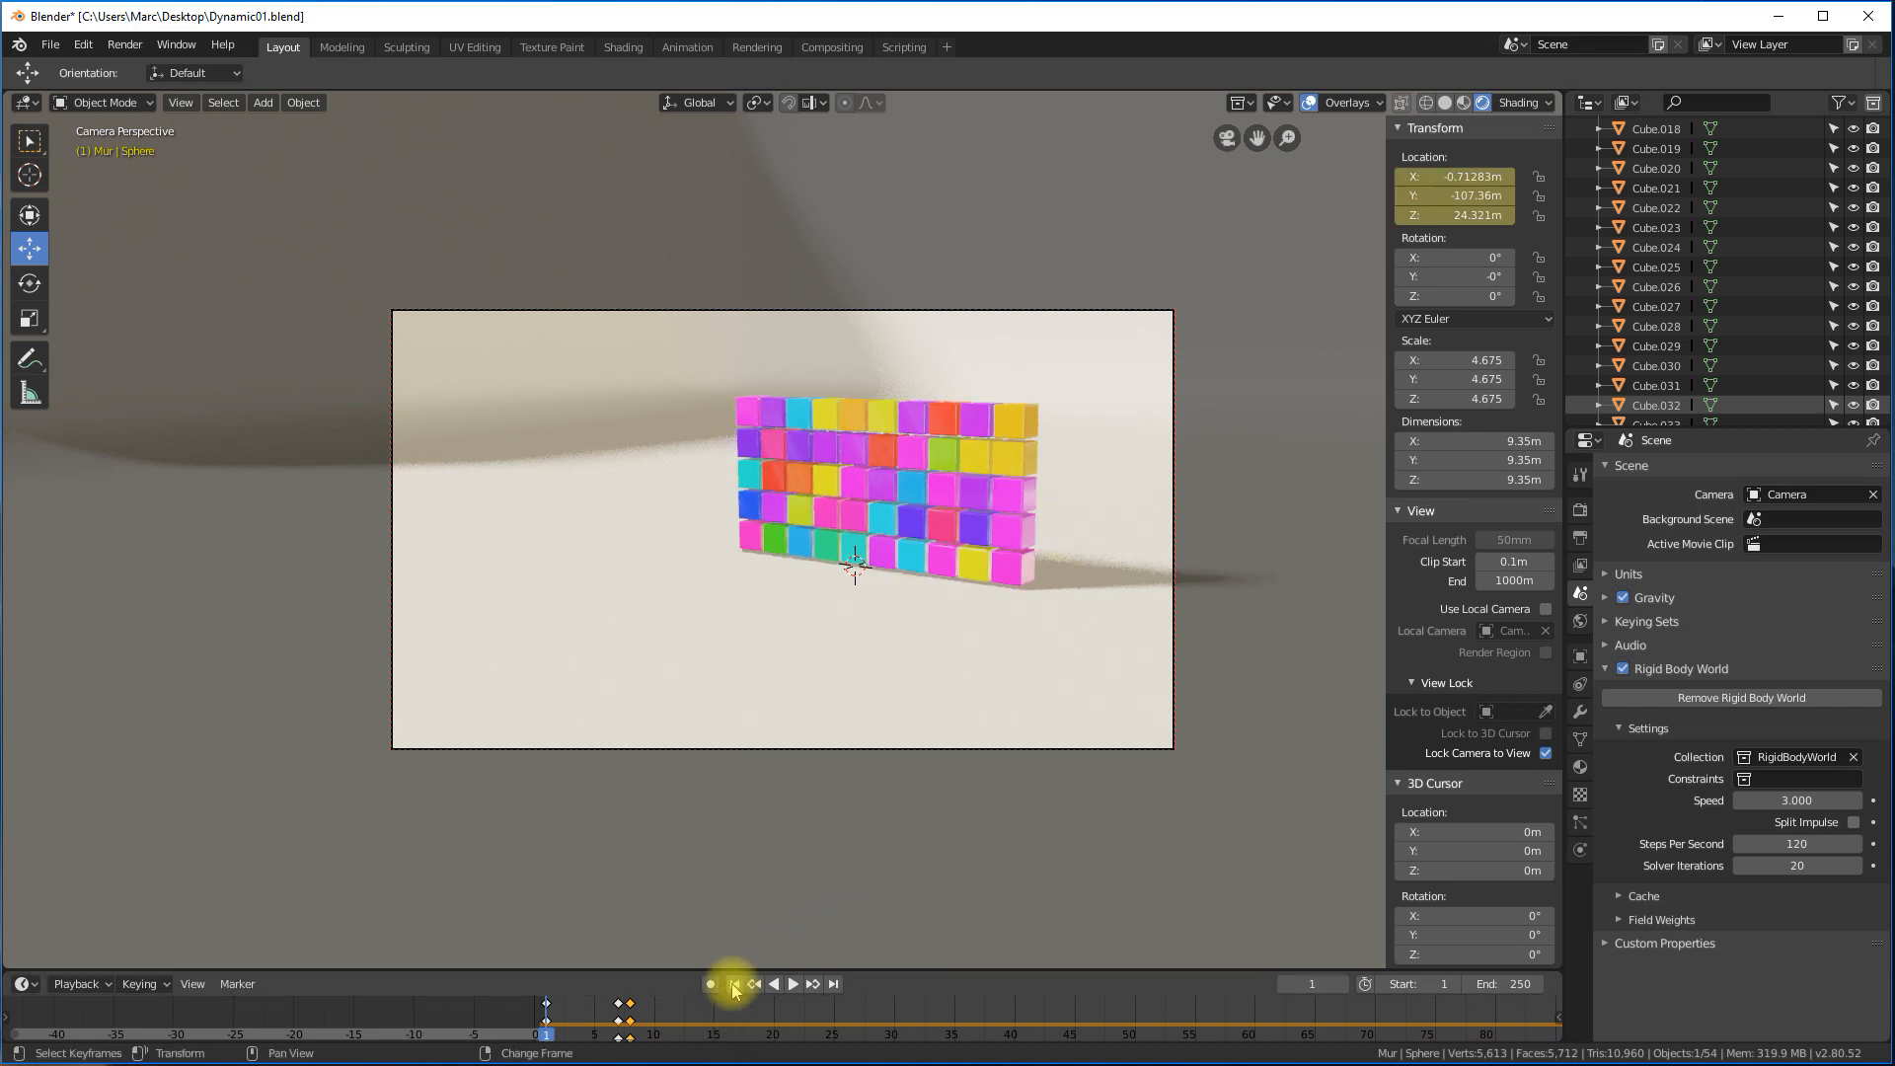
pyautogui.press('KP_0')
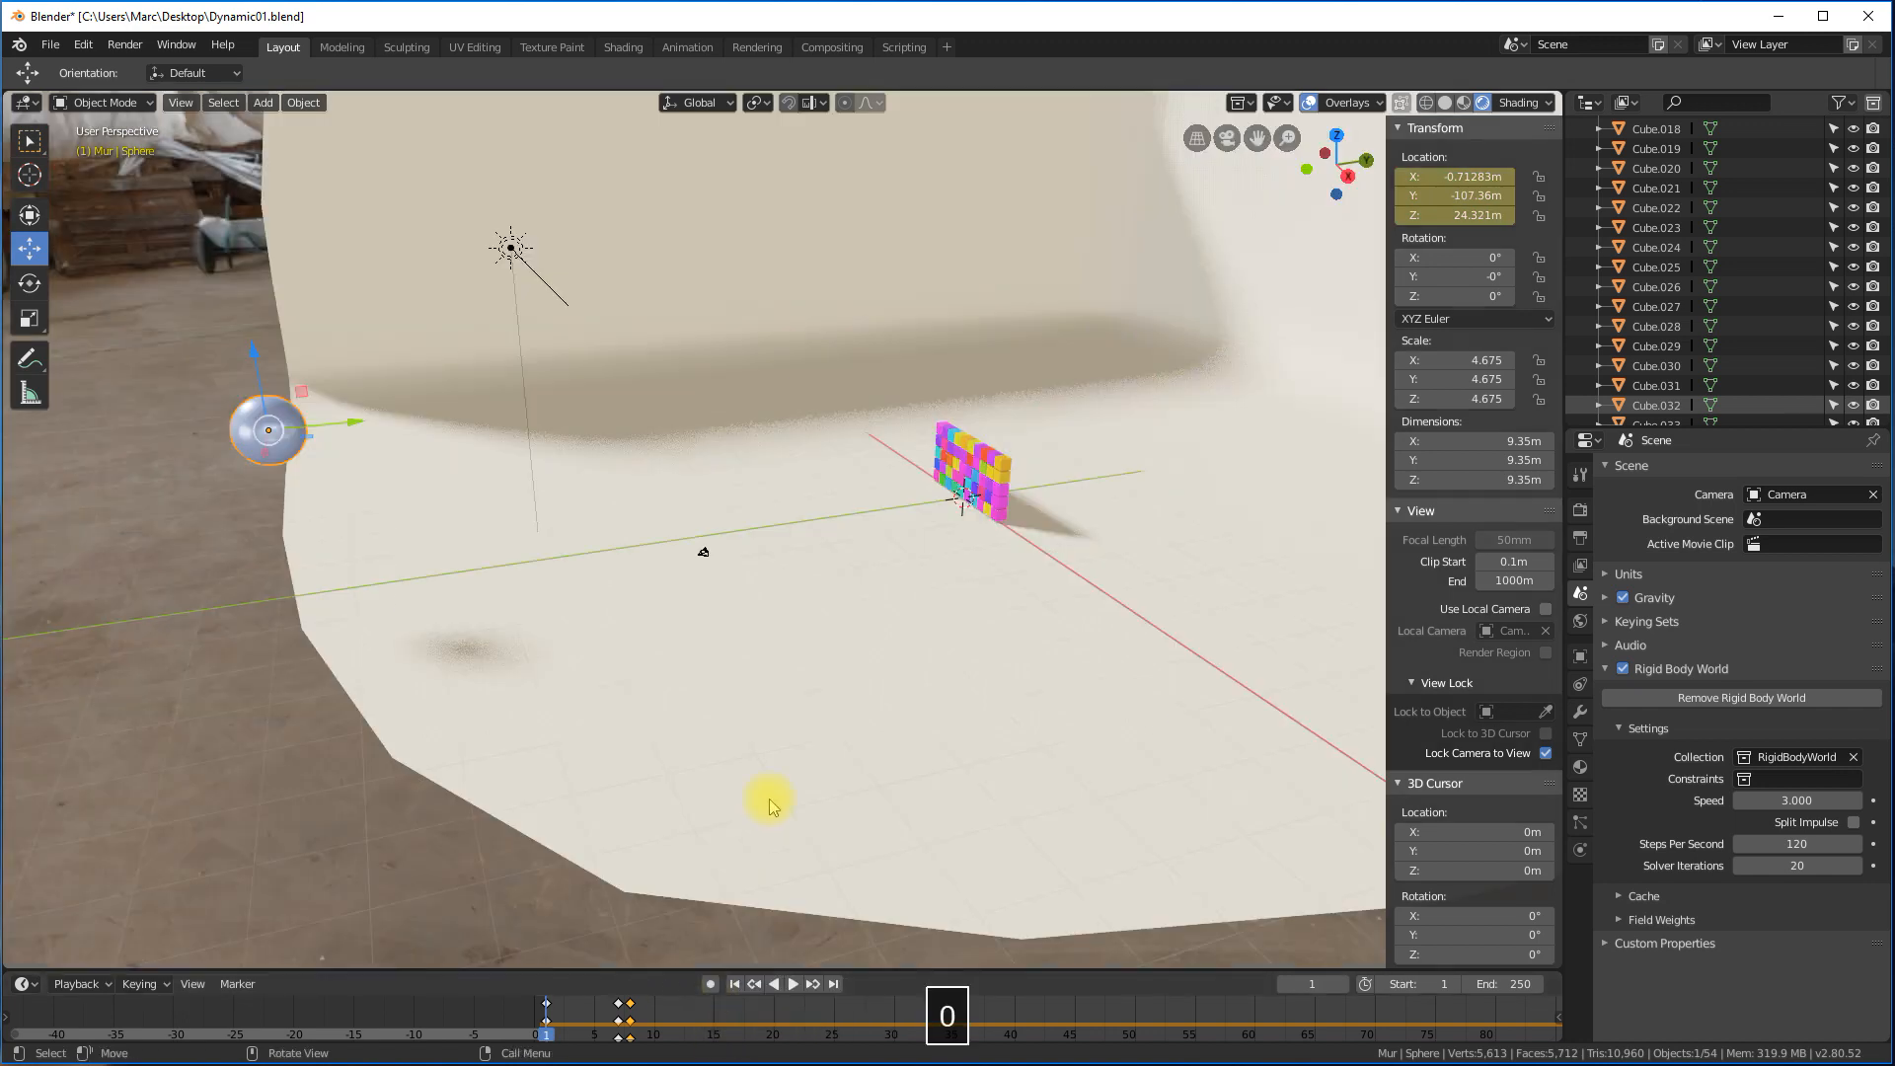
# At frame 7, move the sphere about -7.06 m along Y, replace its location keyframe, and replay the simulation from frame 1.
pyautogui.press('space')
pyautogui.moveTo(601, 1040); pyautogui.dragTo(620, 1040)
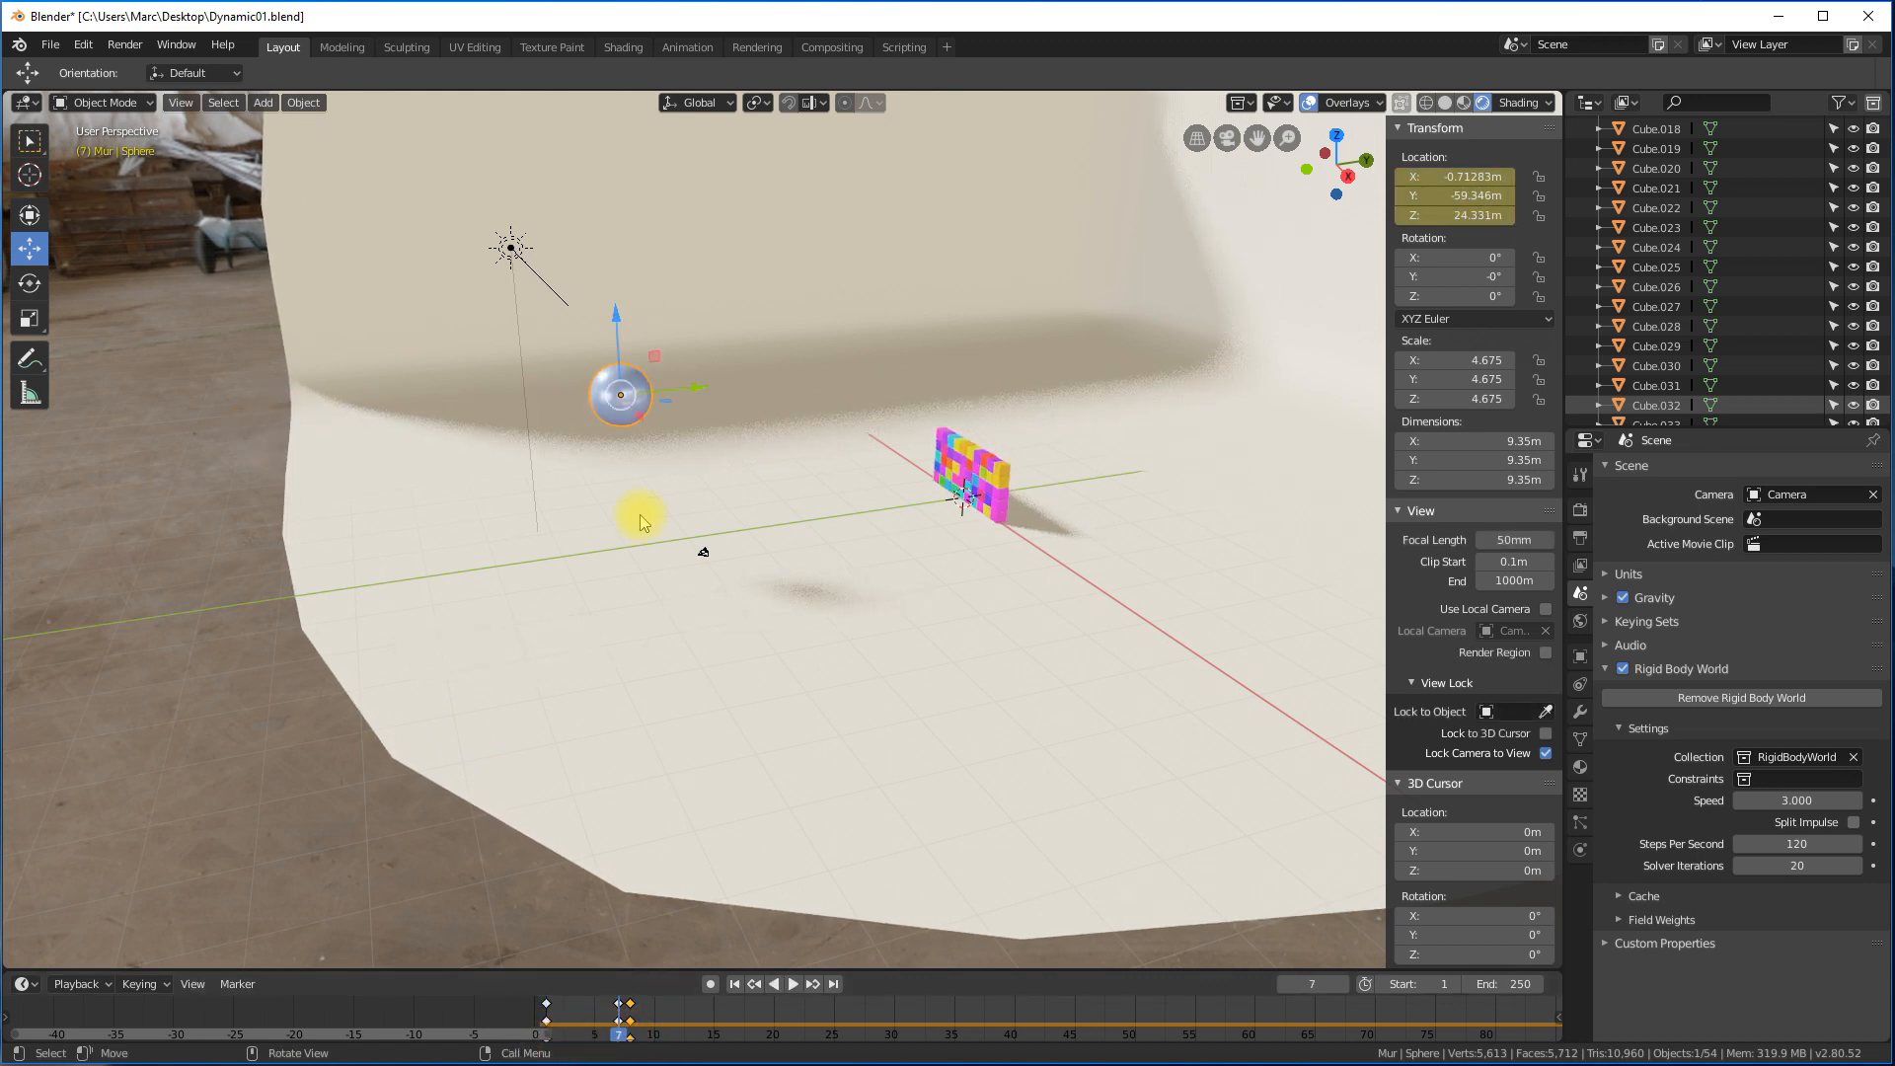
pyautogui.moveTo(696, 383)
pyautogui.mouseDown()
pyautogui.moveTo(654, 390)
pyautogui.moveTo(681, 380)
pyautogui.mouseUp()
pyautogui.rightClick(1431, 195)
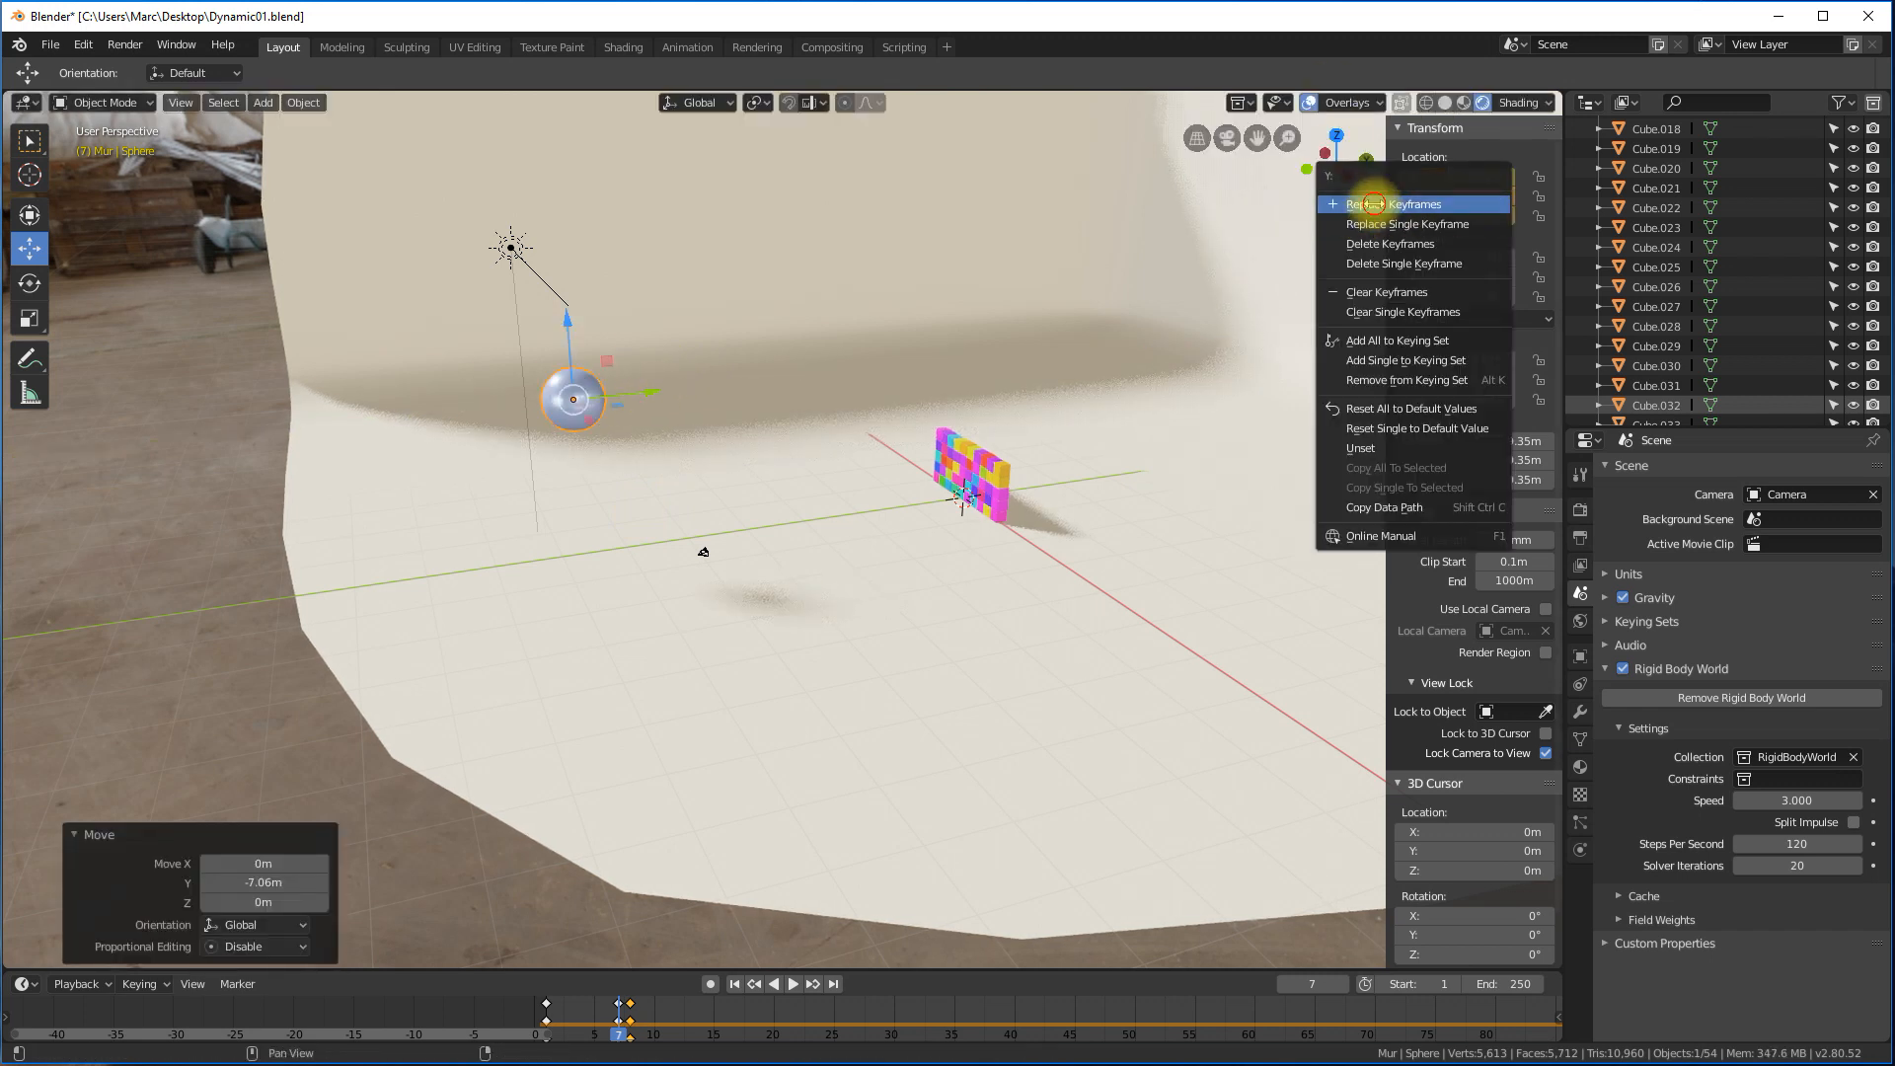
pyautogui.click(1374, 204)
pyautogui.click(733, 984)
pyautogui.click(790, 984)
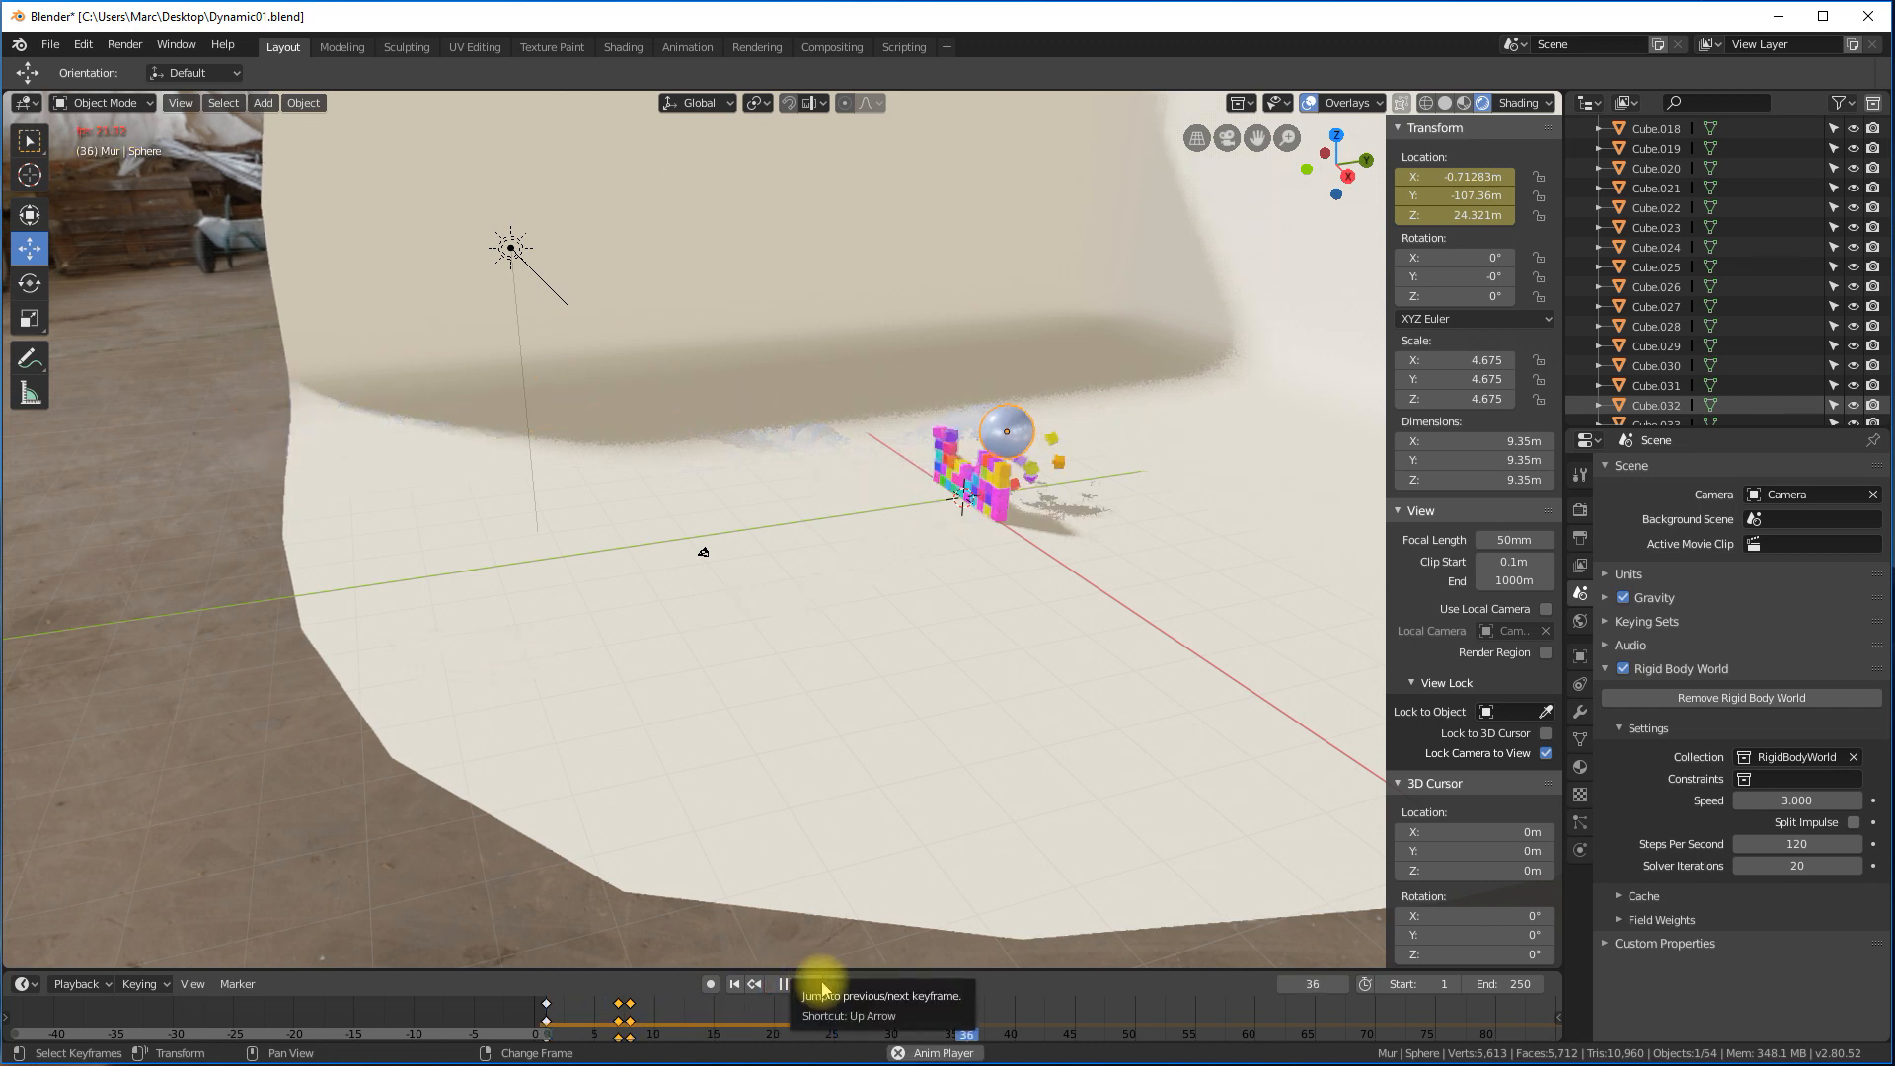
pyautogui.click(783, 984)
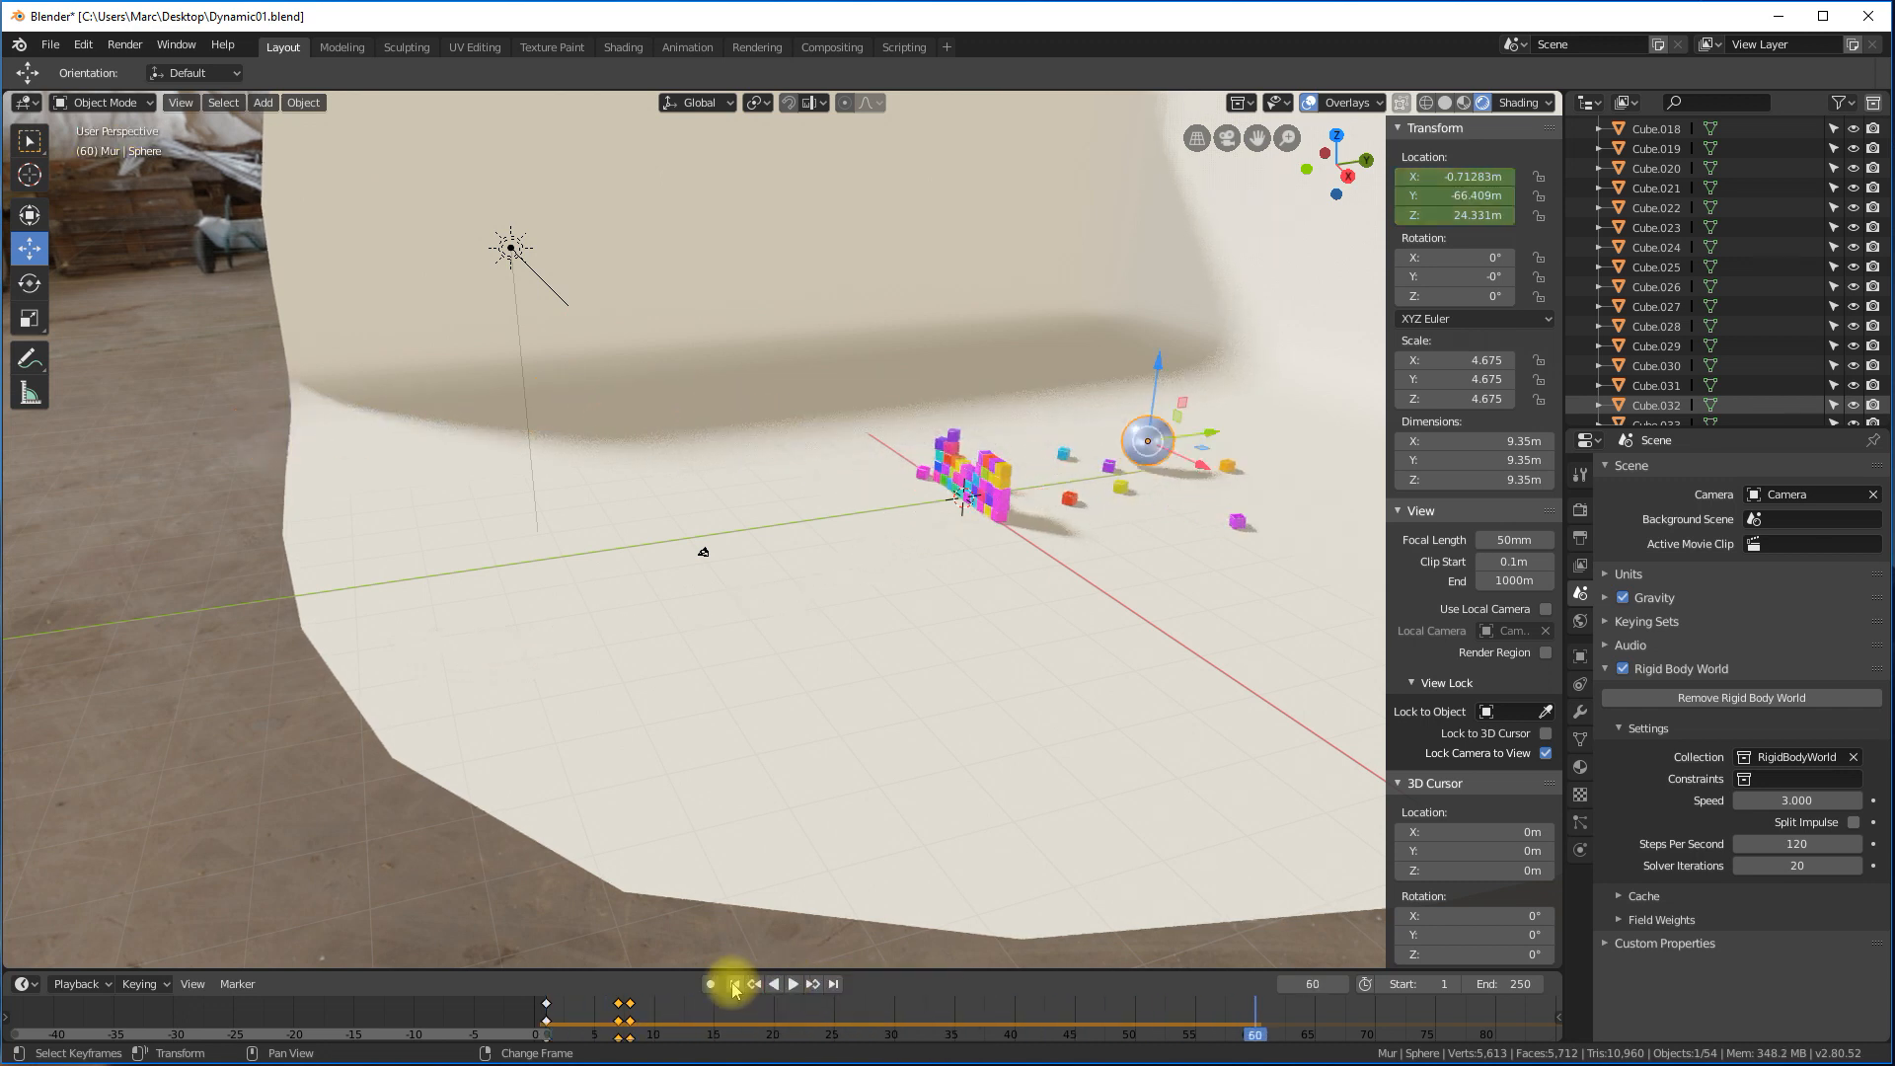
pyautogui.click(733, 984)
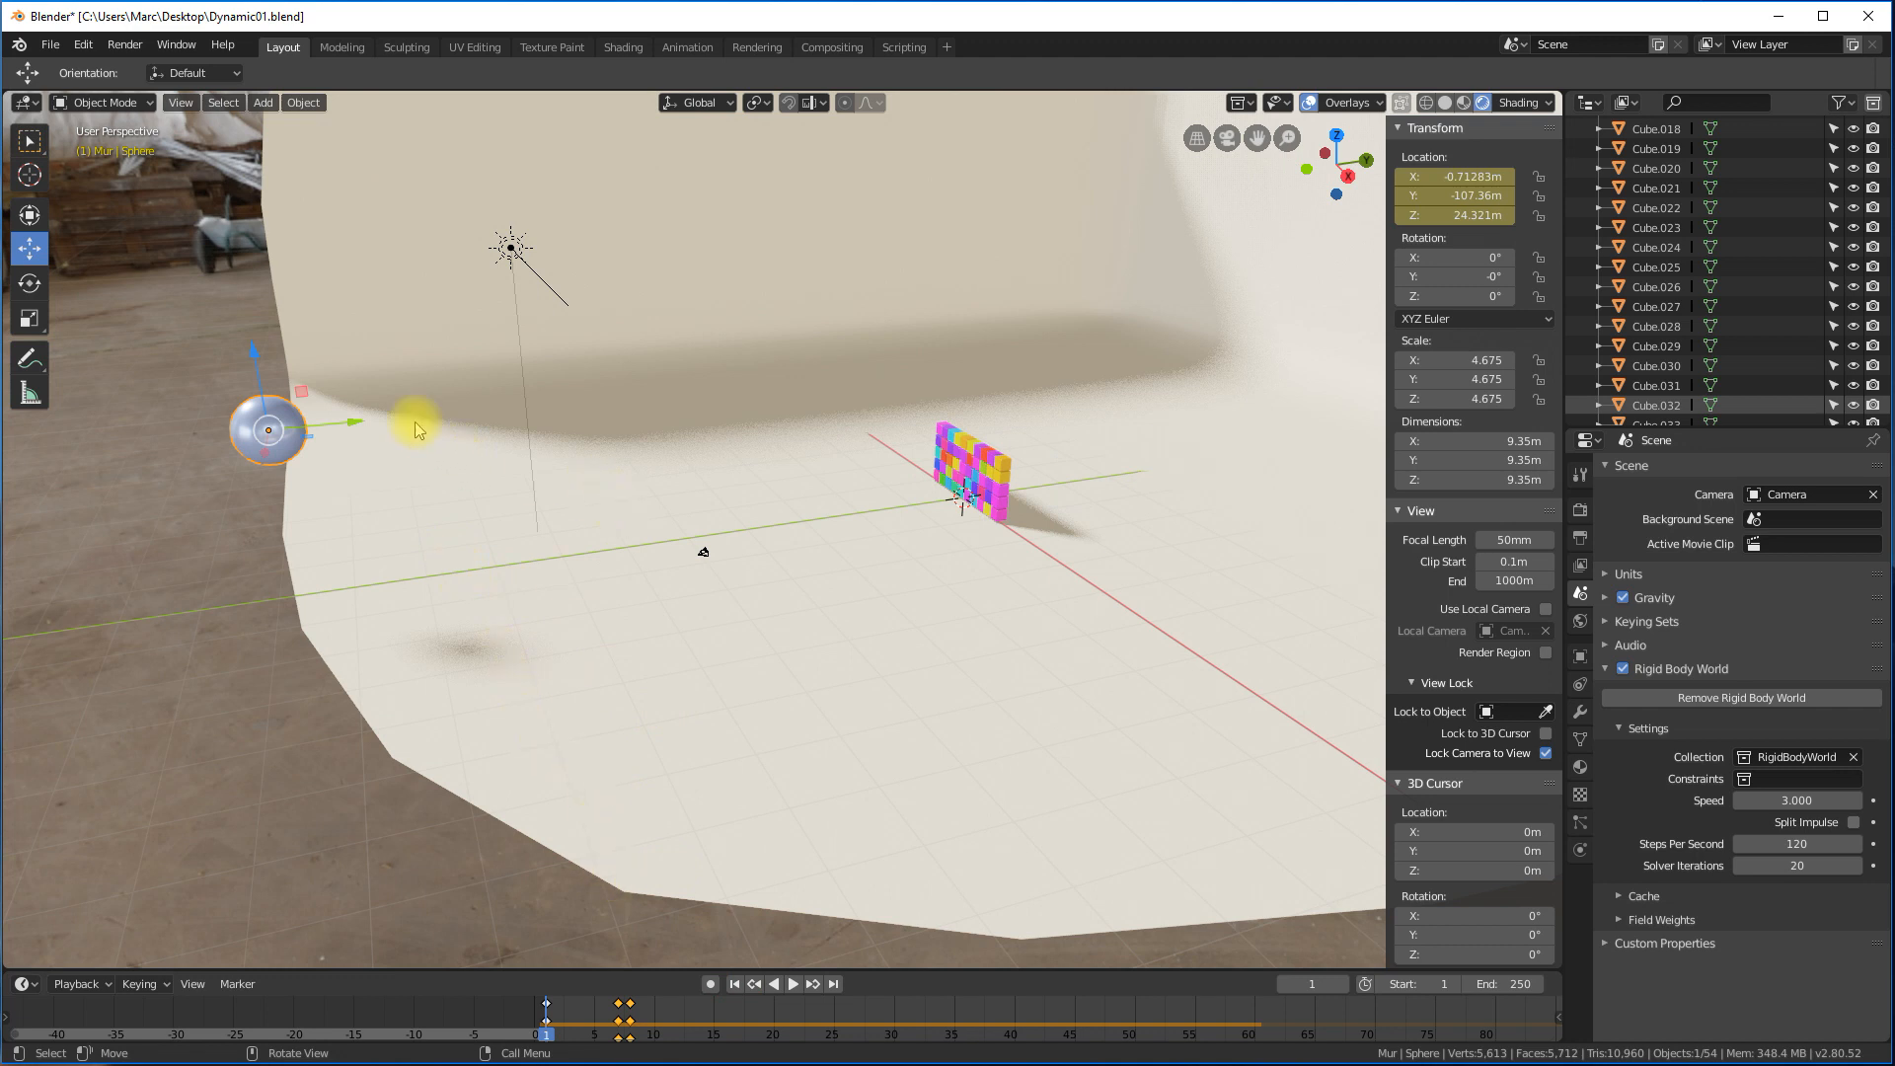
# At frame 1, move the sphere about -12.6 m along Y and replace its location keyframe.
pyautogui.moveTo(355, 429); pyautogui.dragTo(249, 444)
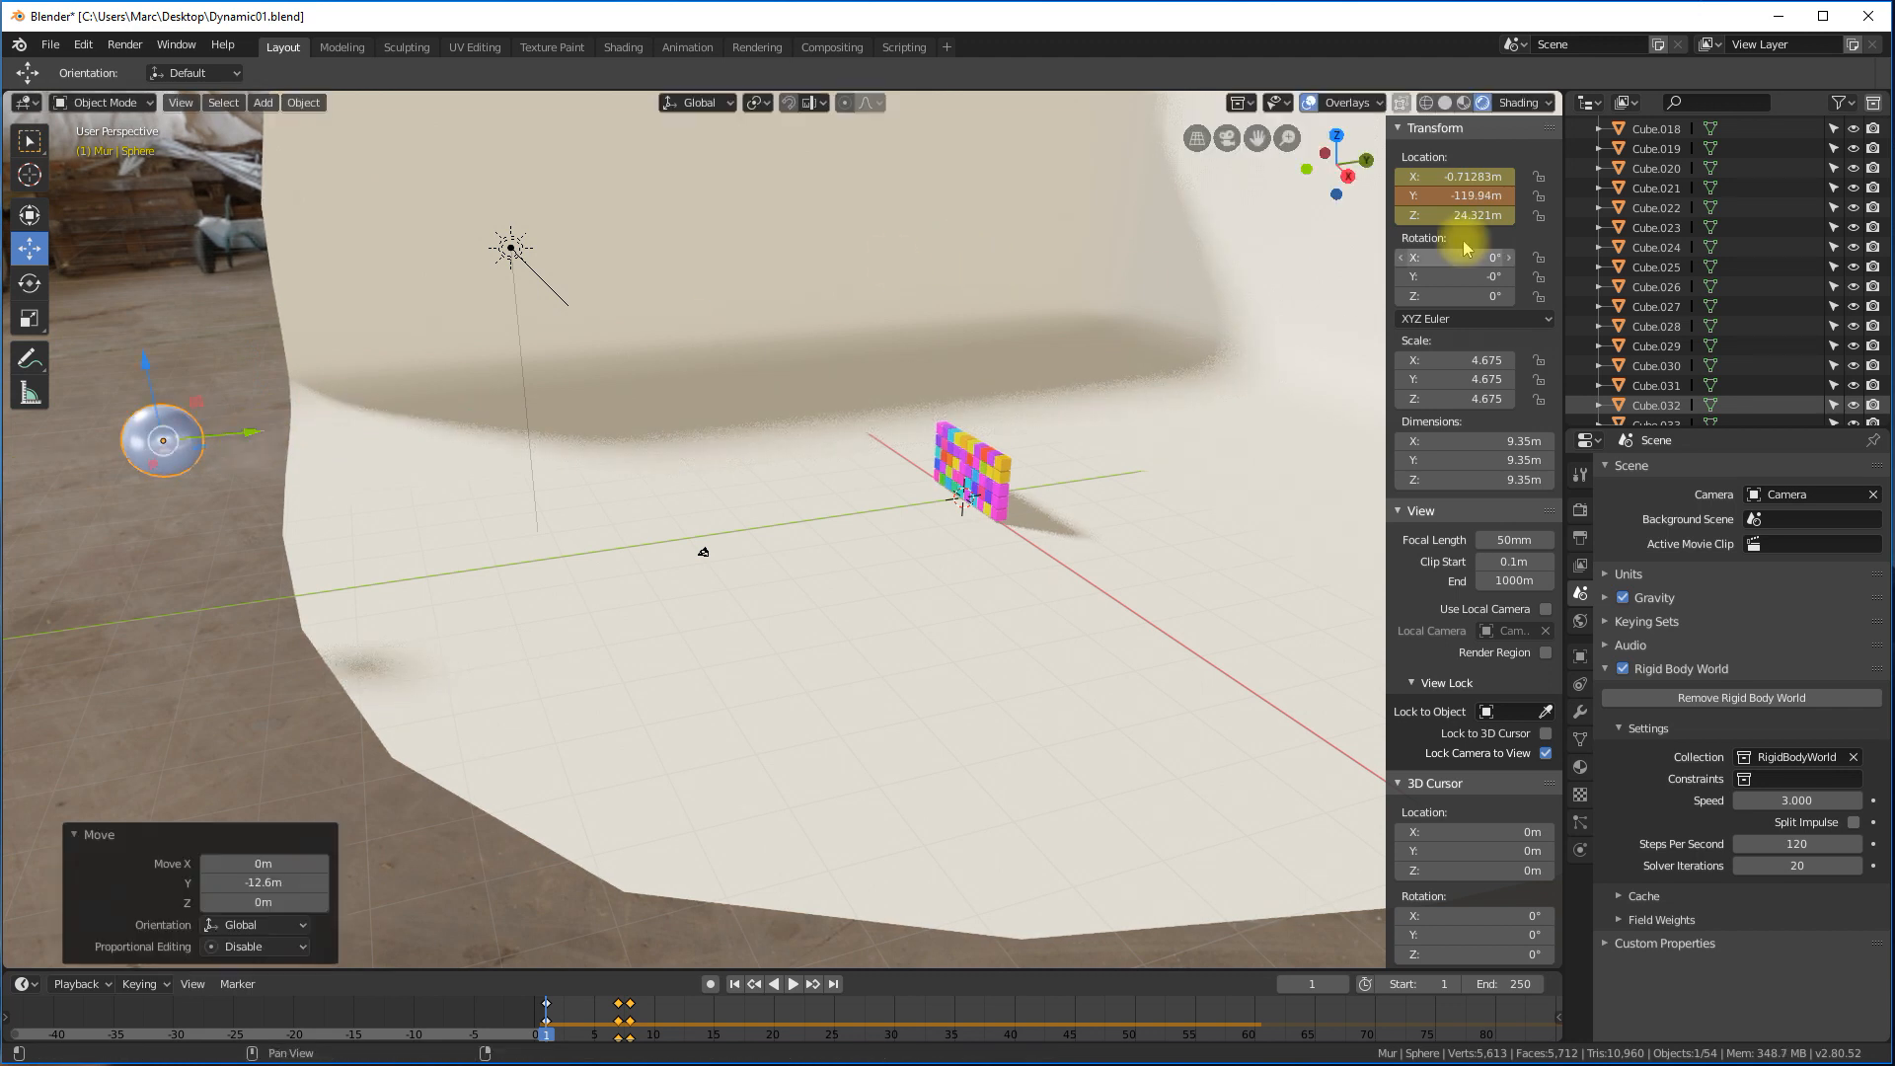
pyautogui.rightClick(1457, 177)
pyautogui.click(1380, 184)
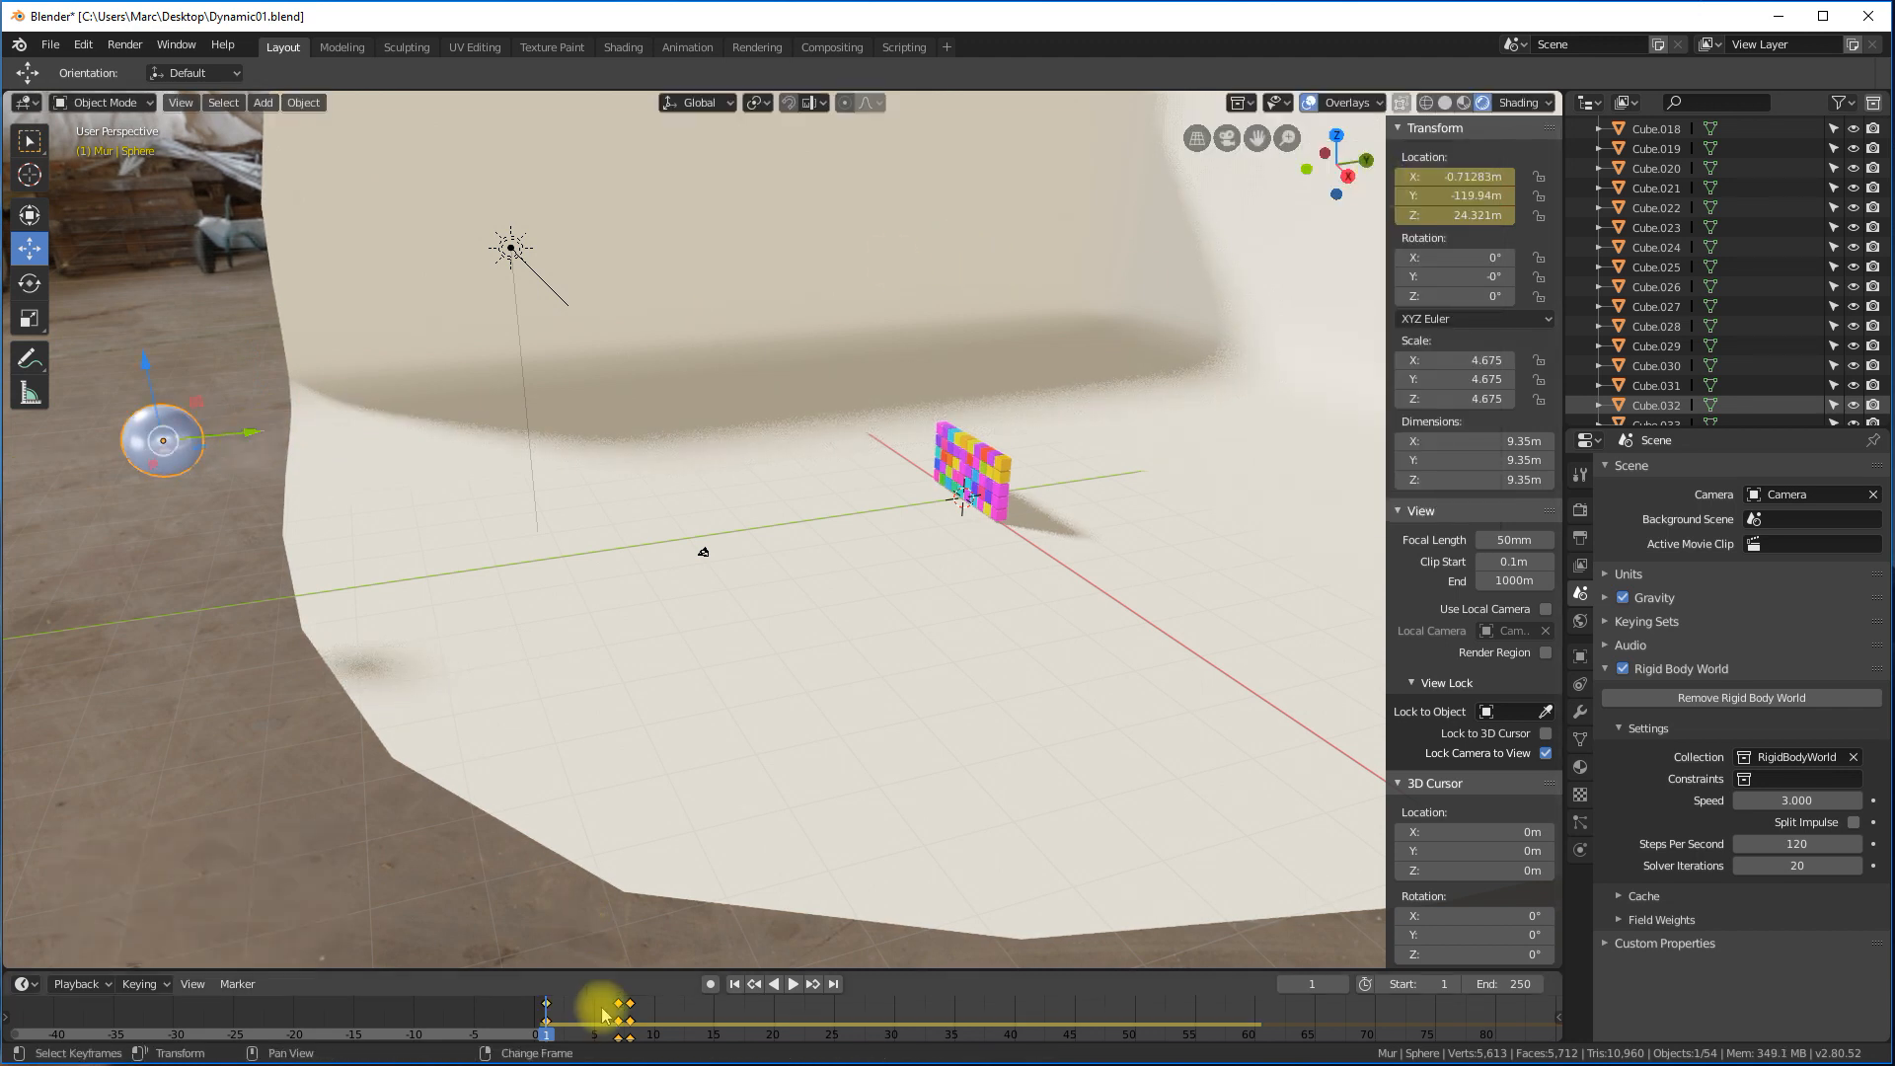
# At frame 7, move the sphere about -7.79 m along Y, replace its location keyframe, and replay the simulation.
pyautogui.moveTo(551, 1038); pyautogui.dragTo(623, 1039)
pyautogui.click(580, 399)
pyautogui.moveTo(644, 395); pyautogui.dragTo(592, 405)
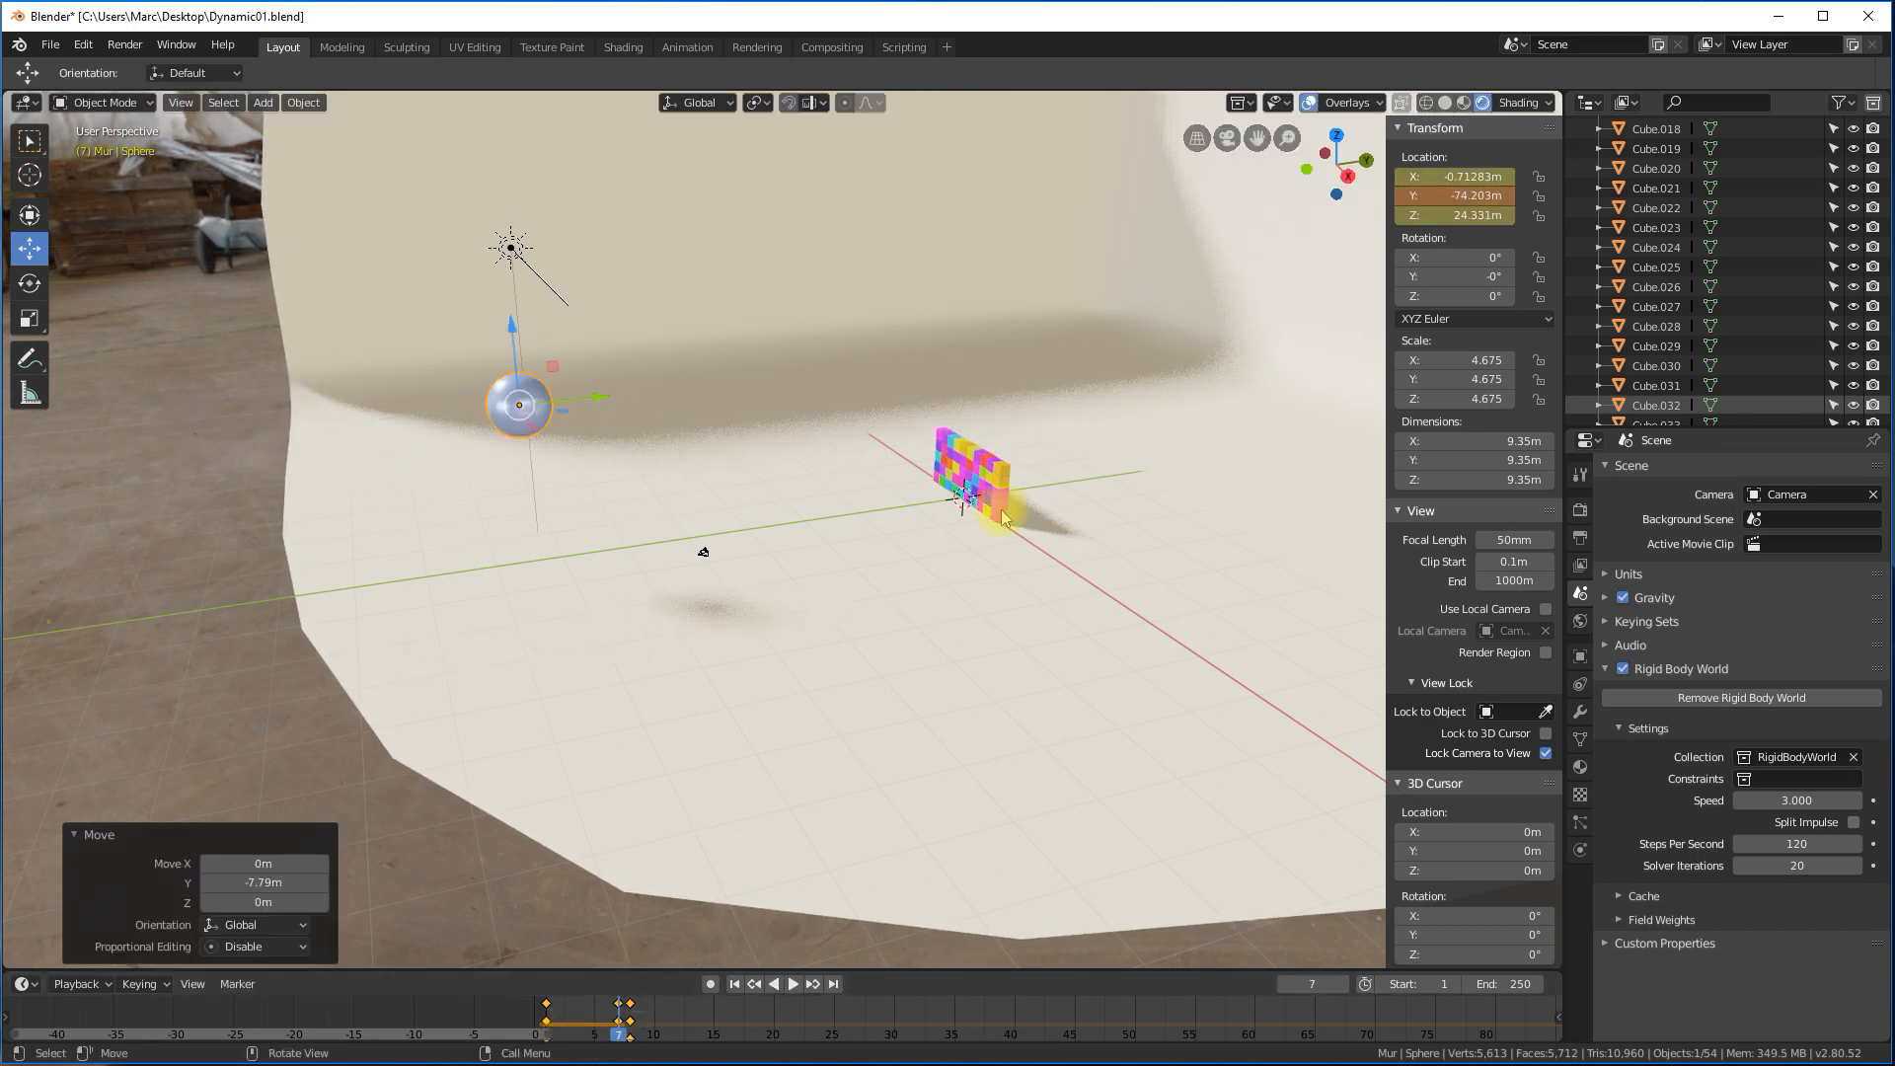
pyautogui.rightClick(1457, 211)
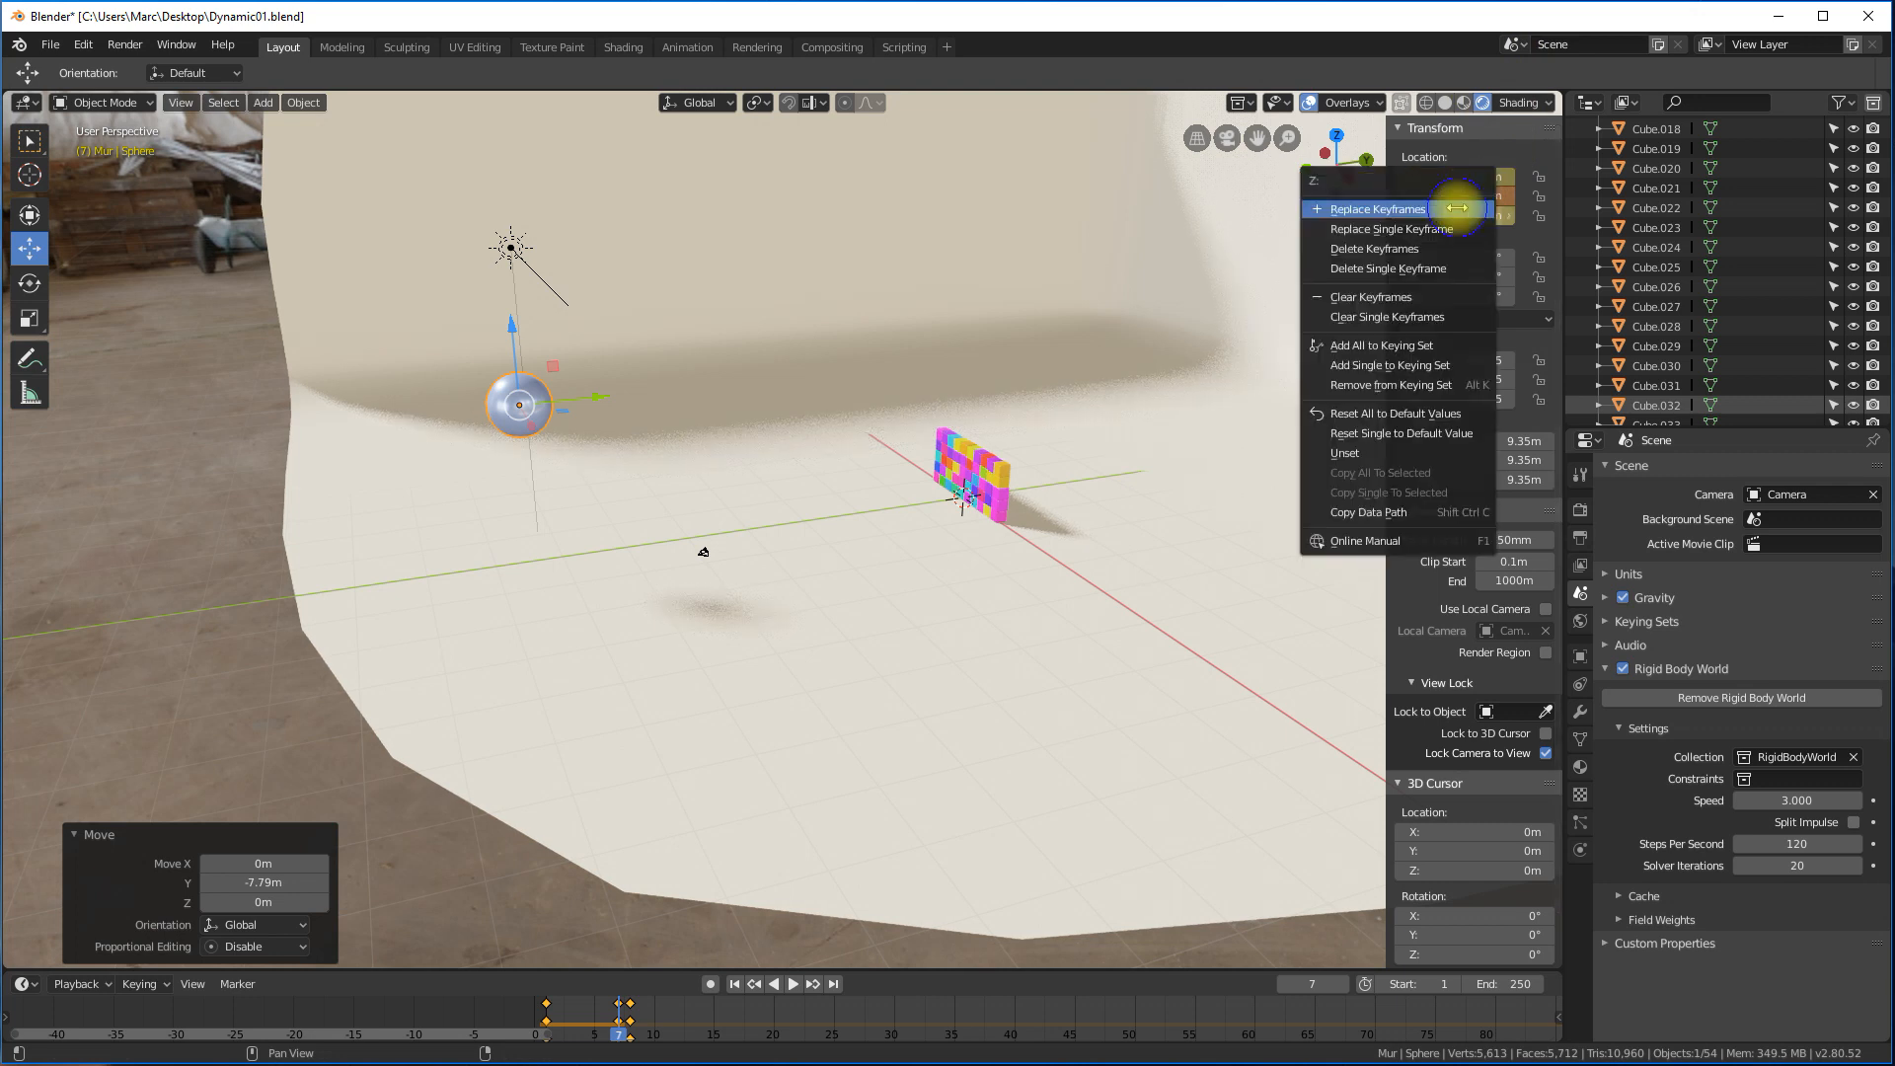
pyautogui.click(1402, 210)
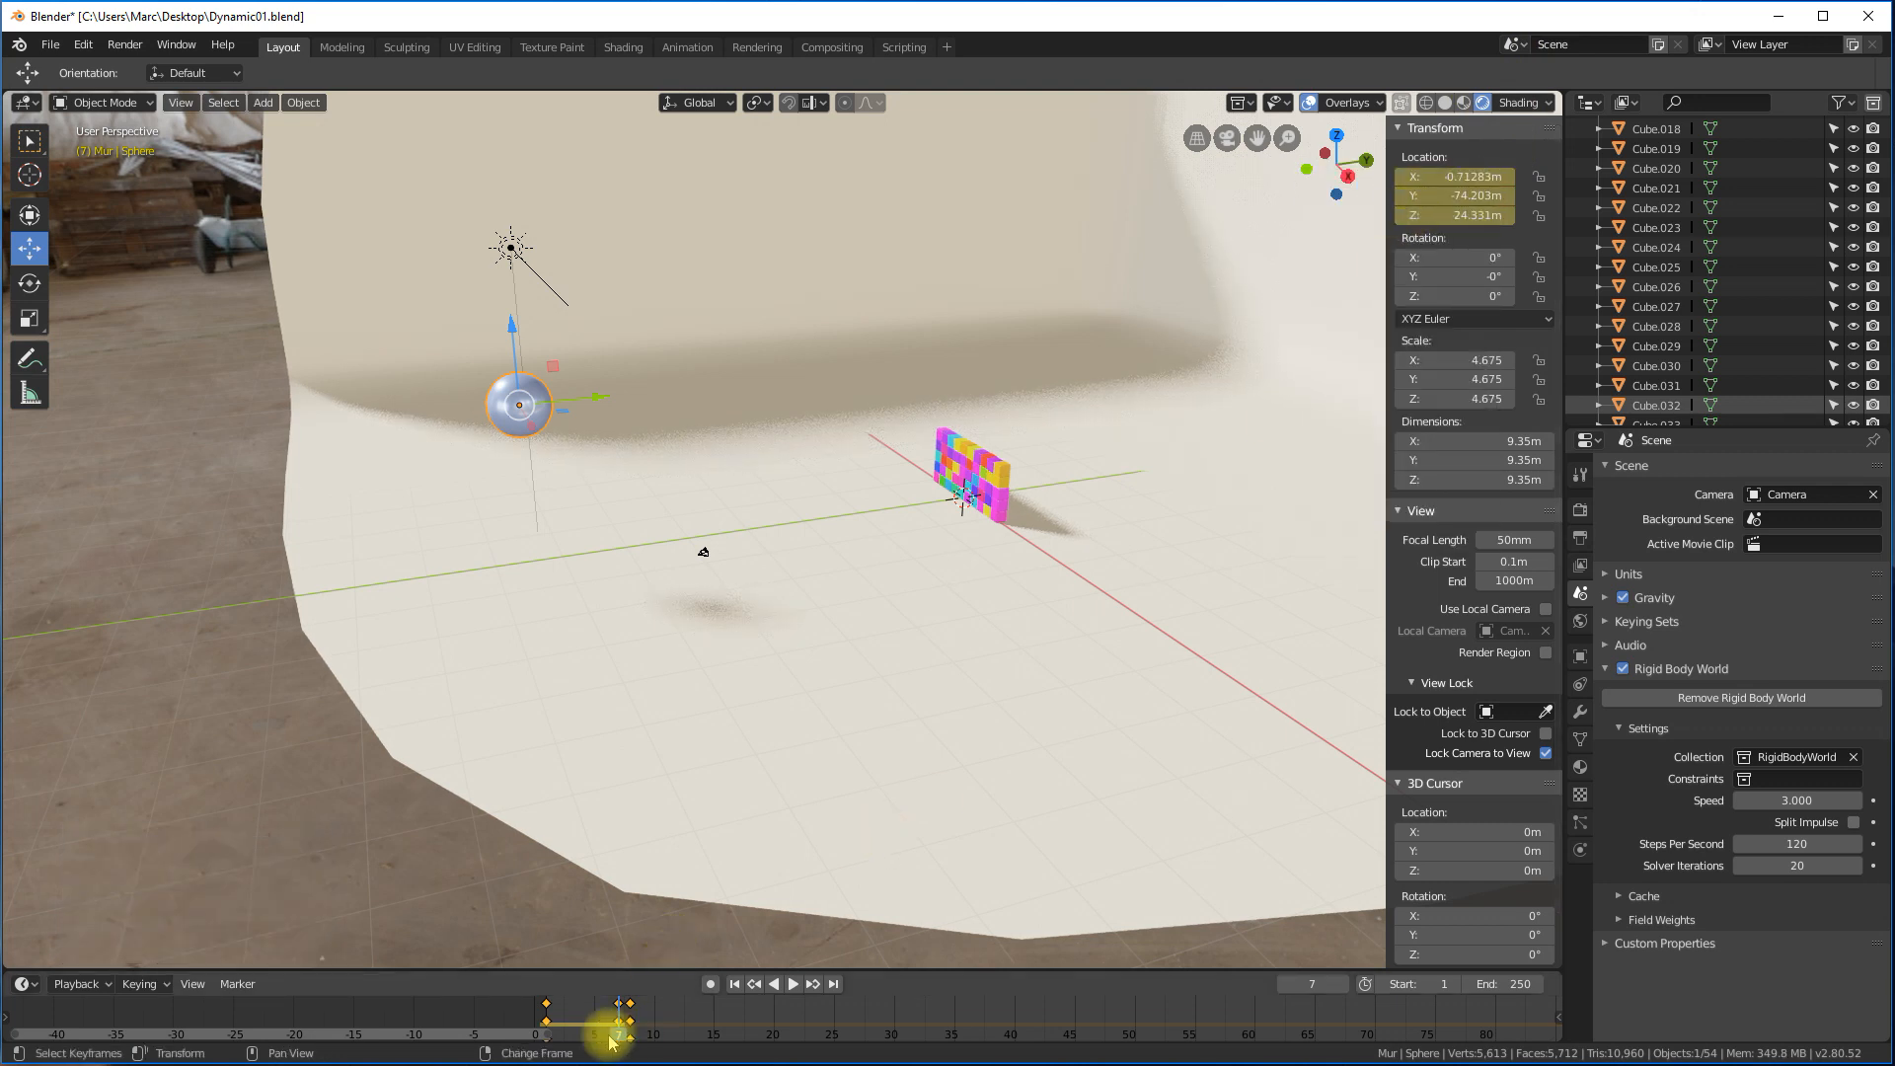
pyautogui.moveTo(611, 1042); pyautogui.dragTo(534, 1026)
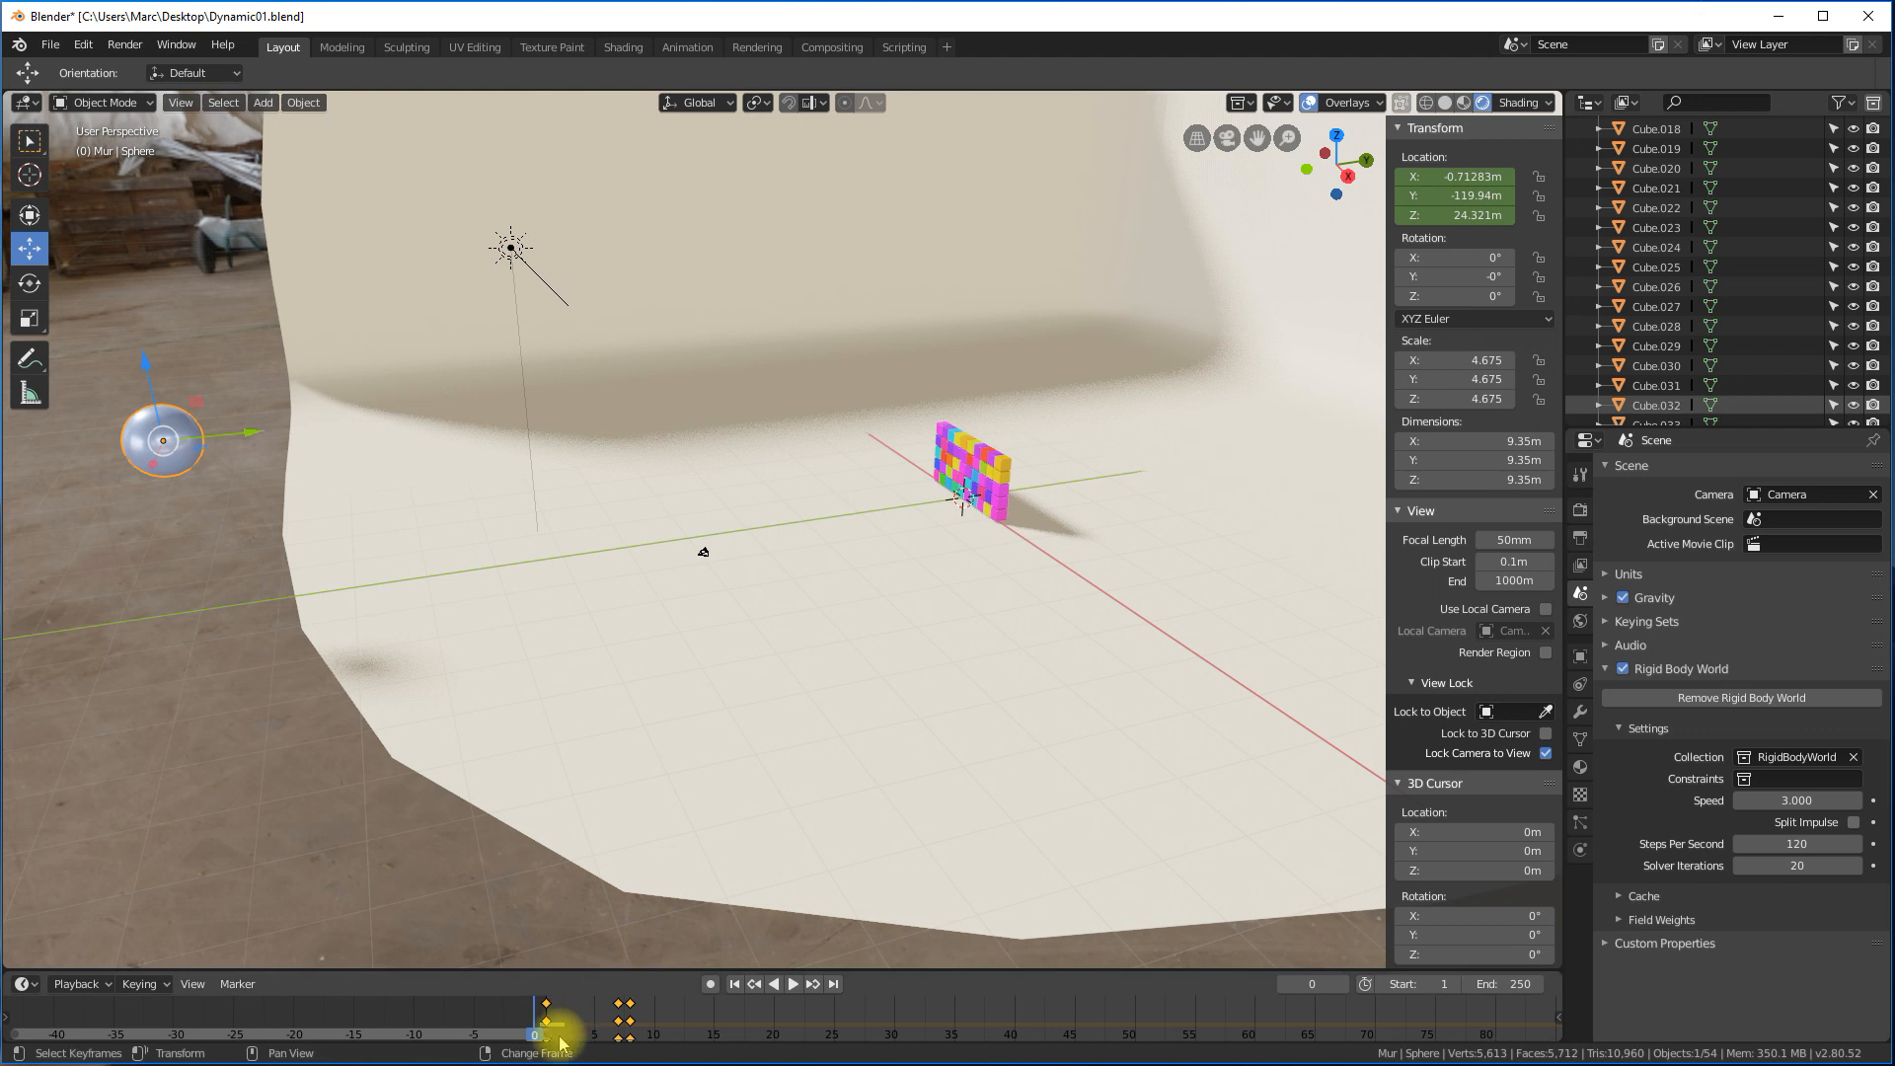
pyautogui.click(790, 984)
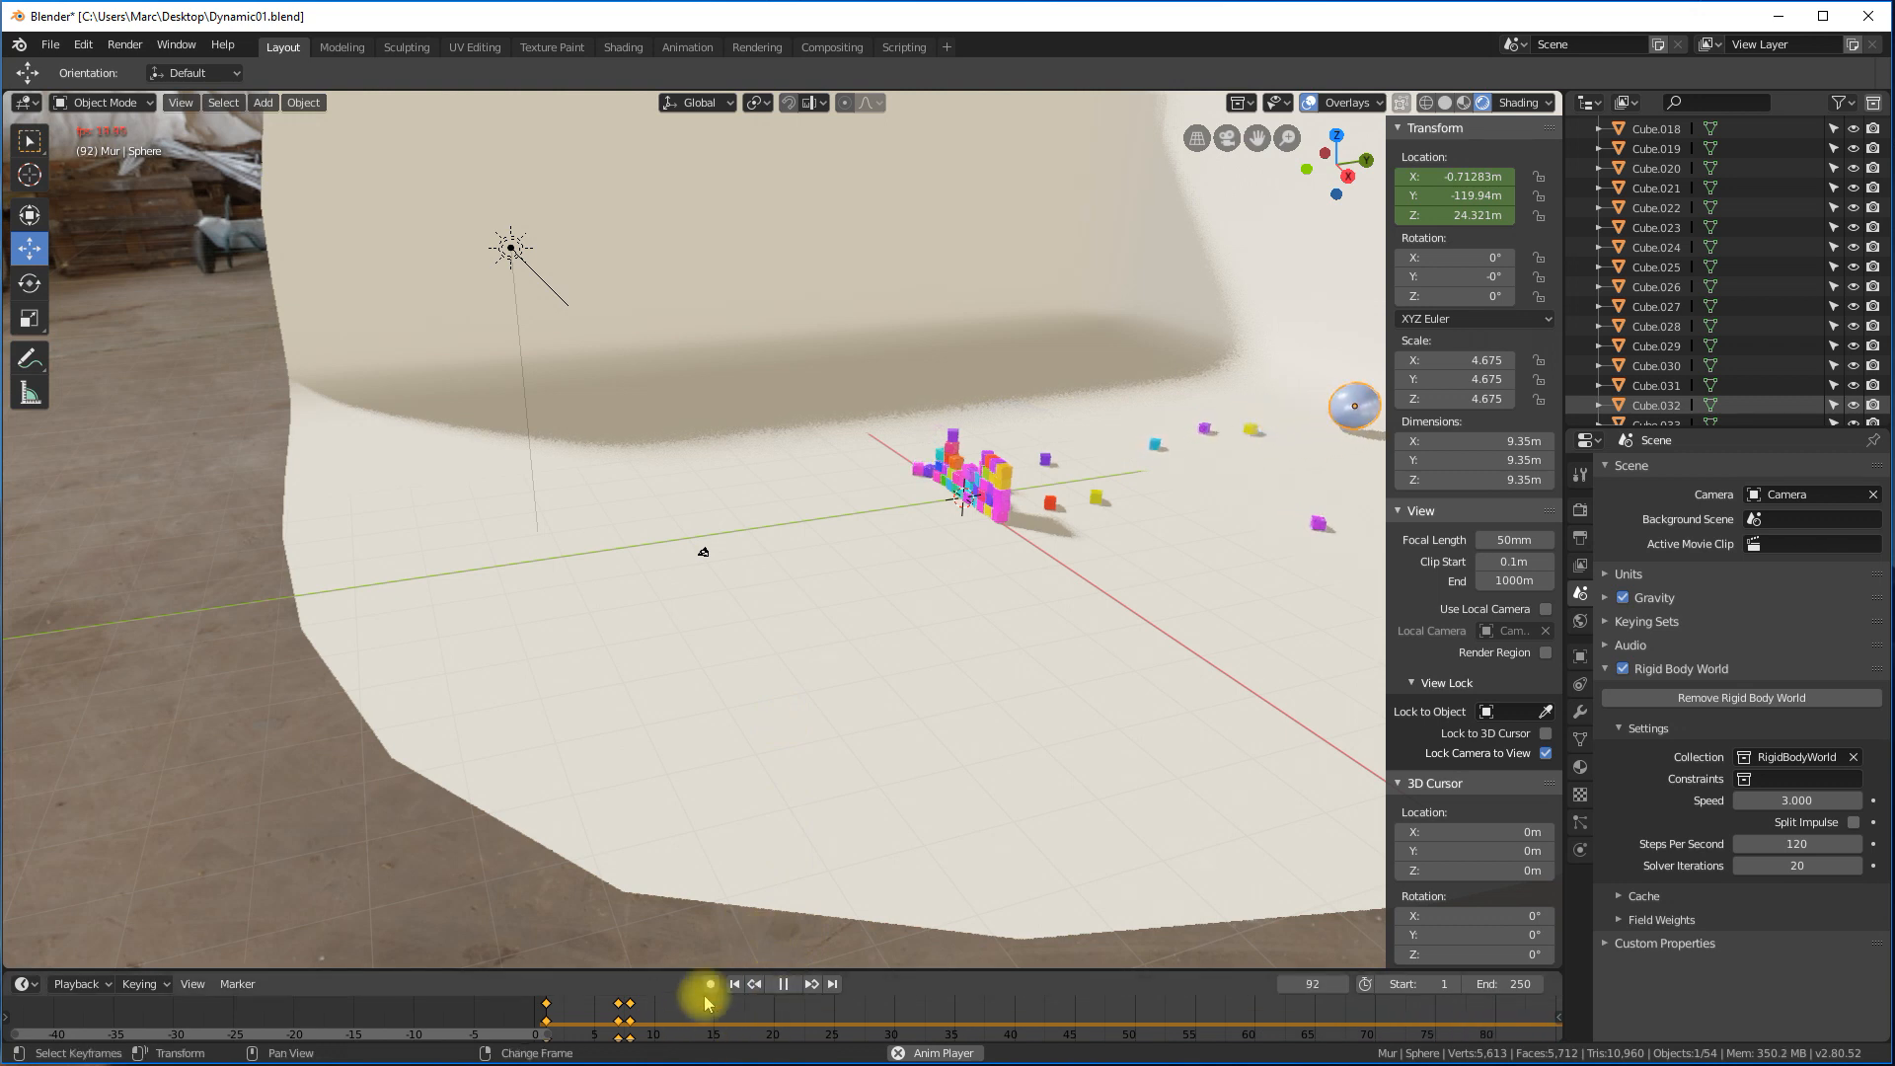
pyautogui.click(783, 984)
pyautogui.click(735, 984)
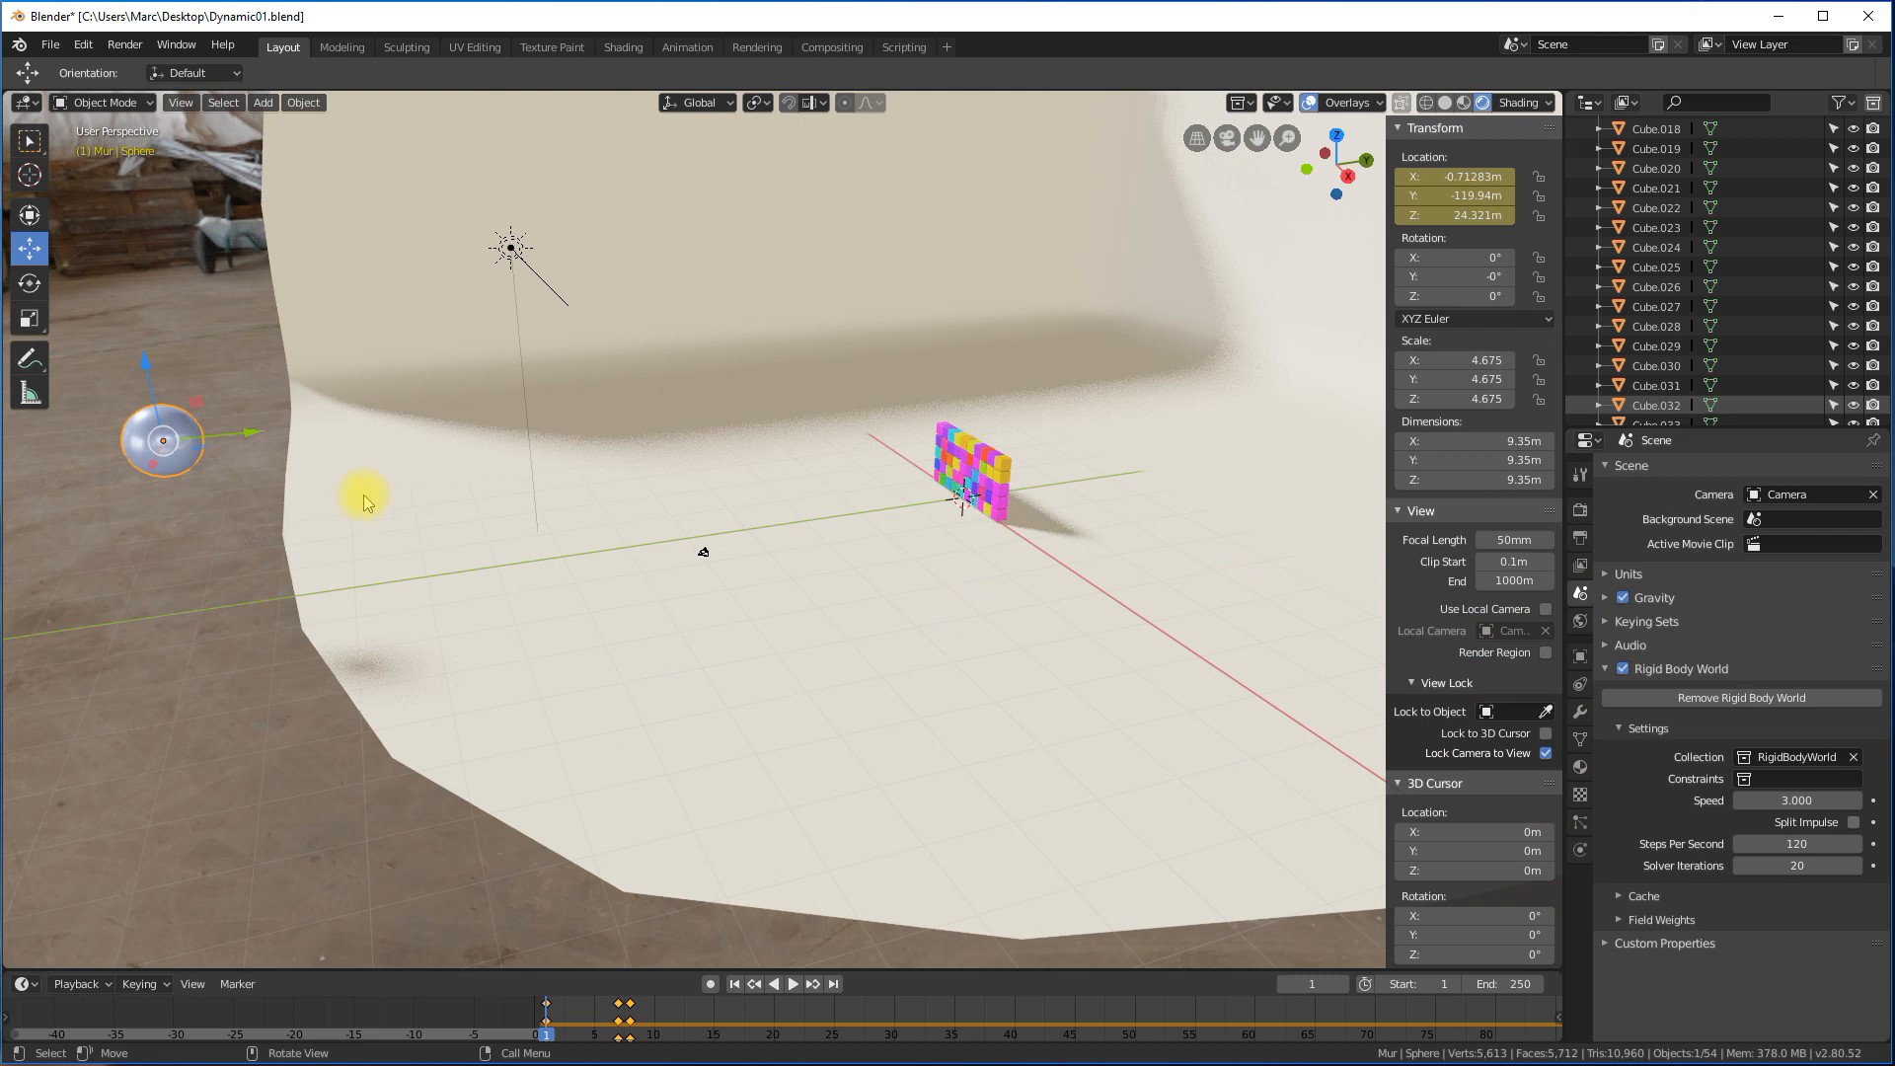
# Set the sphere's rigid body mass to 2 kg, replay the simulation, and return to frame 1.
pyautogui.click(1578, 852)
pyautogui.click(1767, 701)
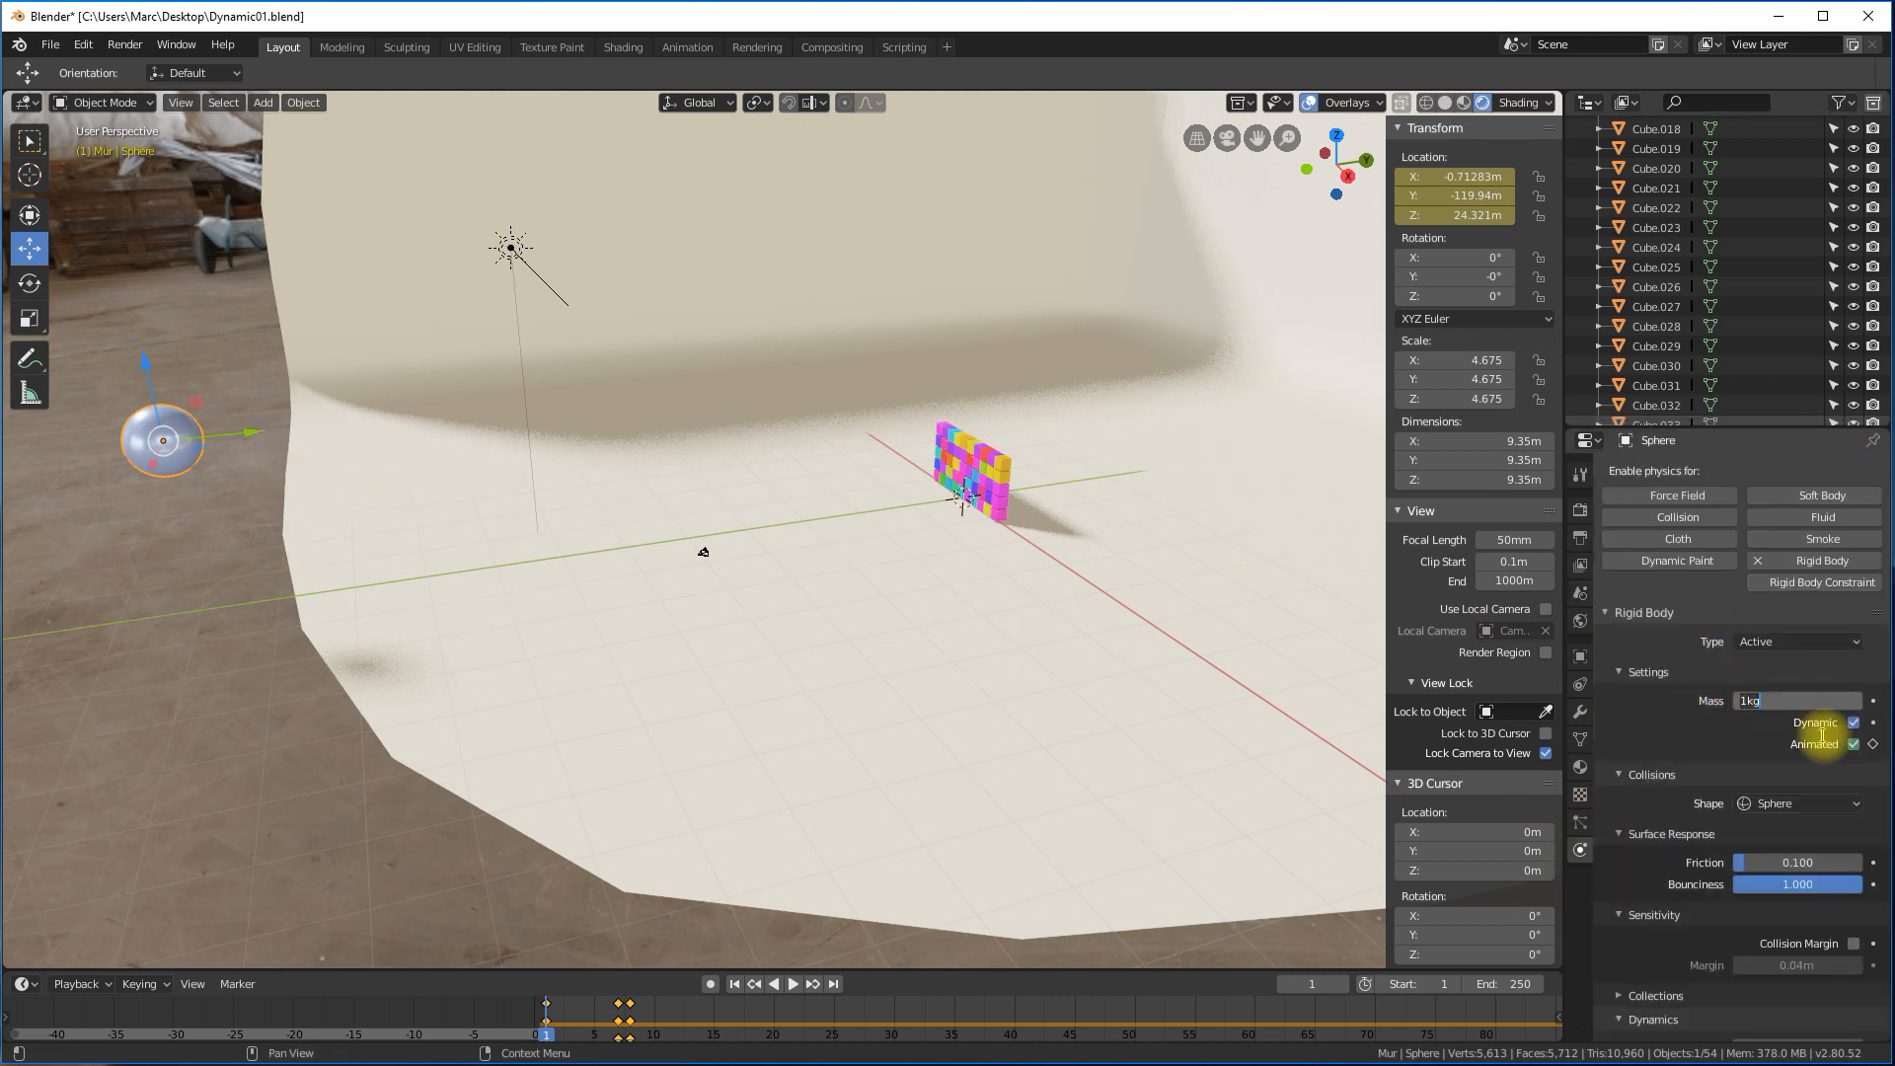
pyautogui.write('2')
pyautogui.press('Return')
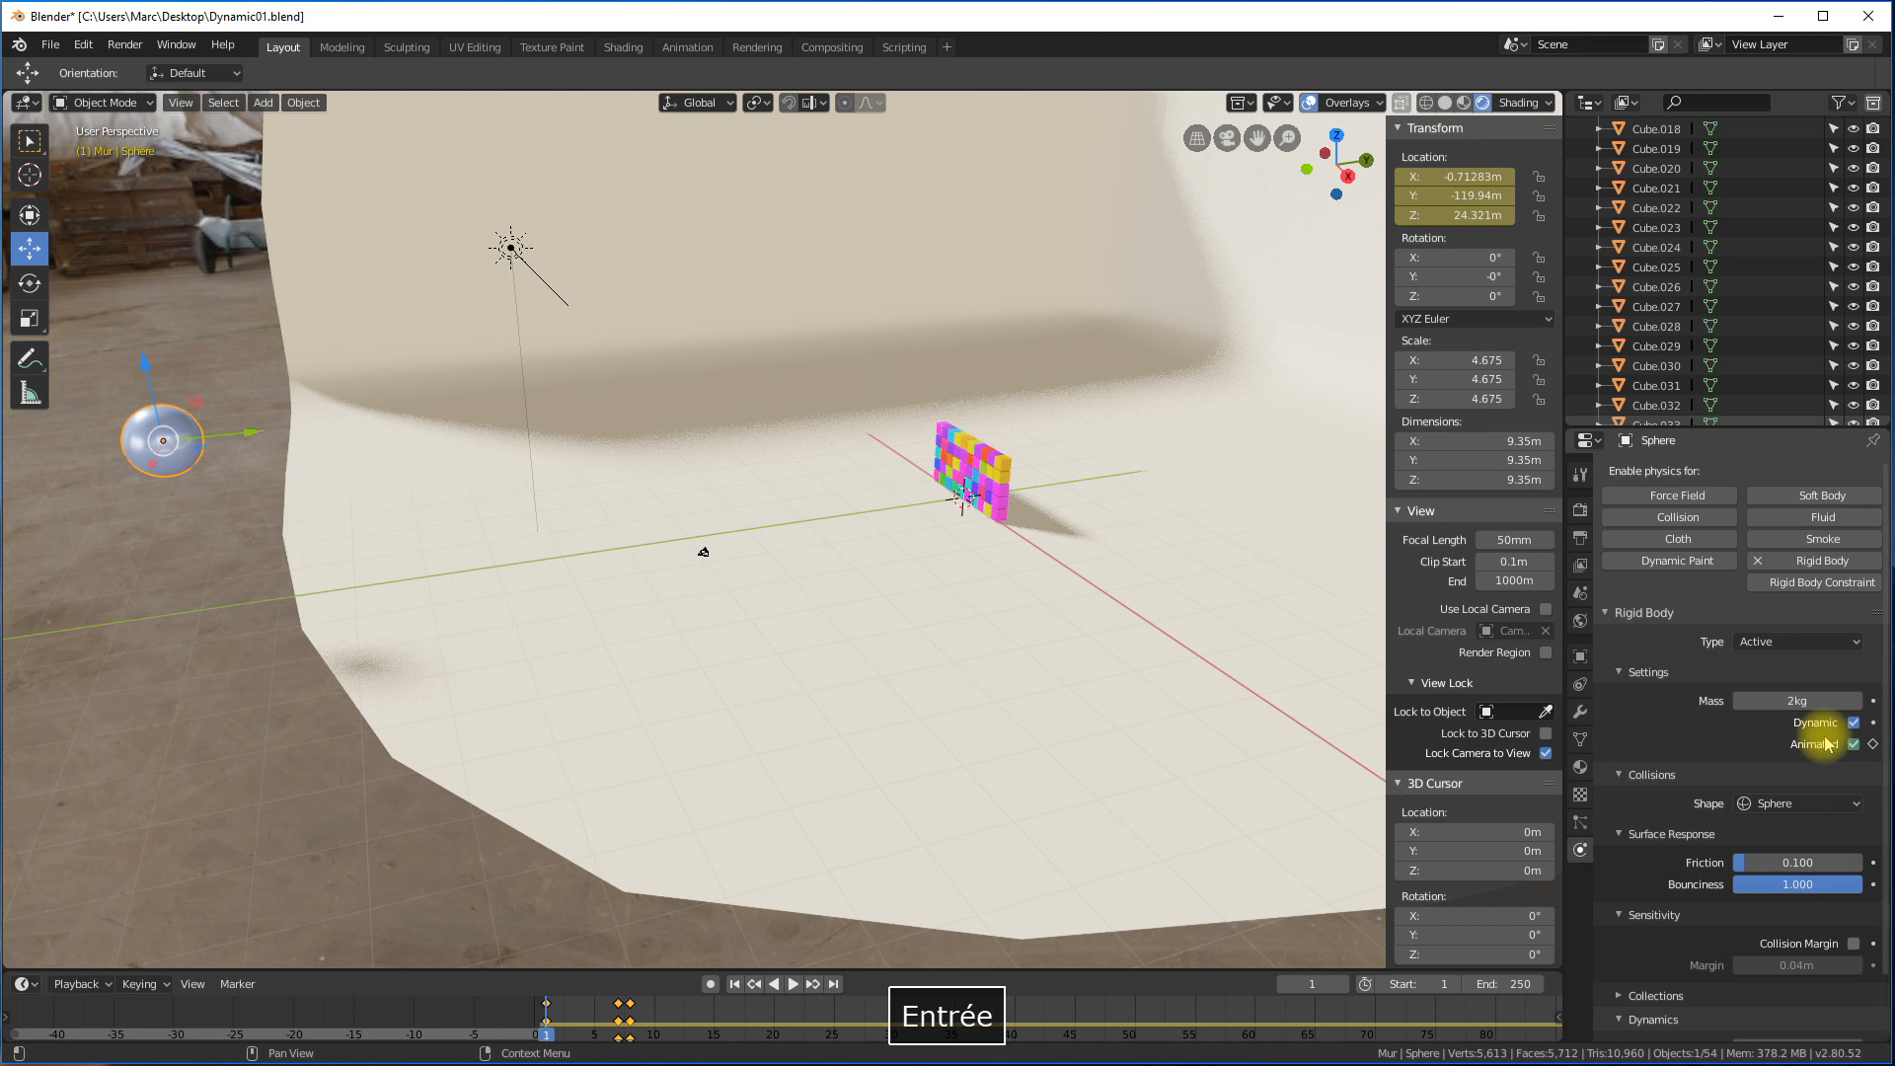
pyautogui.click(787, 984)
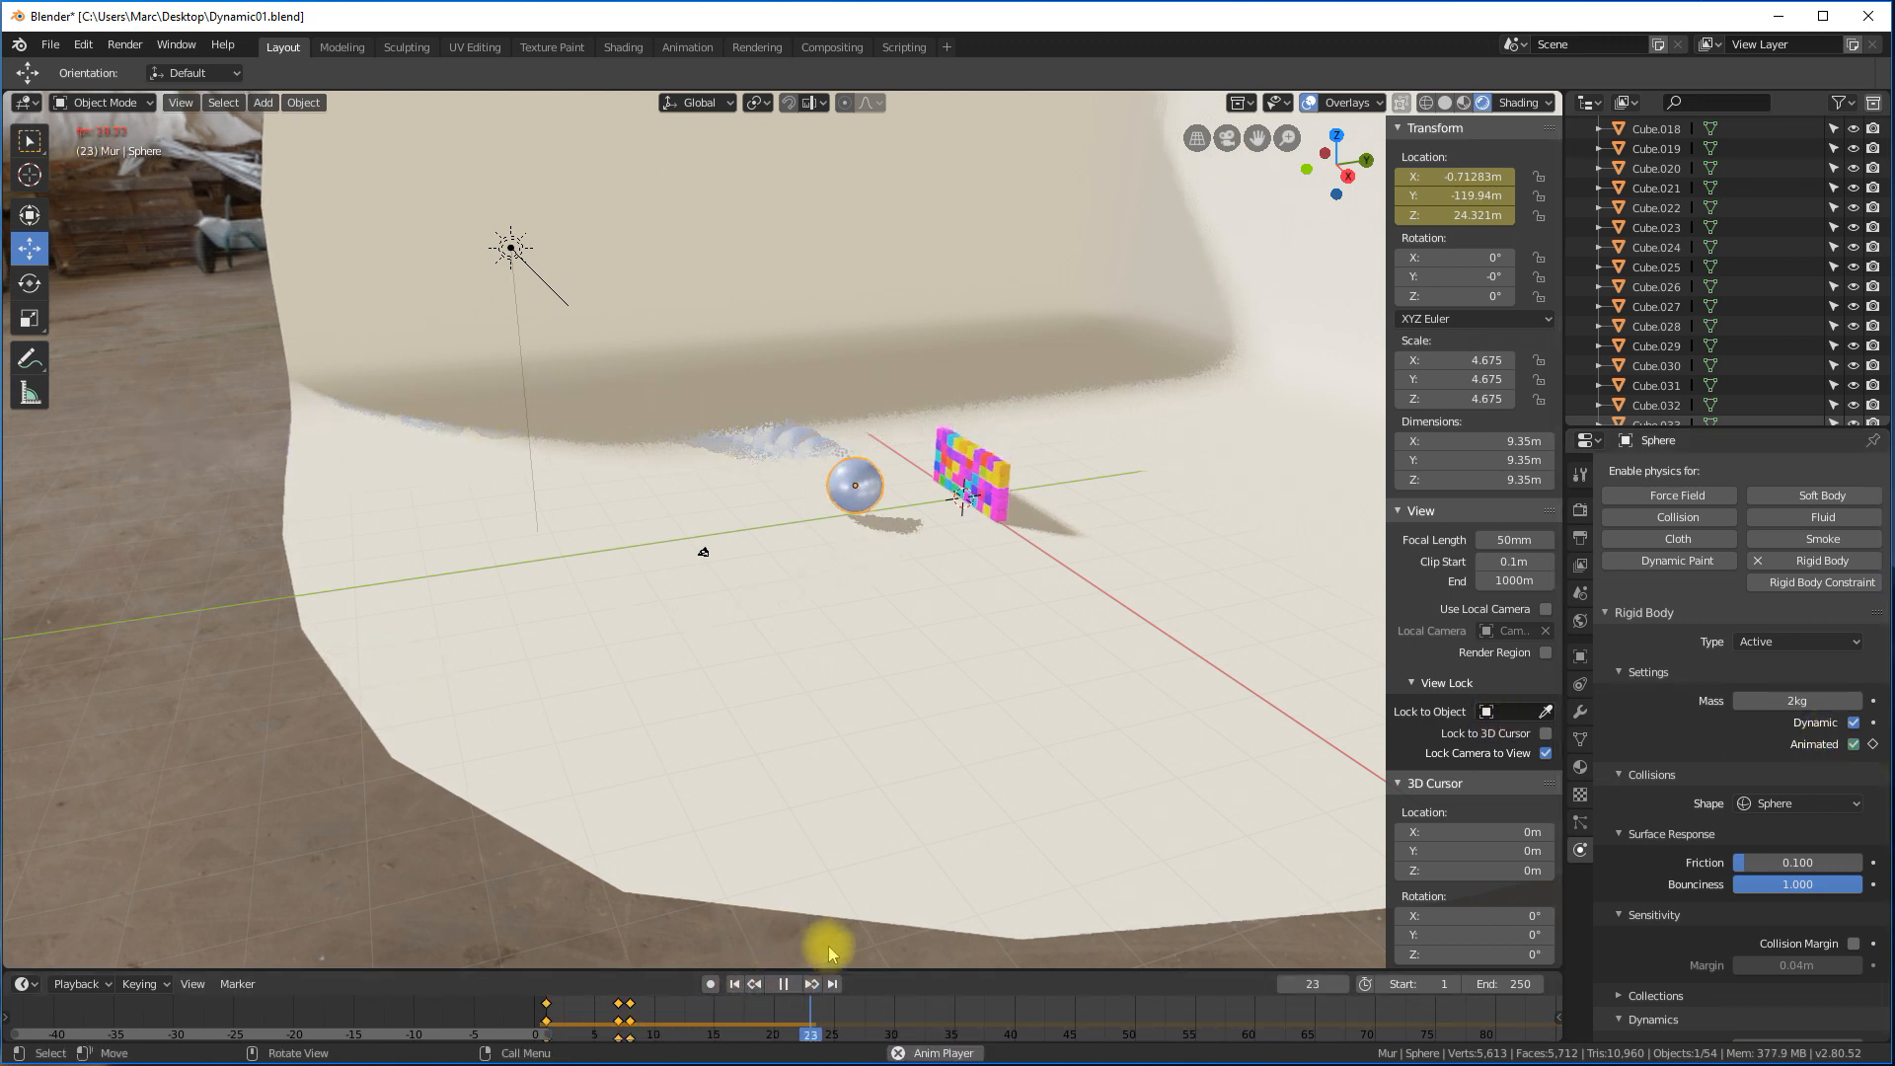
pyautogui.click(786, 985)
pyautogui.click(735, 984)
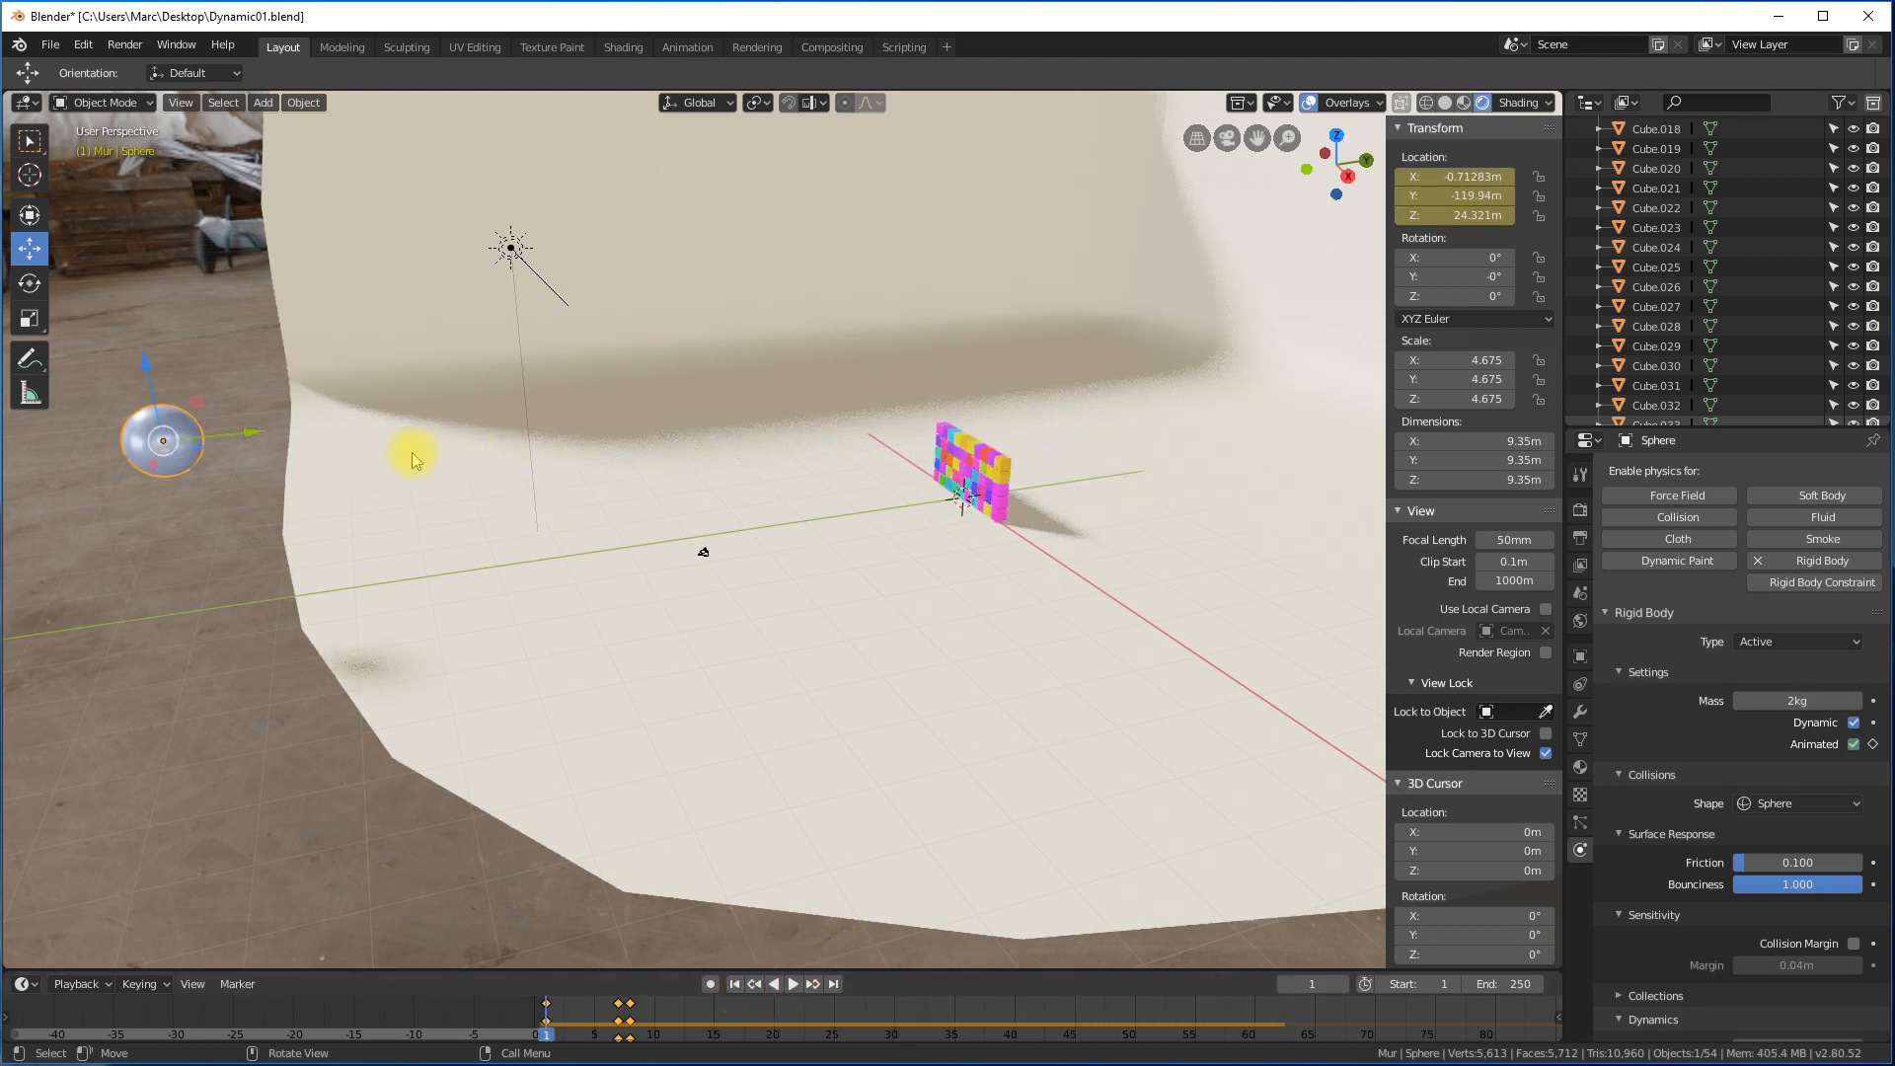
# Try a bounciness of 0.8 on the sphere's rigid body, replay the simulation, and return to frame 1.
pyautogui.click(1785, 881)
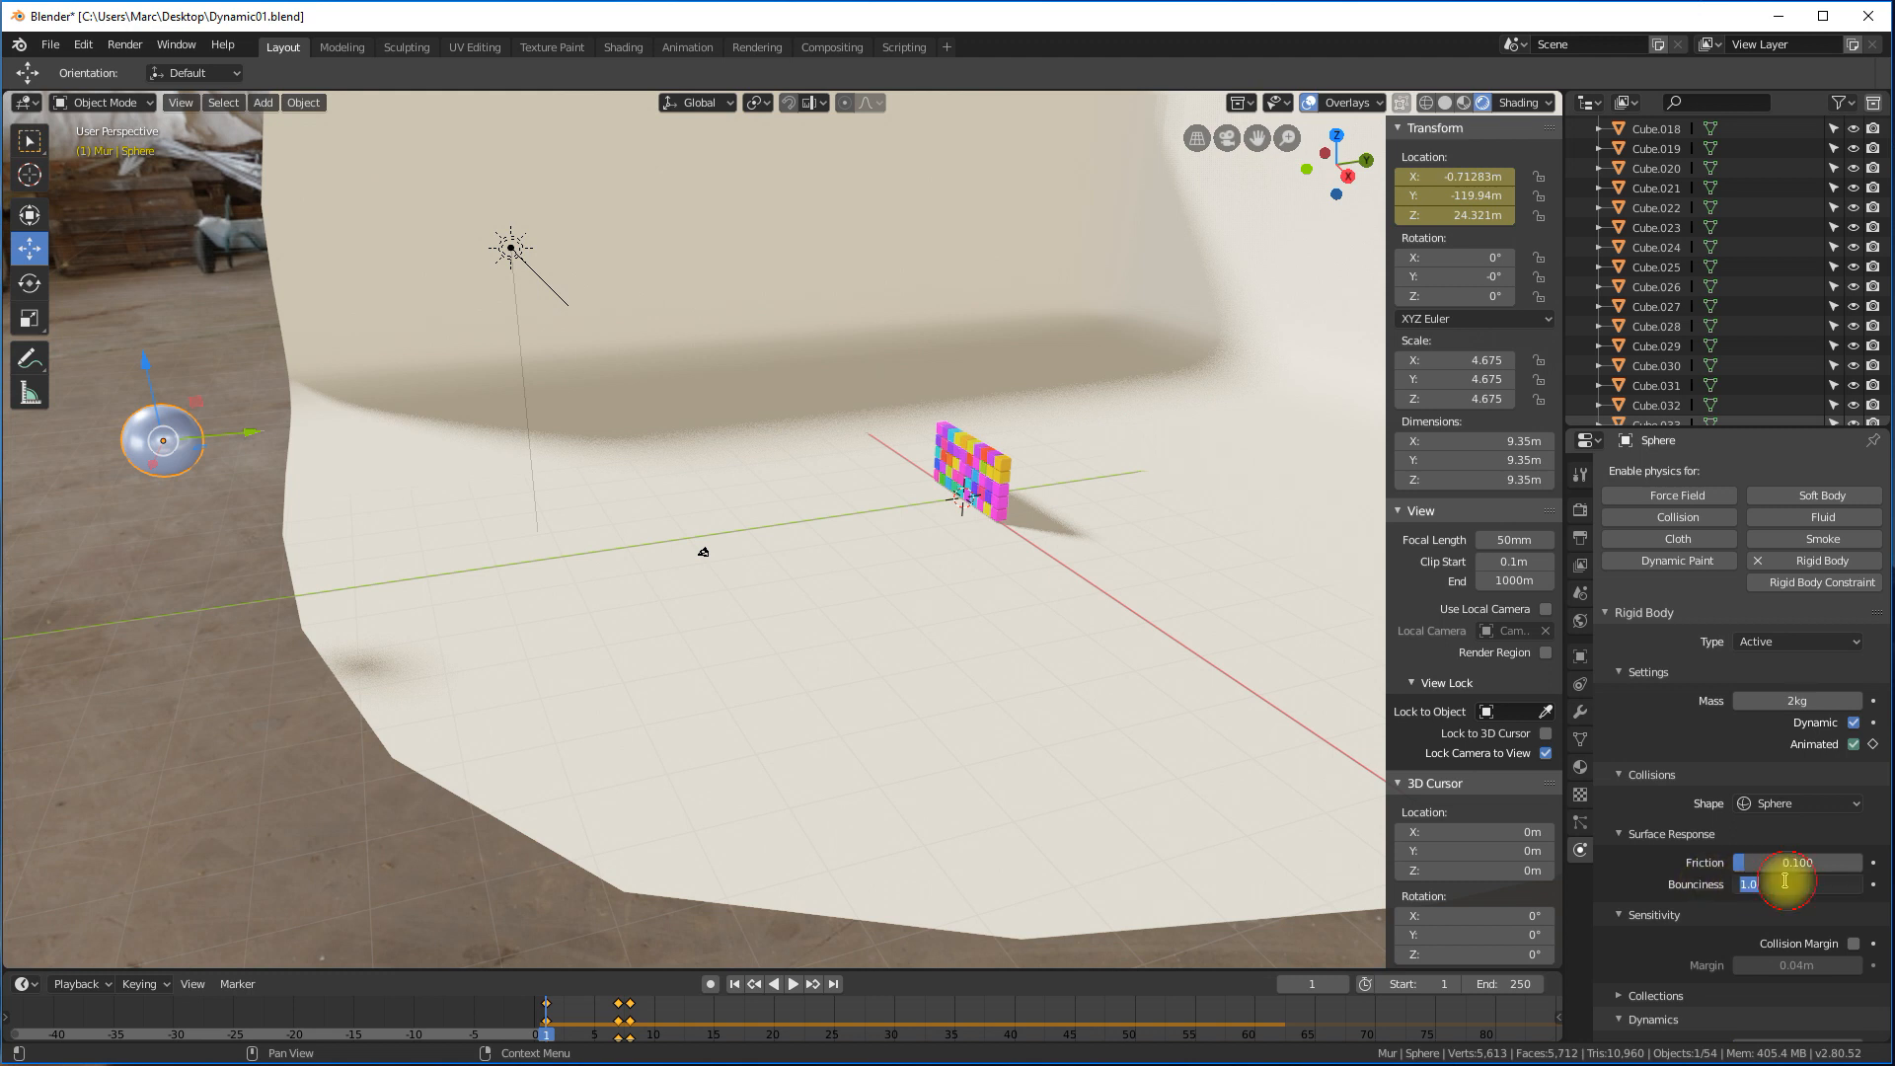
pyautogui.write('0.8')
pyautogui.press('Return')
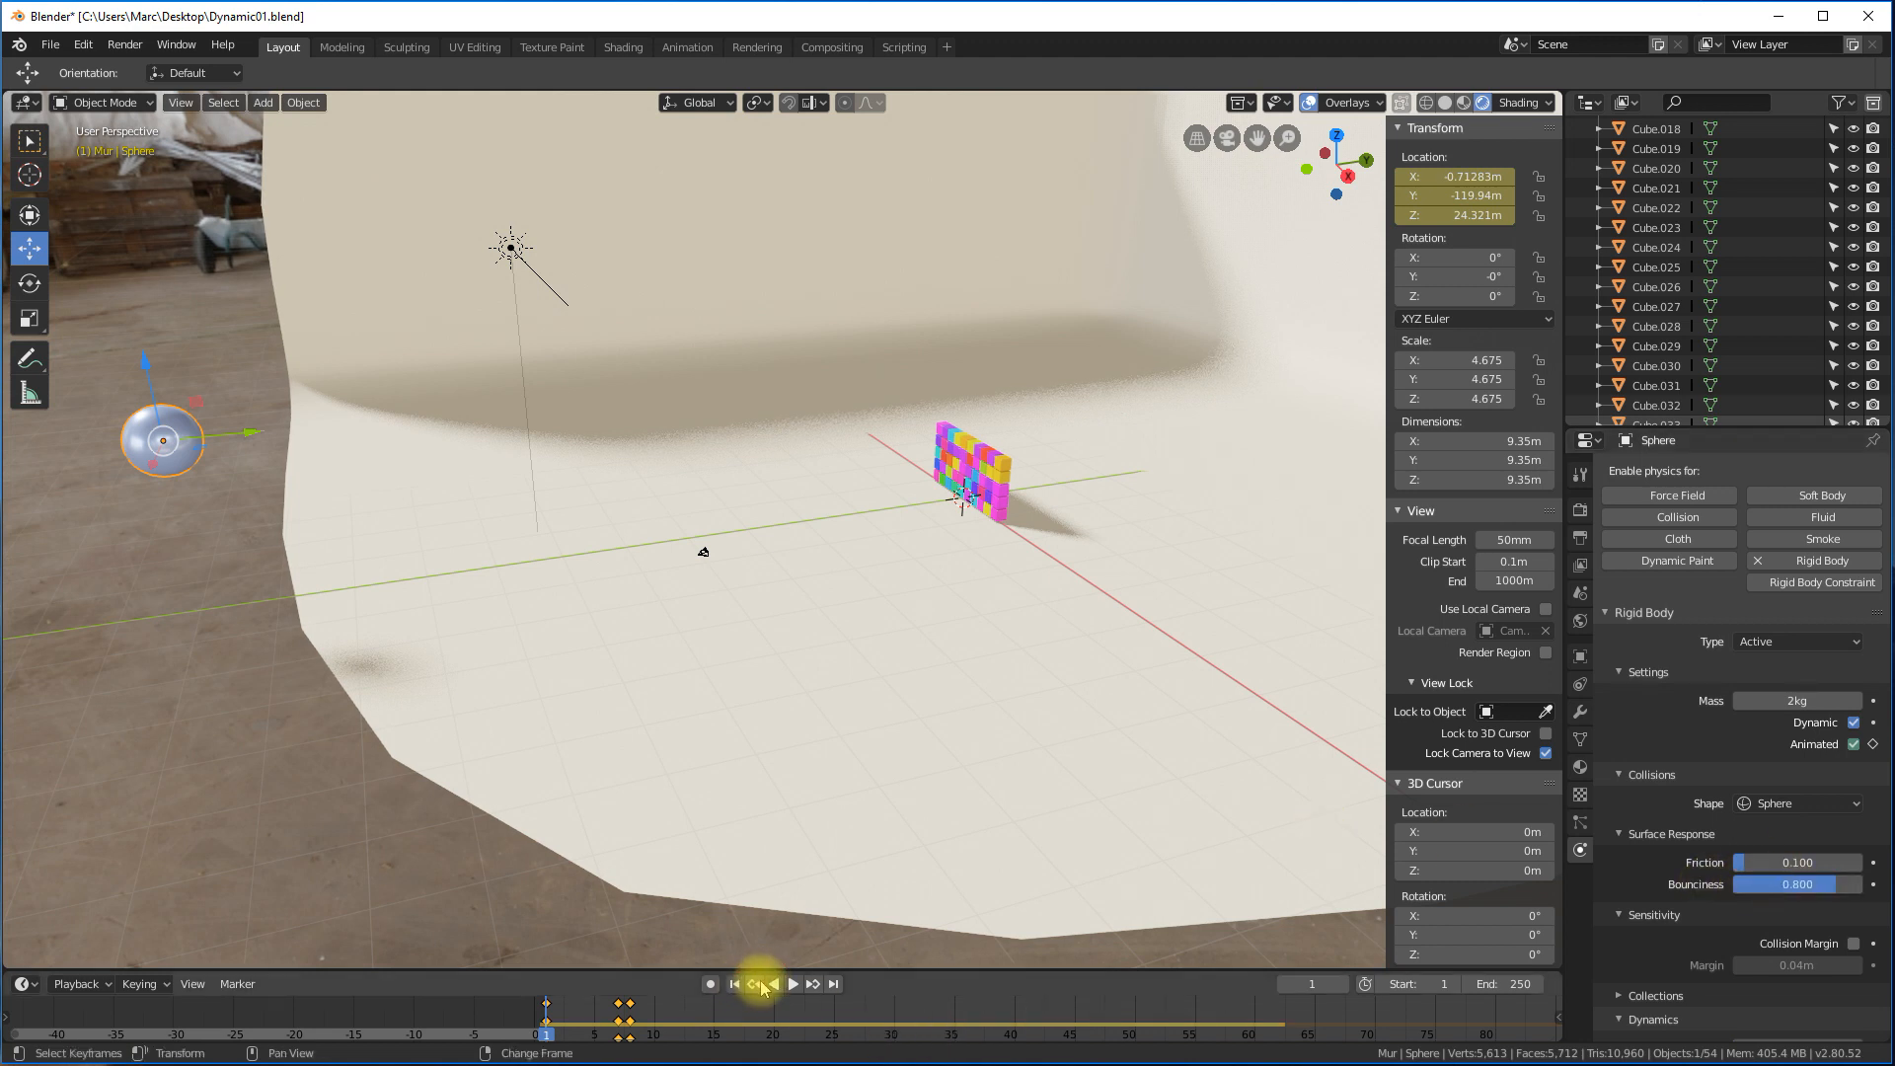
pyautogui.click(793, 984)
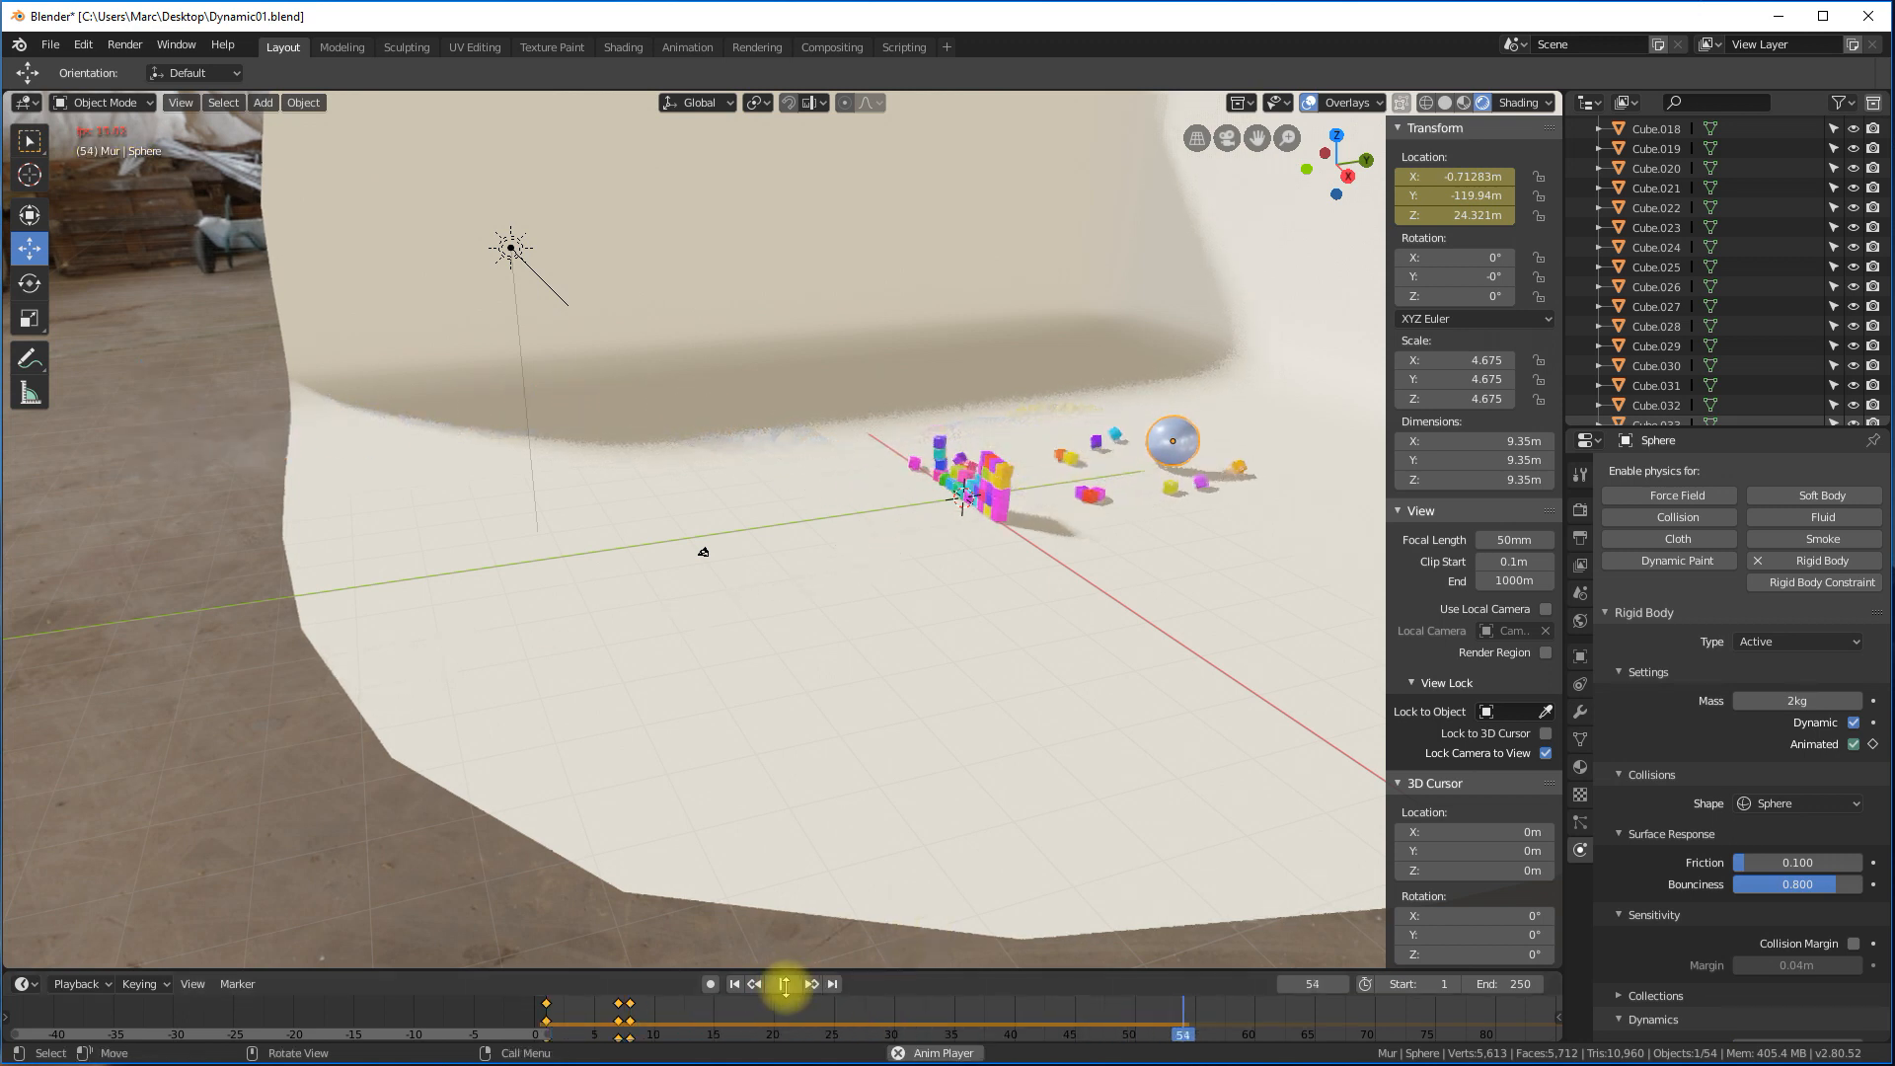
pyautogui.click(768, 984)
pyautogui.click(736, 984)
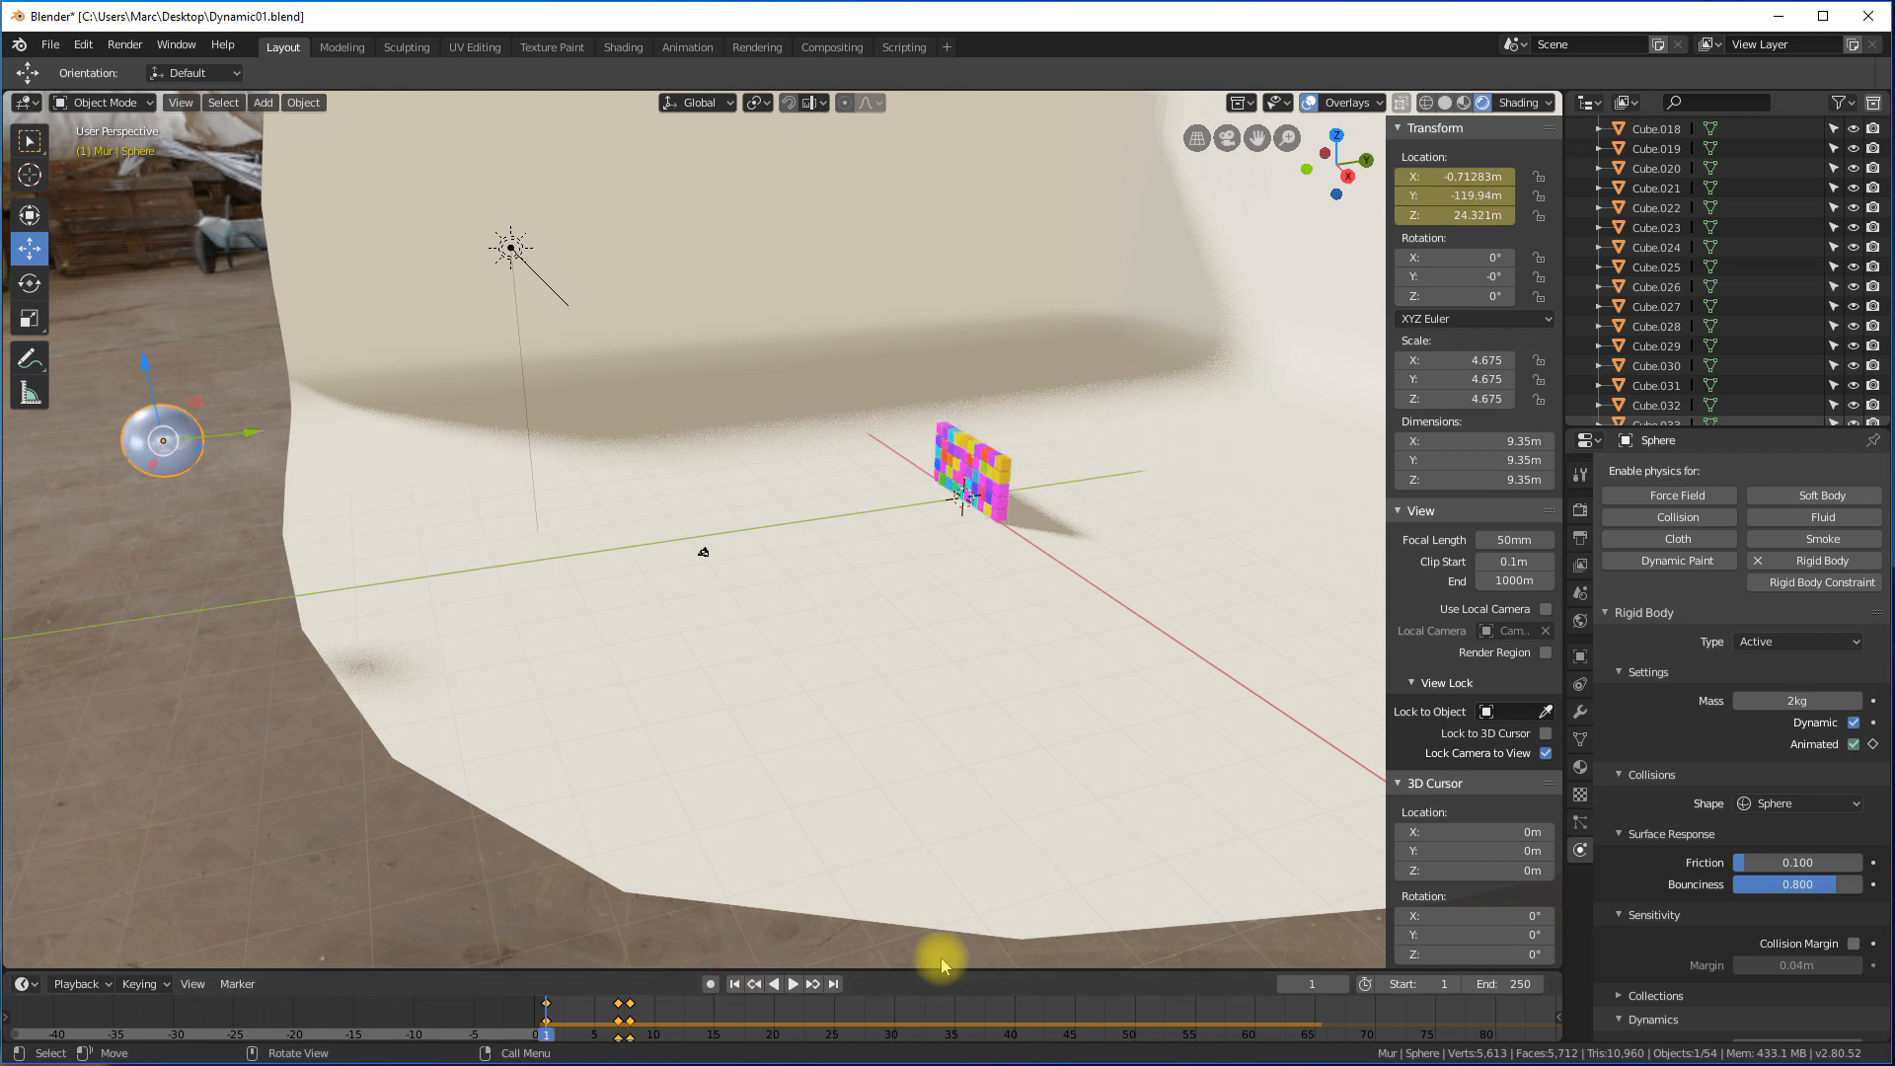
# Set the bounciness of the sphere's rigid body to 0.7.
pyautogui.doubleClick(1817, 886)
pyautogui.write('0.')
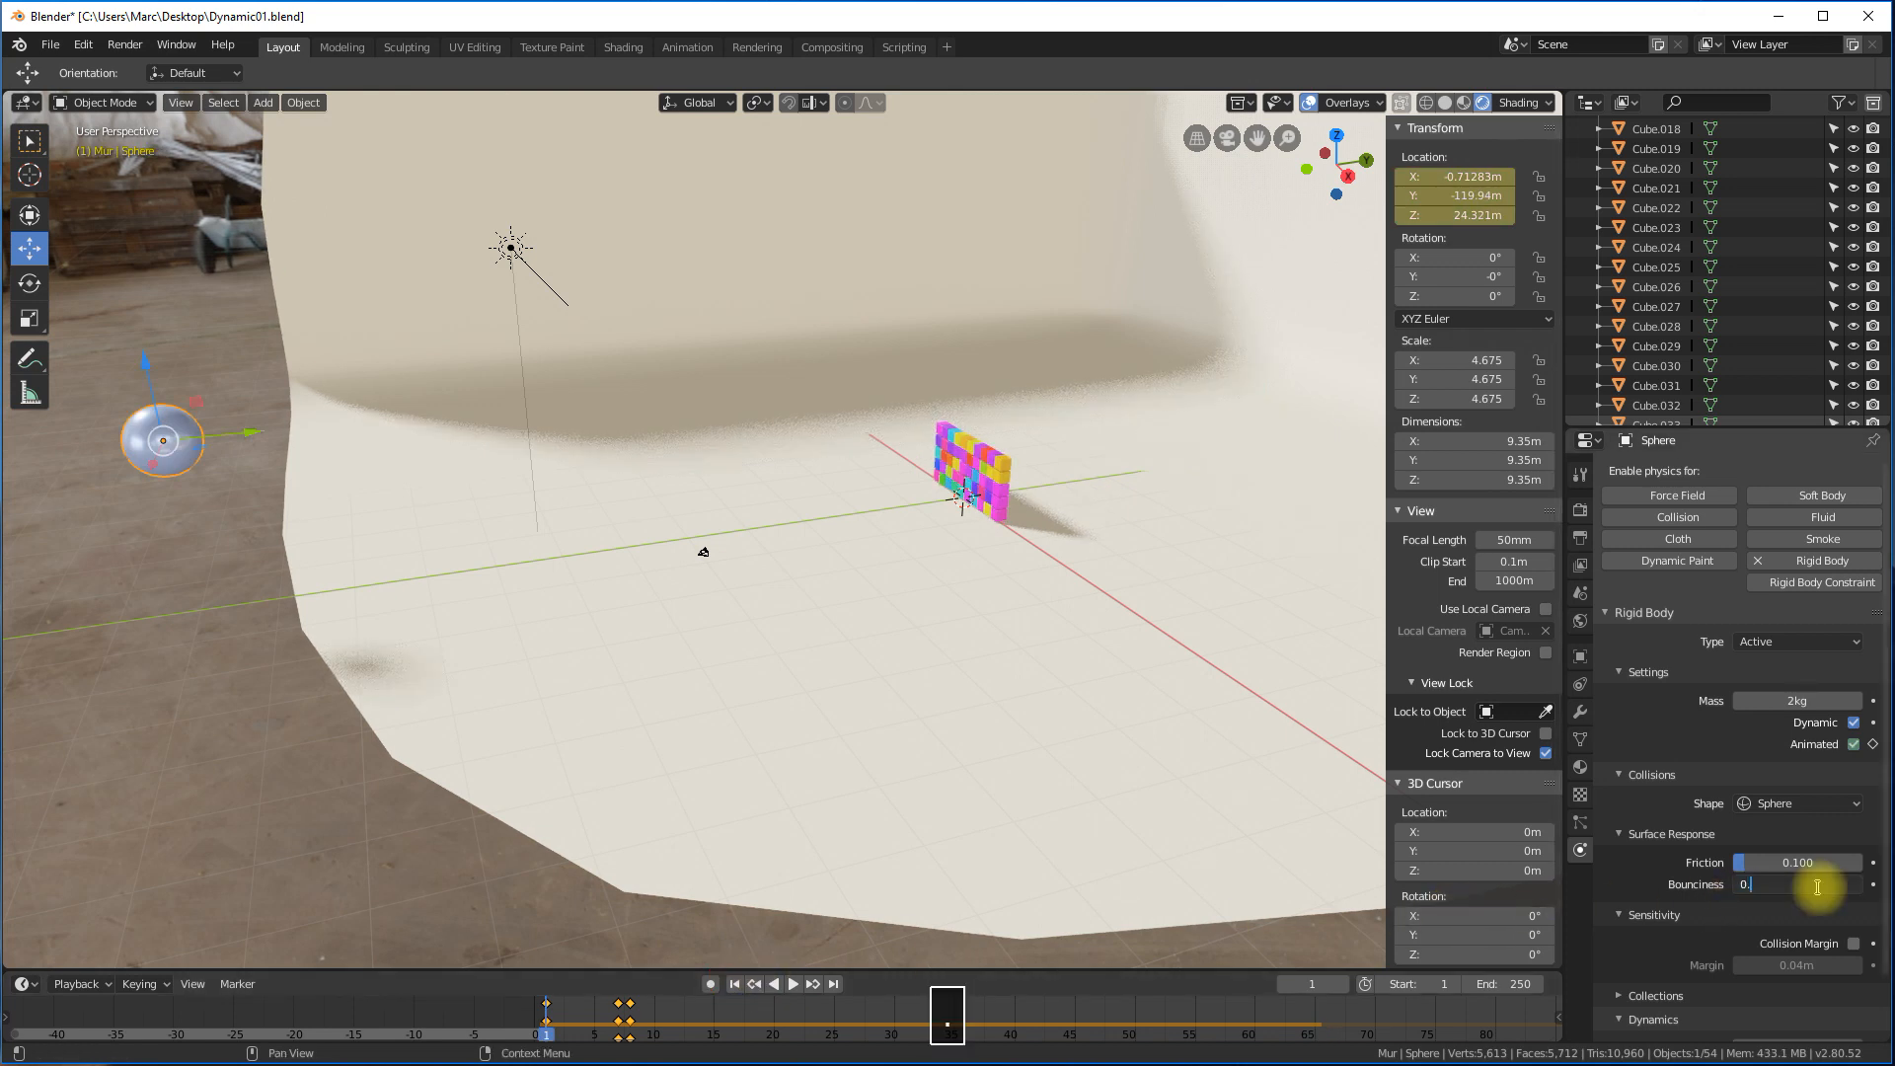
pyautogui.write('7')
pyautogui.press('Return')
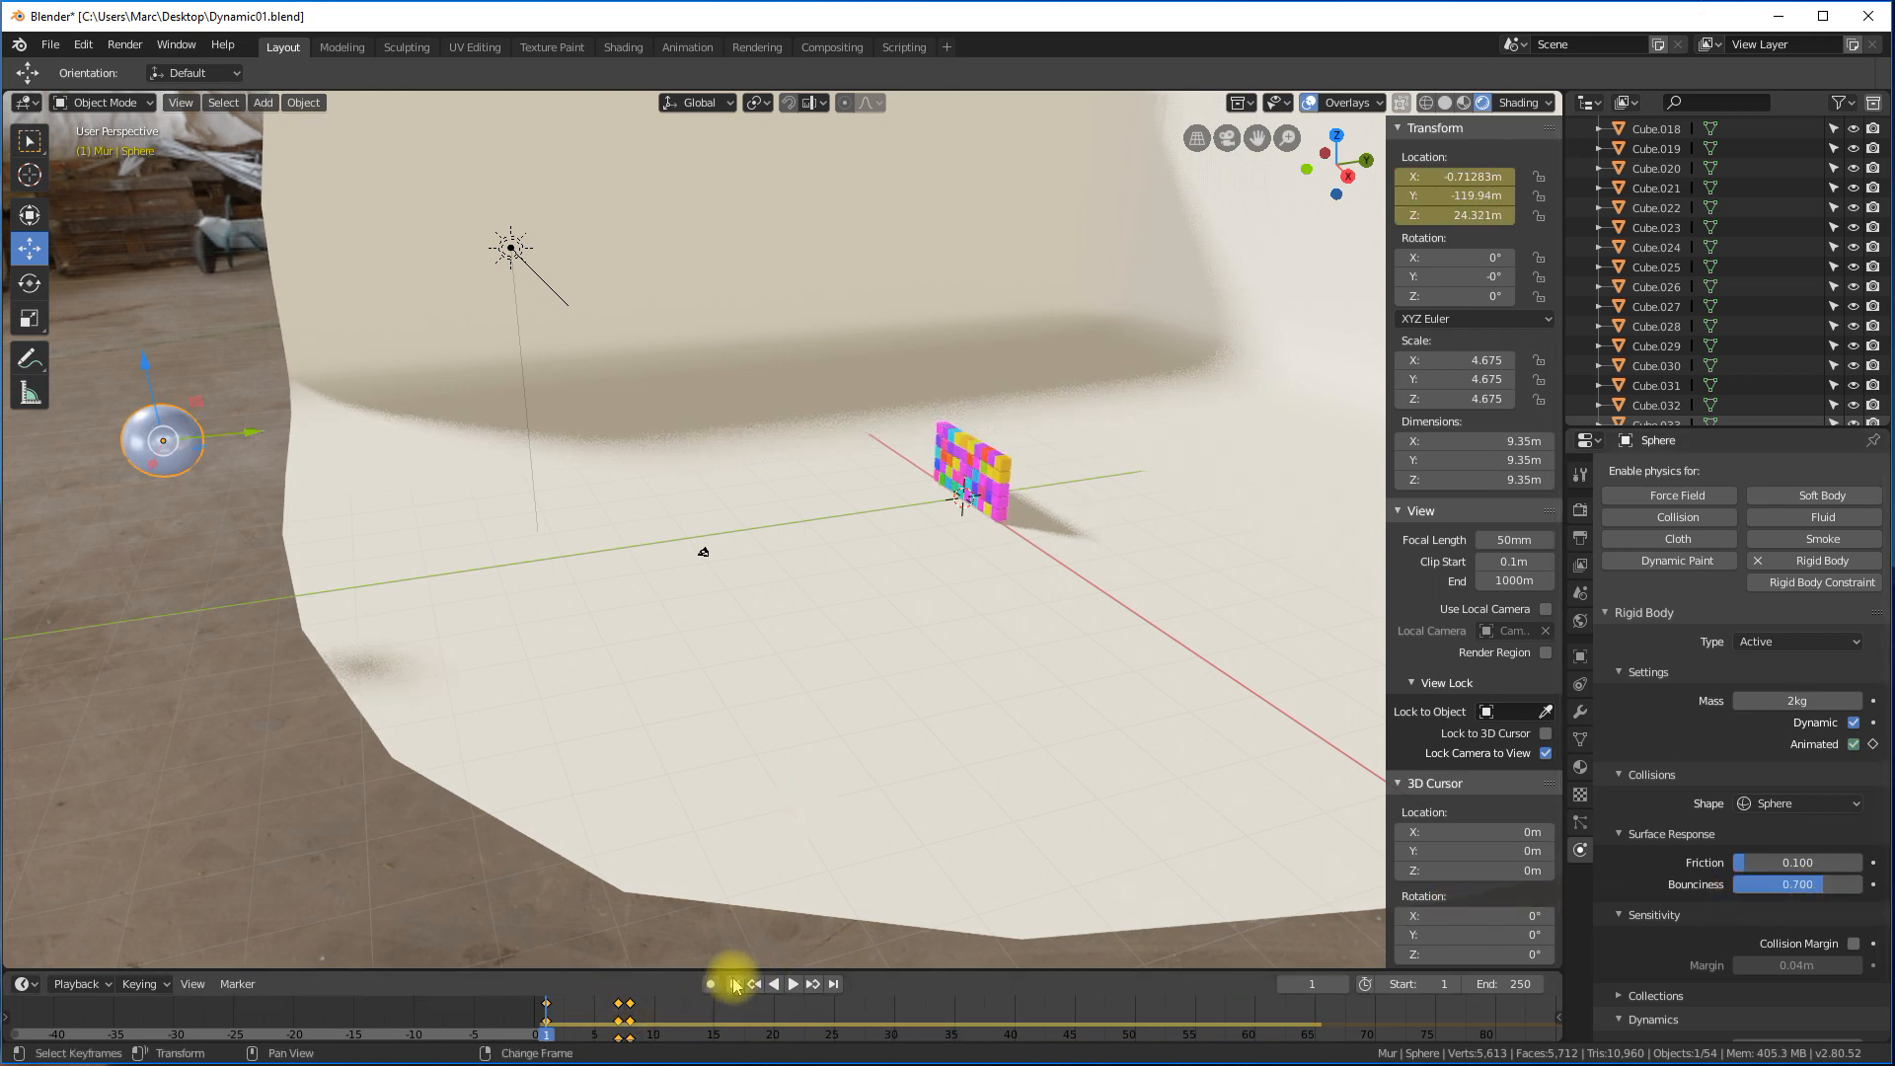
# Play the simulation from frame 1 in the perspective view, and play it again from frame 1 through the camera.
pyautogui.click(794, 984)
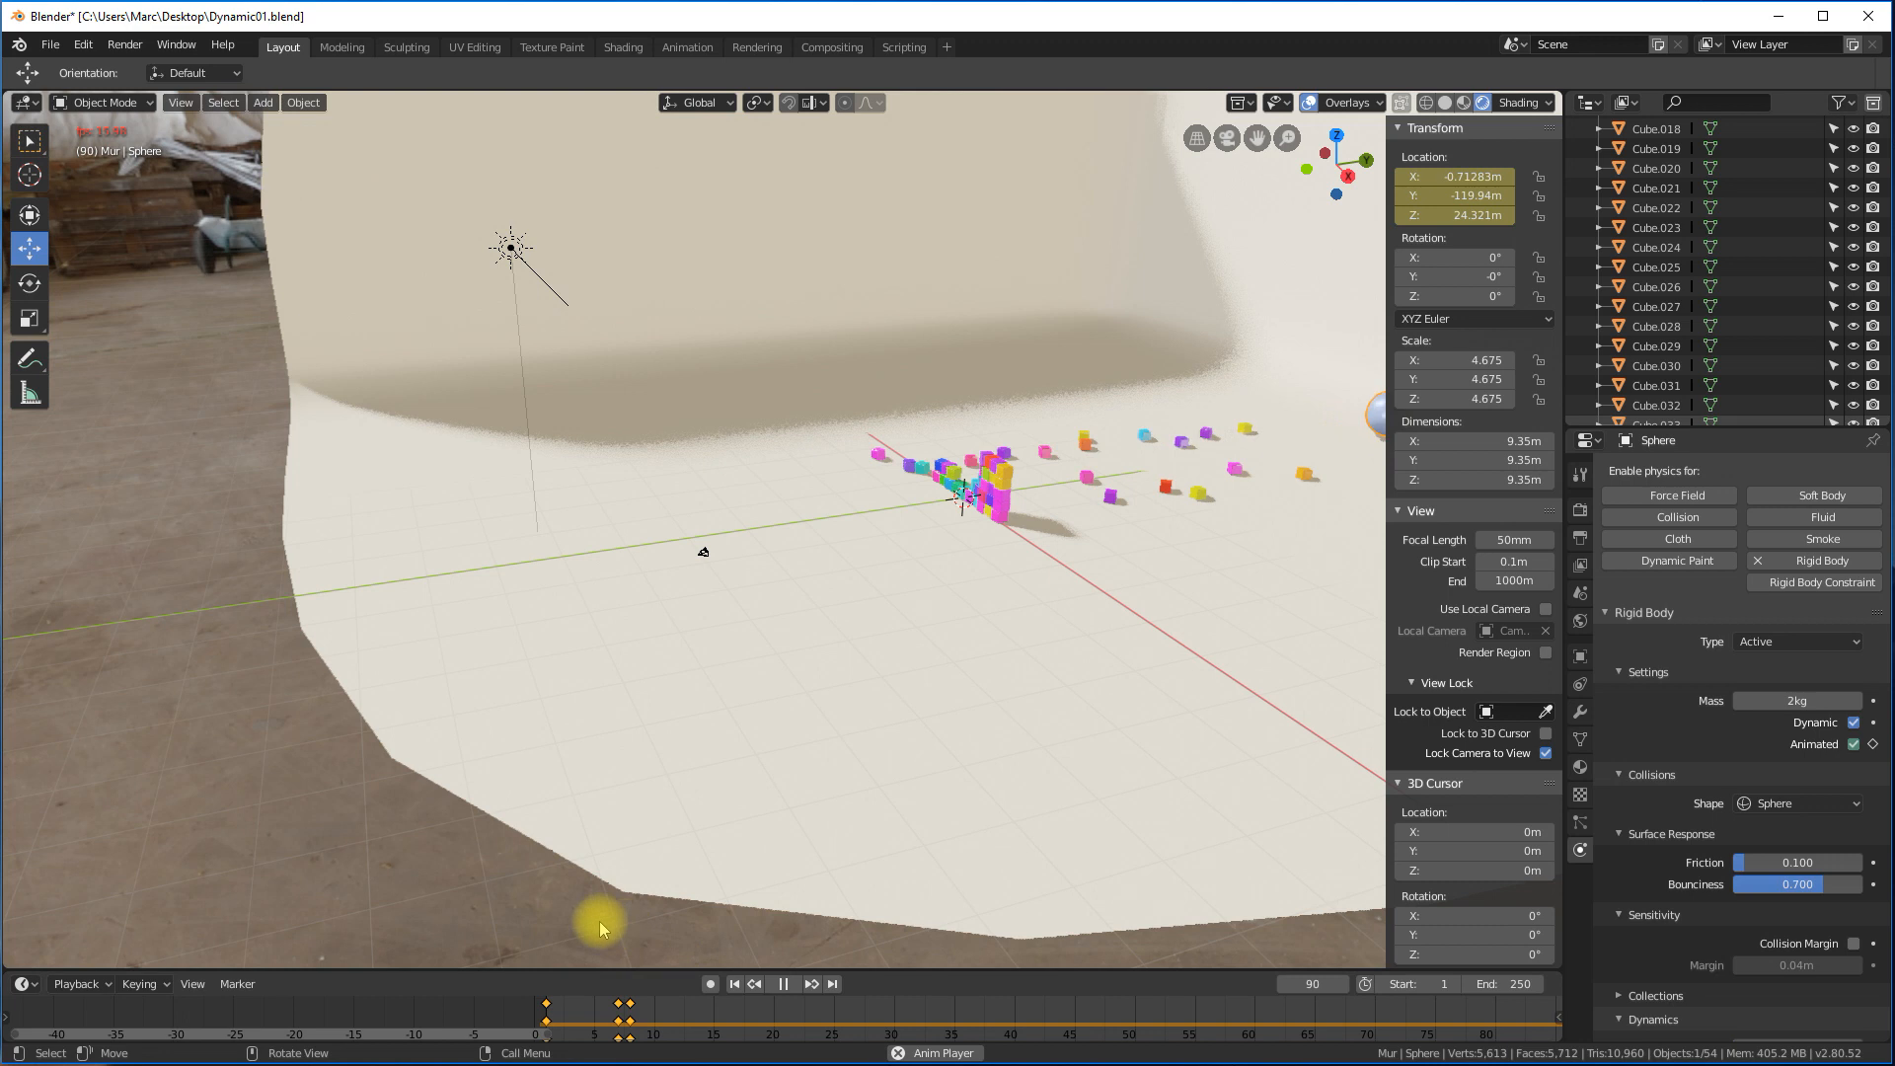
pyautogui.click(780, 984)
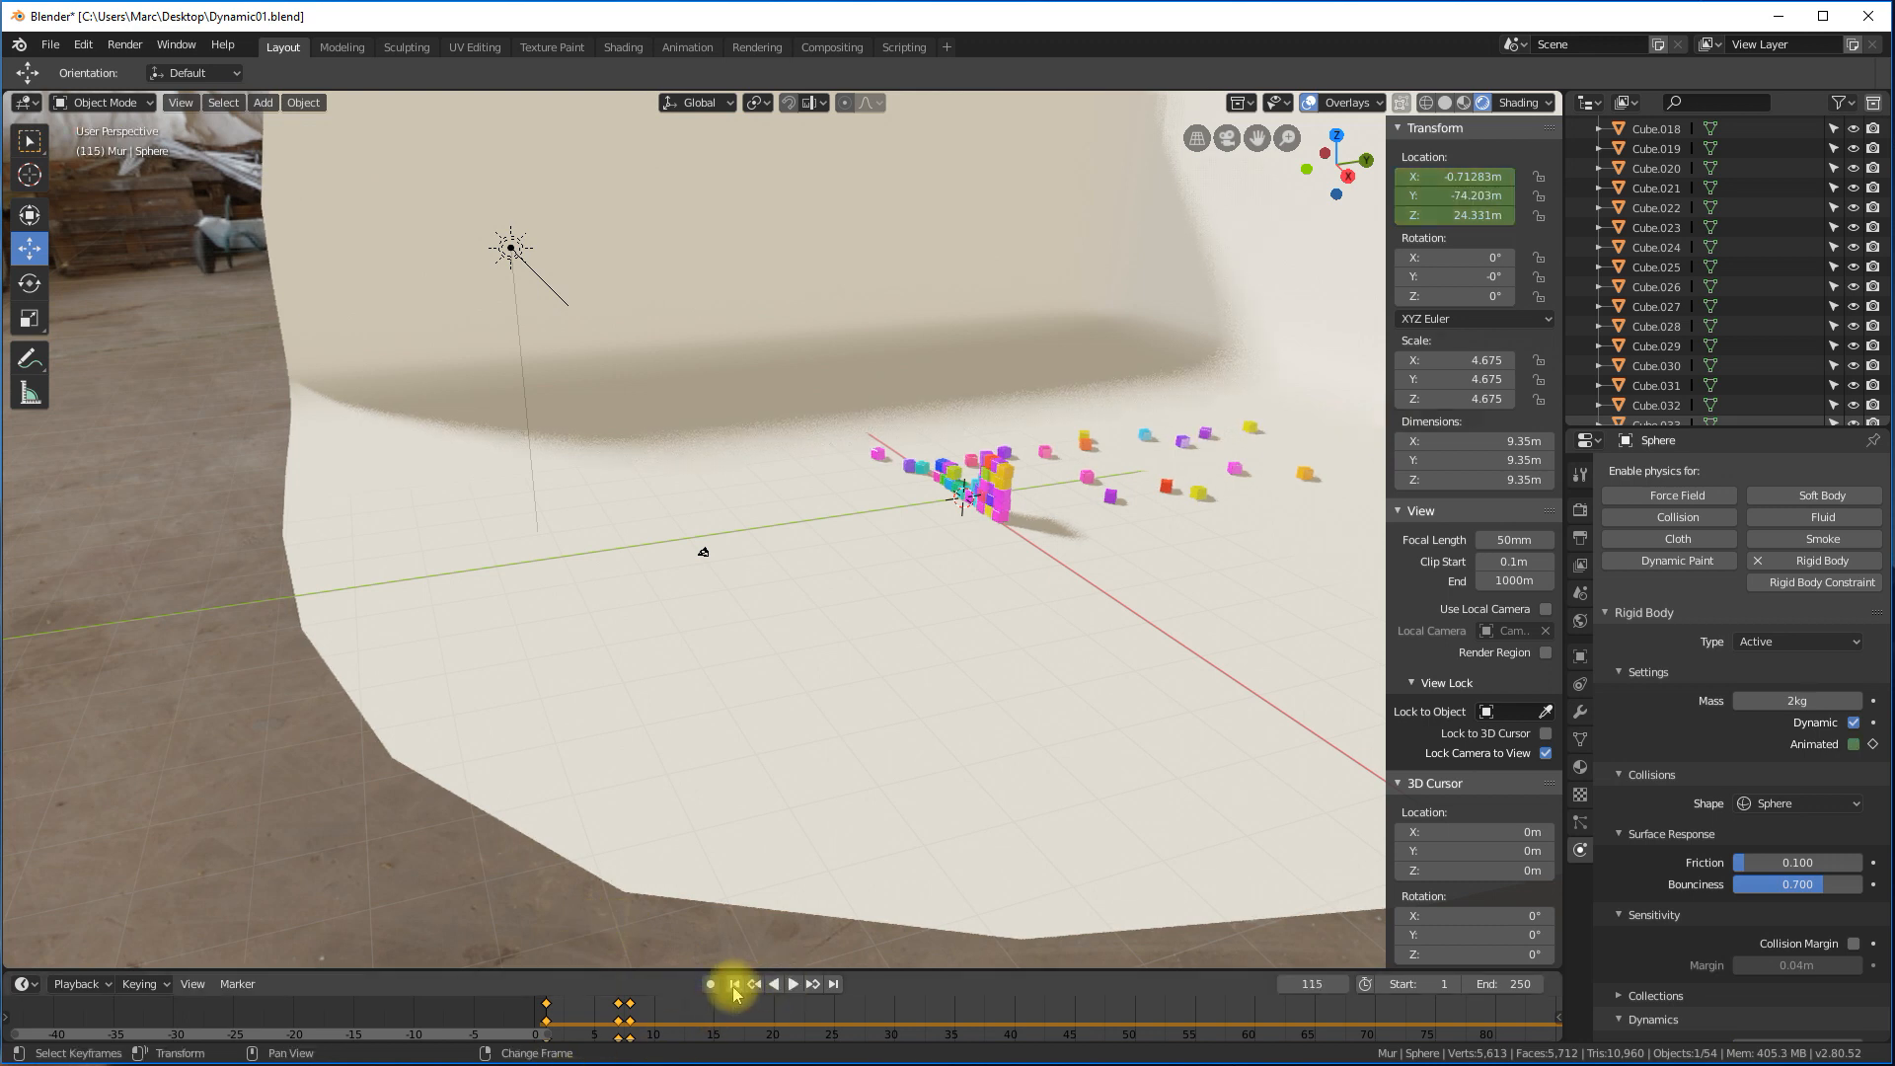
pyautogui.click(734, 984)
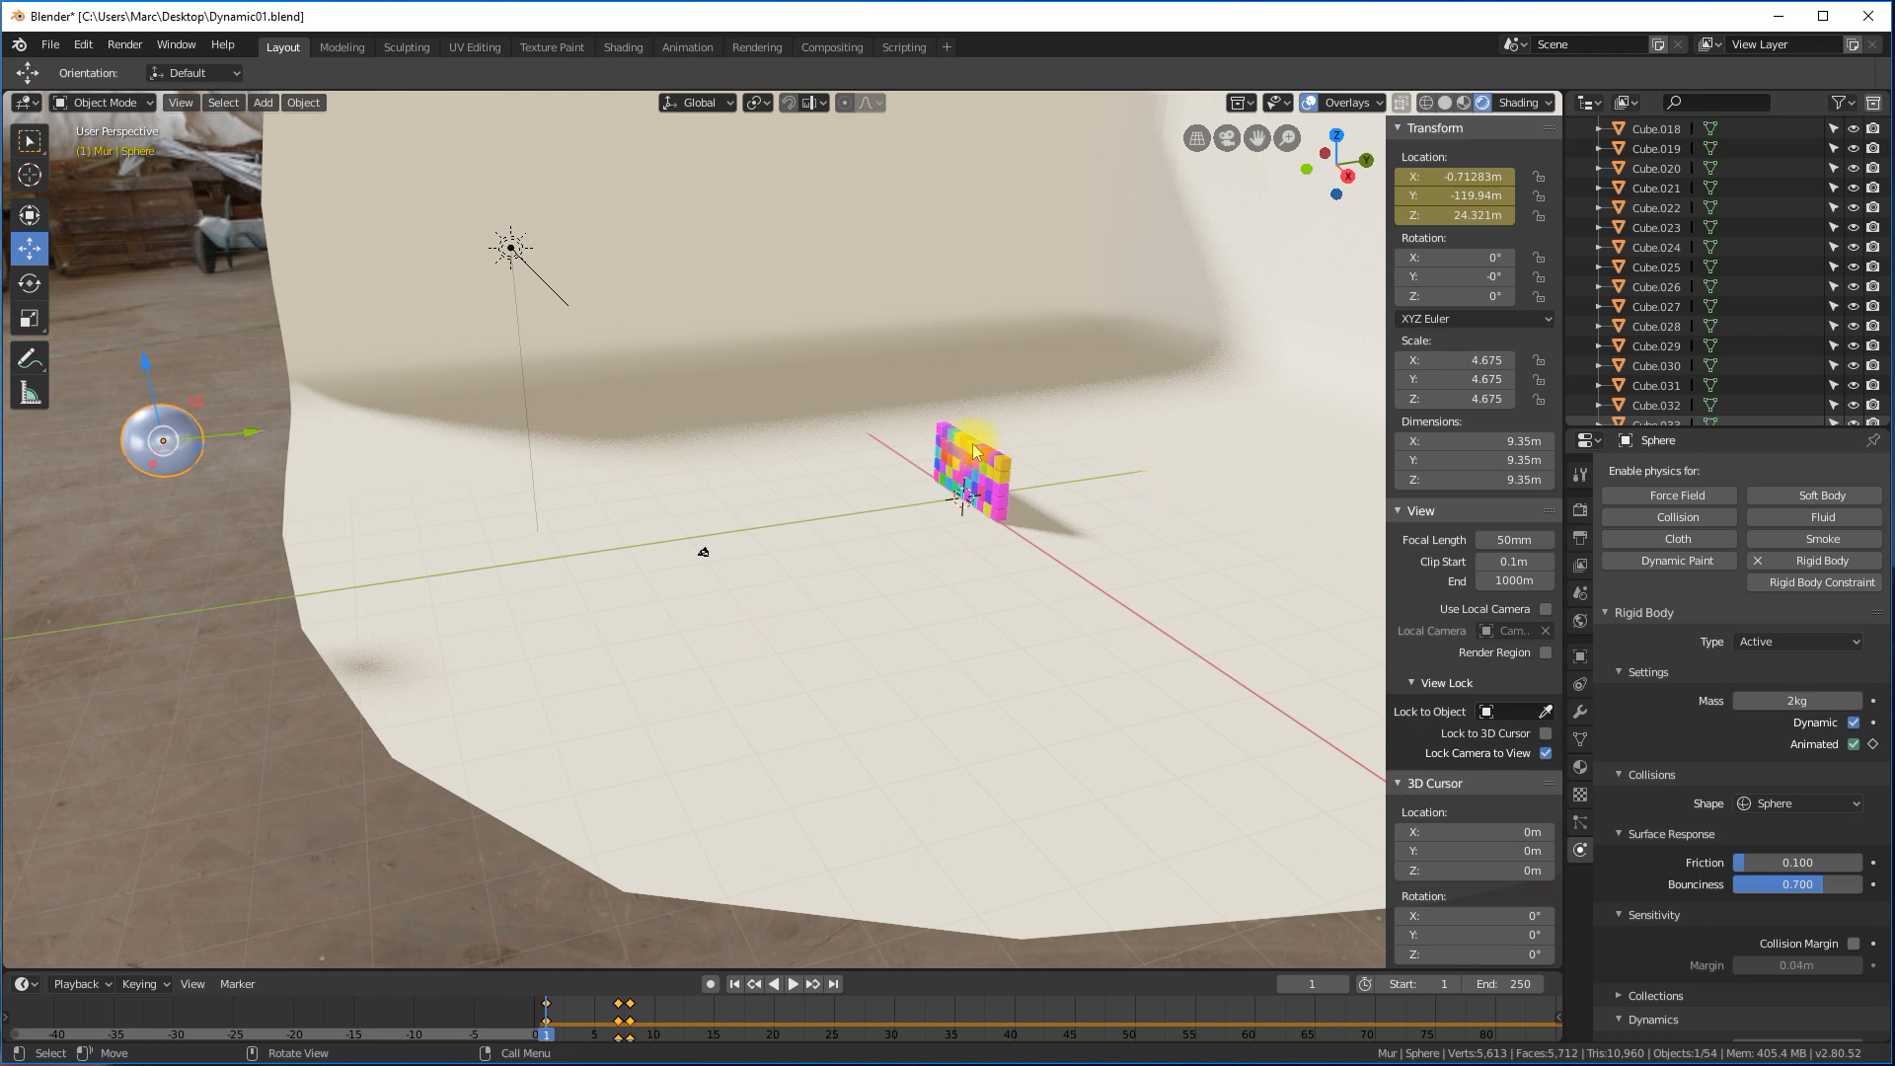
pyautogui.press('KP_0')
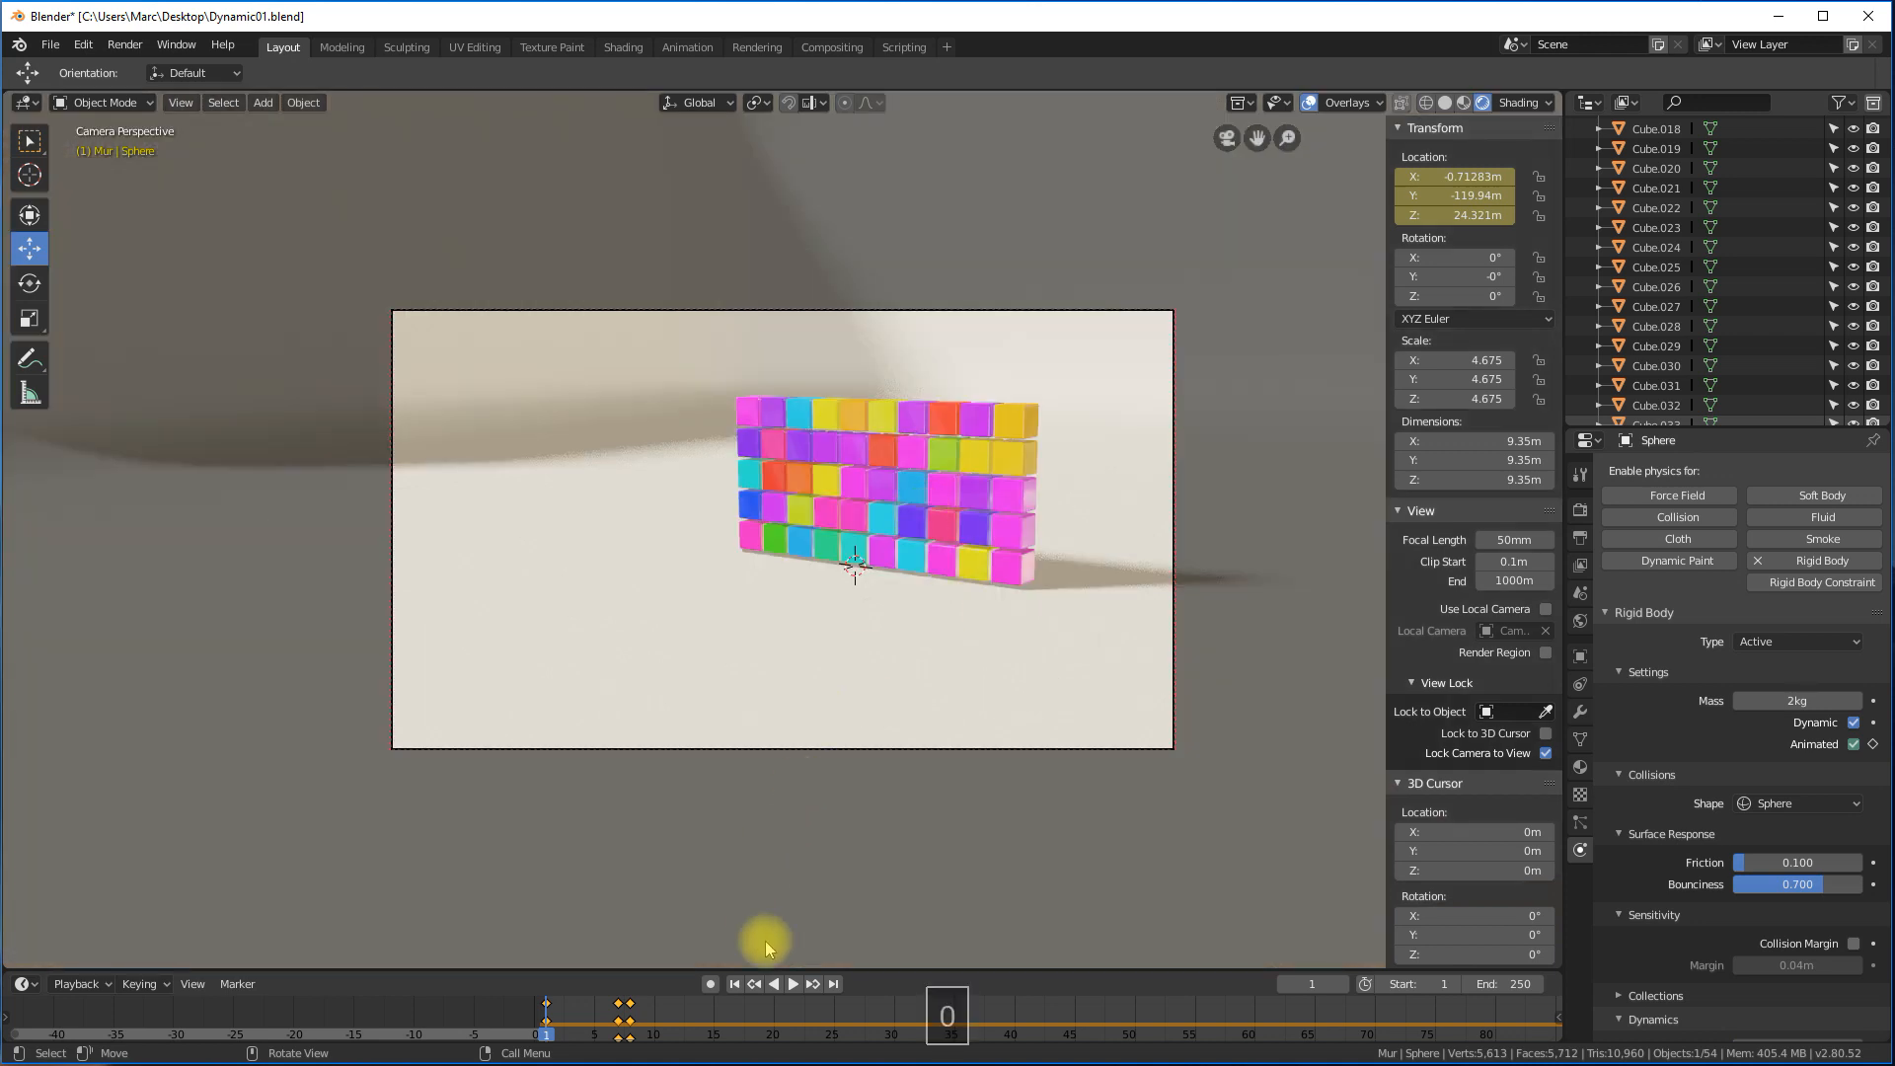
pyautogui.click(795, 985)
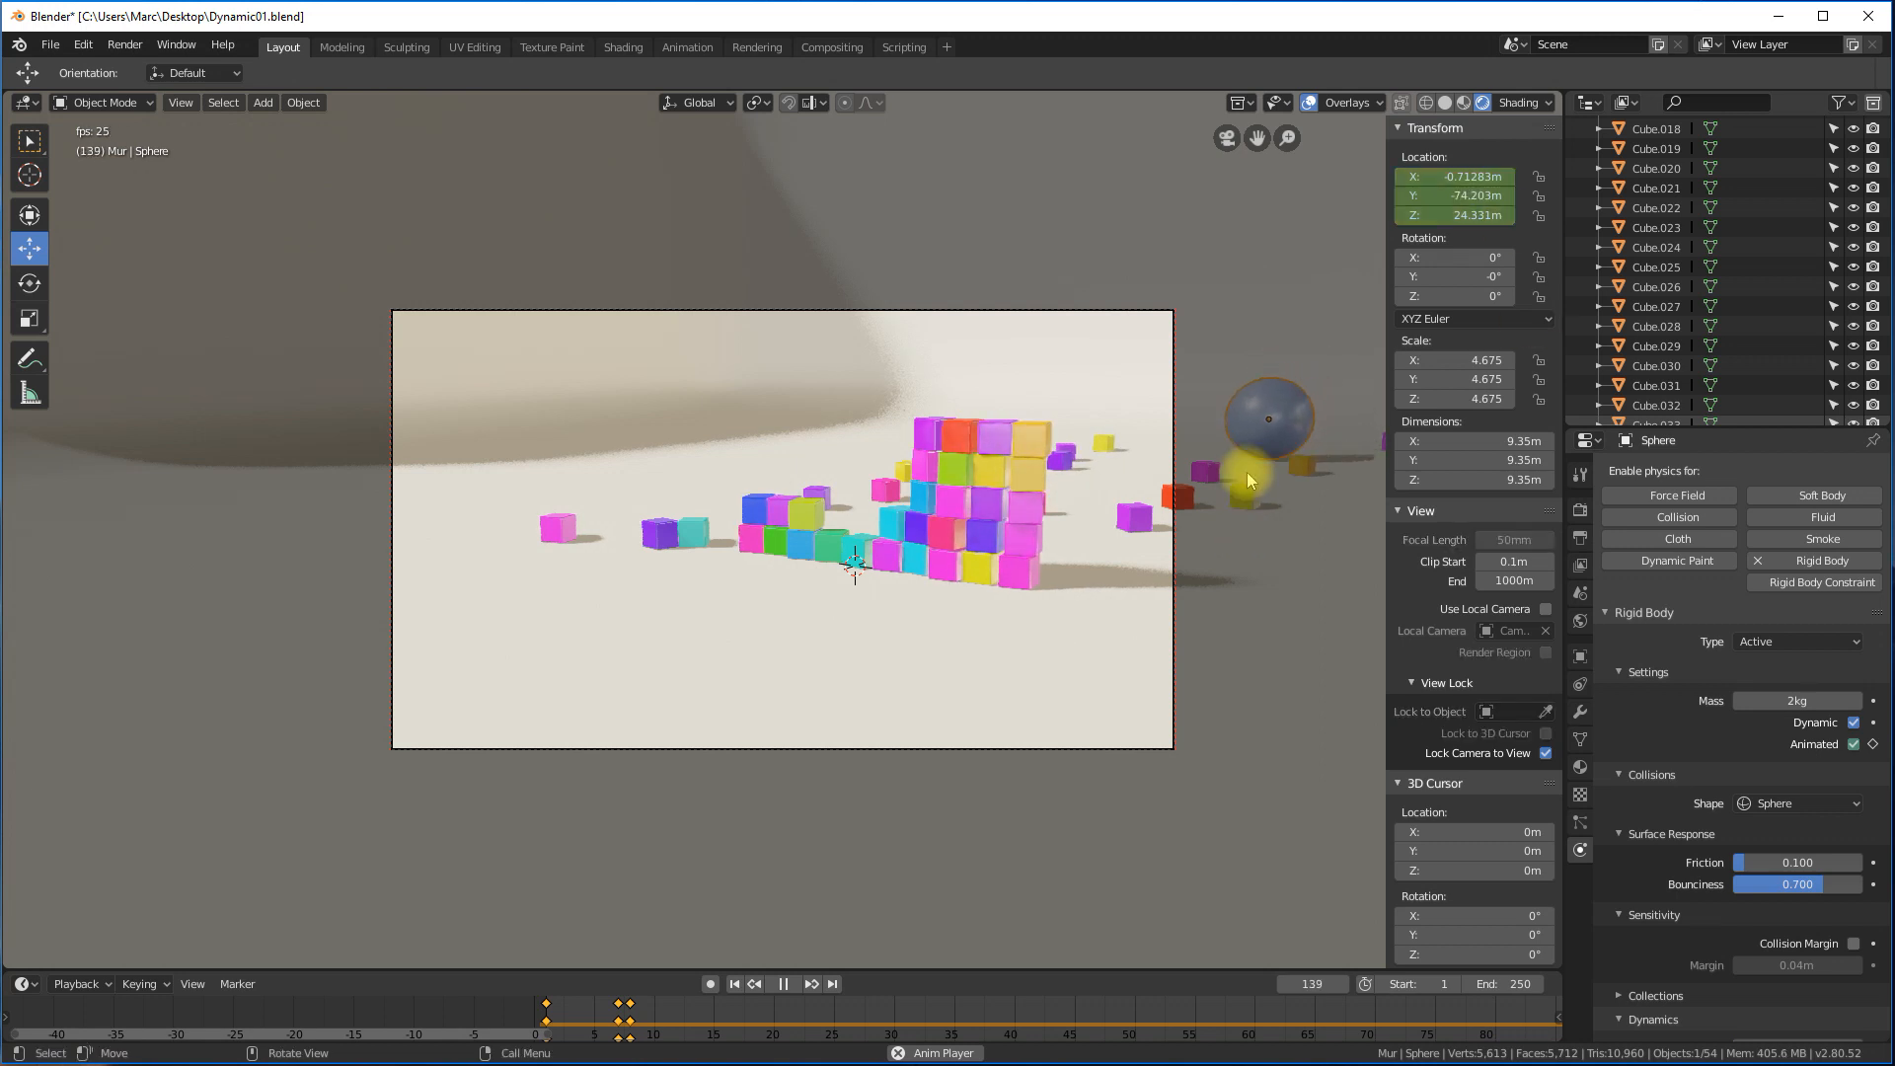
# Stop the playback, return to frame 1, and bake all dynamics from the scene's Rigid Body World cache.
pyautogui.click(785, 984)
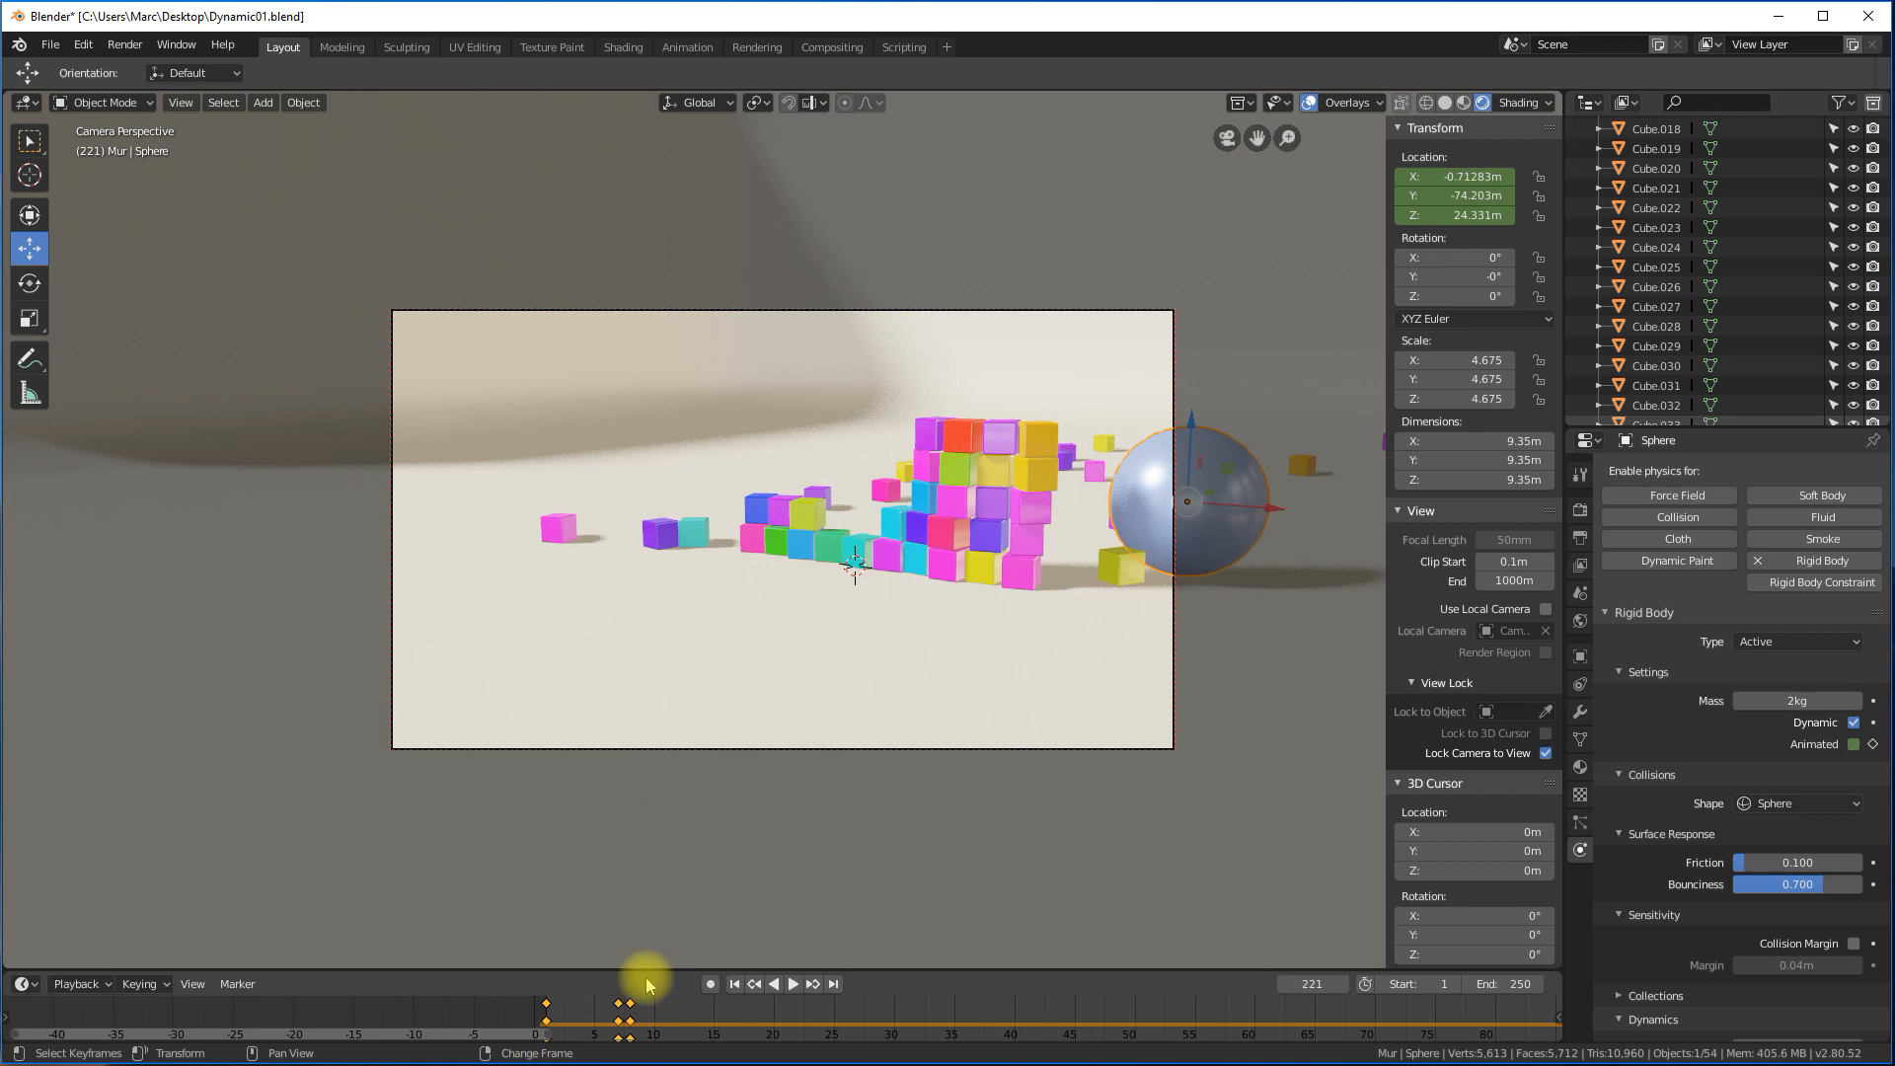
pyautogui.click(736, 984)
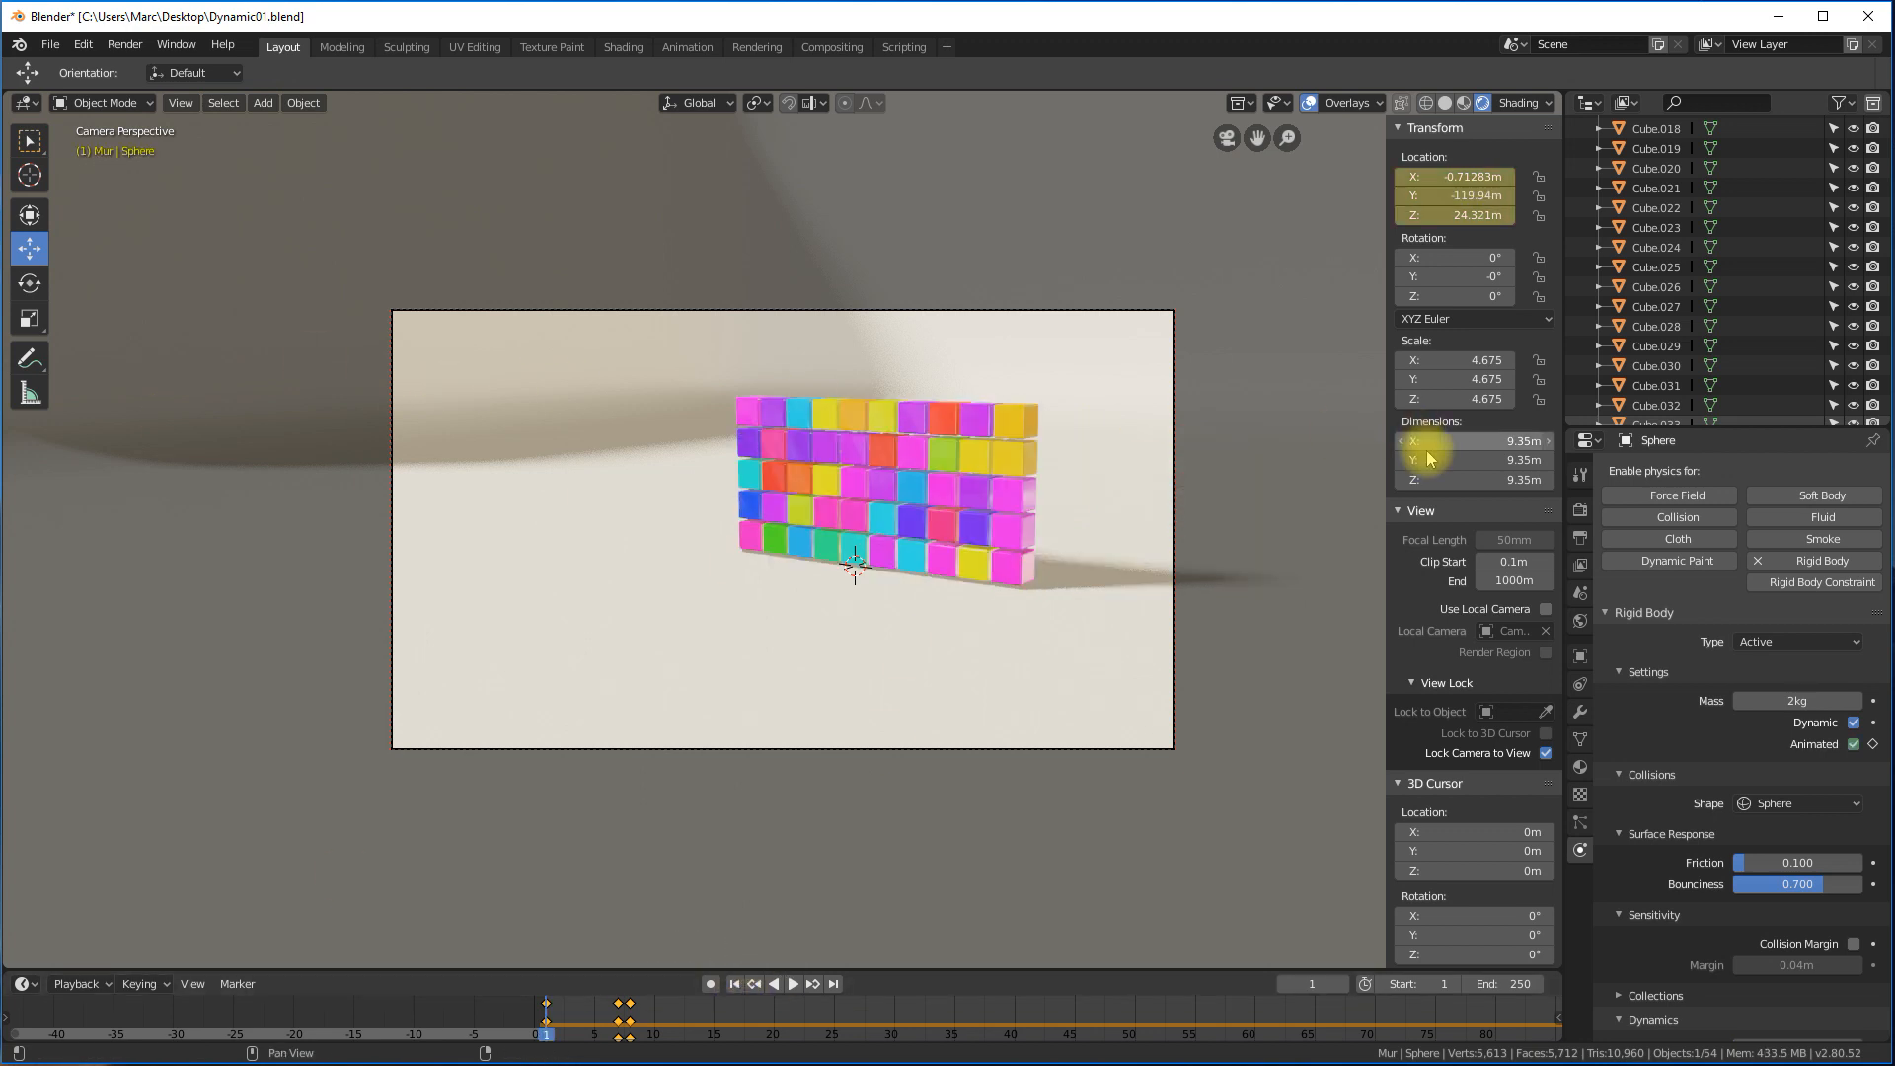
pyautogui.moveTo(1675, 429); pyautogui.dragTo(1654, 288)
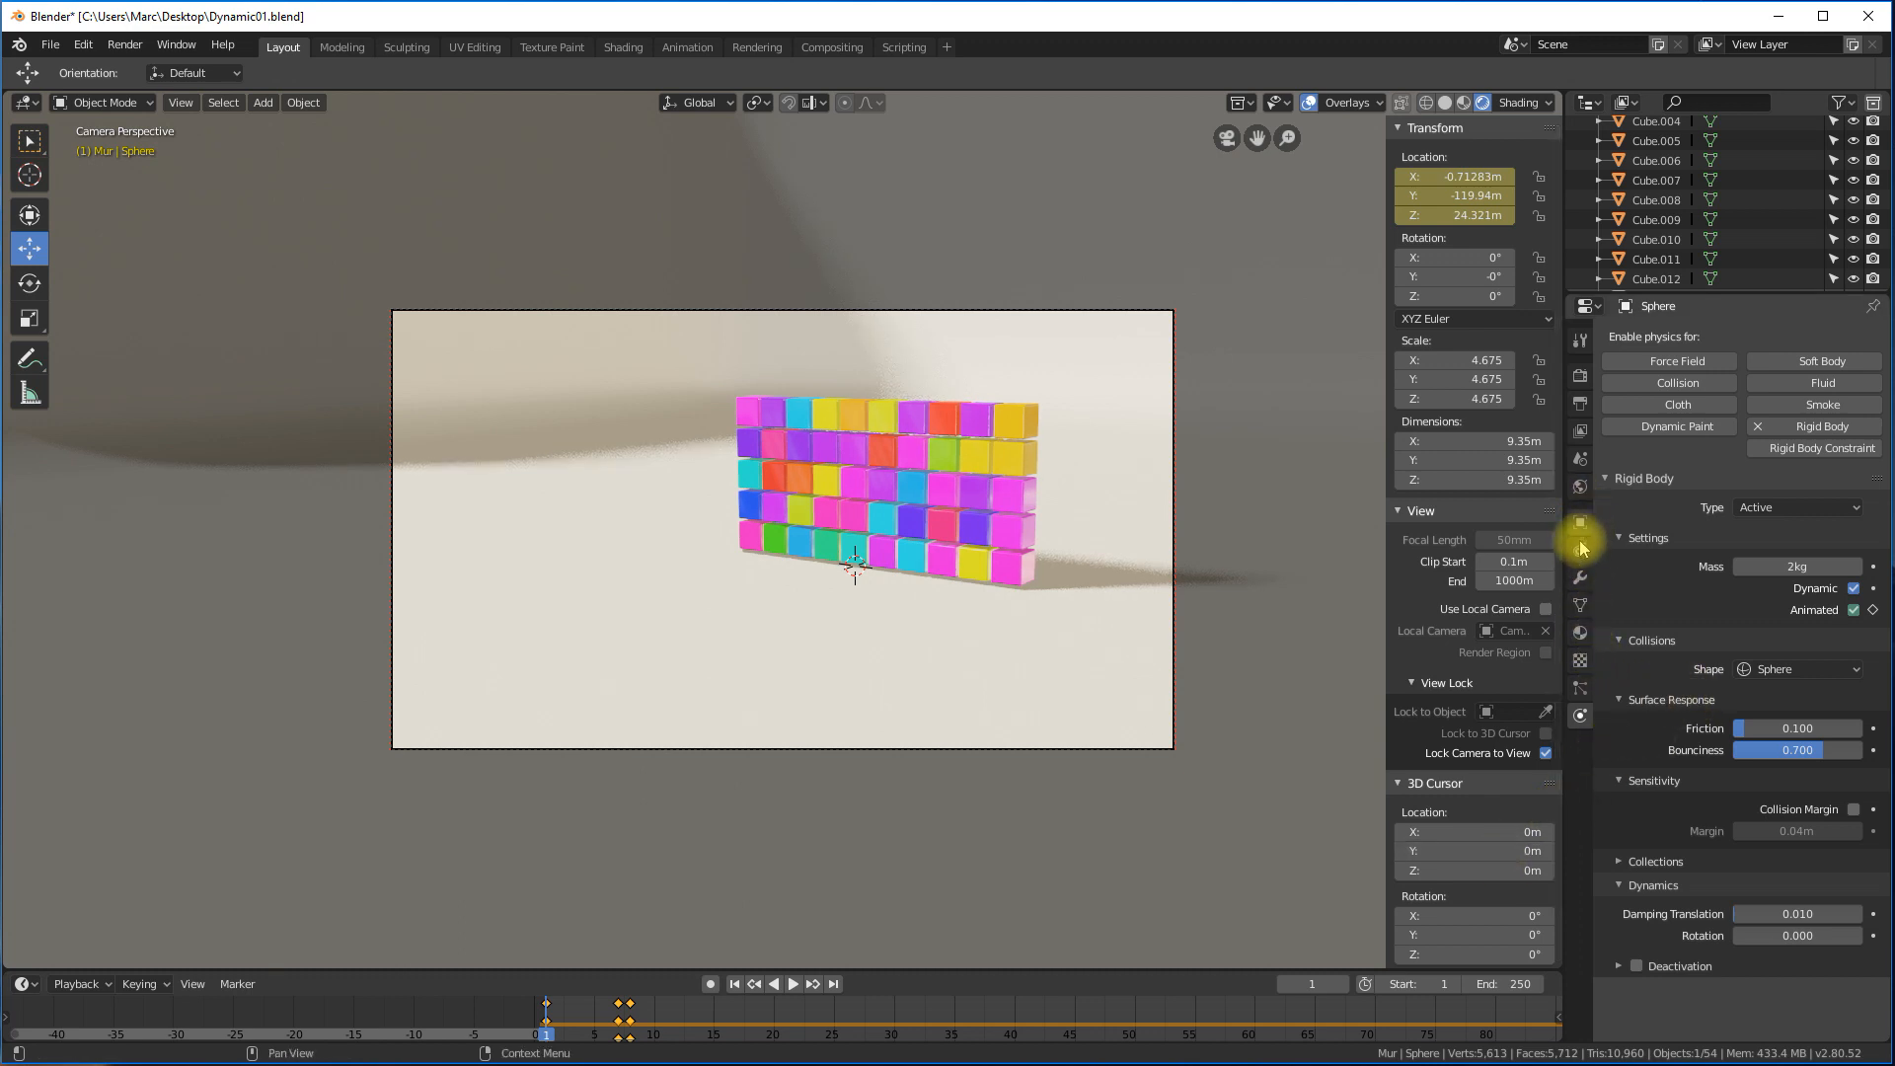
pyautogui.click(1580, 459)
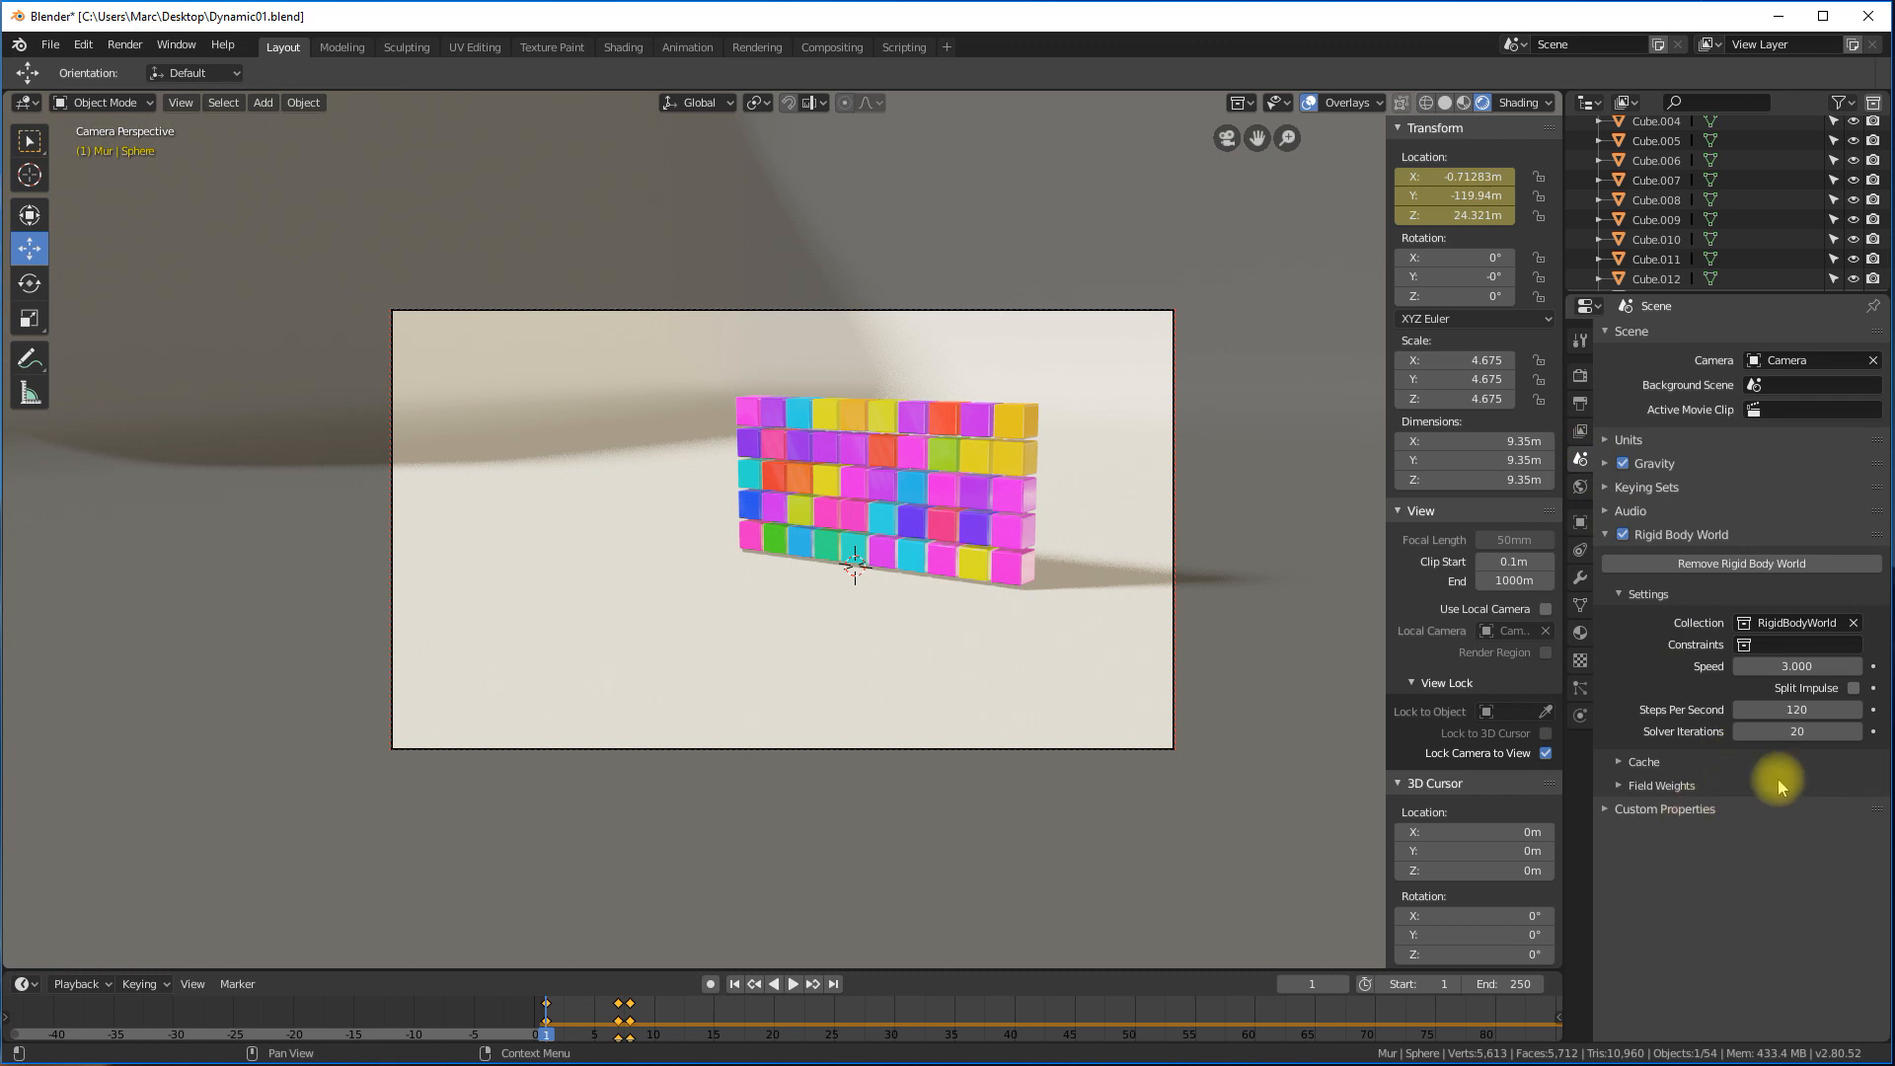
pyautogui.click(1622, 760)
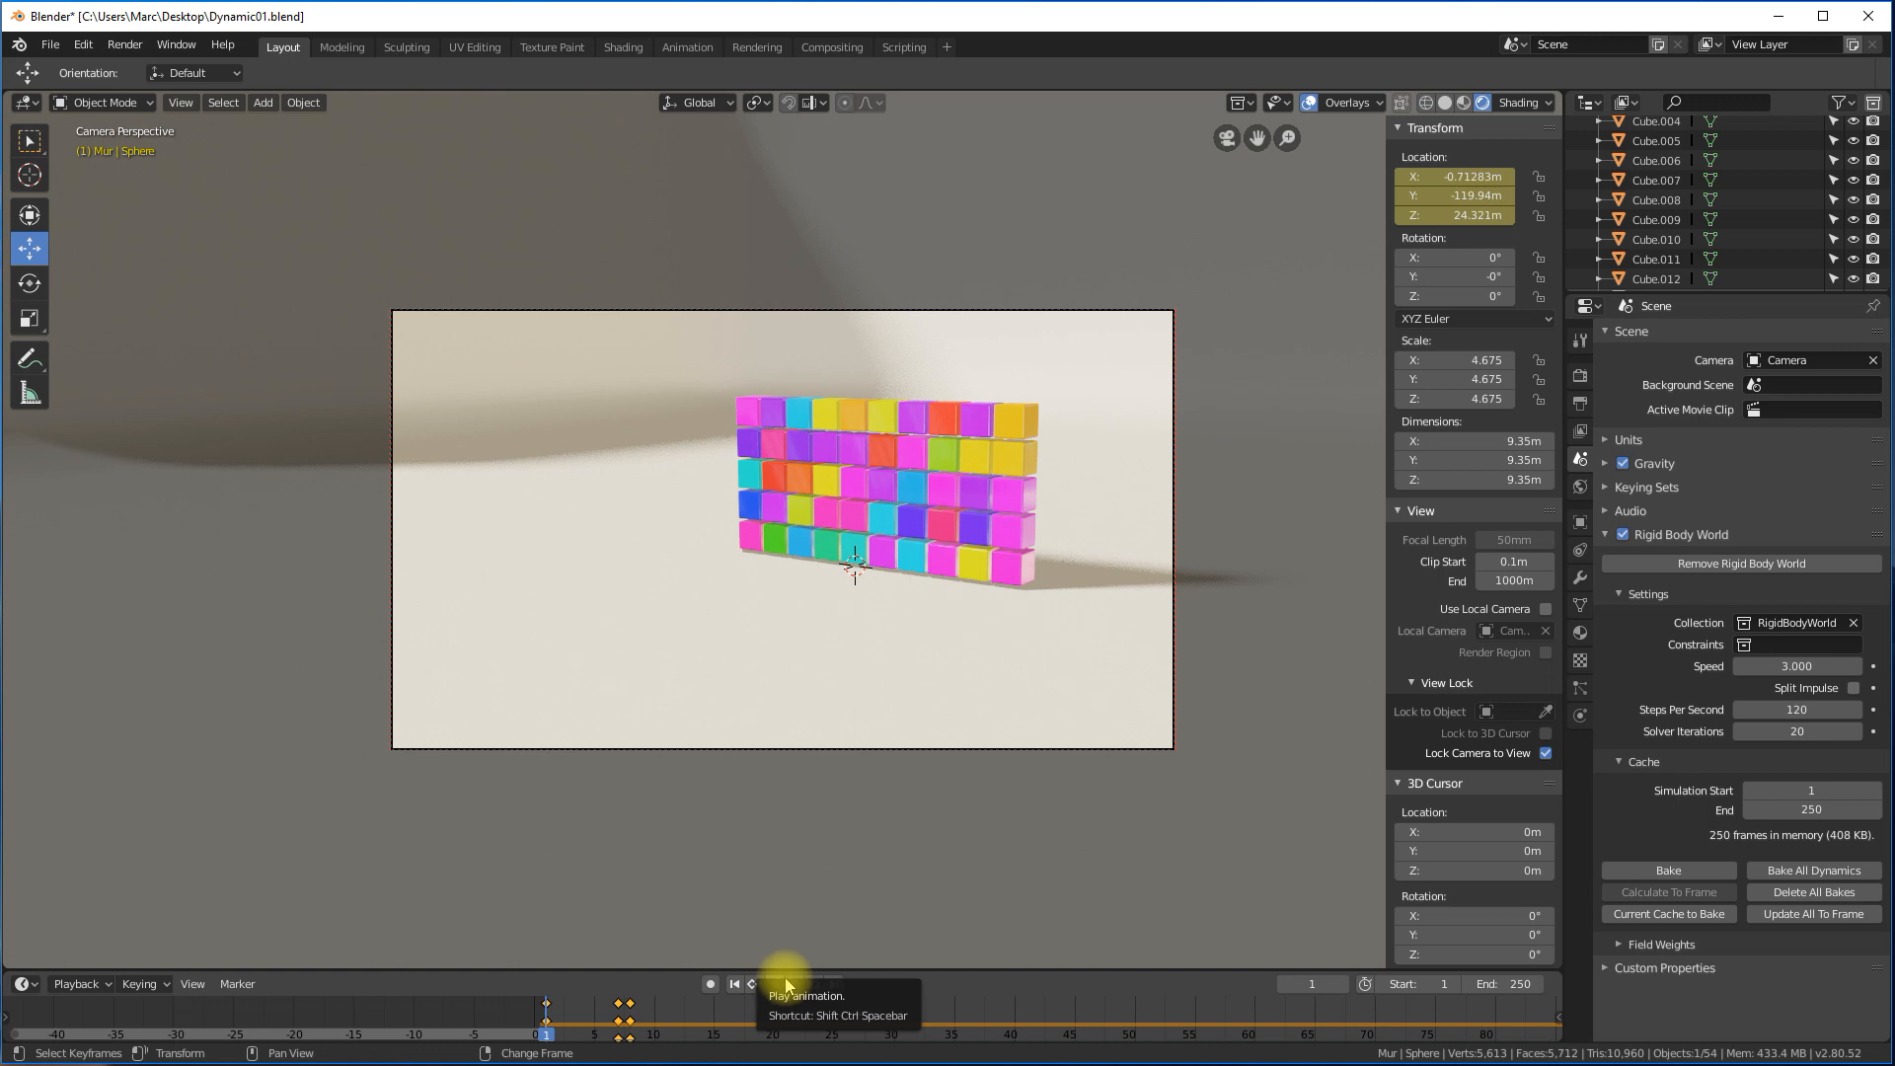
pyautogui.click(1790, 877)
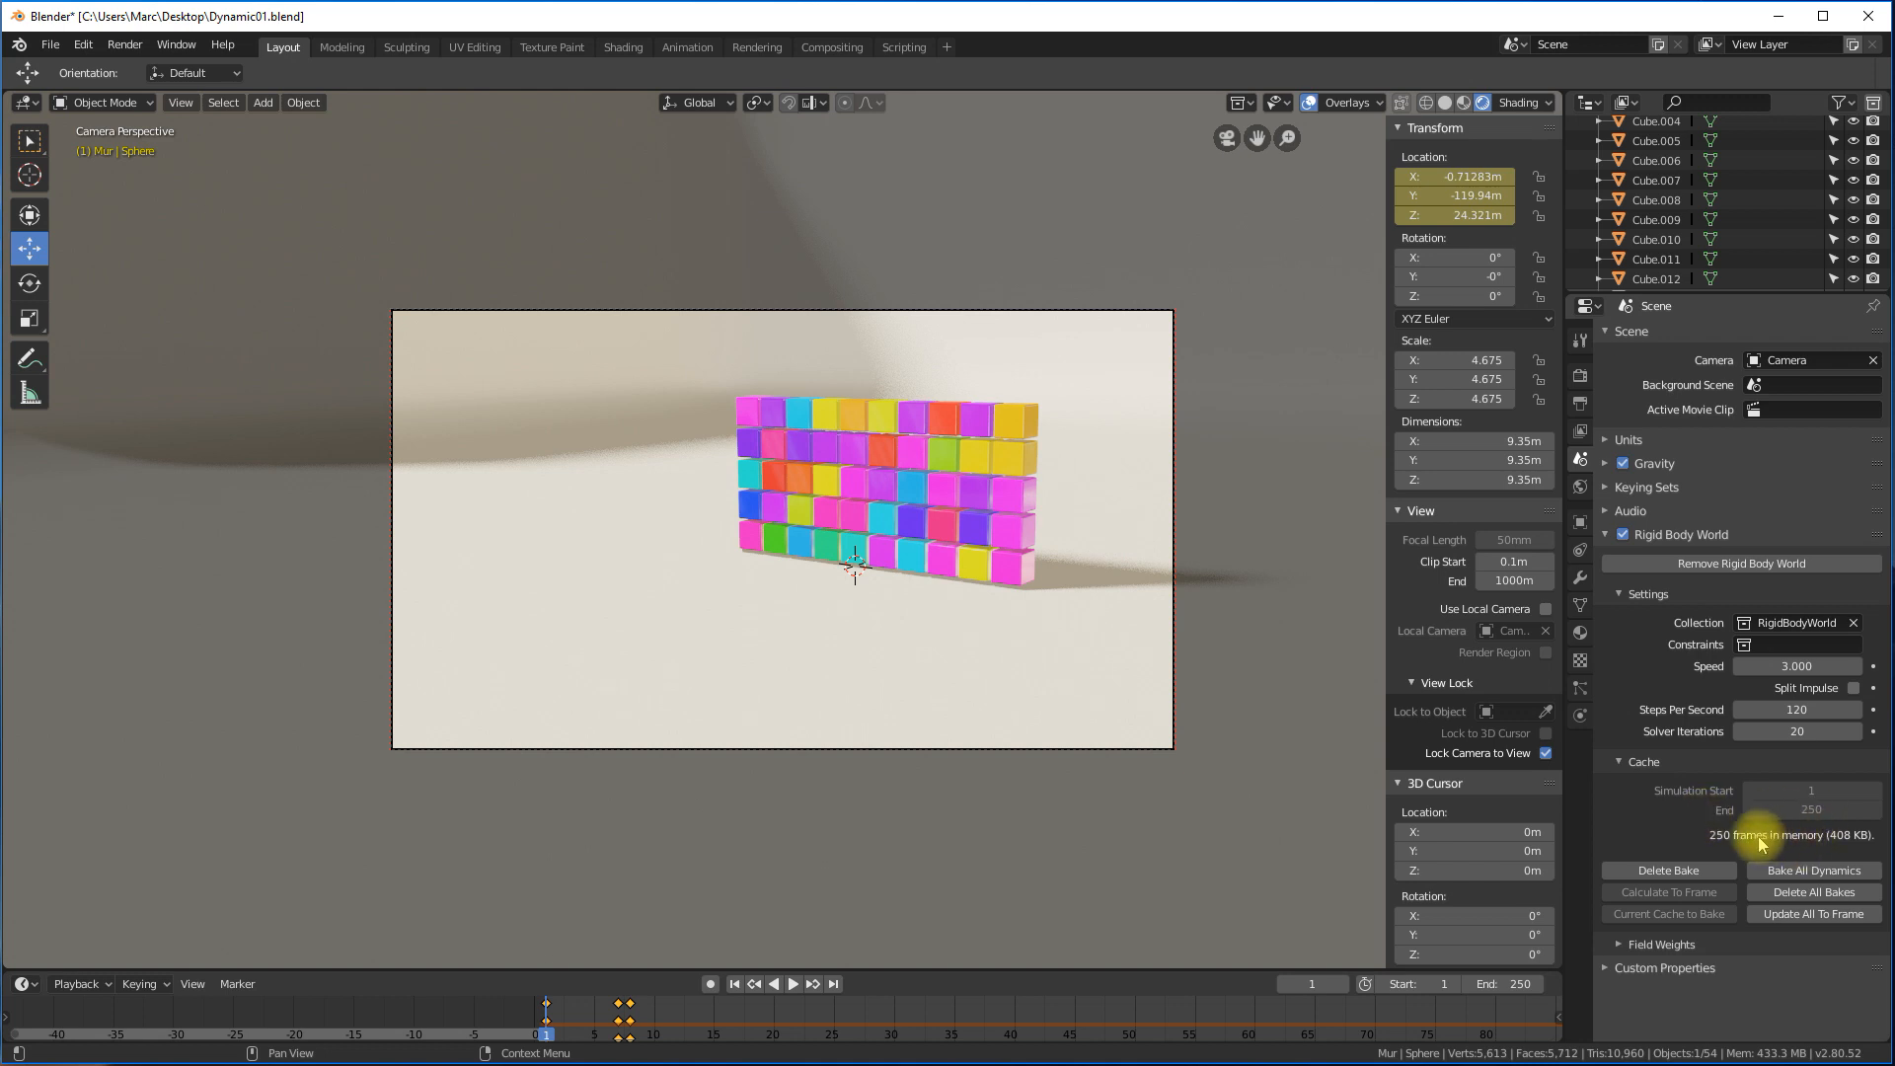
# Play the baked simulation and return to frame 1.
pyautogui.press('space')
pyautogui.moveTo(551, 1031)
pyautogui.mouseDown(button='right')
pyautogui.moveTo(673, 1031)
pyautogui.moveTo(508, 1018)
pyautogui.moveTo(549, 1029)
pyautogui.mouseUp(button='right')
pyautogui.press('space')
# Select all the cubes in the Mur collection and bake all dynamics again.
pyautogui.scroll(5, 1650, 158)
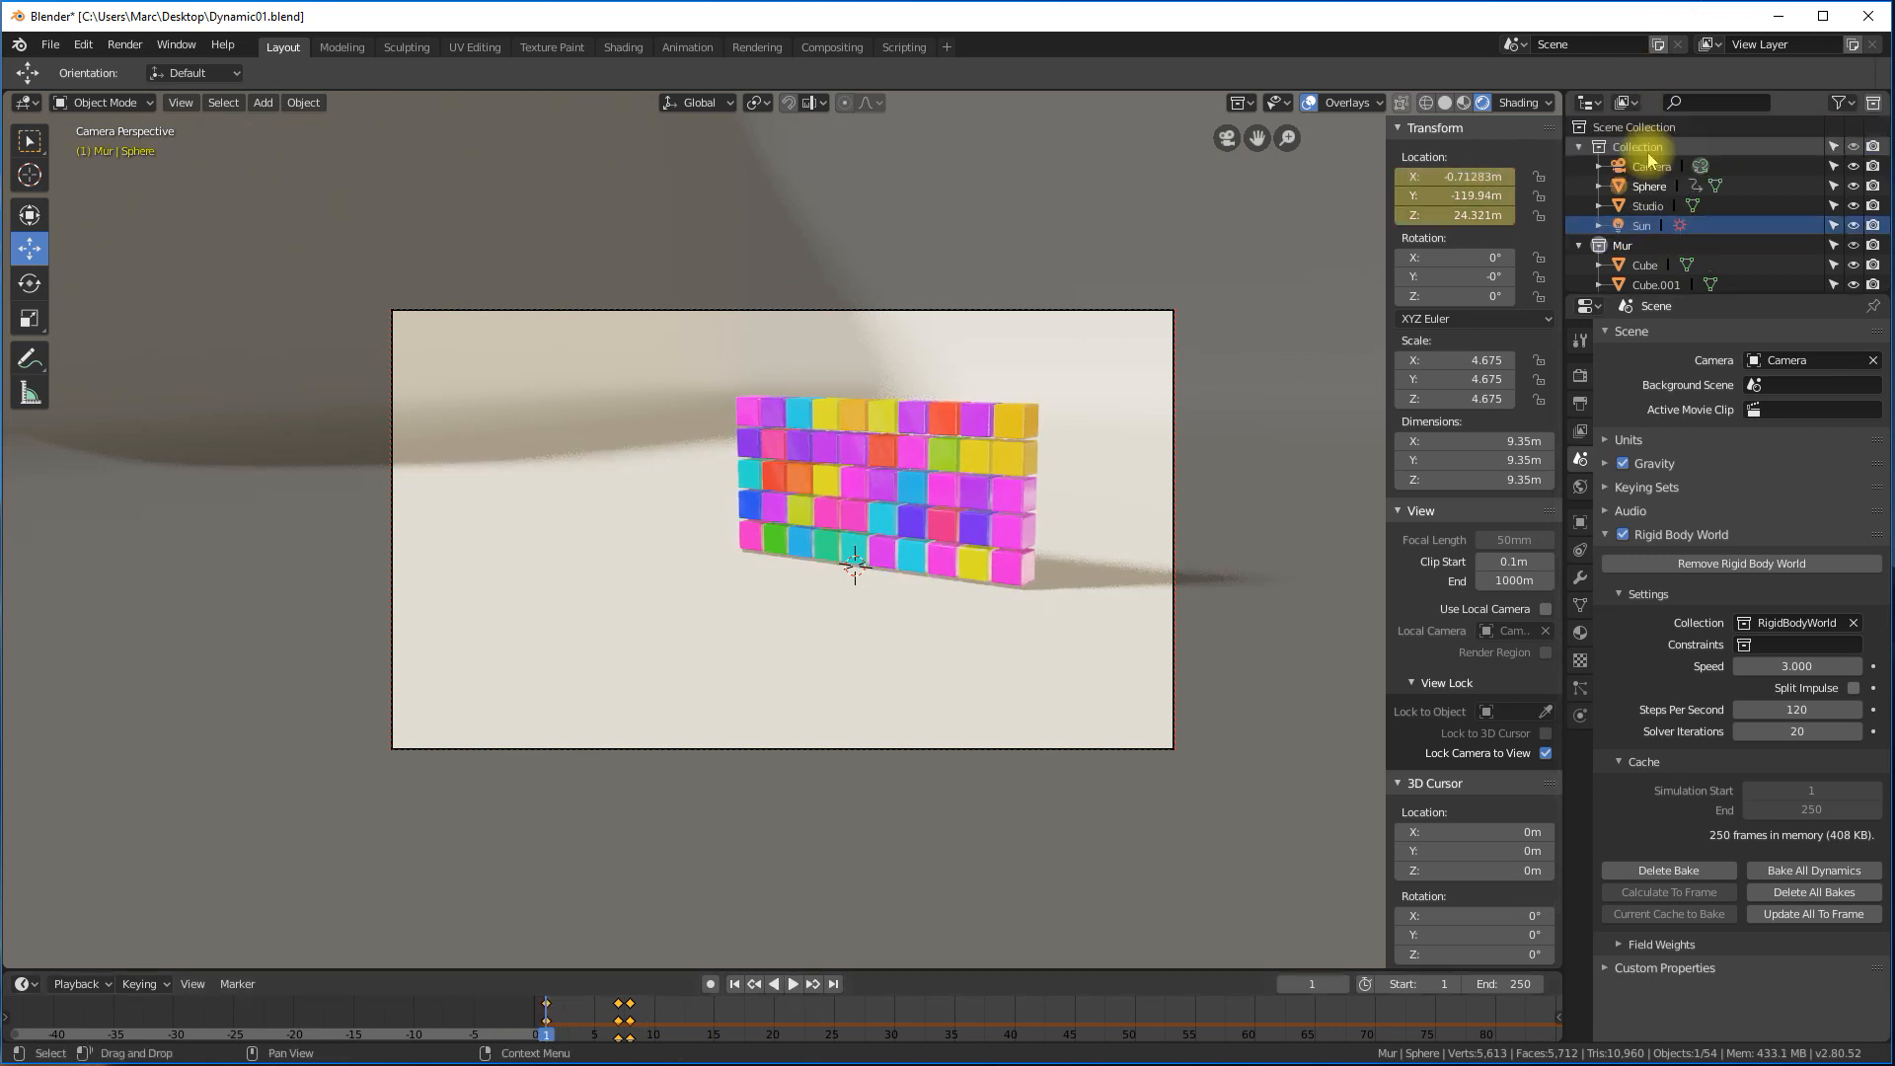
pyautogui.rightClick(1635, 245)
pyautogui.rightClick(1658, 258)
pyautogui.click(1611, 246)
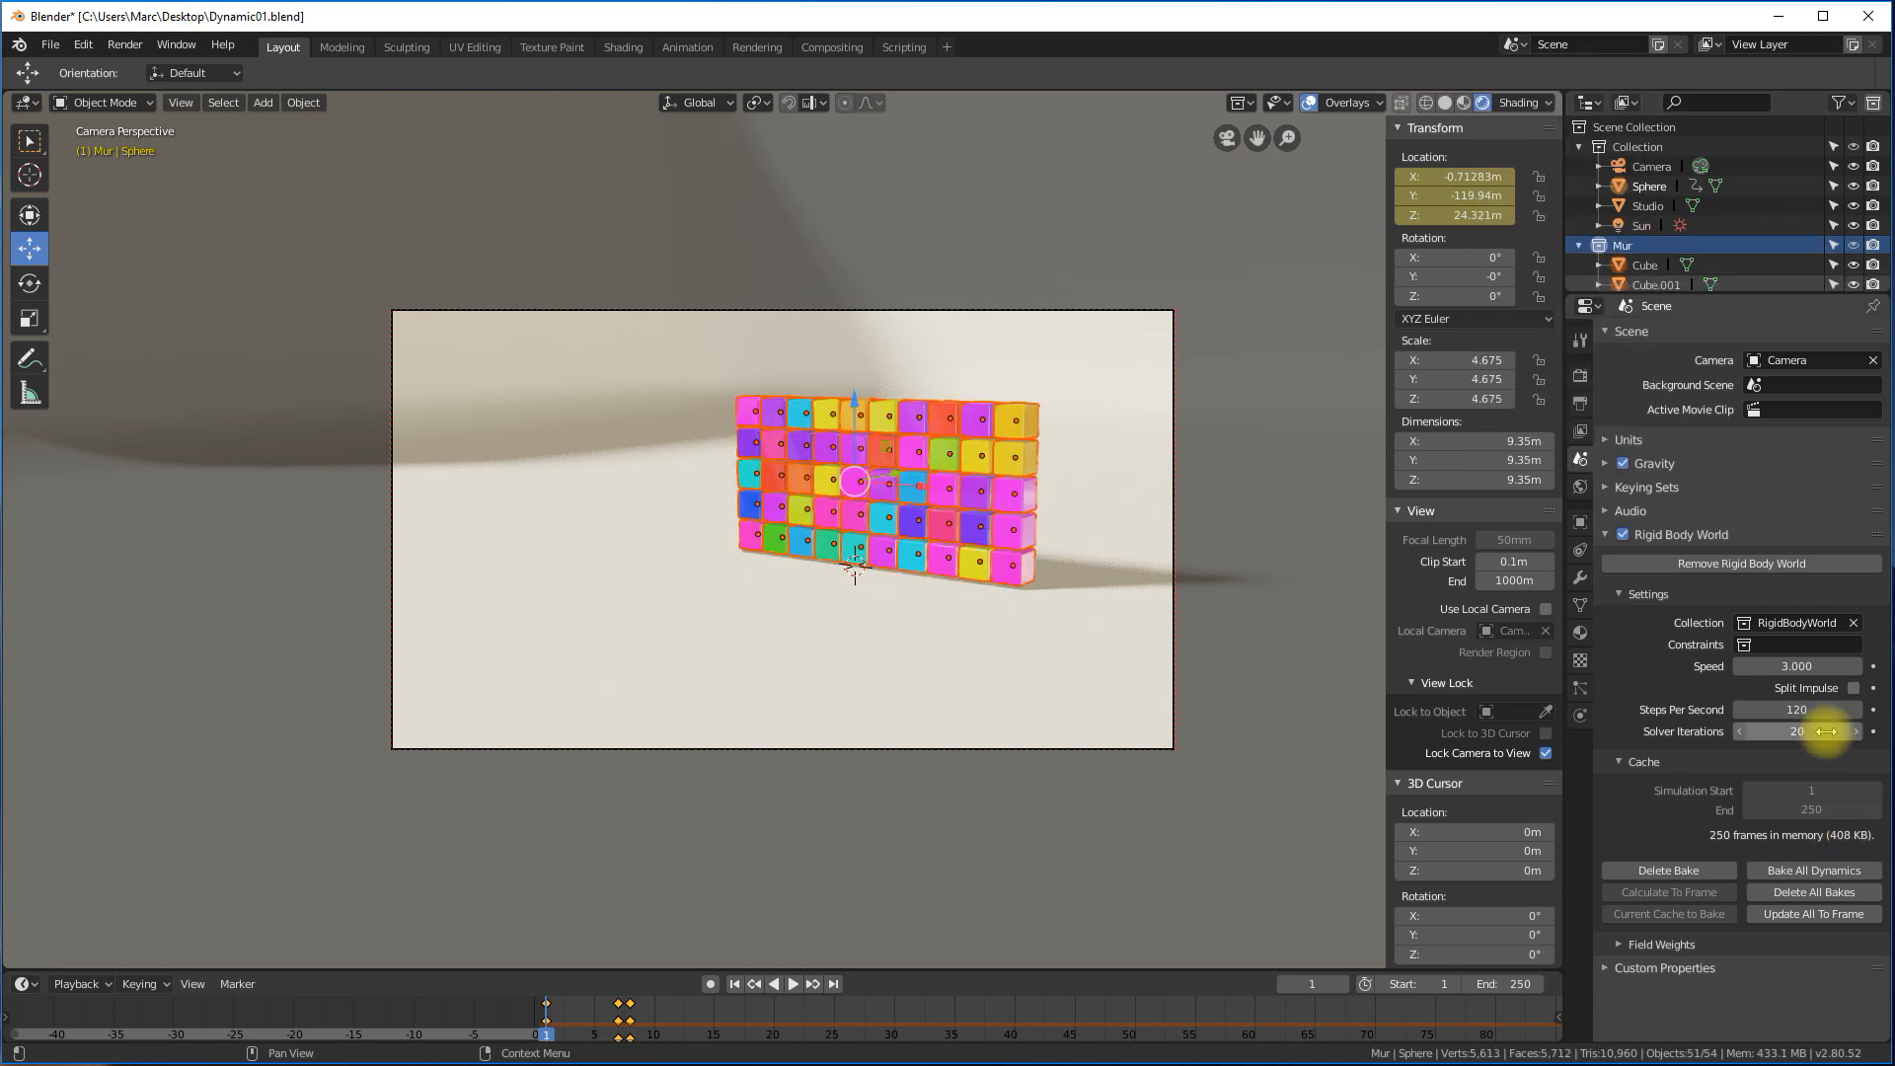
pyautogui.click(1792, 874)
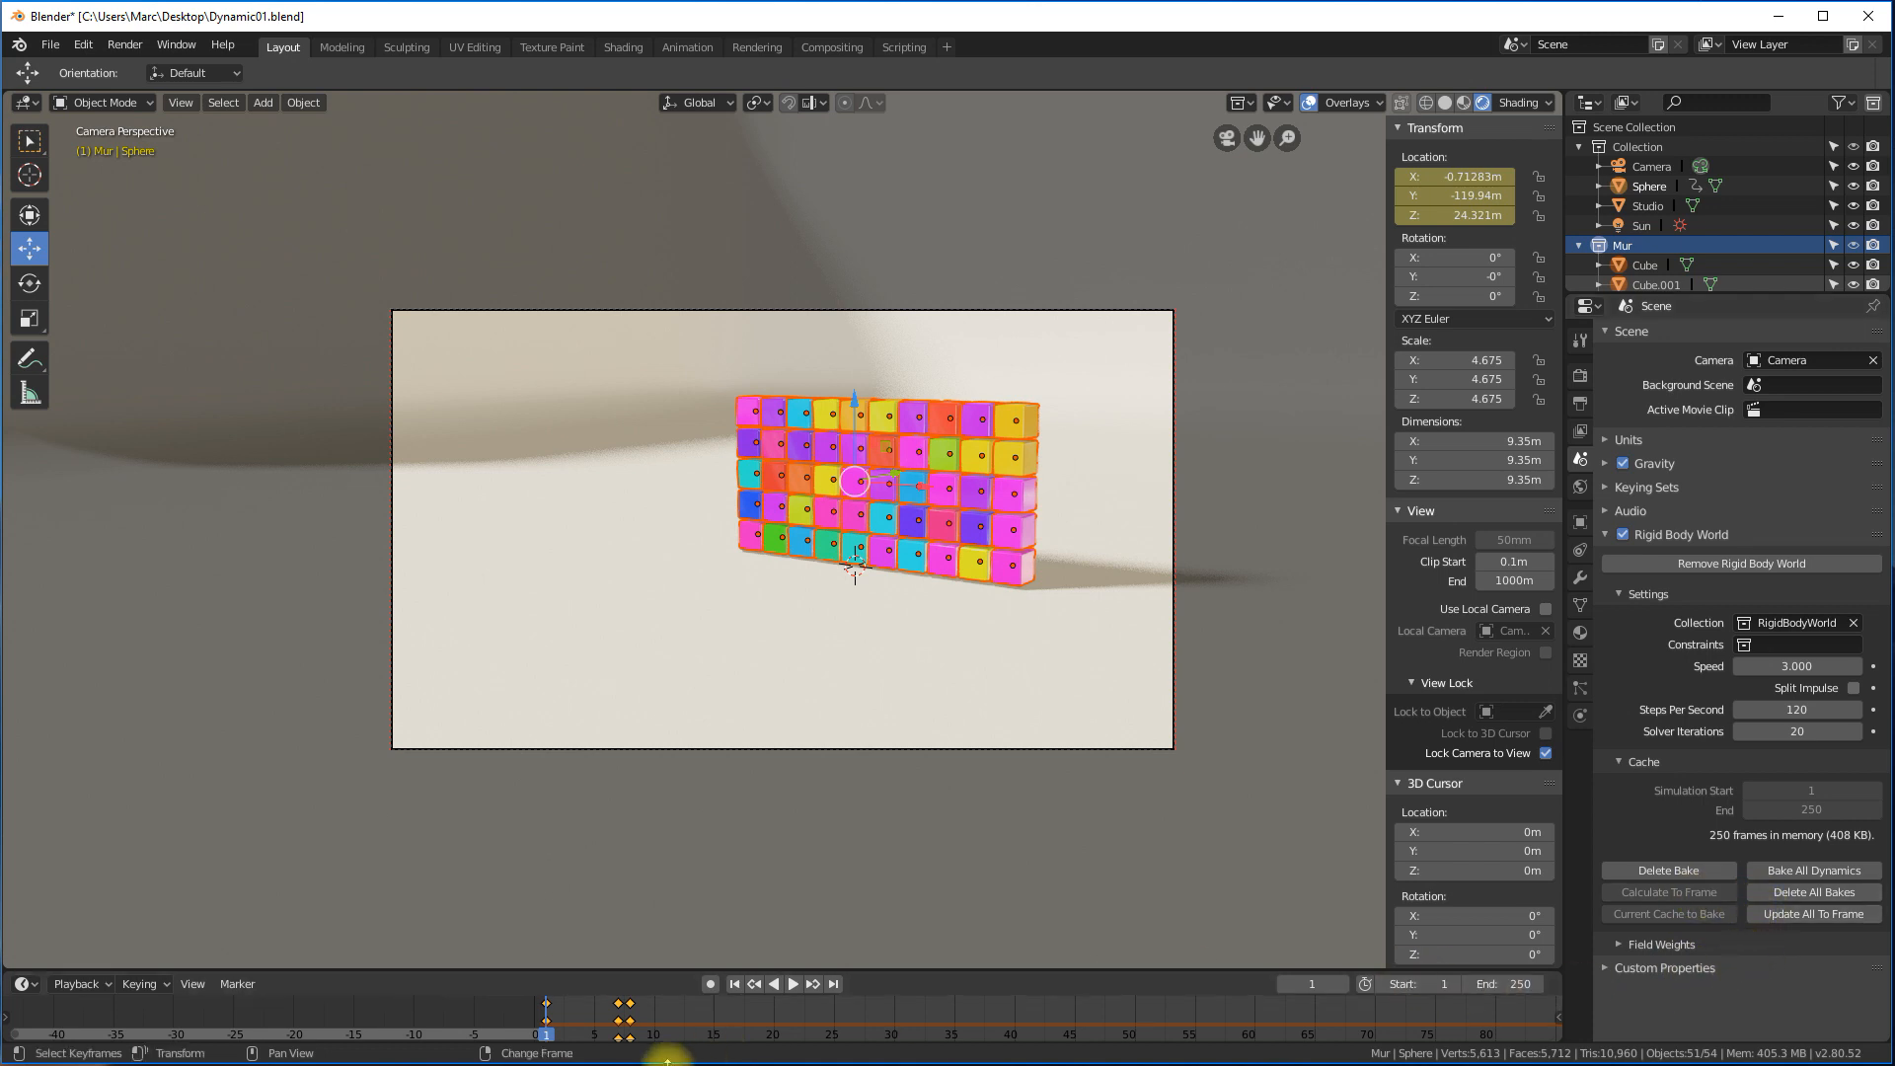
# Select the sphere, replay the baked simulation from frame 1, and move the current frame to 10.
pyautogui.click(1643, 187)
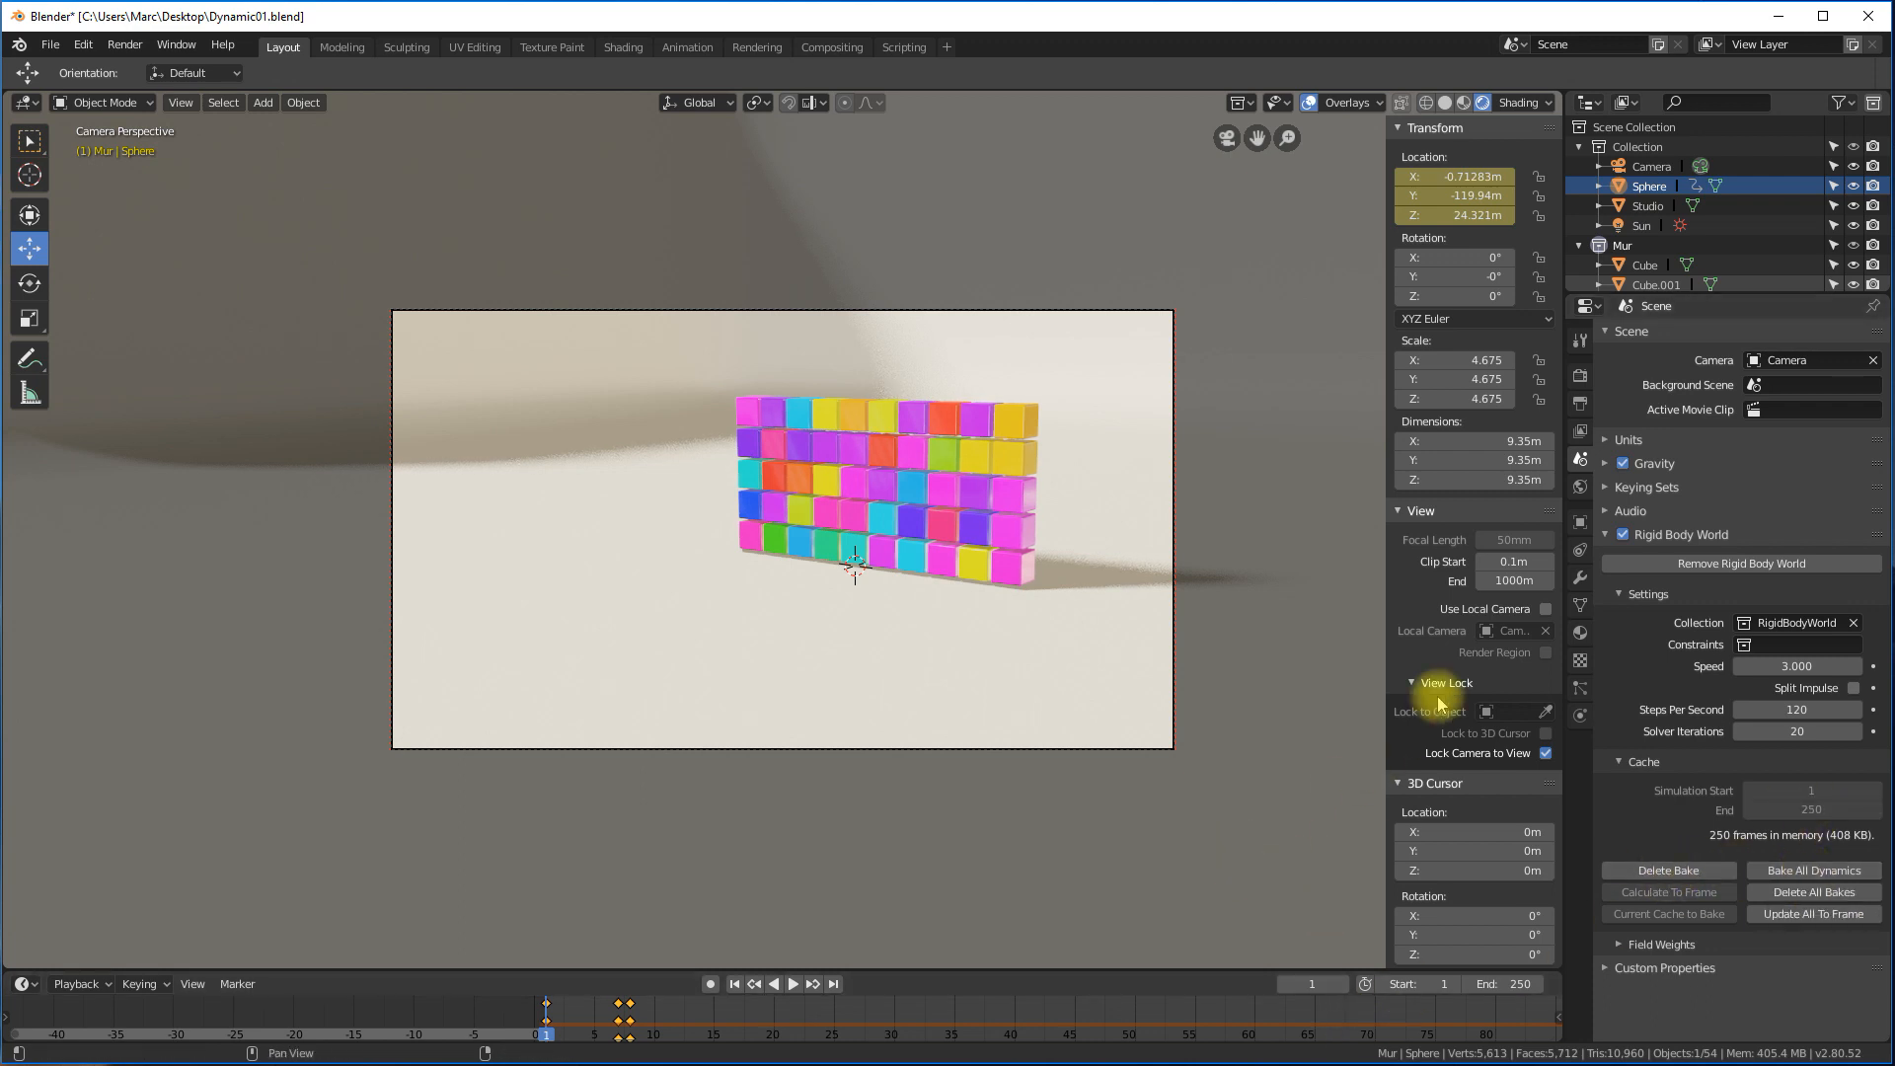
pyautogui.press('space')
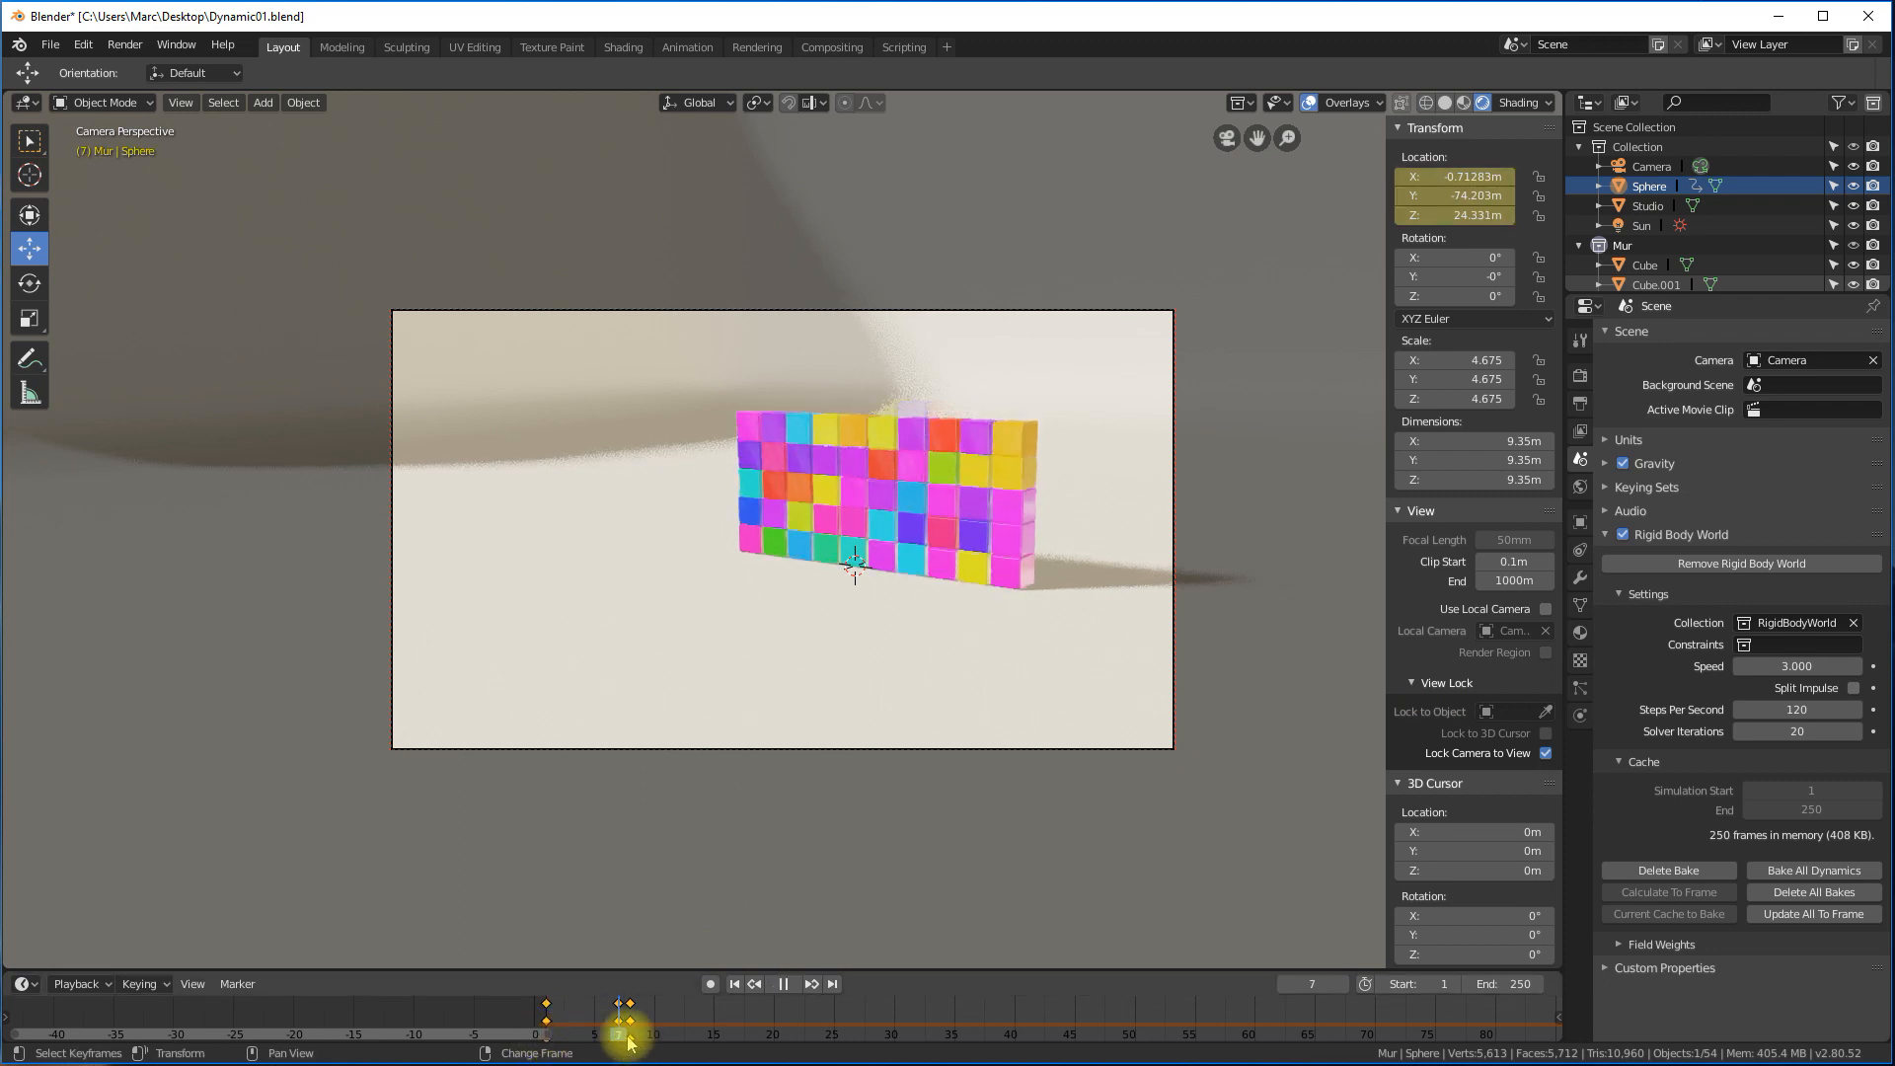
pyautogui.moveTo(893, 1023); pyautogui.dragTo(544, 1017)
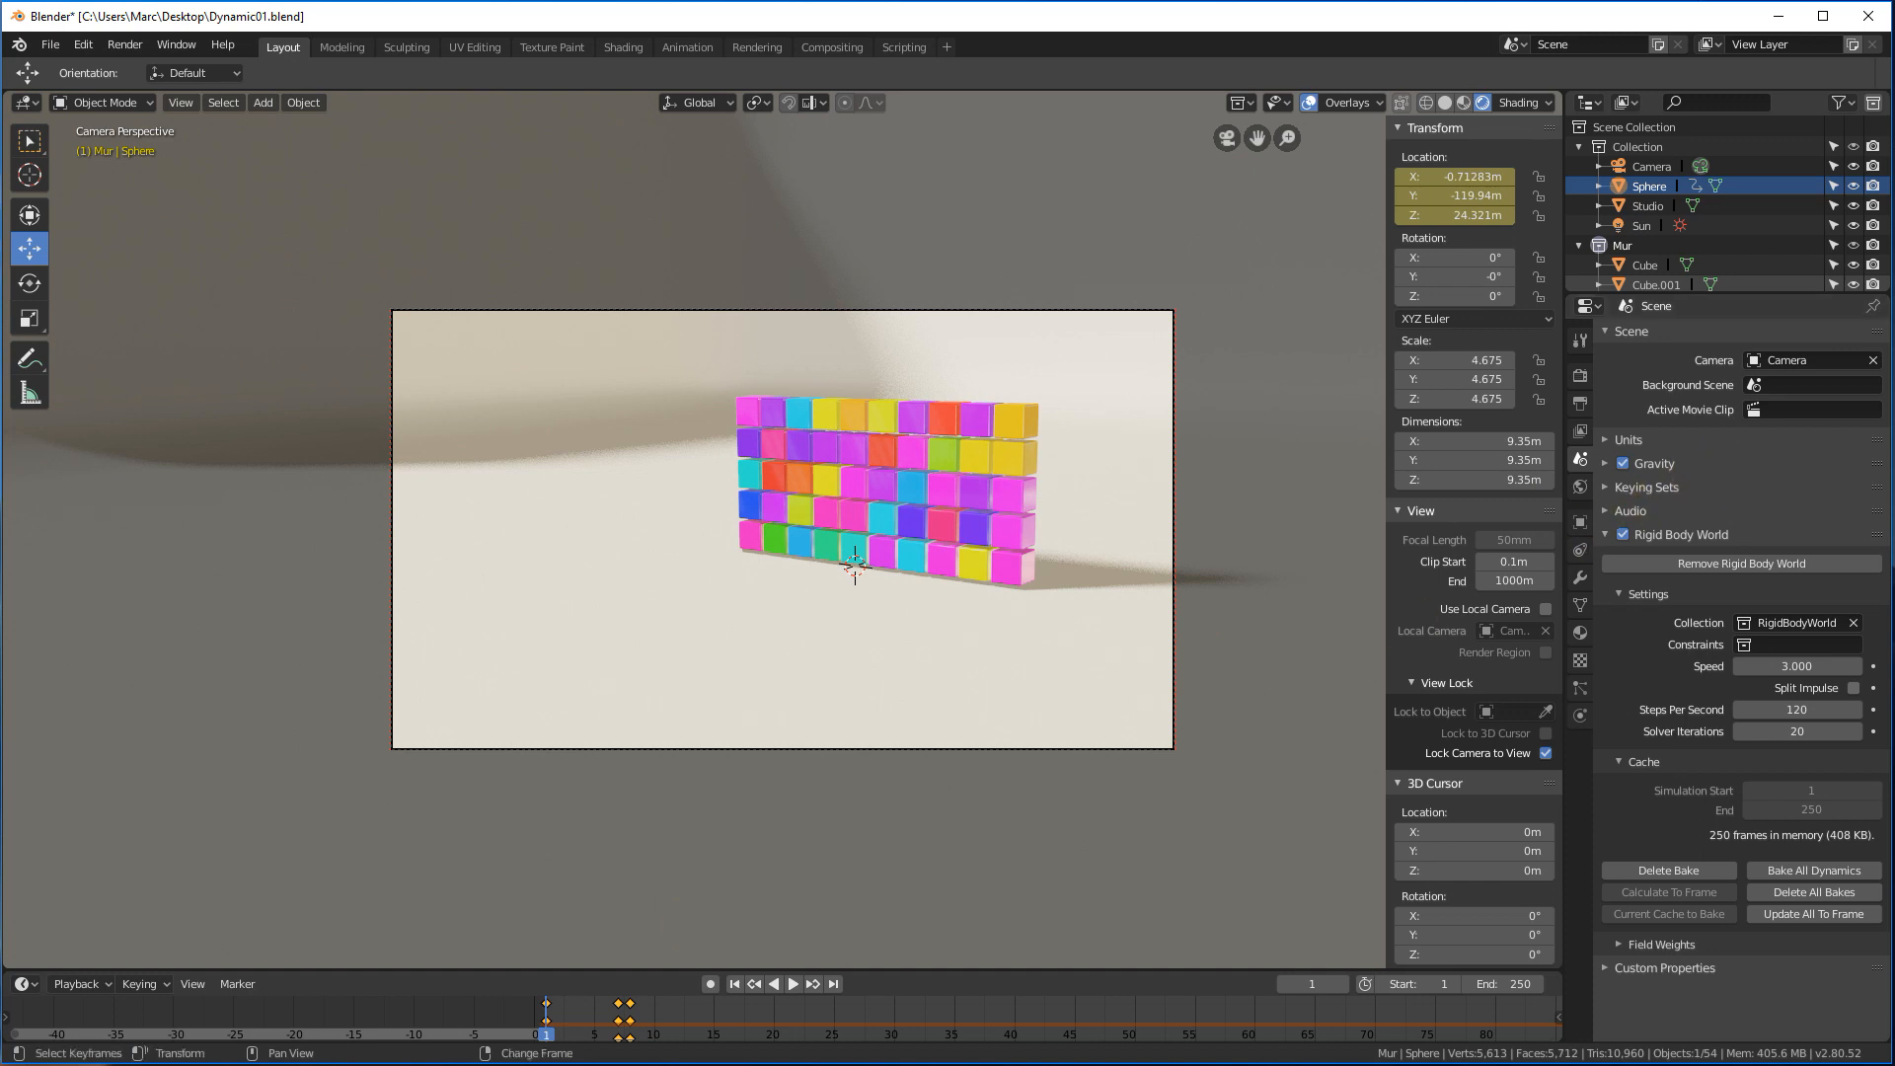
pyautogui.press('space')
pyautogui.moveTo(560, 1042); pyautogui.dragTo(642, 1017)
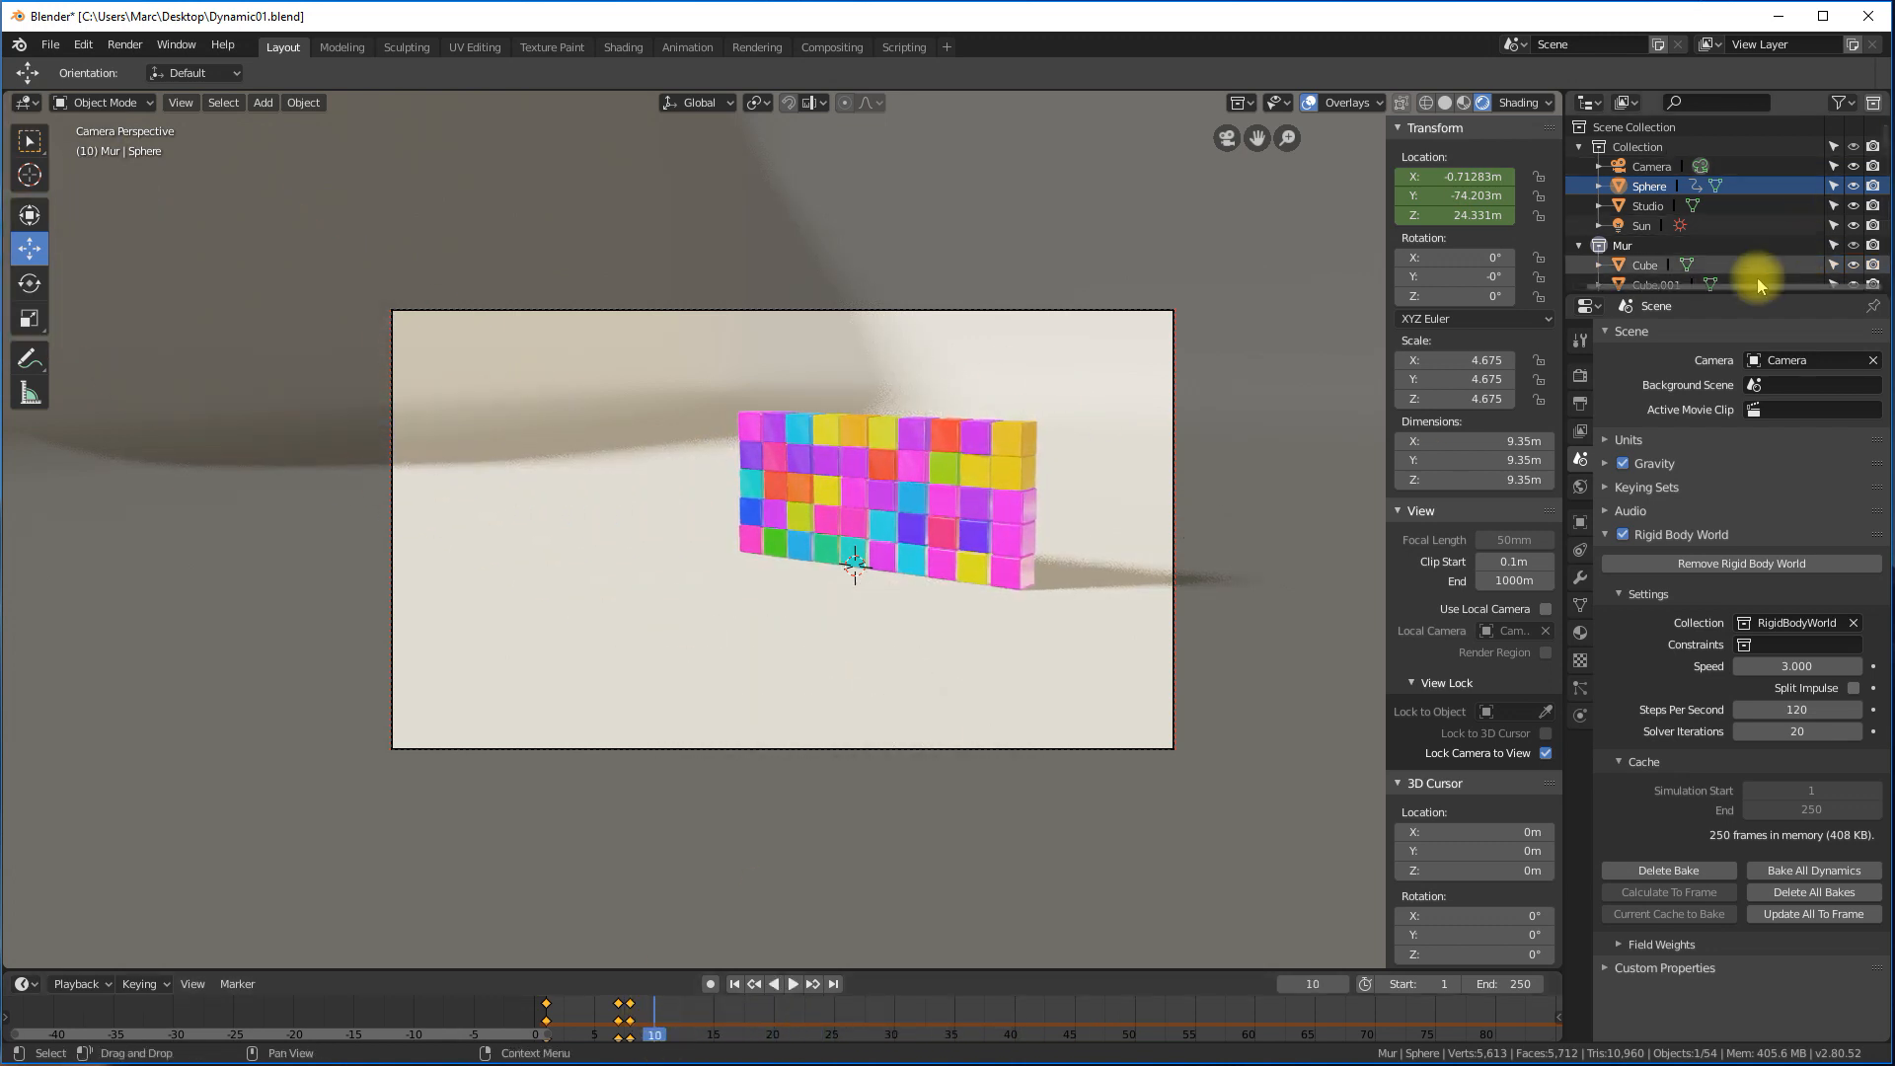
# Set the start frame of the render output range to 10.
pyautogui.click(1579, 375)
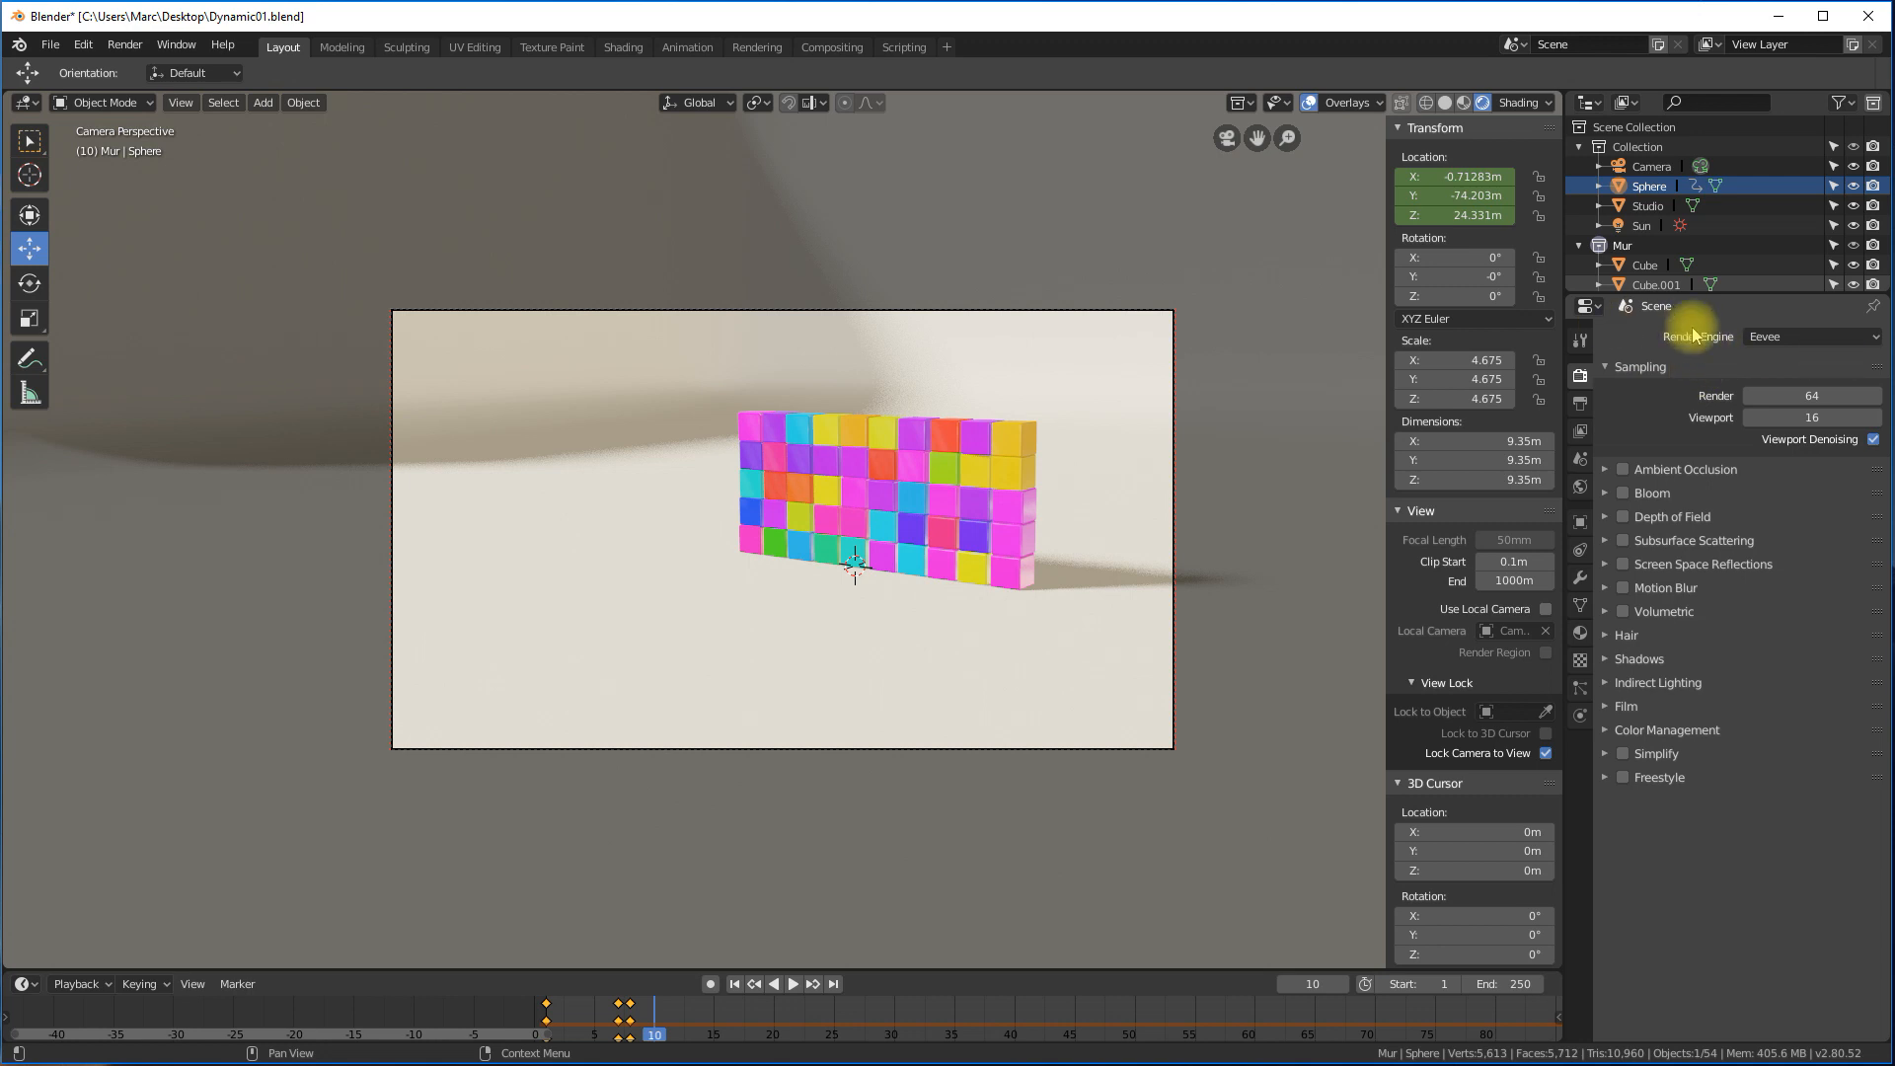
pyautogui.click(1579, 402)
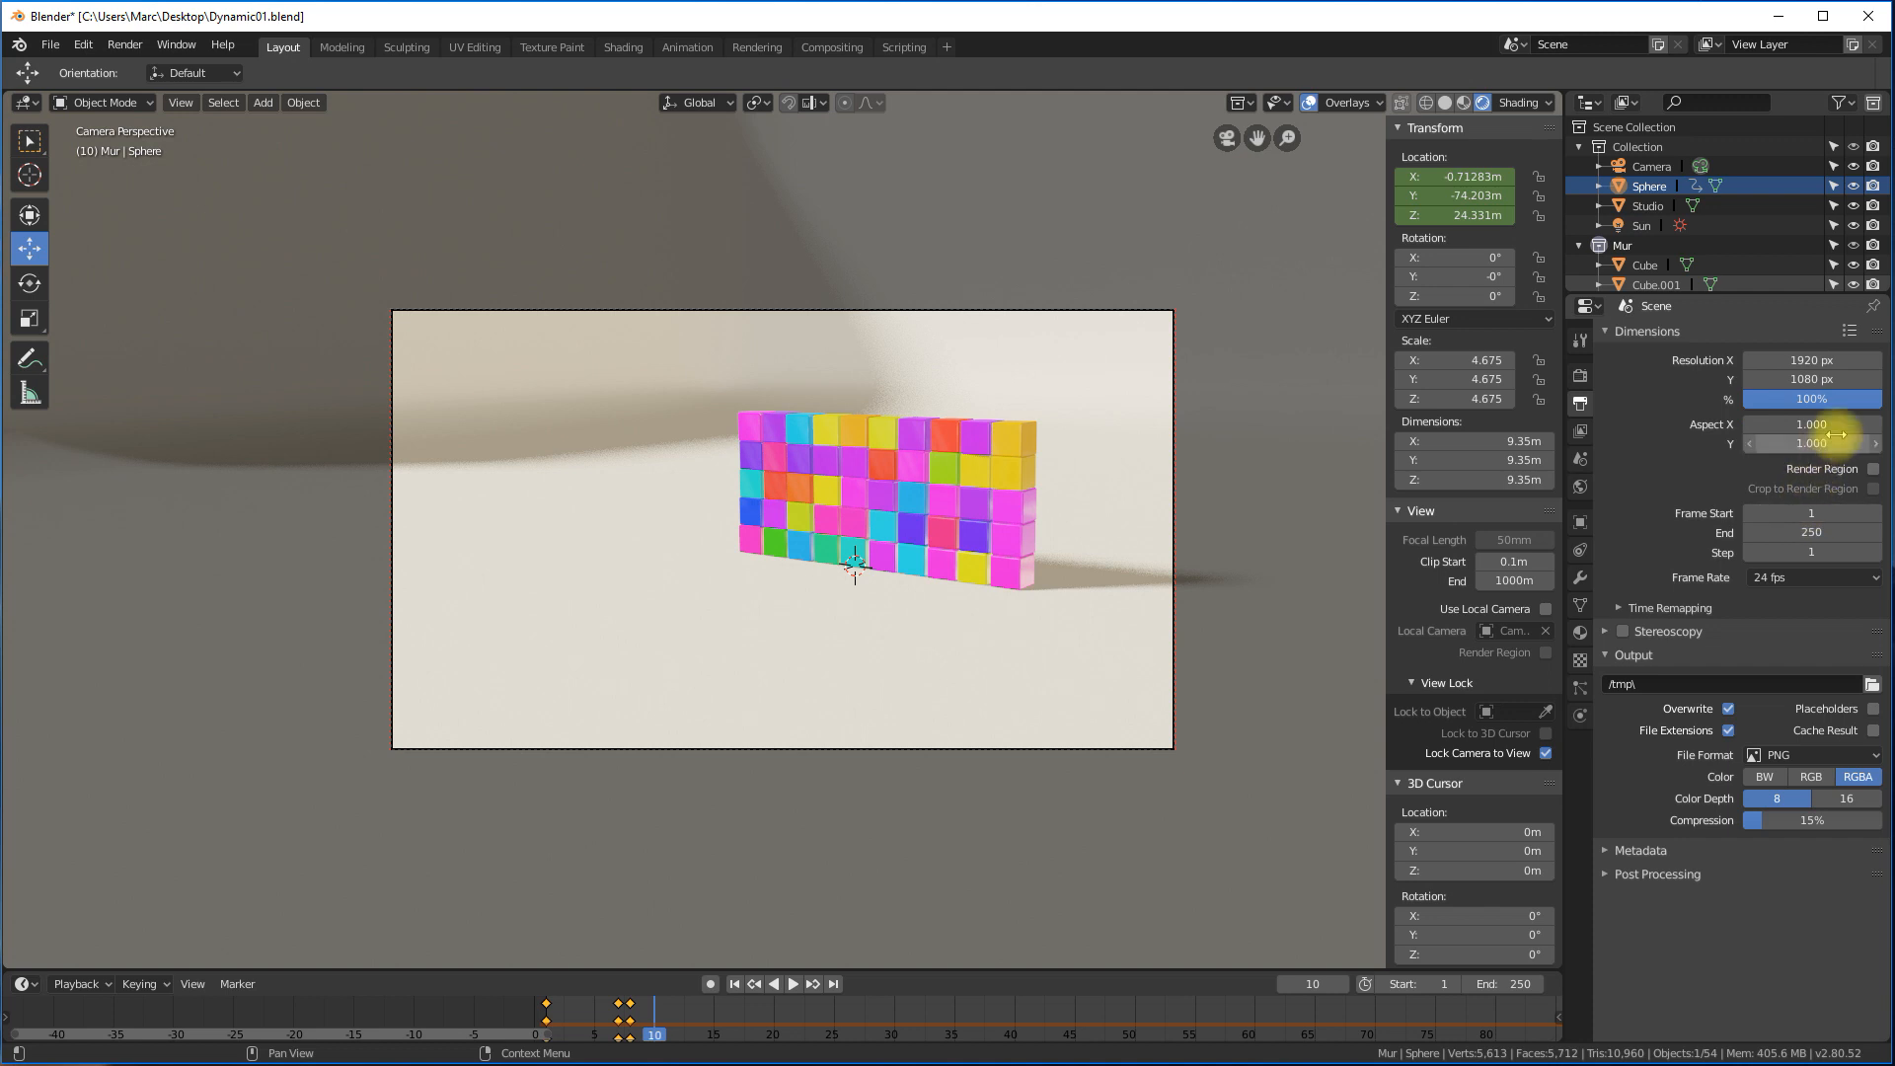
pyautogui.click(1828, 534)
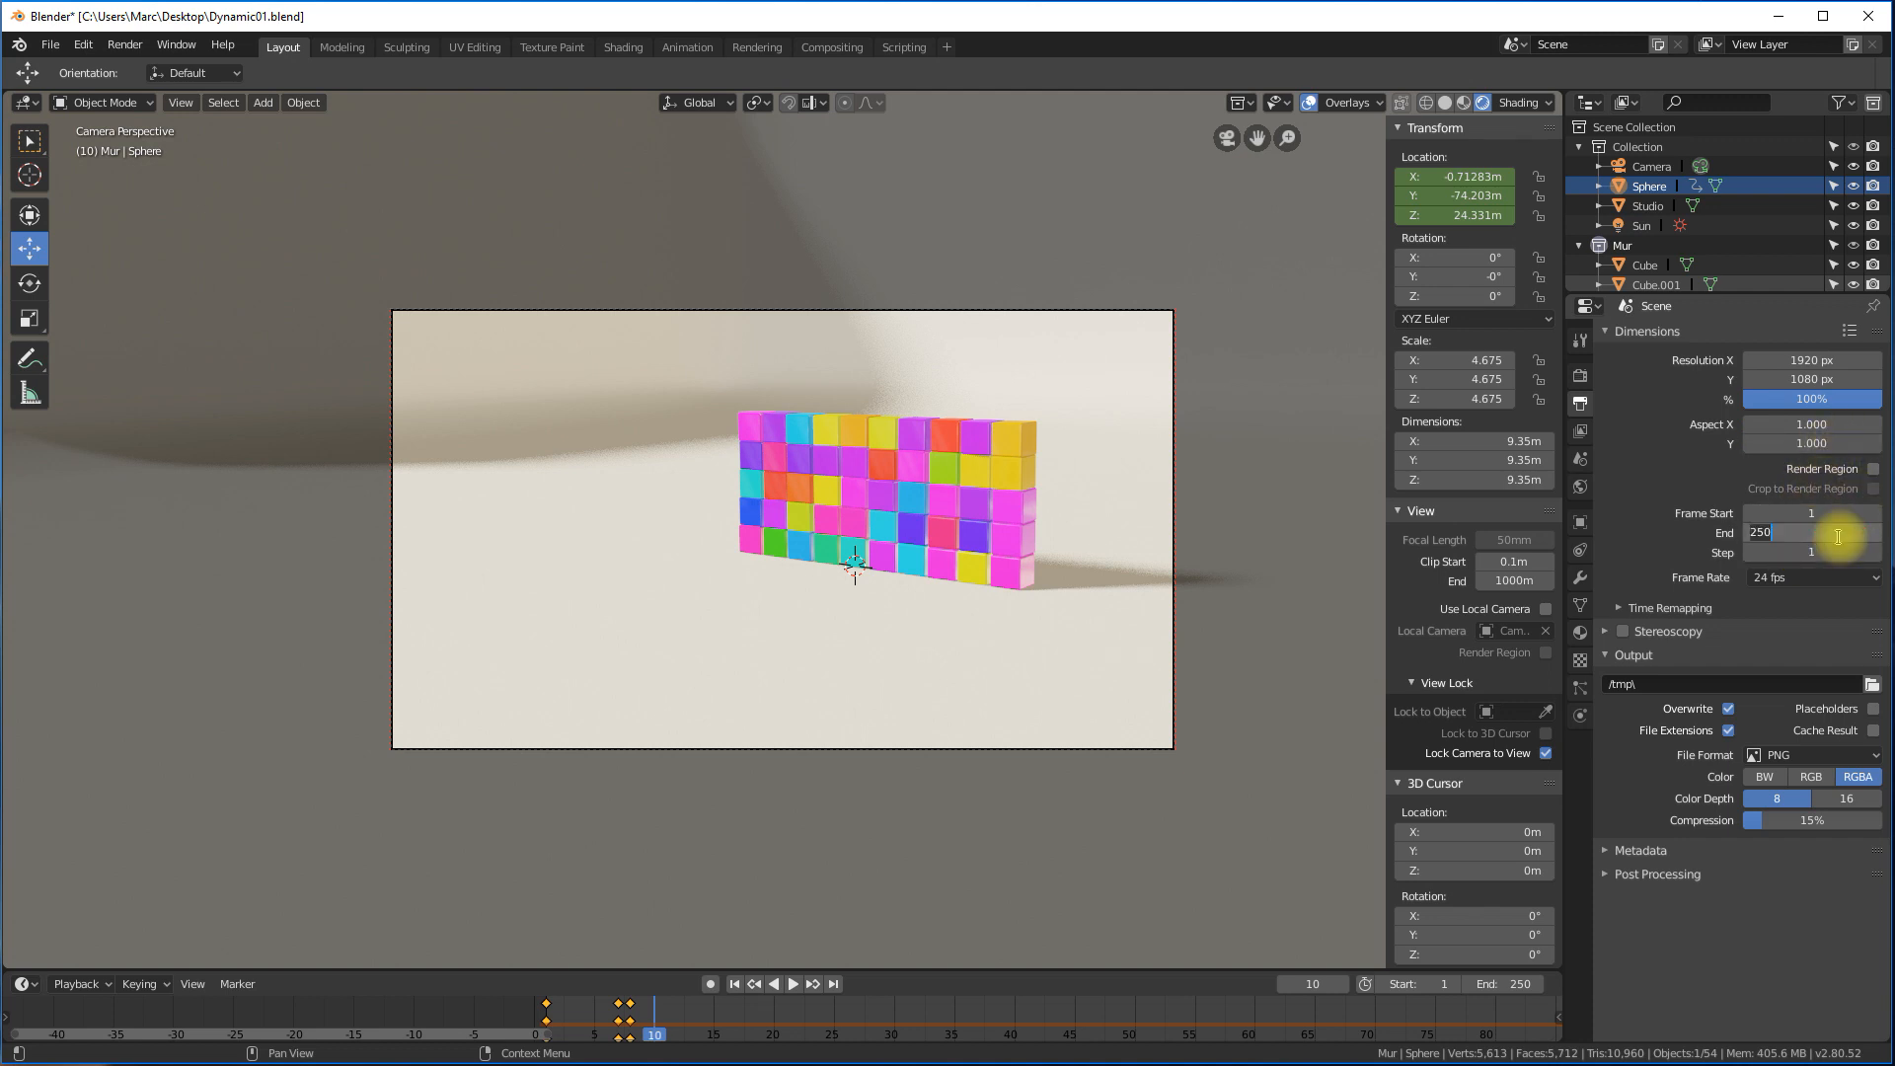
pyautogui.press('Return')
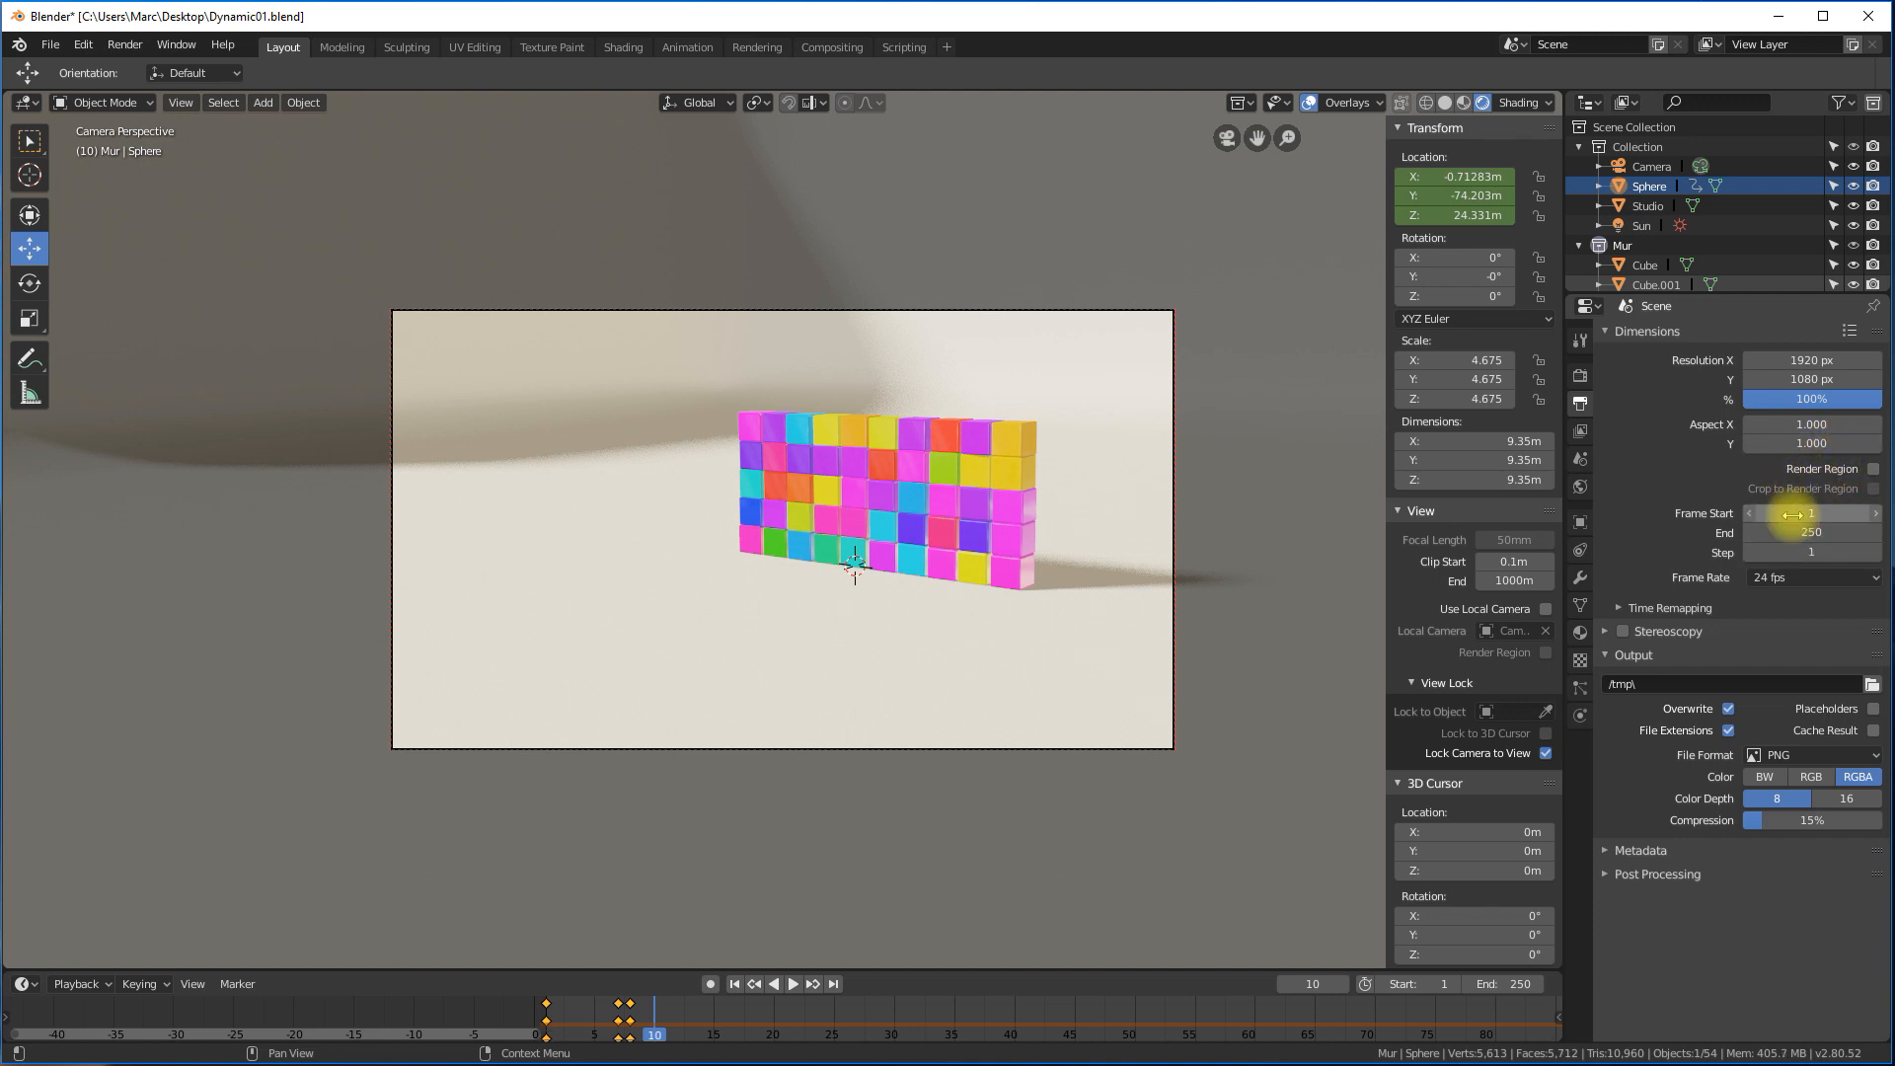
pyautogui.press('Return')
pyautogui.write('0')
pyautogui.press('BackSpace')
pyautogui.write('10')
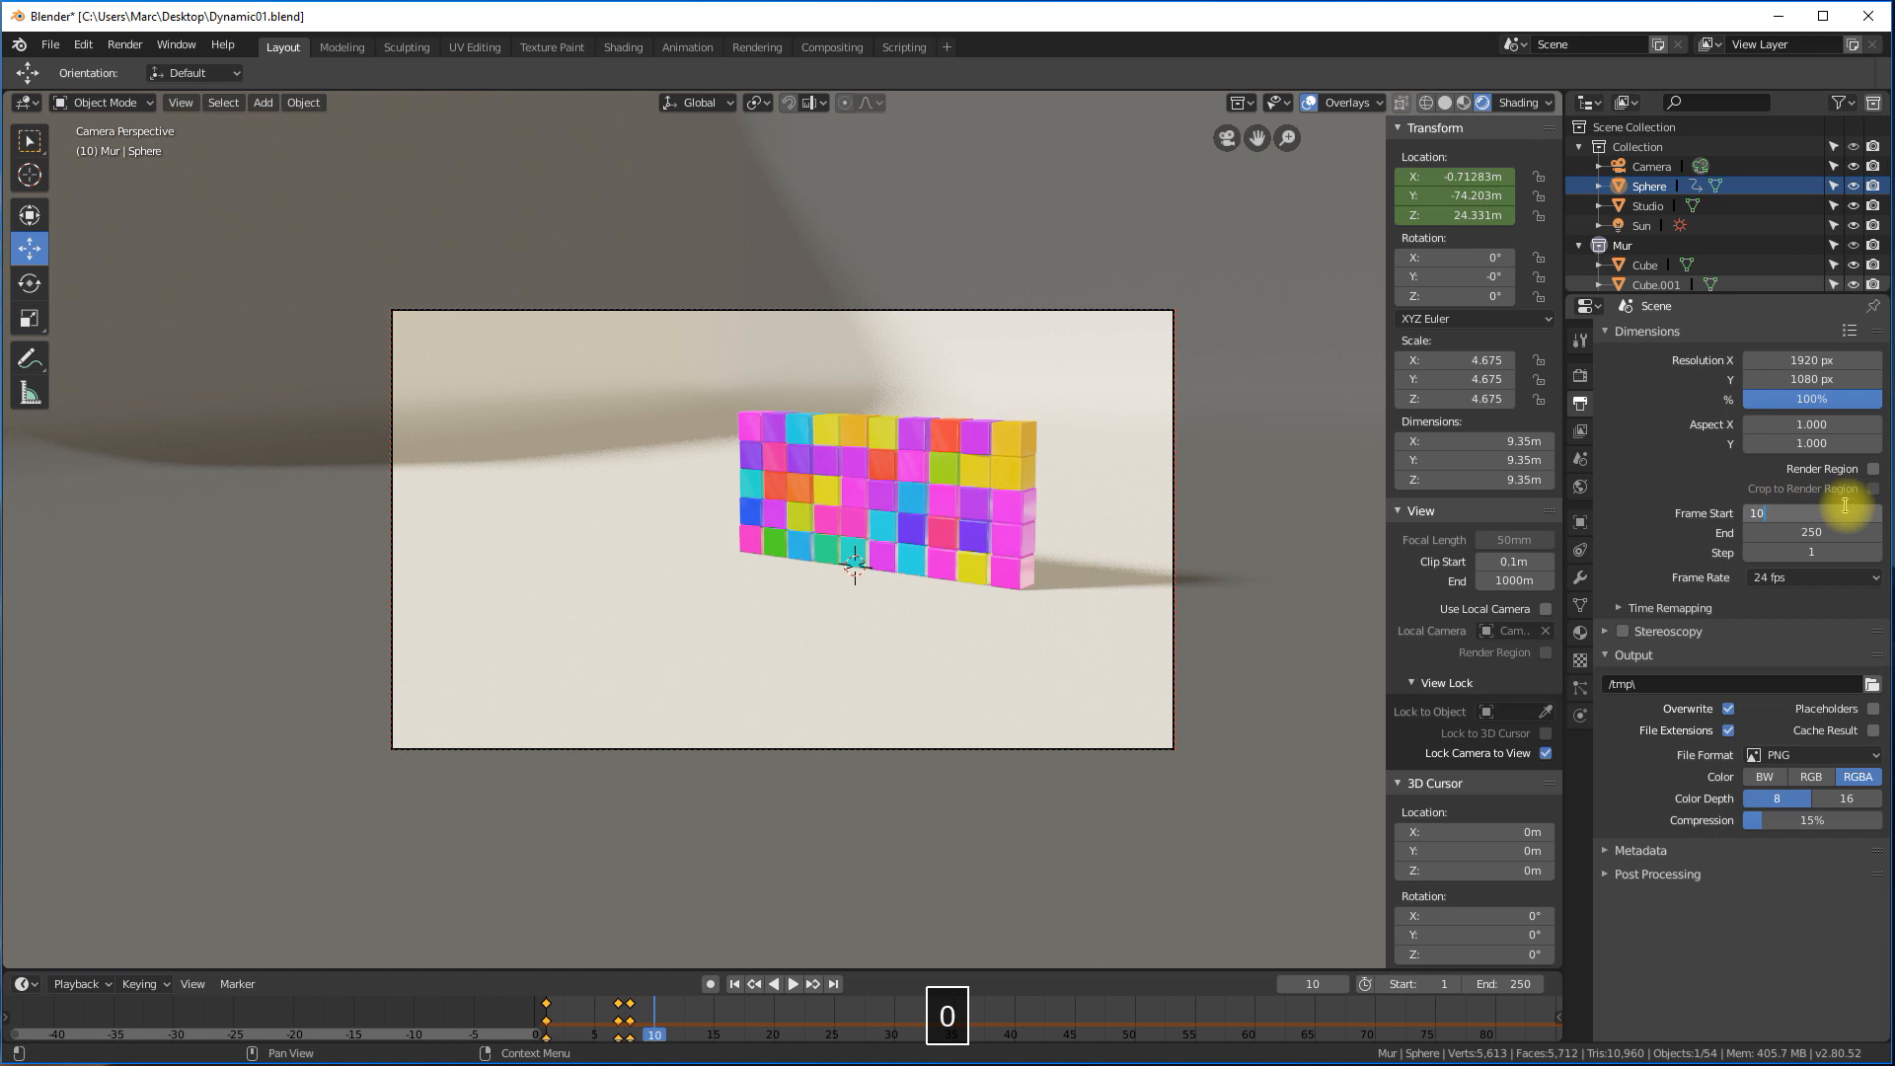
pyautogui.press('Return')
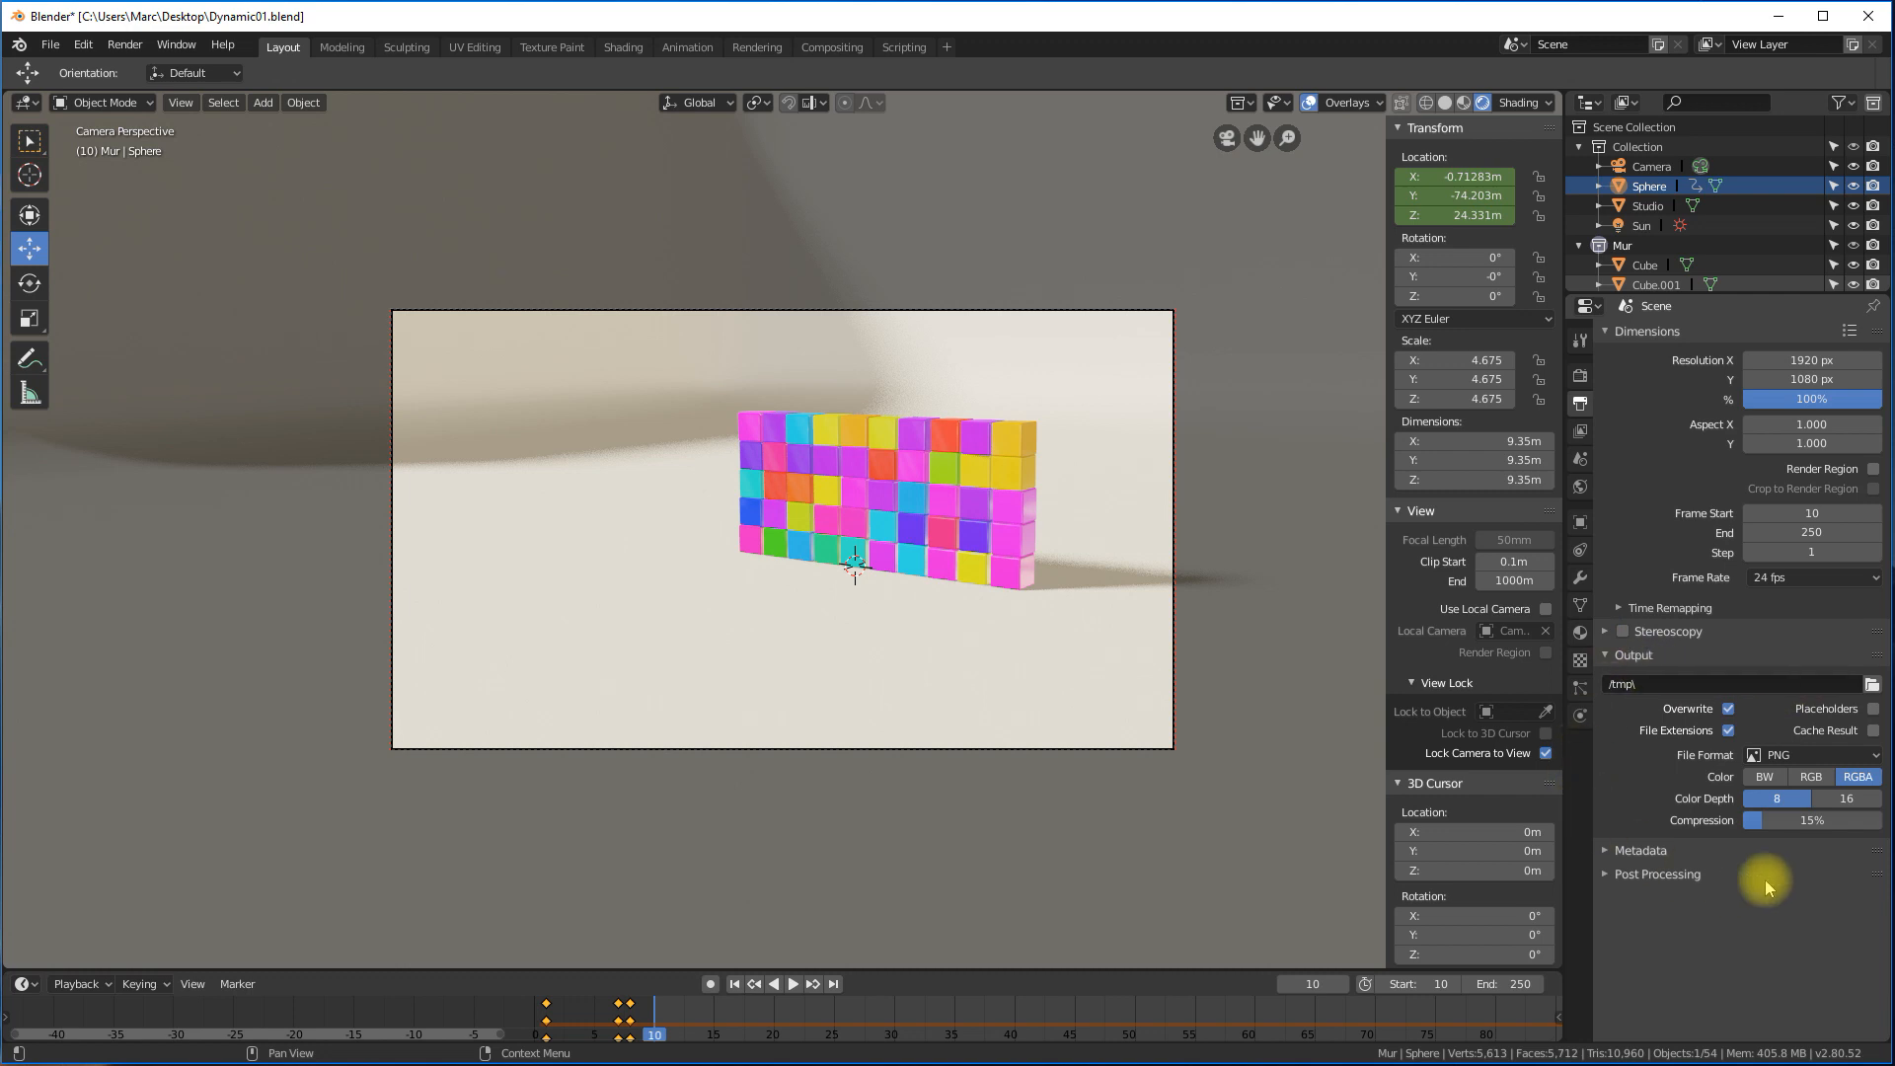
# Set the output file format to FFmpeg video and the video encoding's output quality to High quality.
pyautogui.click(1782, 756)
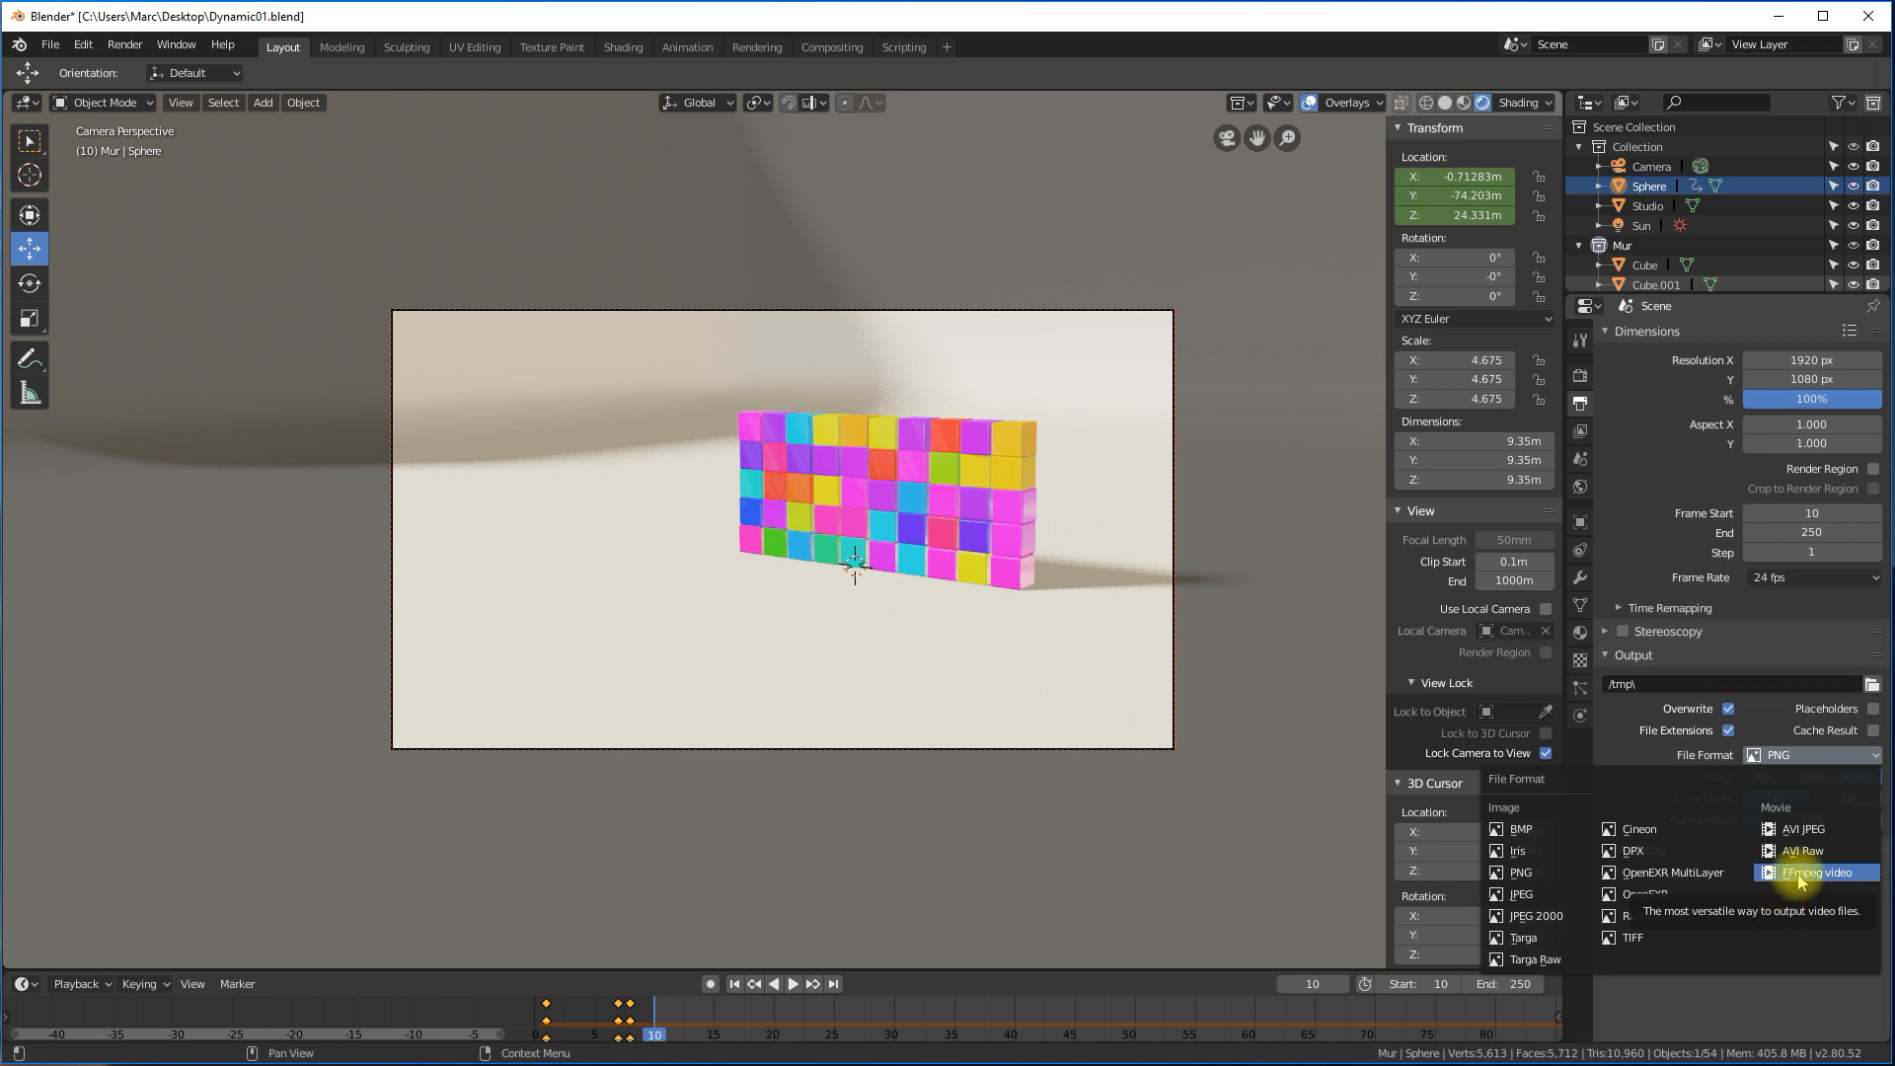
pyautogui.click(1799, 875)
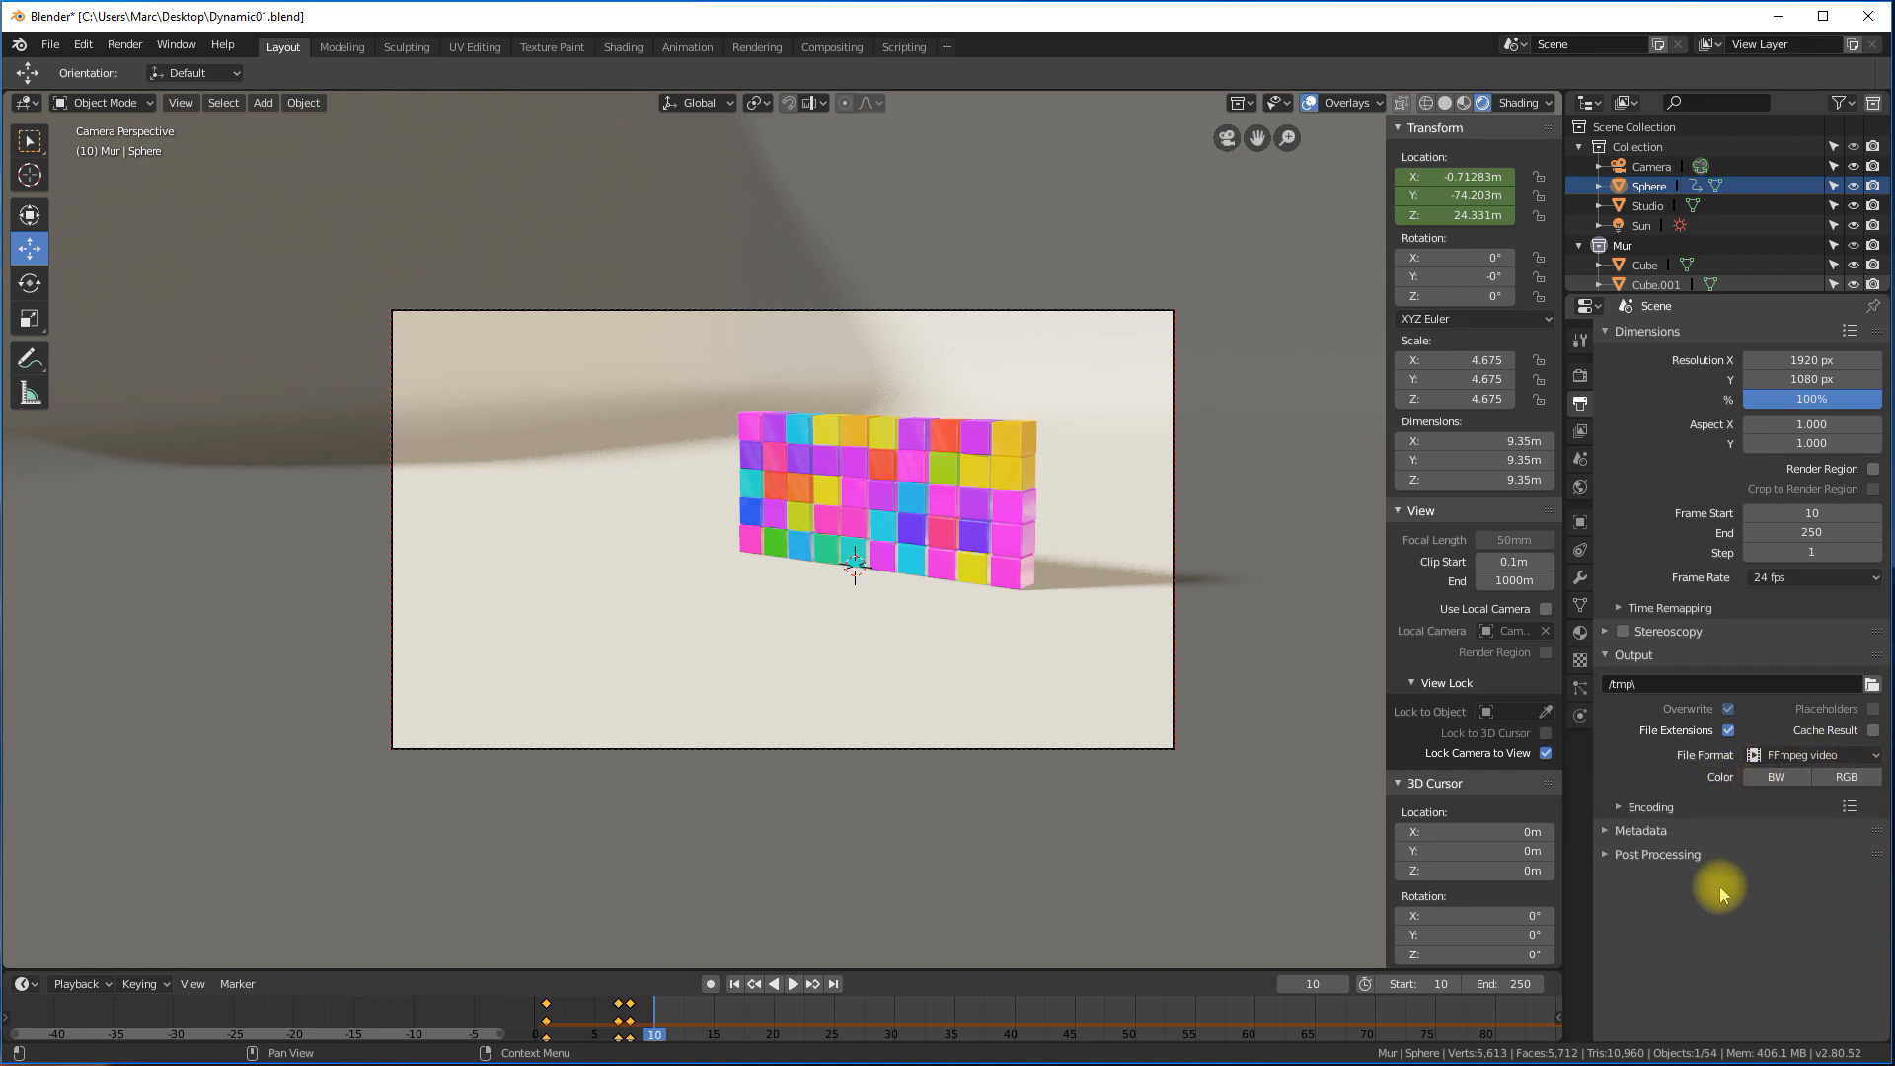
pyautogui.click(1620, 807)
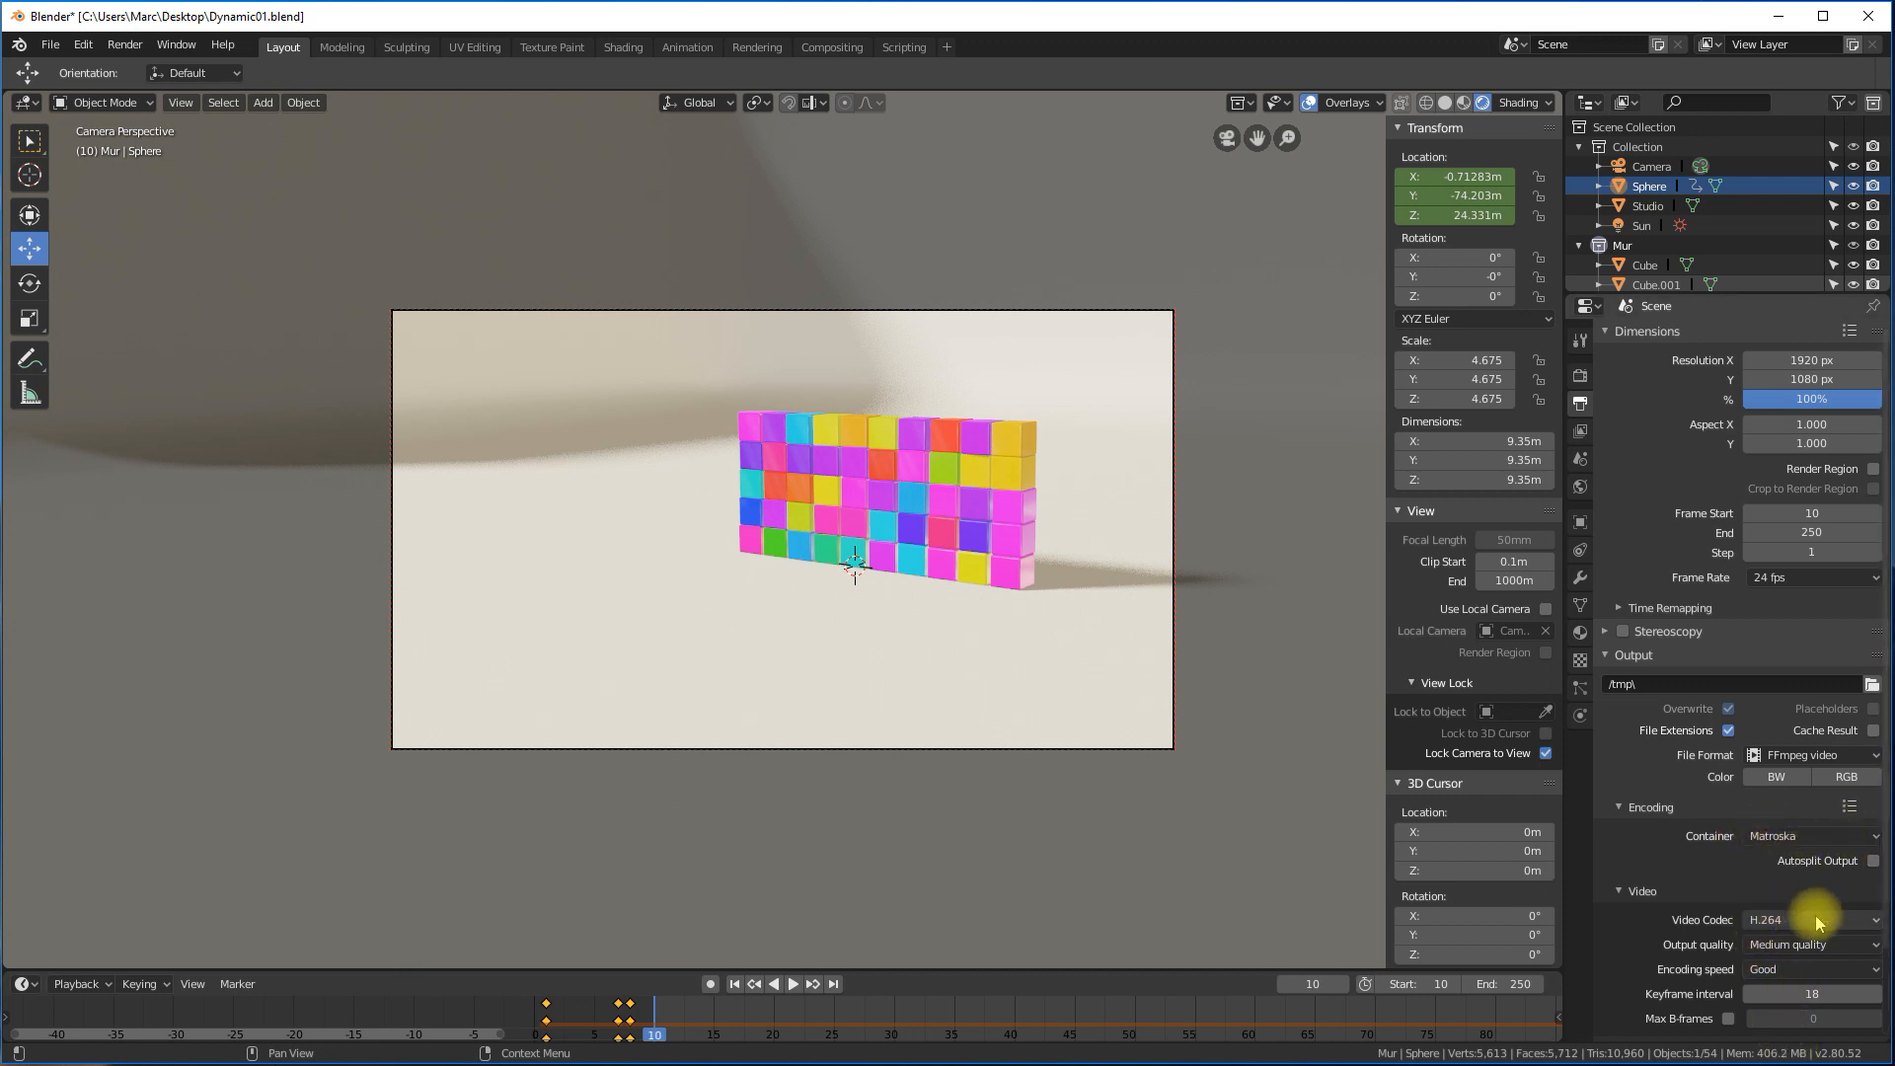
pyautogui.click(1785, 944)
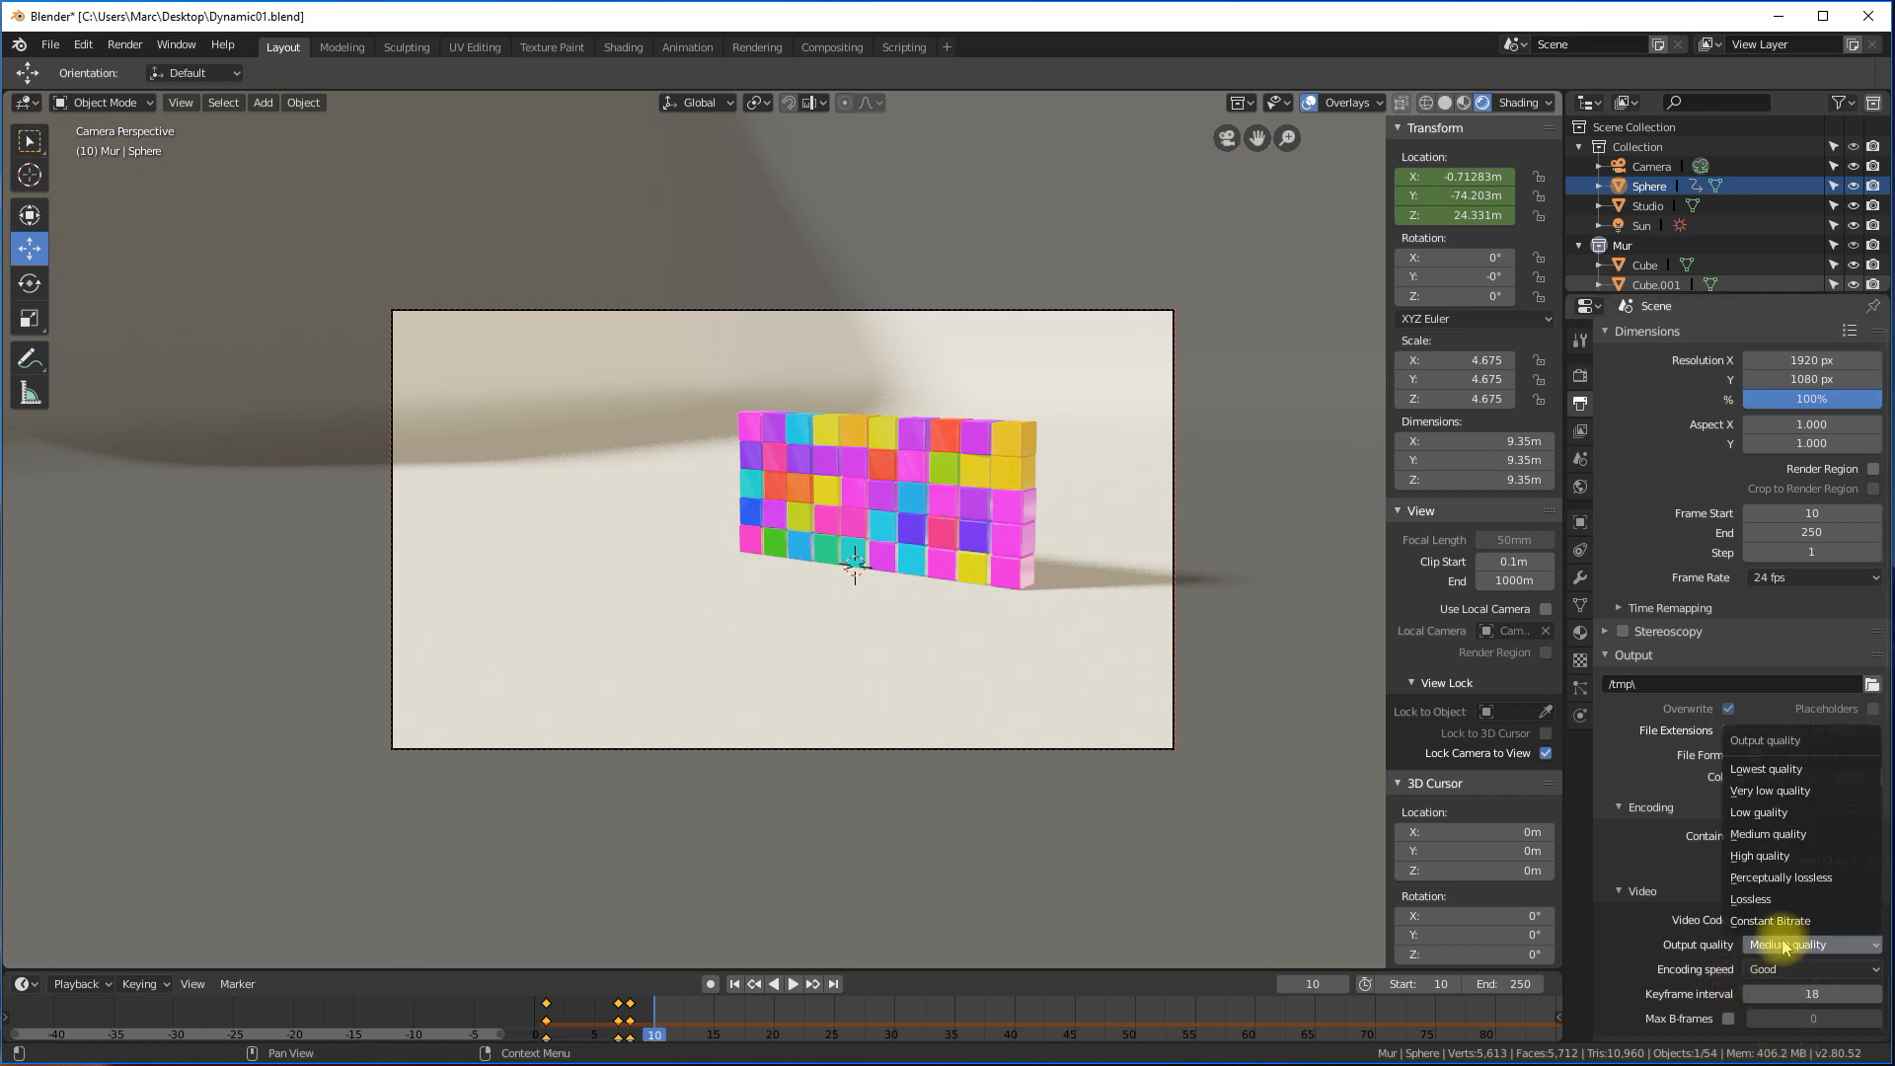
pyautogui.click(1787, 856)
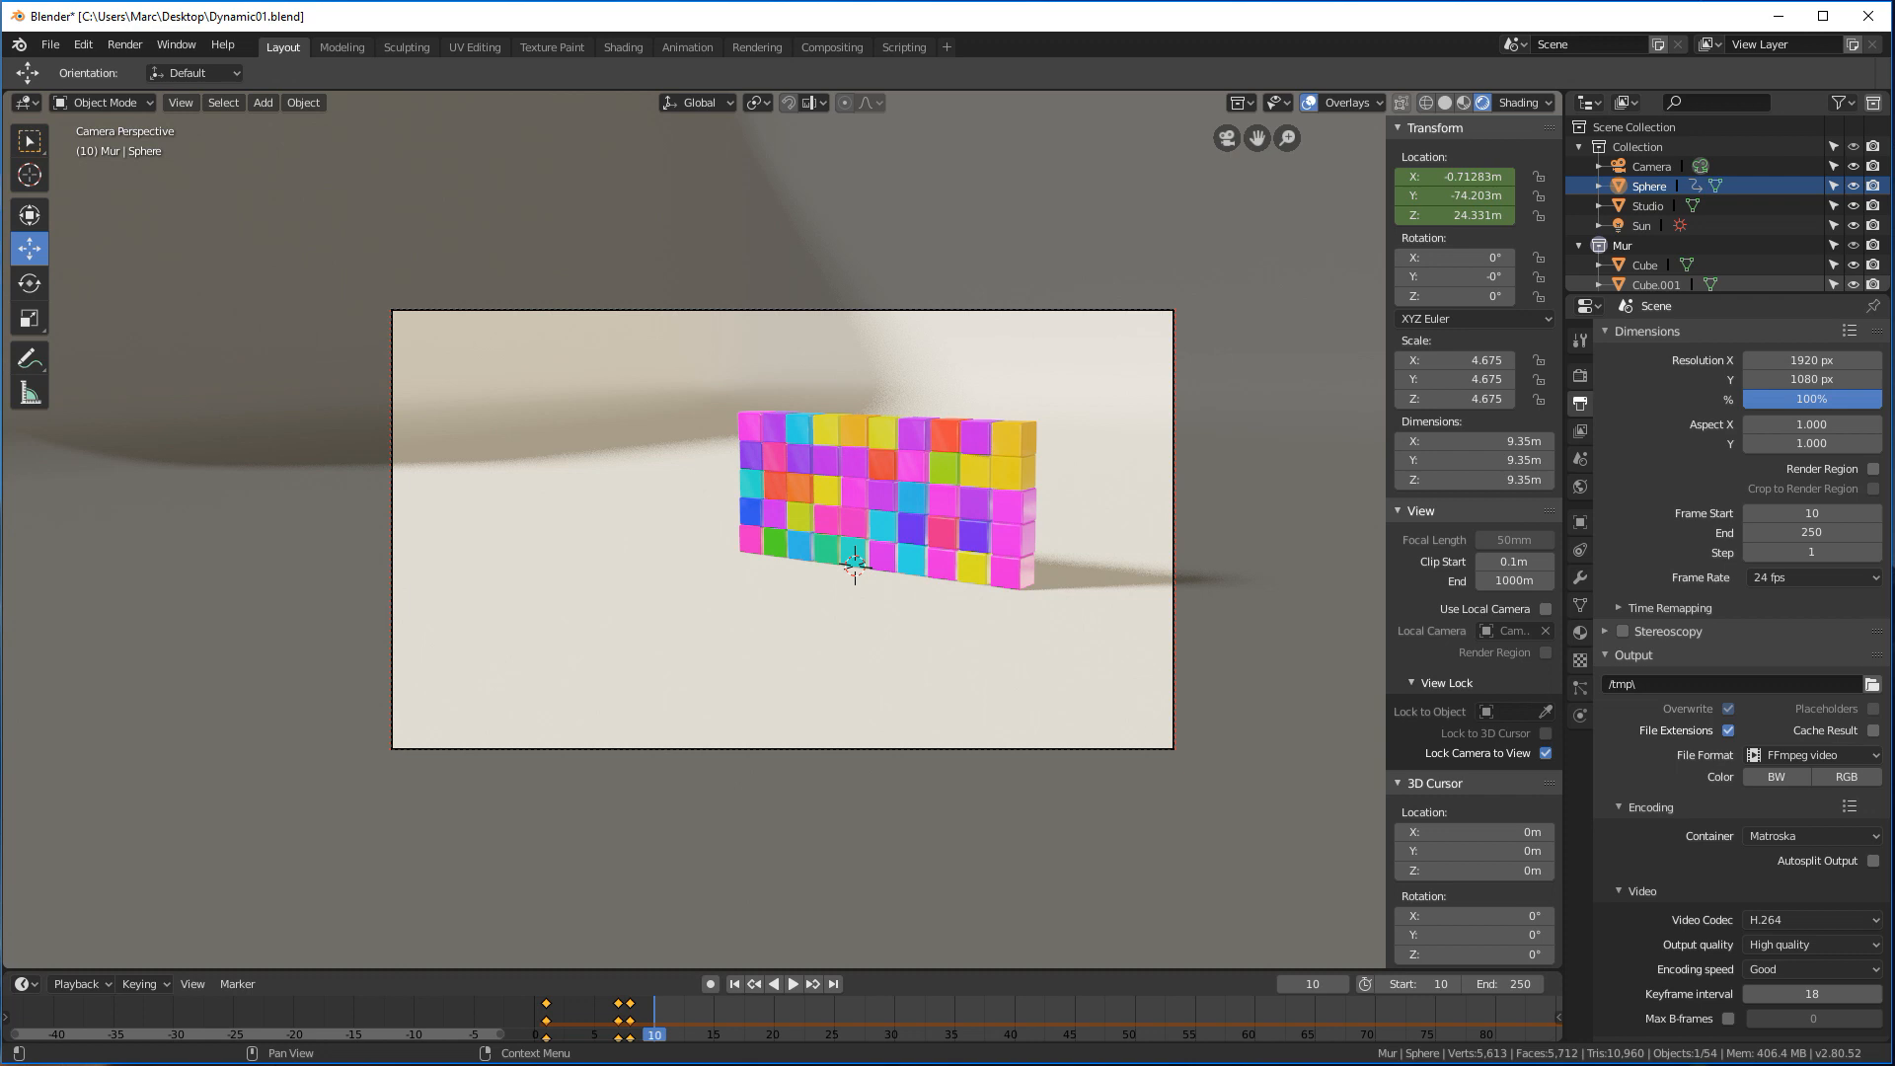
pyautogui.click(1620, 891)
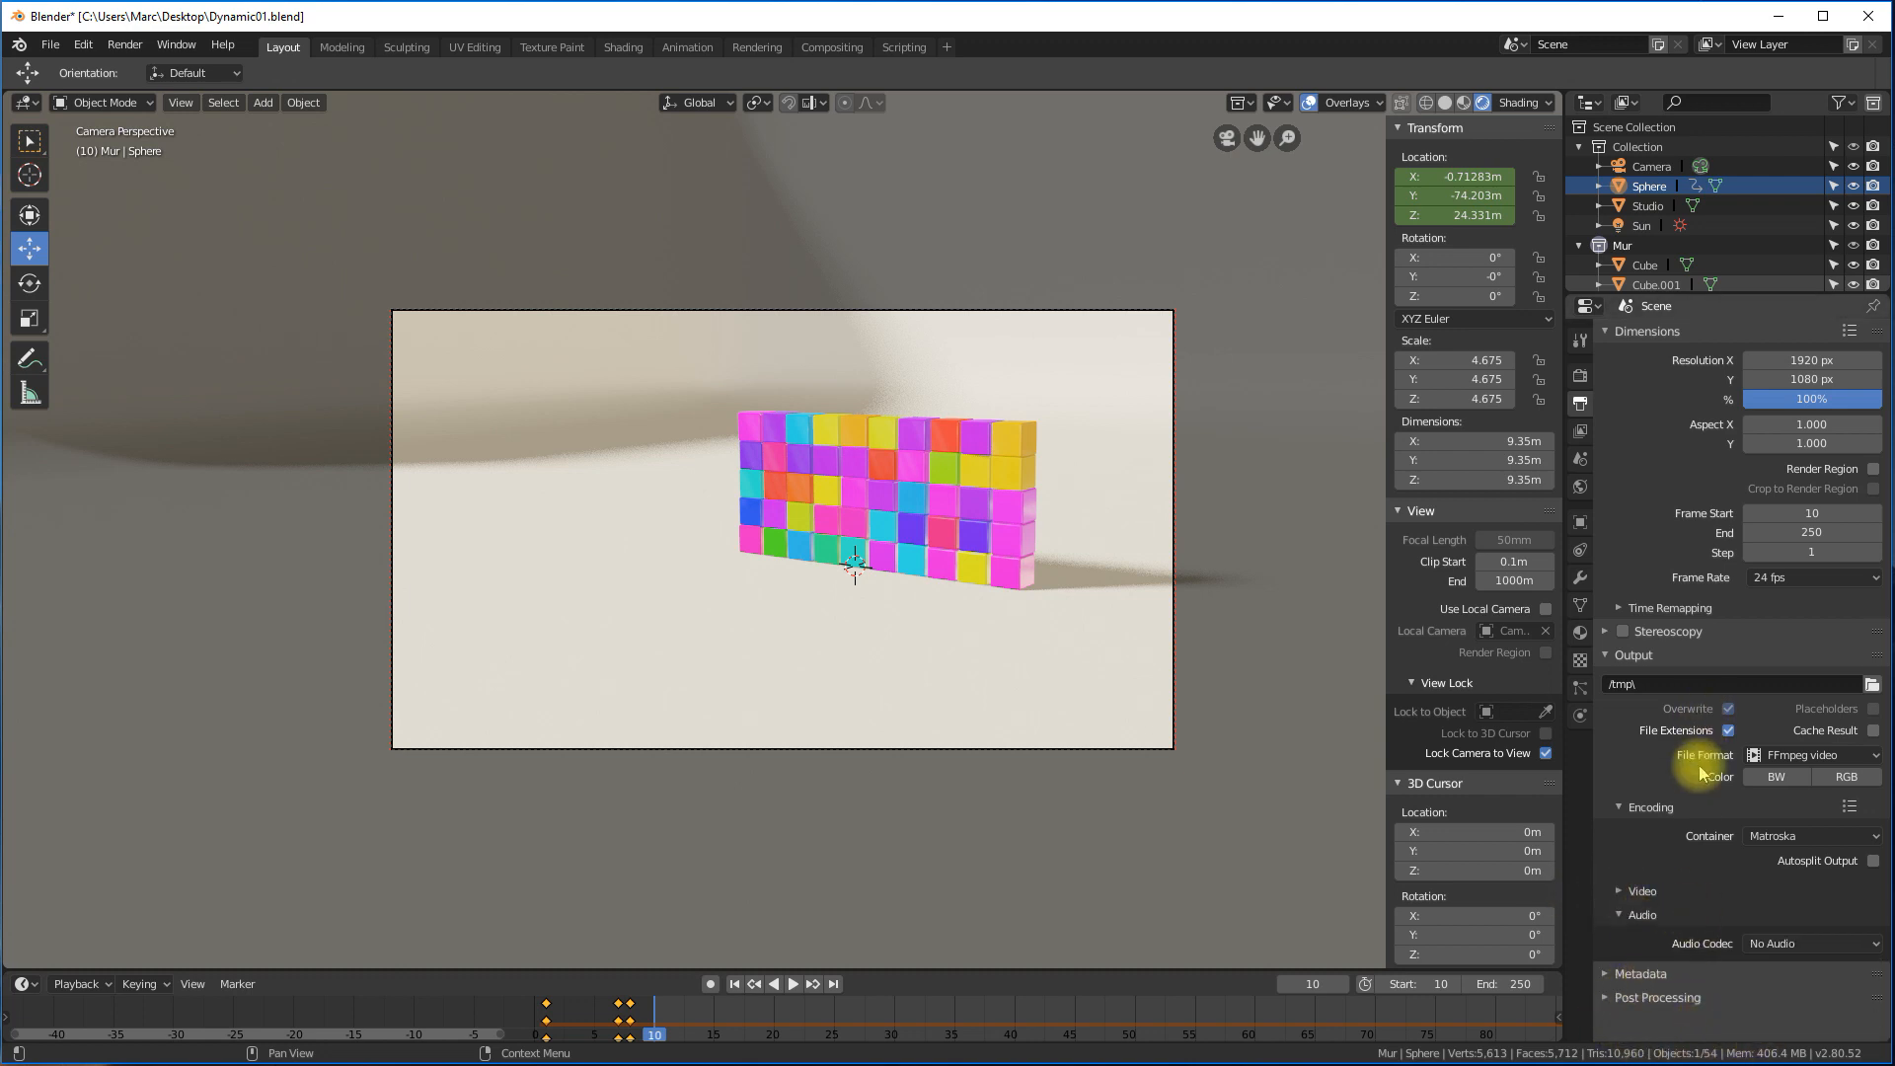
# Set the render output path to a file named TestDynamiqueMouvement on the Desktop.
pyautogui.click(1870, 685)
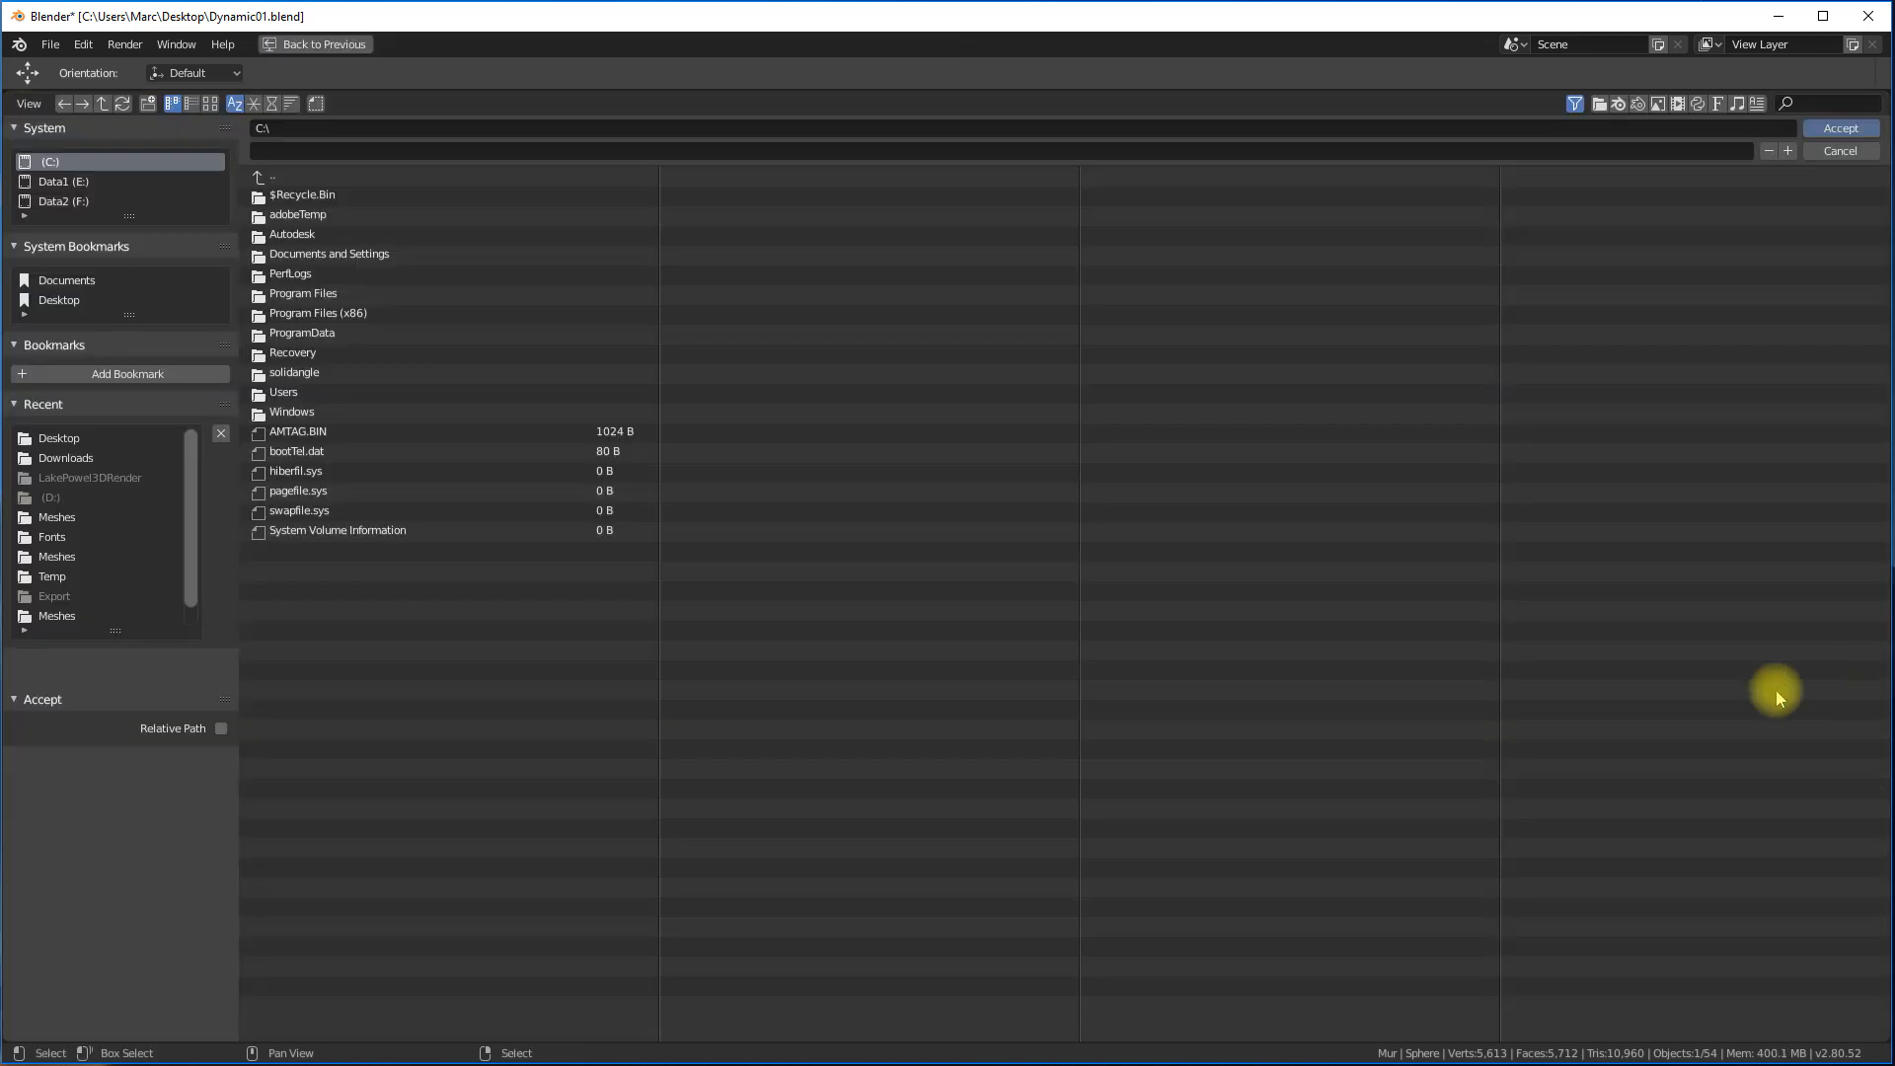
pyautogui.click(67, 301)
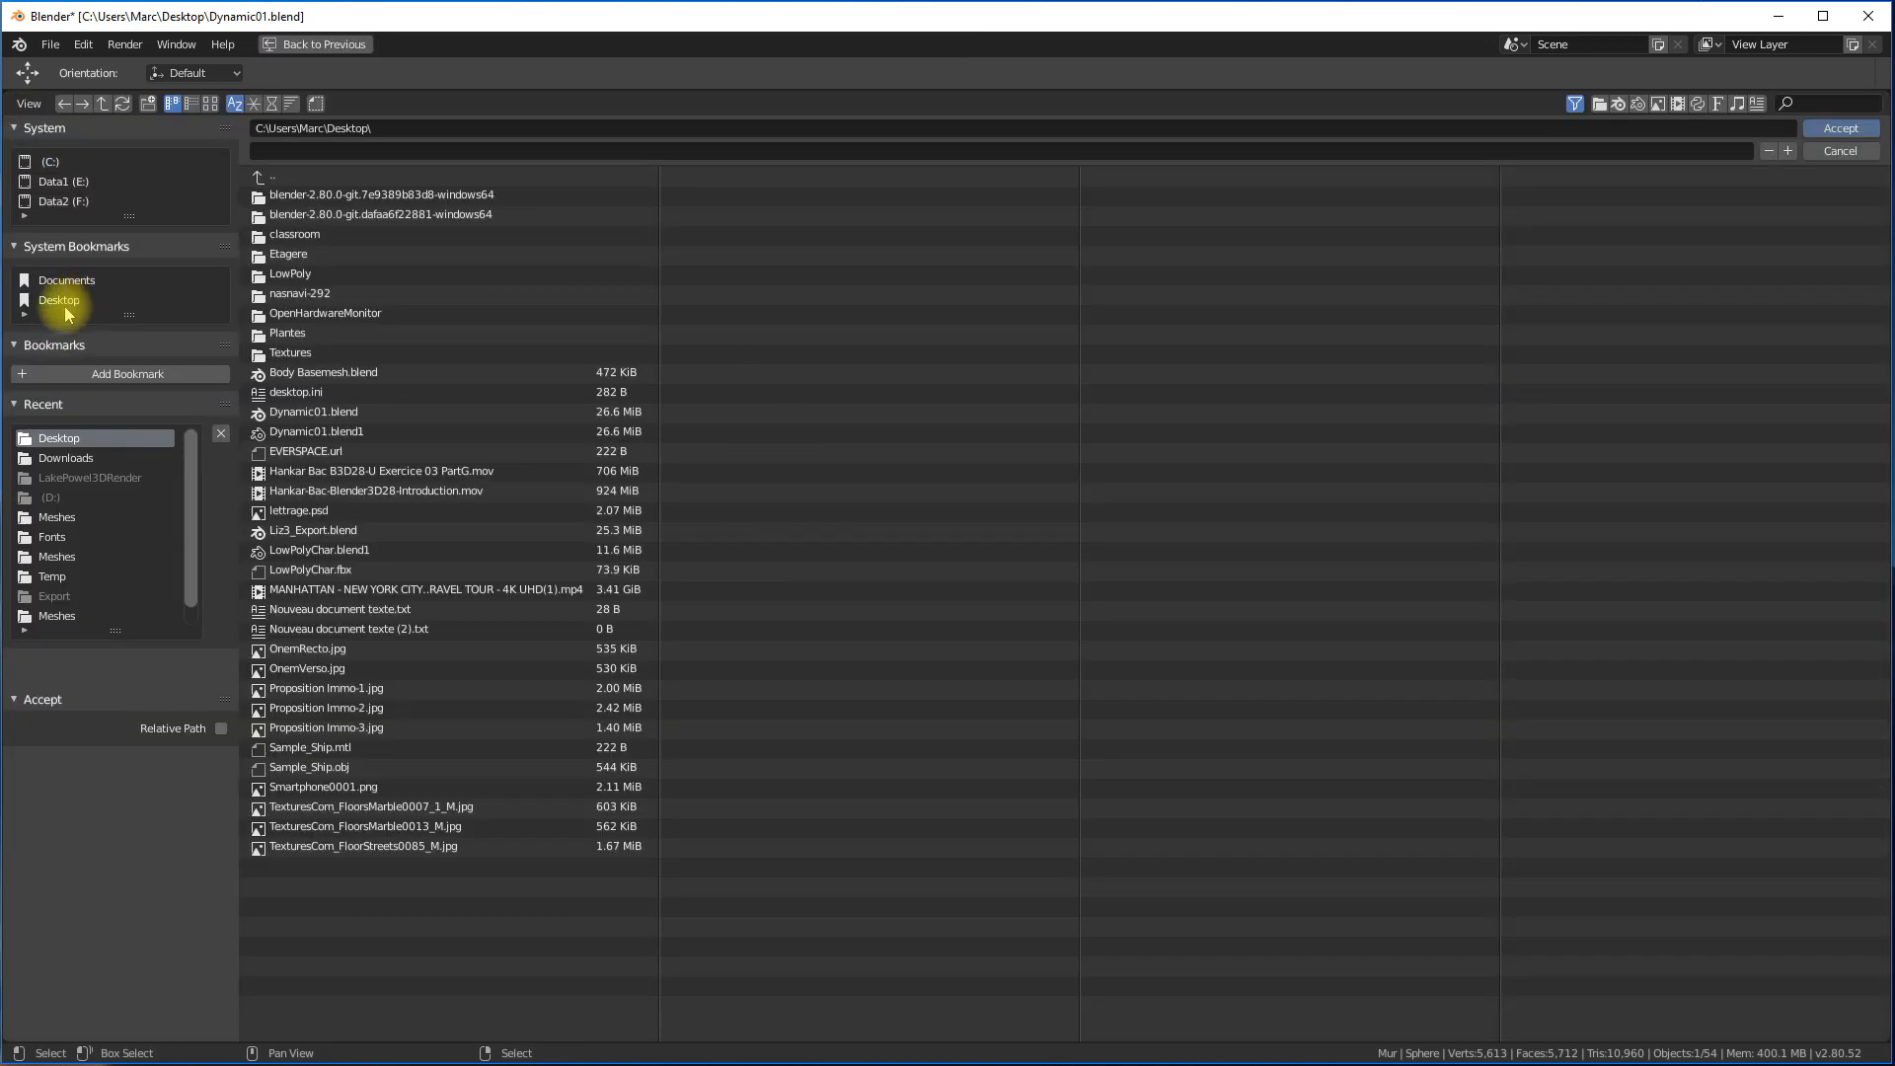
pyautogui.click(353, 148)
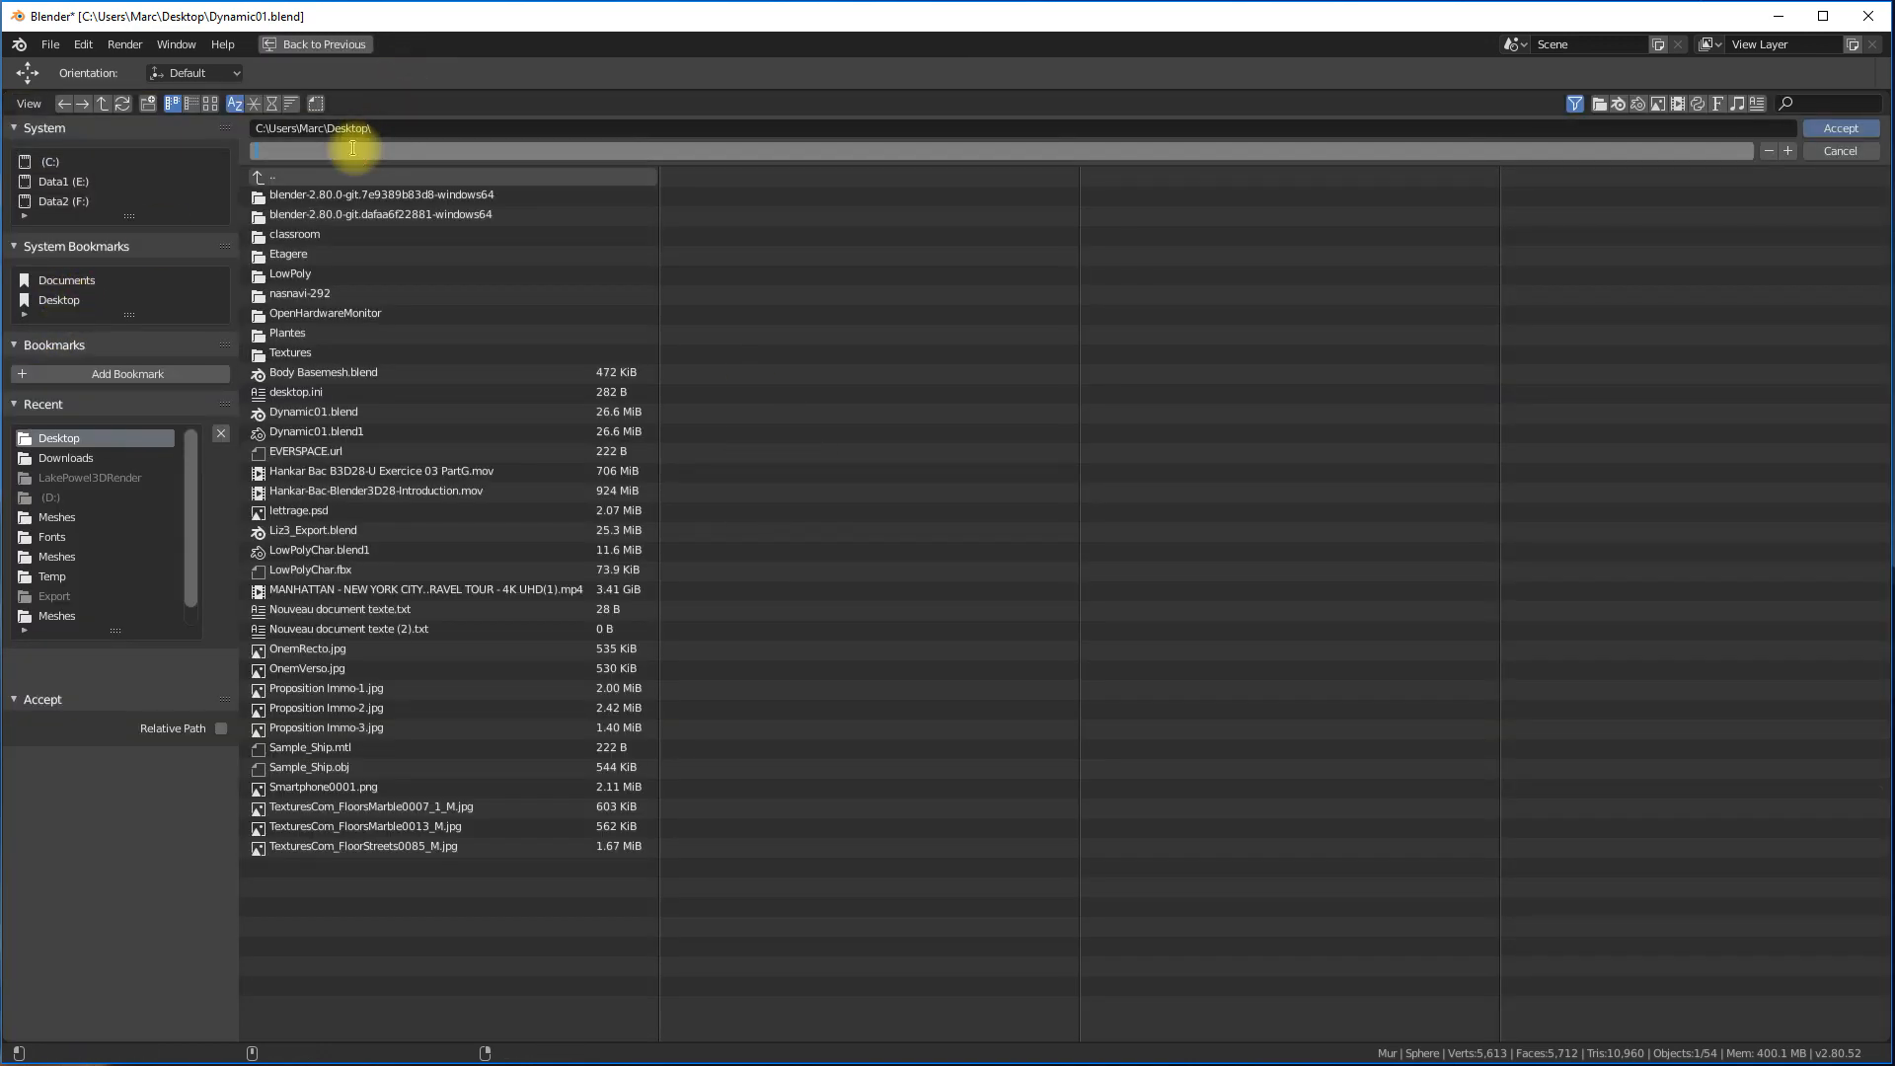
pyautogui.write('Test')
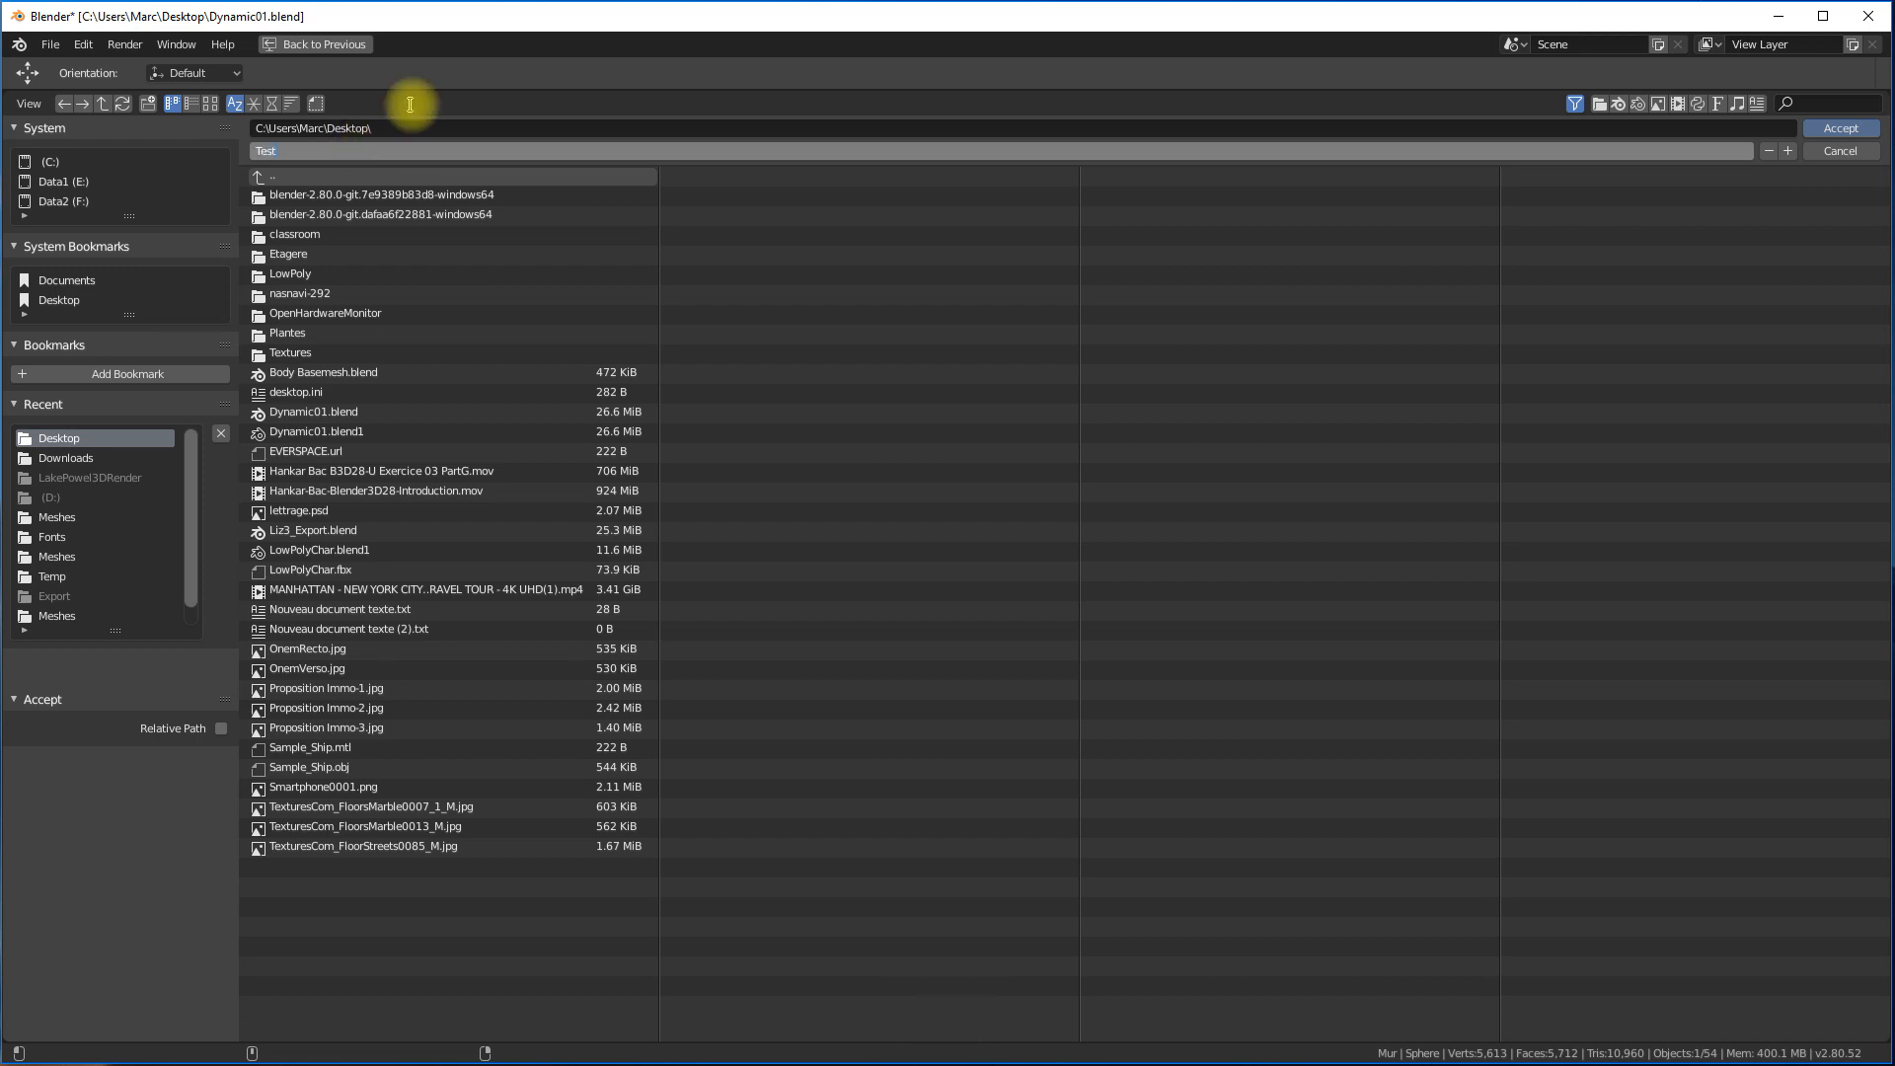
pyautogui.write('D')
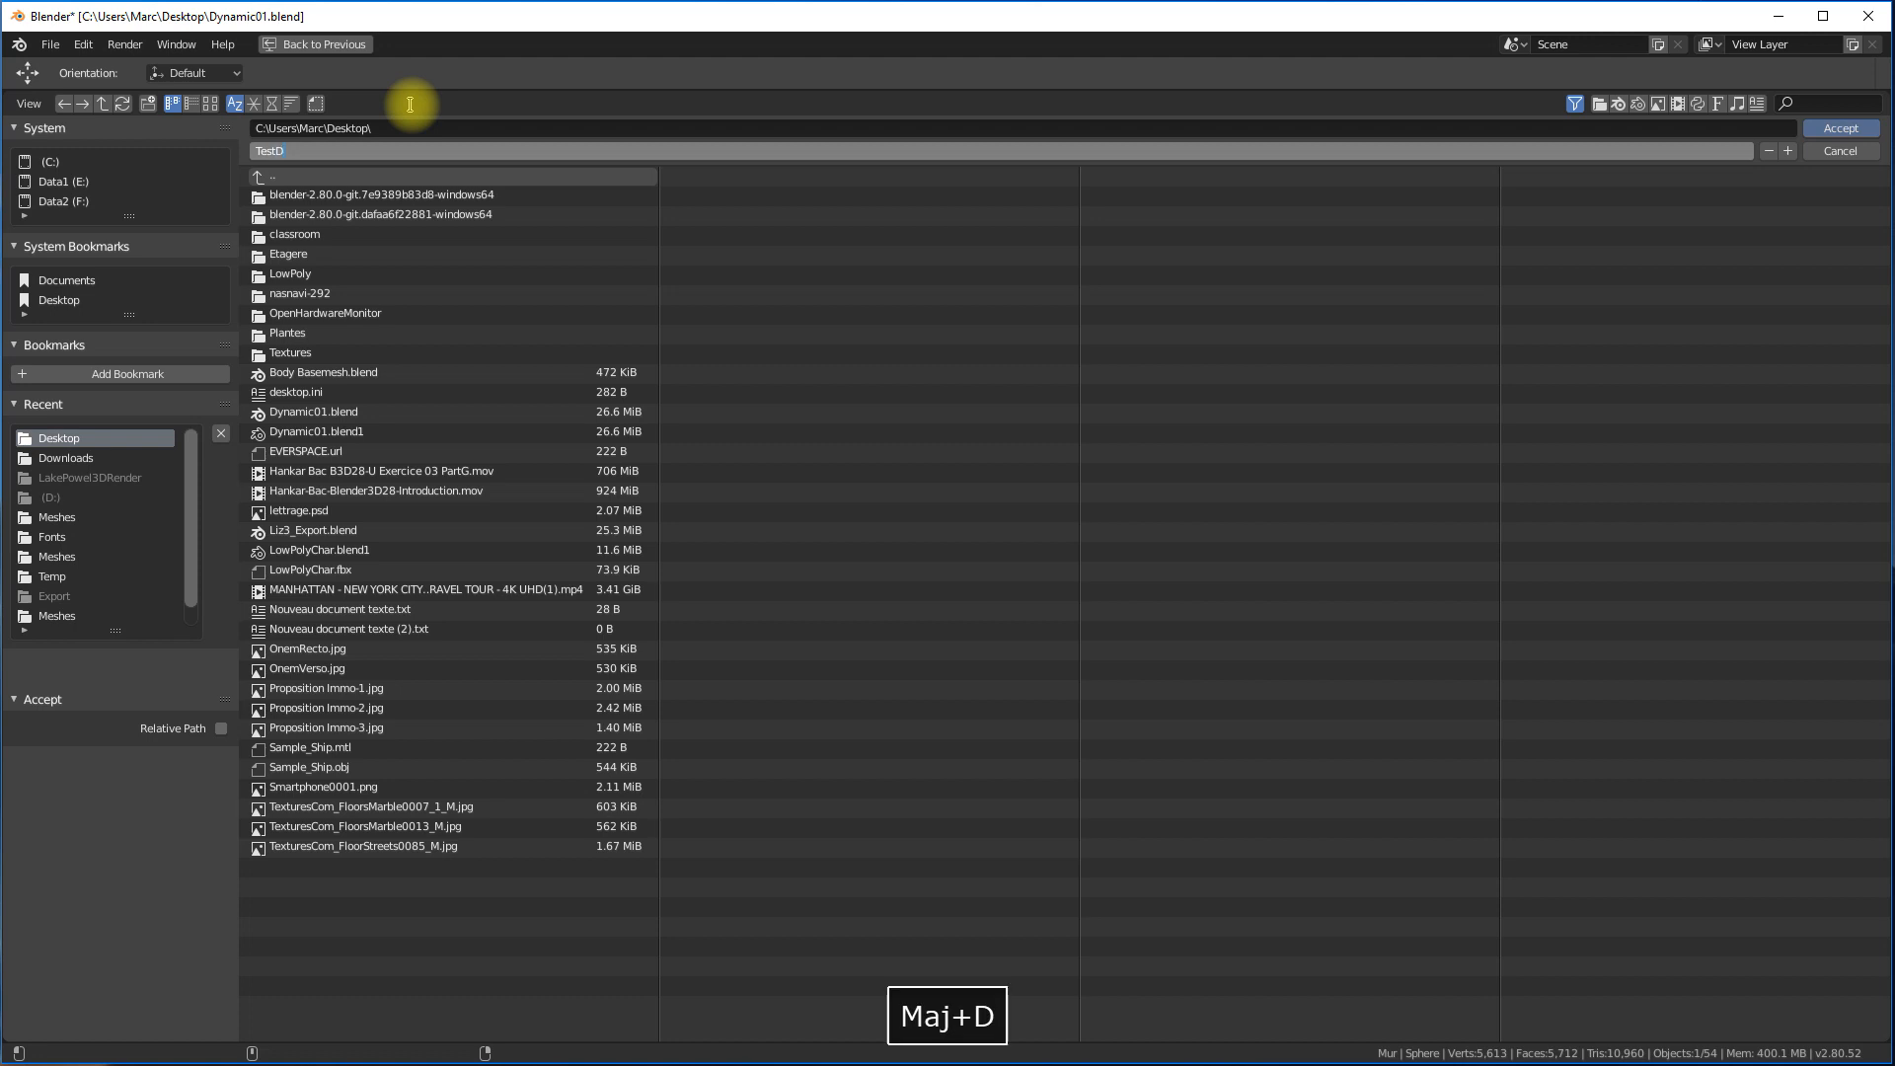
pyautogui.write('ynal')
pyautogui.press('BackSpace')
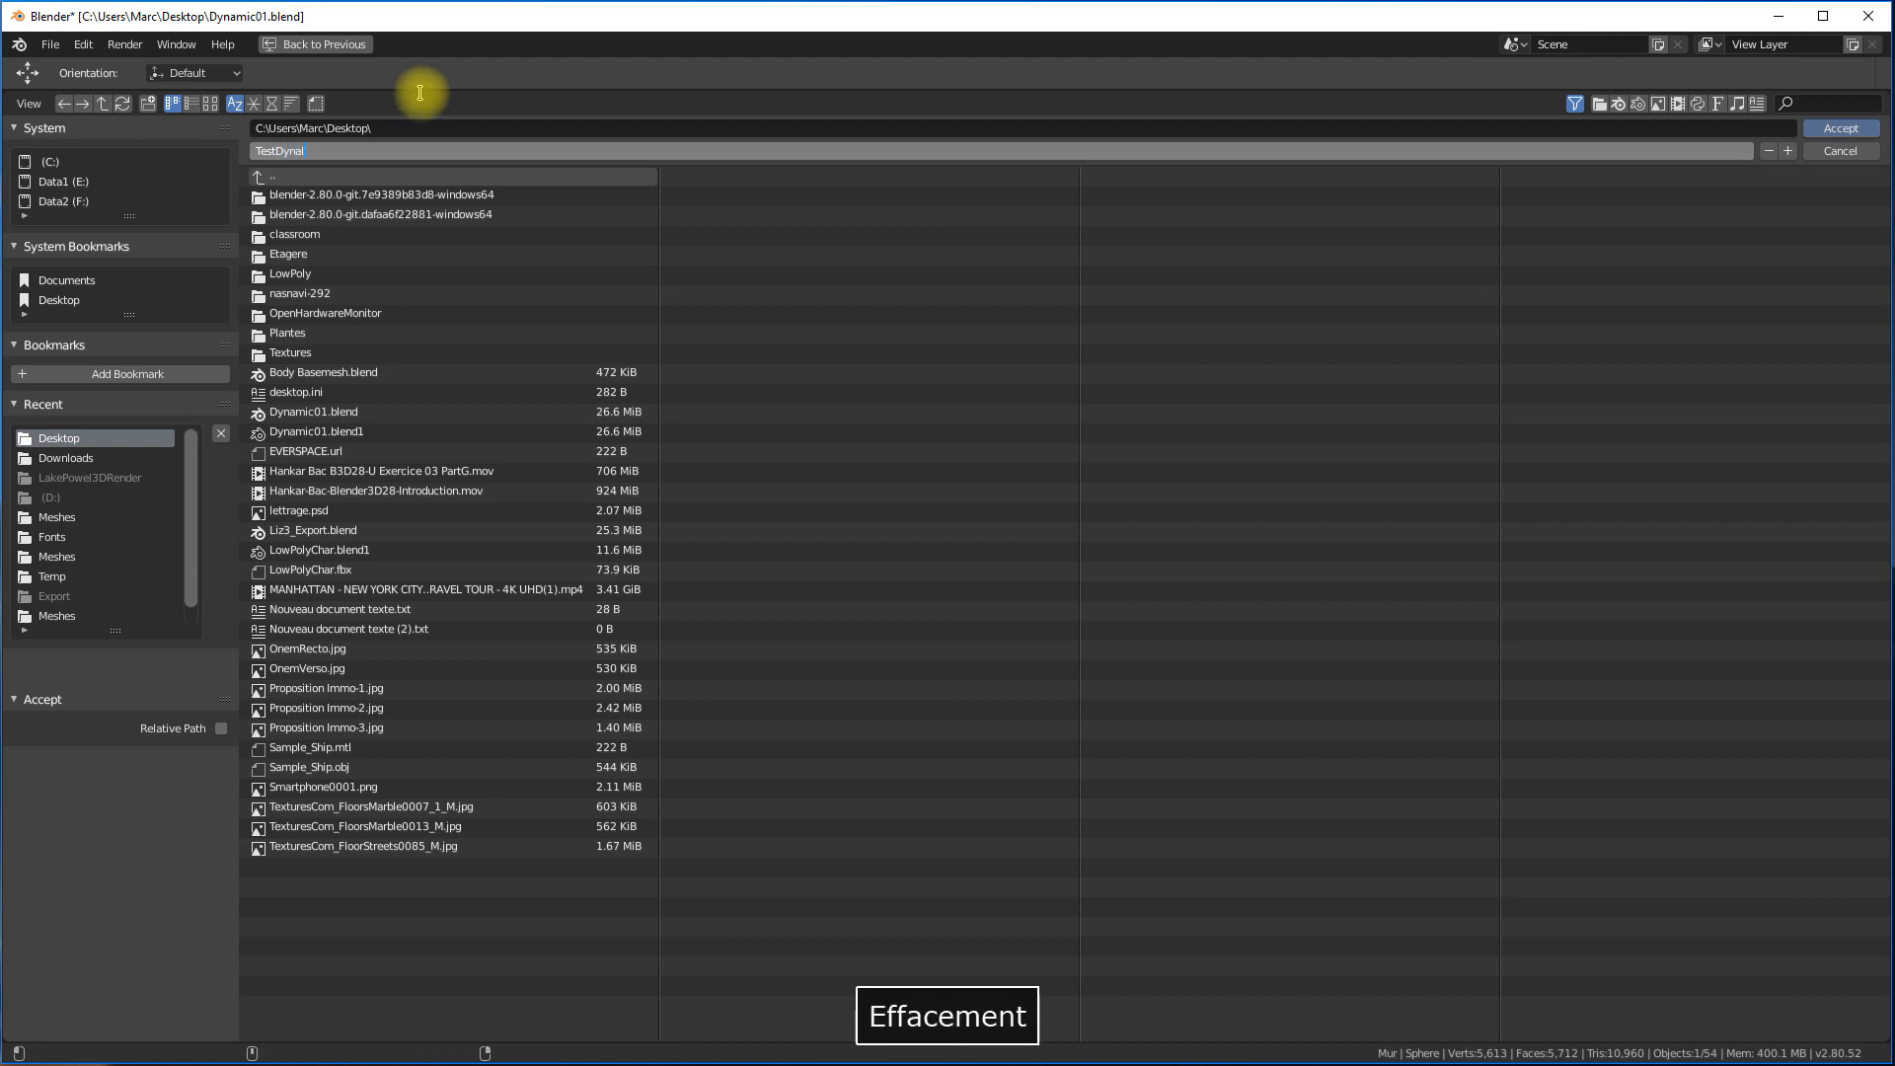
pyautogui.write('mi')
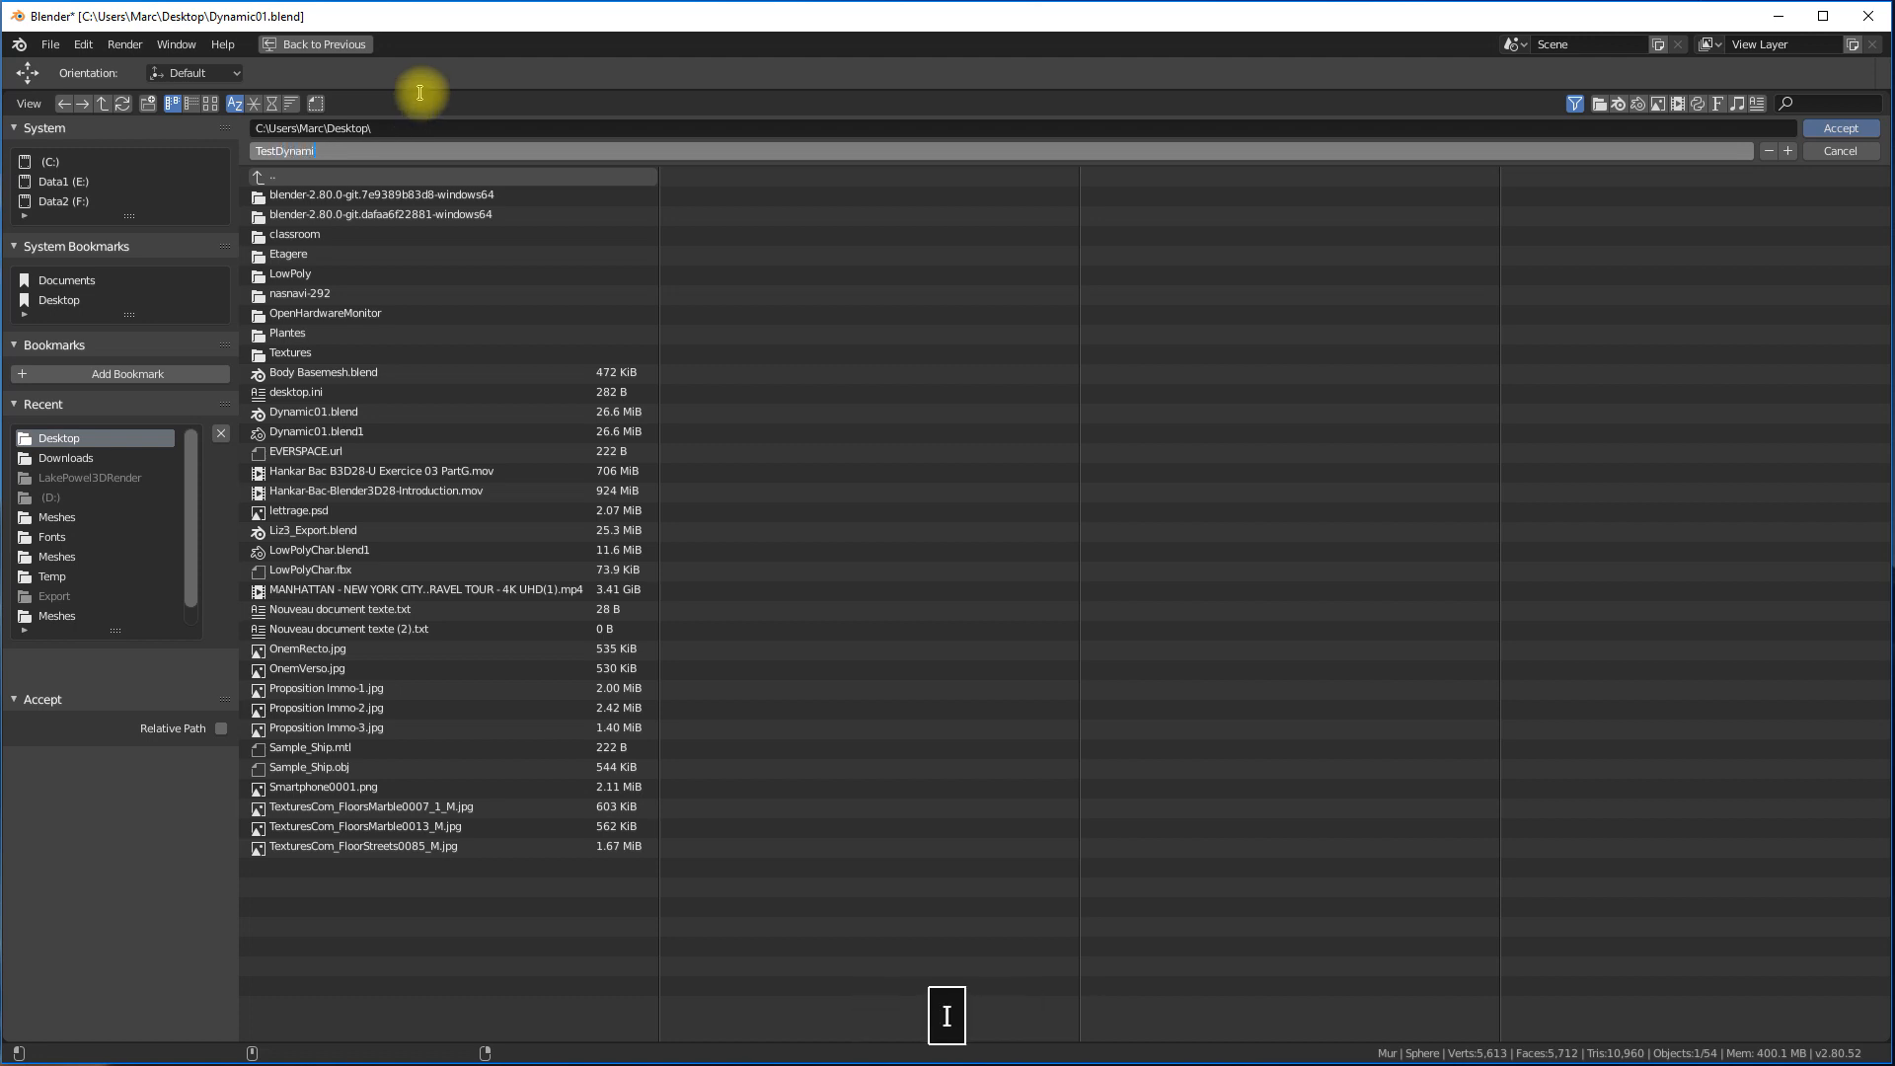
pyautogui.write('queMouvement')
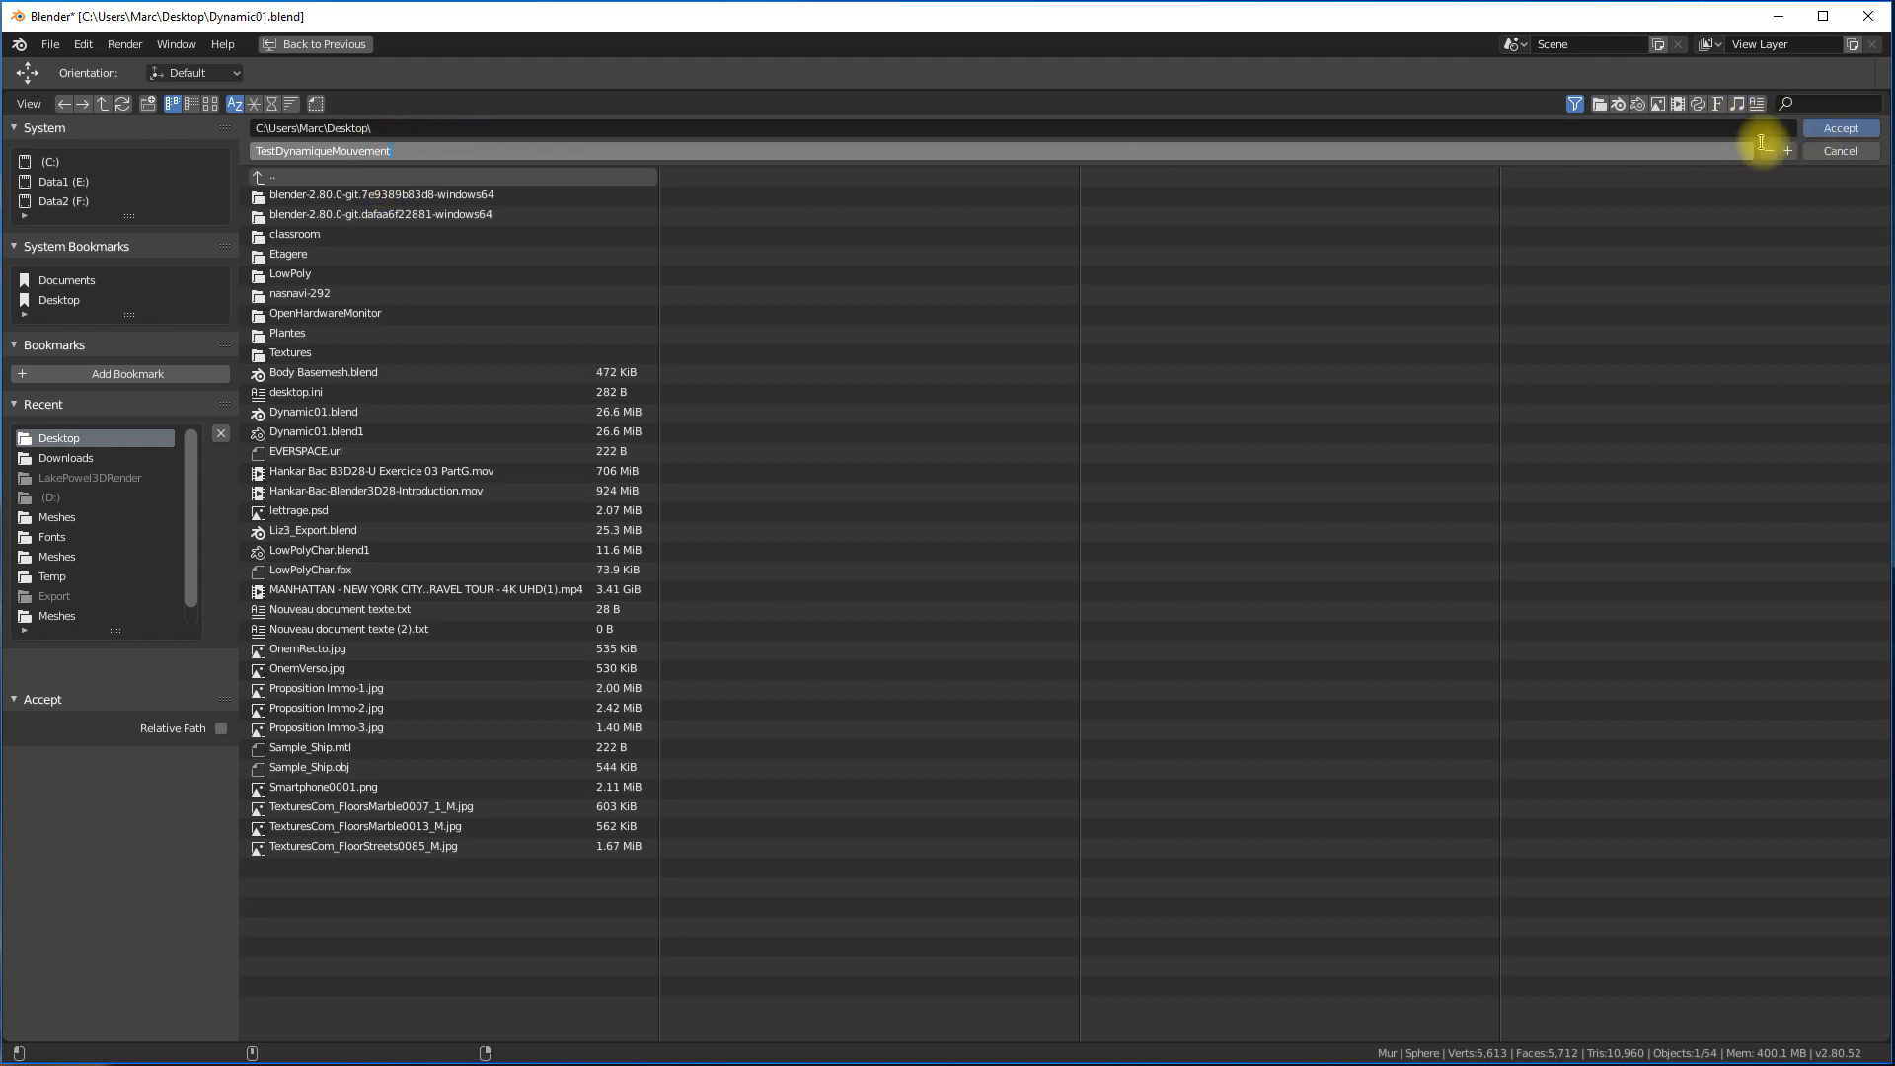
pyautogui.click(1831, 132)
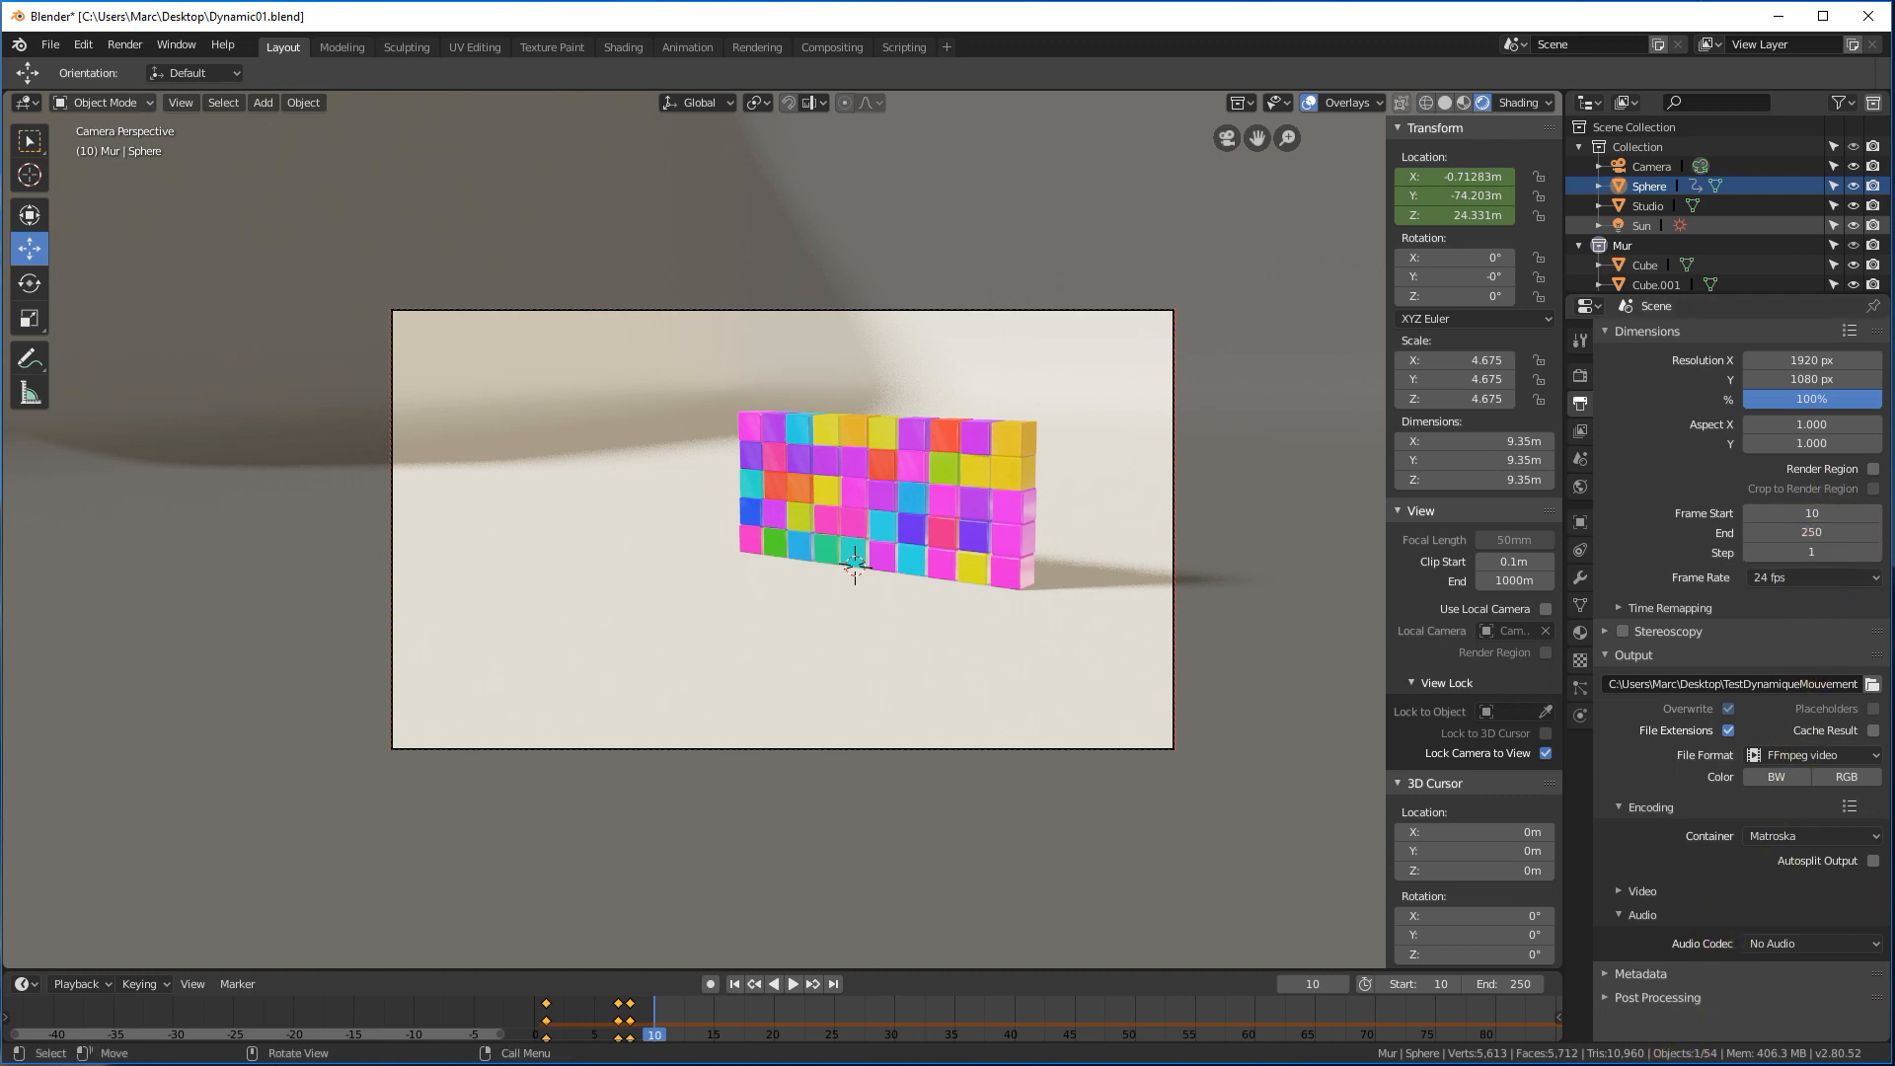
# Start rendering the full animation of the sphere and cube wall to the video file.
pyautogui.click(125, 45)
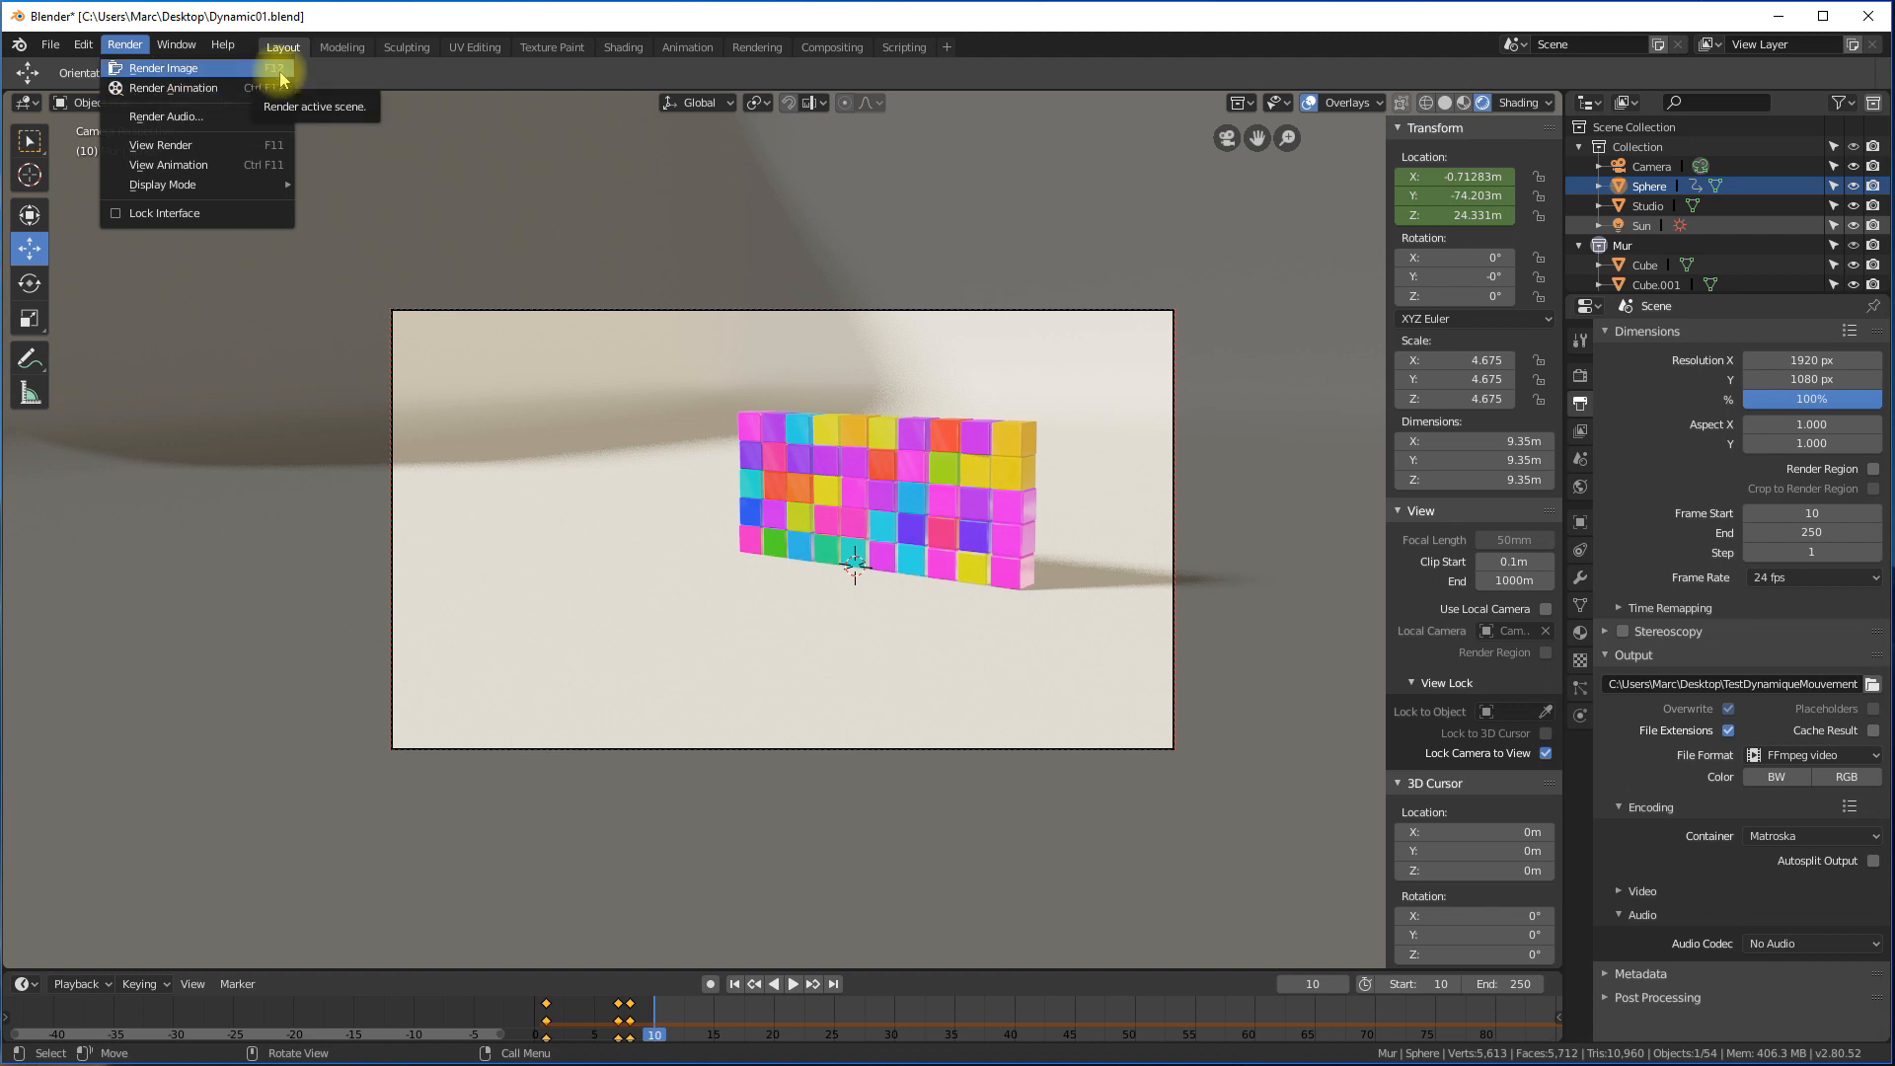
pyautogui.click(122, 44)
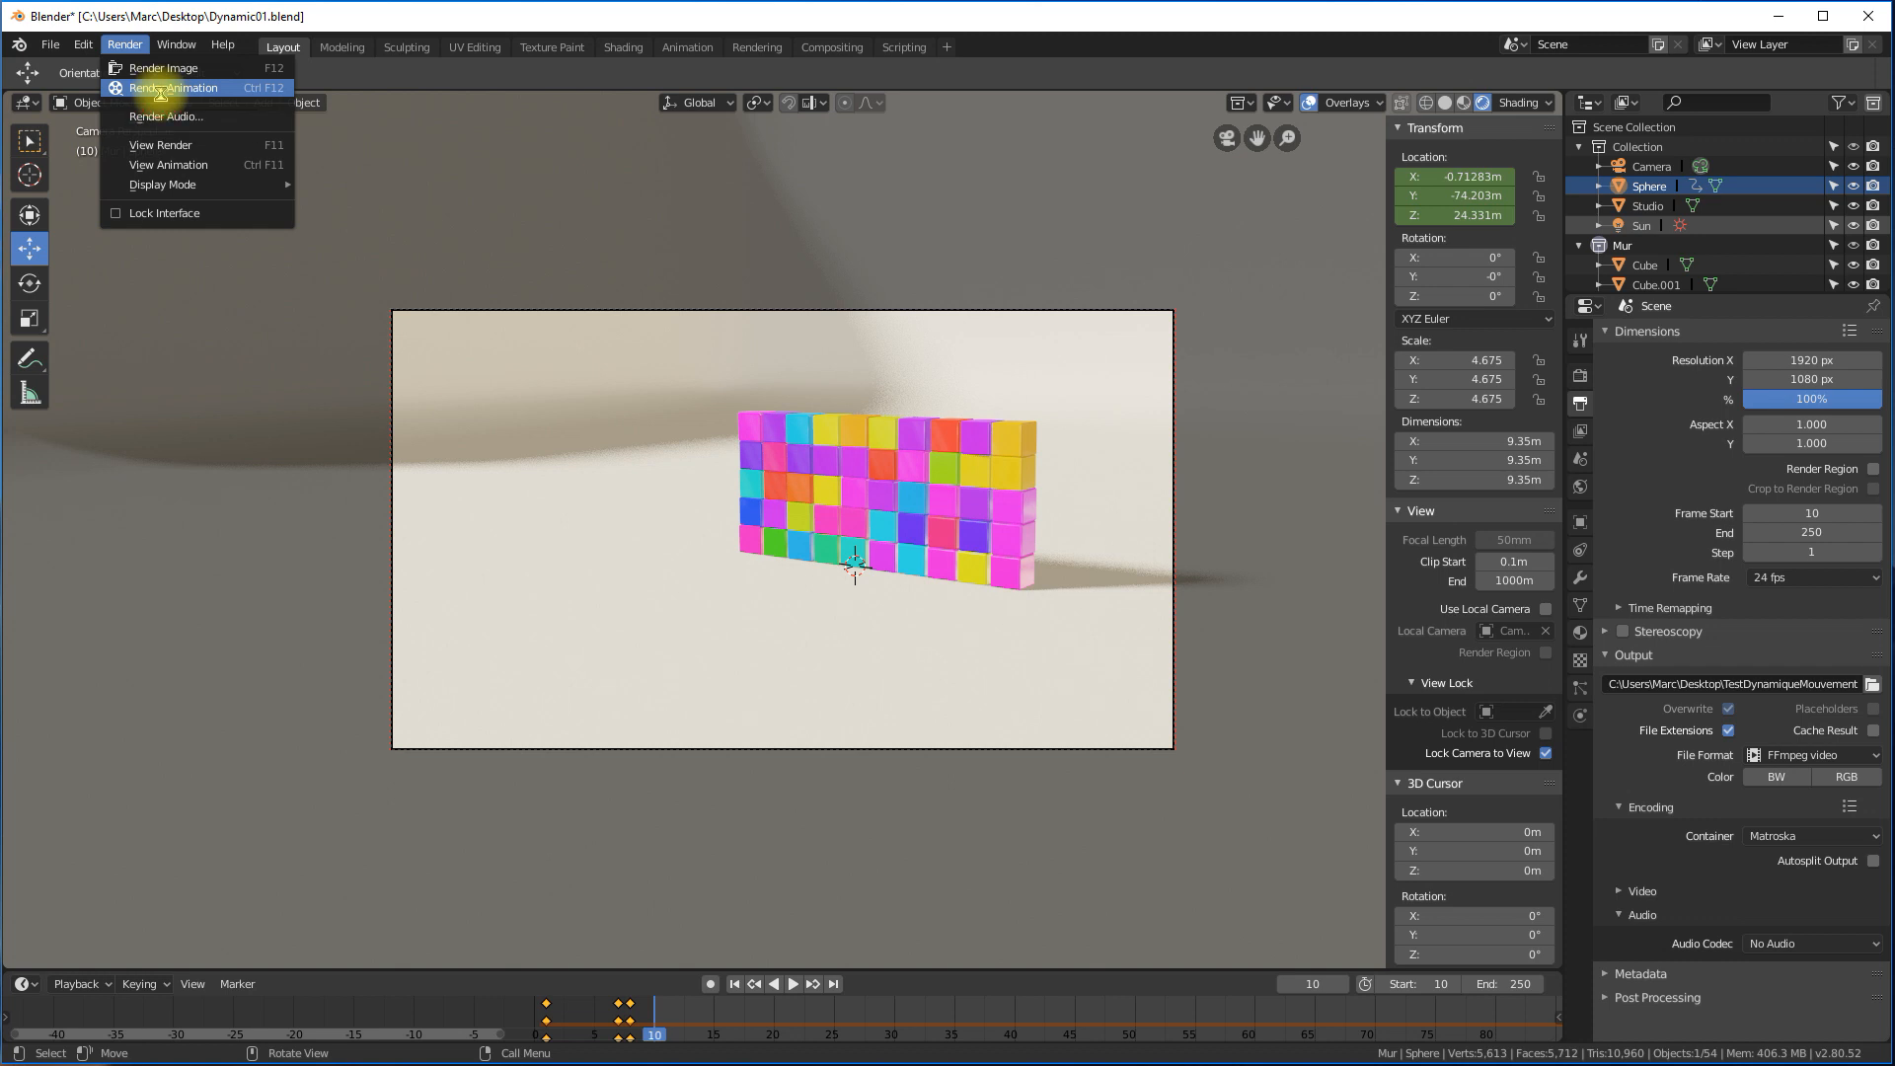
pyautogui.click(173, 94)
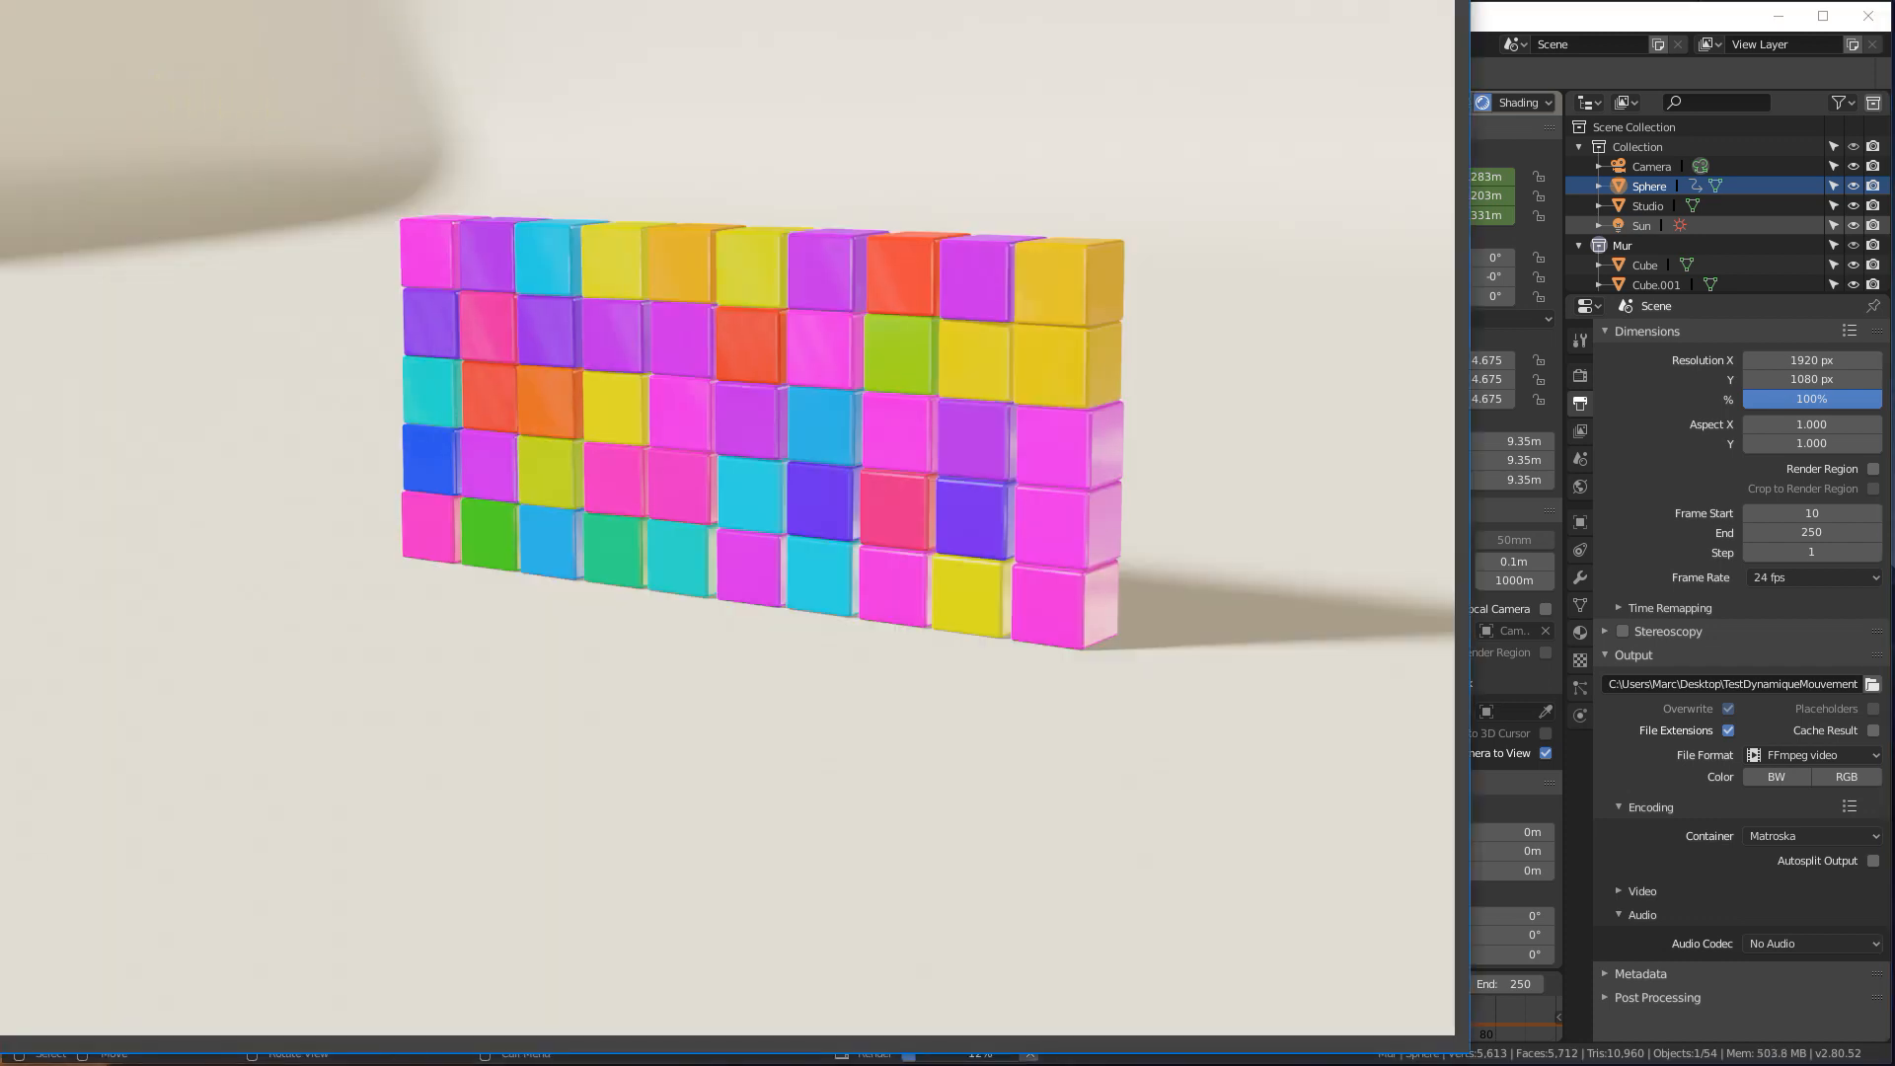
# Reposition the render window on screen to watch the frames being rendered, and leave the render view.
pyautogui.moveTo(454, 0); pyautogui.dragTo(754, 38)
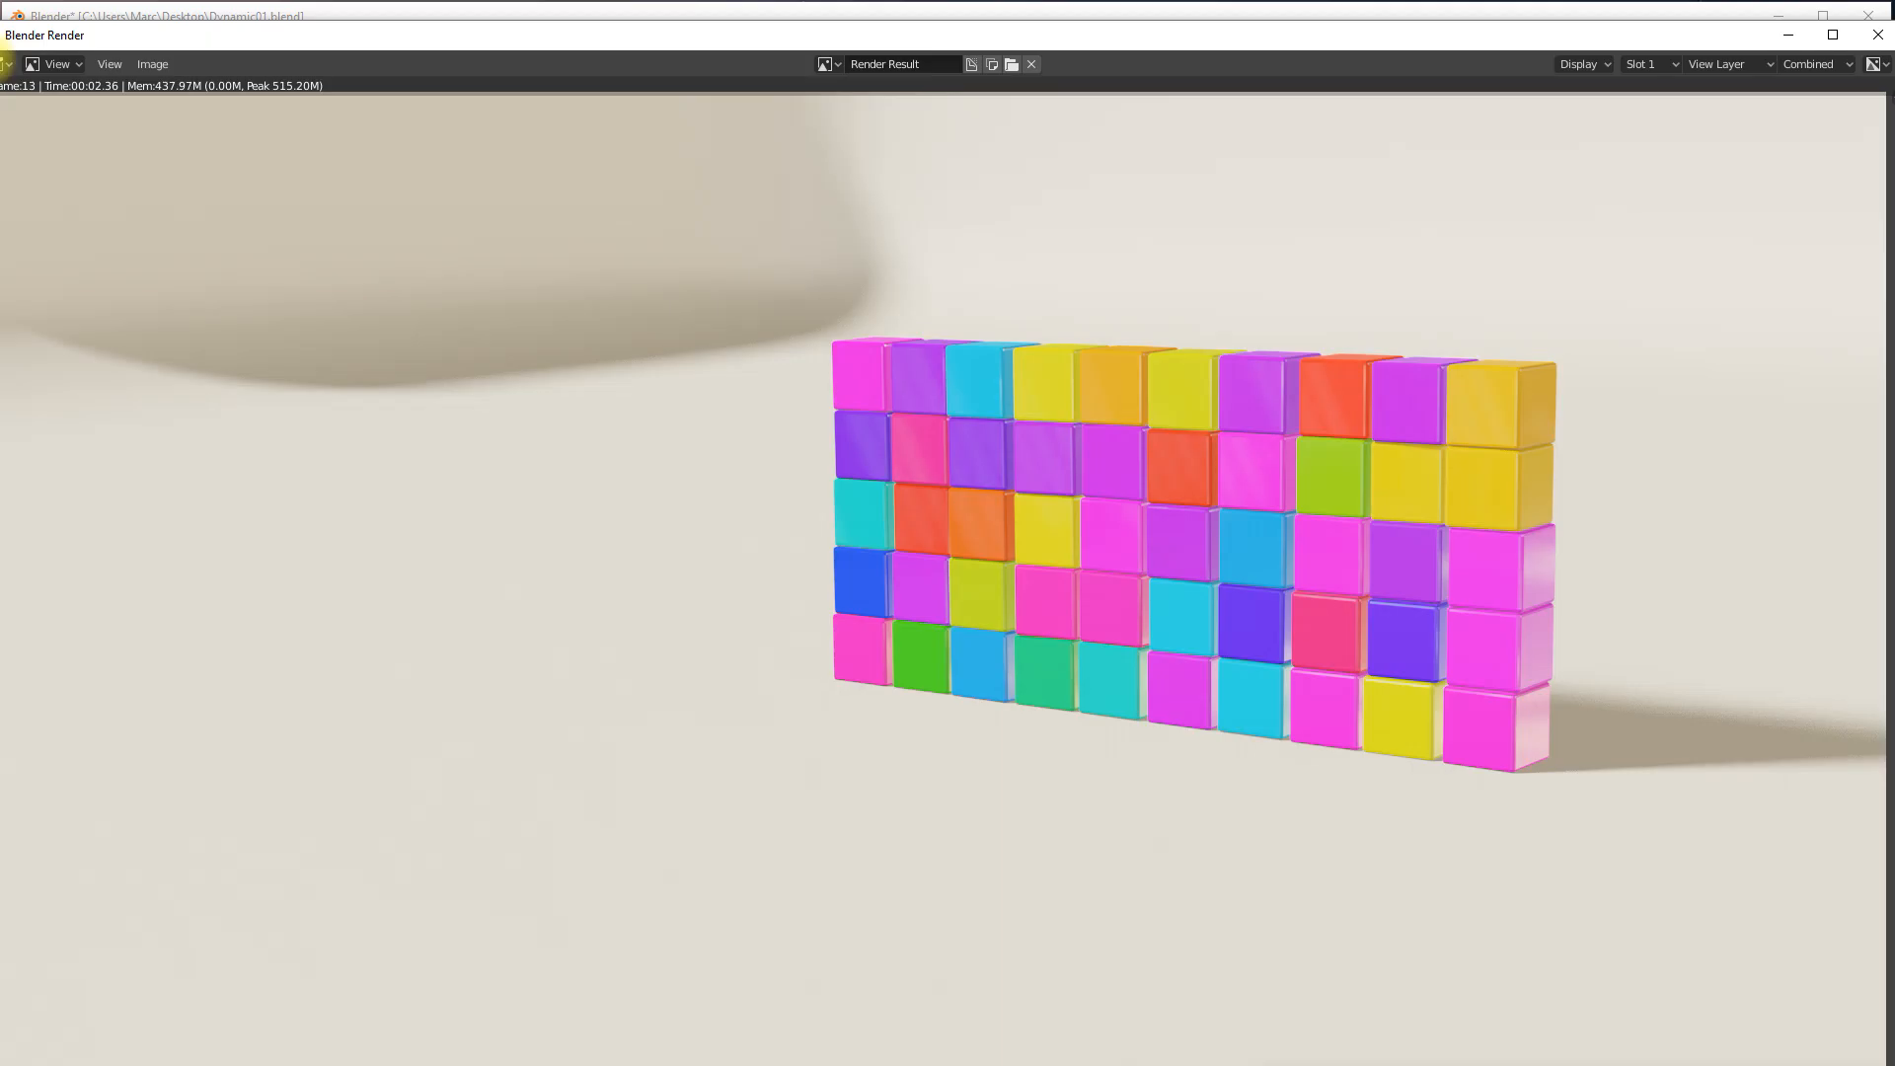
pyautogui.click(85, 55)
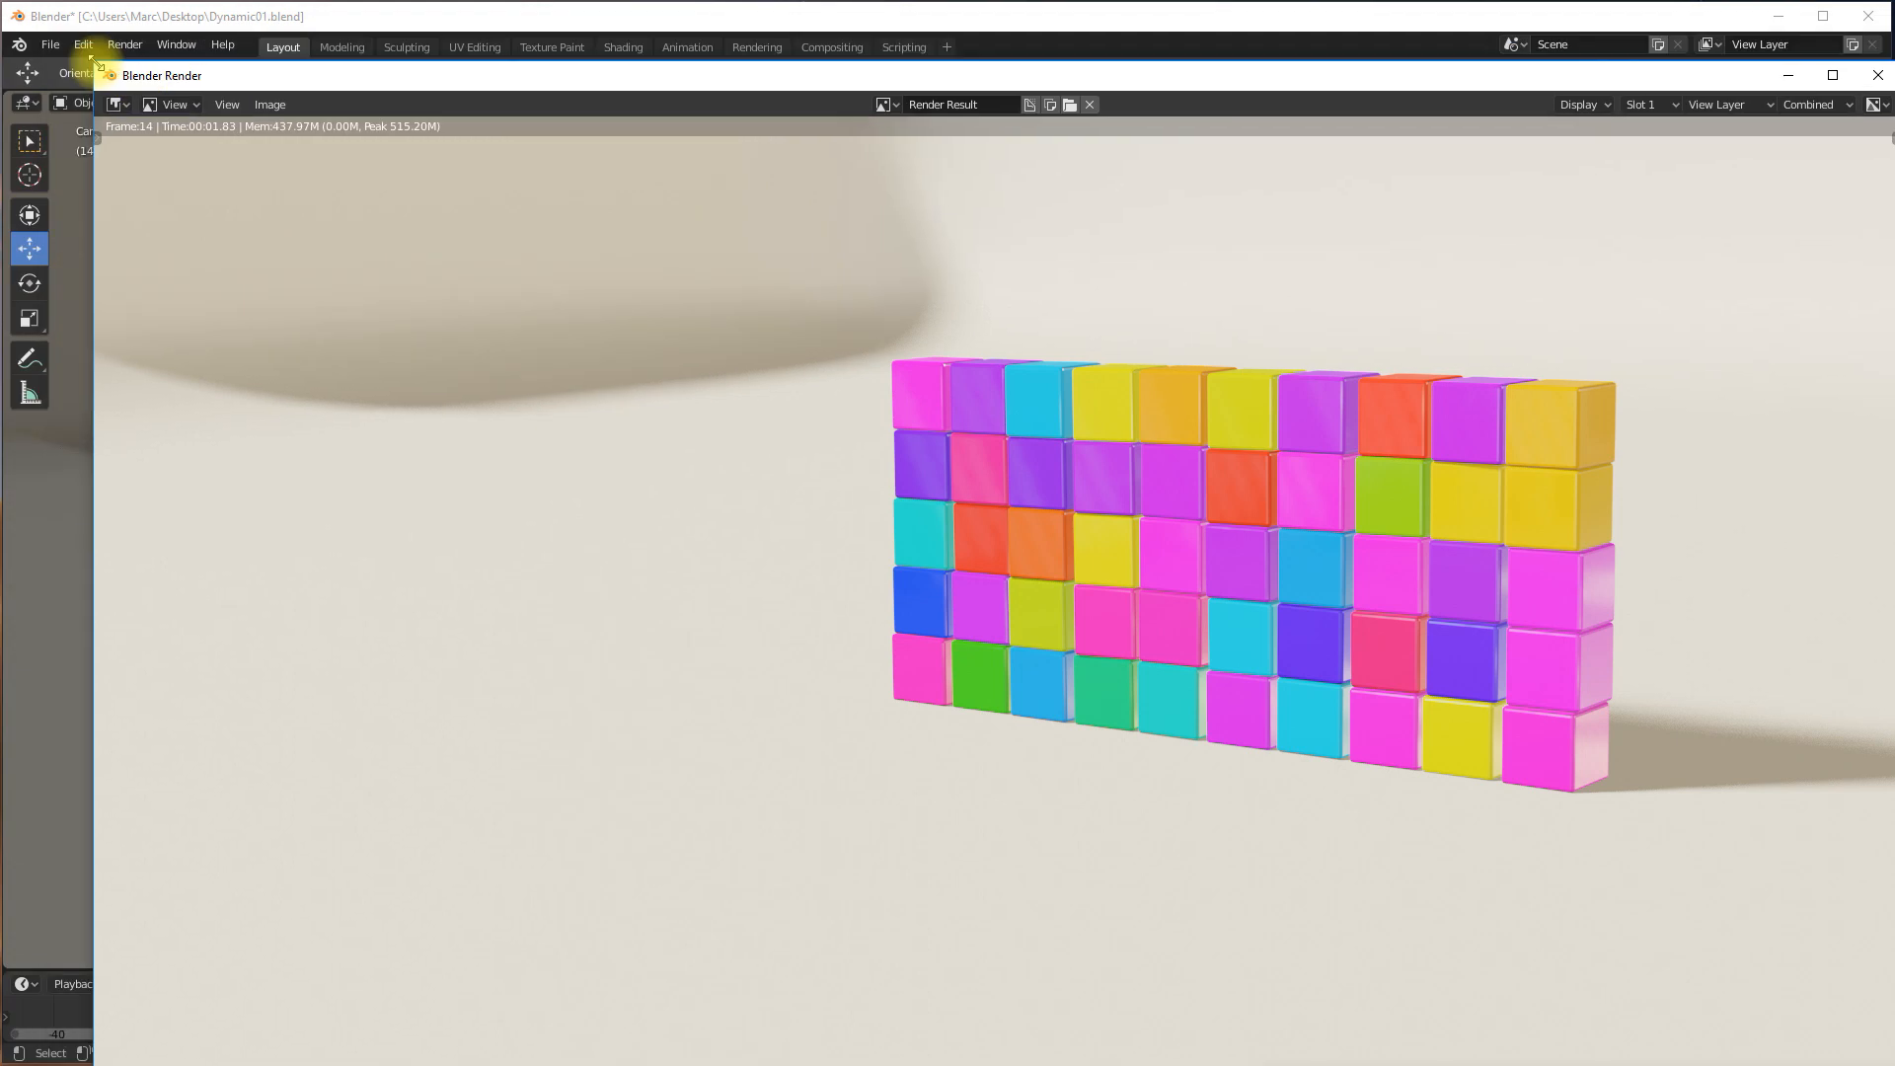
pyautogui.moveTo(98, 71); pyautogui.dragTo(261, 212)
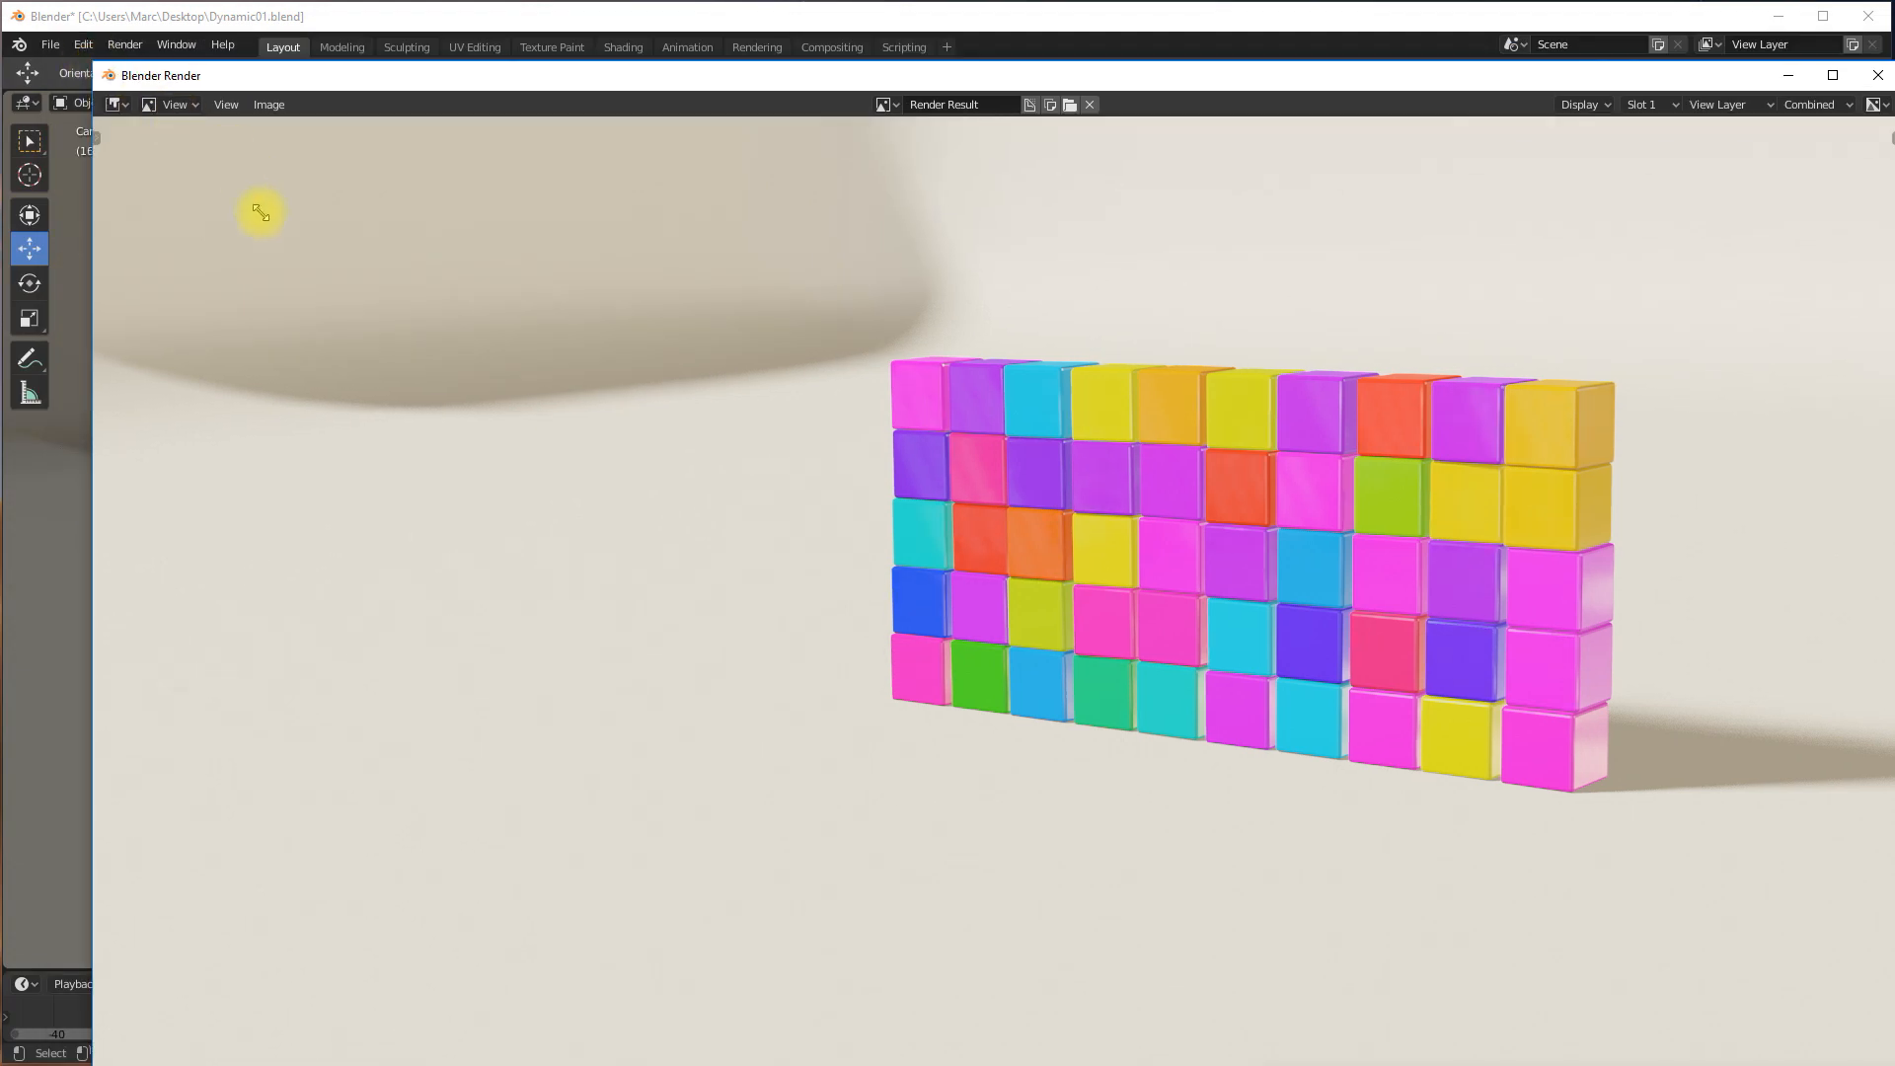
pyautogui.moveTo(261, 213); pyautogui.dragTo(262, 217)
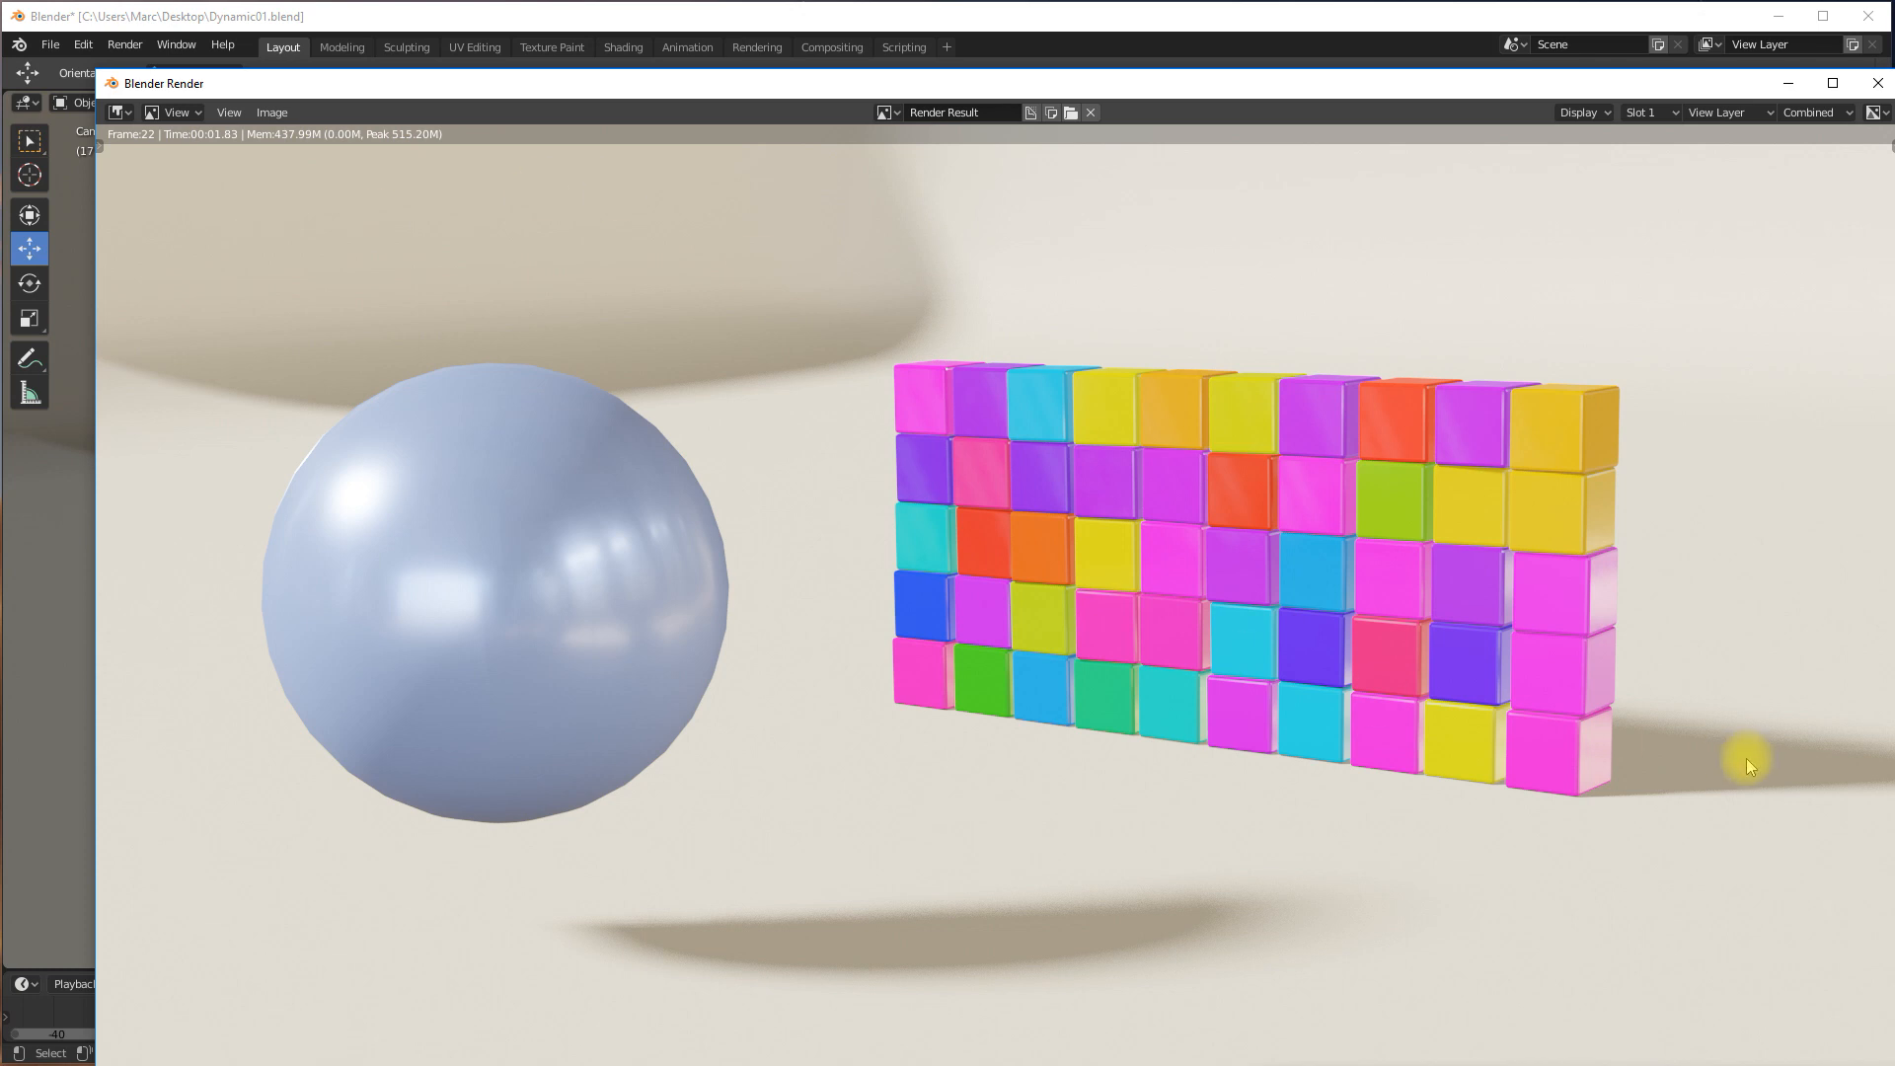
pyautogui.press('Escape')
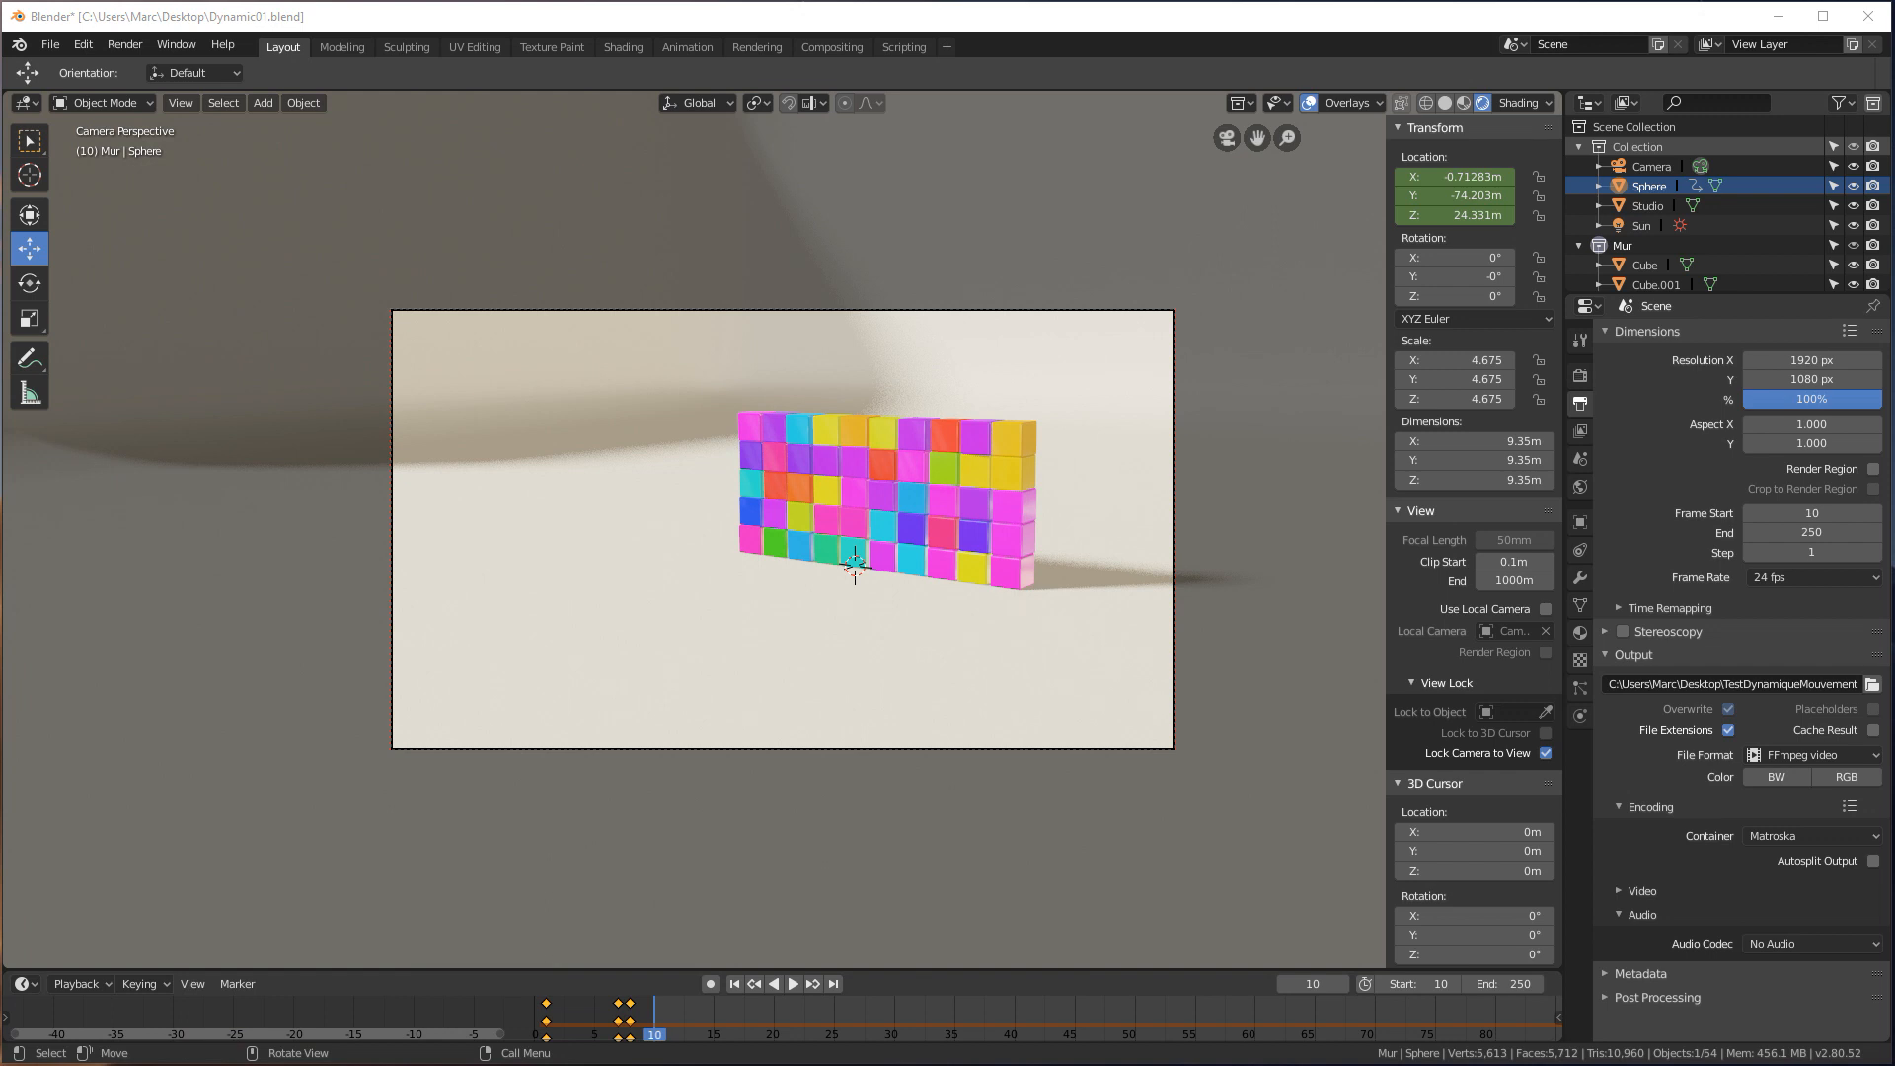
# Open the rendered video TestDynamiqueMouvement0010-0250 in the media player, play it back, and move the player window over the scene.
pyautogui.hotkey('ctrl', 'F11')
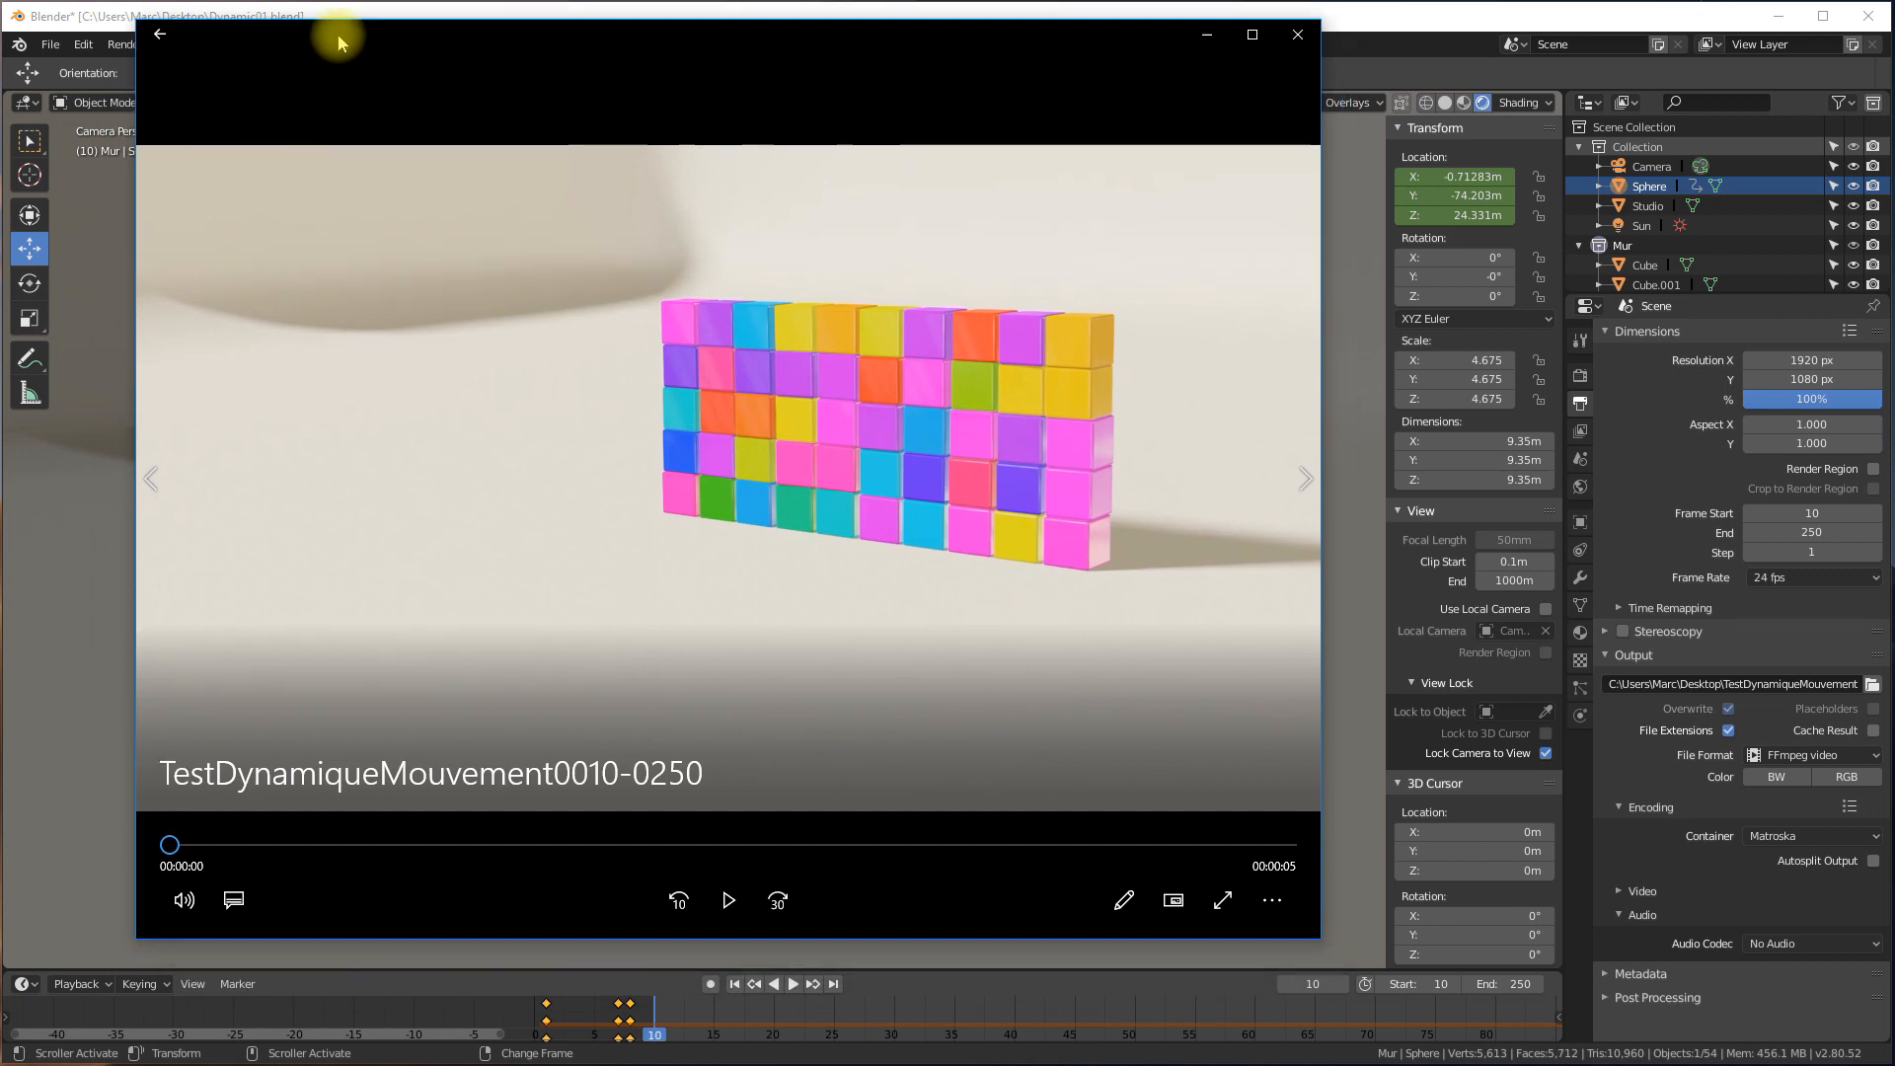
pyautogui.click(731, 904)
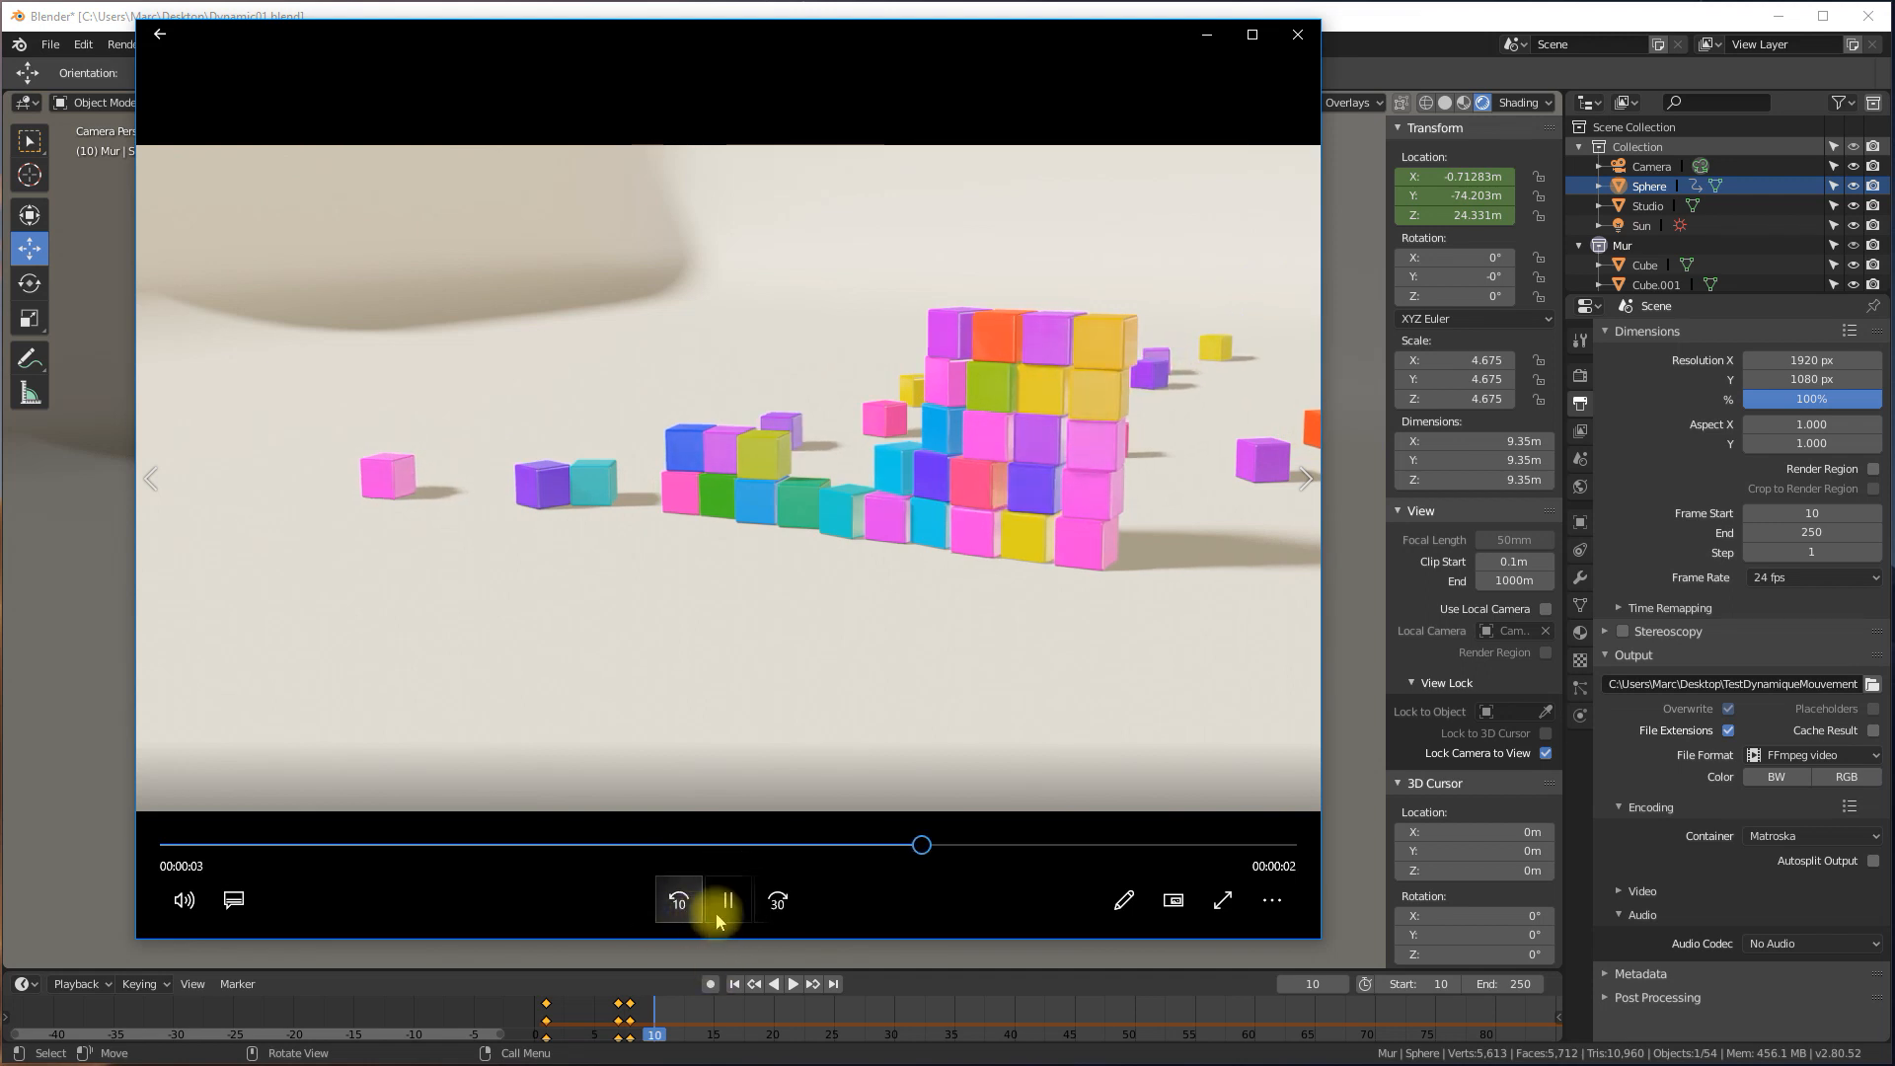
pyautogui.click(721, 910)
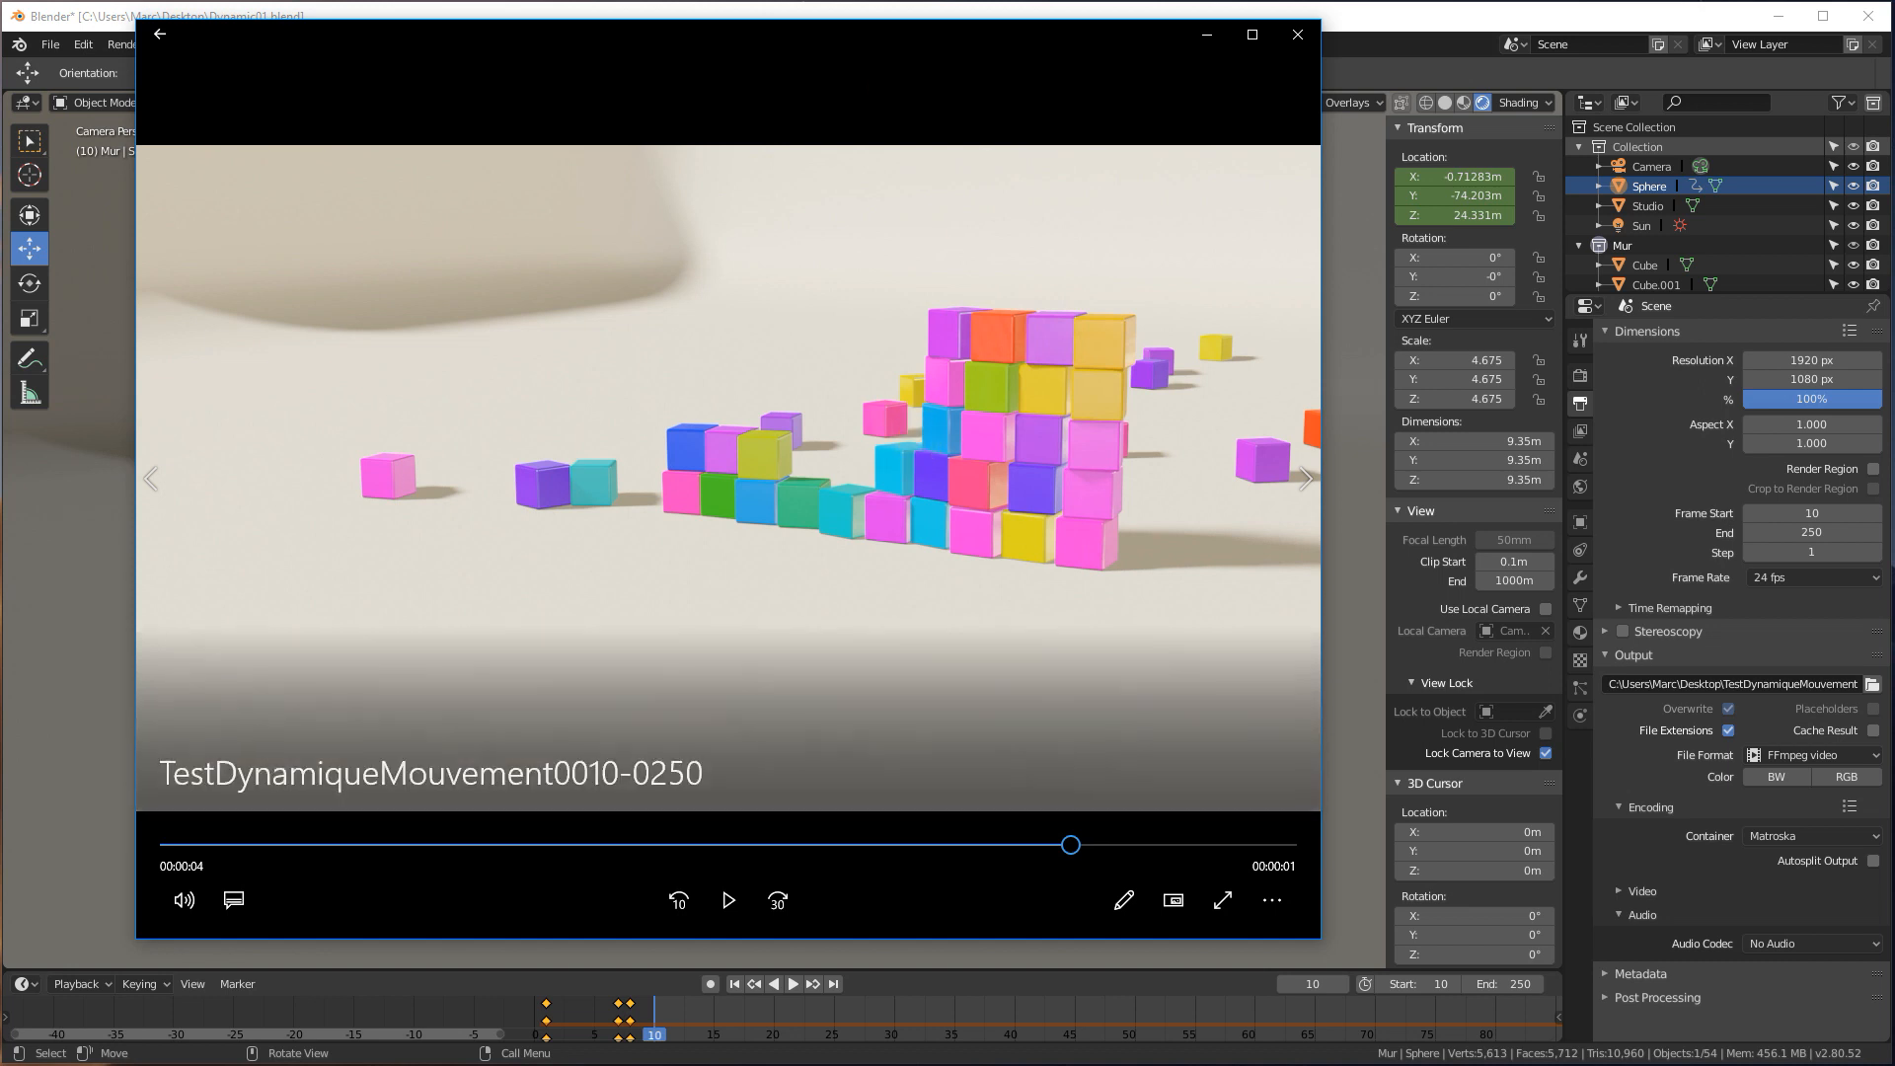
pyautogui.moveTo(1029, 28); pyautogui.dragTo(1047, 43)
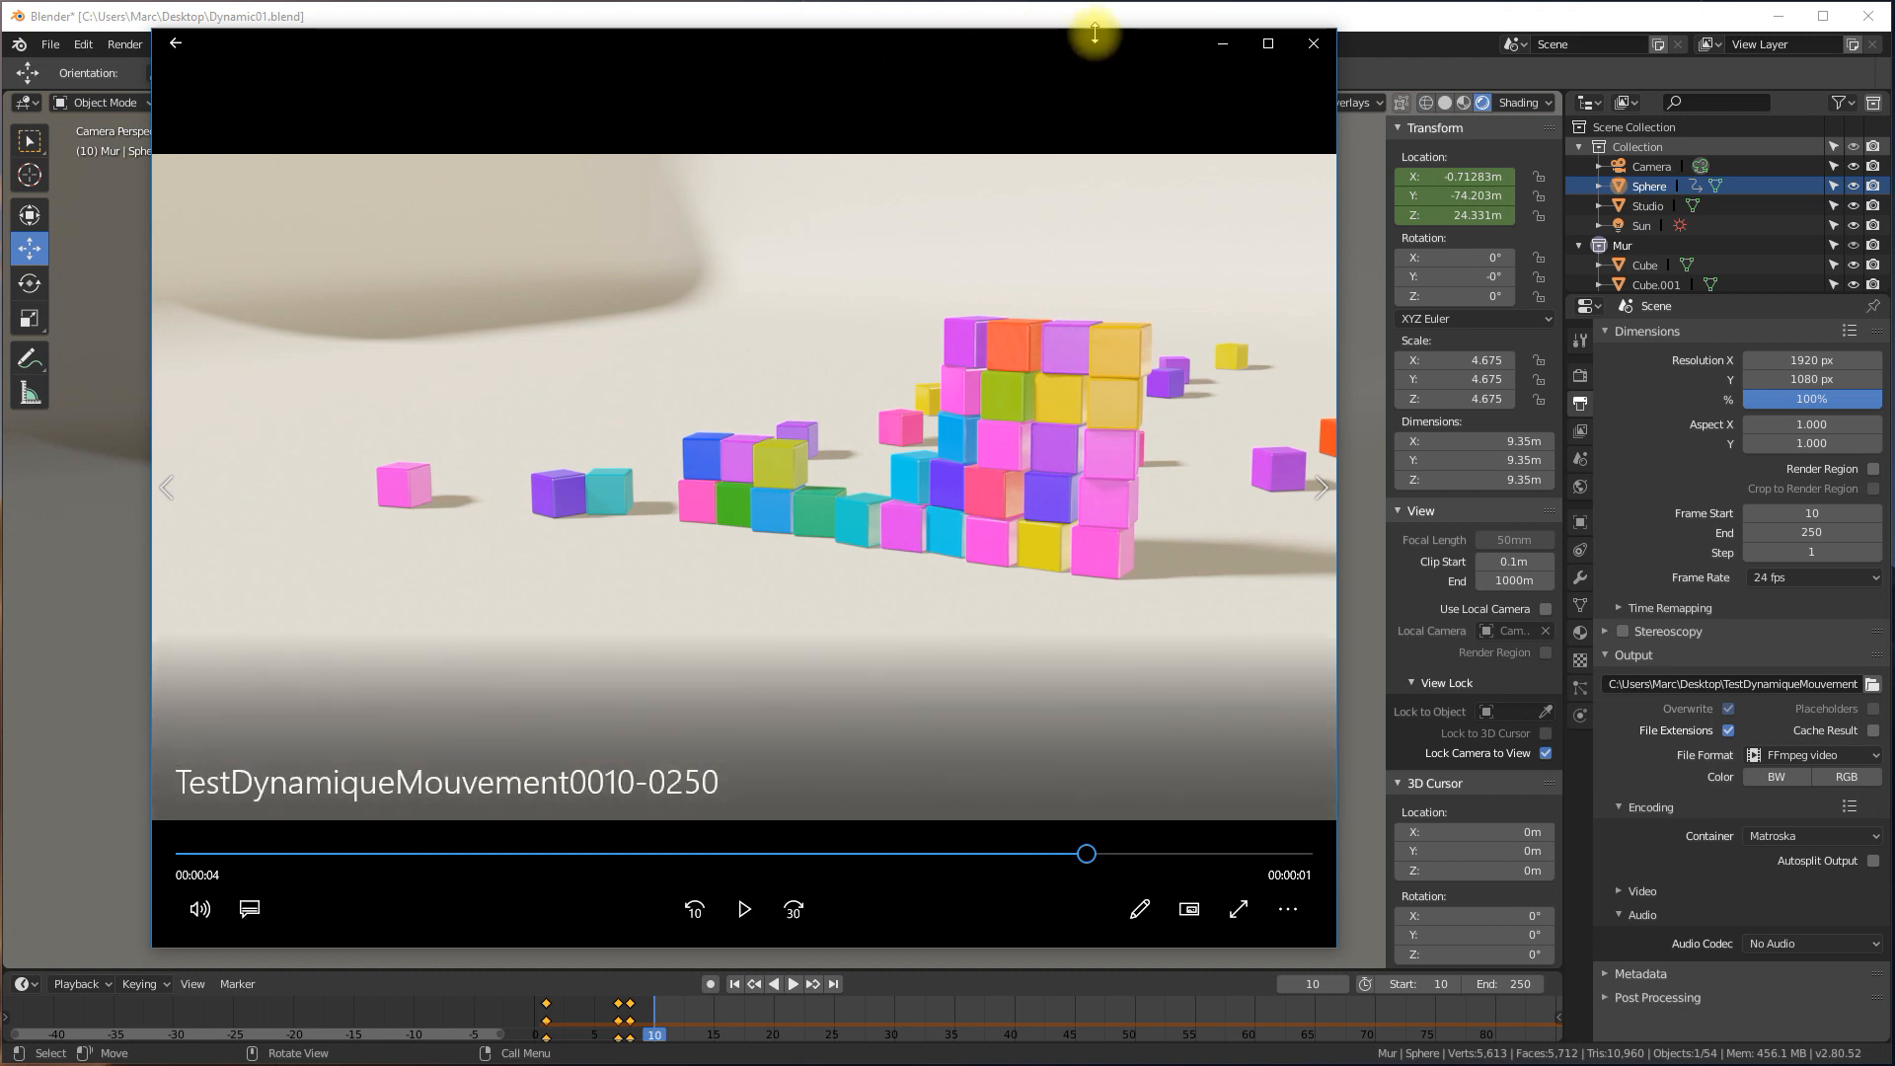
pyautogui.moveTo(1074, 46); pyautogui.dragTo(1136, 73)
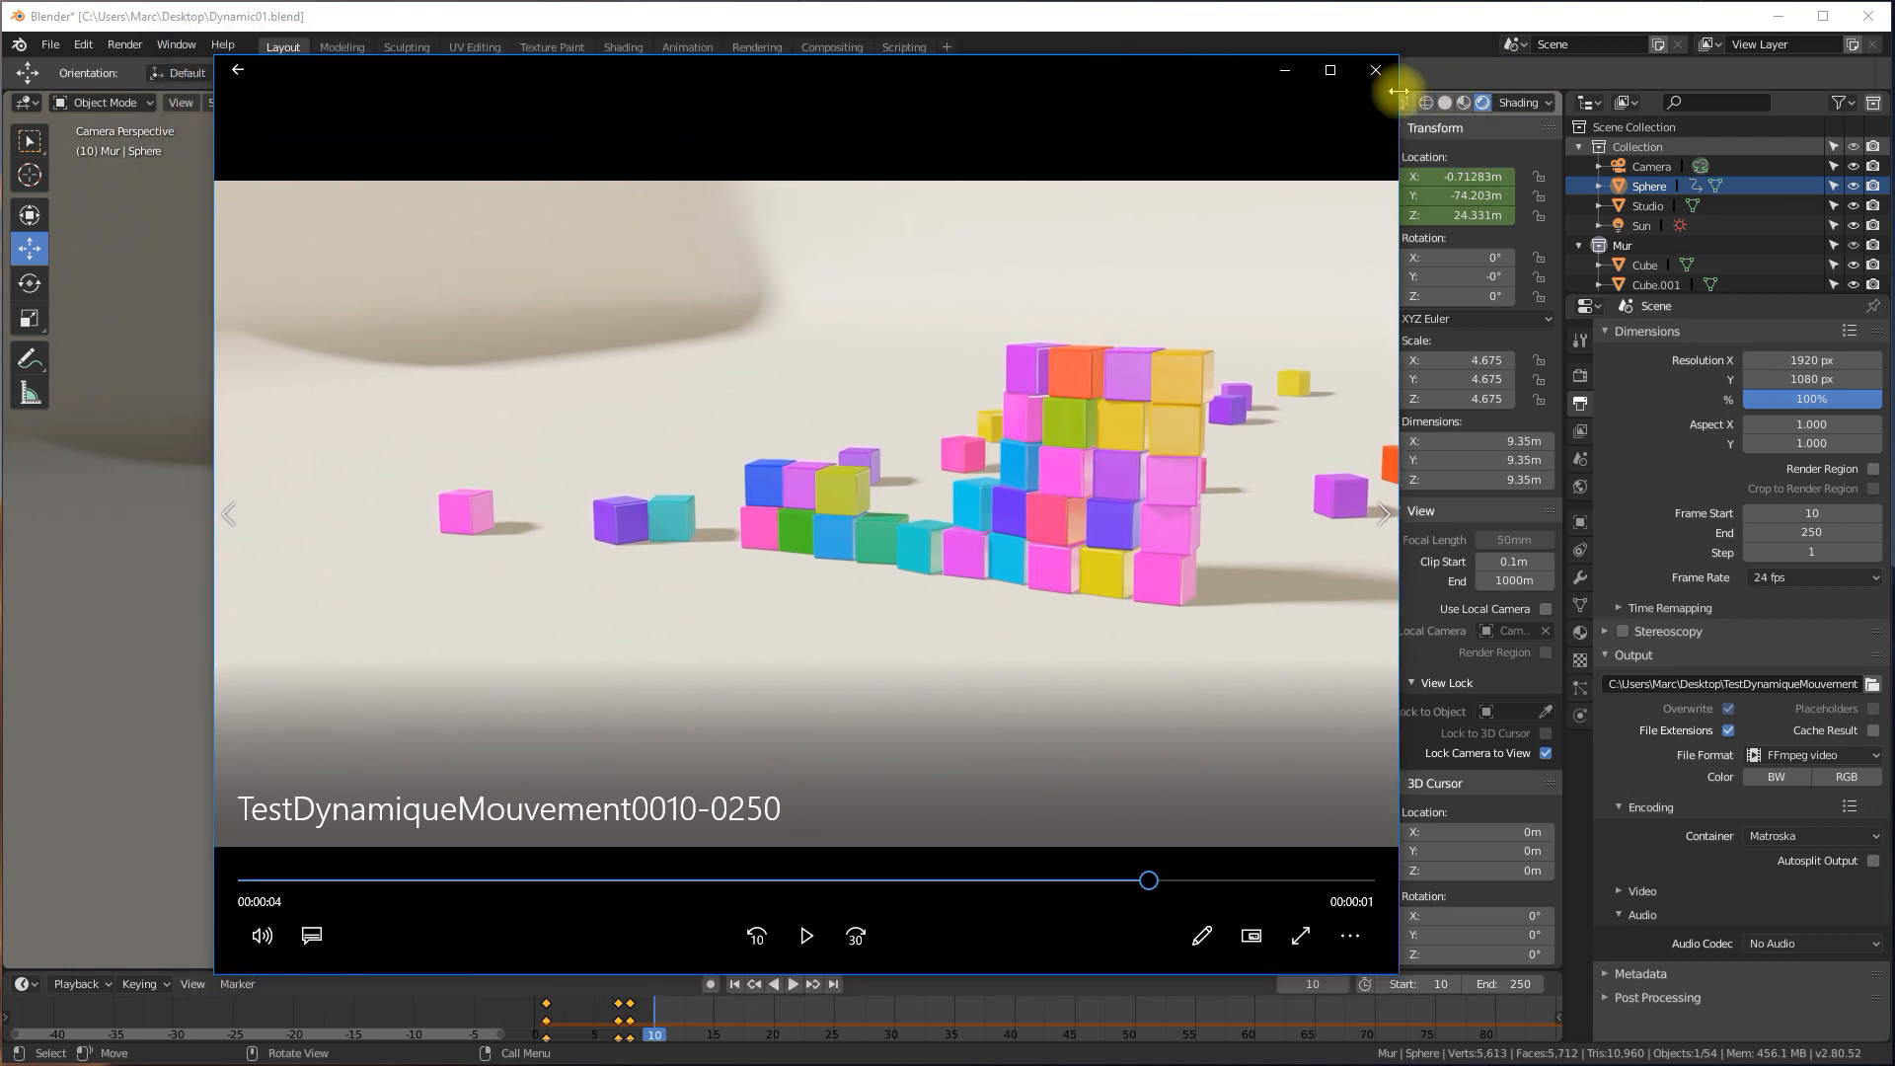